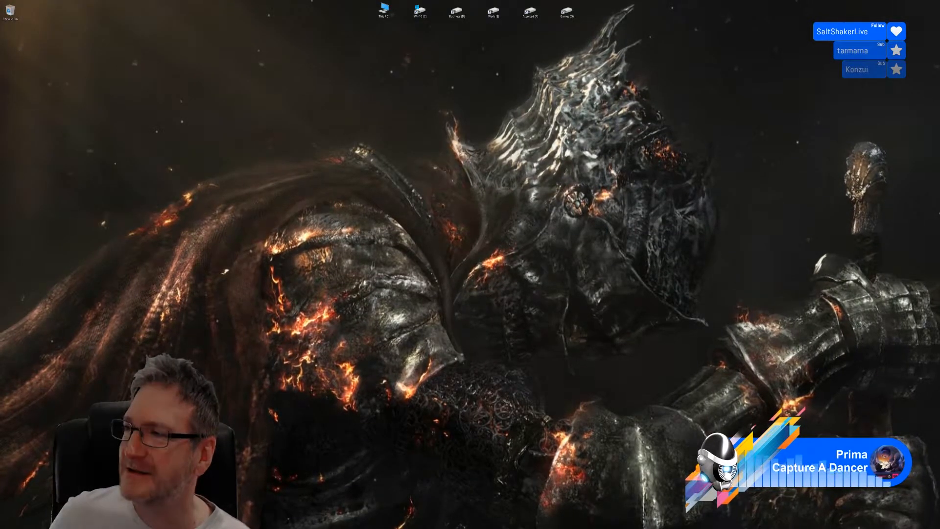
Open the copied image link in the browser to view the two side-by-side Sonic faces, and close the browser.
{"action": "left_click_drag", "start_coordinate": [939, 77], "coordinate": [567, 134]}
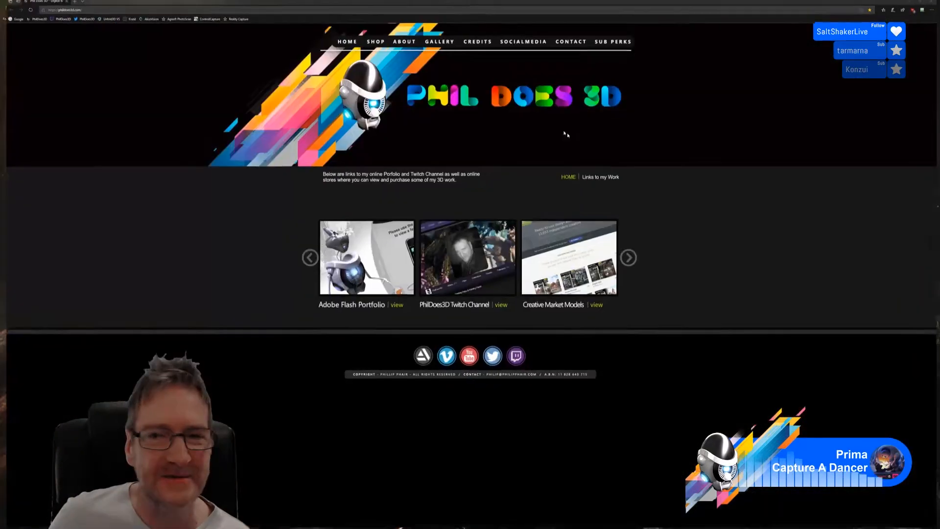
{"action": "left_click", "coordinate": [95, 4]}
{"action": "key", "text": "ctrl+v"}
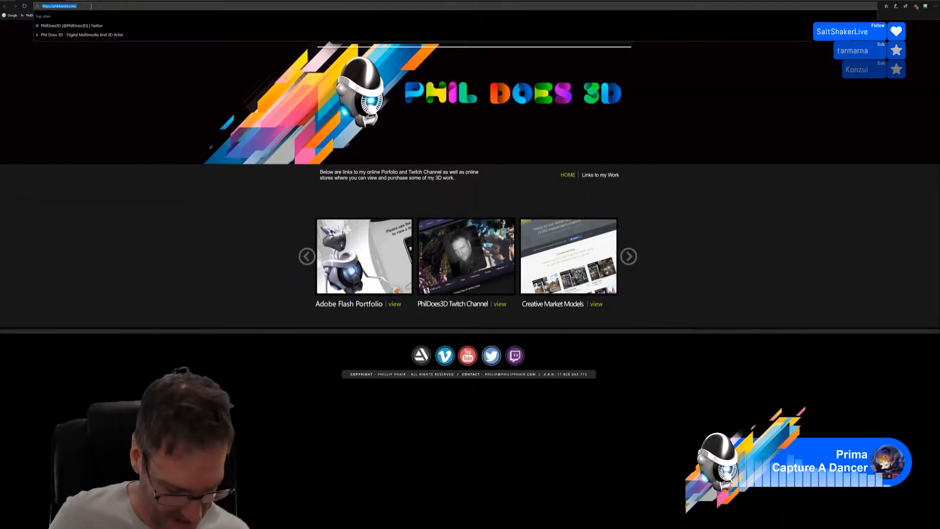
{"action": "key", "text": "Return"}
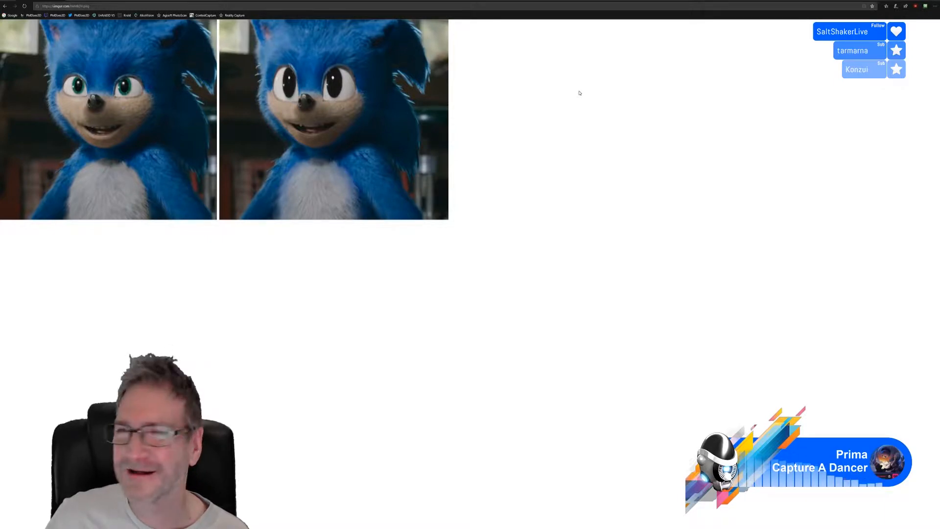
{"action": "left_click", "coordinate": [934, 1]}
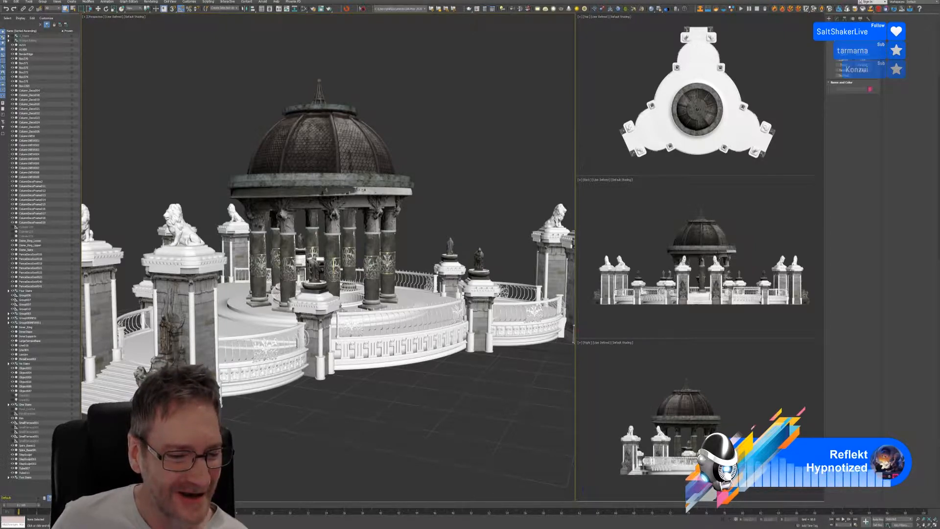
Open the YouTube page of the Sonic The Hedgehog (2019) official trailer in the browser.
{"action": "key", "text": "alt+Tab"}
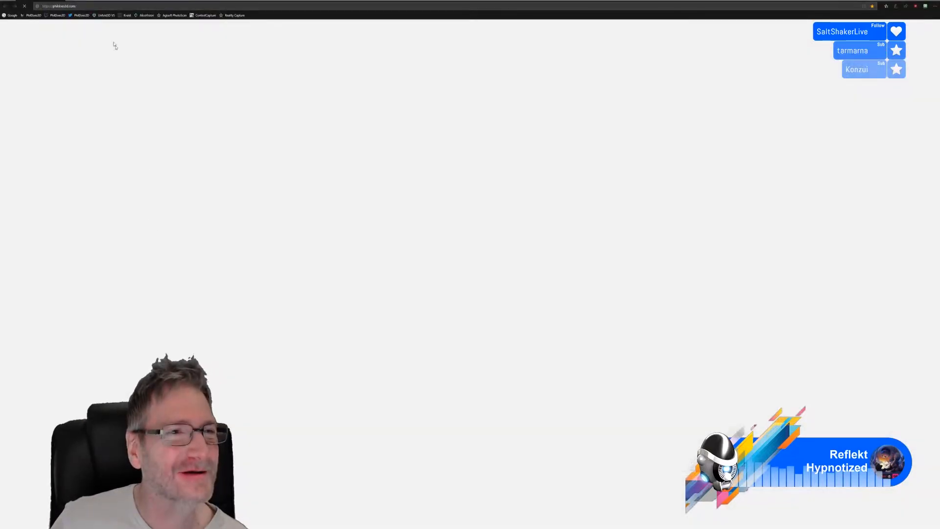
{"action": "left_click", "coordinate": [96, 9]}
{"action": "type", "text": "https://www.youtube.com/watch?v=FyxZa8fPQQI"}
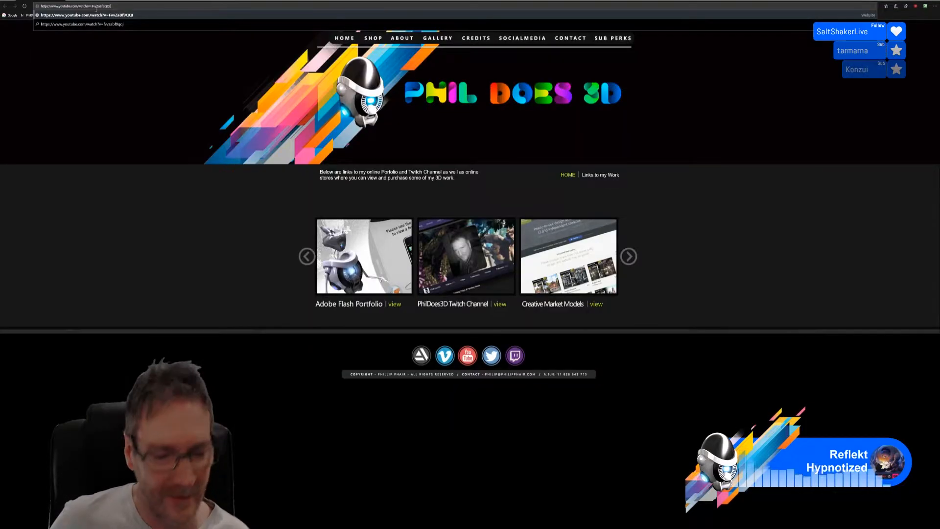
{"action": "key", "text": "Return"}
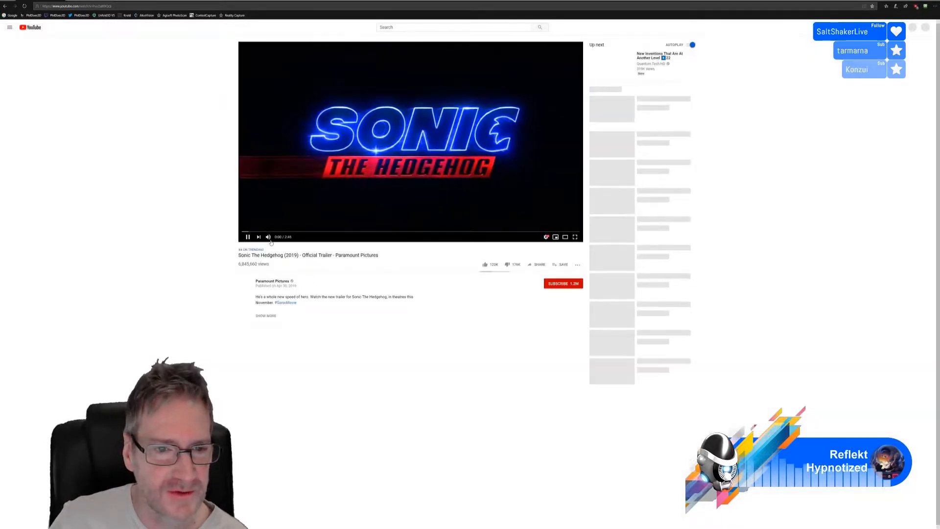
Mute the trailer and watch it in theater mode, pausing and resuming playback along the way.
{"action": "left_click", "coordinate": [268, 237]}
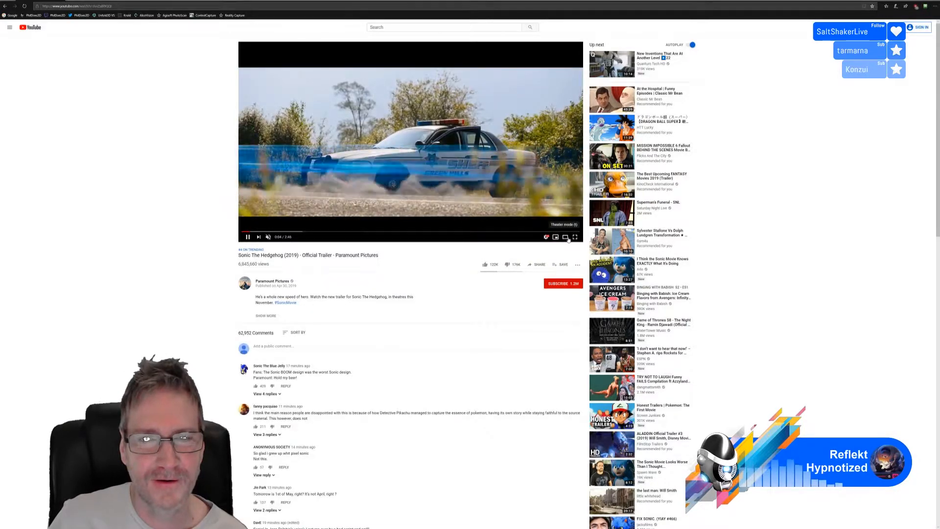
{"action": "key", "text": "t"}
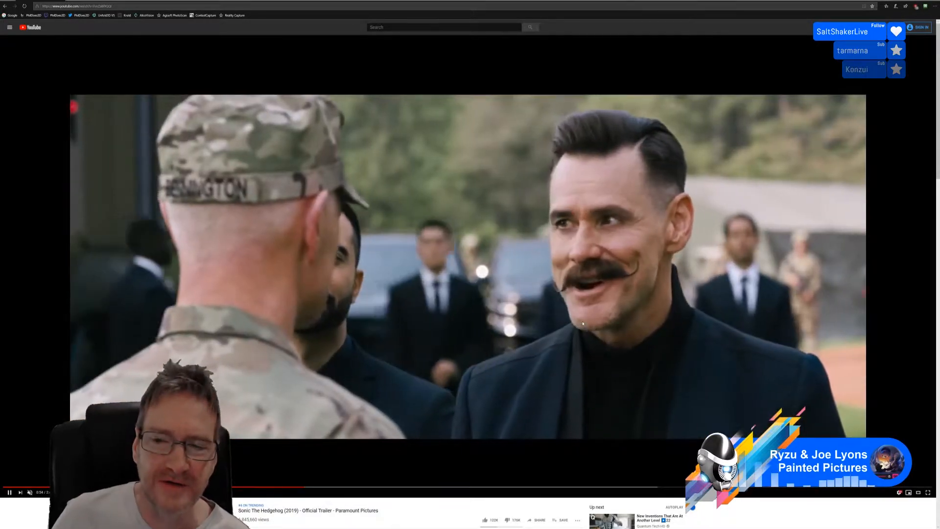
{"action": "left_click", "coordinate": [578, 337]}
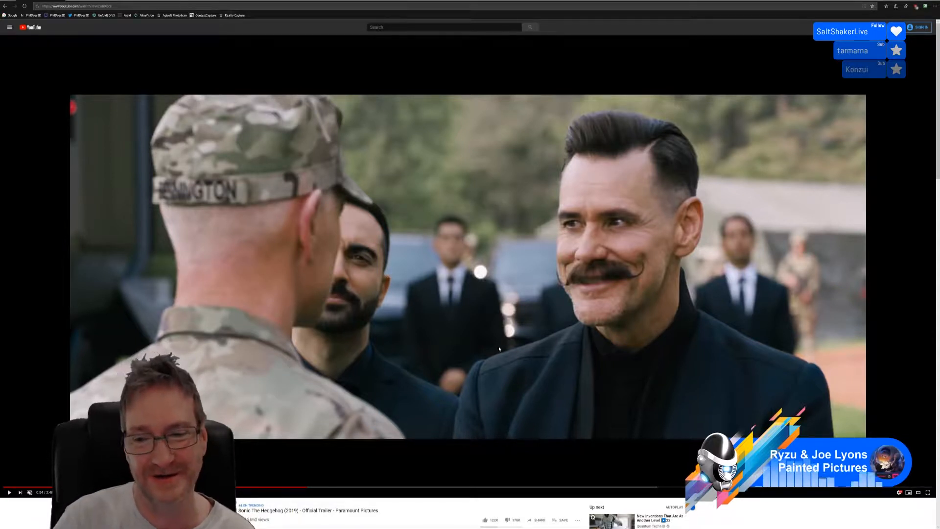
{"action": "left_click", "coordinate": [499, 295]}
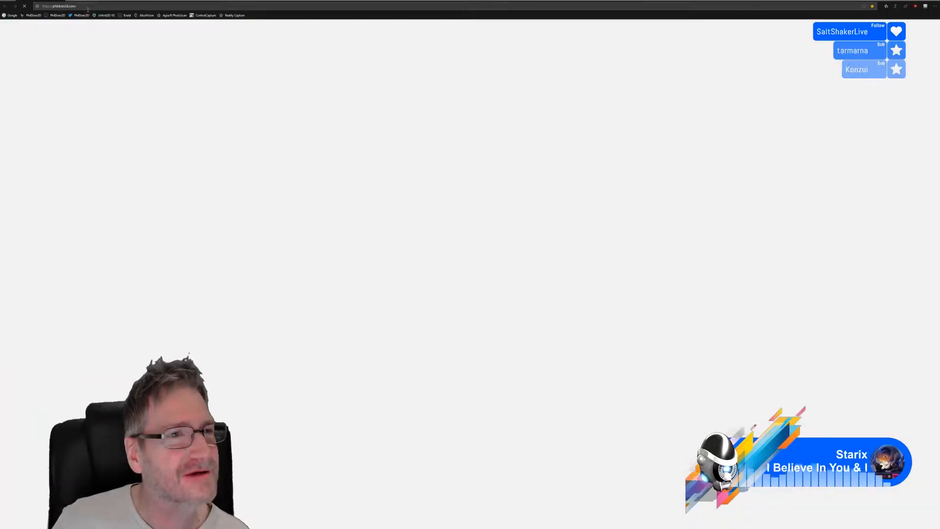
Open the copied image link with the alternative Sonic designs and enlarge the picture to compare the characters.
{"action": "left_click", "coordinate": [87, 7]}
{"action": "key", "text": "ctrl+v"}
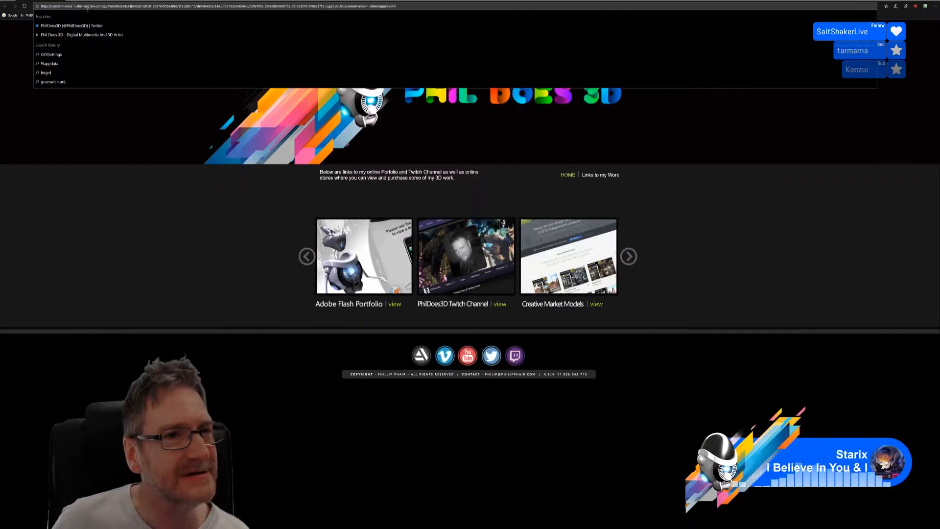
{"action": "key", "text": "Return"}
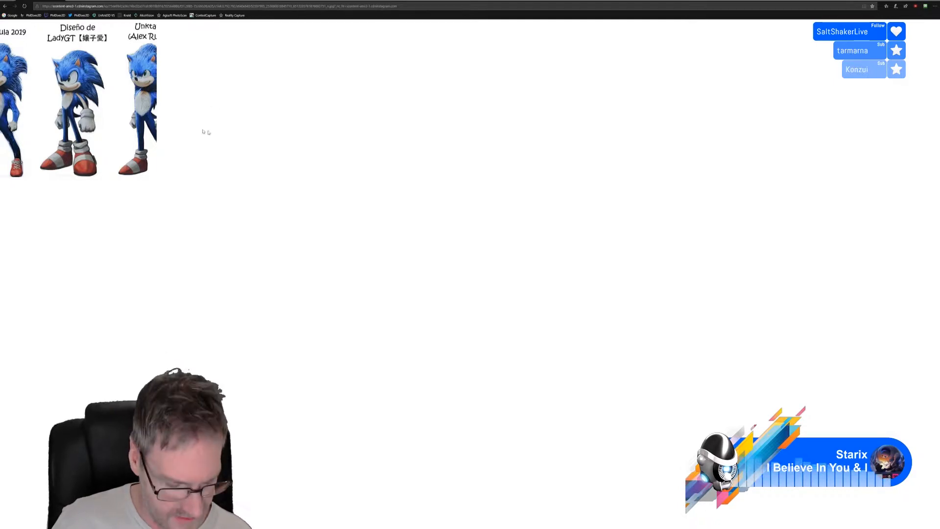
{"action": "scroll", "coordinate": [222, 141], "scroll_direction": "up", "scroll_amount": 1, "text": "ctrl"}
{"action": "scroll", "coordinate": [222, 141], "scroll_direction": "up", "scroll_amount": 5, "text": "ctrl"}
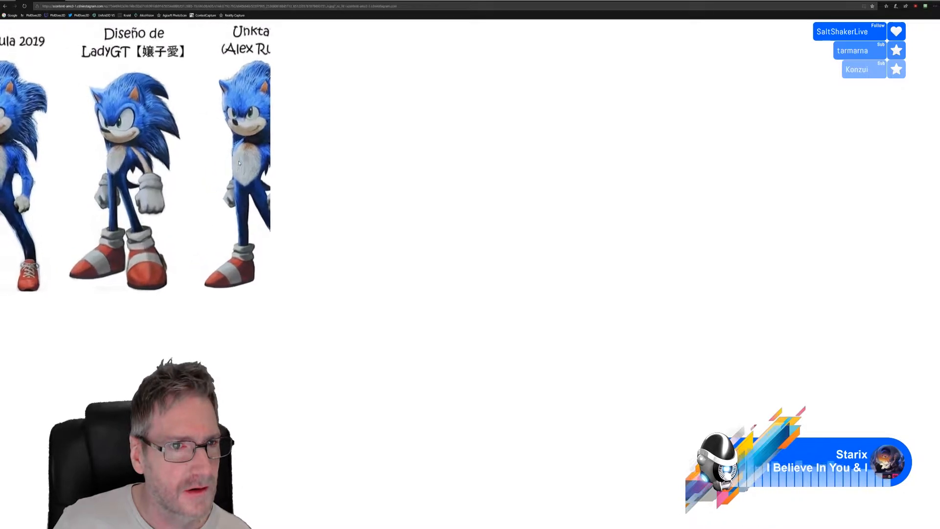
{"action": "scroll", "coordinate": [239, 164], "scroll_direction": "up", "scroll_amount": 3, "text": "ctrl"}
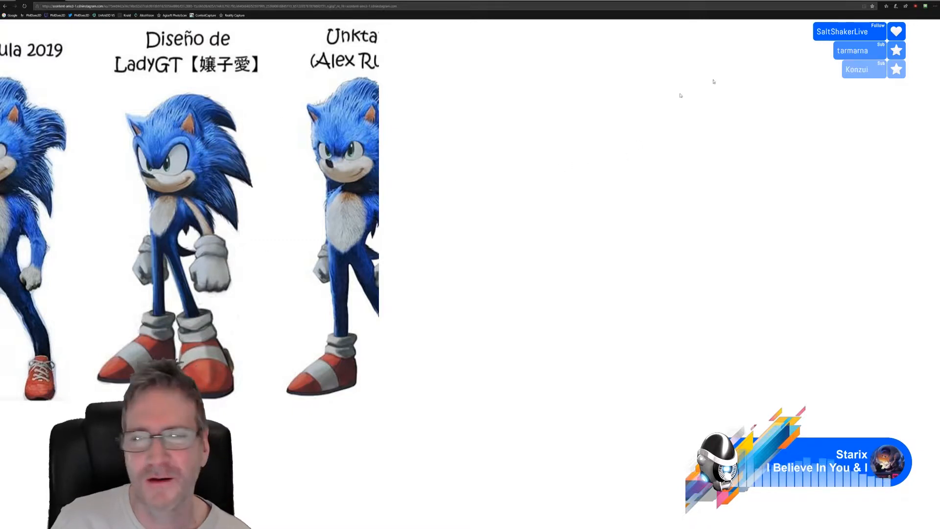
Return to the domed pavilion scene in 3ds Max, select a front column beneath the dome, and go to the desktop.
{"action": "key", "text": "alt+Tab"}
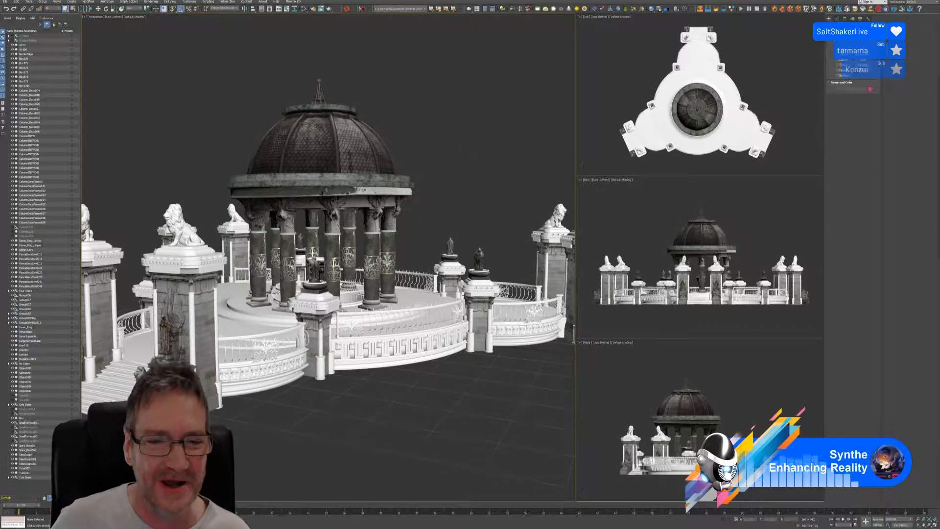
{"action": "left_click", "coordinate": [330, 248]}
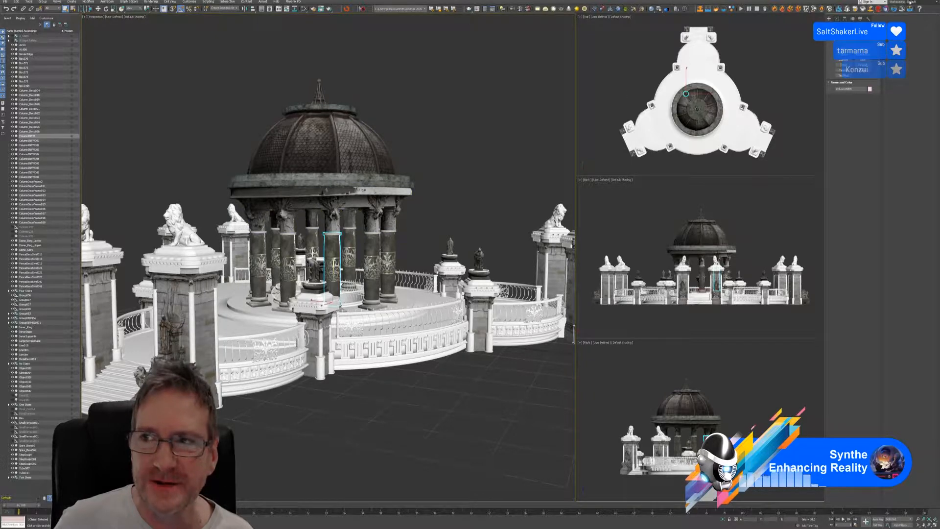
{"action": "key", "text": "super+d"}
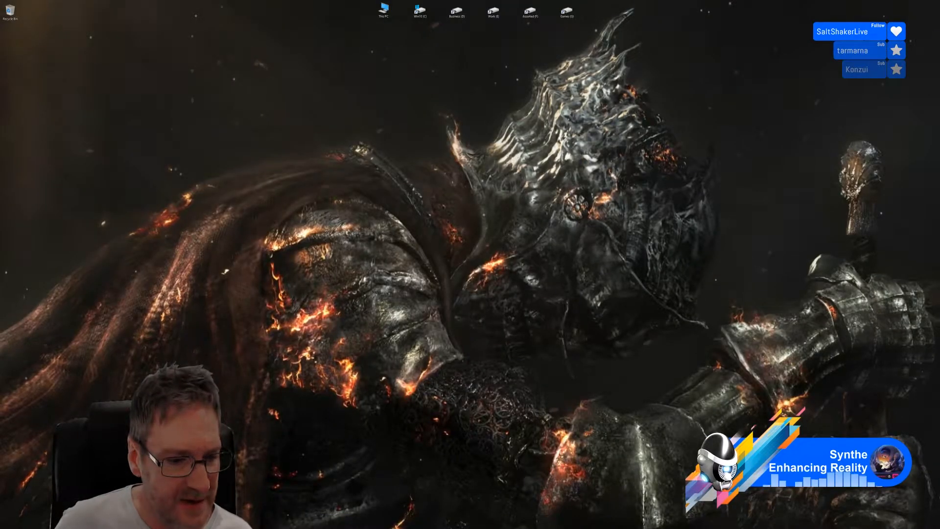
Launch Substance Painter and open the most recent column project.
{"action": "key", "text": "super"}
{"action": "left_click", "coordinate": [75, 503]}
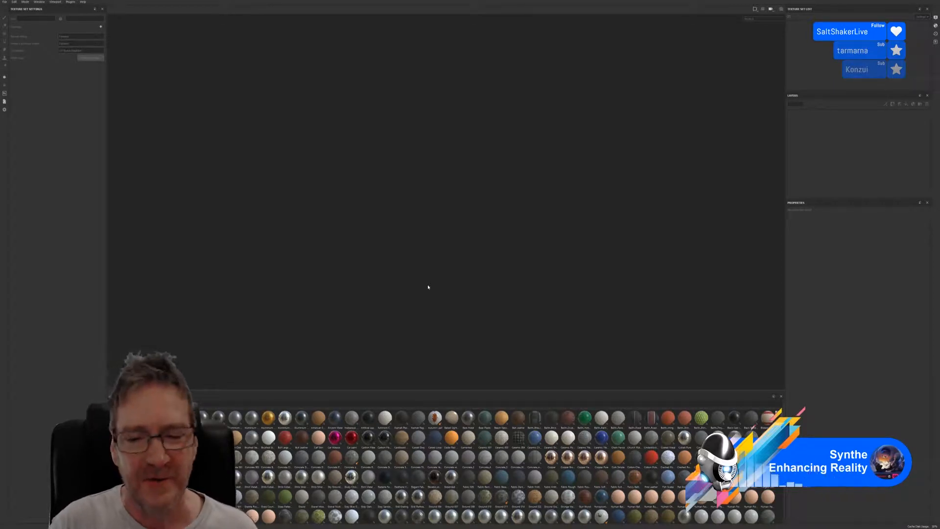
{"action": "left_click", "coordinate": [4, 2]}
{"action": "mouse_move", "coordinate": [26, 19]}
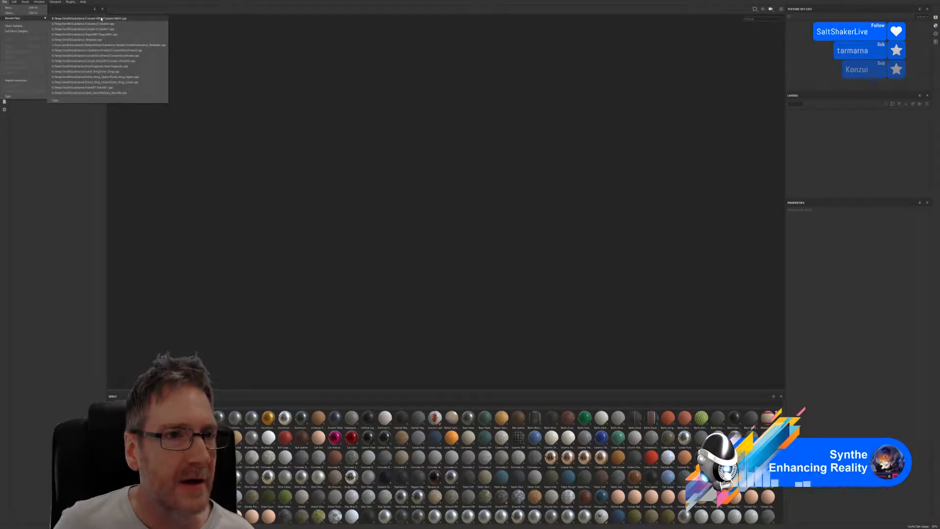
{"action": "left_click", "coordinate": [101, 18]}
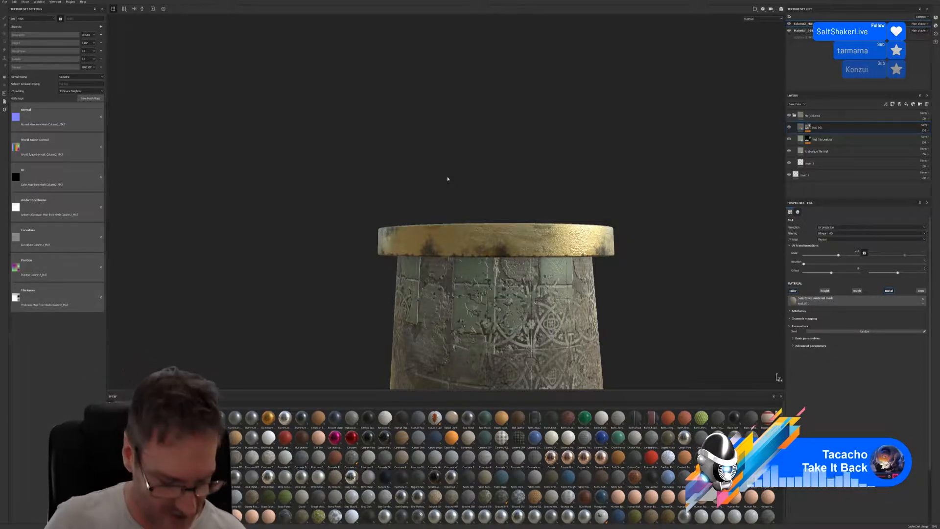
Examine the column's gold top rim closely and inspect the masks and mask generators of the rust and wall tile layers.
{"action": "left_click_drag", "start_coordinate": [388, 193], "coordinate": [458, 202], "text": "alt"}
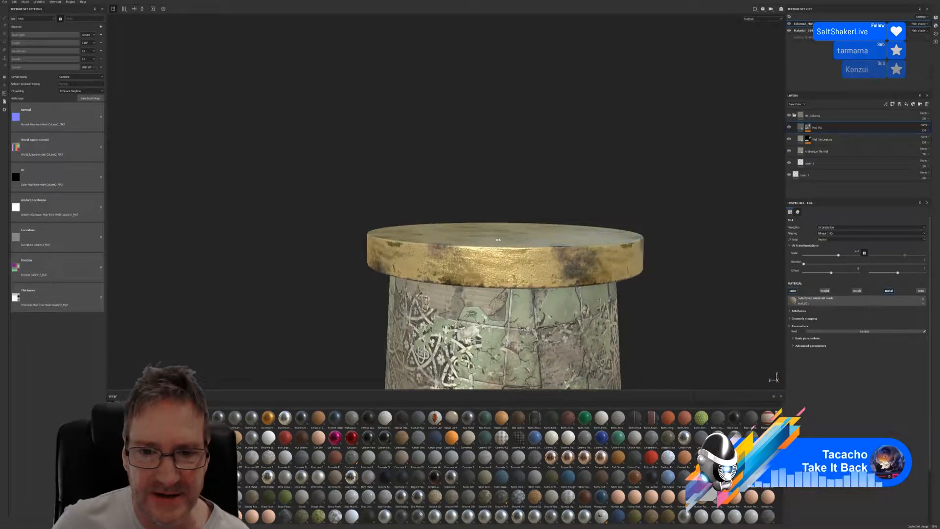
{"action": "scroll", "coordinate": [506, 249], "scroll_direction": "up", "scroll_amount": 3}
{"action": "left_click_drag", "start_coordinate": [506, 250], "coordinate": [530, 266], "text": "alt"}
{"action": "scroll", "coordinate": [530, 266], "scroll_direction": "up", "scroll_amount": 4}
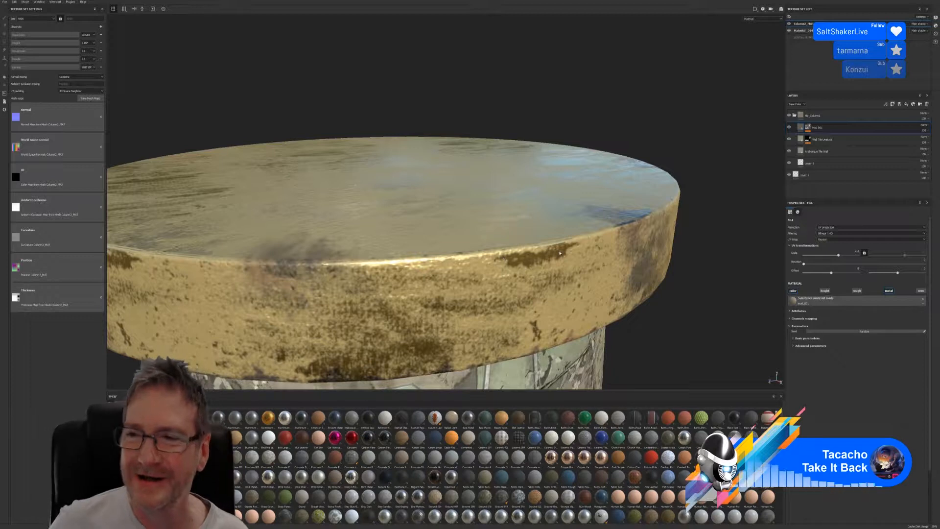
{"action": "left_click", "coordinate": [807, 141]}
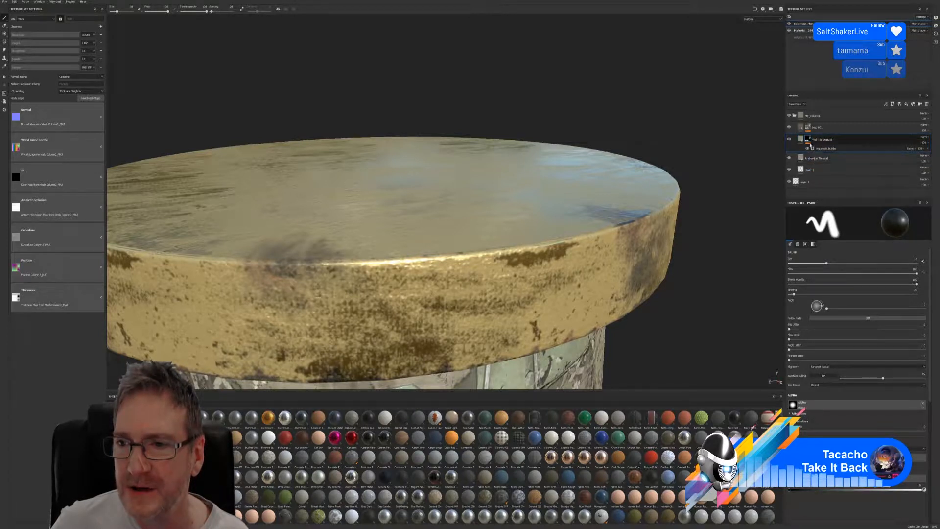
{"action": "left_click", "coordinate": [822, 149]}
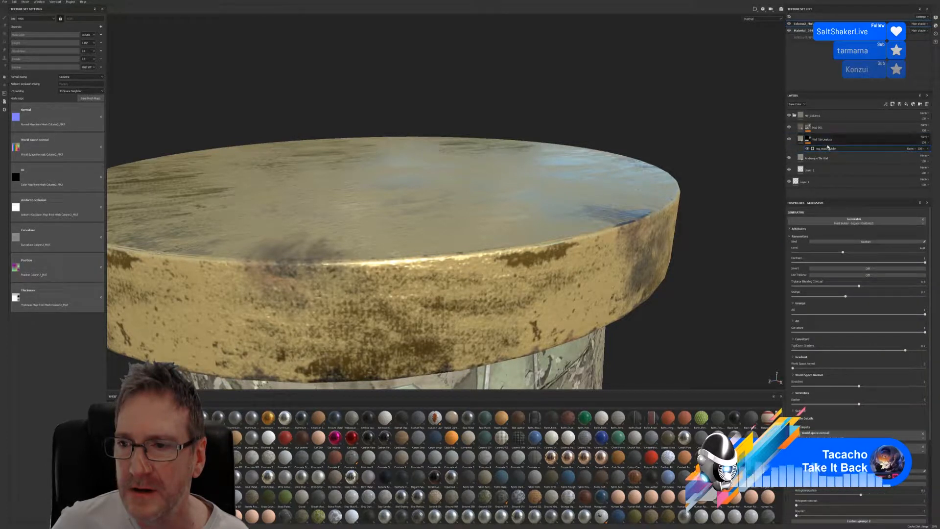
{"action": "left_click", "coordinate": [808, 129]}
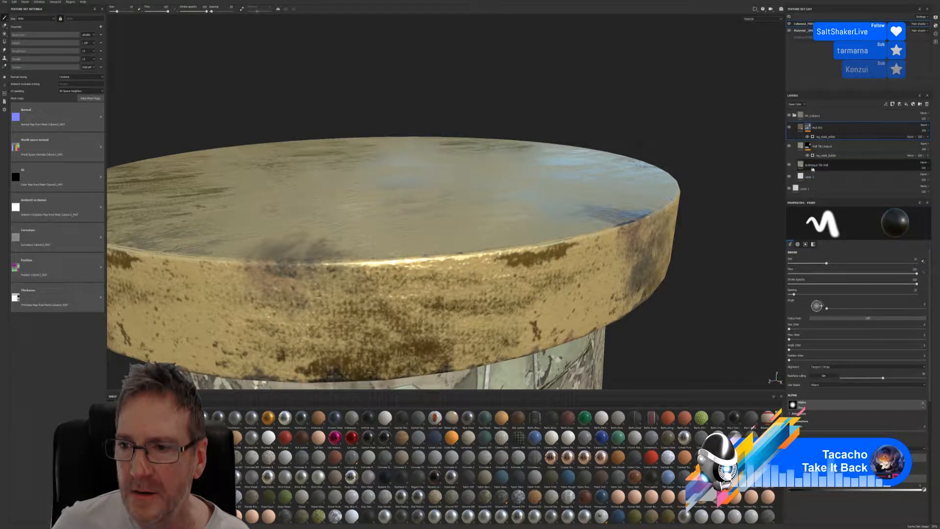
{"action": "left_click", "coordinate": [822, 166]}
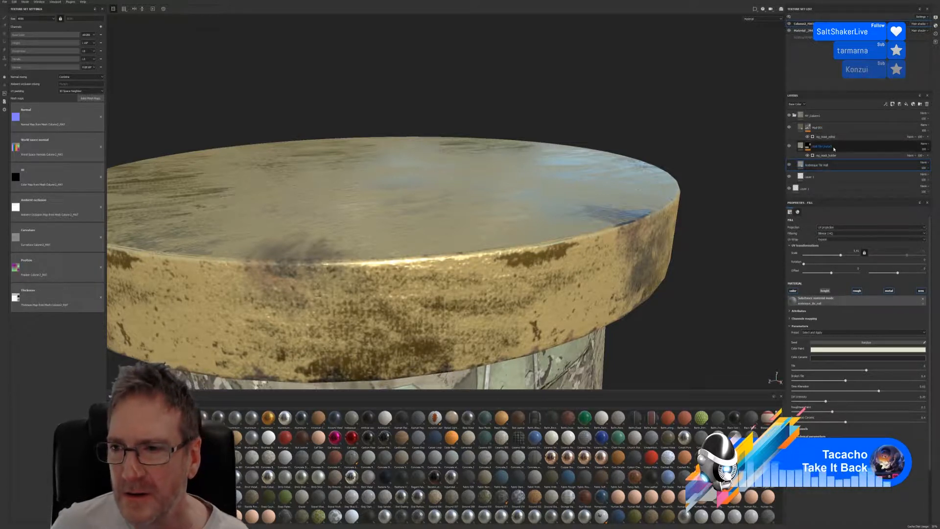
{"action": "left_click", "coordinate": [808, 145]}
{"action": "mouse_move", "coordinate": [809, 146]}
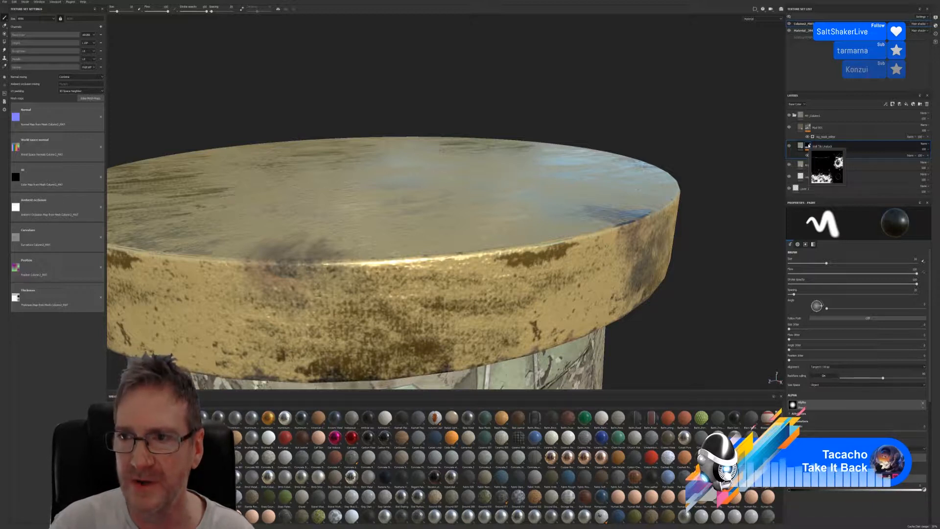
Activate the second texture set, choose a dirt brush for its mask paint effect, and shrink the brush to suit the gold rim.
{"action": "left_click", "coordinate": [807, 31]}
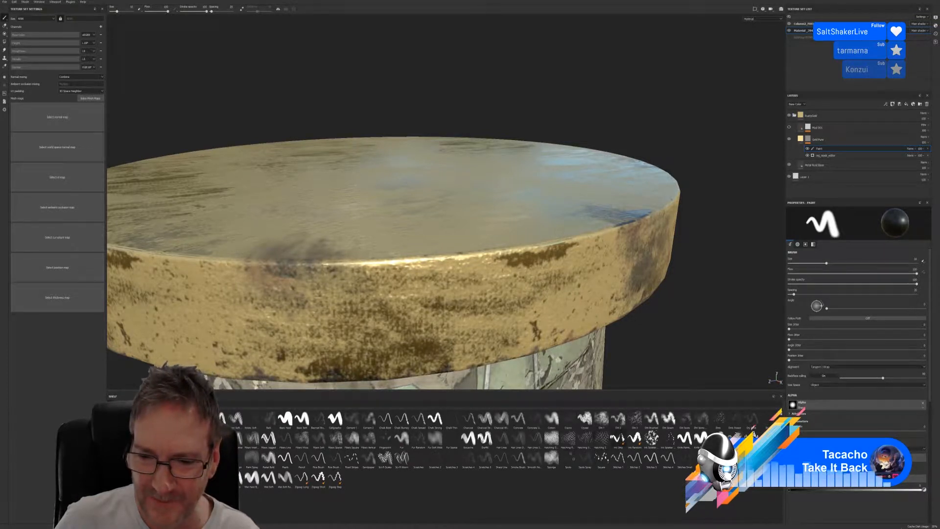
{"action": "left_click", "coordinate": [618, 420]}
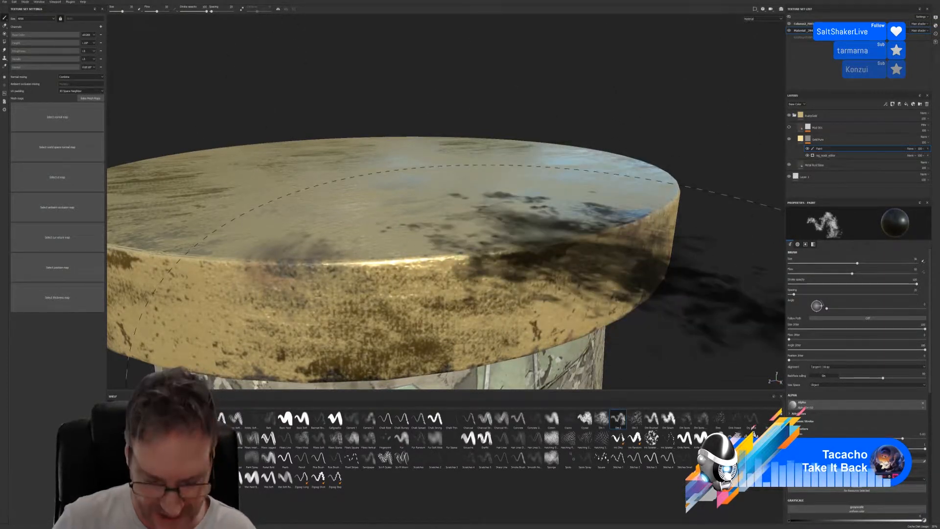
{"action": "right_click_drag", "start_coordinate": [556, 240], "coordinate": [440, 240], "text": "ctrl"}
{"action": "right_click_drag", "start_coordinate": [552, 239], "coordinate": [542, 239], "text": "ctrl"}
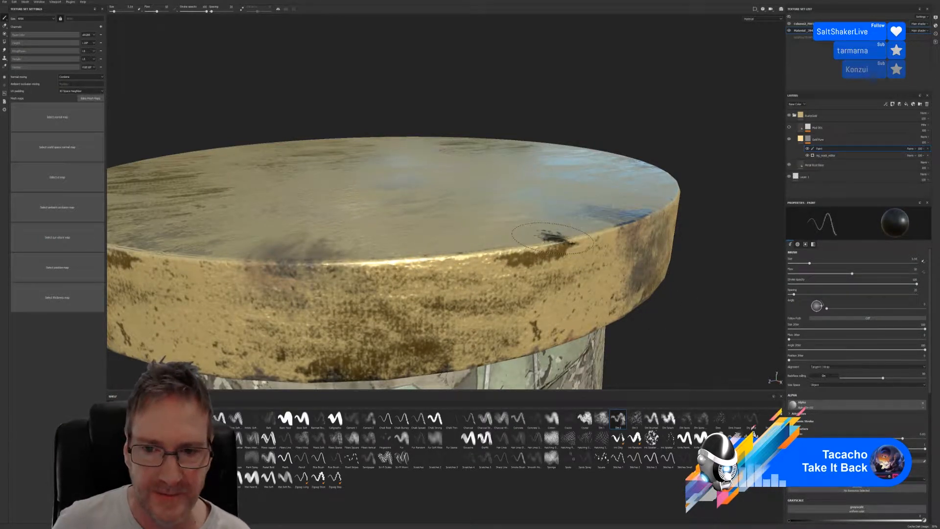
{"action": "left_click_drag", "start_coordinate": [676, 123], "coordinate": [690, 149], "text": "alt"}
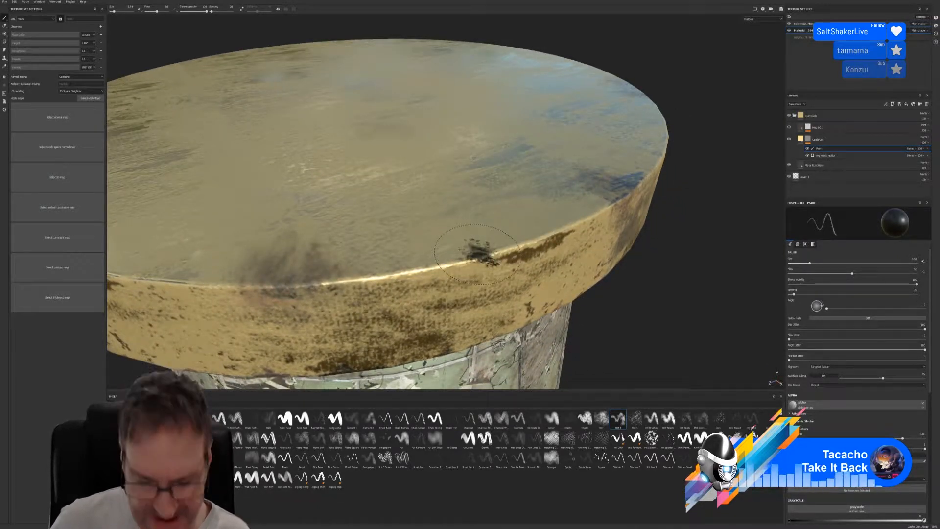
{"action": "key", "text": "bracketleft"}
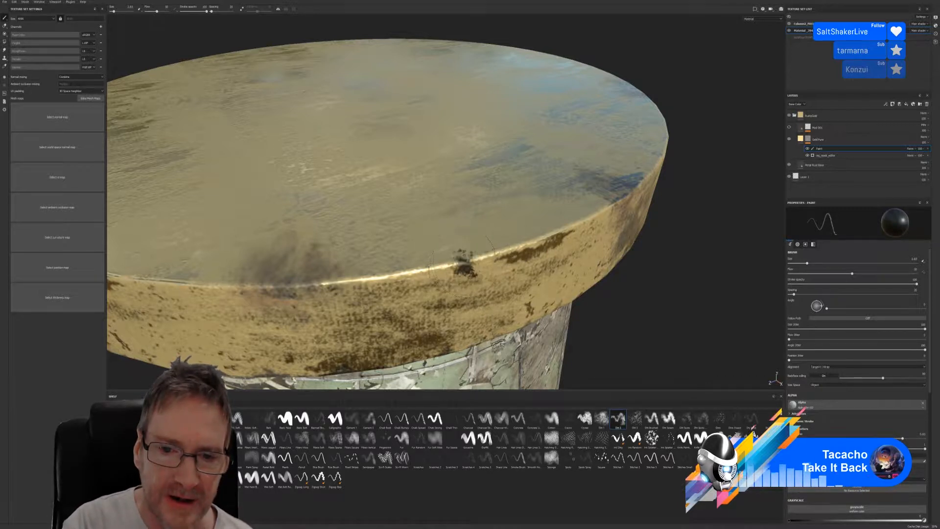
Try a single dirt dab on the front edge of the gold rim and undo it.
{"action": "left_click", "coordinate": [455, 272]}
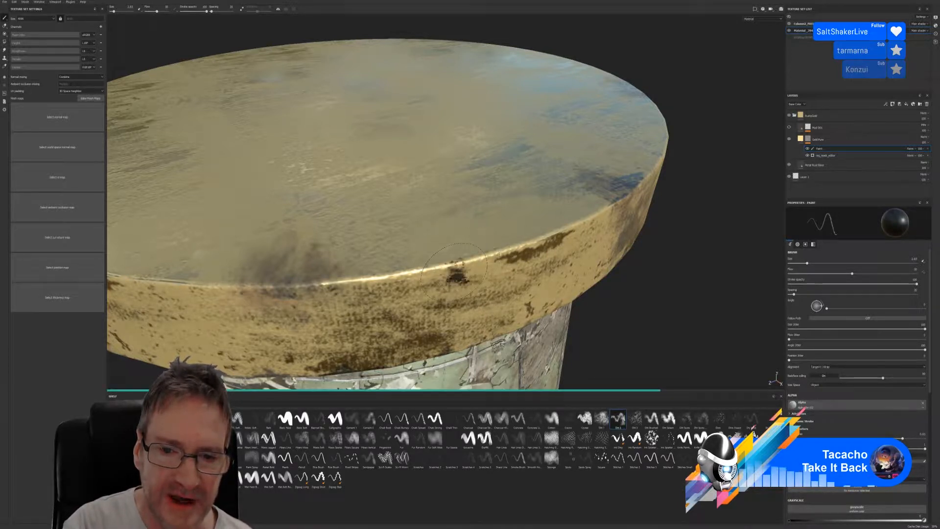
{"action": "key", "text": "ctrl+z"}
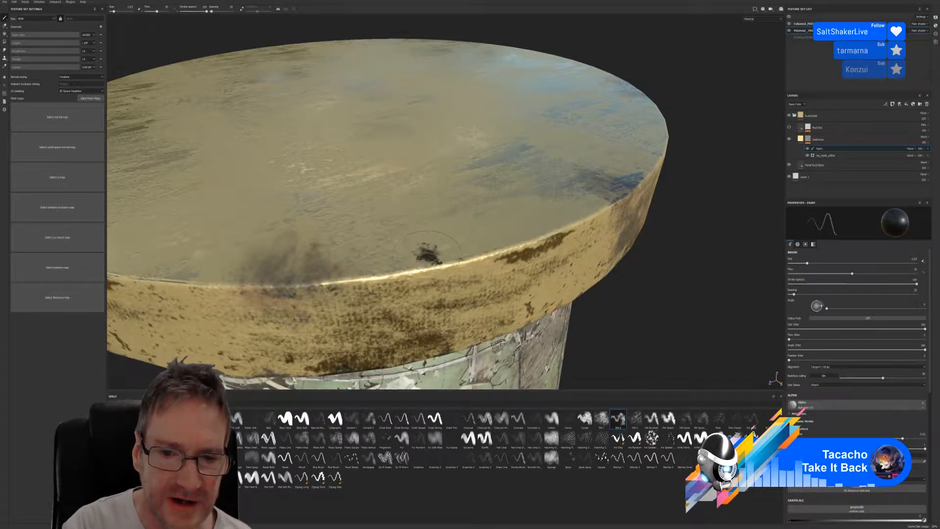
Paint irregular dirt wear along the front upper edge of the gold rim and continue it to the dark stained patch.
{"action": "mouse_move", "coordinate": [448, 267]}
{"action": "left_mouse_down"}
{"action": "mouse_move", "coordinate": [320, 285]}
{"action": "mouse_move", "coordinate": [386, 265]}
{"action": "left_mouse_up"}
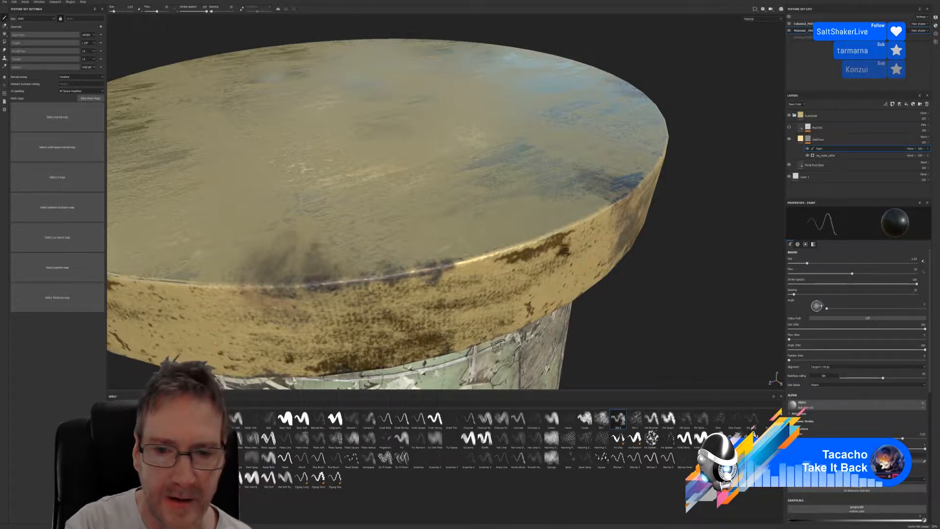
{"action": "mouse_move", "coordinate": [520, 247]}
{"action": "left_mouse_down"}
{"action": "mouse_move", "coordinate": [474, 260]}
{"action": "mouse_move", "coordinate": [601, 216]}
{"action": "left_mouse_up"}
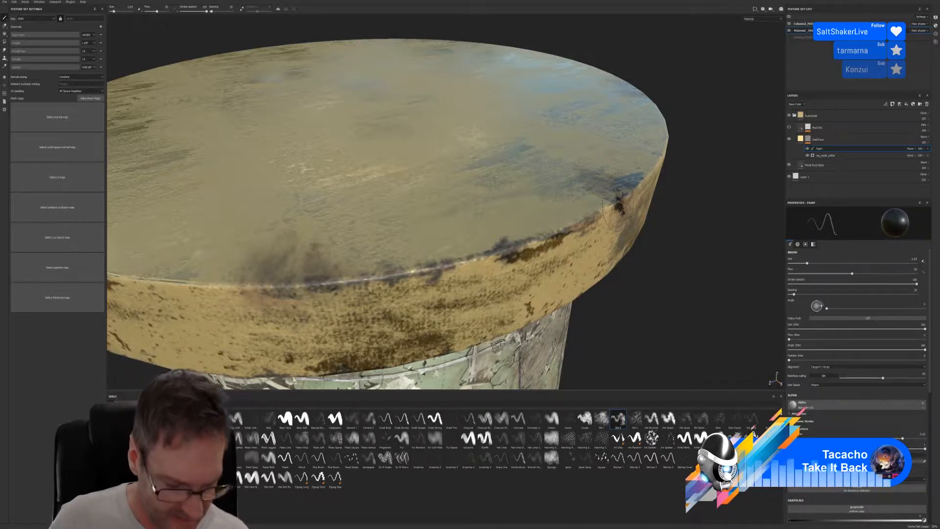
{"action": "left_click_drag", "start_coordinate": [663, 279], "coordinate": [583, 280], "text": "alt"}
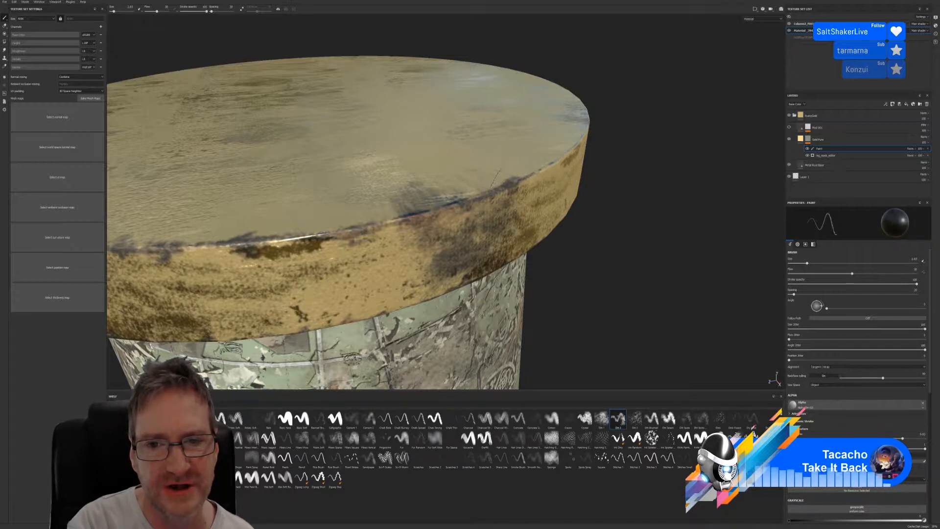
{"action": "left_click", "coordinate": [441, 212]}
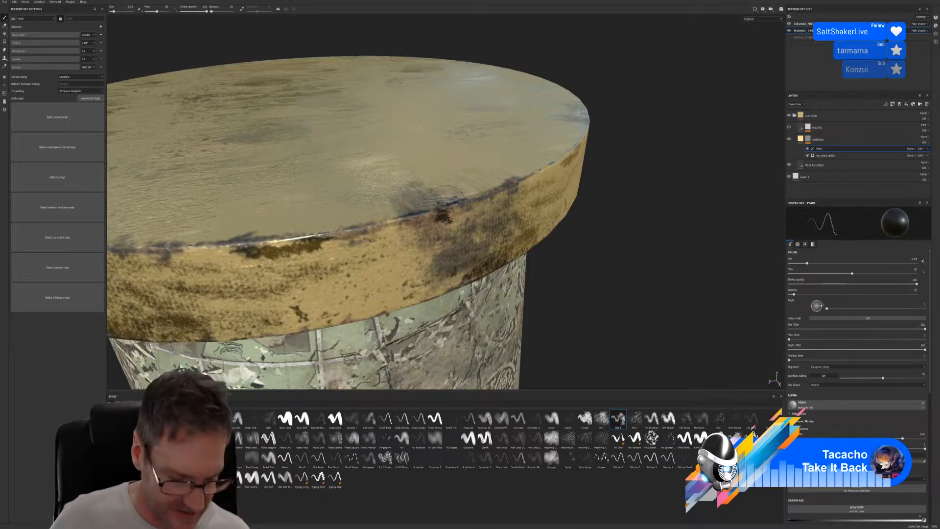
Extend the dirt wear along the rim's upper edge past the dark stained patch with small separate dabs.
{"action": "left_click_drag", "start_coordinate": [690, 256], "coordinate": [625, 252], "text": "alt"}
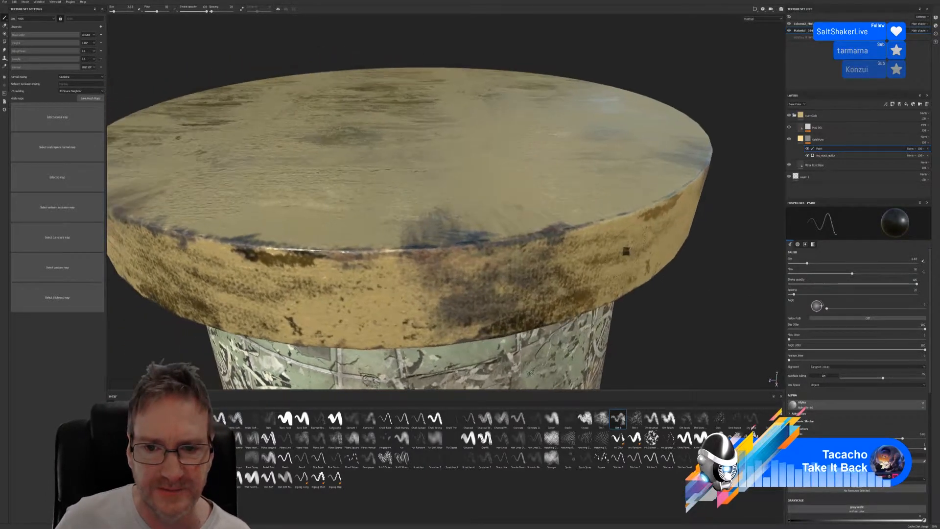
{"action": "scroll", "coordinate": [639, 265], "scroll_direction": "down", "scroll_amount": 2}
{"action": "middle_click_drag", "start_coordinate": [667, 277], "coordinate": [516, 247], "text": "alt"}
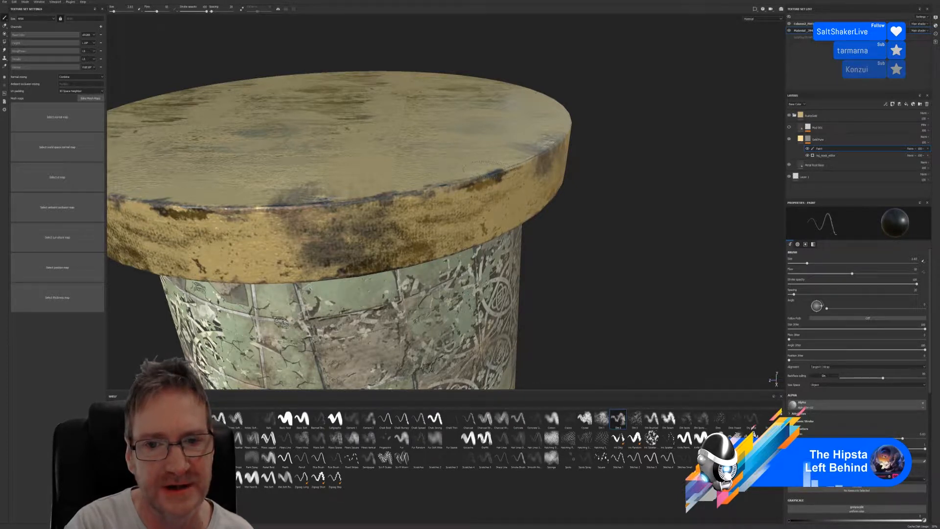
{"action": "left_click", "coordinate": [449, 189]}
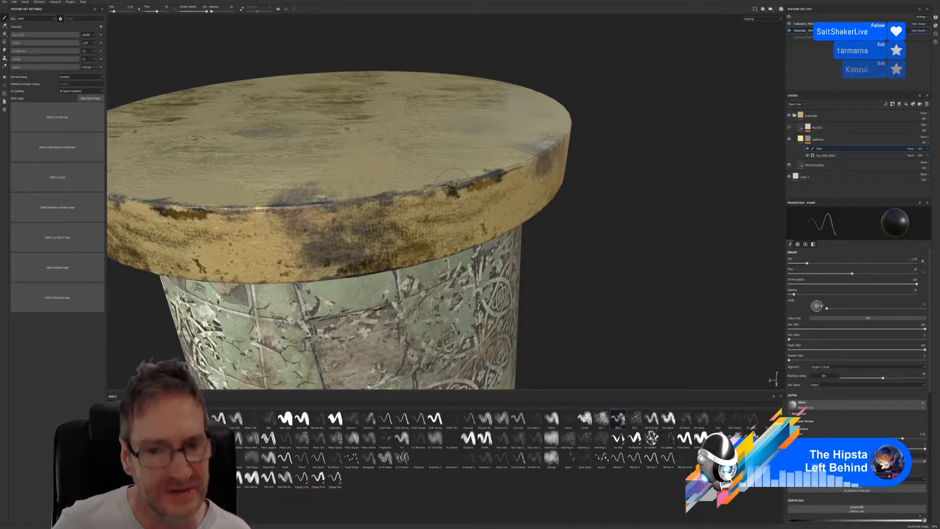
{"action": "left_click_drag", "start_coordinate": [589, 236], "coordinate": [520, 229], "text": "alt"}
{"action": "left_click_drag", "start_coordinate": [638, 229], "coordinate": [605, 252], "text": "alt"}
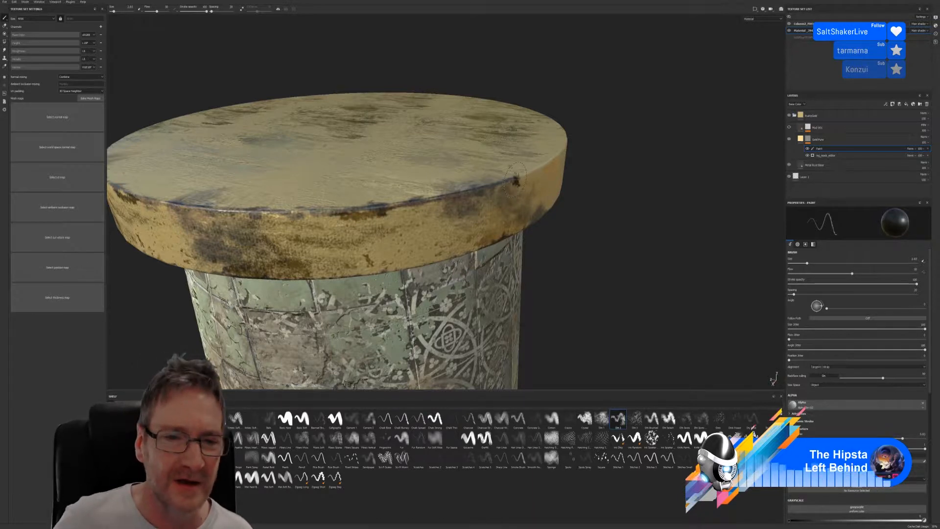
Dab dirt onto the clean upper edge of the gold rim above the ornate floral tiles.
{"action": "left_click_drag", "start_coordinate": [516, 180], "coordinate": [456, 234], "text": "alt"}
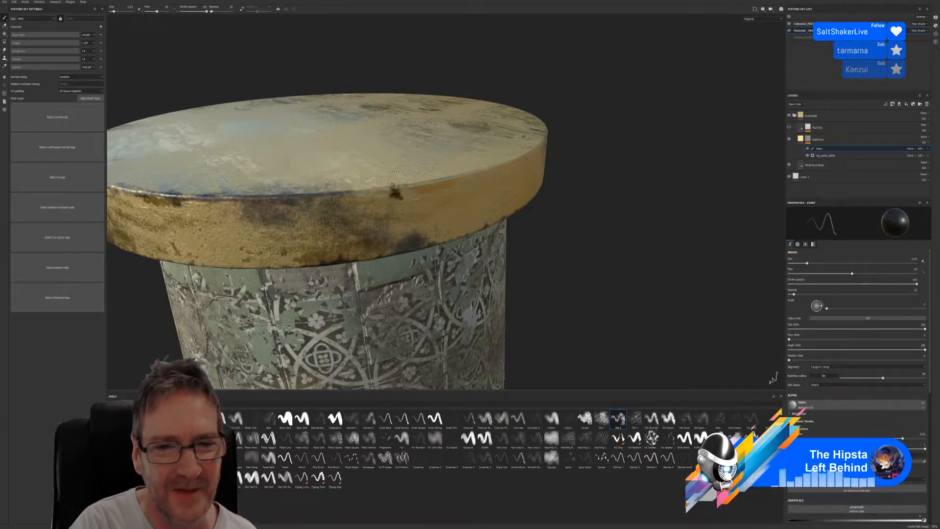
{"action": "left_click", "coordinate": [399, 187]}
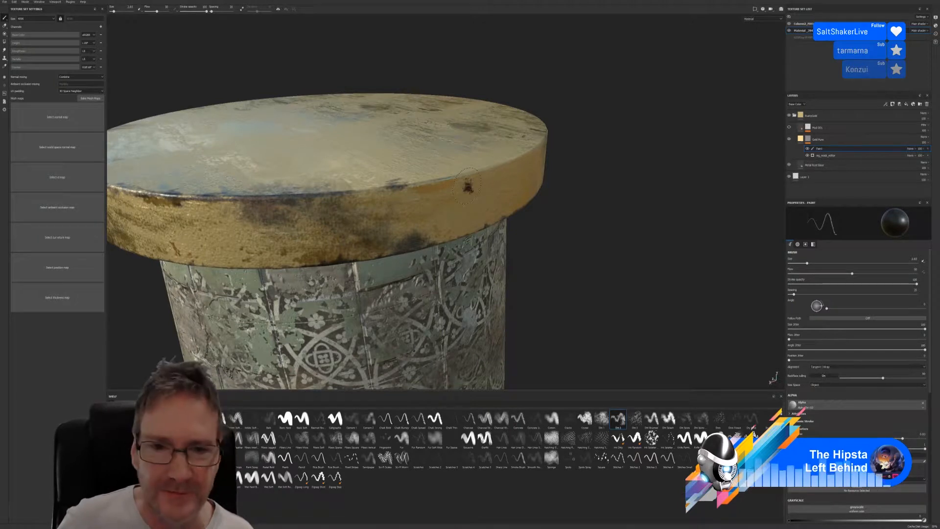
{"action": "left_click_drag", "start_coordinate": [530, 226], "coordinate": [535, 246], "text": "alt"}
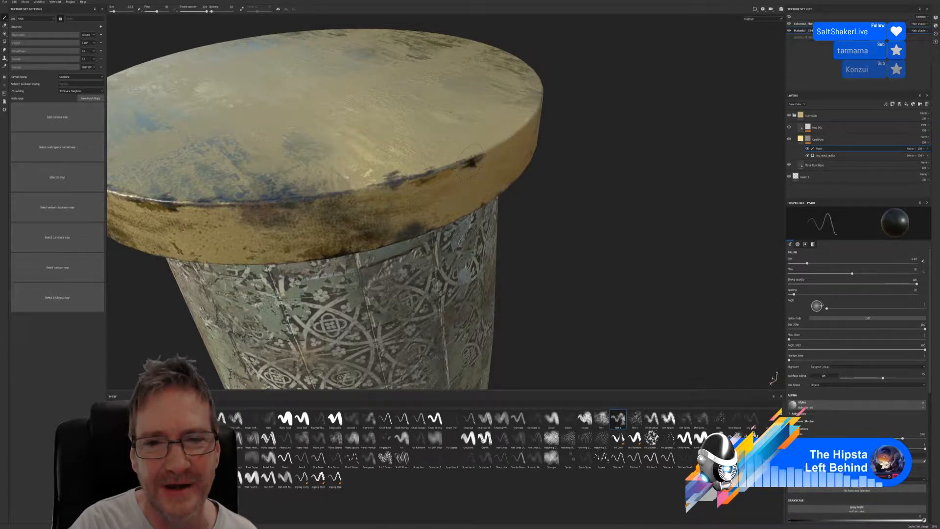
{"action": "left_click_drag", "start_coordinate": [501, 142], "coordinate": [552, 206], "text": "alt"}
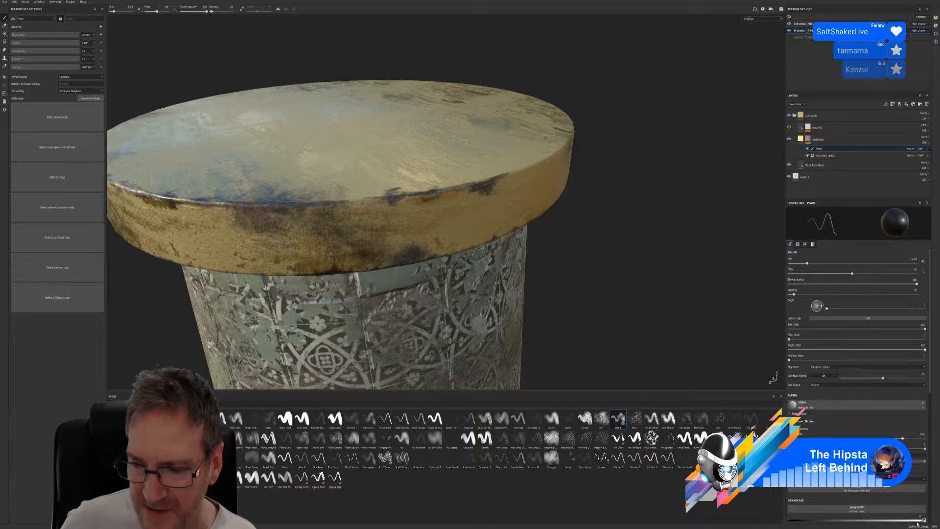
Set the brush's grayscale value to white and paint gold back over part of the last dirt dab on the rim edge.
{"action": "left_click_drag", "start_coordinate": [917, 523], "coordinate": [925, 520]}
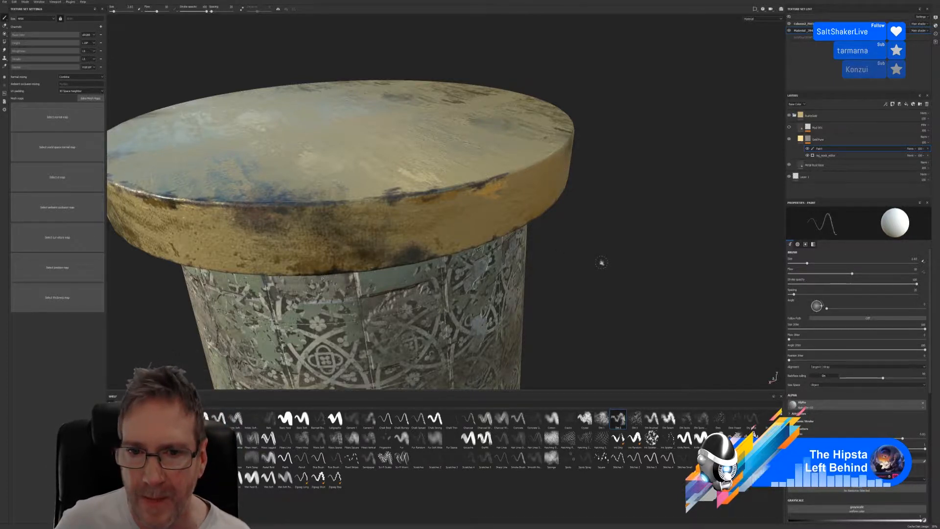
{"action": "mouse_move", "coordinate": [555, 244]}
{"action": "left_mouse_down", "text": "alt"}
{"action": "mouse_move", "coordinate": [538, 222]}
{"action": "mouse_move", "coordinate": [522, 245]}
{"action": "mouse_move", "coordinate": [504, 218]}
{"action": "mouse_move", "coordinate": [656, 310]}
{"action": "mouse_move", "coordinate": [650, 335]}
{"action": "mouse_move", "coordinate": [631, 323]}
{"action": "left_mouse_up", "text": "alt"}
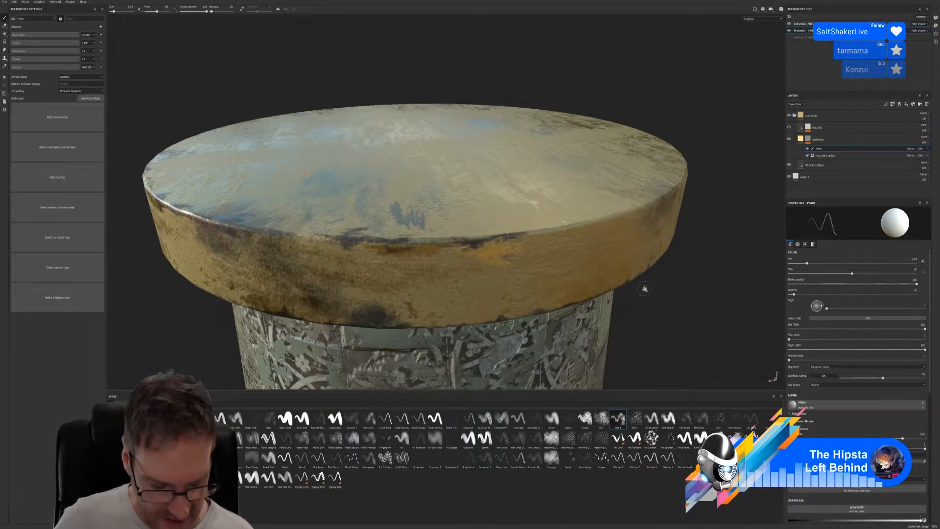
{"action": "mouse_move", "coordinate": [642, 283]}
{"action": "left_mouse_down", "text": "alt"}
{"action": "mouse_move", "coordinate": [587, 268]}
{"action": "mouse_move", "coordinate": [601, 267]}
{"action": "mouse_move", "coordinate": [599, 277]}
{"action": "left_mouse_up", "text": "alt"}
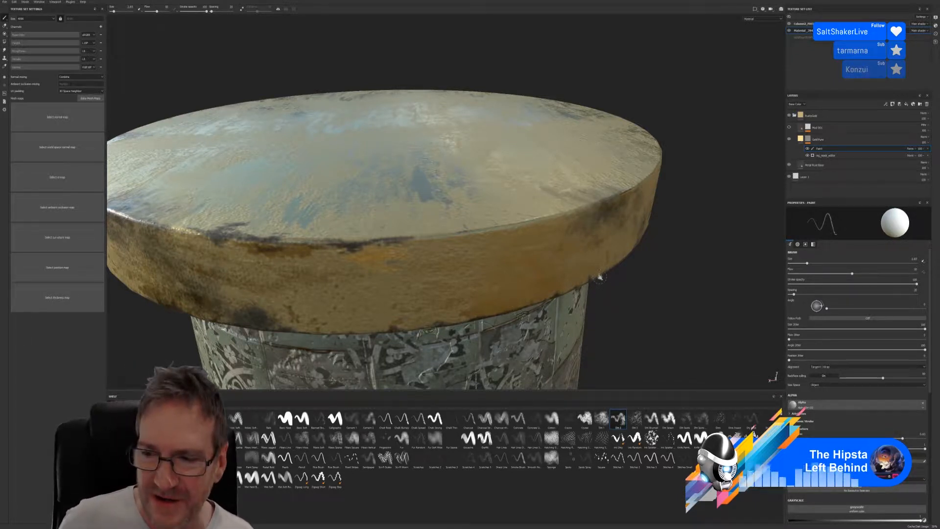
Set the brush's grayscale value back to black and dab dirt along the rim edge beyond the restored gold spot.
{"action": "left_click", "coordinate": [792, 522]}
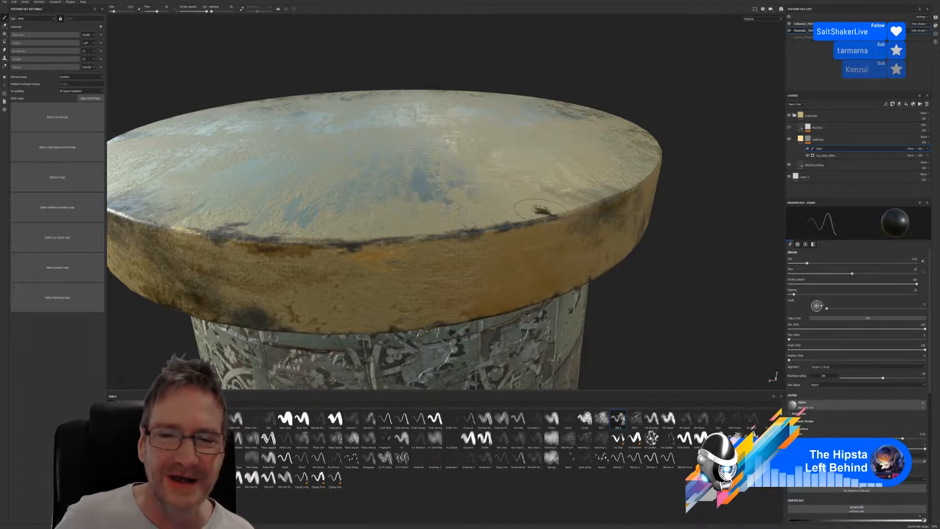
{"action": "left_click_drag", "start_coordinate": [538, 216], "coordinate": [668, 239], "text": "alt"}
{"action": "scroll", "coordinate": [644, 228], "scroll_direction": "down", "scroll_amount": 4}
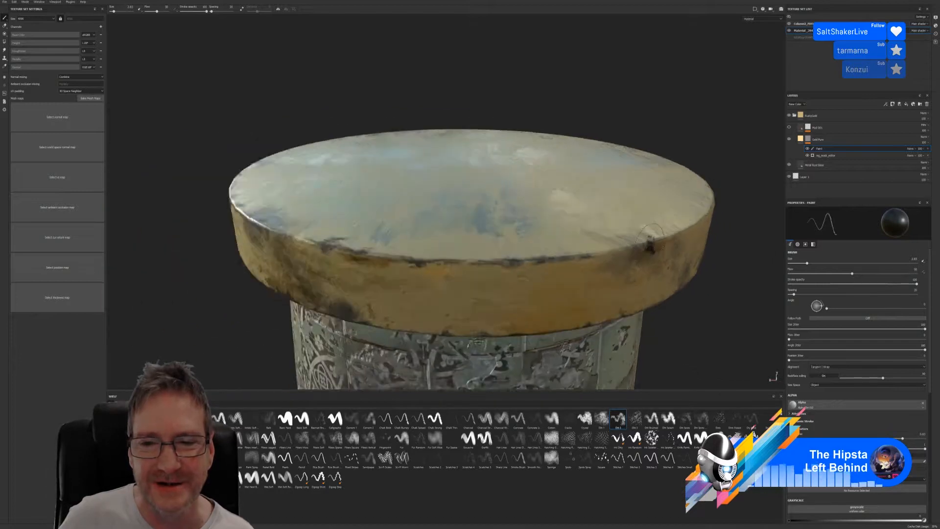
Add dirt wear to the rim edge around the blue-tinted dark stain, undoing a misplaced stroke.
{"action": "left_click_drag", "start_coordinate": [656, 295], "coordinate": [553, 230], "text": "alt"}
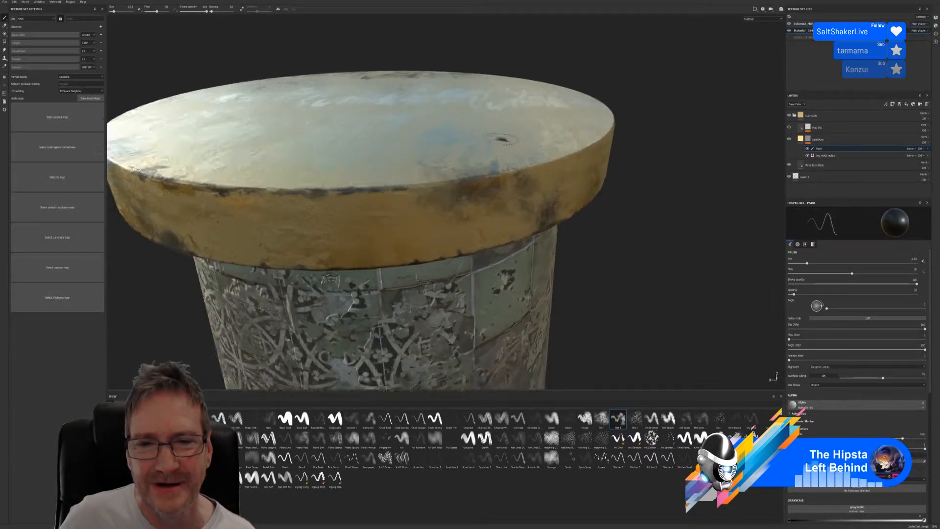
{"action": "scroll", "coordinate": [499, 140], "scroll_direction": "up", "scroll_amount": 2}
{"action": "left_click_drag", "start_coordinate": [680, 277], "coordinate": [659, 267], "text": "alt"}
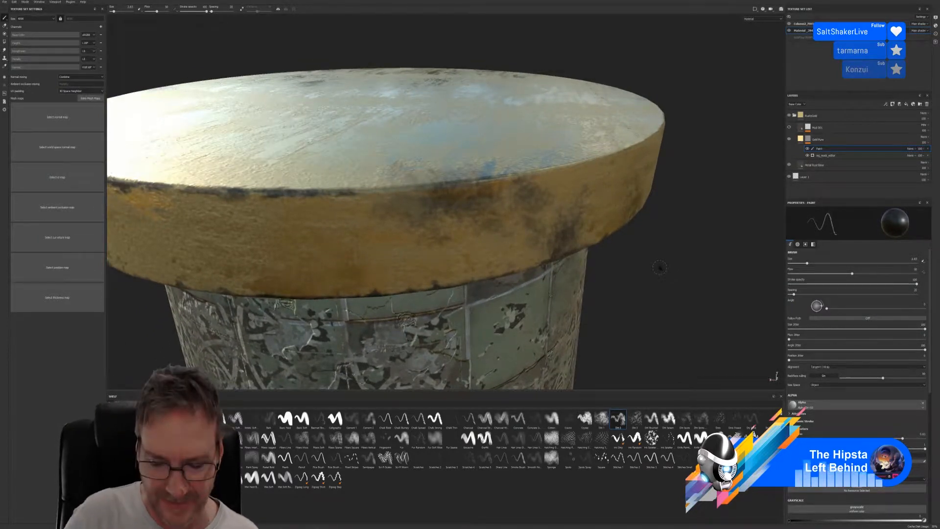
{"action": "left_click_drag", "start_coordinate": [412, 200], "coordinate": [400, 175]}
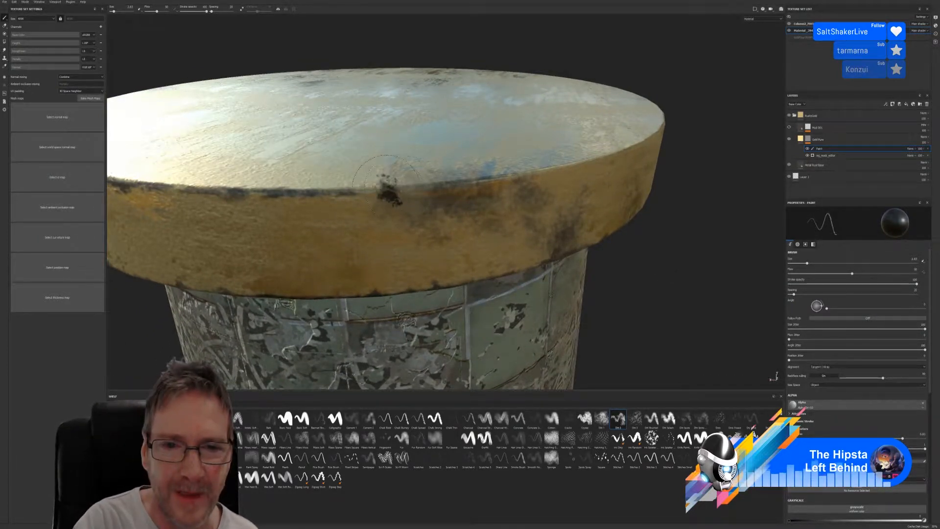
{"action": "key", "text": "ctrl+z"}
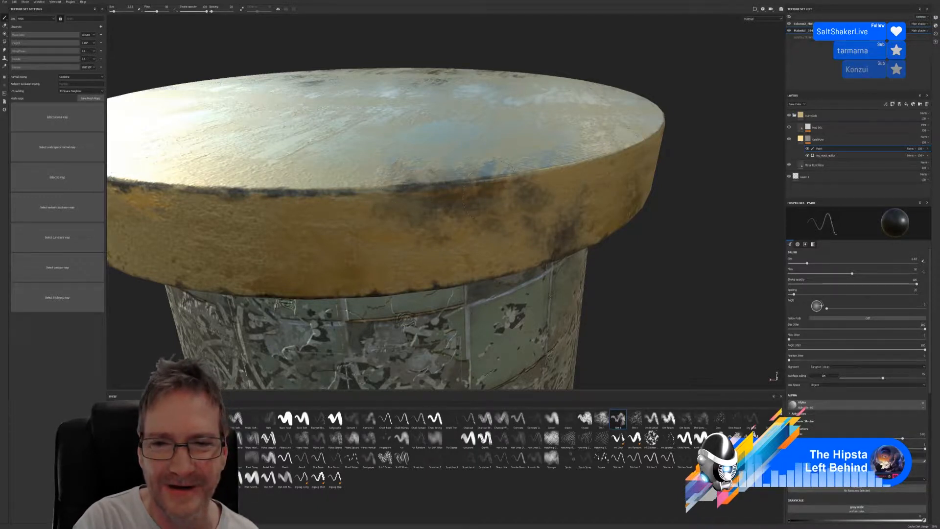
{"action": "left_click", "coordinate": [505, 165]}
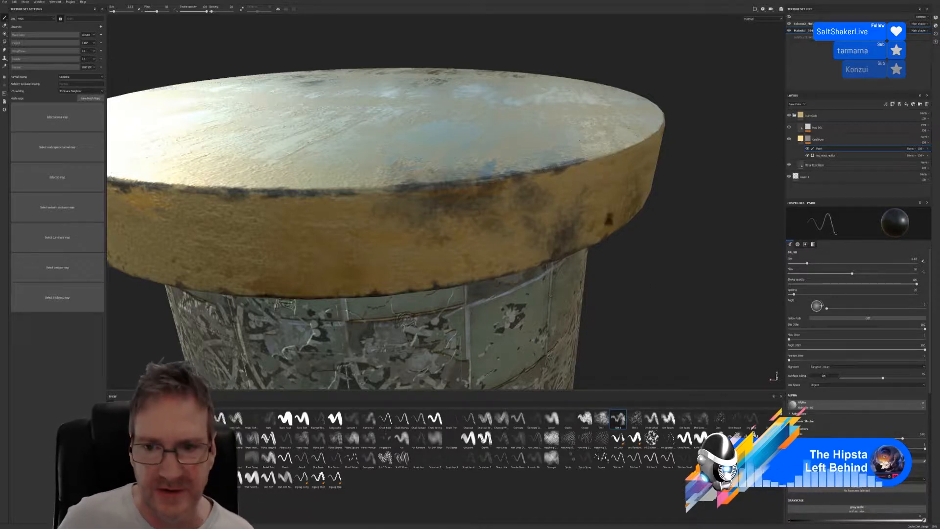
Paint small dirt dabs on the clean rim edge above the plain green tiles, undoing an unwanted dab.
{"action": "left_click_drag", "start_coordinate": [608, 218], "coordinate": [529, 241], "text": "alt"}
{"action": "middle_click_drag", "start_coordinate": [684, 282], "coordinate": [632, 270], "text": "alt"}
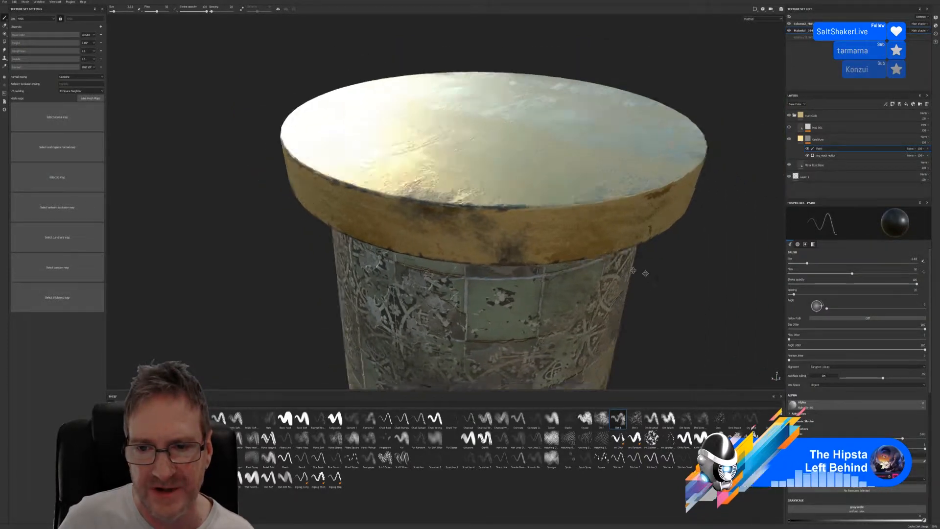
{"action": "scroll", "coordinate": [632, 270], "scroll_direction": "up", "scroll_amount": 5}
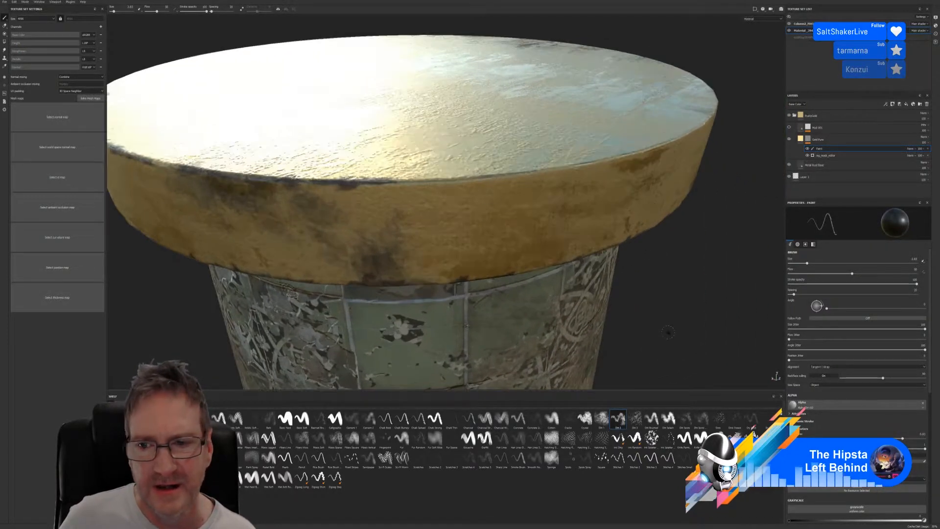
{"action": "mouse_move", "coordinate": [668, 333]}
{"action": "left_mouse_down", "text": "alt"}
{"action": "mouse_move", "coordinate": [690, 308]}
{"action": "mouse_move", "coordinate": [709, 314]}
{"action": "left_mouse_up", "text": "alt"}
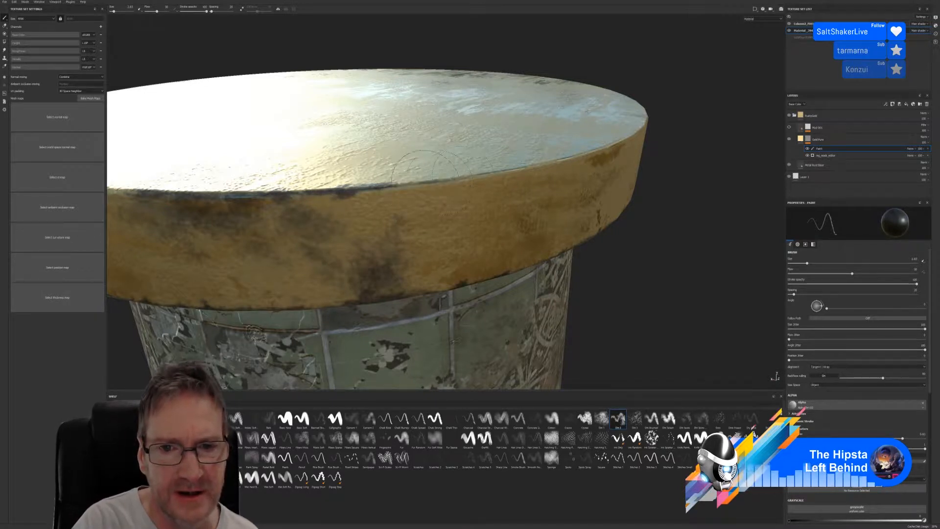
{"action": "left_click", "coordinate": [446, 178]}
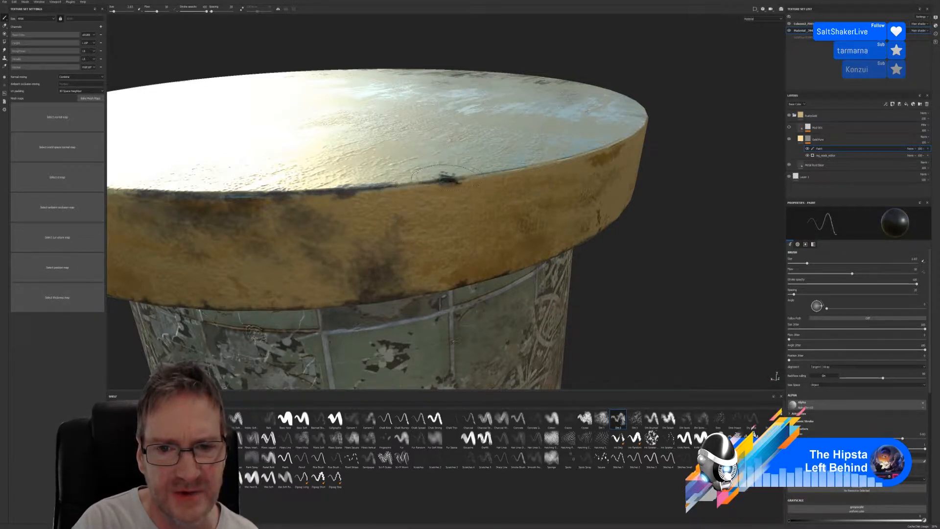
{"action": "key", "text": "ctrl+z"}
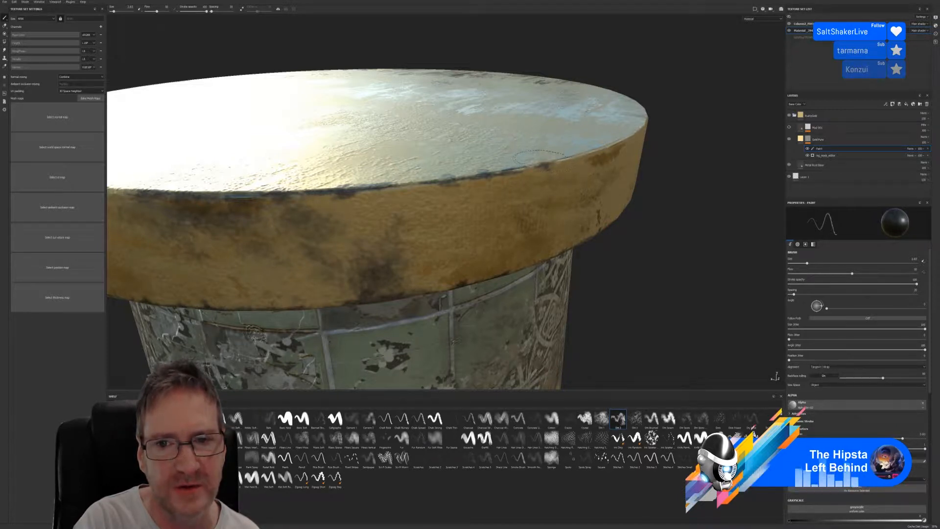
{"action": "left_click", "coordinate": [594, 144]}
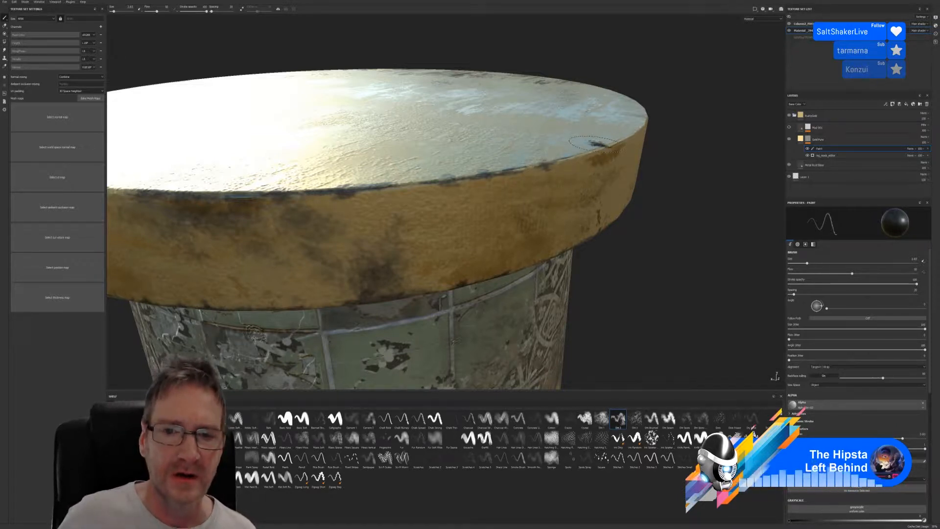
Carry the dirt wear along the next stretch of rim edge toward the brown mottled area, undoing one heavy dab.
{"action": "left_click_drag", "start_coordinate": [688, 250], "coordinate": [619, 256], "text": "alt"}
{"action": "middle_click_drag", "start_coordinate": [668, 289], "coordinate": [602, 297], "text": "alt"}
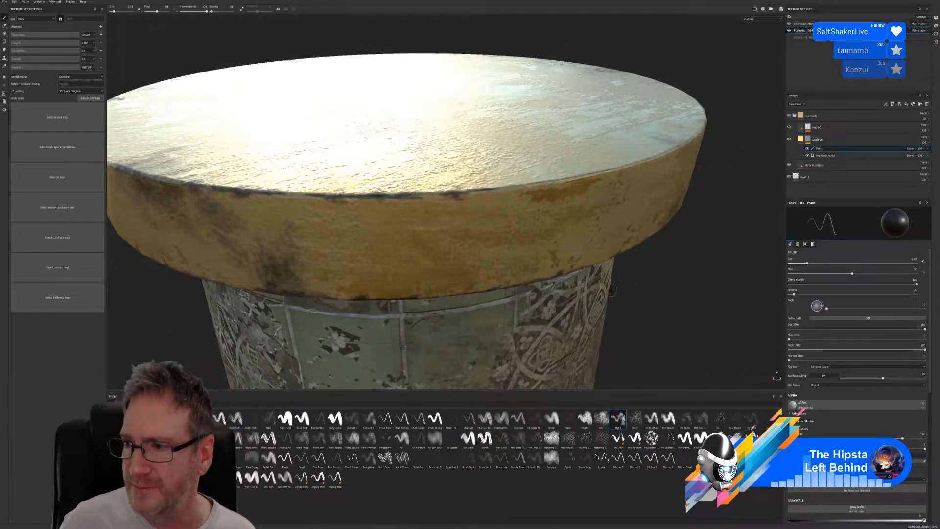
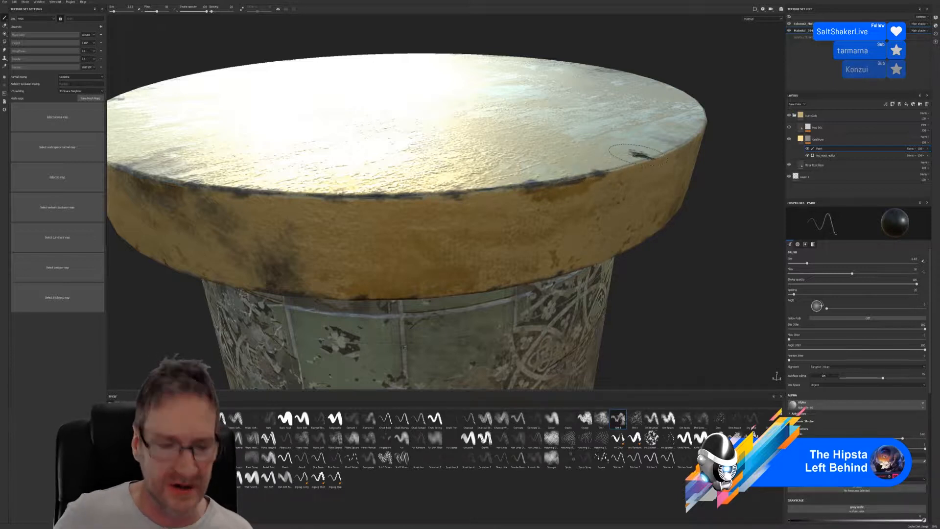
{"action": "left_click_drag", "start_coordinate": [559, 221], "coordinate": [401, 245], "text": "alt"}
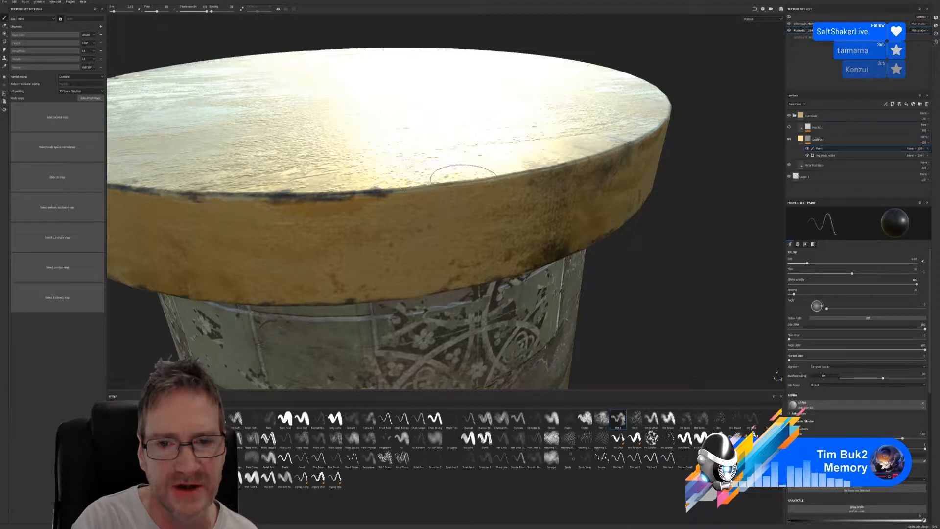
{"action": "left_click_drag", "start_coordinate": [463, 181], "coordinate": [459, 171]}
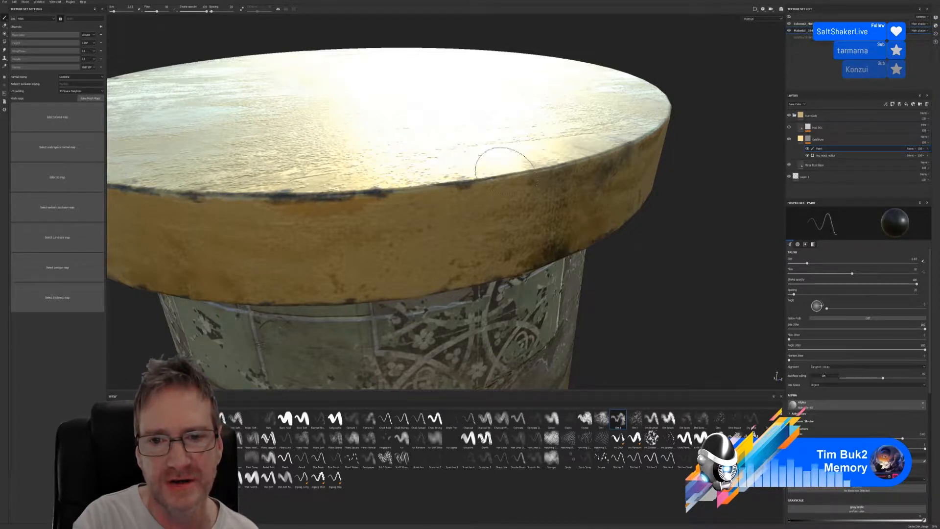
{"action": "left_click_drag", "start_coordinate": [499, 162], "coordinate": [495, 167]}
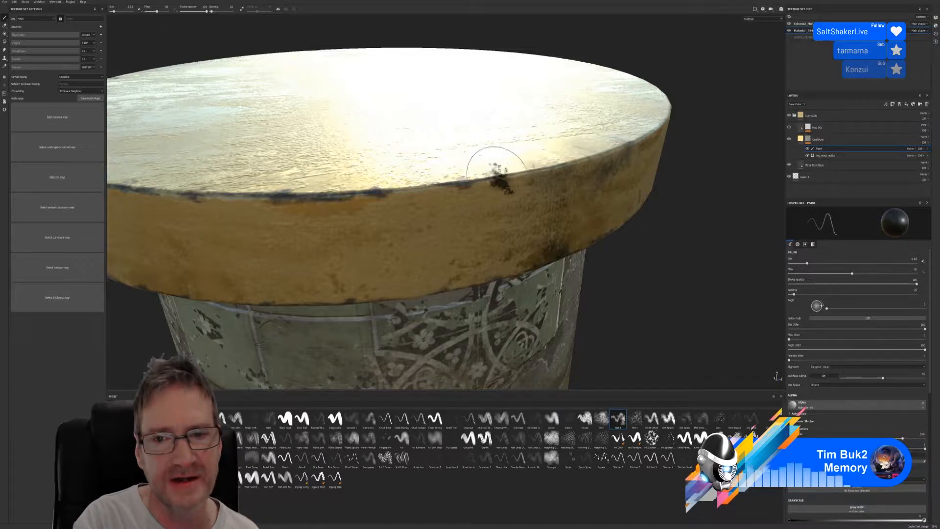
{"action": "key", "text": "ctrl+z"}
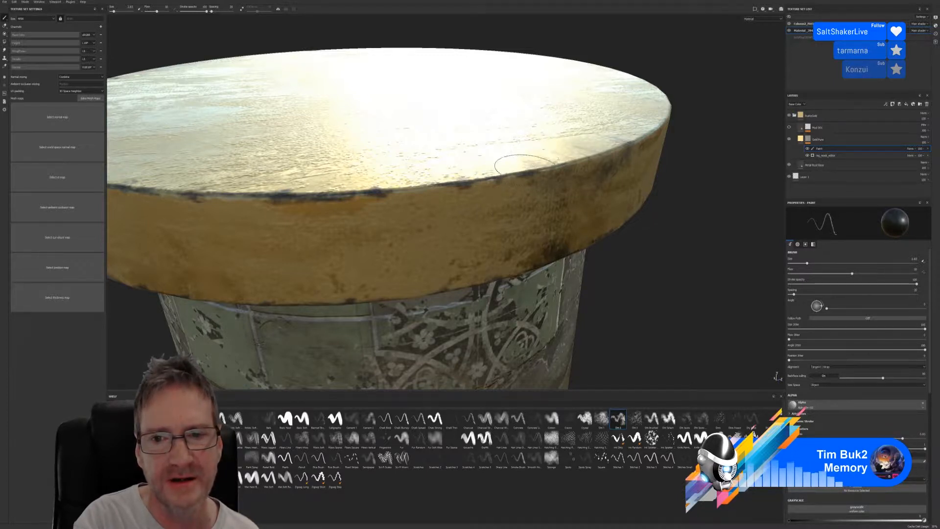
{"action": "left_click", "coordinate": [569, 170]}
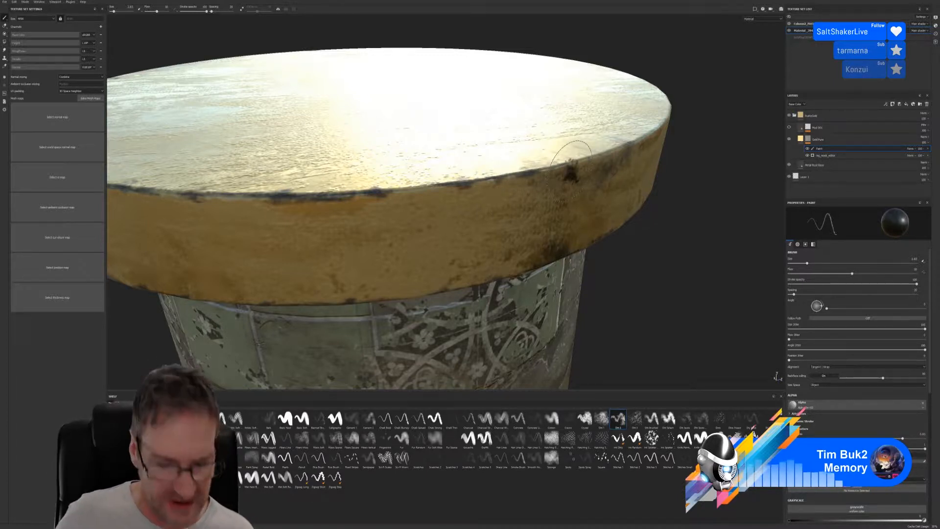
Add small dirt dabs to the rim edge above the brown mottled area, undoing the unwanted strokes.
{"action": "key", "text": "ctrl+z"}
{"action": "left_click_drag", "start_coordinate": [639, 266], "coordinate": [589, 265], "text": "alt"}
{"action": "middle_click_drag", "start_coordinate": [670, 290], "coordinate": [655, 295], "text": "alt"}
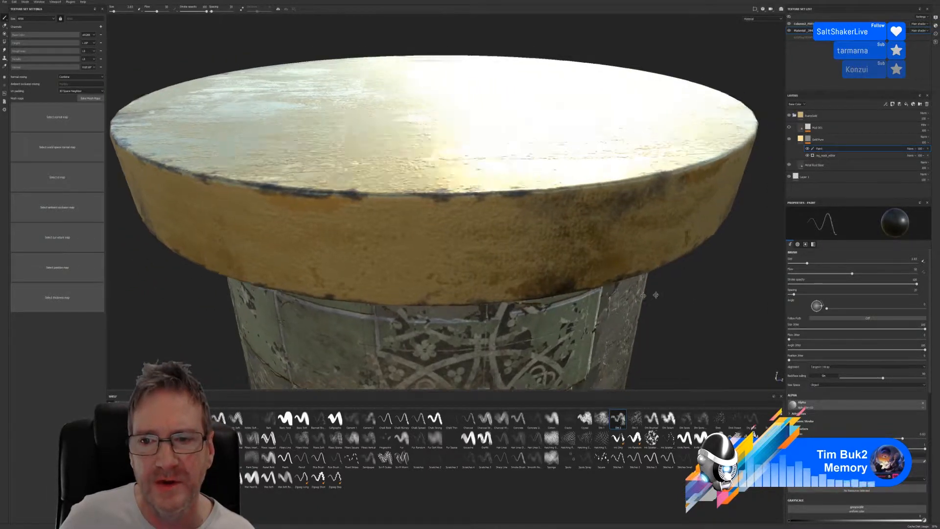
{"action": "left_click_drag", "start_coordinate": [655, 295], "coordinate": [522, 284], "text": "alt"}
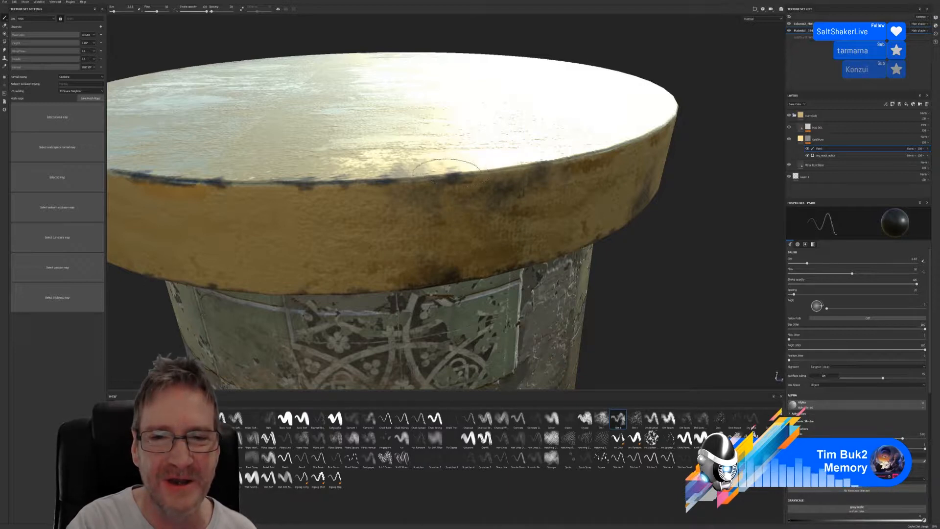
{"action": "left_click_drag", "start_coordinate": [468, 169], "coordinate": [489, 165]}
{"action": "key", "text": "ctrl+z"}
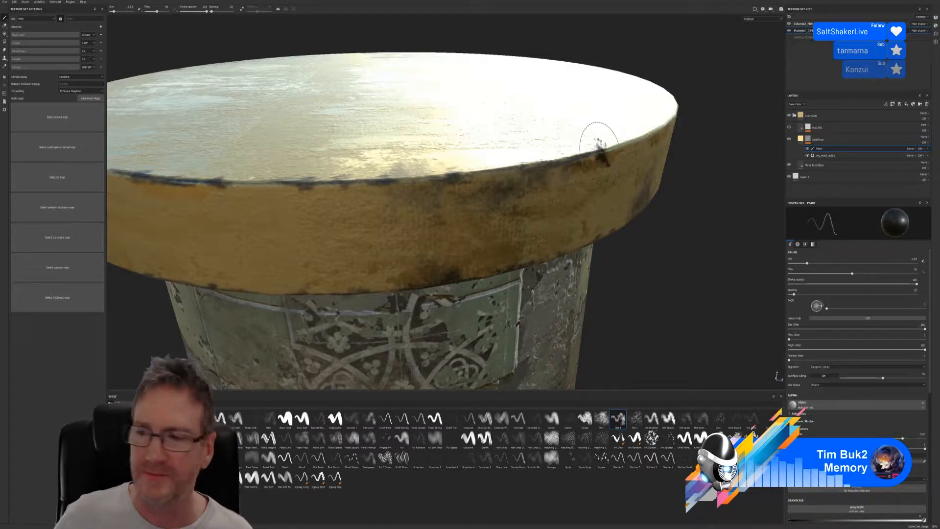
Dab dirt on the clean rim edge above the broken grey tile patch, undoing one unwanted dab.
{"action": "left_click_drag", "start_coordinate": [599, 168], "coordinate": [549, 183], "text": "alt"}
{"action": "middle_click_drag", "start_coordinate": [548, 182], "coordinate": [347, 186], "text": "alt"}
{"action": "left_click_drag", "start_coordinate": [633, 252], "coordinate": [640, 252], "text": "alt"}
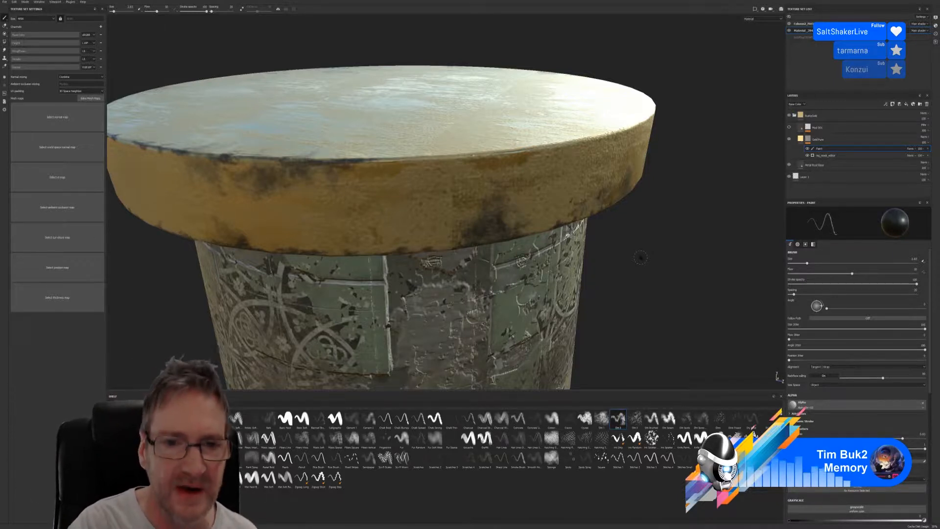
{"action": "left_click", "coordinate": [407, 150]}
{"action": "key", "text": "ctrl+z"}
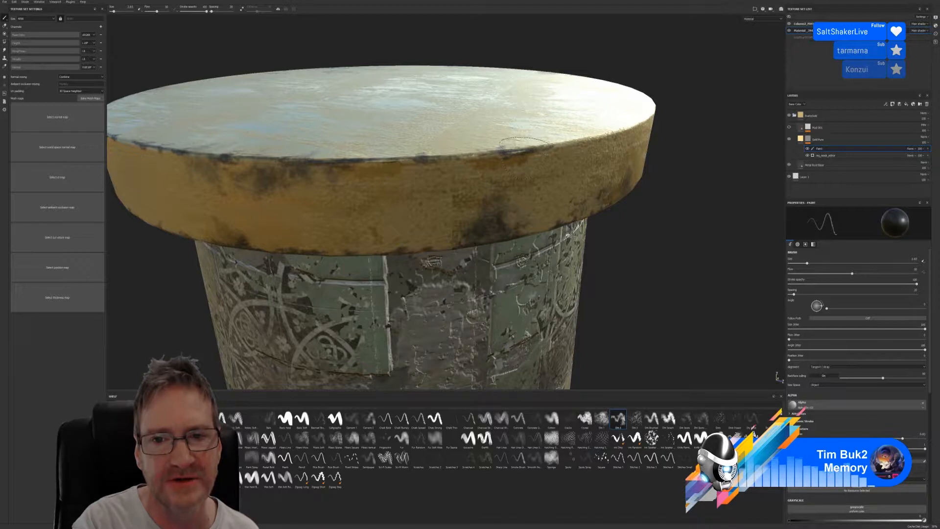
Paint separate dirt dabs on the rim edge above the chipped green tile beside the broken patch.
{"action": "left_click", "coordinate": [508, 141]}
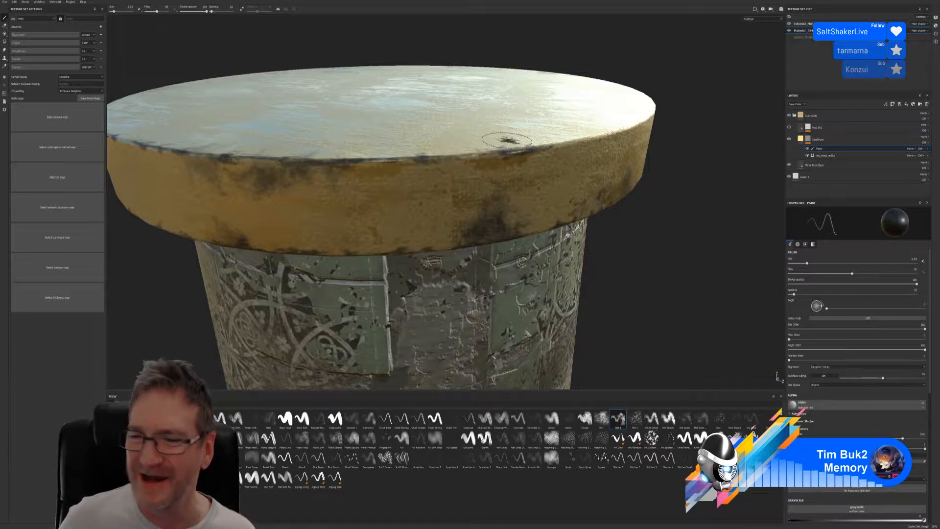
{"action": "left_click_drag", "start_coordinate": [659, 243], "coordinate": [604, 284], "text": "alt"}
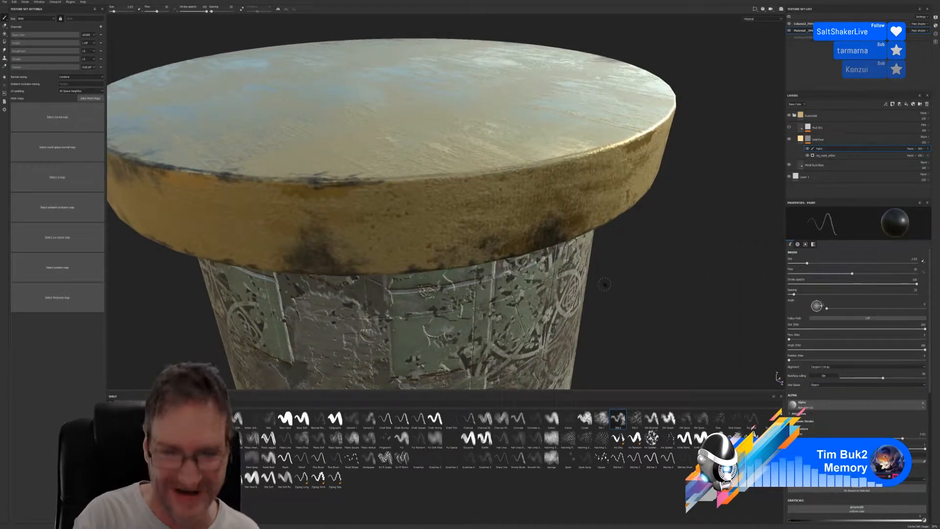
{"action": "left_click_drag", "start_coordinate": [650, 266], "coordinate": [654, 253], "text": "alt"}
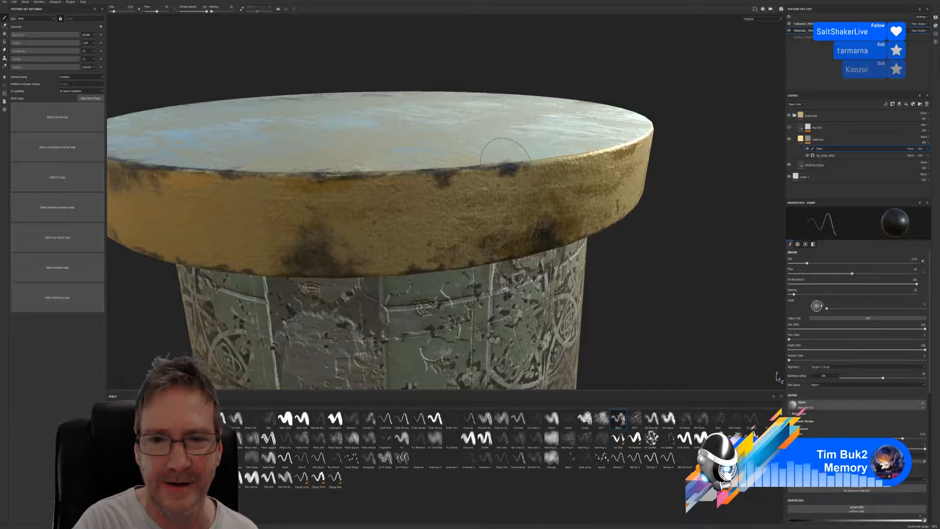
{"action": "left_click", "coordinate": [508, 161]}
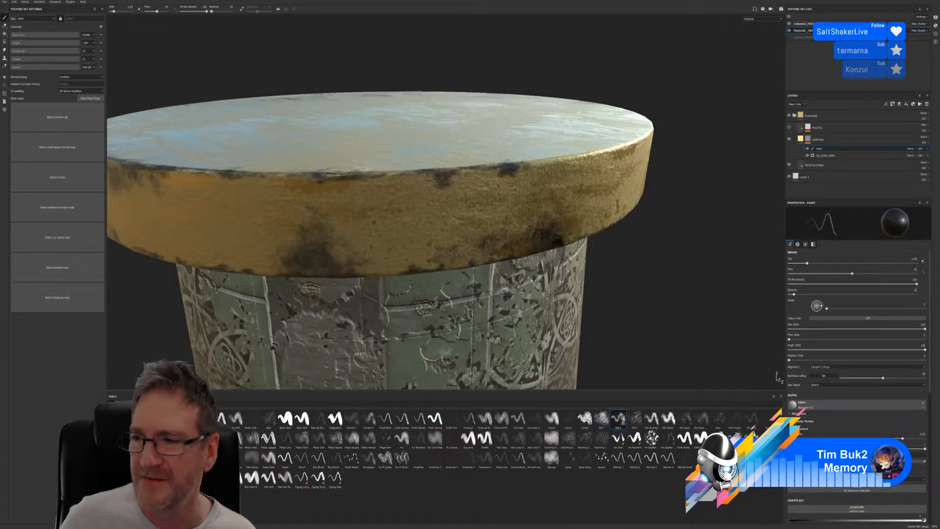
Continue the broken dirt wear along the rim edge above the circular patterned tiles to complete the circuit.
{"action": "left_click_drag", "start_coordinate": [637, 252], "coordinate": [580, 252], "text": "alt"}
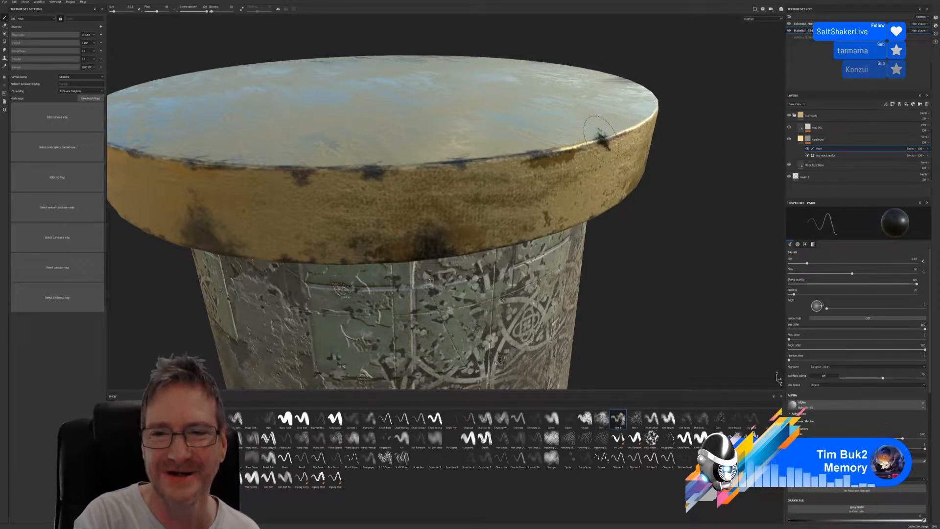
{"action": "mouse_move", "coordinate": [470, 211]}
{"action": "left_mouse_down", "text": "alt"}
{"action": "mouse_move", "coordinate": [608, 211]}
{"action": "mouse_move", "coordinate": [454, 200]}
{"action": "left_mouse_up", "text": "alt"}
{"action": "left_click_drag", "start_coordinate": [591, 217], "coordinate": [563, 210], "text": "alt"}
{"action": "mouse_move", "coordinate": [631, 245]}
{"action": "left_mouse_down", "text": "alt"}
{"action": "mouse_move", "coordinate": [555, 216]}
{"action": "mouse_move", "coordinate": [555, 262]}
{"action": "left_mouse_up", "text": "alt"}
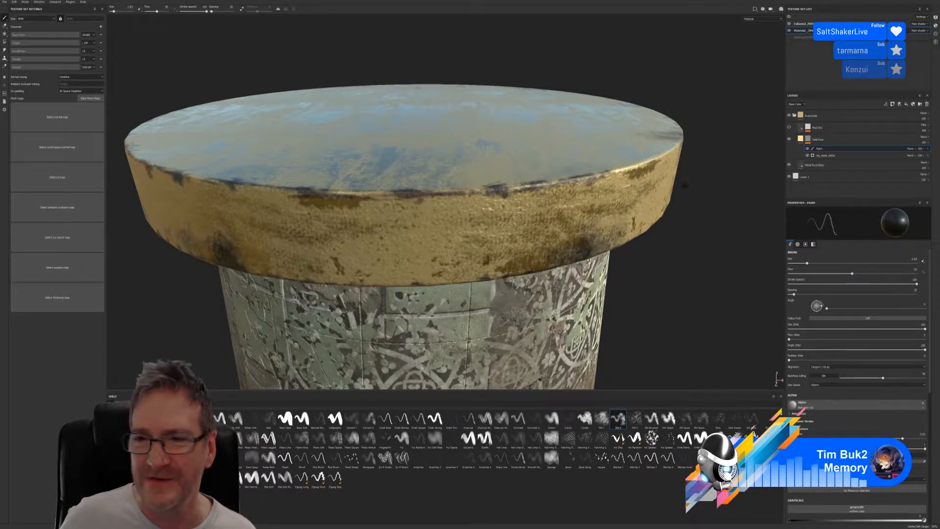
{"action": "left_click_drag", "start_coordinate": [685, 185], "coordinate": [582, 178], "text": "alt"}
{"action": "middle_click_drag", "start_coordinate": [611, 179], "coordinate": [476, 147], "text": "alt"}
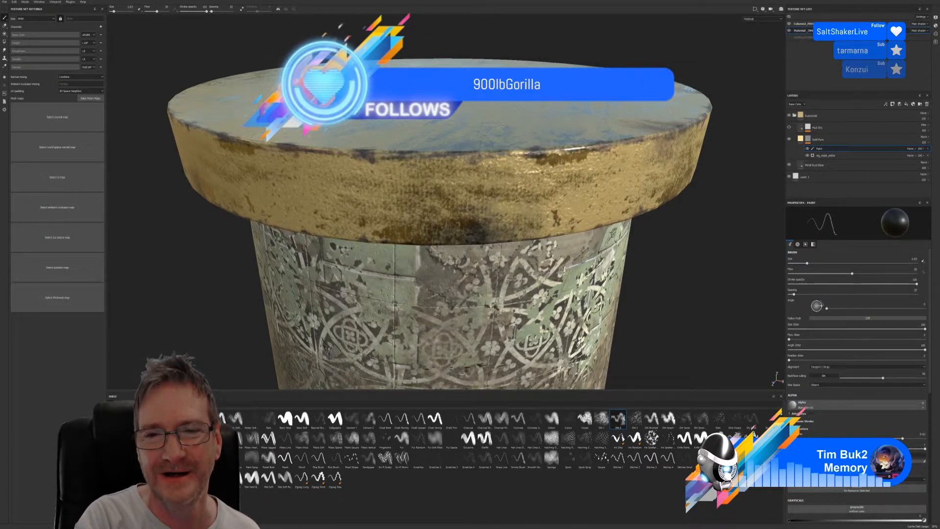
{"action": "left_click", "coordinate": [555, 140]}
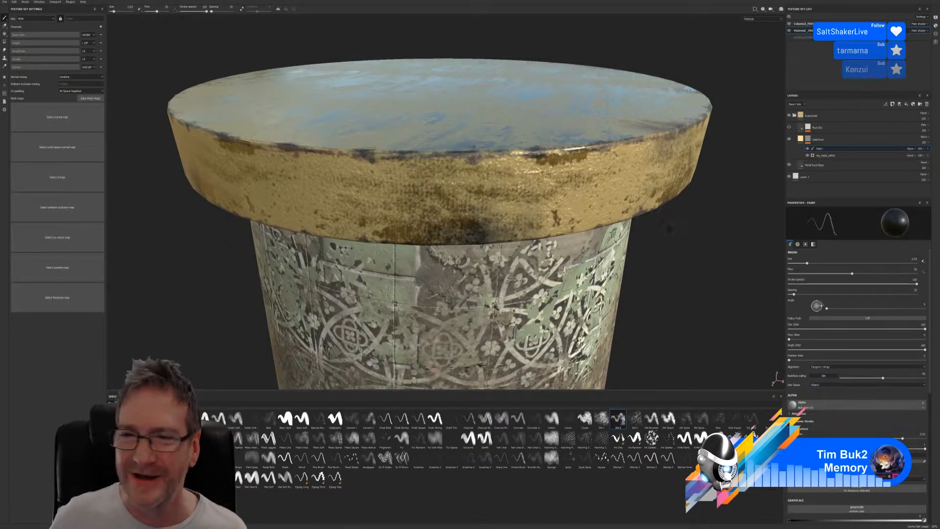
Show the hidden dirt layer above the gold layer and enlarge the brush for broader strokes.
{"action": "left_click_drag", "start_coordinate": [667, 226], "coordinate": [504, 232], "text": "alt"}
{"action": "middle_click_drag", "start_coordinate": [609, 193], "coordinate": [596, 218], "text": "alt"}
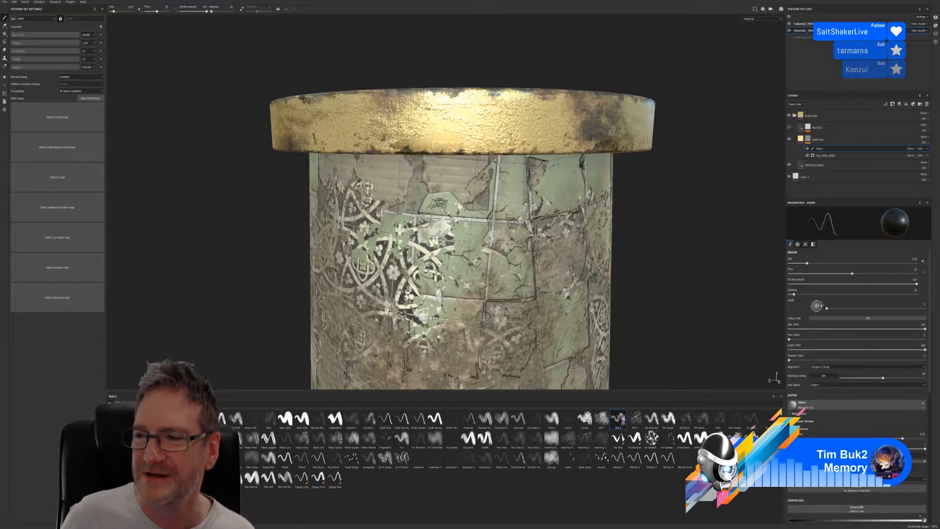
{"action": "left_click", "coordinate": [789, 128]}
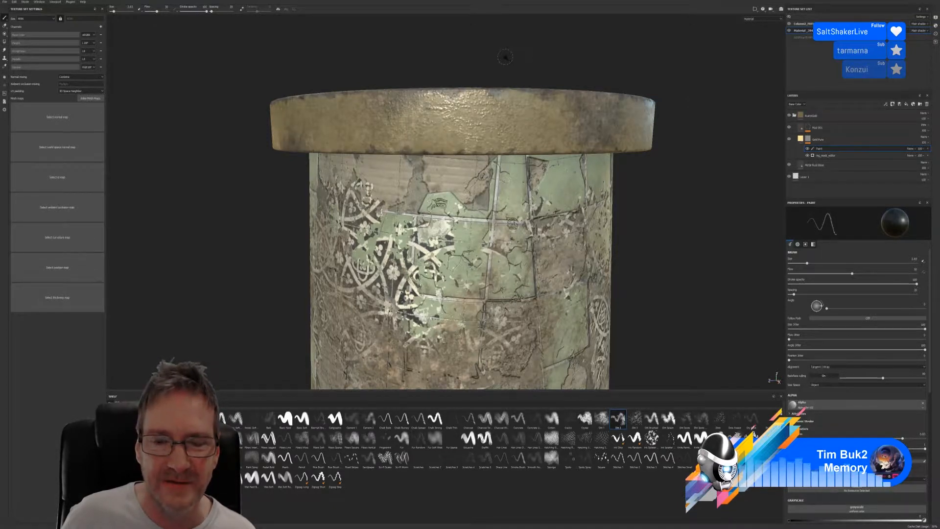
{"action": "key", "text": "bracketright"}
{"action": "key", "text": "bracketright"}
{"action": "key", "text": "bracketright"}
{"action": "key", "text": "bracketright"}
{"action": "key", "text": "bracketright"}
{"action": "key", "text": "bracketright"}
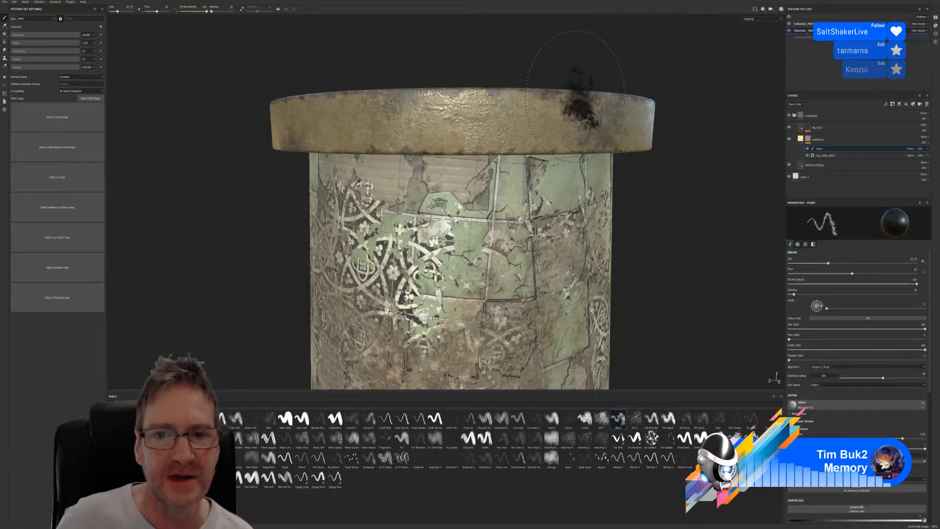
Add a paint effect above the mask editor generator in the dirt layer's mask.
{"action": "left_click", "coordinate": [818, 131]}
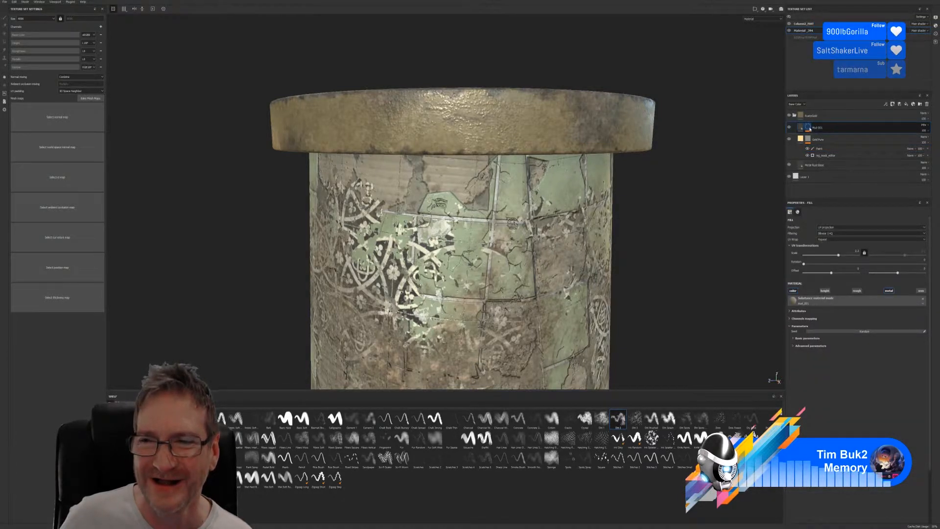
{"action": "left_click", "coordinate": [807, 127]}
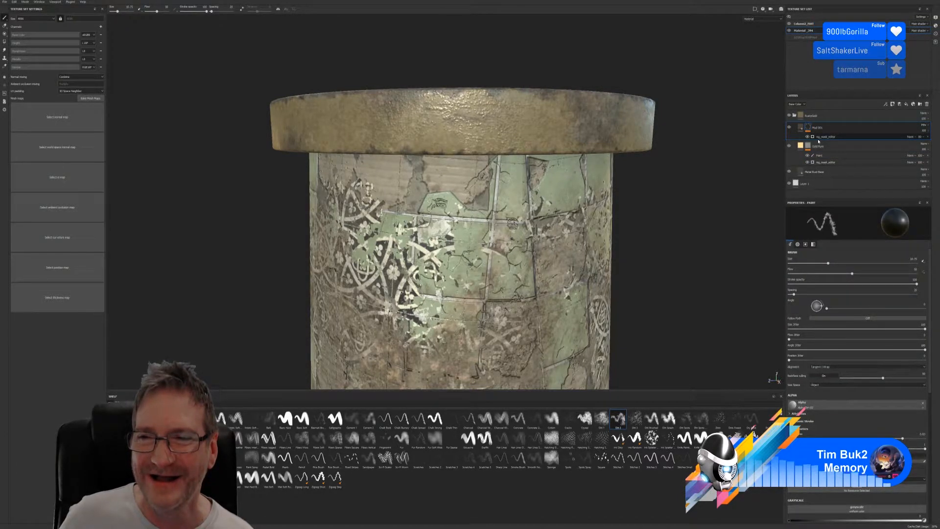
{"action": "right_click", "coordinate": [820, 139]}
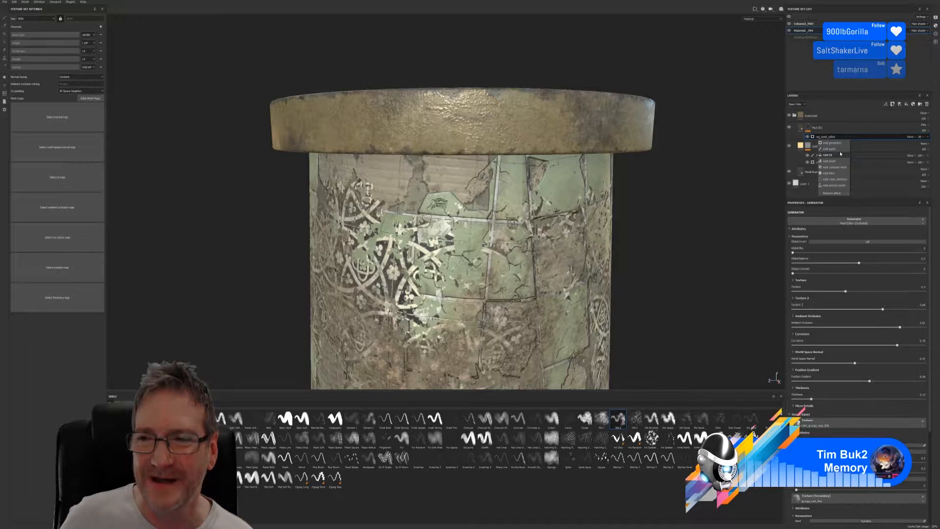
{"action": "left_click", "coordinate": [830, 149]}
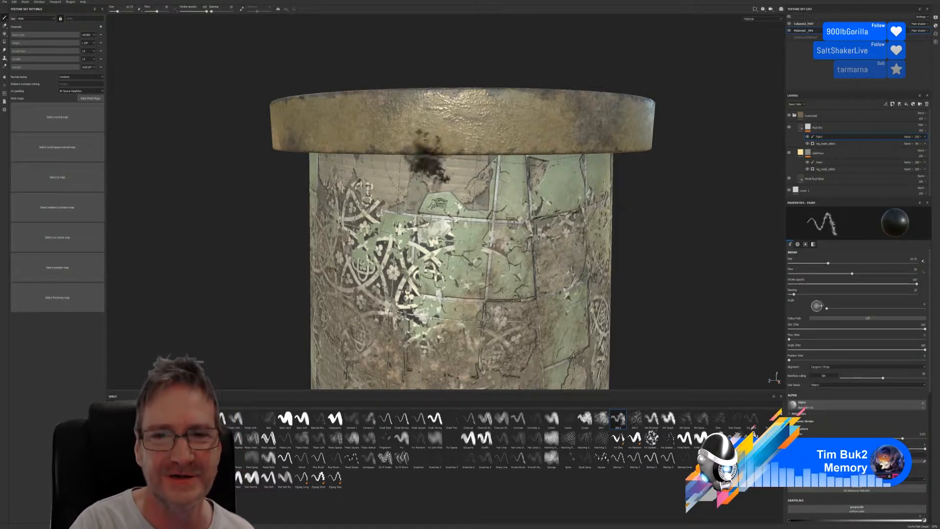
Paint black into the dirt layer's mask to reveal gold at the middle of the brightly lit rim section.
{"action": "mouse_move", "coordinate": [440, 151]}
{"action": "left_mouse_down"}
{"action": "mouse_move", "coordinate": [468, 124]}
{"action": "mouse_move", "coordinate": [456, 111]}
{"action": "mouse_move", "coordinate": [433, 126]}
{"action": "mouse_move", "coordinate": [454, 134]}
{"action": "mouse_move", "coordinate": [425, 128]}
{"action": "mouse_move", "coordinate": [424, 109]}
{"action": "mouse_move", "coordinate": [386, 110]}
{"action": "mouse_move", "coordinate": [385, 130]}
{"action": "left_mouse_up"}
{"action": "left_click", "coordinate": [441, 105]}
{"action": "mouse_move", "coordinate": [483, 139]}
{"action": "left_mouse_down"}
{"action": "mouse_move", "coordinate": [464, 134]}
{"action": "mouse_move", "coordinate": [498, 139]}
{"action": "mouse_move", "coordinate": [484, 141]}
{"action": "left_mouse_up"}
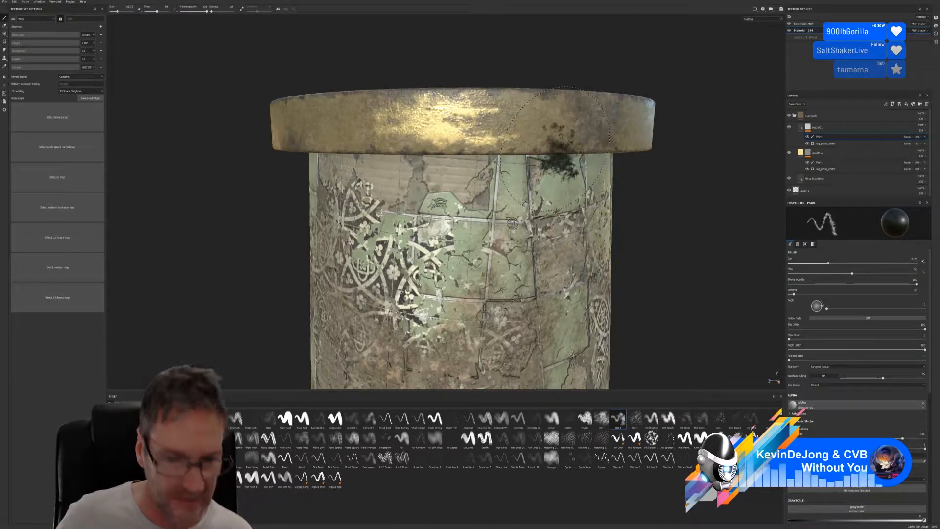
Enlarge the brush further and reveal gold patches on both sides of the rim's dark stain.
{"action": "mouse_move", "coordinate": [698, 215]}
{"action": "left_mouse_down", "text": "alt"}
{"action": "mouse_move", "coordinate": [603, 207]}
{"action": "mouse_move", "coordinate": [575, 220]}
{"action": "left_mouse_up", "text": "alt"}
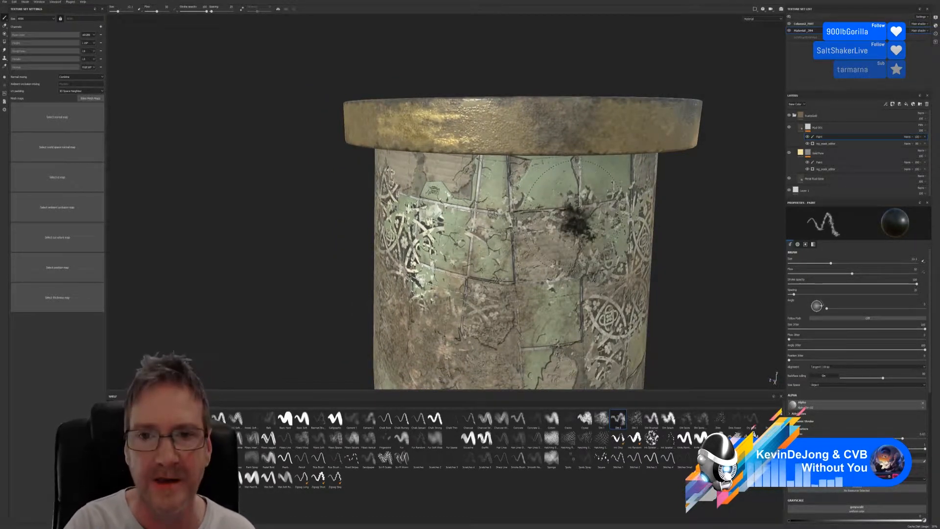
{"action": "key", "text": "bracketright"}
{"action": "key", "text": "bracketright"}
{"action": "key", "text": "bracketright"}
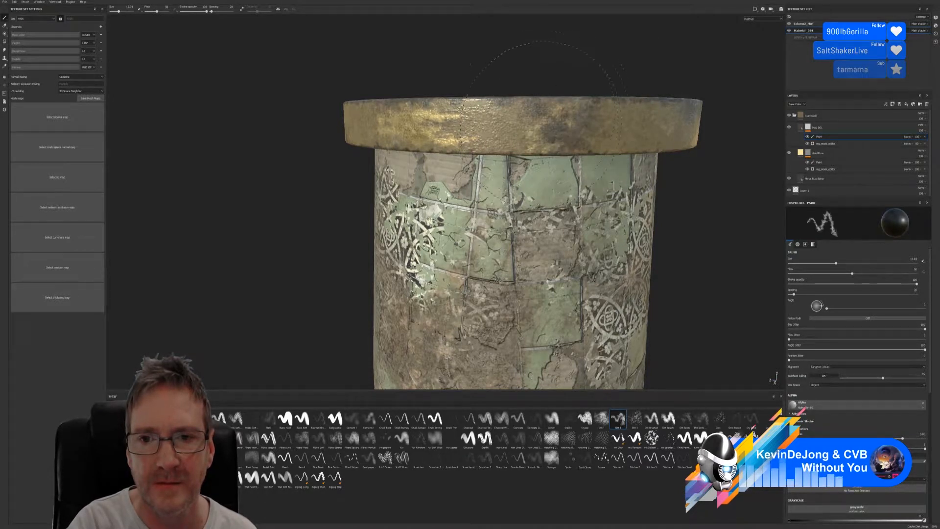
{"action": "left_click_drag", "start_coordinate": [541, 121], "coordinate": [545, 121]}
{"action": "left_click_drag", "start_coordinate": [632, 131], "coordinate": [620, 132]}
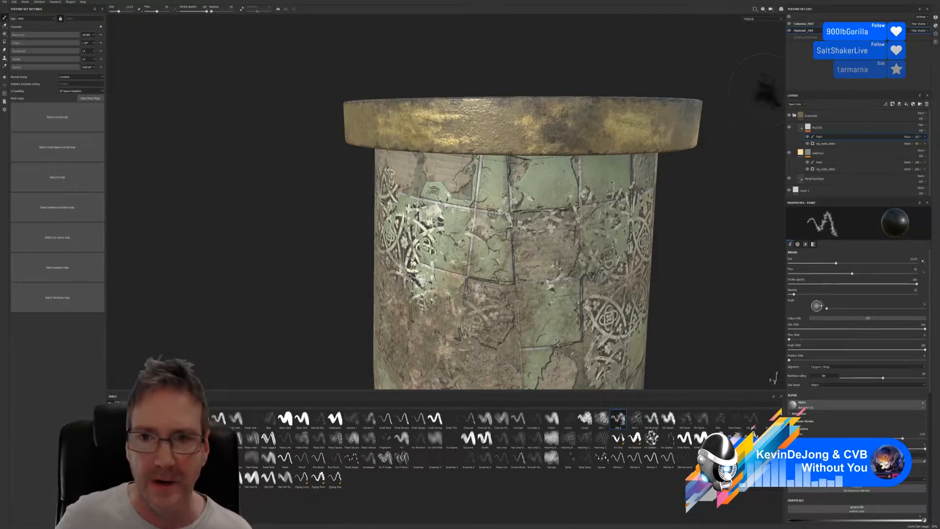
Reveal irregular gold patches in the dirt mask along the following rim sections above the circular patterned tiles.
{"action": "mouse_move", "coordinate": [771, 95]}
{"action": "left_mouse_down", "text": "alt"}
{"action": "mouse_move", "coordinate": [607, 181]}
{"action": "mouse_move", "coordinate": [552, 179]}
{"action": "left_mouse_up", "text": "alt"}
{"action": "middle_click_drag", "start_coordinate": [595, 178], "coordinate": [564, 219], "text": "alt"}
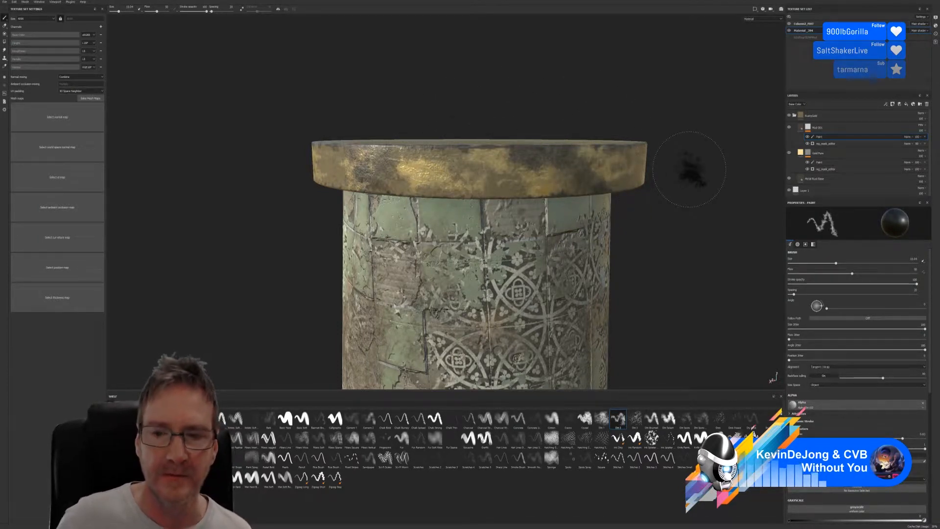
{"action": "mouse_move", "coordinate": [692, 203]}
{"action": "left_mouse_down", "text": "alt"}
{"action": "mouse_move", "coordinate": [635, 232]}
{"action": "mouse_move", "coordinate": [602, 210]}
{"action": "left_mouse_up", "text": "alt"}
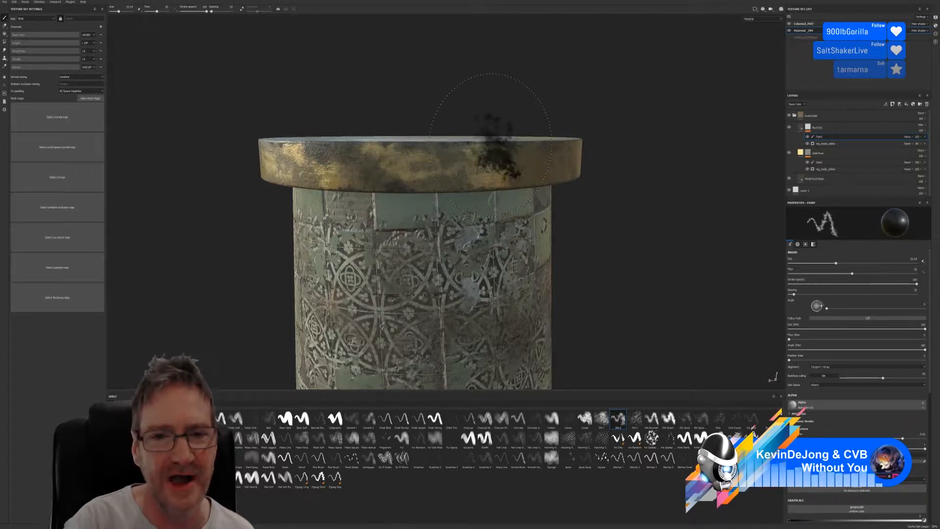
{"action": "mouse_move", "coordinate": [598, 212]}
{"action": "left_mouse_down", "text": "alt"}
{"action": "mouse_move", "coordinate": [582, 228]}
{"action": "mouse_move", "coordinate": [570, 225]}
{"action": "mouse_move", "coordinate": [654, 221]}
{"action": "left_mouse_up", "text": "alt"}
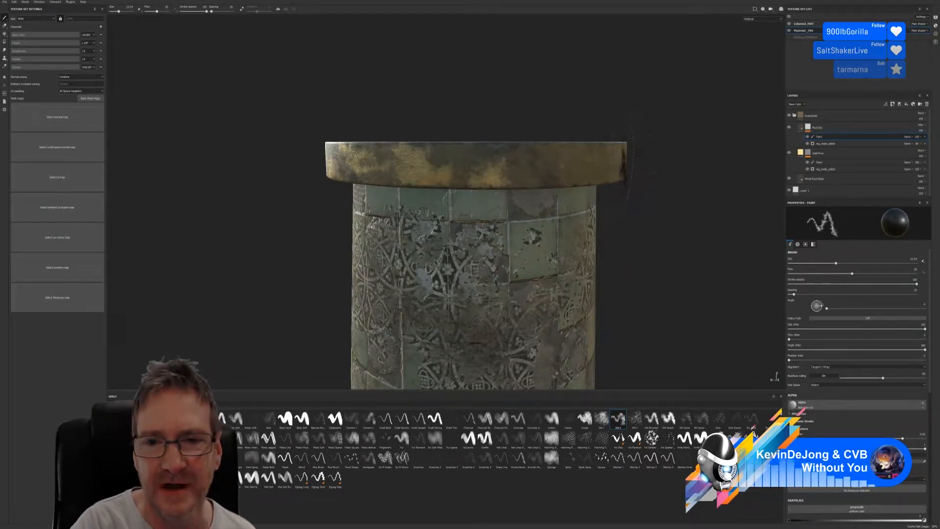
{"action": "left_click_drag", "start_coordinate": [657, 152], "coordinate": [500, 87], "text": "alt"}
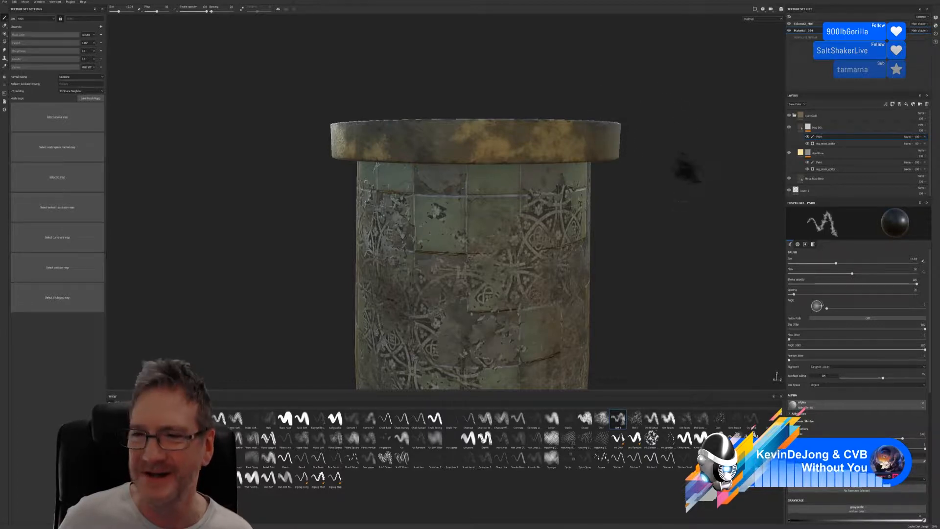
Reveal more gold on the dirty rim above the green floral tile and the neighbouring worn grey patch.
{"action": "mouse_move", "coordinate": [688, 171]}
{"action": "left_mouse_down", "text": "alt"}
{"action": "mouse_move", "coordinate": [599, 157]}
{"action": "mouse_move", "coordinate": [579, 165]}
{"action": "left_mouse_up", "text": "alt"}
{"action": "scroll", "coordinate": [579, 167], "scroll_direction": "down", "scroll_amount": 2}
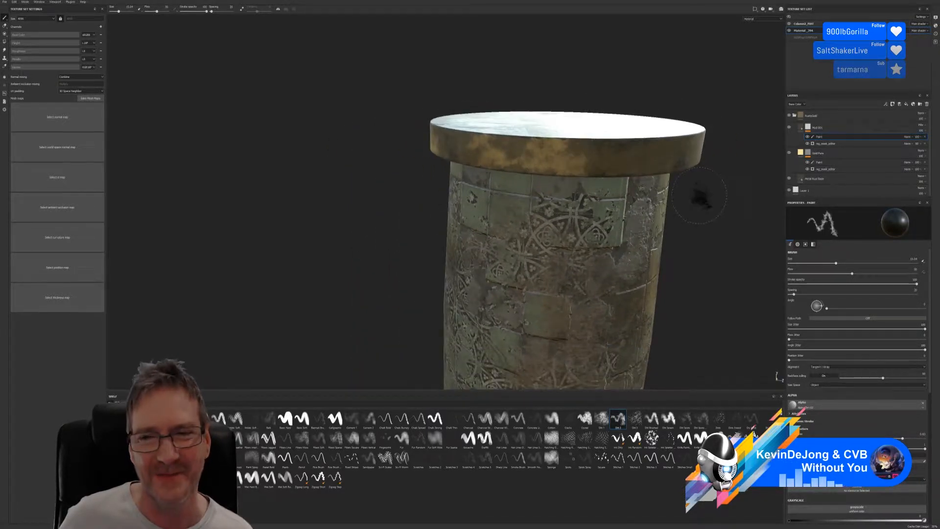
{"action": "middle_click_drag", "start_coordinate": [702, 199], "coordinate": [573, 170], "text": "alt"}
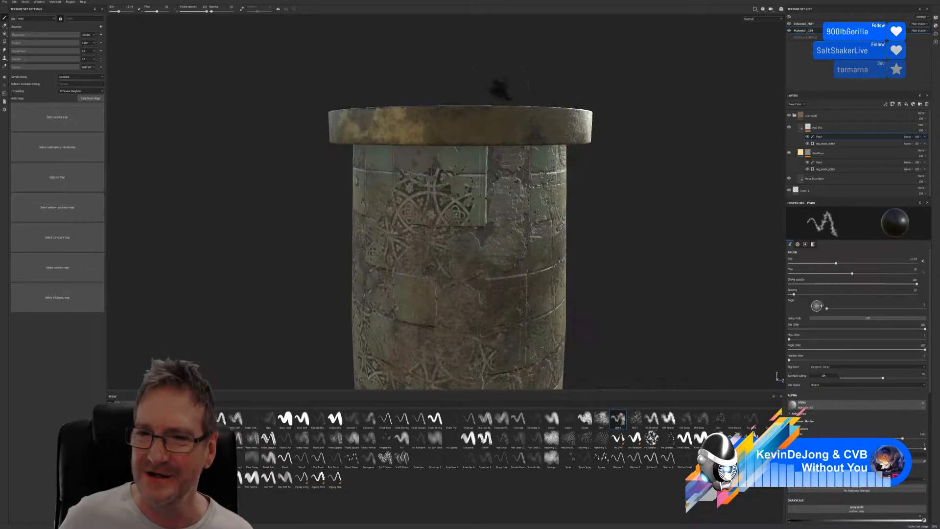
{"action": "scroll", "coordinate": [482, 88], "scroll_direction": "up", "scroll_amount": 1}
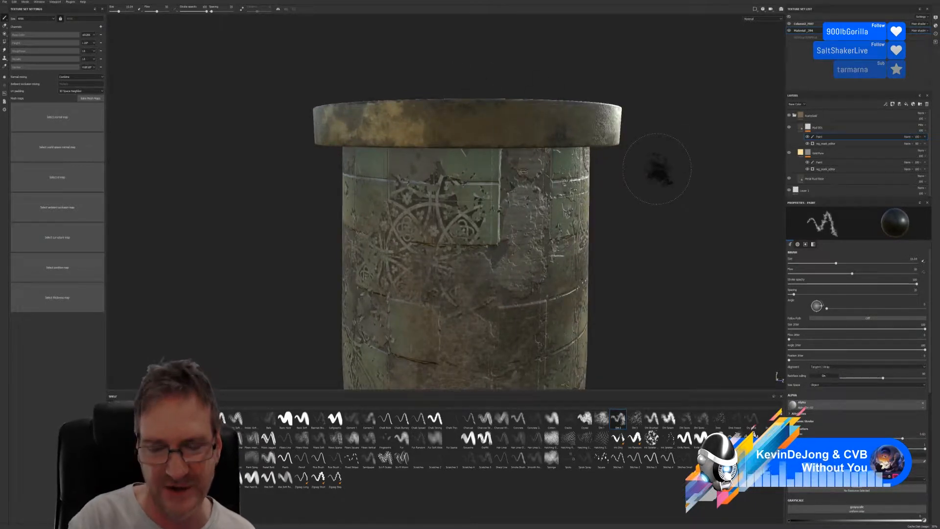
{"action": "mouse_move", "coordinate": [568, 142]}
{"action": "left_mouse_down"}
{"action": "mouse_move", "coordinate": [489, 127]}
{"action": "mouse_move", "coordinate": [500, 120]}
{"action": "left_mouse_up"}
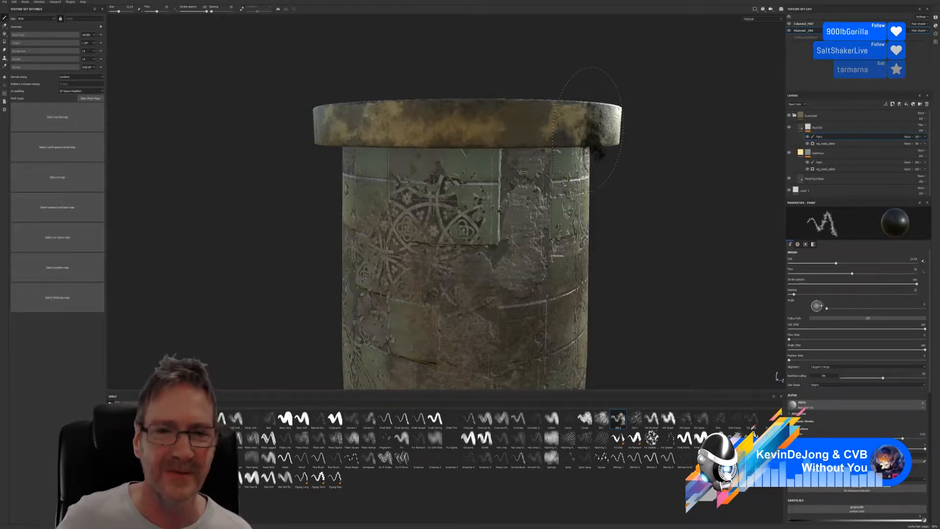
Examine the balance of gold and dirt around the rim against the whole upper column.
{"action": "mouse_move", "coordinate": [626, 113]}
{"action": "left_mouse_down", "text": "alt"}
{"action": "mouse_move", "coordinate": [602, 261]}
{"action": "mouse_move", "coordinate": [612, 250]}
{"action": "mouse_move", "coordinate": [467, 265]}
{"action": "mouse_move", "coordinate": [344, 235]}
{"action": "mouse_move", "coordinate": [460, 246]}
{"action": "left_mouse_up", "text": "alt"}
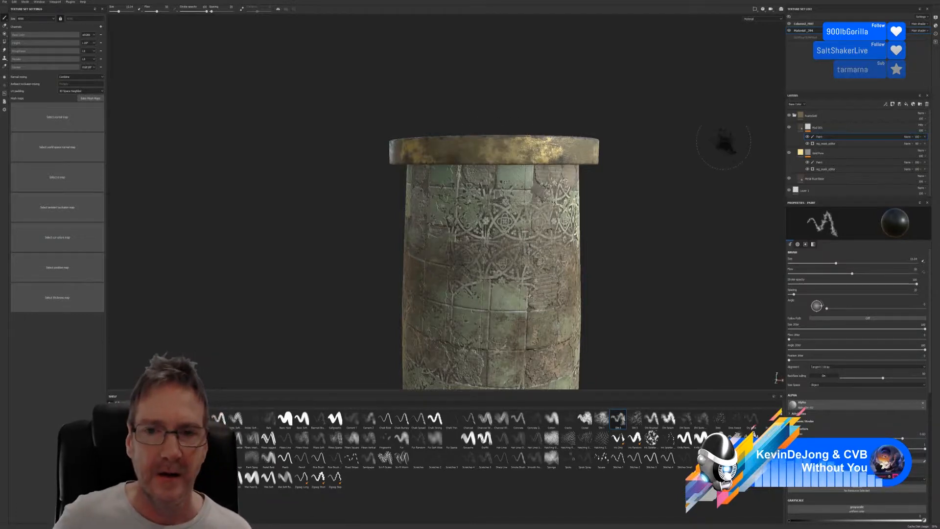
{"action": "mouse_move", "coordinate": [722, 143]}
{"action": "left_mouse_down", "text": "alt"}
{"action": "mouse_move", "coordinate": [495, 135]}
{"action": "mouse_move", "coordinate": [469, 145]}
{"action": "mouse_move", "coordinate": [653, 181]}
{"action": "mouse_move", "coordinate": [638, 216]}
{"action": "mouse_move", "coordinate": [625, 166]}
{"action": "left_mouse_up", "text": "alt"}
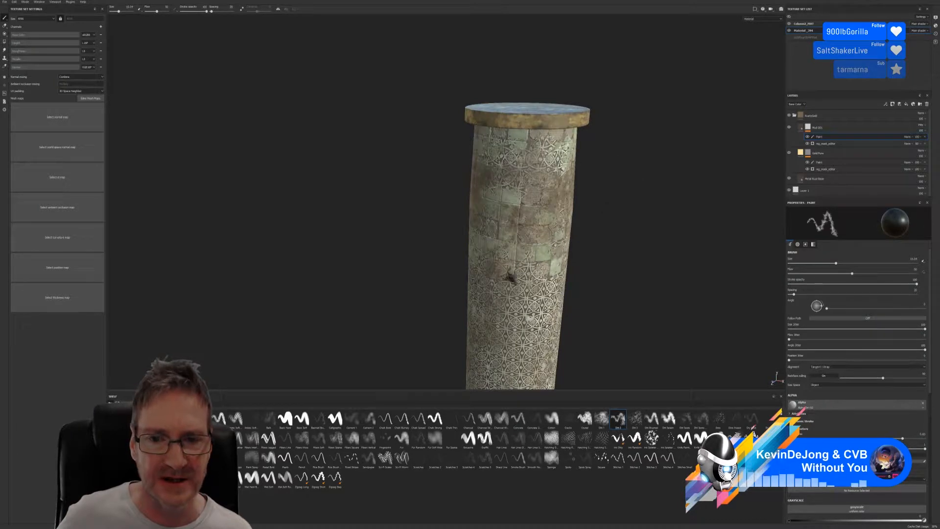
{"action": "left_click_drag", "start_coordinate": [512, 344], "coordinate": [400, 176], "text": "alt"}
{"action": "left_click_drag", "start_coordinate": [631, 177], "coordinate": [427, 181], "text": "alt"}
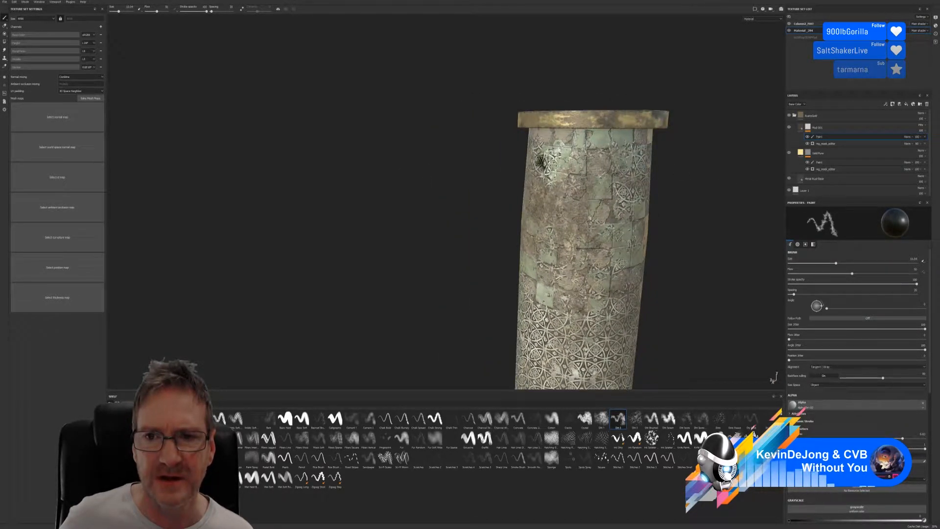
Examine how the gold patches and dirt are distributed around the rim from several sides of the upper column.
{"action": "left_click_drag", "start_coordinate": [540, 161], "coordinate": [658, 94], "text": "alt"}
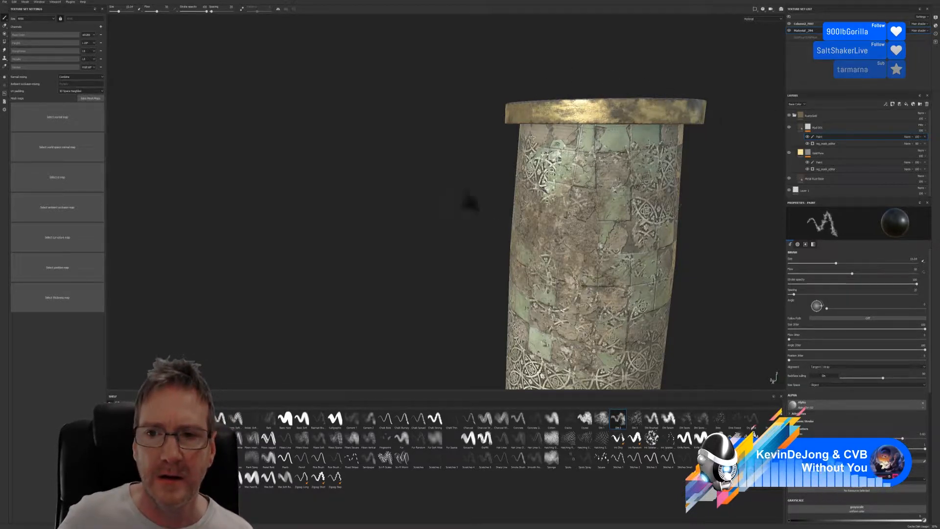
{"action": "mouse_move", "coordinate": [470, 203]}
{"action": "left_mouse_down", "text": "alt"}
{"action": "mouse_move", "coordinate": [344, 202]}
{"action": "mouse_move", "coordinate": [543, 203]}
{"action": "mouse_move", "coordinate": [538, 226]}
{"action": "mouse_move", "coordinate": [399, 221]}
{"action": "mouse_move", "coordinate": [386, 224]}
{"action": "mouse_move", "coordinate": [440, 227]}
{"action": "mouse_move", "coordinate": [380, 233]}
{"action": "mouse_move", "coordinate": [401, 219]}
{"action": "mouse_move", "coordinate": [886, 238]}
{"action": "mouse_move", "coordinate": [633, 216]}
{"action": "mouse_move", "coordinate": [381, 226]}
{"action": "left_mouse_up", "text": "alt"}
{"action": "scroll", "coordinate": [552, 232], "scroll_direction": "down", "scroll_amount": 2}
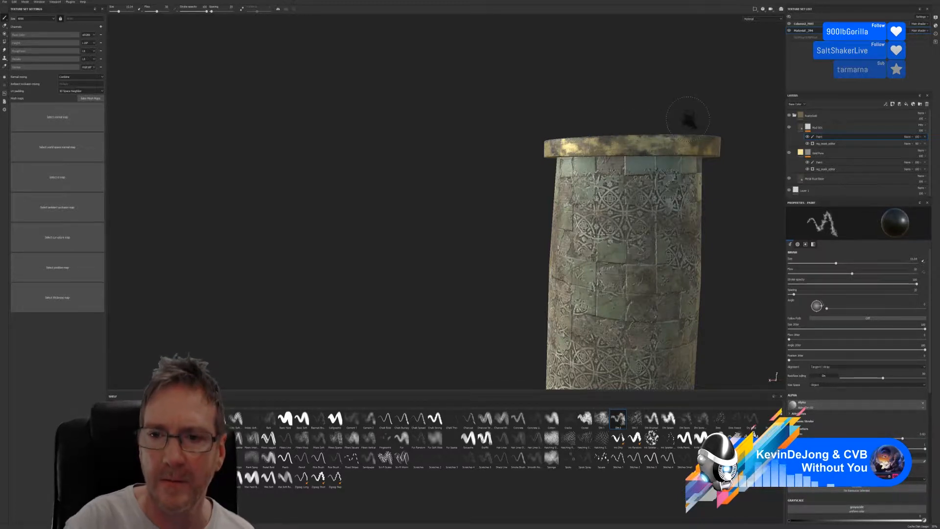
{"action": "middle_click_drag", "start_coordinate": [608, 69], "coordinate": [479, 87]}
{"action": "mouse_move", "coordinate": [611, 154]}
{"action": "left_mouse_down", "text": "alt"}
{"action": "mouse_move", "coordinate": [547, 164]}
{"action": "mouse_move", "coordinate": [279, 162]}
{"action": "mouse_move", "coordinate": [199, 174]}
{"action": "mouse_move", "coordinate": [566, 162]}
{"action": "mouse_move", "coordinate": [322, 162]}
{"action": "mouse_move", "coordinate": [384, 182]}
{"action": "mouse_move", "coordinate": [409, 168]}
{"action": "left_mouse_up", "text": "alt"}
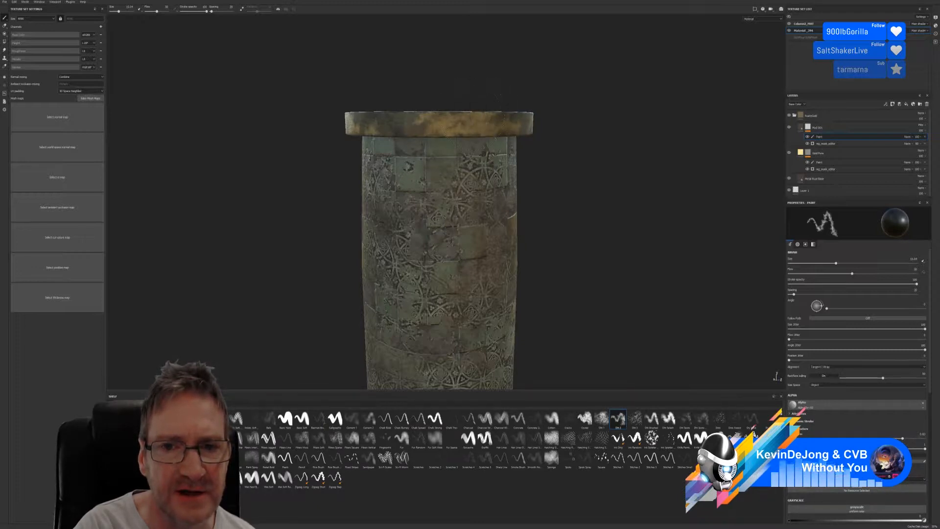
{"action": "left_click", "coordinate": [495, 110]}
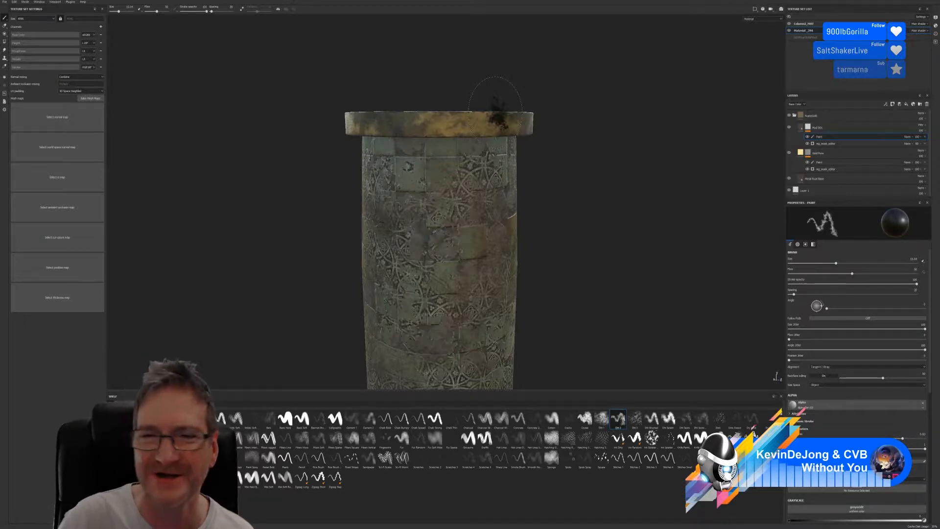
{"action": "mouse_move", "coordinate": [675, 139]}
{"action": "left_mouse_down", "text": "alt"}
{"action": "mouse_move", "coordinate": [556, 185]}
{"action": "mouse_move", "coordinate": [176, 177]}
{"action": "mouse_move", "coordinate": [323, 189]}
{"action": "mouse_move", "coordinate": [535, 185]}
{"action": "mouse_move", "coordinate": [398, 187]}
{"action": "left_mouse_up", "text": "alt"}
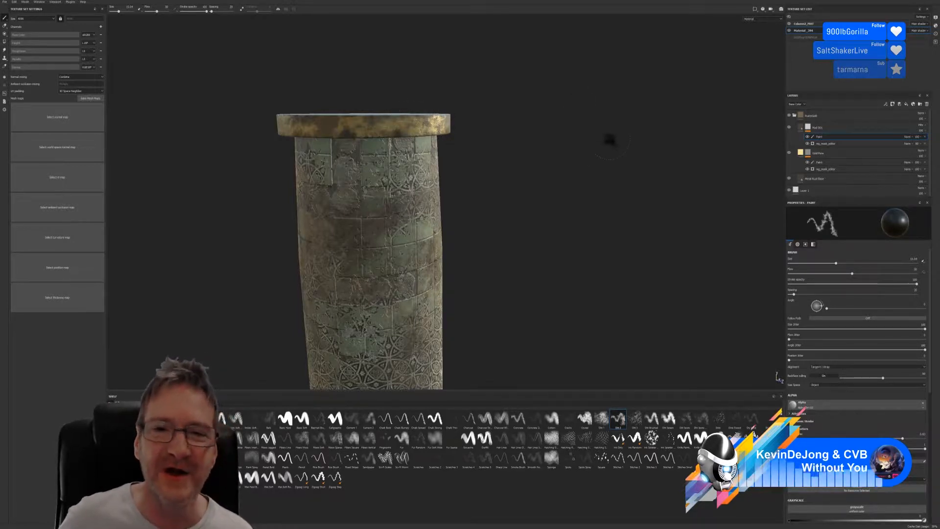
{"action": "left_click_drag", "start_coordinate": [609, 141], "coordinate": [531, 149], "text": "alt"}
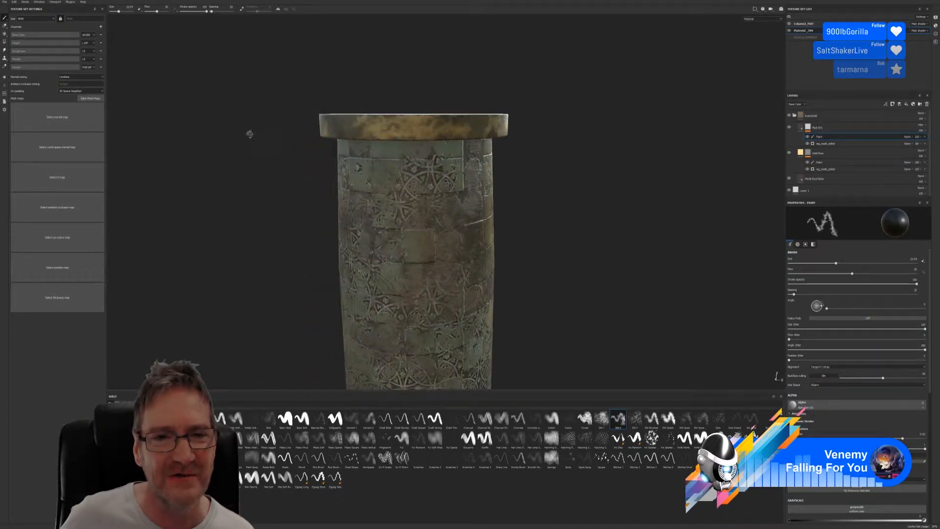
{"action": "mouse_move", "coordinate": [249, 134]}
{"action": "left_mouse_down", "text": "alt"}
{"action": "mouse_move", "coordinate": [671, 142]}
{"action": "mouse_move", "coordinate": [365, 160]}
{"action": "mouse_move", "coordinate": [522, 265]}
{"action": "mouse_move", "coordinate": [615, 155]}
{"action": "mouse_move", "coordinate": [616, 138]}
{"action": "mouse_move", "coordinate": [620, 158]}
{"action": "left_mouse_up", "text": "alt"}
Inspect the rim's bright gold side up close, and compare it with the shaded side at full column-top scale.
{"action": "scroll", "coordinate": [514, 116], "scroll_direction": "up", "scroll_amount": 4}
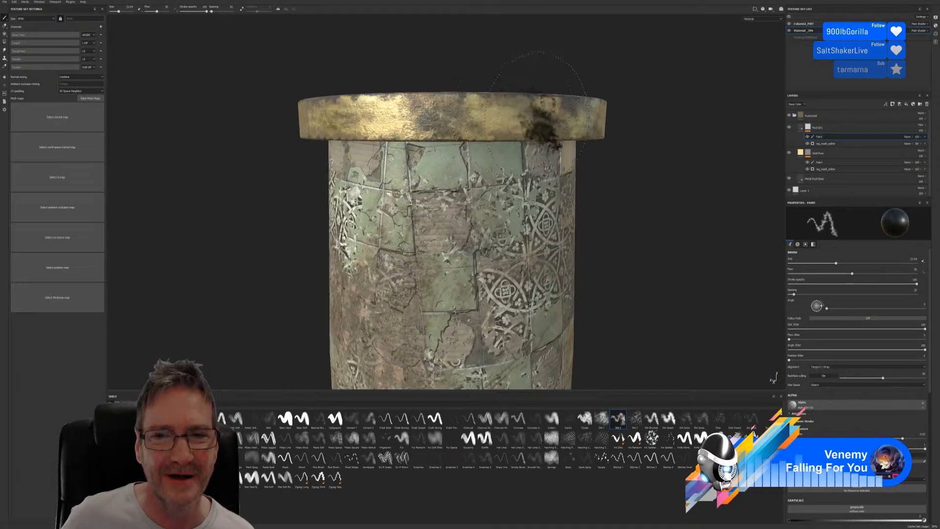
{"action": "scroll", "coordinate": [540, 111], "scroll_direction": "up", "scroll_amount": 1}
{"action": "mouse_move", "coordinate": [654, 184]}
{"action": "left_mouse_down", "text": "alt"}
{"action": "mouse_move", "coordinate": [604, 155]}
{"action": "mouse_move", "coordinate": [471, 166]}
{"action": "mouse_move", "coordinate": [635, 162]}
{"action": "mouse_move", "coordinate": [665, 181]}
{"action": "left_mouse_up", "text": "alt"}
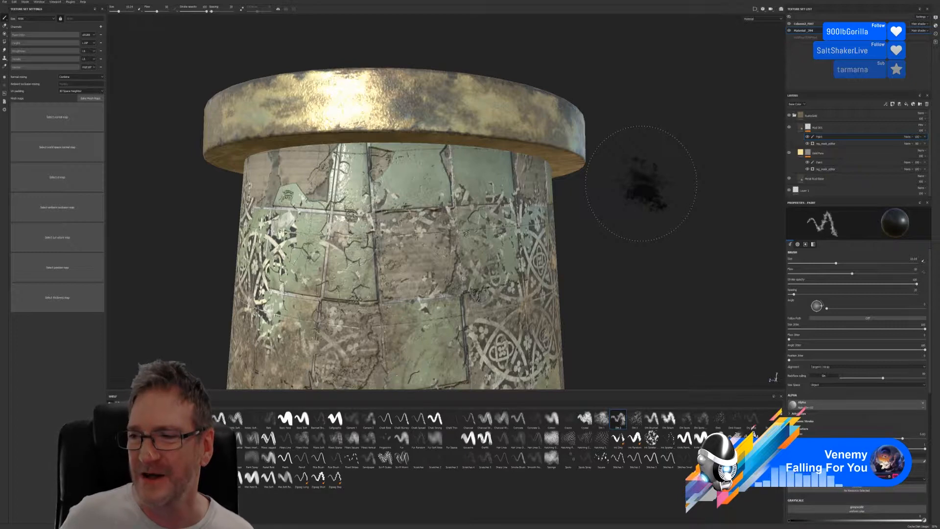
{"action": "scroll", "coordinate": [564, 205], "scroll_direction": "down", "scroll_amount": 3}
{"action": "scroll", "coordinate": [562, 219], "scroll_direction": "down", "scroll_amount": 3}
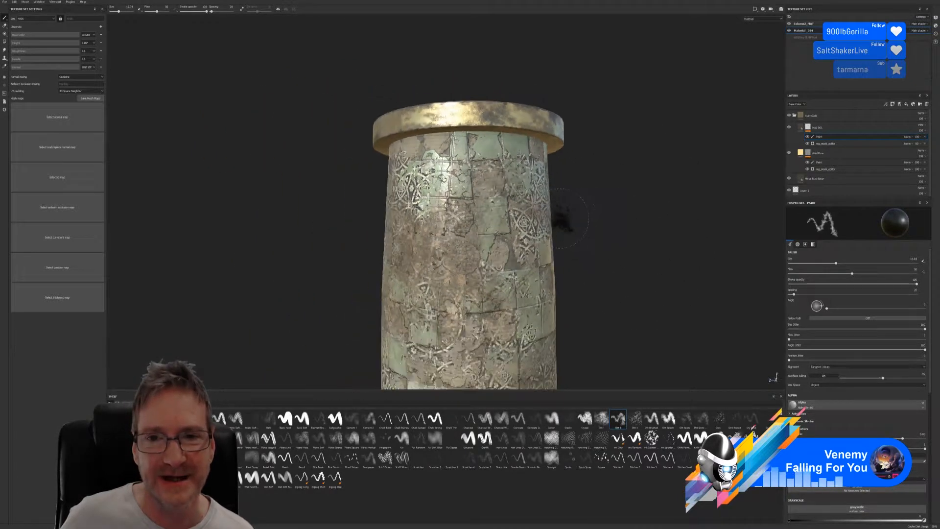
{"action": "left_click_drag", "start_coordinate": [556, 210], "coordinate": [219, 221], "text": "alt"}
{"action": "middle_click_drag", "start_coordinate": [545, 200], "coordinate": [206, 230], "text": "alt"}
{"action": "left_click_drag", "start_coordinate": [561, 218], "coordinate": [544, 236], "text": "alt"}
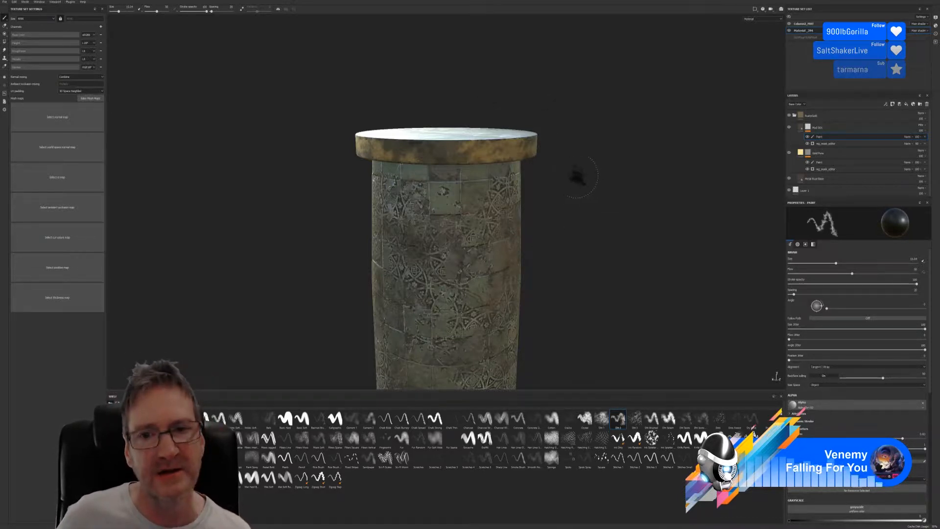
Inspect the rim's shaded side at close range, following the gold patches and edge wear above the green floral and grey tiles.
{"action": "mouse_move", "coordinate": [577, 177]}
{"action": "left_mouse_down", "text": "alt"}
{"action": "mouse_move", "coordinate": [574, 153]}
{"action": "mouse_move", "coordinate": [596, 161]}
{"action": "left_mouse_up", "text": "alt"}
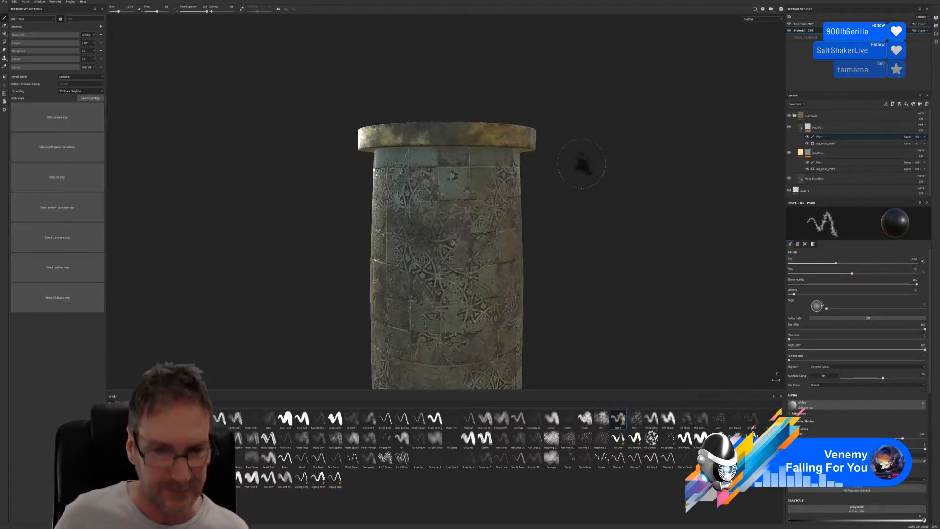
{"action": "left_click_drag", "start_coordinate": [583, 165], "coordinate": [594, 184], "text": "alt"}
{"action": "scroll", "coordinate": [487, 144], "scroll_direction": "up", "scroll_amount": 3}
{"action": "scroll", "coordinate": [501, 149], "scroll_direction": "up", "scroll_amount": 2}
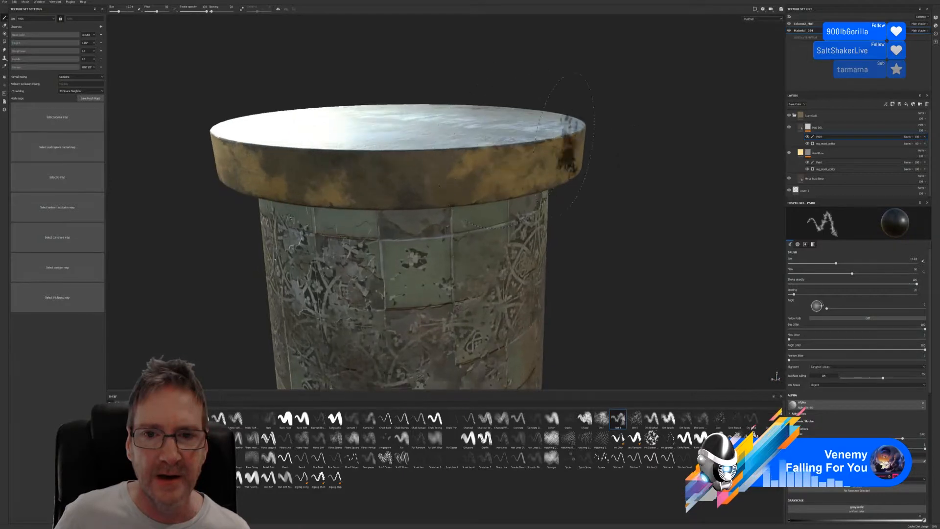
{"action": "left_click_drag", "start_coordinate": [566, 151], "coordinate": [514, 132], "text": "alt"}
{"action": "scroll", "coordinate": [653, 142], "scroll_direction": "up", "scroll_amount": 2}
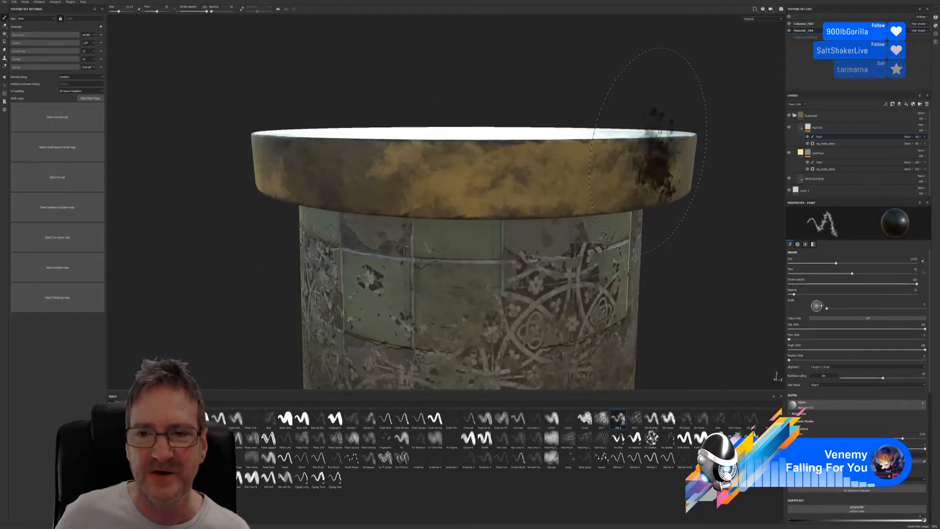
{"action": "left_click_drag", "start_coordinate": [722, 203], "coordinate": [644, 195], "text": "alt"}
{"action": "left_click_drag", "start_coordinate": [676, 235], "coordinate": [630, 252], "text": "alt"}
{"action": "middle_click_drag", "start_coordinate": [672, 218], "coordinate": [637, 225], "text": "alt"}
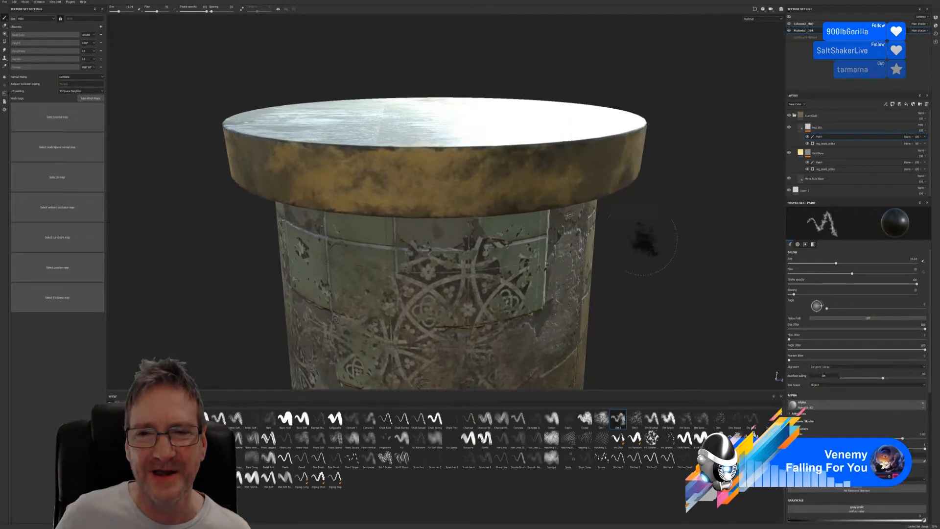
{"action": "left_click_drag", "start_coordinate": [646, 242], "coordinate": [651, 221], "text": "alt"}
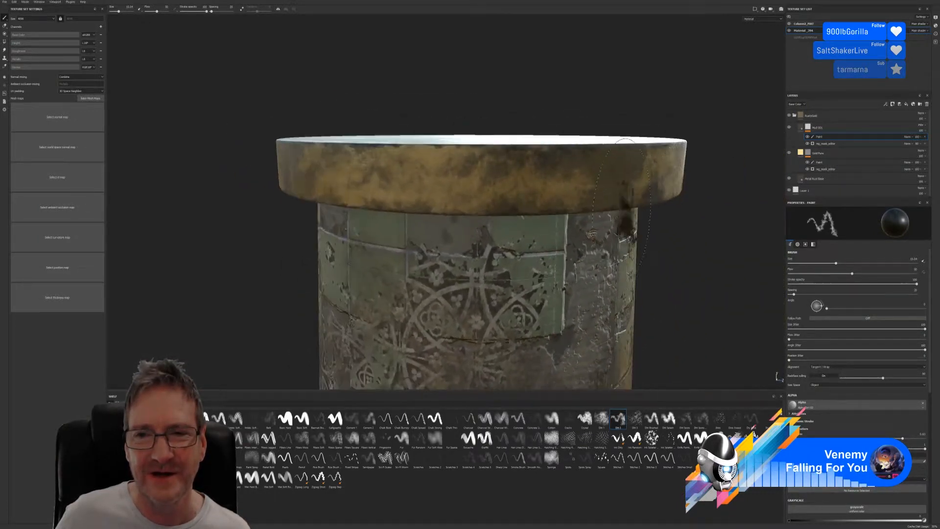
{"action": "middle_click_drag", "start_coordinate": [680, 259], "coordinate": [618, 251], "text": "alt"}
{"action": "left_click_drag", "start_coordinate": [674, 222], "coordinate": [637, 234], "text": "alt"}
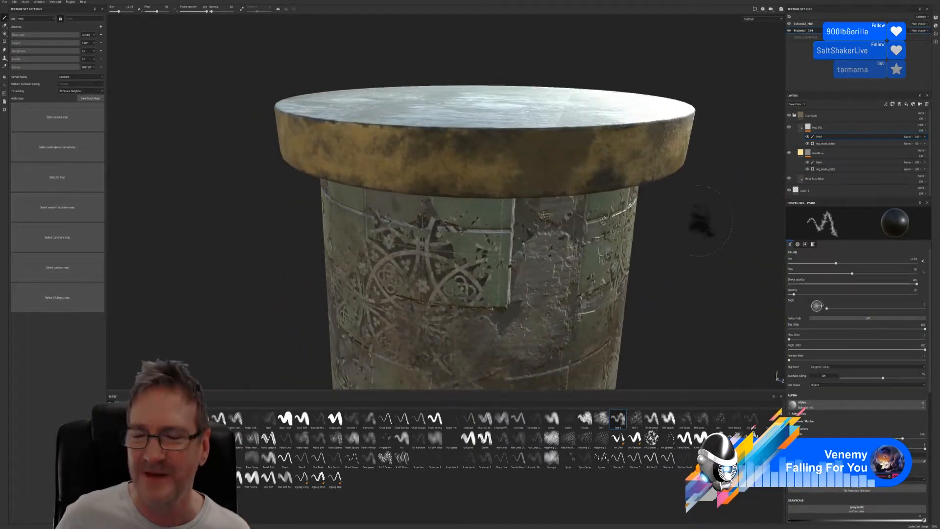
{"action": "mouse_move", "coordinate": [709, 225]}
{"action": "left_mouse_down", "text": "alt"}
{"action": "mouse_move", "coordinate": [633, 248]}
{"action": "mouse_move", "coordinate": [734, 210]}
{"action": "mouse_move", "coordinate": [730, 202]}
{"action": "mouse_move", "coordinate": [673, 222]}
{"action": "left_mouse_up", "text": "alt"}
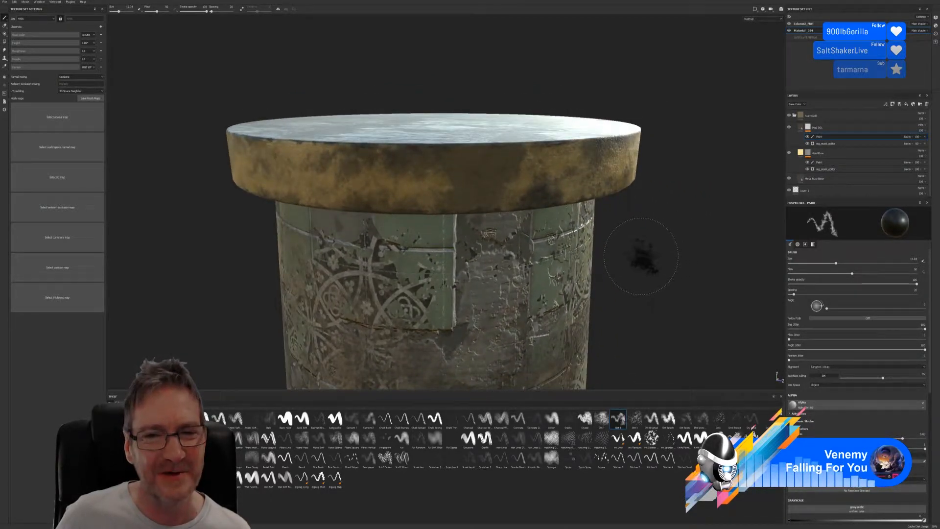
{"action": "left_click_drag", "start_coordinate": [621, 264], "coordinate": [550, 228], "text": "alt"}
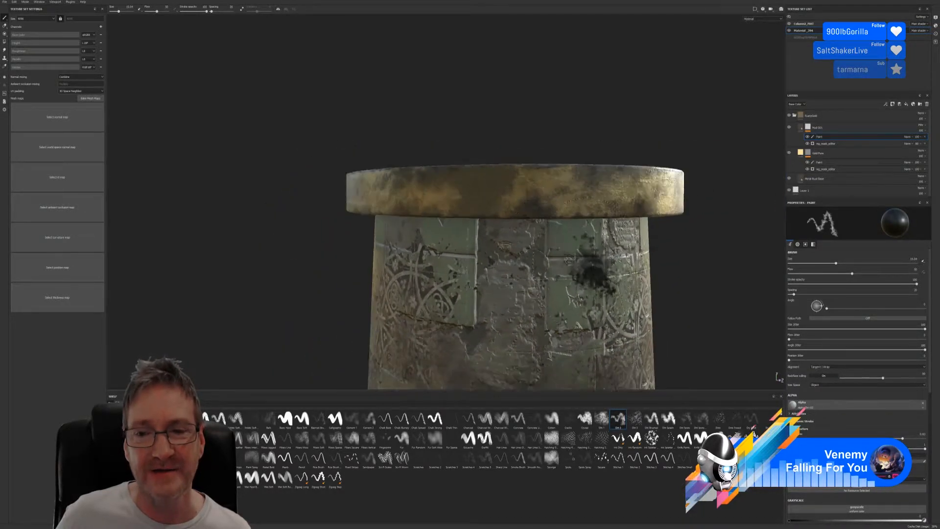
Review the rim above the circular patterned tiles from level, raised and low viewpoints to judge the gold's reflections.
{"action": "mouse_move", "coordinate": [692, 272]}
{"action": "left_mouse_down", "text": "alt"}
{"action": "mouse_move", "coordinate": [606, 217]}
{"action": "mouse_move", "coordinate": [631, 216]}
{"action": "mouse_move", "coordinate": [612, 235]}
{"action": "mouse_move", "coordinate": [631, 235]}
{"action": "mouse_move", "coordinate": [685, 216]}
{"action": "mouse_move", "coordinate": [570, 218]}
{"action": "left_mouse_up", "text": "alt"}
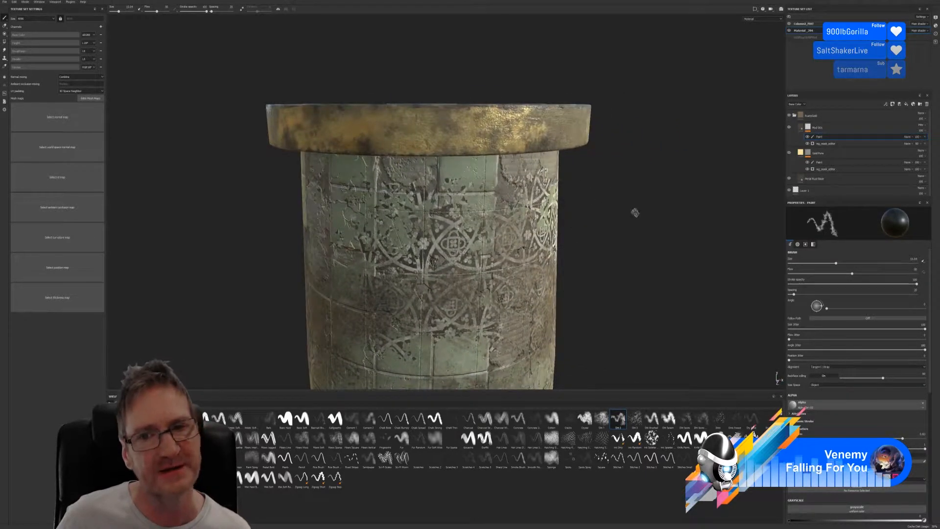
{"action": "left_click_drag", "start_coordinate": [636, 213], "coordinate": [581, 214], "text": "alt"}
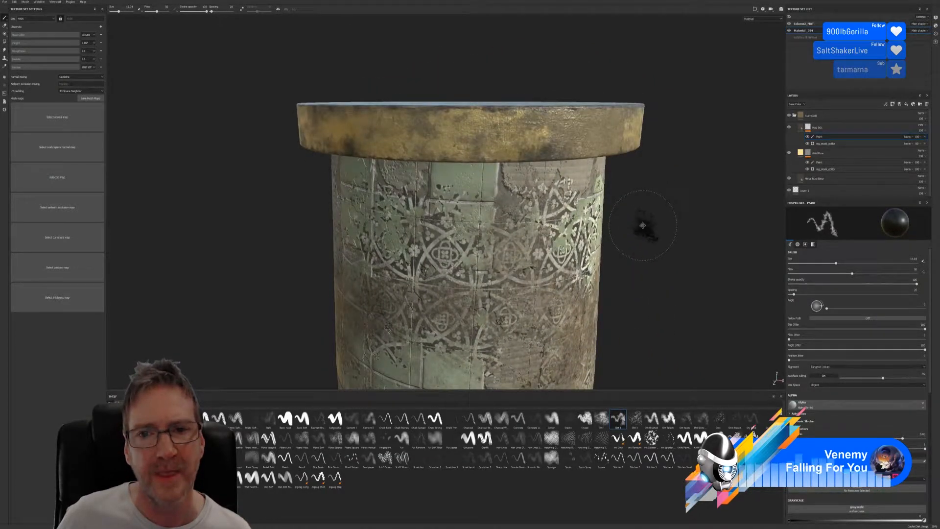
{"action": "mouse_move", "coordinate": [641, 226]}
{"action": "left_mouse_down", "text": "alt"}
{"action": "mouse_move", "coordinate": [623, 218]}
{"action": "mouse_move", "coordinate": [598, 233]}
{"action": "mouse_move", "coordinate": [612, 211]}
{"action": "mouse_move", "coordinate": [681, 210]}
{"action": "mouse_move", "coordinate": [543, 241]}
{"action": "left_mouse_up", "text": "alt"}
{"action": "middle_click_drag", "start_coordinate": [543, 241], "coordinate": [584, 234], "text": "alt"}
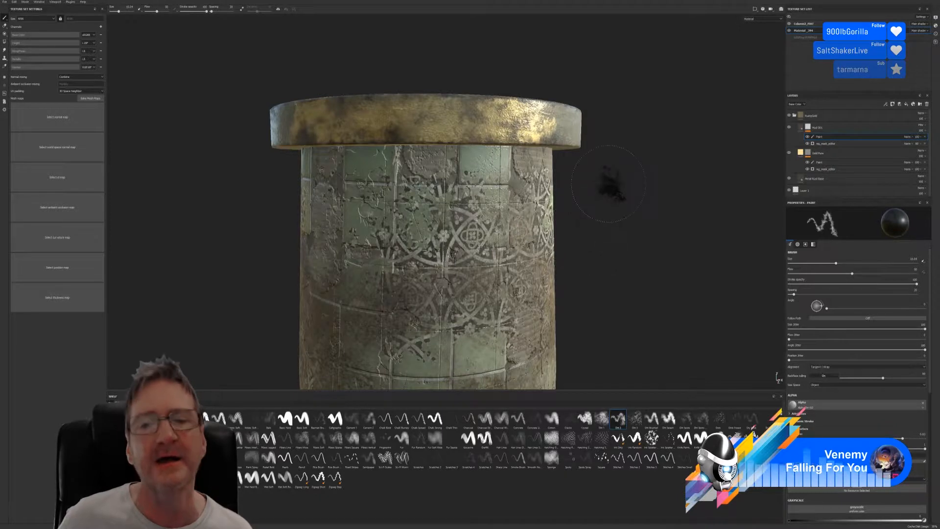
{"action": "mouse_move", "coordinate": [608, 193]}
{"action": "left_mouse_down", "text": "alt"}
{"action": "mouse_move", "coordinate": [618, 210]}
{"action": "mouse_move", "coordinate": [603, 191]}
{"action": "left_mouse_up", "text": "alt"}
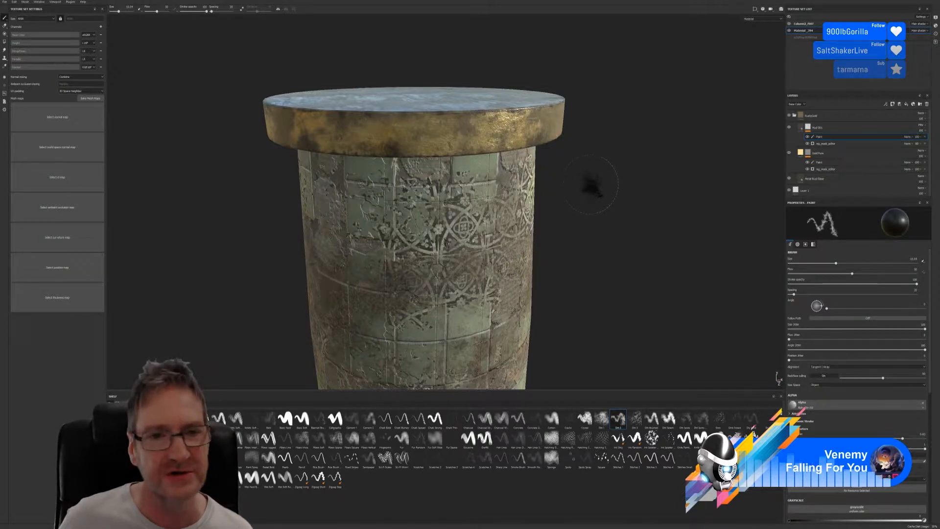
{"action": "left_click_drag", "start_coordinate": [594, 189], "coordinate": [568, 131], "text": "alt"}
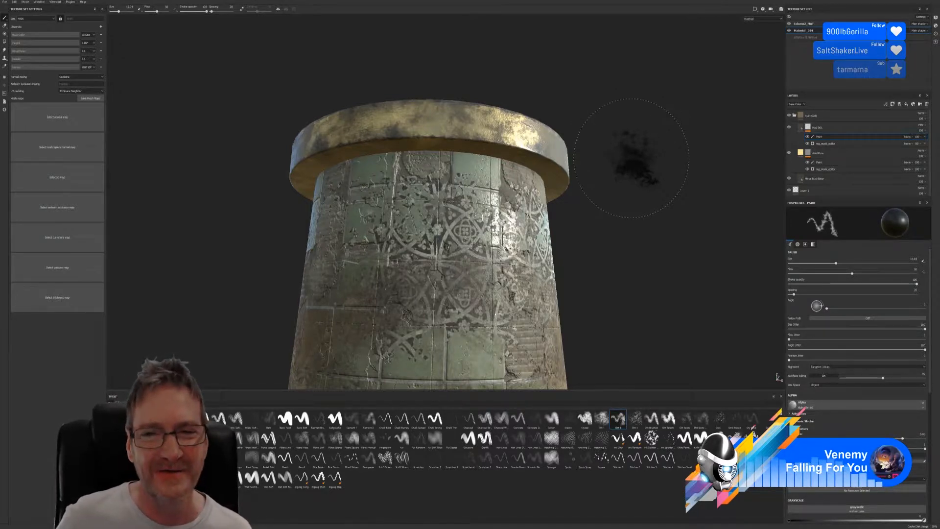
{"action": "mouse_move", "coordinate": [629, 157]}
{"action": "left_mouse_down", "text": "alt"}
{"action": "mouse_move", "coordinate": [620, 169]}
{"action": "mouse_move", "coordinate": [587, 134]}
{"action": "mouse_move", "coordinate": [633, 168]}
{"action": "mouse_move", "coordinate": [619, 248]}
{"action": "mouse_move", "coordinate": [589, 163]}
{"action": "left_mouse_up", "text": "alt"}
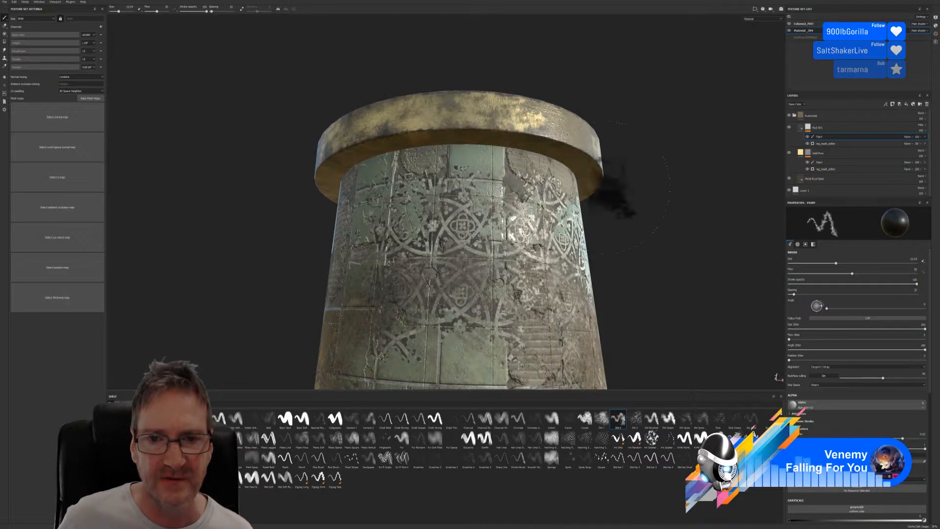
Switch to the column body's texture set and toggle the upper wall tile layer's visibility to compare its effect on the tiles.
{"action": "left_click", "coordinate": [803, 23]}
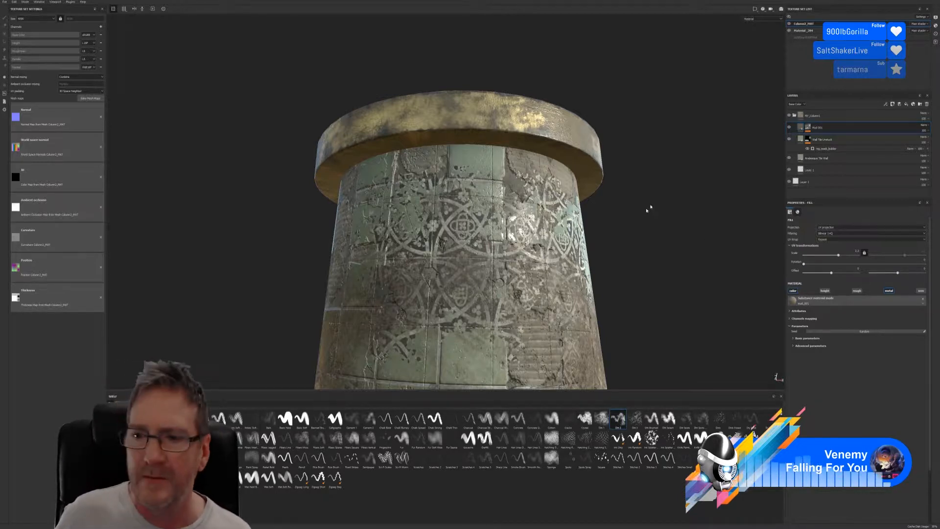
{"action": "left_click", "coordinate": [666, 241]}
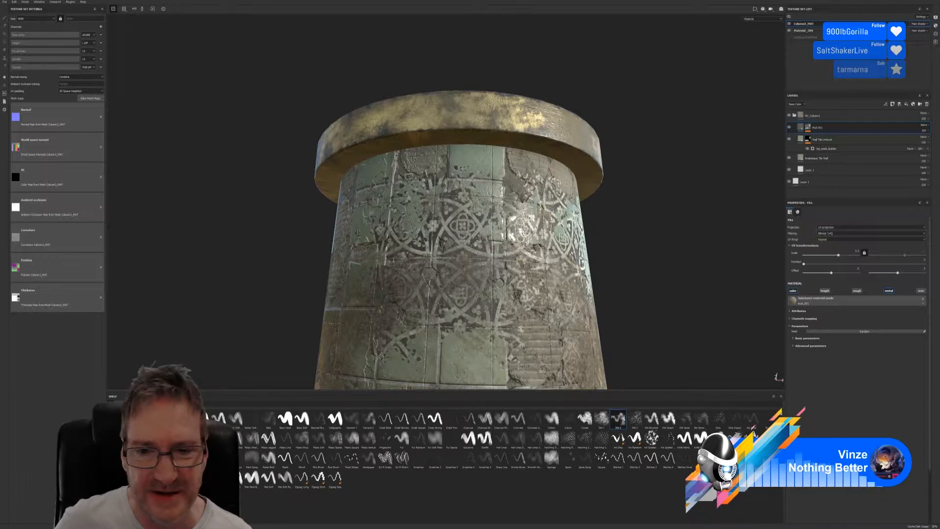
{"action": "scroll", "coordinate": [592, 253], "scroll_direction": "down", "scroll_amount": 5}
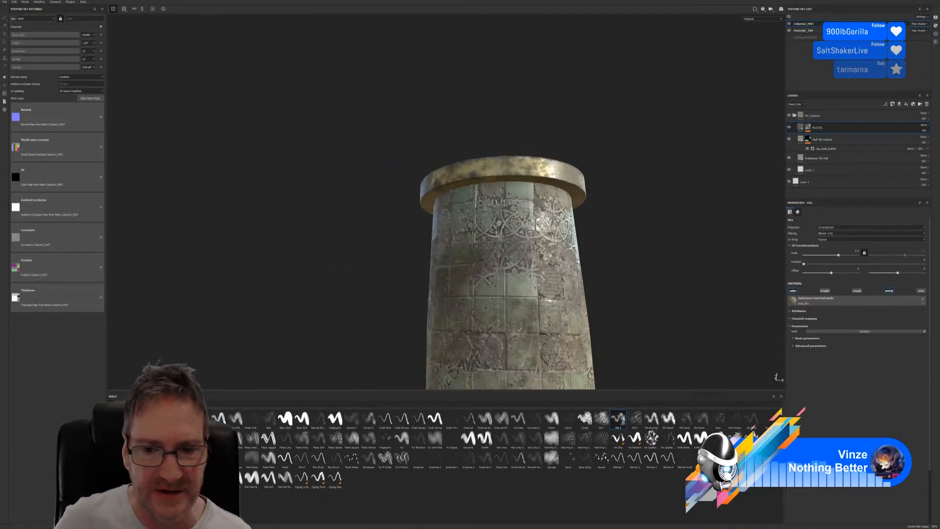
{"action": "middle_click_drag", "start_coordinate": [587, 270], "coordinate": [556, 264], "text": "alt"}
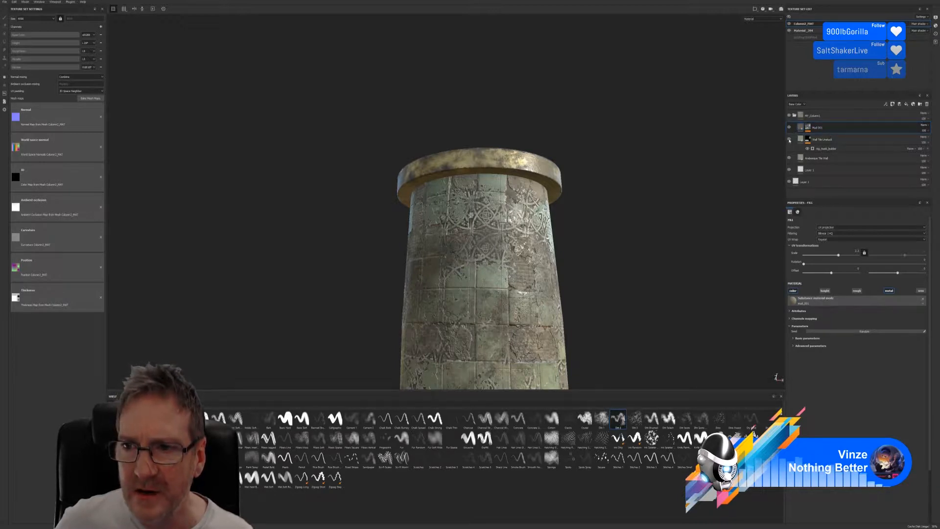
{"action": "left_click", "coordinate": [789, 139]}
{"action": "left_click", "coordinate": [789, 140]}
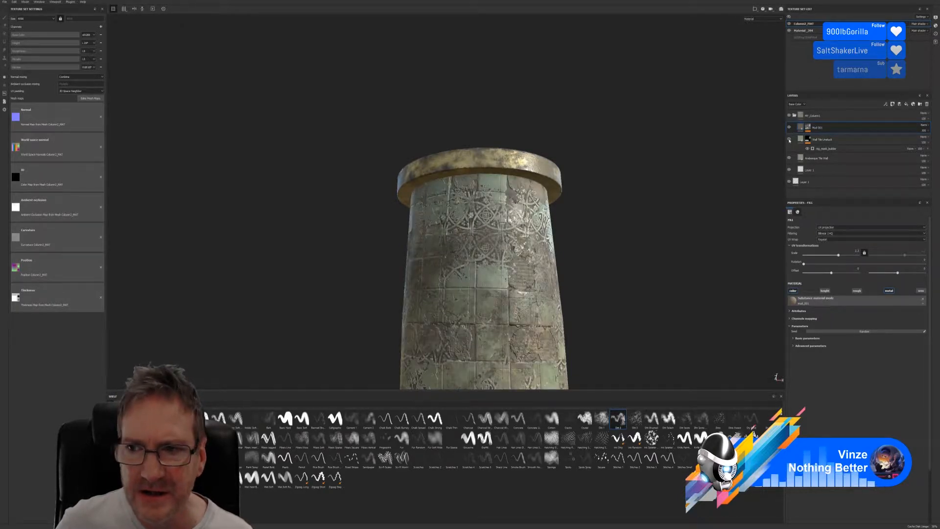
Shift the upper wall tile layer's pattern by setting its horizontal UV offset to 0.07 and nudging its vertical offset slightly.
{"action": "left_click", "coordinate": [840, 141]}
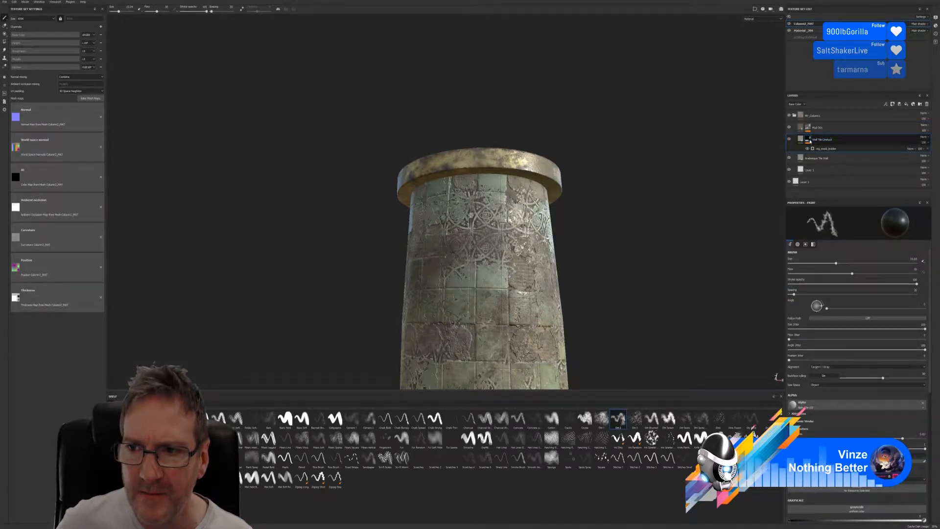
{"action": "left_click", "coordinate": [801, 141]}
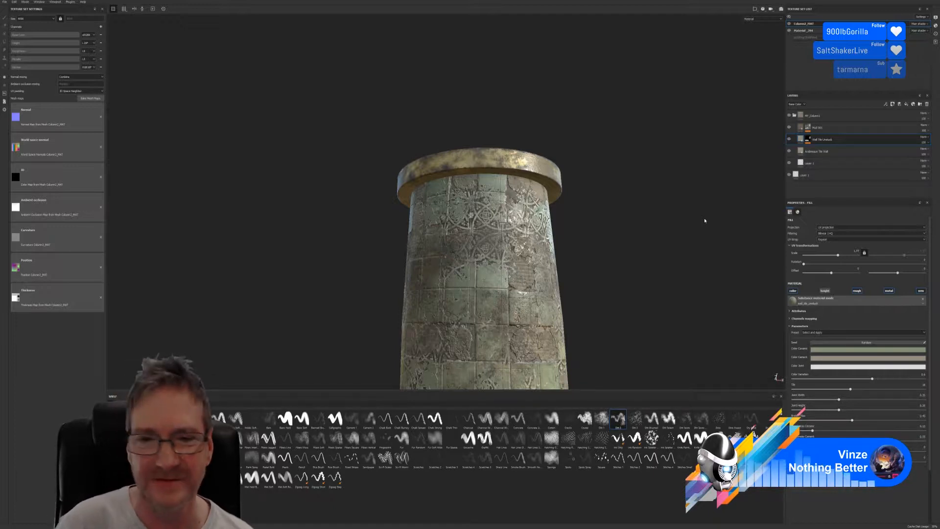
{"action": "left_click_drag", "start_coordinate": [594, 216], "coordinate": [547, 187], "text": "alt"}
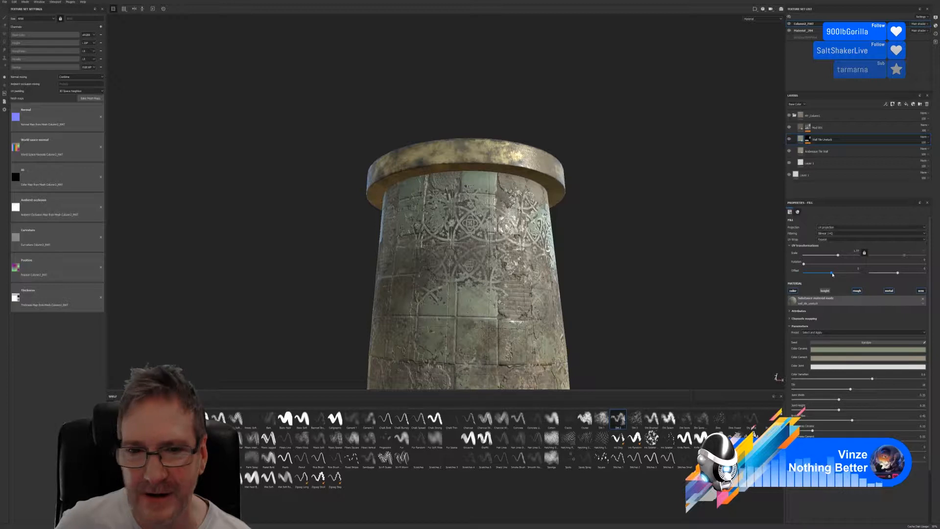
{"action": "left_click_drag", "start_coordinate": [831, 274], "coordinate": [832, 274]}
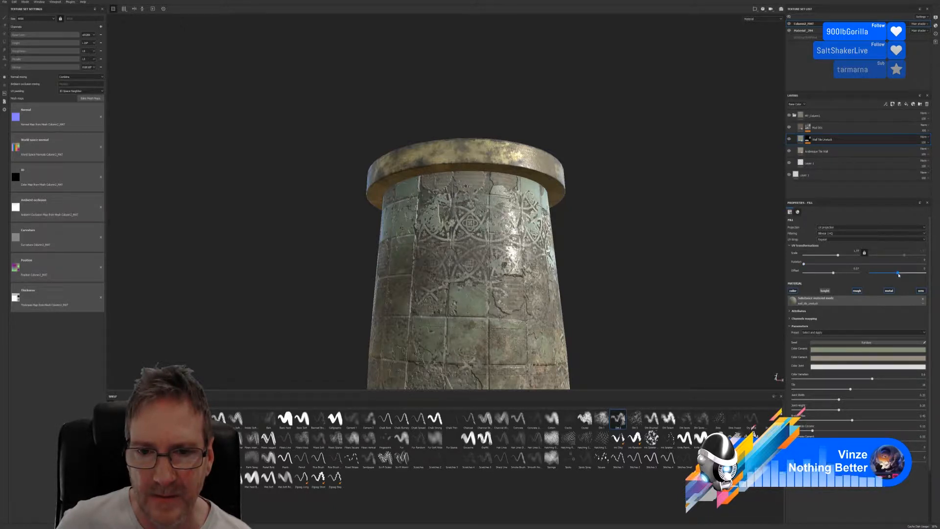
{"action": "left_click_drag", "start_coordinate": [898, 273], "coordinate": [899, 273]}
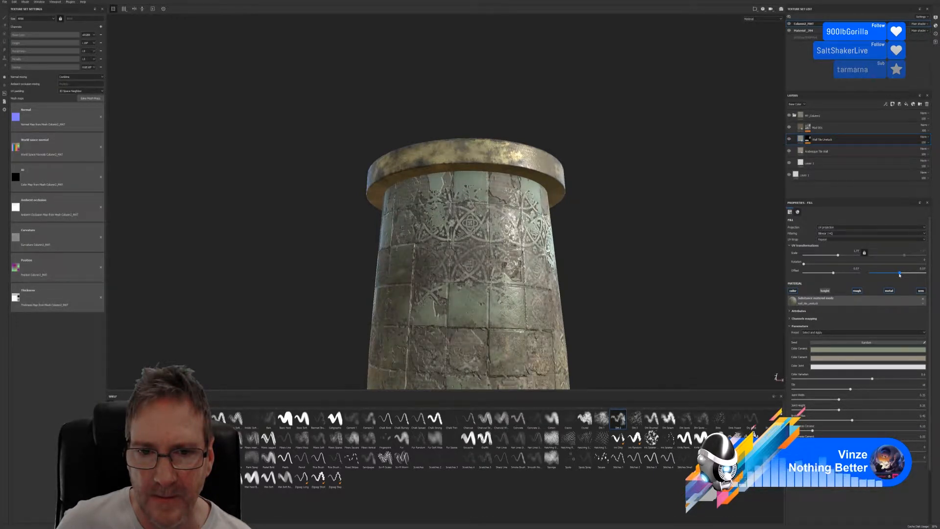
{"action": "left_click_drag", "start_coordinate": [899, 273], "coordinate": [898, 273]}
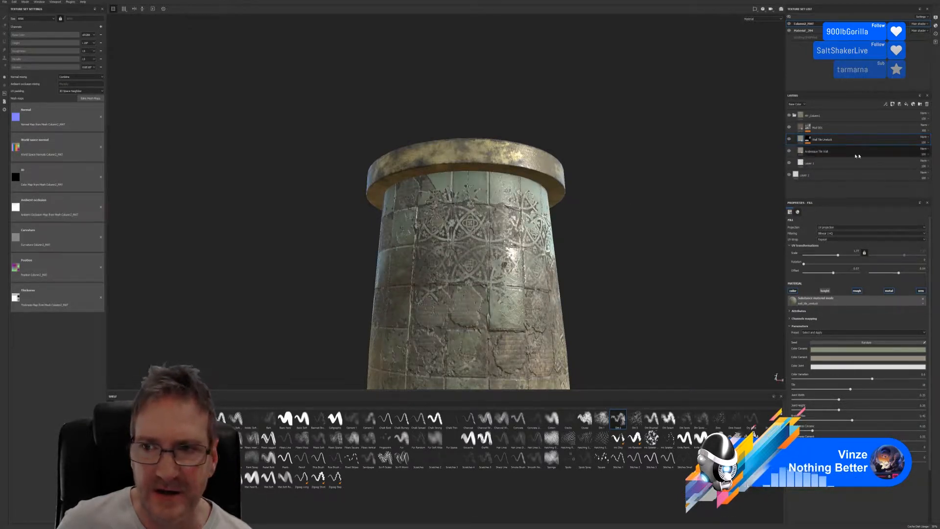
Compare the tile patterns below the gold rim by toggling the visibility of the wall tile layer and the arabesque tile layer.
{"action": "left_click", "coordinate": [788, 140]}
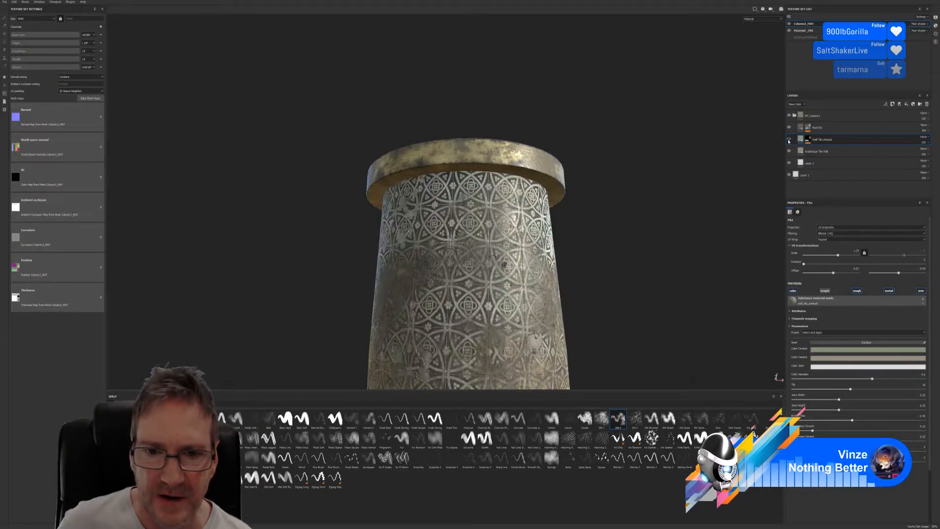
{"action": "left_click", "coordinate": [788, 140]}
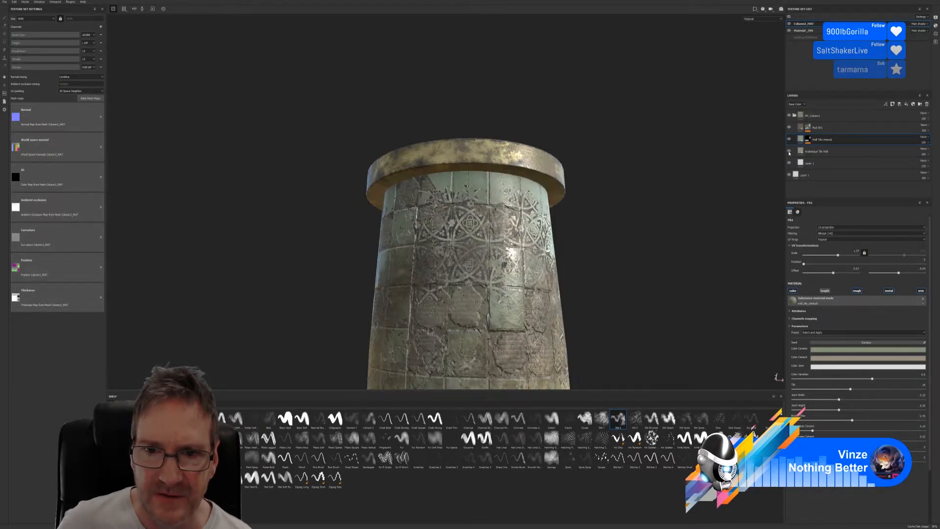
{"action": "left_click", "coordinate": [788, 152]}
{"action": "left_click", "coordinate": [788, 152]}
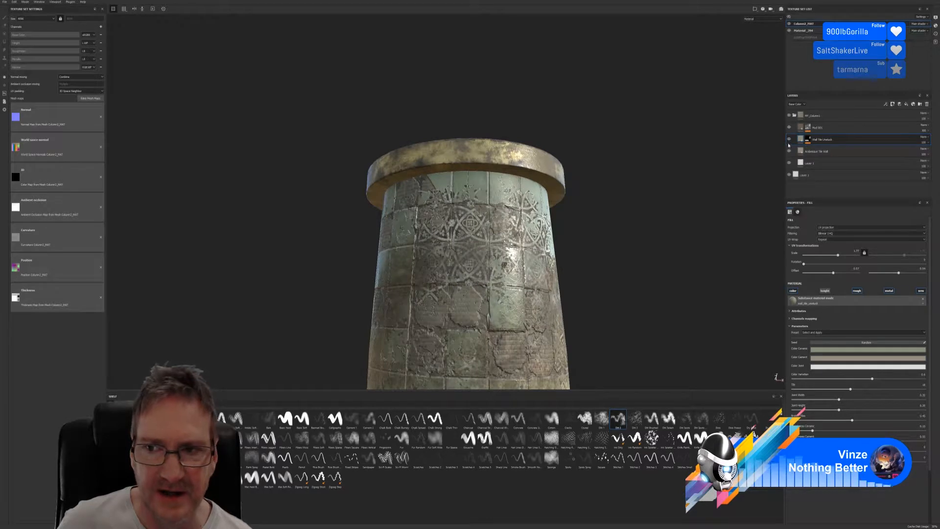
{"action": "left_click", "coordinate": [788, 140]}
{"action": "left_click", "coordinate": [789, 139]}
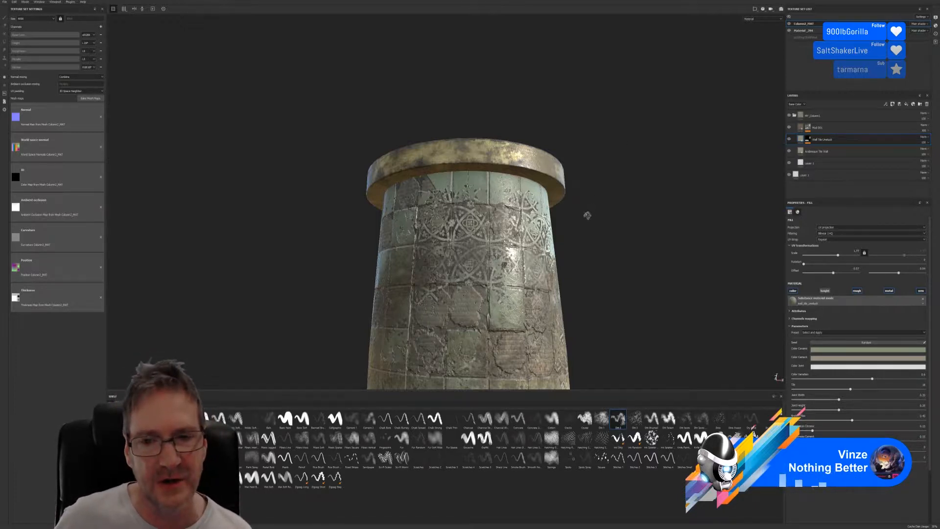
Examine the tiles on another side of the upper column, comparing them with the arabesque and wall tile layers each toggled.
{"action": "left_click_drag", "start_coordinate": [586, 214], "coordinate": [405, 206], "text": "alt"}
{"action": "left_click_drag", "start_coordinate": [630, 235], "coordinate": [592, 216], "text": "alt"}
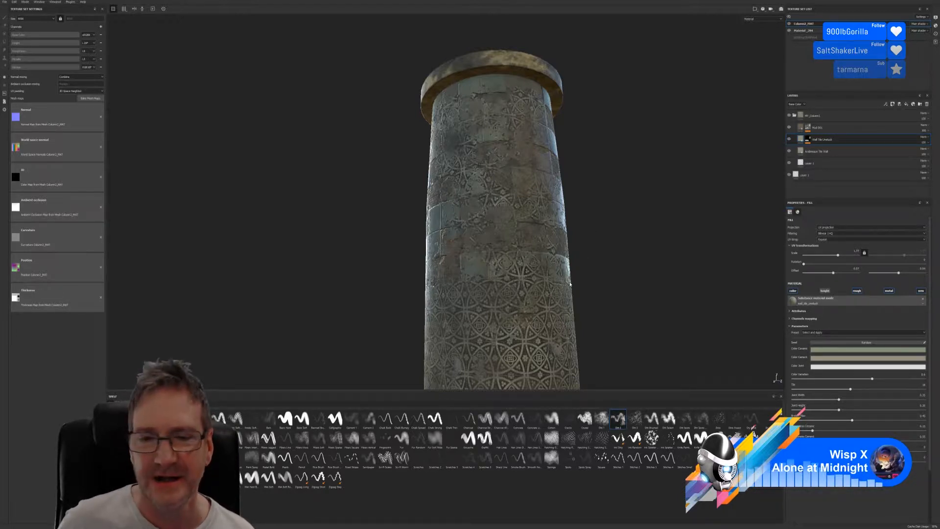
{"action": "left_click_drag", "start_coordinate": [586, 248], "coordinate": [476, 199], "text": "alt"}
{"action": "scroll", "coordinate": [484, 199], "scroll_direction": "up", "scroll_amount": 3}
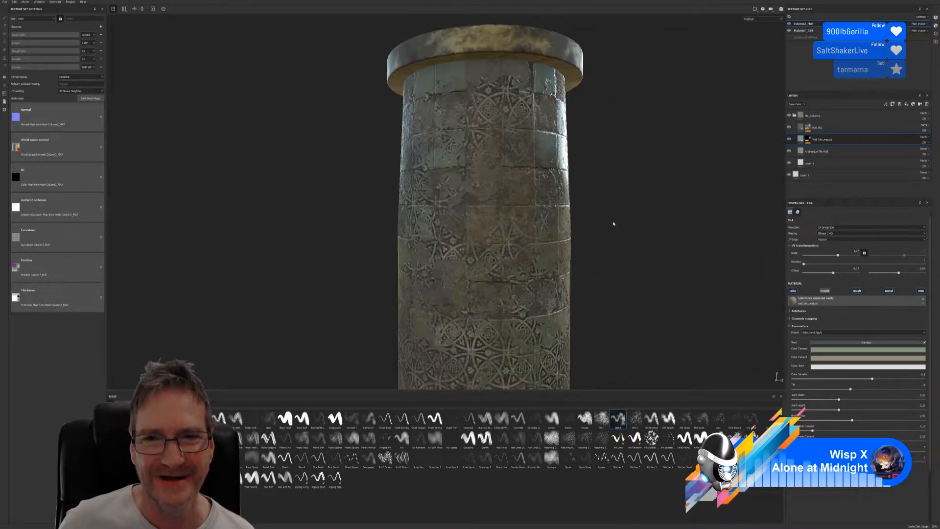
{"action": "left_click_drag", "start_coordinate": [614, 223], "coordinate": [532, 233], "text": "alt"}
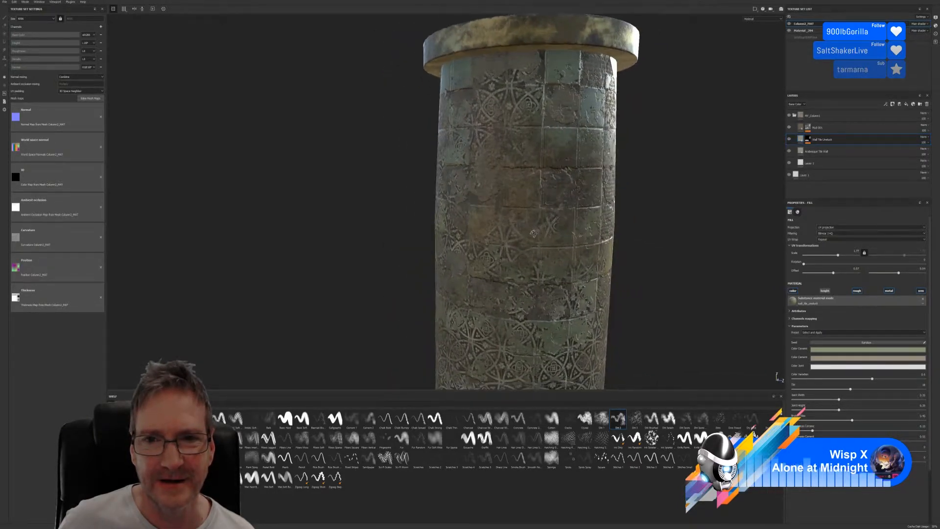
{"action": "middle_click_drag", "start_coordinate": [646, 154], "coordinate": [625, 184], "text": "alt"}
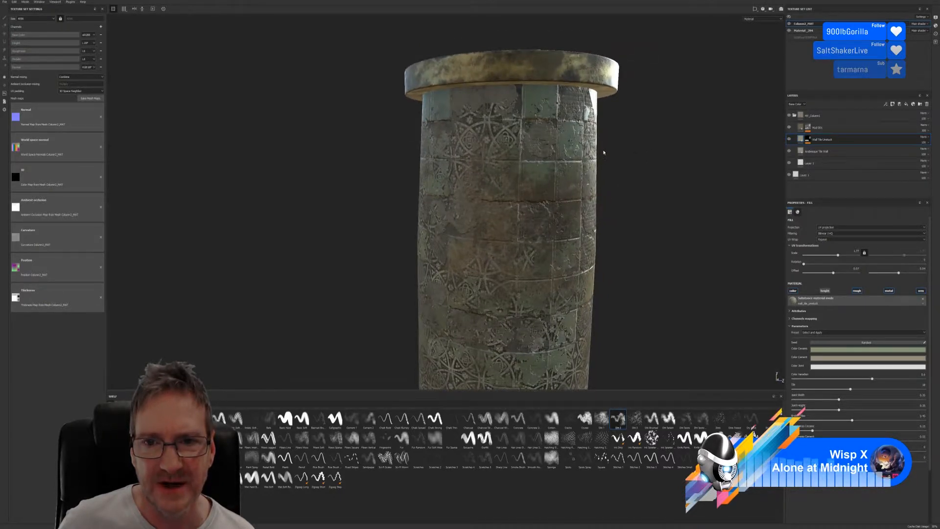
{"action": "right_click_drag", "start_coordinate": [602, 151], "coordinate": [600, 186], "text": "alt"}
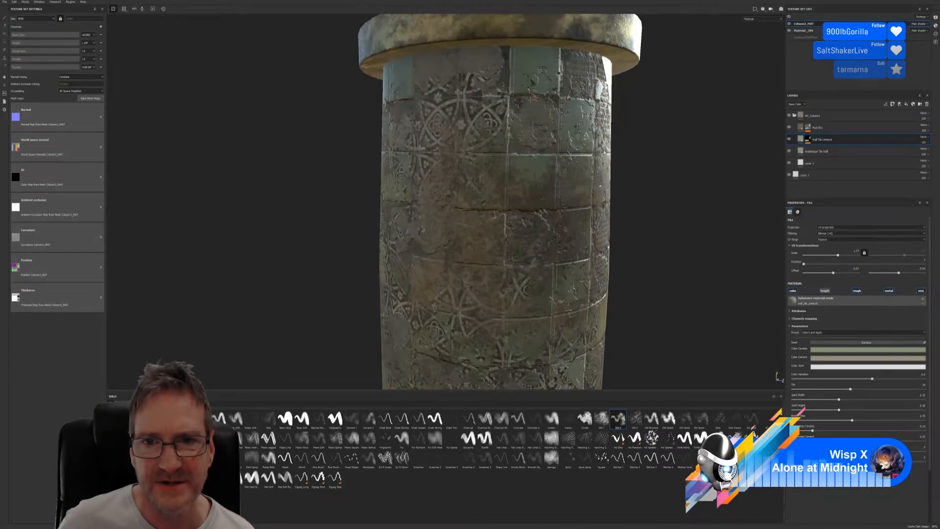
{"action": "left_click", "coordinate": [788, 151]}
{"action": "left_click", "coordinate": [788, 152]}
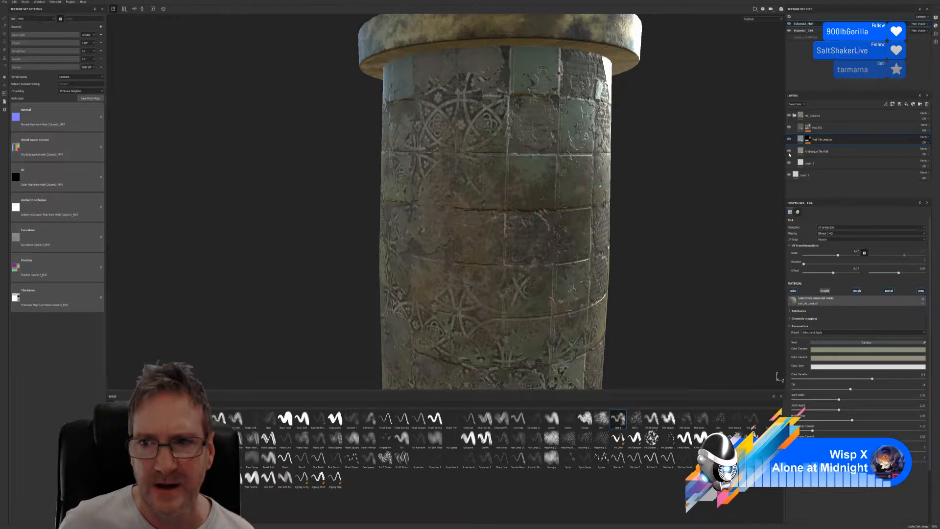
{"action": "left_click", "coordinate": [789, 153]}
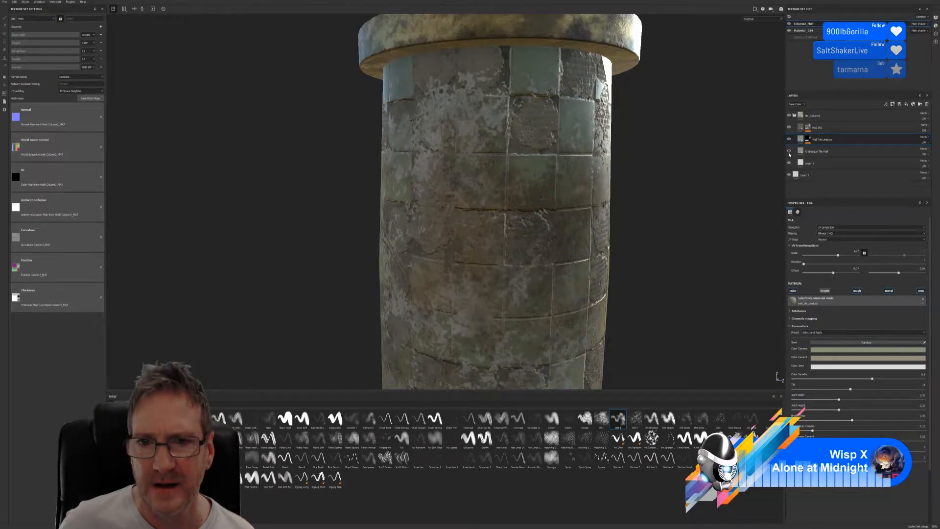
{"action": "left_click", "coordinate": [788, 152]}
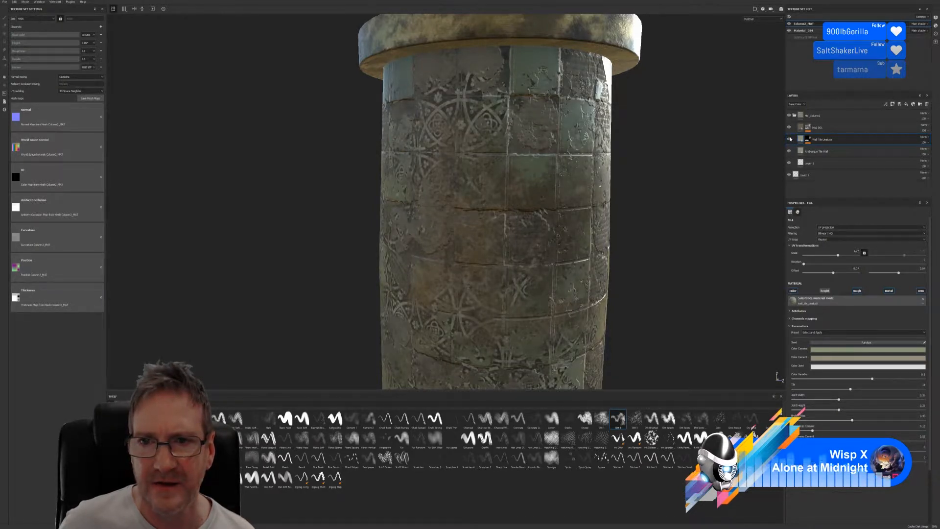
{"action": "left_click", "coordinate": [789, 139]}
{"action": "left_click", "coordinate": [789, 139]}
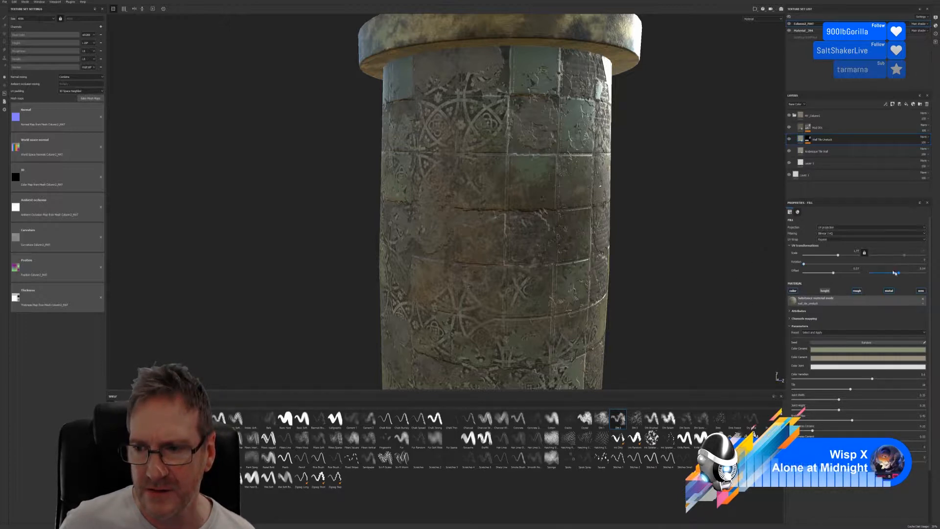
Try a vertical UV offset change on the wall tile layer, undo it, and set the horizontal offset to 0.13.
{"action": "left_click_drag", "start_coordinate": [898, 275], "coordinate": [899, 275]}
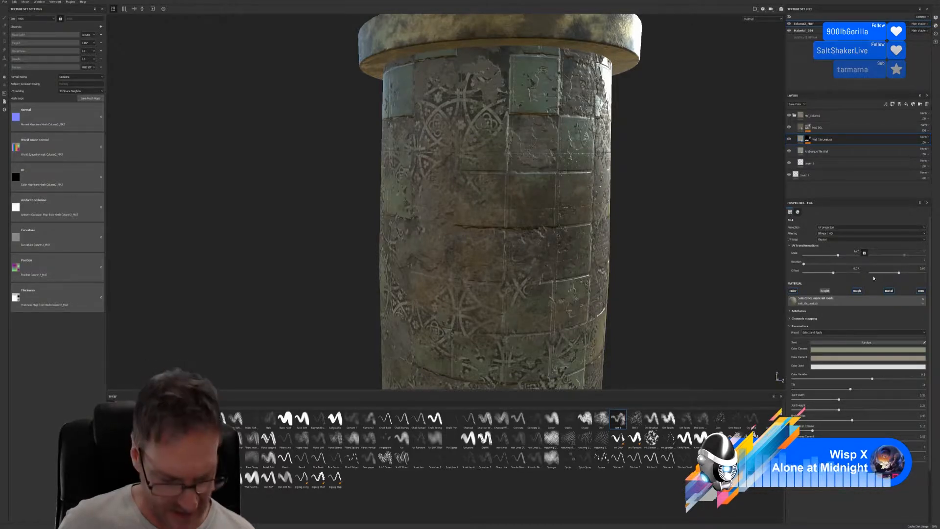
{"action": "key", "text": "ctrl+z"}
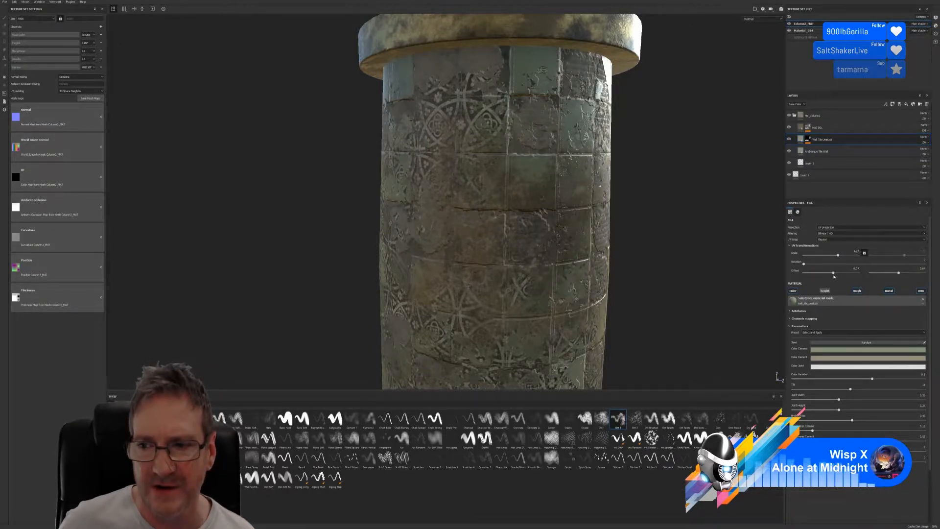
{"action": "left_click_drag", "start_coordinate": [833, 274], "coordinate": [834, 275]}
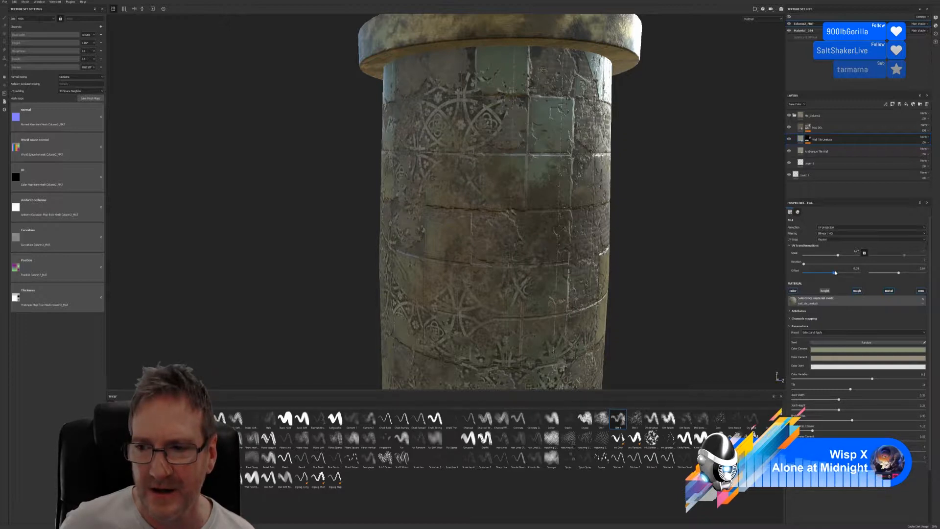
{"action": "left_click_drag", "start_coordinate": [834, 274], "coordinate": [835, 275]}
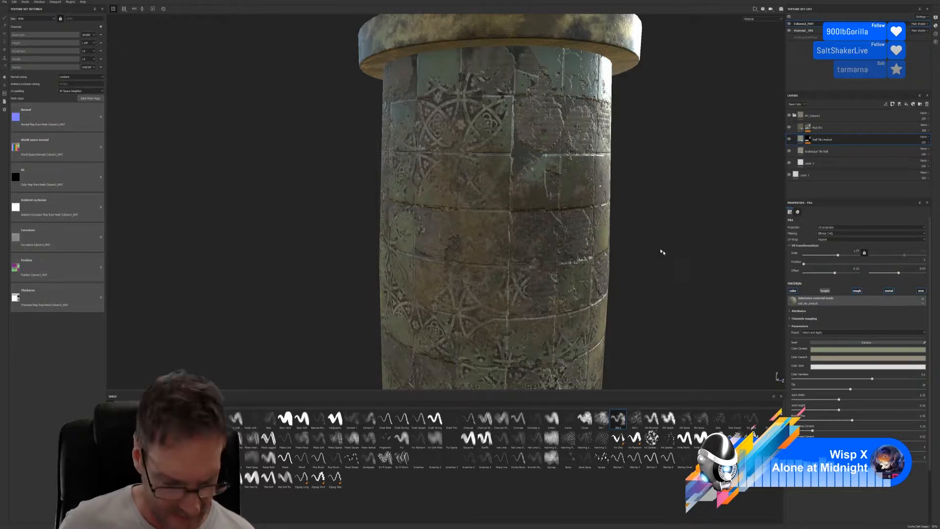
Inspect the shifted wall tiles around the upper column, from the gold rim to the transition into the circular pattern.
{"action": "left_click_drag", "start_coordinate": [663, 251], "coordinate": [652, 273], "text": "alt"}
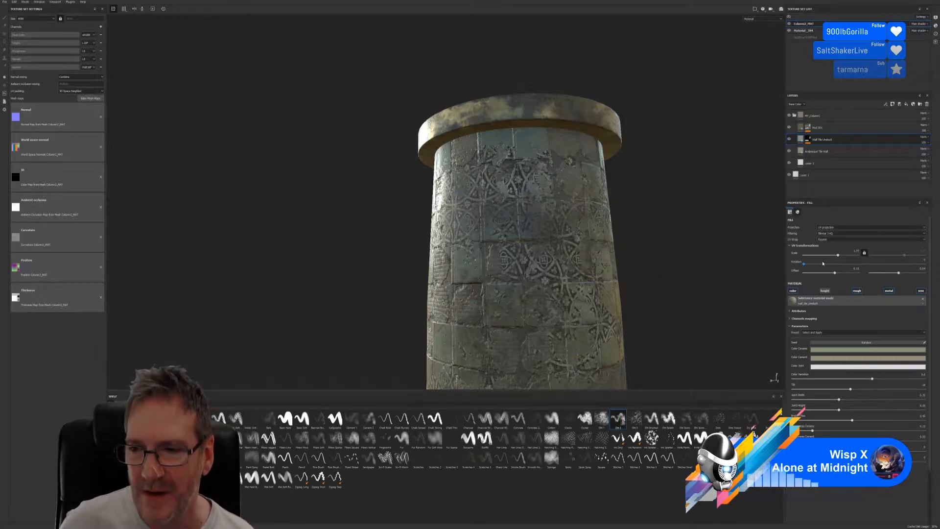
{"action": "left_click_drag", "start_coordinate": [722, 240], "coordinate": [697, 238], "text": "alt"}
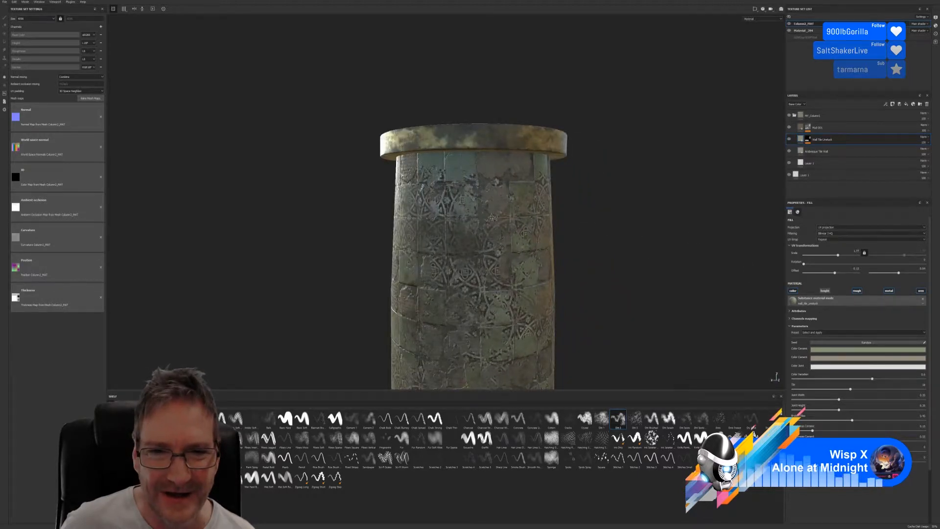
{"action": "left_click_drag", "start_coordinate": [492, 218], "coordinate": [360, 255], "text": "alt"}
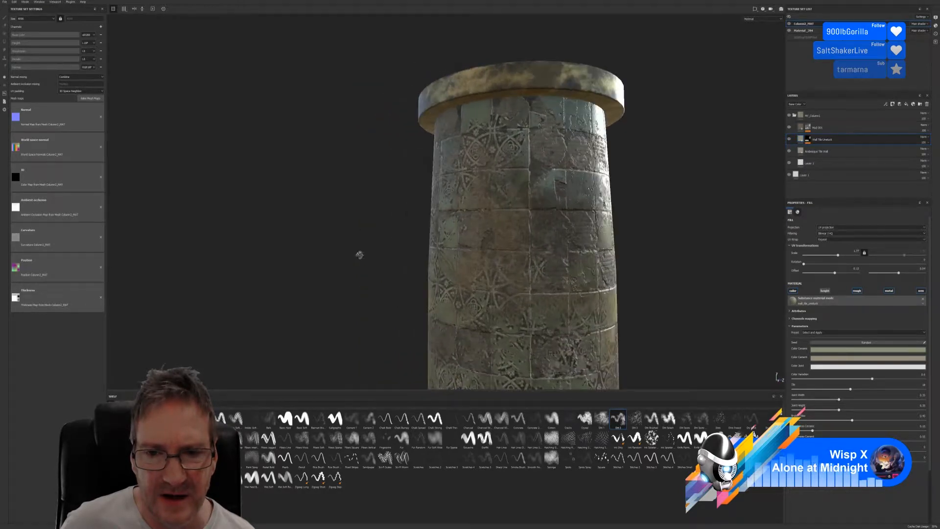
{"action": "left_click_drag", "start_coordinate": [559, 262], "coordinate": [486, 254], "text": "alt"}
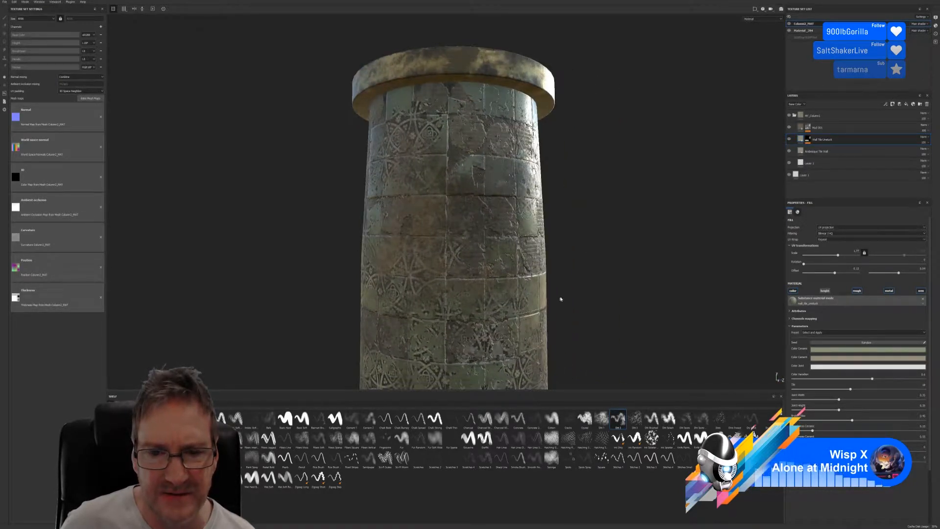
{"action": "left_click_drag", "start_coordinate": [560, 299], "coordinate": [596, 111], "text": "alt"}
{"action": "left_click_drag", "start_coordinate": [534, 242], "coordinate": [383, 239], "text": "alt"}
{"action": "left_click_drag", "start_coordinate": [556, 185], "coordinate": [491, 168], "text": "alt"}
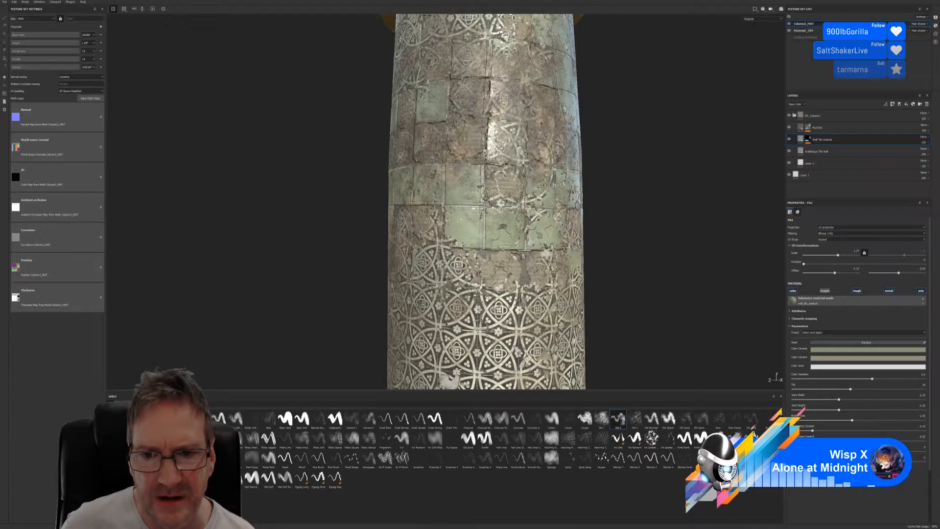
{"action": "left_click_drag", "start_coordinate": [546, 274], "coordinate": [573, 138], "text": "alt"}
{"action": "left_click_drag", "start_coordinate": [612, 246], "coordinate": [474, 308], "text": "alt"}
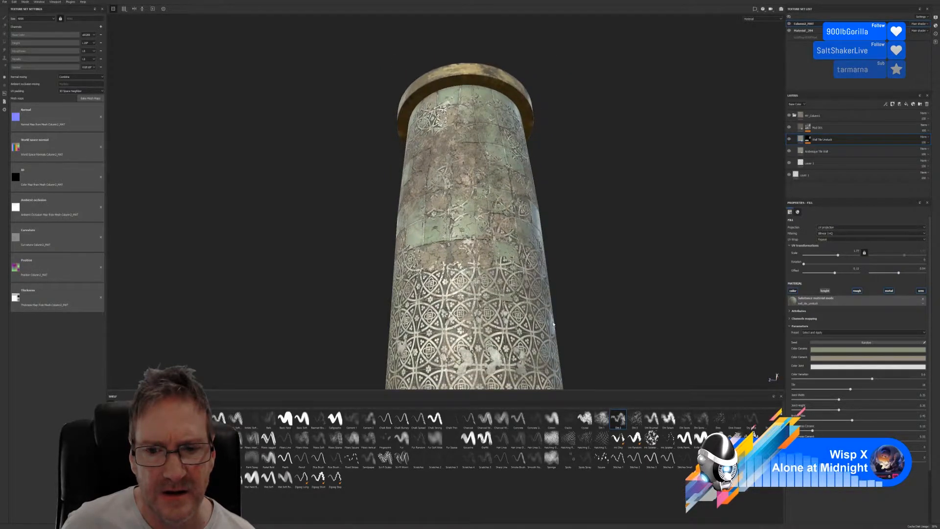
Examine the lower column's circular patterned tiles and chipped patches down to the base ring, following them around the shaft.
{"action": "middle_click_drag", "start_coordinate": [553, 324], "coordinate": [577, 113], "text": "alt"}
{"action": "left_click_drag", "start_coordinate": [538, 147], "coordinate": [442, 224], "text": "alt"}
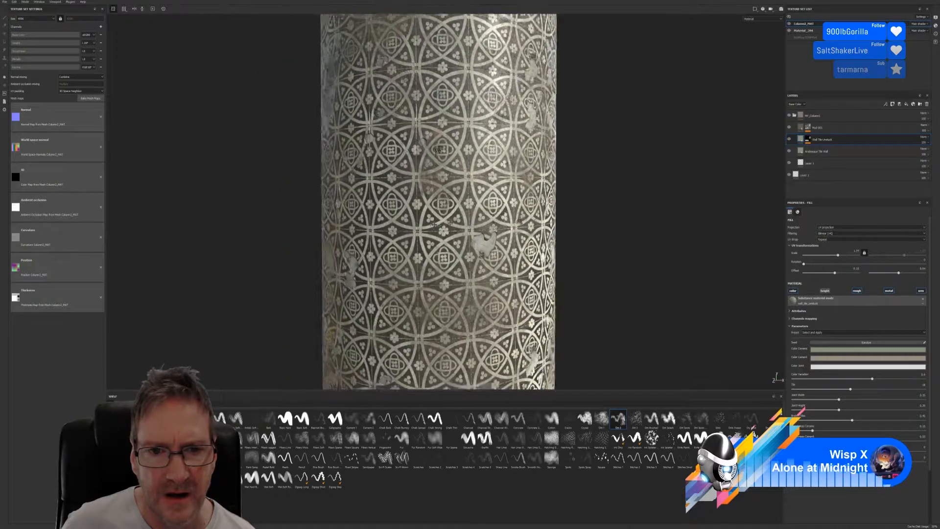
{"action": "middle_click_drag", "start_coordinate": [442, 224], "coordinate": [482, 216], "text": "alt"}
{"action": "left_click_drag", "start_coordinate": [482, 215], "coordinate": [519, 294], "text": "alt"}
{"action": "middle_click_drag", "start_coordinate": [520, 293], "coordinate": [509, 164], "text": "alt"}
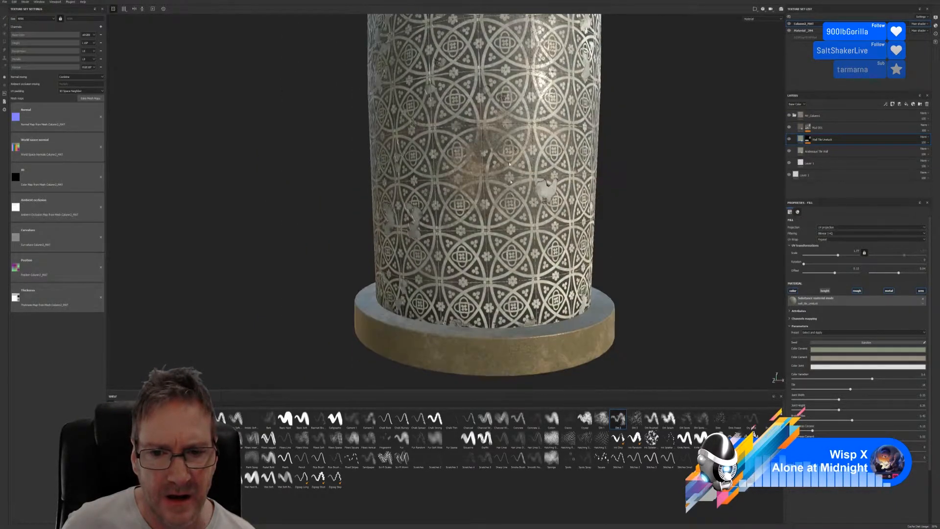
{"action": "left_click_drag", "start_coordinate": [509, 164], "coordinate": [282, 230], "text": "alt"}
{"action": "middle_click_drag", "start_coordinate": [612, 229], "coordinate": [415, 229], "text": "alt"}
{"action": "left_click_drag", "start_coordinate": [670, 230], "coordinate": [489, 234], "text": "alt"}
{"action": "middle_click_drag", "start_coordinate": [636, 235], "coordinate": [509, 234], "text": "alt"}
{"action": "left_click_drag", "start_coordinate": [528, 236], "coordinate": [459, 239], "text": "alt"}
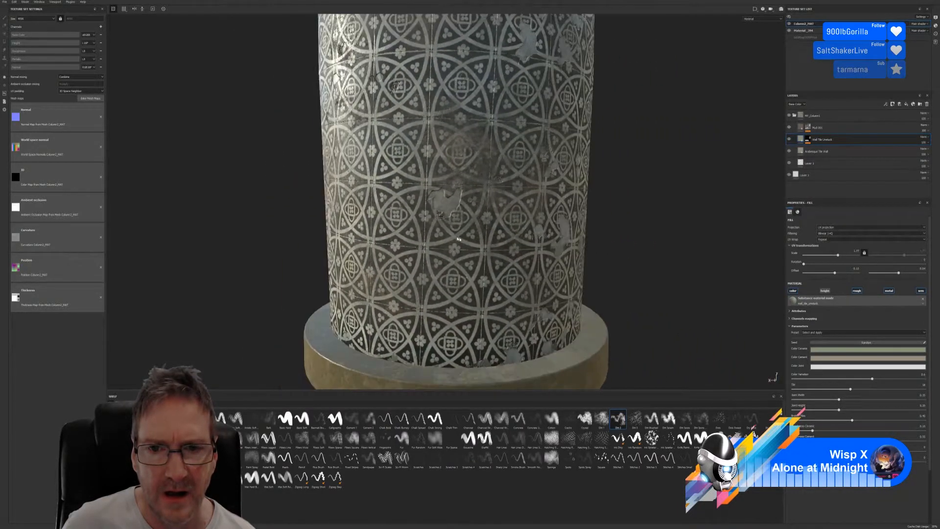
{"action": "middle_click_drag", "start_coordinate": [479, 210], "coordinate": [498, 257], "text": "alt"}
Review the upper half of the column from a distance on several sides to judge how the two tile patterns blend.
{"action": "scroll", "coordinate": [498, 257], "scroll_direction": "down", "scroll_amount": 3}
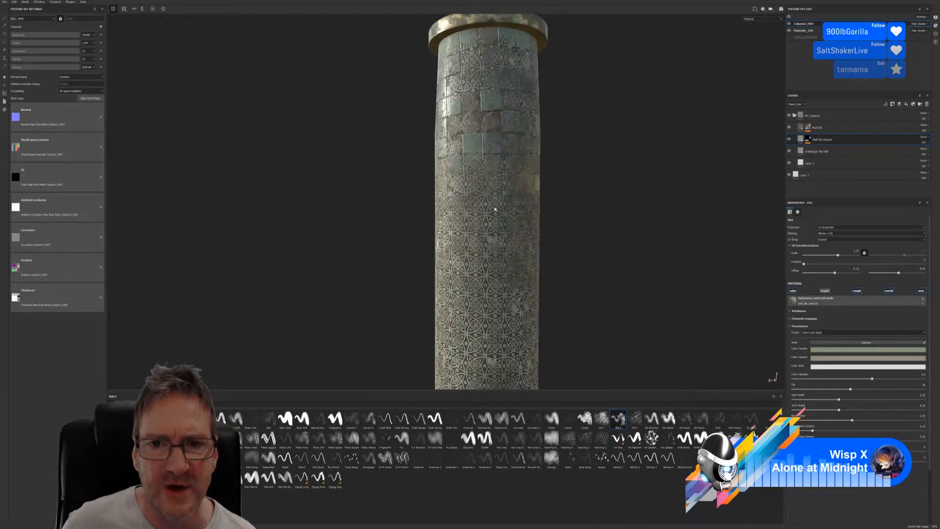
{"action": "left_click_drag", "start_coordinate": [512, 172], "coordinate": [615, 174], "text": "alt"}
{"action": "left_click_drag", "start_coordinate": [482, 192], "coordinate": [635, 195], "text": "alt"}
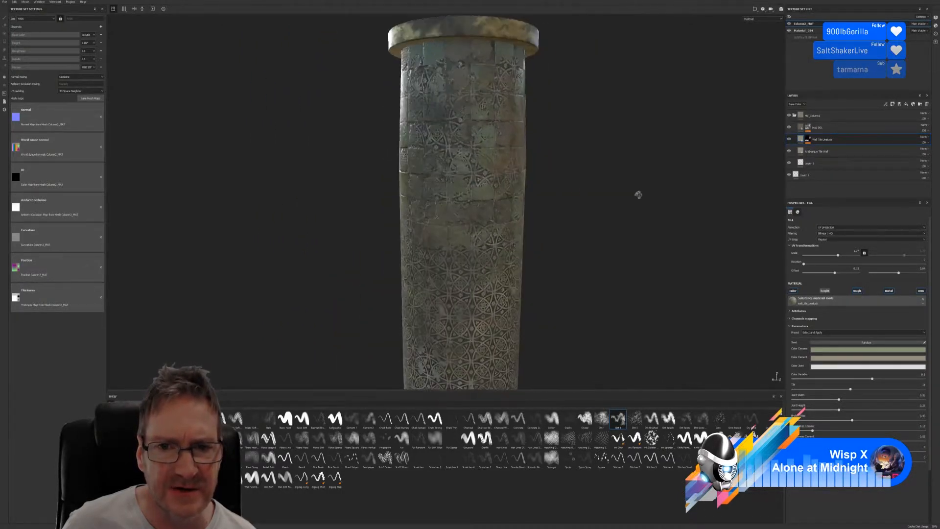
{"action": "left_click_drag", "start_coordinate": [432, 199], "coordinate": [635, 165], "text": "alt"}
{"action": "scroll", "coordinate": [489, 131], "scroll_direction": "up", "scroll_amount": 1}
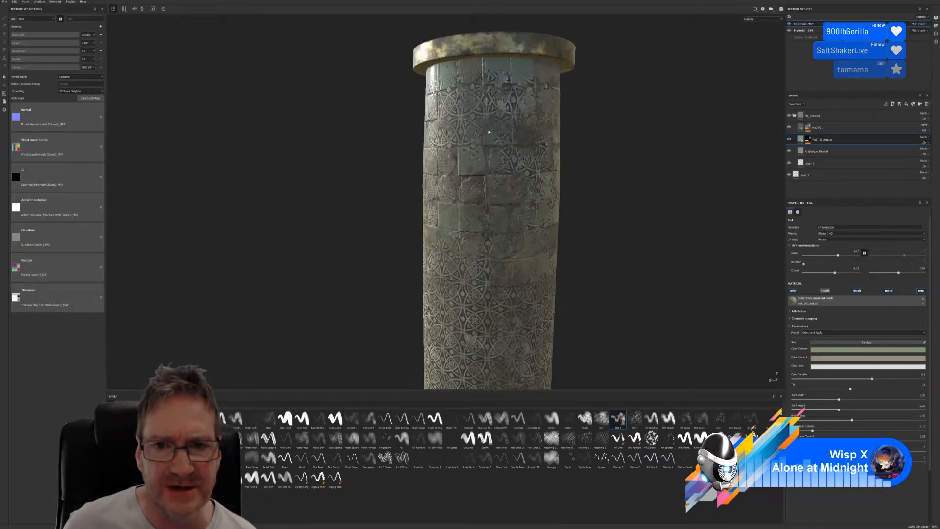
{"action": "left_click_drag", "start_coordinate": [501, 160], "coordinate": [518, 152], "text": "alt"}
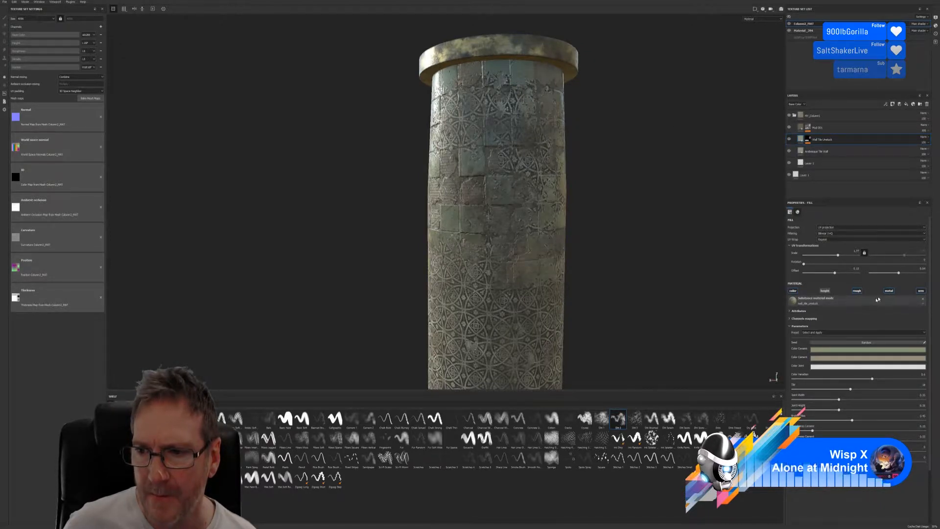
Toggle the wall tile layer's normal channel and the arabesque tile layer's visibility to compare their surface relief.
{"action": "left_click", "coordinate": [919, 291]}
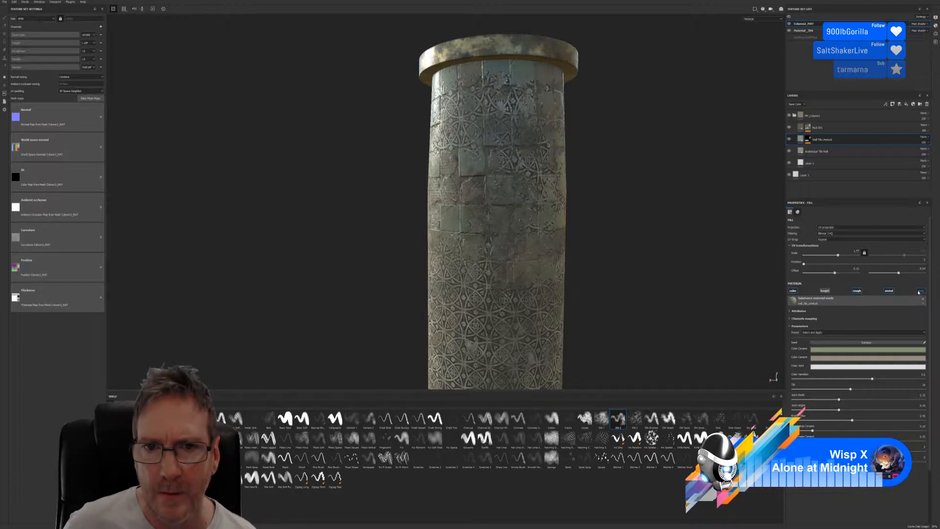
{"action": "left_click", "coordinate": [789, 151]}
{"action": "left_click", "coordinate": [789, 152]}
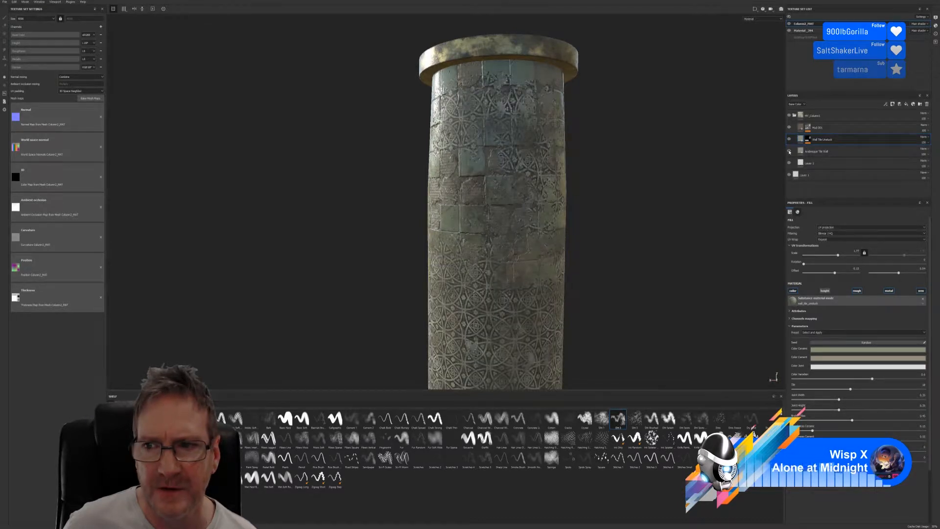
Select the arabesque tile layer and examine its overlap with the square wall tiles up close and around the column.
{"action": "left_click", "coordinate": [803, 152]}
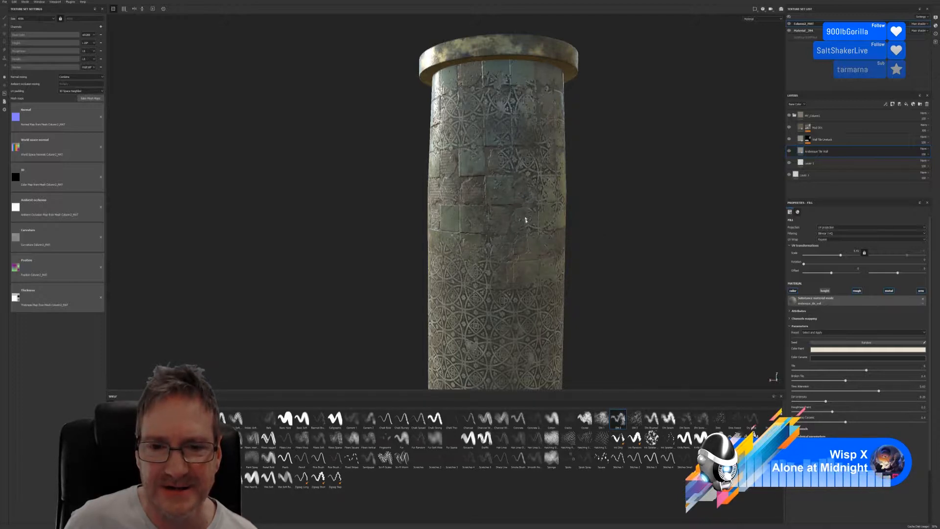
{"action": "scroll", "coordinate": [479, 124], "scroll_direction": "up", "scroll_amount": 8}
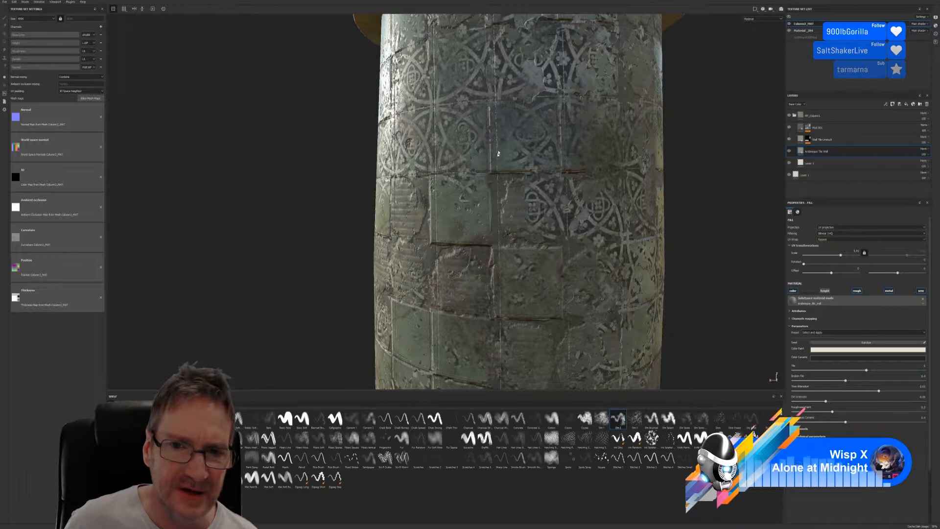
{"action": "right_click_drag", "start_coordinate": [581, 179], "coordinate": [498, 272], "text": "alt"}
{"action": "left_click_drag", "start_coordinate": [497, 272], "coordinate": [677, 273], "text": "alt"}
{"action": "left_click_drag", "start_coordinate": [484, 250], "coordinate": [423, 225], "text": "alt"}
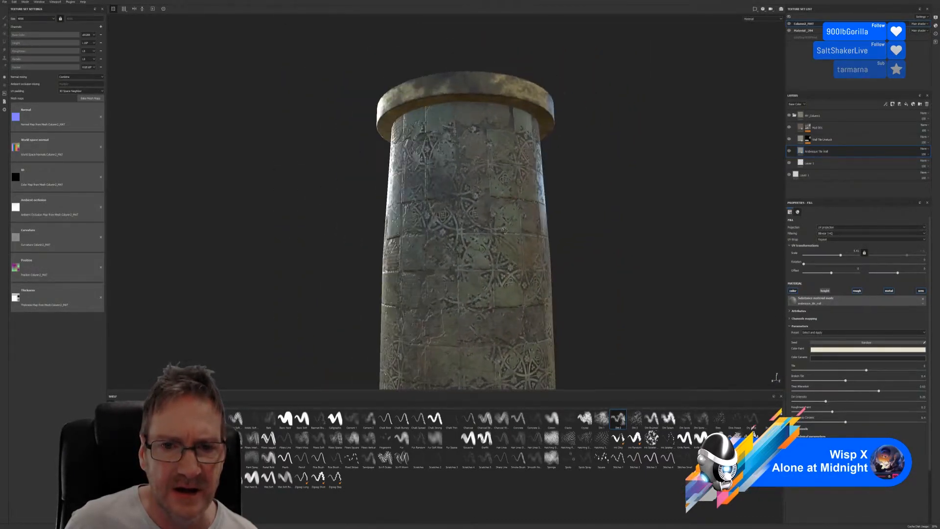
Toggle the arabesque tile layer's normal channel and examine the surface relief up close beneath the gold rim.
{"action": "scroll", "coordinate": [424, 225], "scroll_direction": "up", "scroll_amount": 1}
{"action": "scroll", "coordinate": [448, 172], "scroll_direction": "up", "scroll_amount": 2}
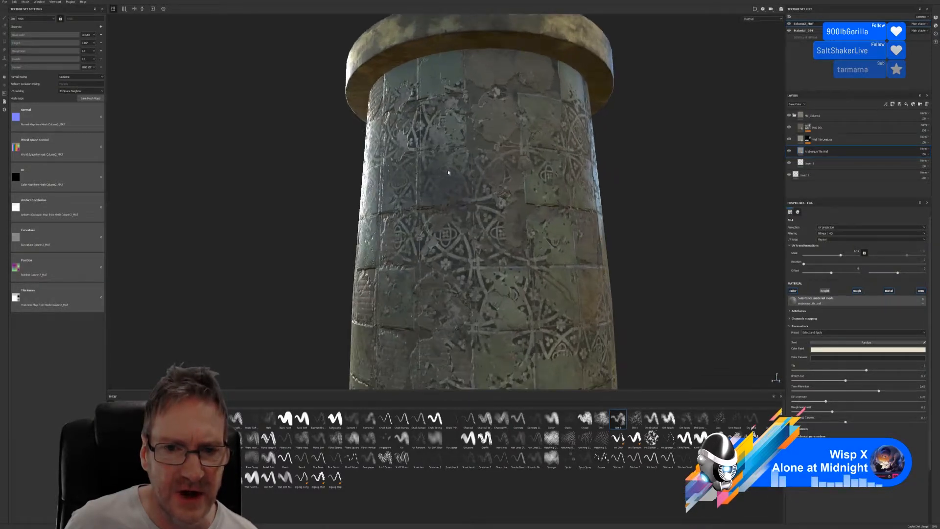
{"action": "left_click", "coordinate": [920, 291]}
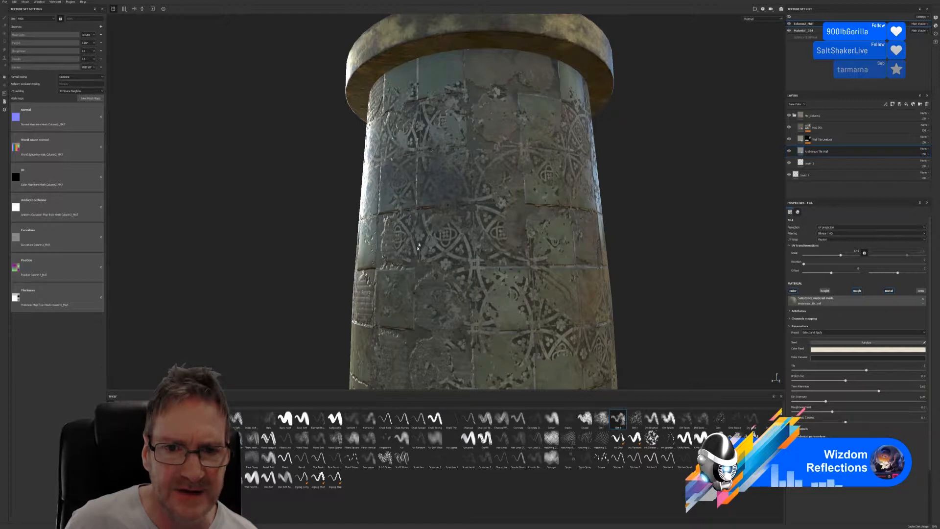
{"action": "left_click_drag", "start_coordinate": [483, 204], "coordinate": [555, 294], "text": "alt"}
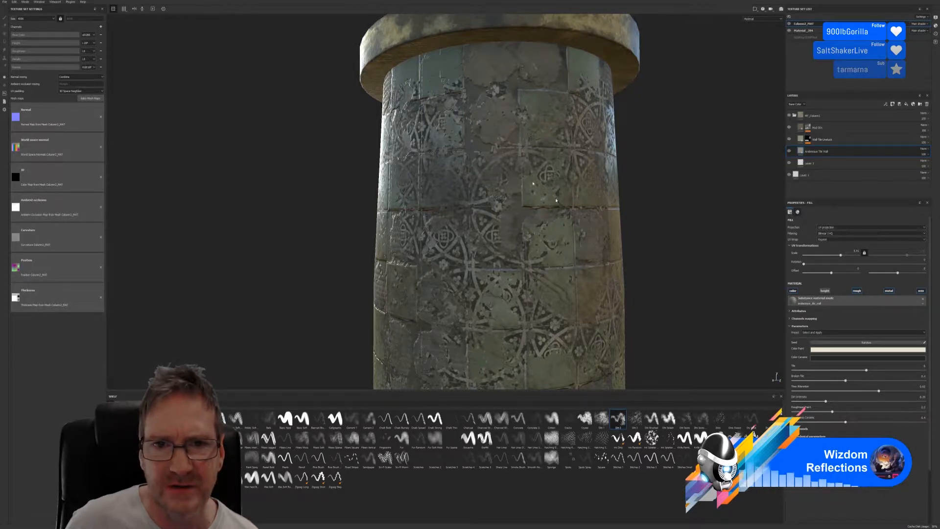
{"action": "scroll", "coordinate": [451, 68], "scroll_direction": "up", "scroll_amount": 2}
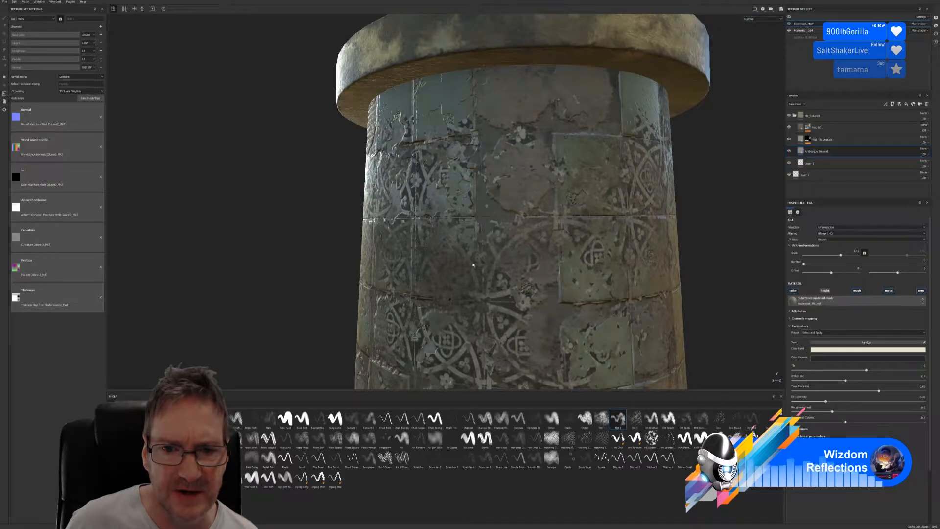
{"action": "left_click_drag", "start_coordinate": [473, 208], "coordinate": [426, 160], "text": "alt"}
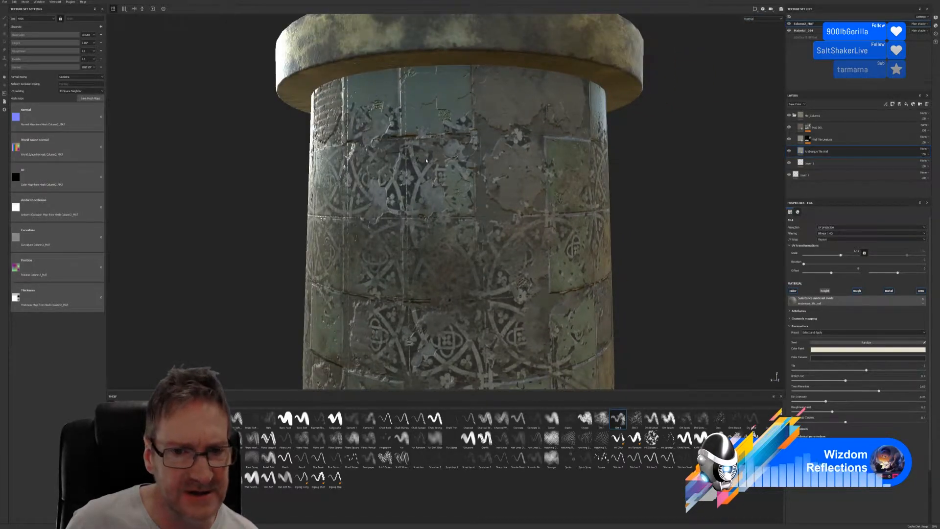
{"action": "left_click_drag", "start_coordinate": [445, 267], "coordinate": [507, 274], "text": "alt"}
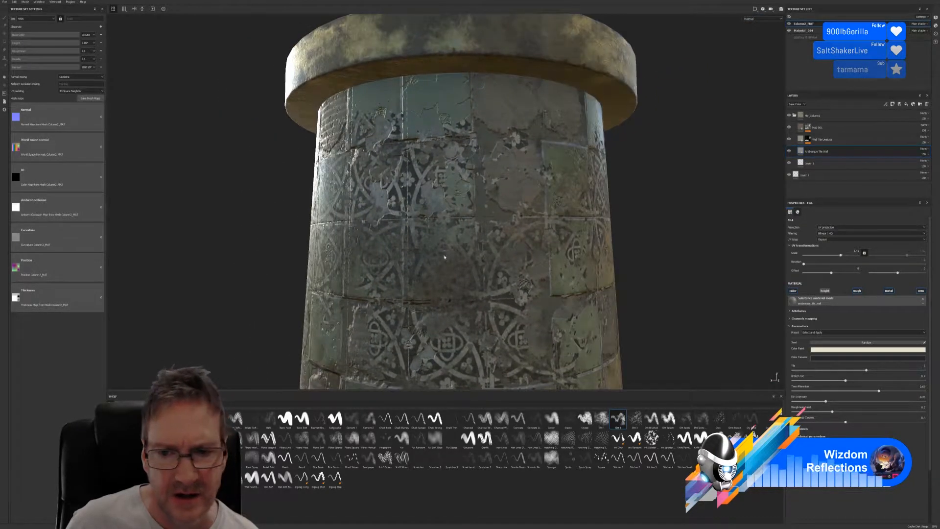
Hide and show the arabesque tile layer to compare its pattern with the square wall tiles below the rim.
{"action": "middle_click_drag", "start_coordinate": [507, 274], "coordinate": [564, 197], "text": "alt"}
{"action": "right_click_drag", "start_coordinate": [564, 197], "coordinate": [503, 221], "text": "shift"}
{"action": "middle_click_drag", "start_coordinate": [504, 221], "coordinate": [504, 234], "text": "alt"}
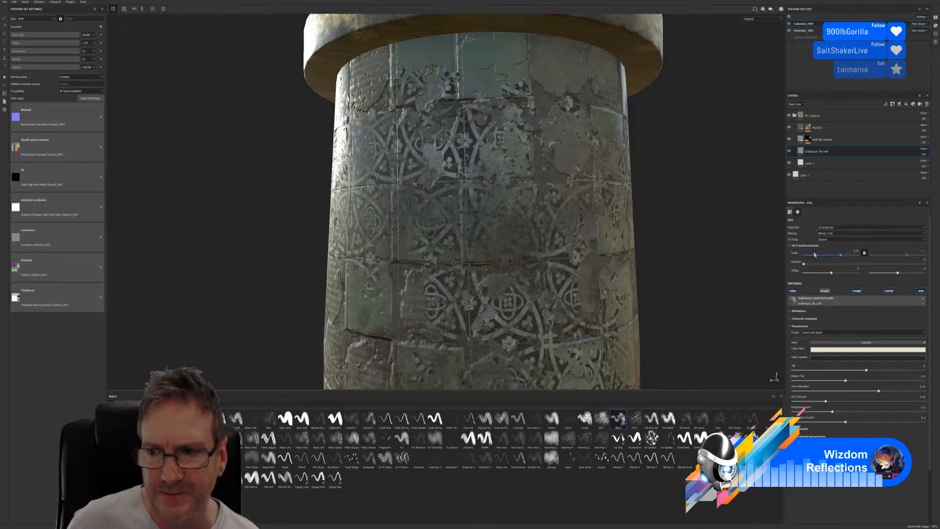
{"action": "left_click", "coordinate": [789, 152]}
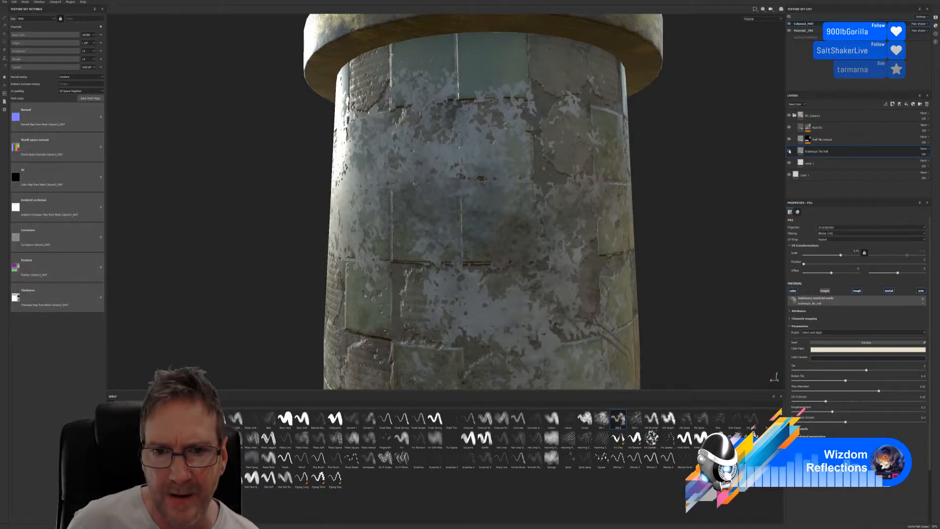
{"action": "left_click", "coordinate": [789, 151]}
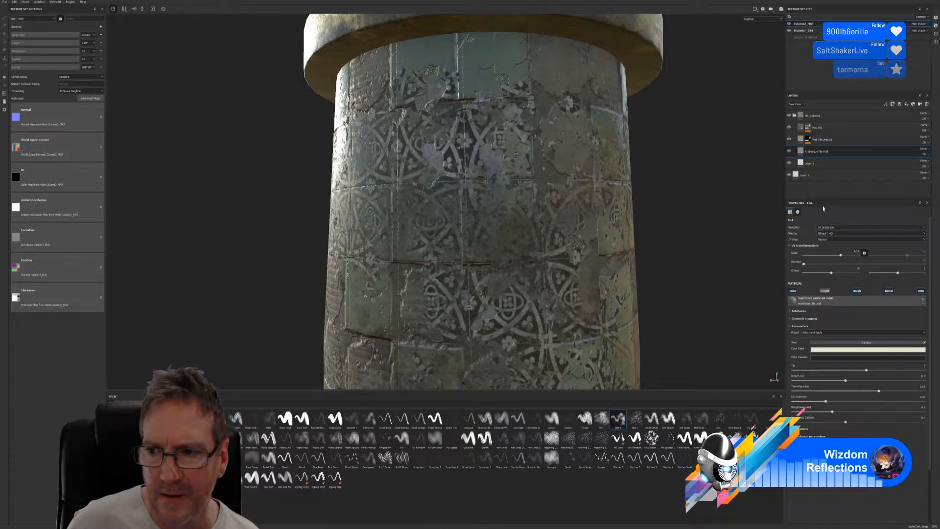
Try small positive horizontal offsets for the arabesque tile pattern against the square wall tiles.
{"action": "left_click", "coordinate": [832, 273]}
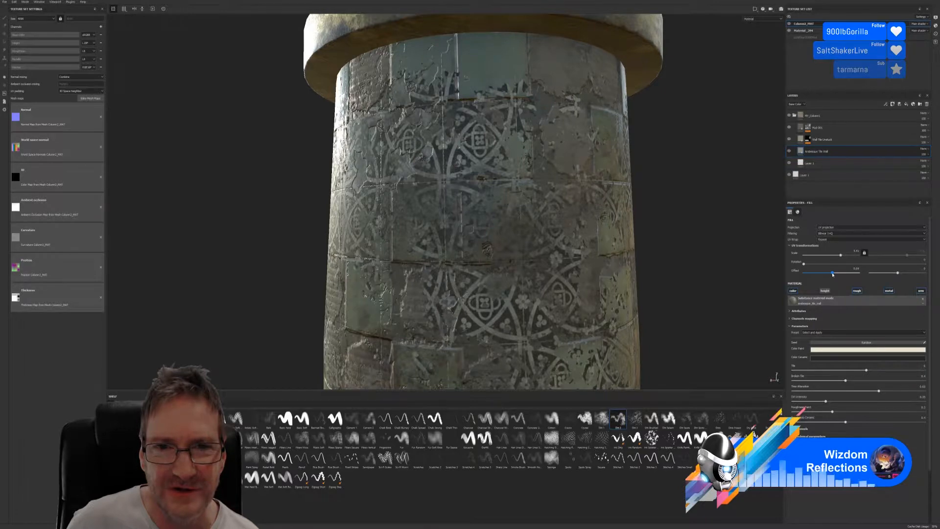
{"action": "left_click_drag", "start_coordinate": [832, 273], "coordinate": [831, 275]}
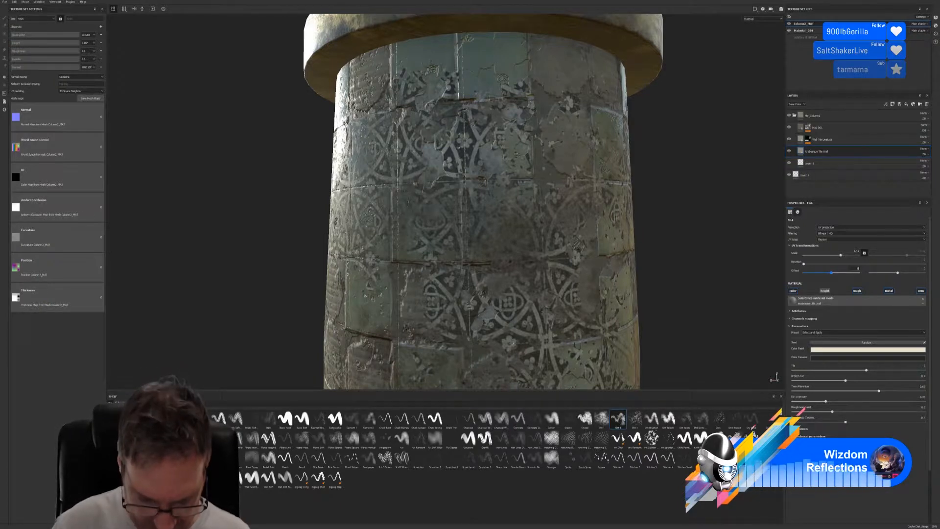
{"action": "type", "text": "0.1"}
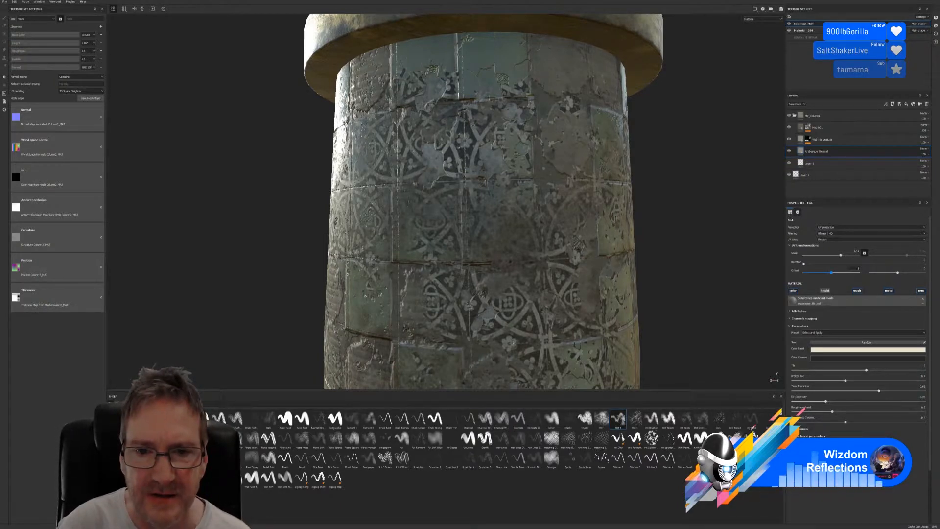
{"action": "key", "text": "Return"}
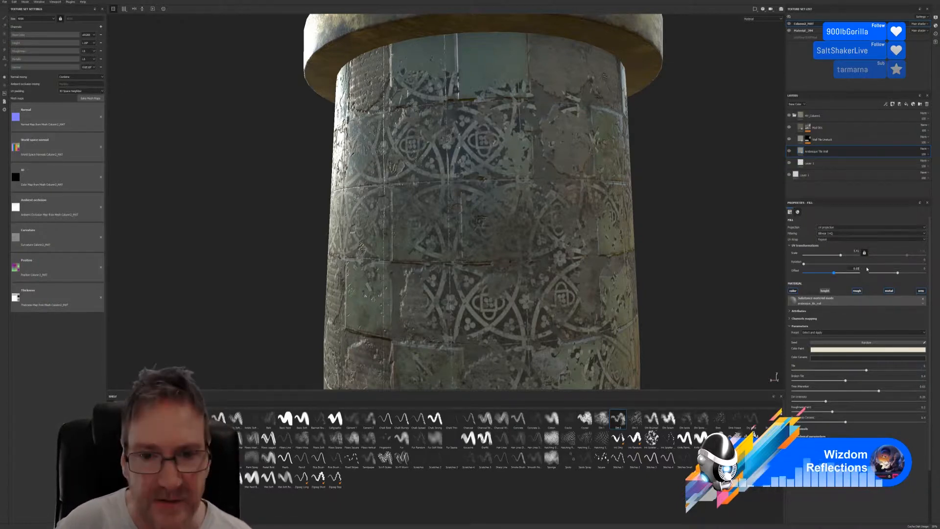
{"action": "key", "text": "Return"}
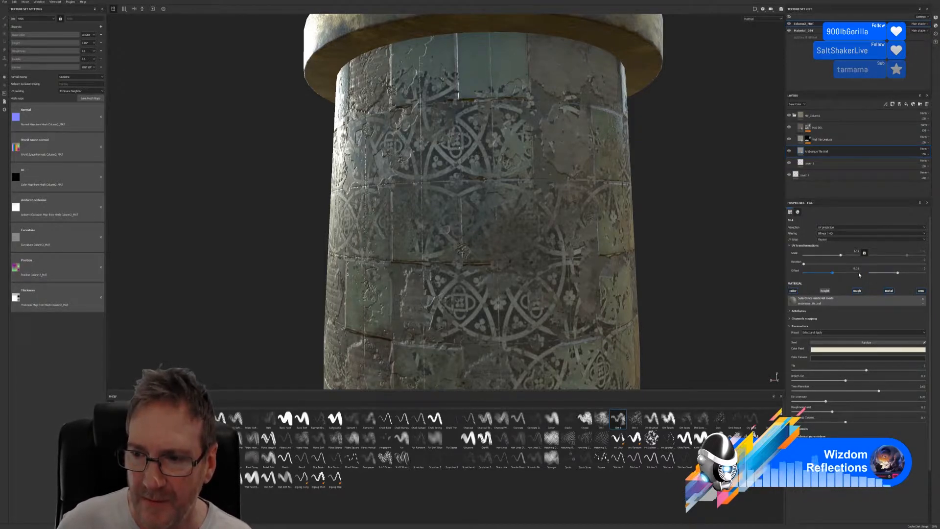
Try large positive and negative horizontal offsets for the arabesque tile pattern, finishing with a reset to 0.
{"action": "left_click_drag", "start_coordinate": [832, 273], "coordinate": [858, 272]}
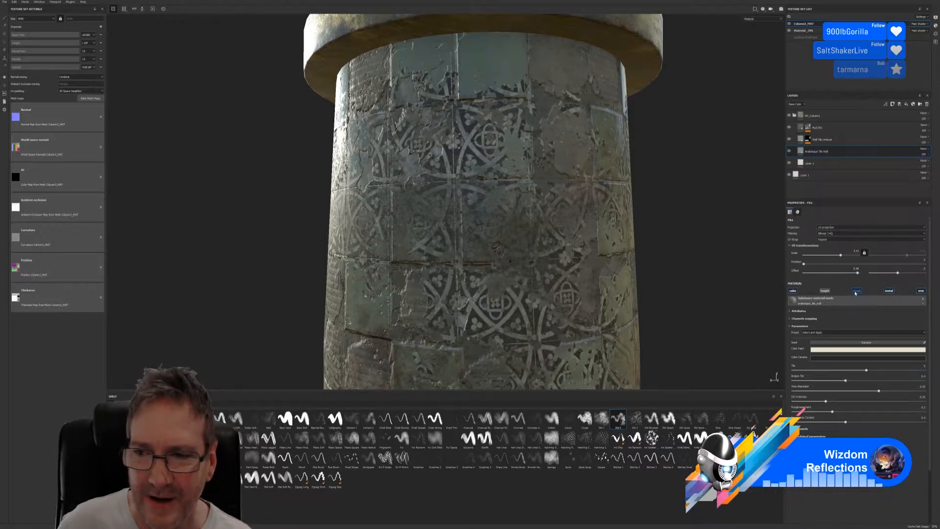
{"action": "left_click_drag", "start_coordinate": [860, 273], "coordinate": [804, 272]}
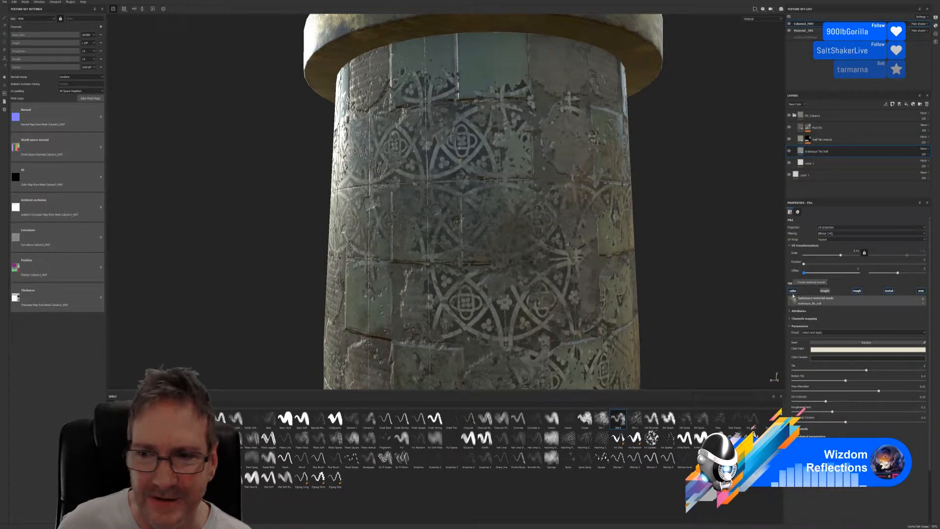
{"action": "left_click_drag", "start_coordinate": [803, 273], "coordinate": [802, 274]}
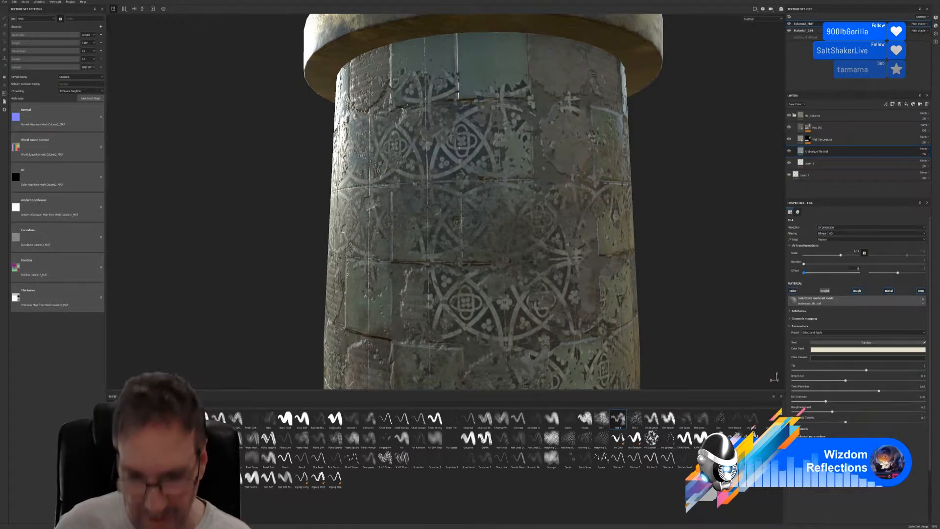
{"action": "key", "text": "Return"}
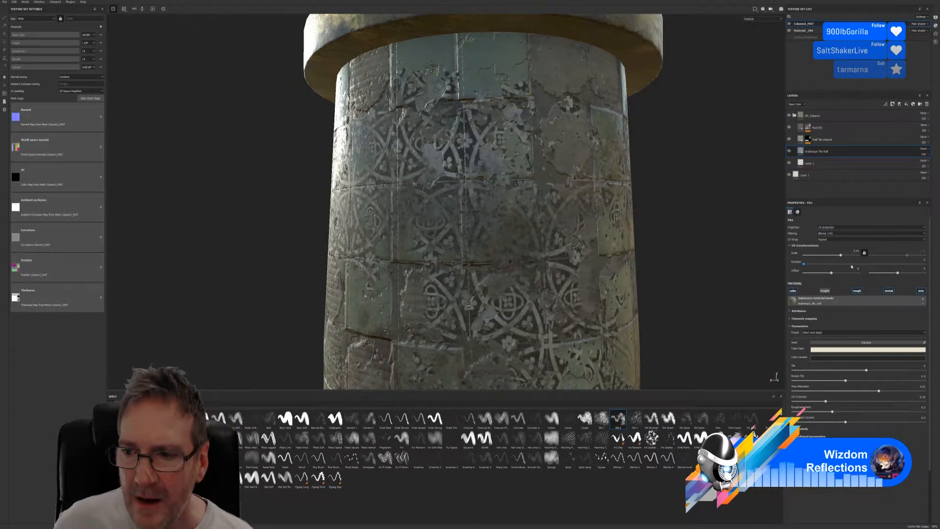
Give the arabesque tile pattern a slight negative horizontal offset and check its alignment with the square tiles around the shaft.
{"action": "left_click_drag", "start_coordinate": [830, 273], "coordinate": [829, 273]}
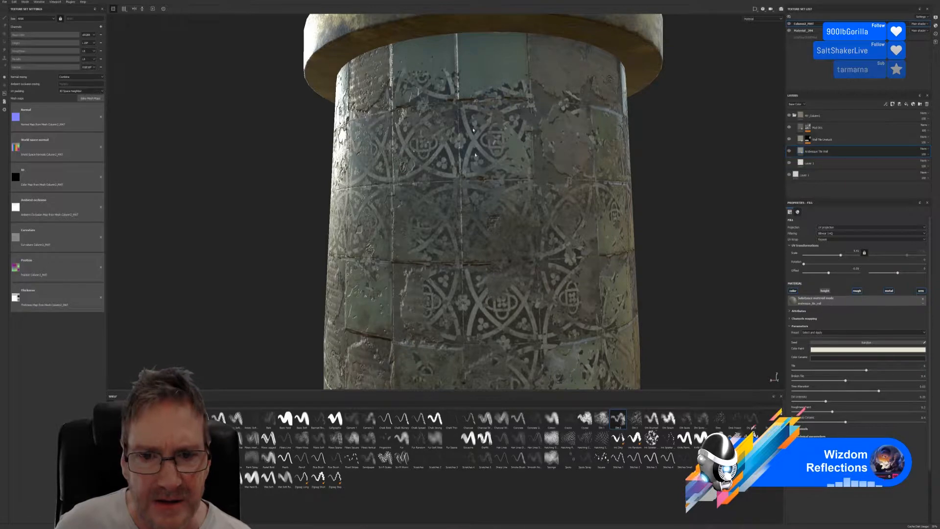
{"action": "scroll", "coordinate": [486, 287], "scroll_direction": "down", "scroll_amount": 6}
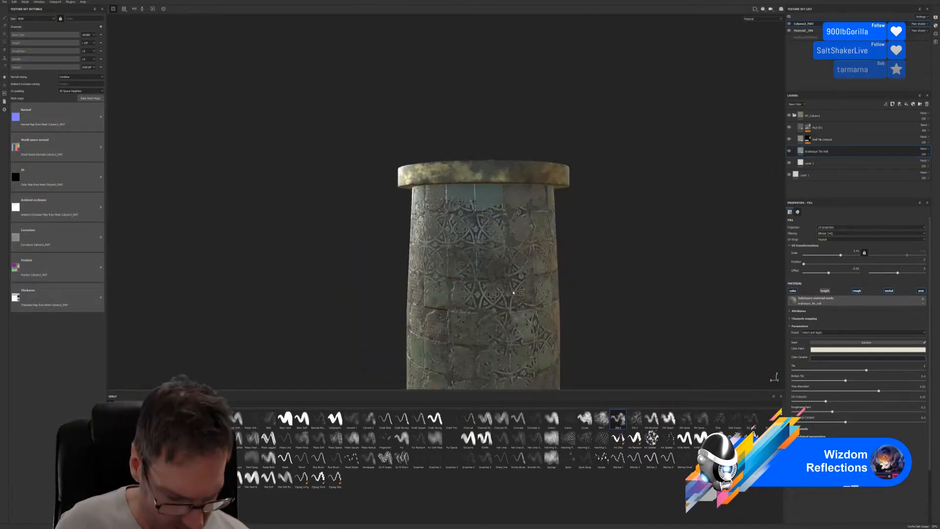
{"action": "middle_click_drag", "start_coordinate": [580, 306], "coordinate": [572, 169], "text": "alt"}
{"action": "left_click_drag", "start_coordinate": [464, 277], "coordinate": [615, 274], "text": "alt"}
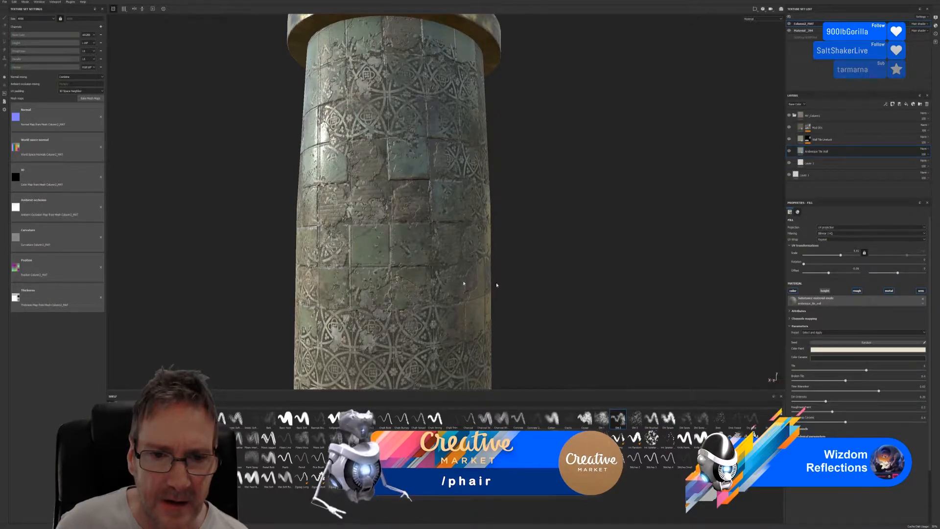
{"action": "left_click_drag", "start_coordinate": [495, 283], "coordinate": [503, 262], "text": "alt"}
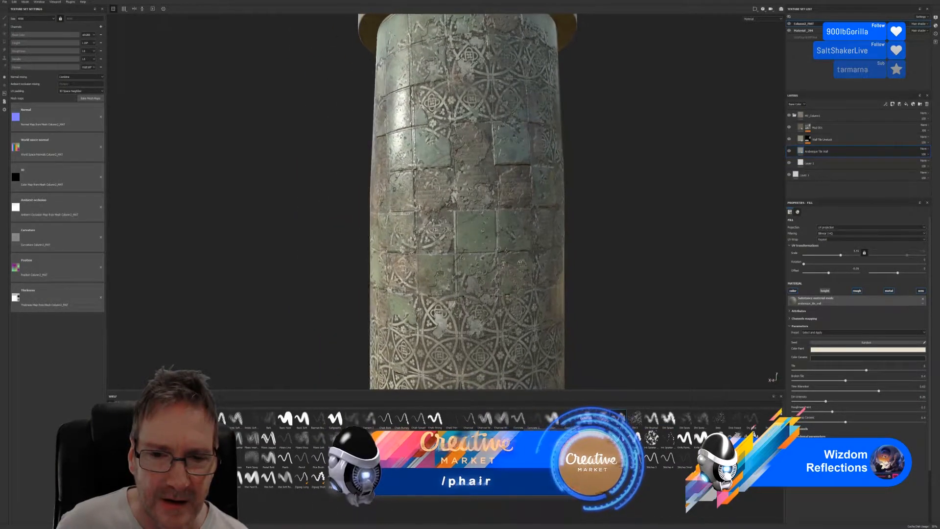
{"action": "left_click_drag", "start_coordinate": [470, 239], "coordinate": [459, 320], "text": "alt"}
{"action": "left_click_drag", "start_coordinate": [427, 222], "coordinate": [429, 228], "text": "alt"}
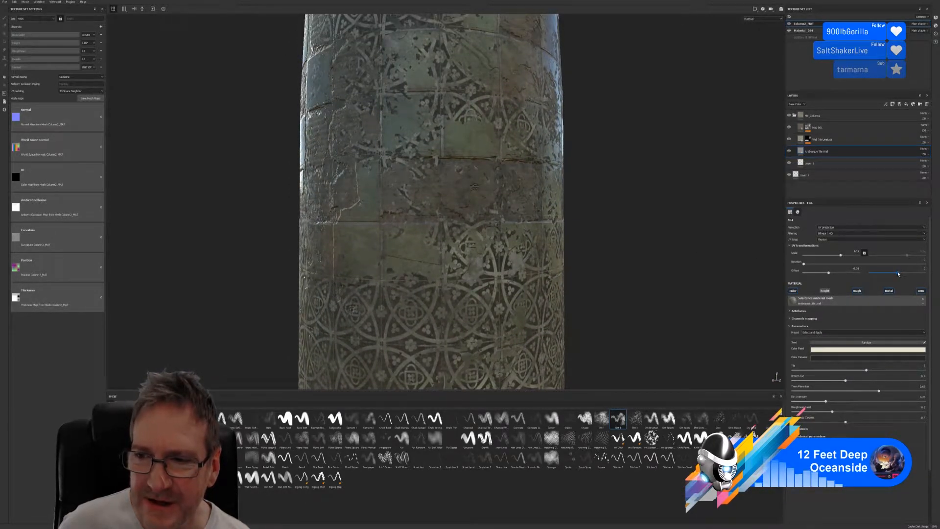
Try several vertical offsets for the arabesque tile pattern against the square tiles at mid-column.
{"action": "left_click_drag", "start_coordinate": [897, 273], "coordinate": [898, 273]}
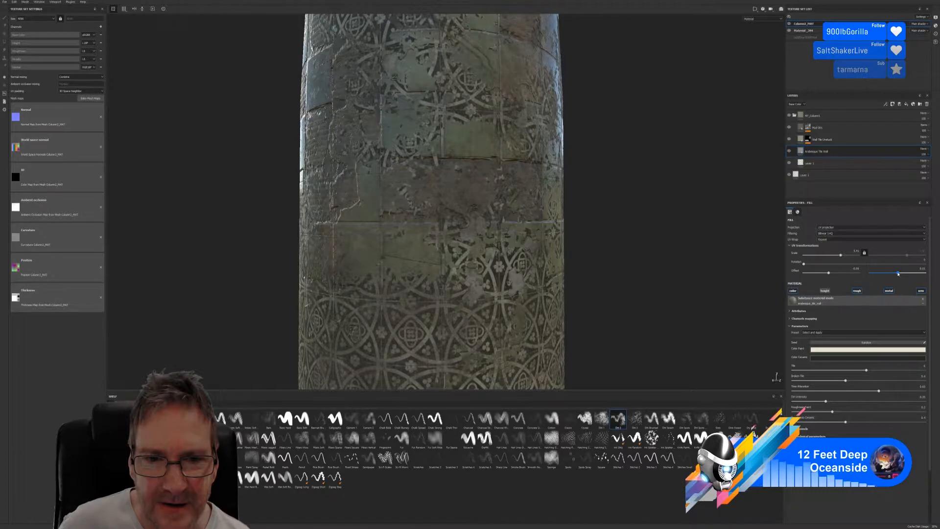
{"action": "left_click_drag", "start_coordinate": [898, 274], "coordinate": [897, 274]}
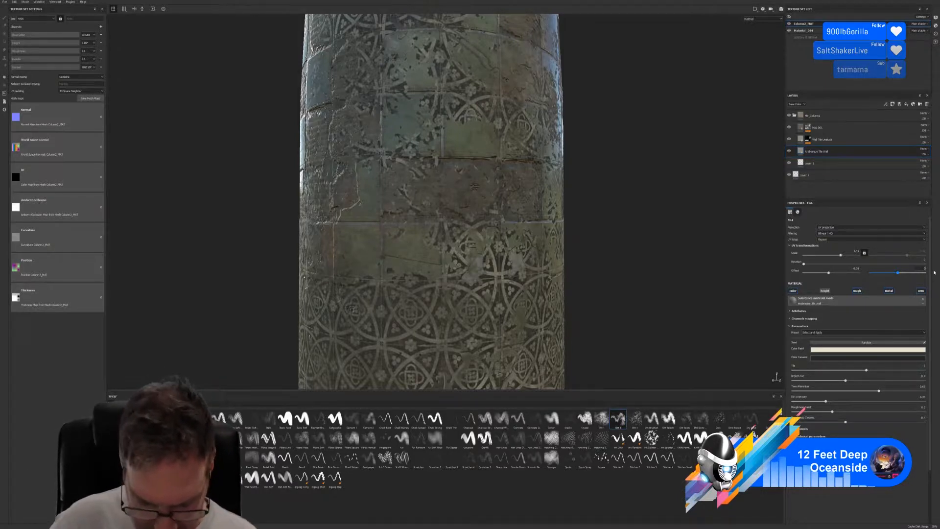
{"action": "type", "text": ".1"}
{"action": "key", "text": "Return"}
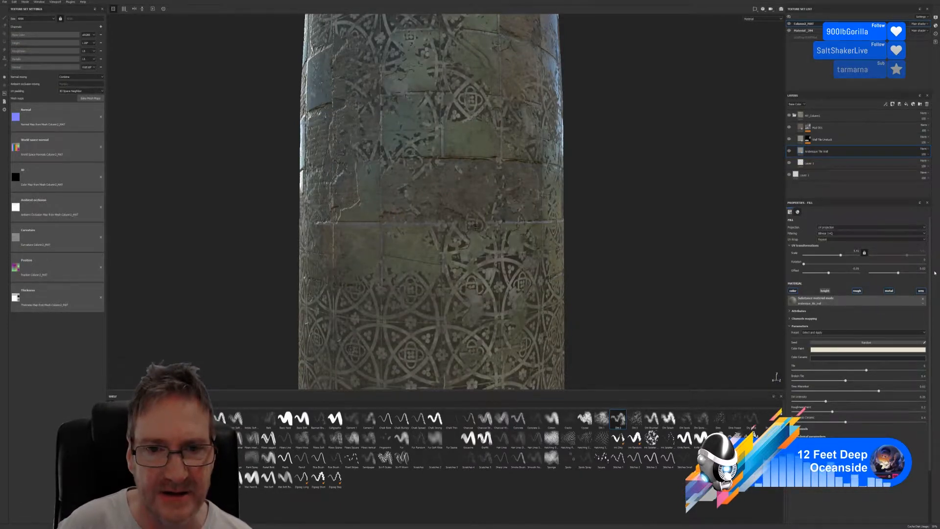
{"action": "left_click", "coordinate": [899, 273]}
{"action": "left_click_drag", "start_coordinate": [899, 273], "coordinate": [872, 273]}
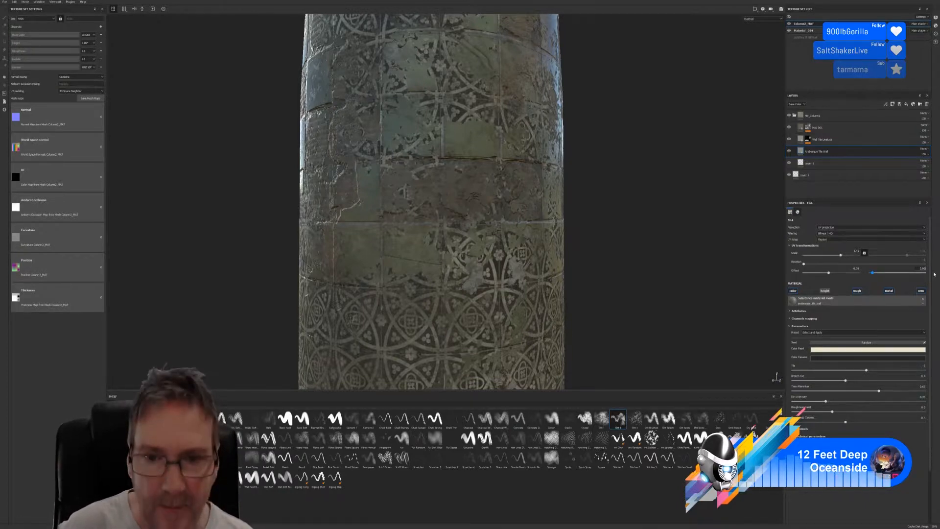
{"action": "key", "text": "Return"}
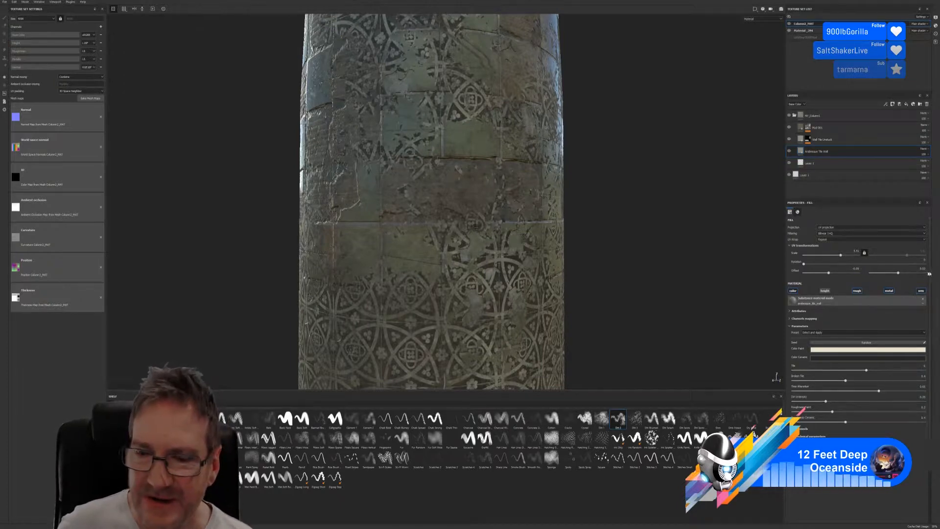
Set the arabesque tile layer's vertical offset to 0.002.
{"action": "left_click", "coordinate": [922, 268]}
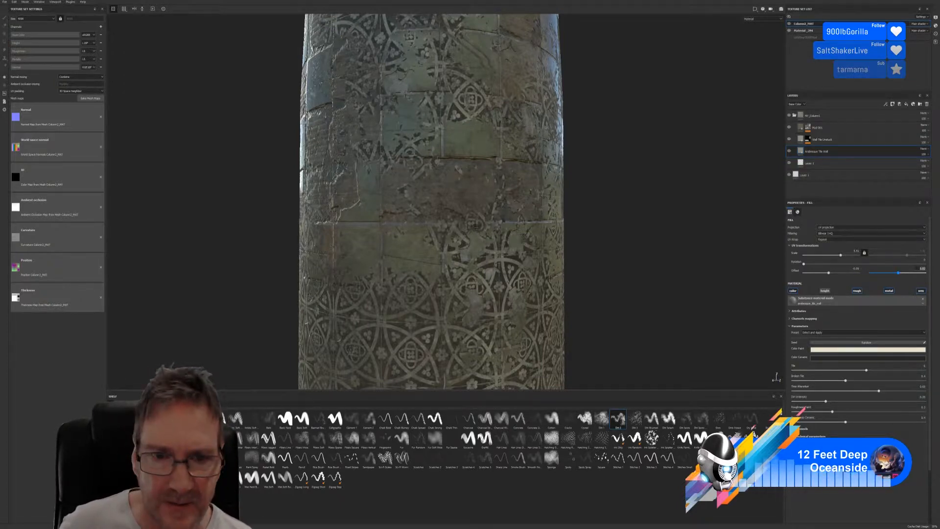
{"action": "type", "text": "0.00"}
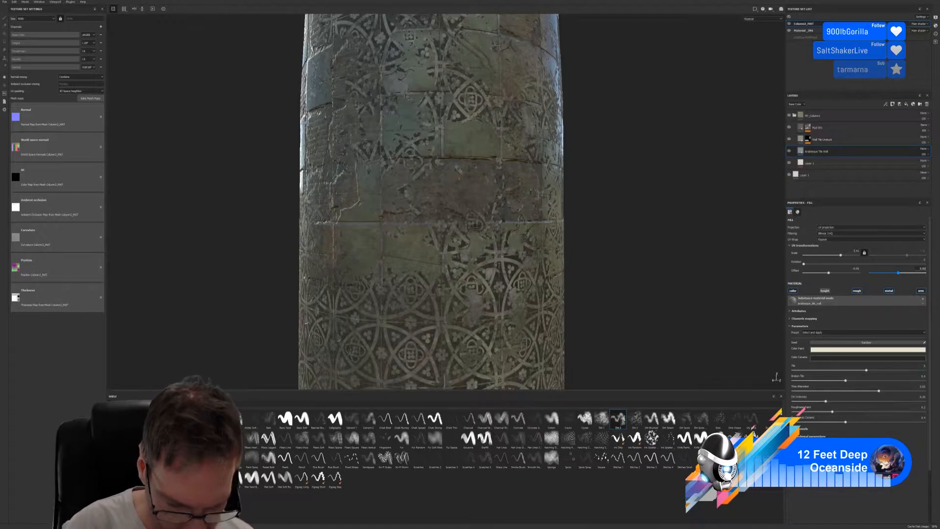
{"action": "type", "text": "2"}
{"action": "key", "text": "Return"}
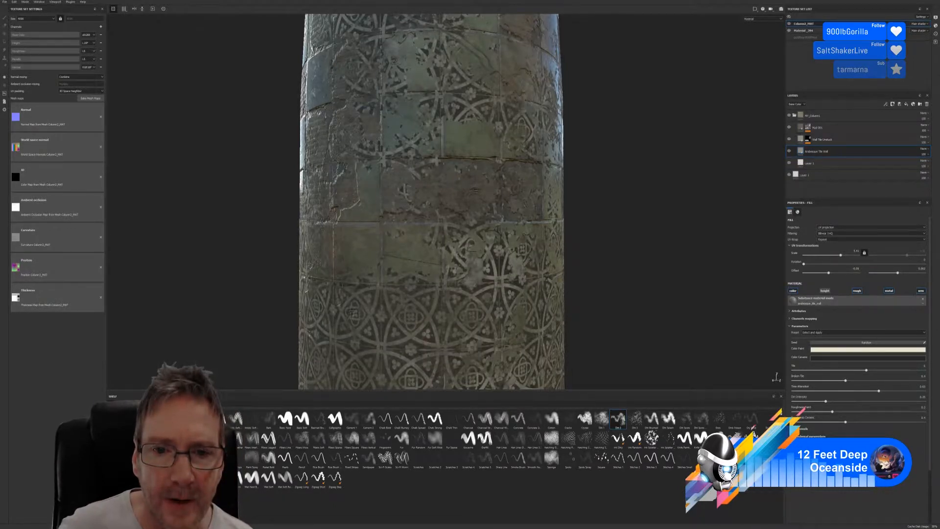
Examine all sides of the column to judge how the offset arabesque pattern lines up with the square wall tiles.
{"action": "scroll", "coordinate": [544, 218], "scroll_direction": "down", "scroll_amount": 1}
{"action": "scroll", "coordinate": [522, 184], "scroll_direction": "down", "scroll_amount": 1}
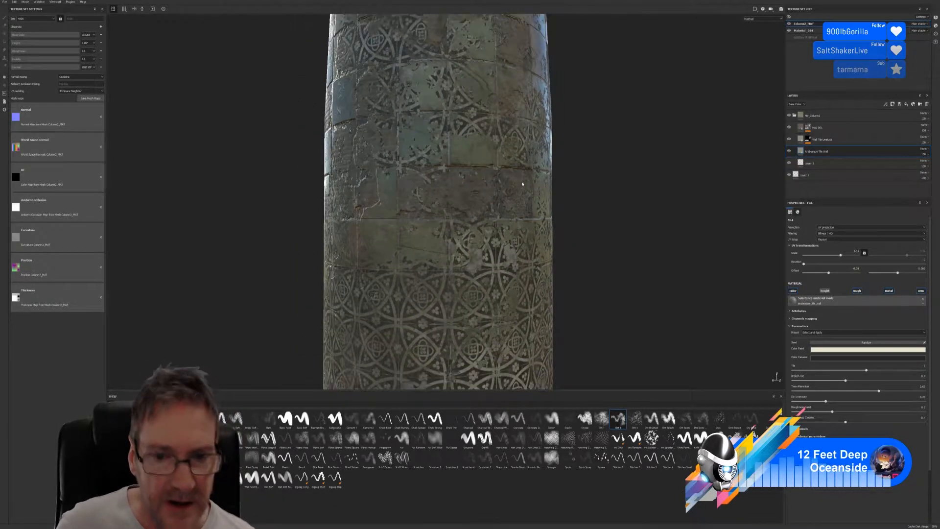
{"action": "middle_click_drag", "start_coordinate": [534, 140], "coordinate": [549, 288], "text": "alt"}
{"action": "left_click_drag", "start_coordinate": [549, 288], "coordinate": [492, 223], "text": "alt"}
{"action": "scroll", "coordinate": [475, 218], "scroll_direction": "down", "scroll_amount": 2}
{"action": "middle_click_drag", "start_coordinate": [514, 362], "coordinate": [561, 226], "text": "alt"}
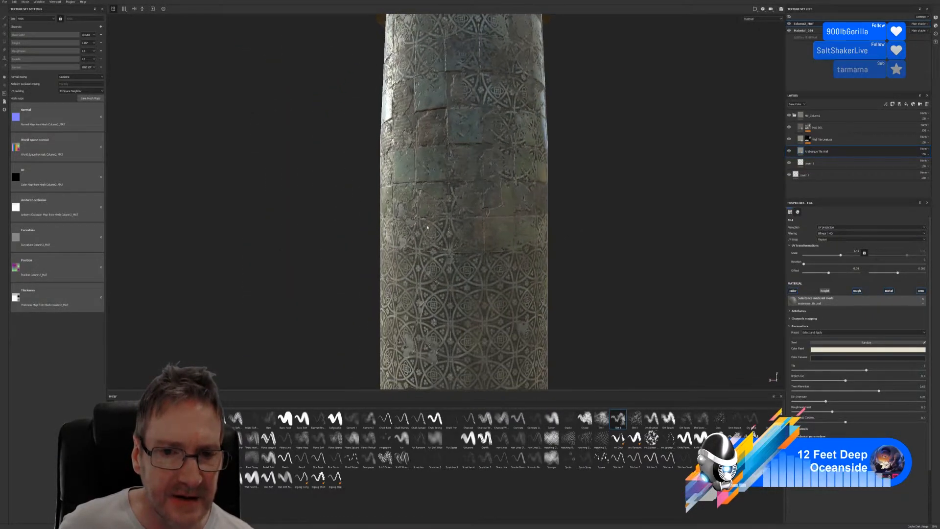
{"action": "left_click_drag", "start_coordinate": [561, 234], "coordinate": [647, 245], "text": "alt"}
{"action": "left_click_drag", "start_coordinate": [477, 195], "coordinate": [244, 207], "text": "alt"}
{"action": "left_click_drag", "start_coordinate": [508, 242], "coordinate": [314, 235], "text": "alt"}
{"action": "middle_click_drag", "start_coordinate": [538, 240], "coordinate": [328, 232], "text": "alt"}
{"action": "left_click_drag", "start_coordinate": [329, 232], "coordinate": [162, 230], "text": "alt"}
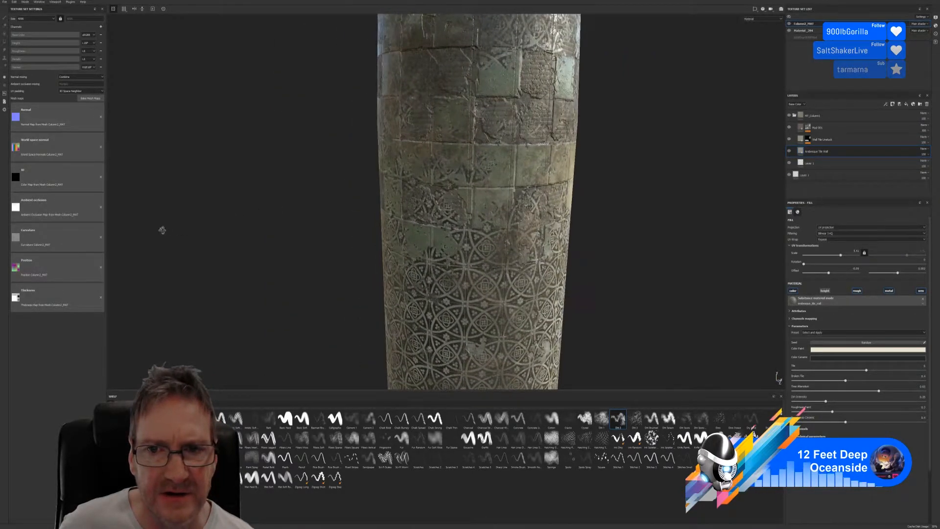
{"action": "middle_click_drag", "start_coordinate": [508, 151], "coordinate": [457, 158], "text": "alt"}
{"action": "scroll", "coordinate": [457, 158], "scroll_direction": "down", "scroll_amount": 5}
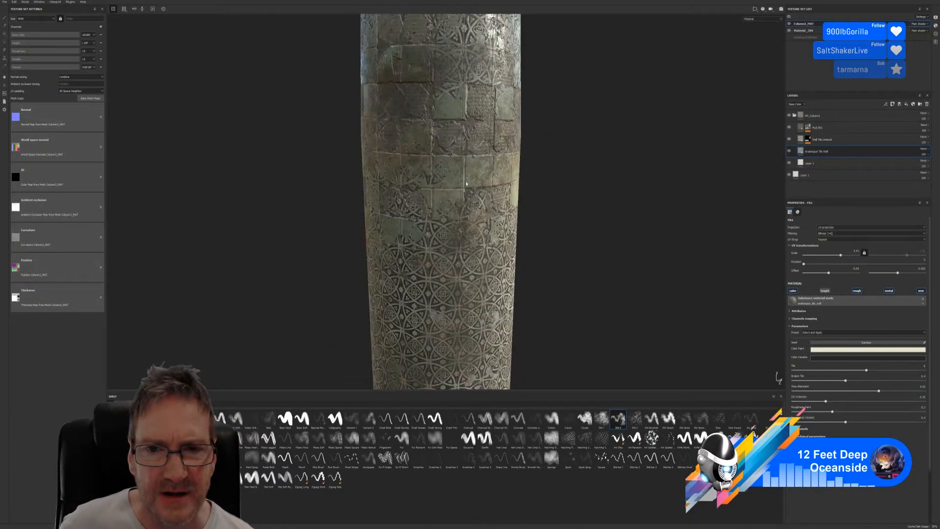
Examine the upper shaft and gold rim from several sides, checking how the square tiles meet the arabesque pattern.
{"action": "left_click_drag", "start_coordinate": [517, 235], "coordinate": [342, 232], "text": "alt"}
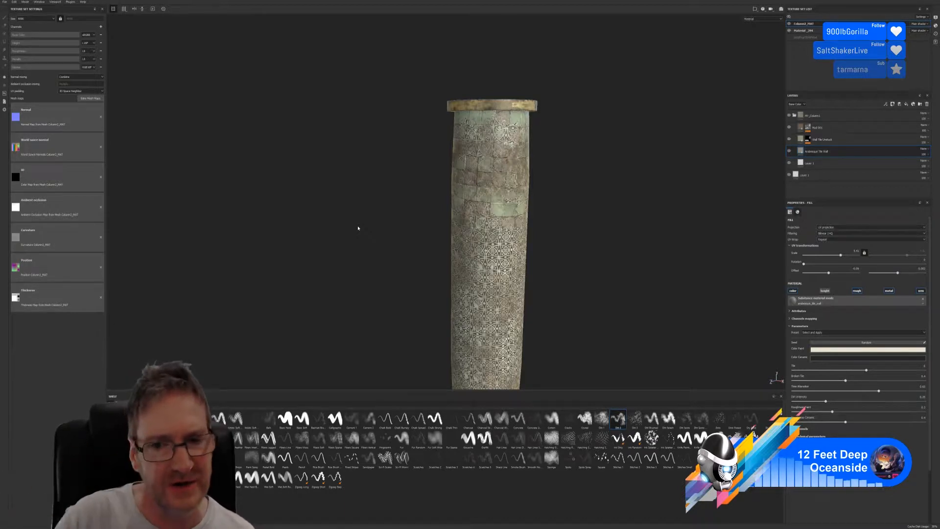
{"action": "left_click_drag", "start_coordinate": [368, 252], "coordinate": [462, 236], "text": "alt"}
{"action": "scroll", "coordinate": [543, 203], "scroll_direction": "up", "scroll_amount": 2}
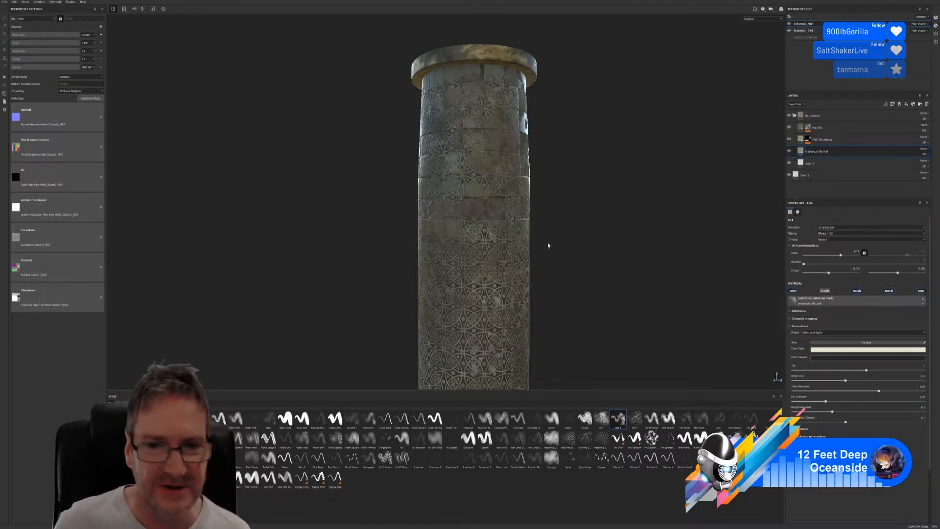
{"action": "left_click_drag", "start_coordinate": [558, 168], "coordinate": [494, 230], "text": "alt"}
{"action": "scroll", "coordinate": [497, 233], "scroll_direction": "down", "scroll_amount": 1}
{"action": "middle_click_drag", "start_coordinate": [591, 242], "coordinate": [550, 181], "text": "alt"}
{"action": "left_click_drag", "start_coordinate": [532, 212], "coordinate": [607, 212], "text": "alt"}
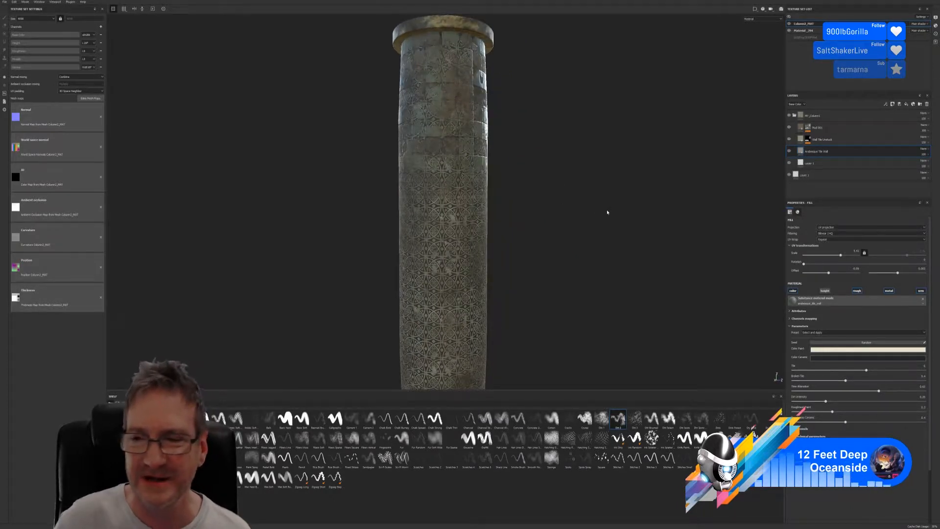
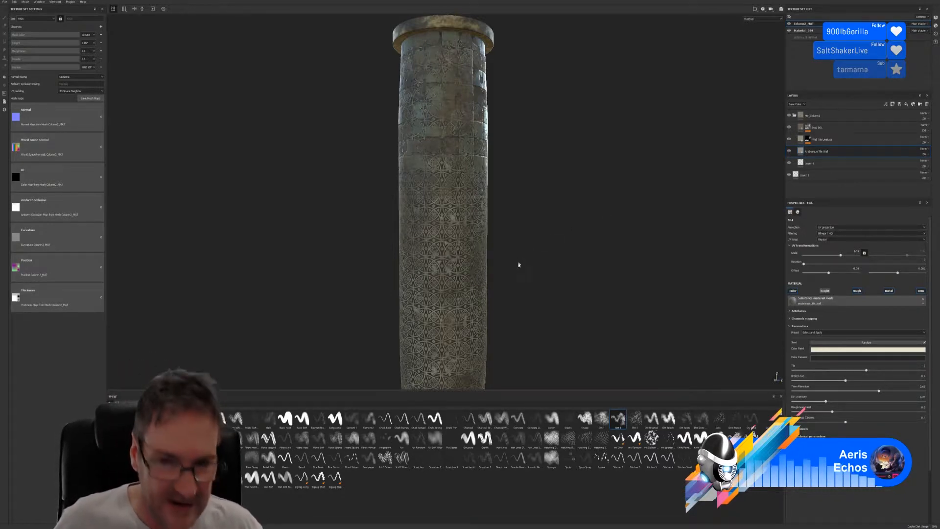
Inspect the column from its rim down to its base to judge the overall wear and tile transition.
{"action": "middle_click_drag", "start_coordinate": [516, 262], "coordinate": [531, 172]}
{"action": "left_click_drag", "start_coordinate": [502, 246], "coordinate": [520, 177], "text": "alt"}
{"action": "scroll", "coordinate": [536, 168], "scroll_direction": "up", "scroll_amount": 1}
{"action": "left_click_drag", "start_coordinate": [535, 105], "coordinate": [535, 148], "text": "alt"}
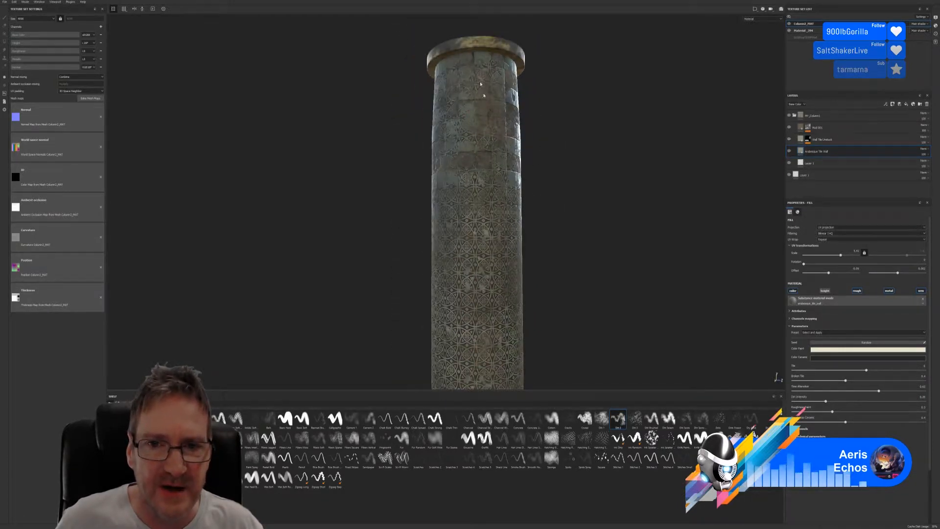
{"action": "left_click_drag", "start_coordinate": [573, 260], "coordinate": [601, 266], "text": "alt"}
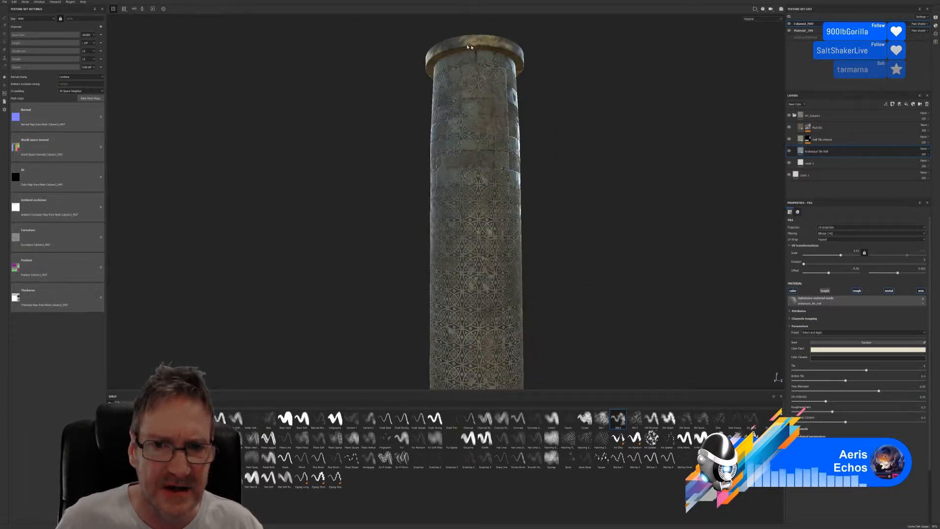
{"action": "left_click_drag", "start_coordinate": [508, 264], "coordinate": [551, 196], "text": "alt"}
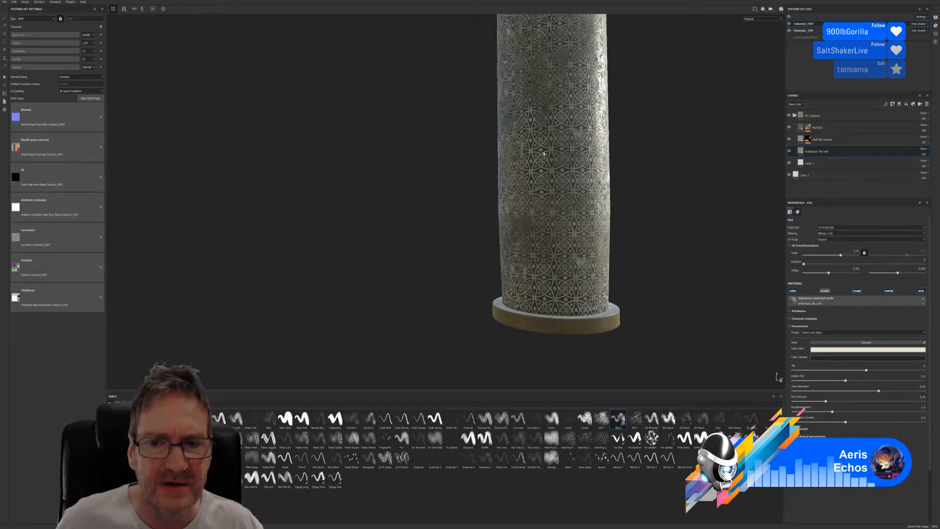
{"action": "left_click_drag", "start_coordinate": [543, 154], "coordinate": [527, 186], "text": "alt"}
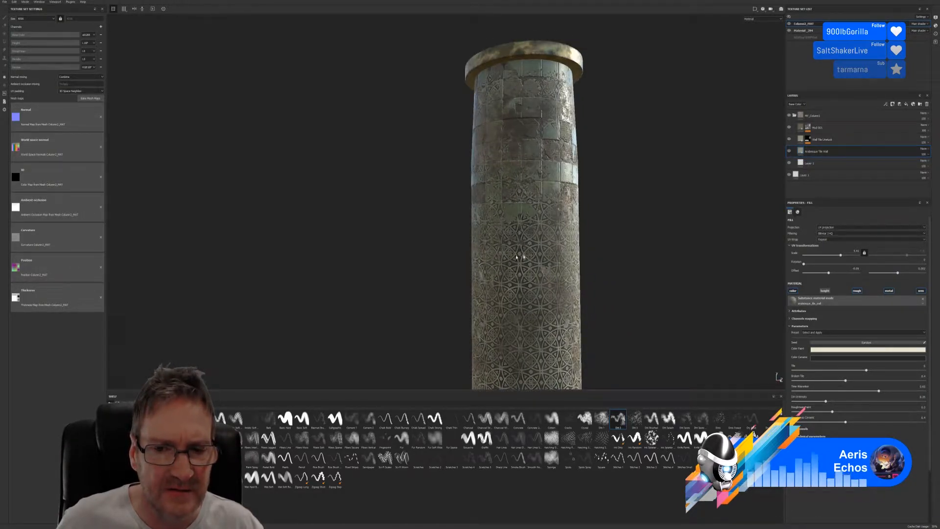
{"action": "scroll", "coordinate": [502, 269], "scroll_direction": "up", "scroll_amount": 3}
{"action": "scroll", "coordinate": [502, 269], "scroll_direction": "down", "scroll_amount": 2}
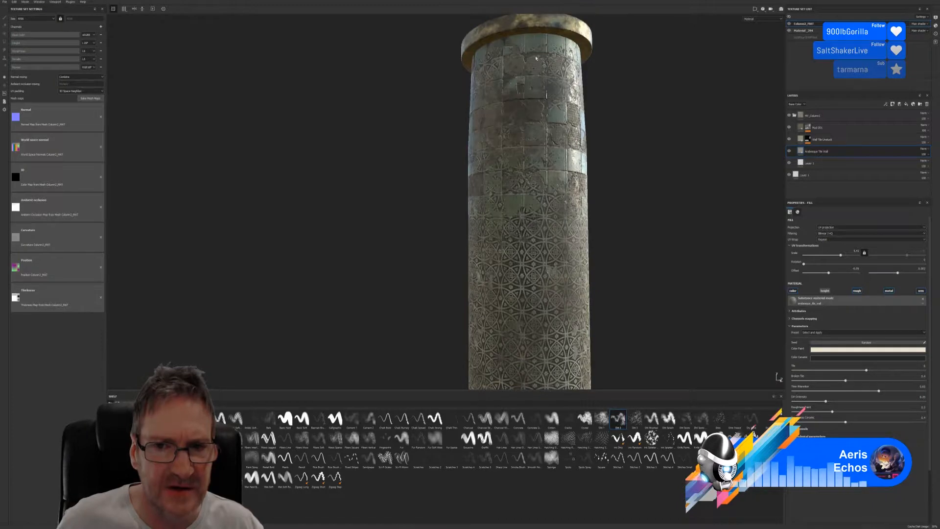
Compare the lower shaft with the arabesque tile layer hidden and shown.
{"action": "middle_click_drag", "start_coordinate": [621, 230], "coordinate": [627, 100], "text": "alt"}
{"action": "middle_click_drag", "start_coordinate": [618, 254], "coordinate": [593, 113], "text": "alt"}
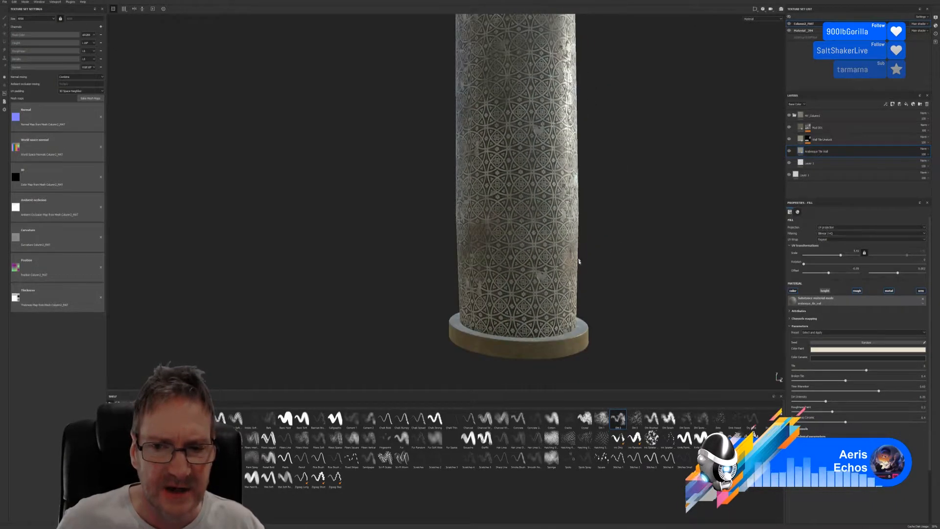
{"action": "left_click", "coordinate": [789, 152]}
{"action": "left_click", "coordinate": [789, 151]}
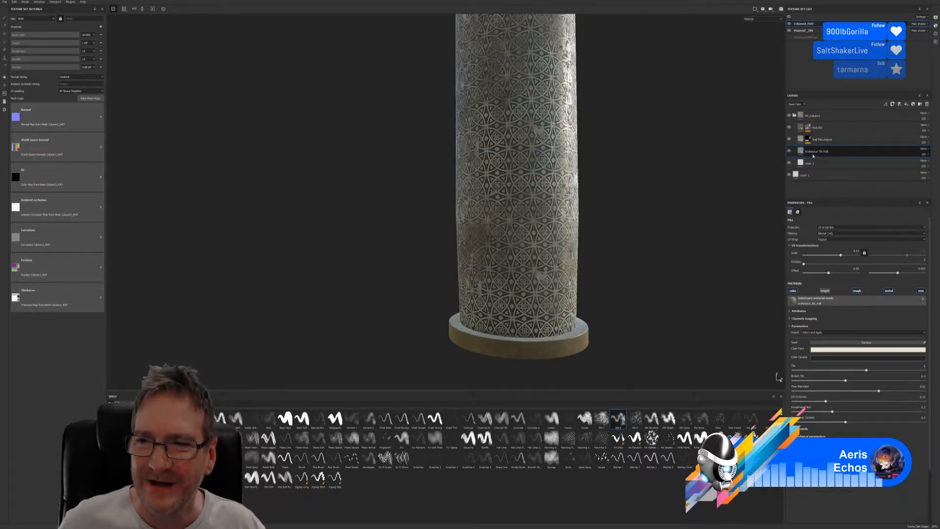
Add a paint effect to the arabesque tile layer's content.
{"action": "right_click", "coordinate": [835, 154]}
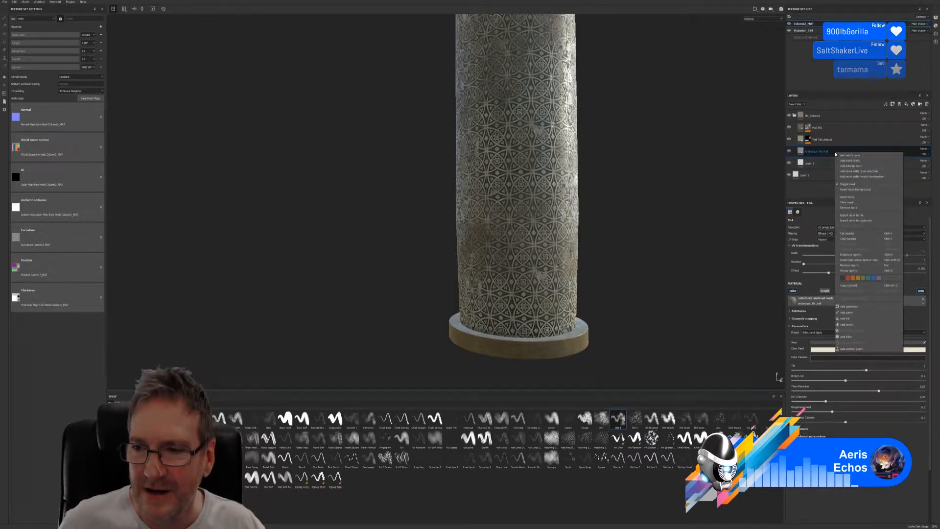
{"action": "left_click", "coordinate": [851, 314]}
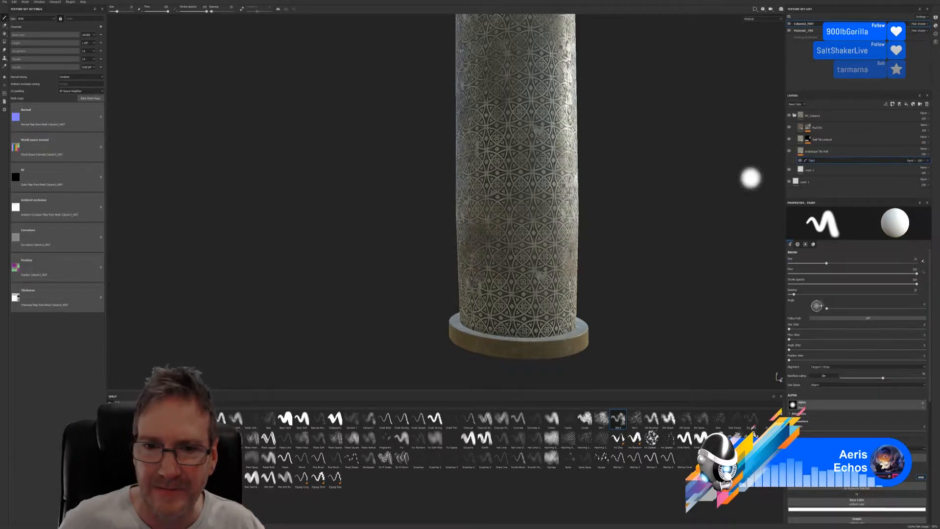
{"action": "mouse_move", "coordinate": [619, 179]}
{"action": "middle_mouse_down", "text": "alt"}
{"action": "mouse_move", "coordinate": [583, 240]}
{"action": "mouse_move", "coordinate": [609, 149]}
{"action": "middle_mouse_up", "text": "alt"}
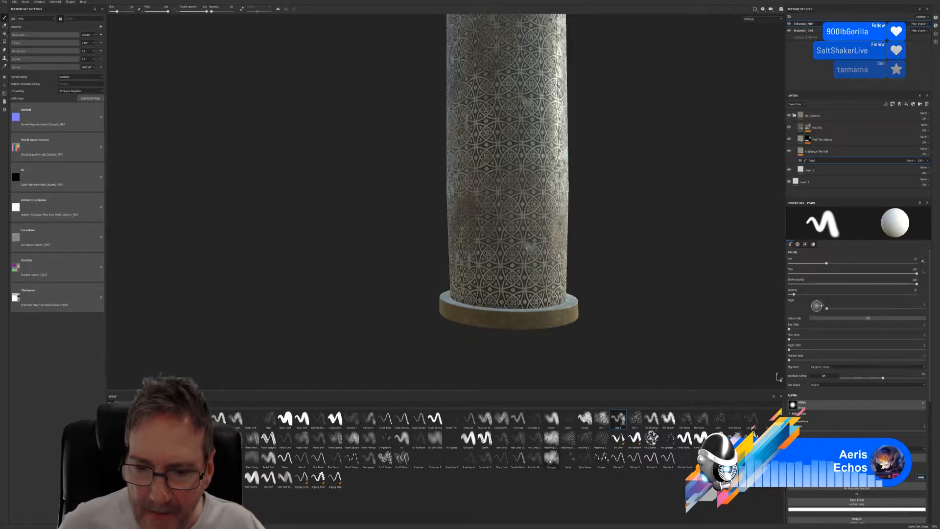
Try the Dirt 3 brush on the tiles just above the column's base and undo the strokes.
{"action": "mouse_move", "coordinate": [550, 461]}
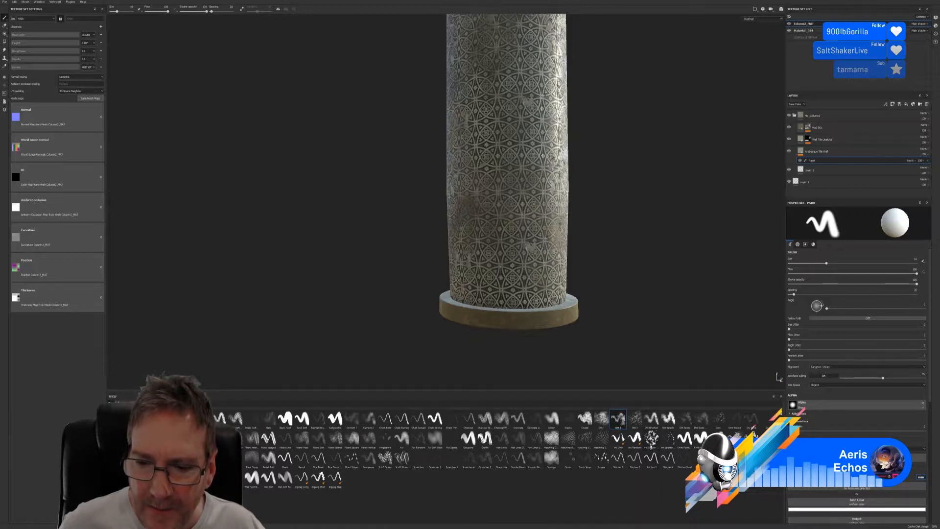
{"action": "mouse_move", "coordinate": [652, 438]}
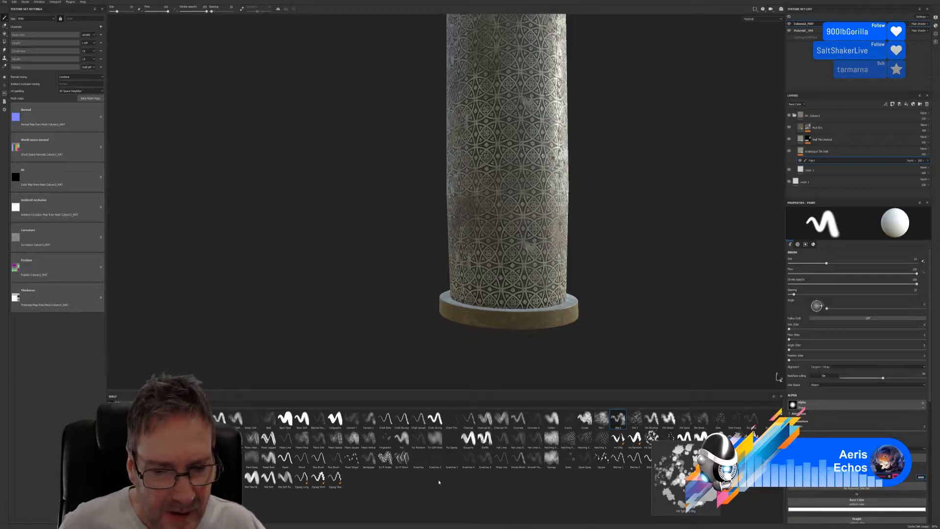
{"action": "mouse_move", "coordinate": [440, 440]}
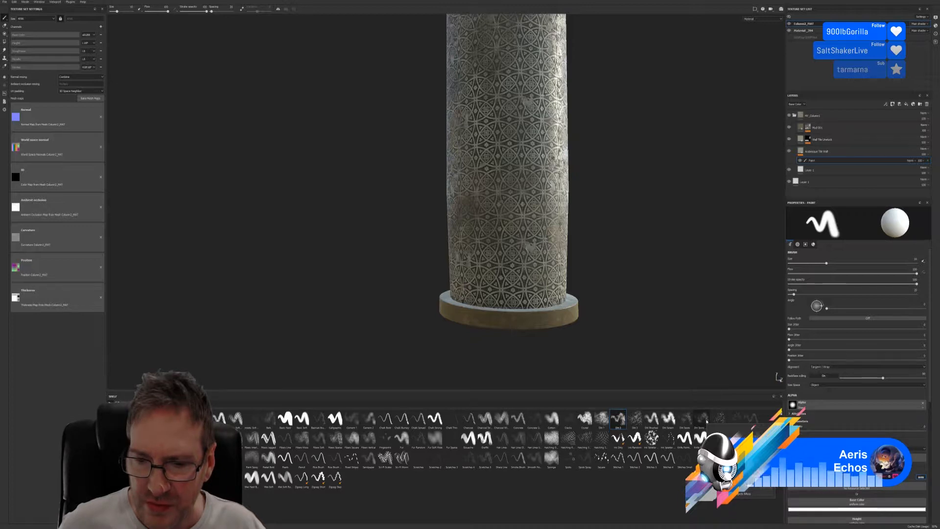
{"action": "mouse_move", "coordinate": [634, 424]}
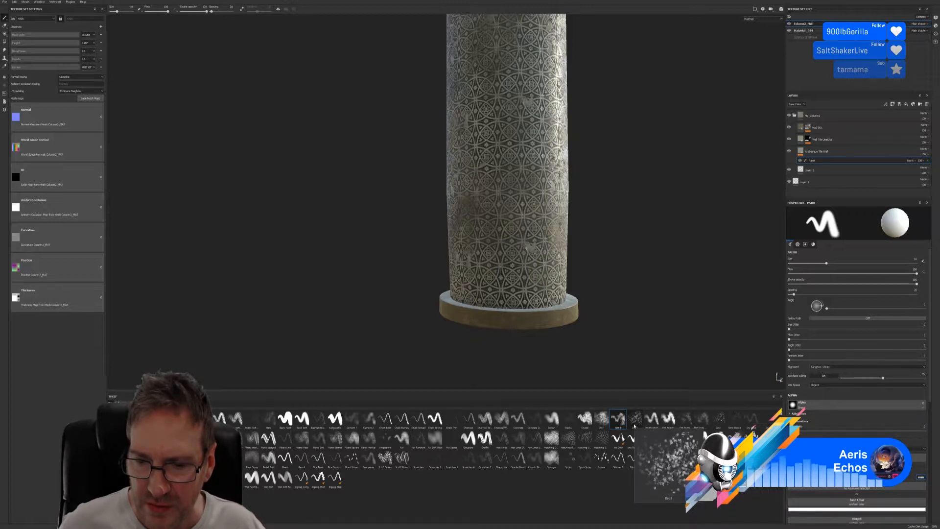
{"action": "left_click", "coordinate": [634, 422]}
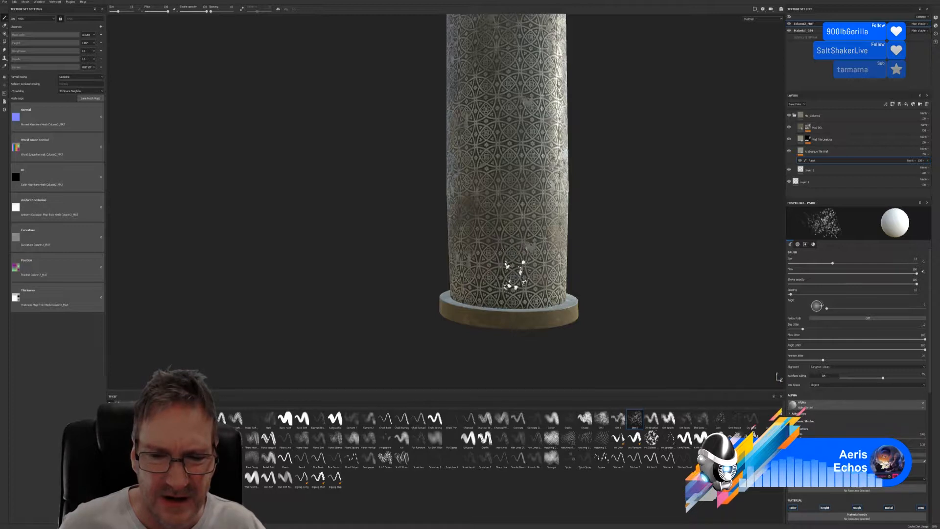
{"action": "scroll", "coordinate": [509, 277], "scroll_direction": "up", "scroll_amount": 4}
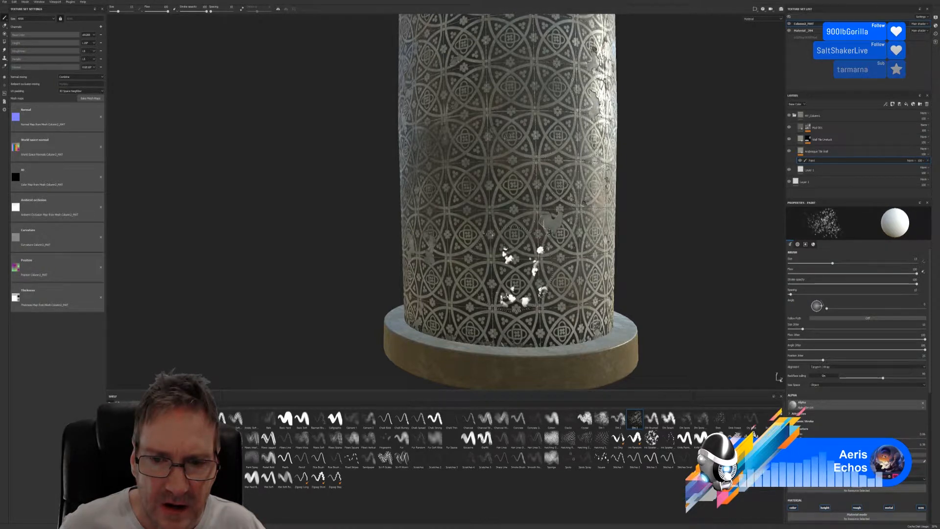
{"action": "mouse_move", "coordinate": [521, 277]}
{"action": "left_mouse_down"}
{"action": "mouse_move", "coordinate": [504, 277]}
{"action": "mouse_move", "coordinate": [518, 294]}
{"action": "mouse_move", "coordinate": [529, 274]}
{"action": "mouse_move", "coordinate": [514, 284]}
{"action": "mouse_move", "coordinate": [514, 323]}
{"action": "mouse_move", "coordinate": [489, 279]}
{"action": "mouse_move", "coordinate": [519, 271]}
{"action": "left_mouse_up"}
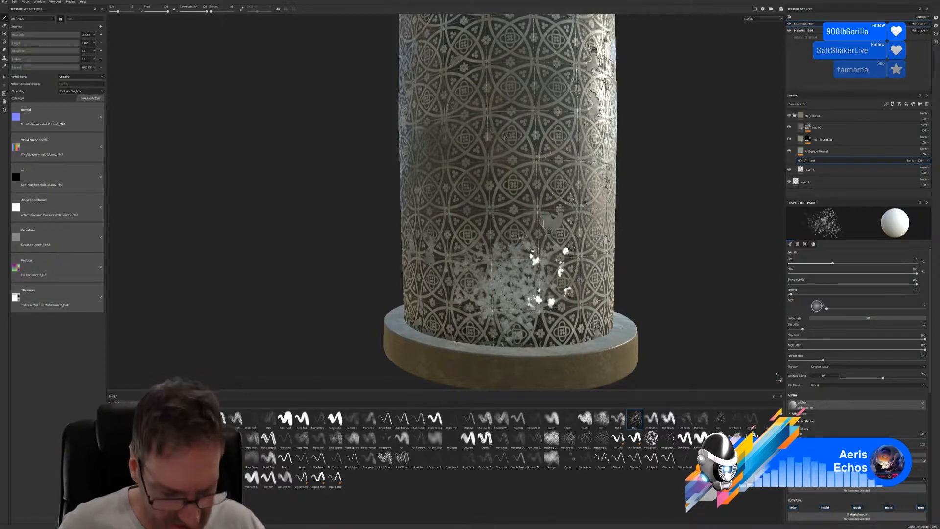
{"action": "key", "text": "ctrl+z"}
{"action": "key", "text": "ctrl+z"}
{"action": "key", "text": "ctrl+z"}
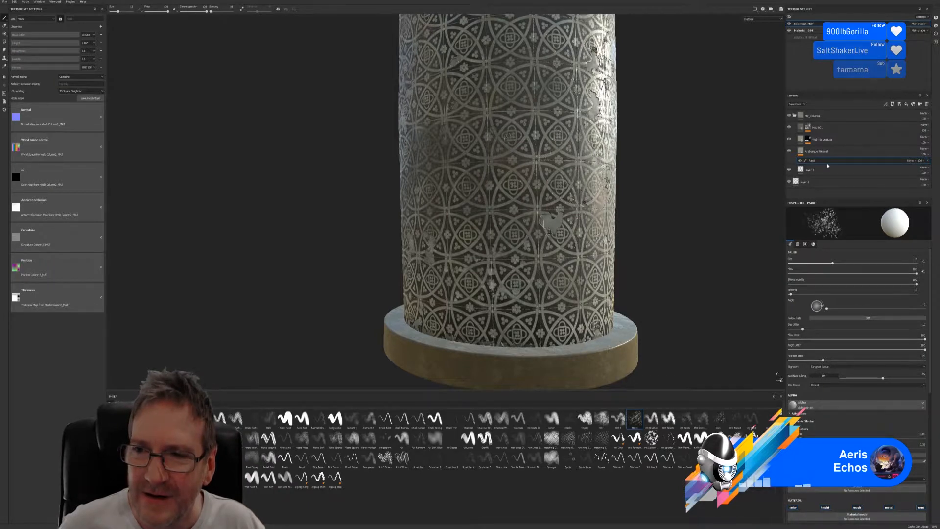
Remove the paint effect from the arabesque tile layer and reselect that layer.
{"action": "right_click", "coordinate": [810, 165]}
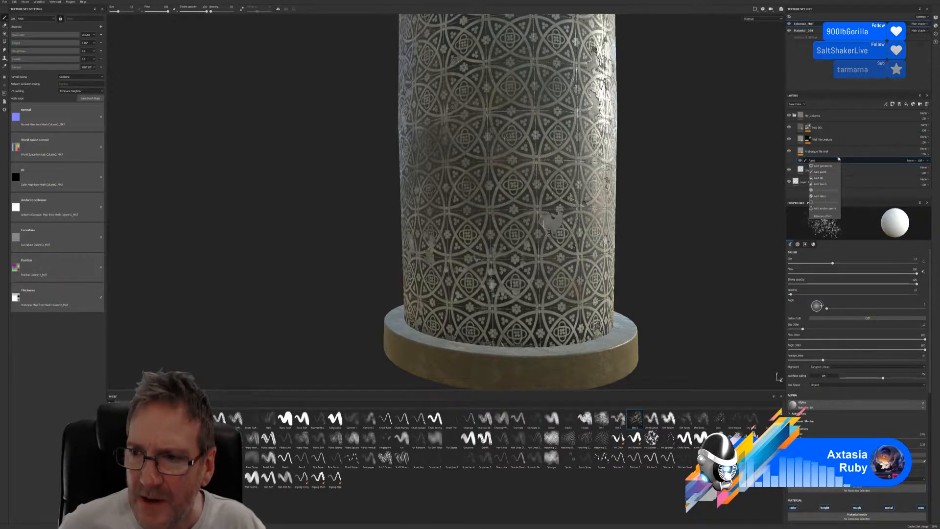
{"action": "left_click", "coordinate": [857, 161]}
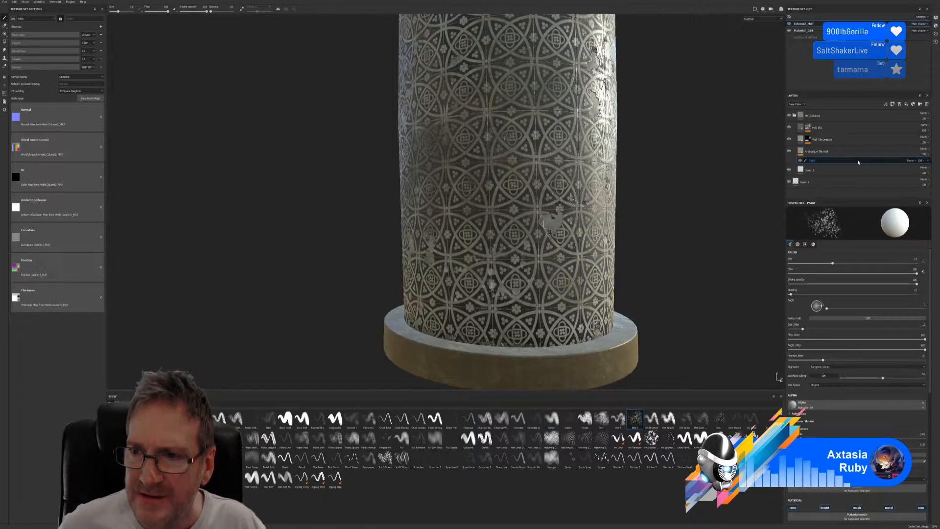
{"action": "right_click", "coordinate": [821, 162]}
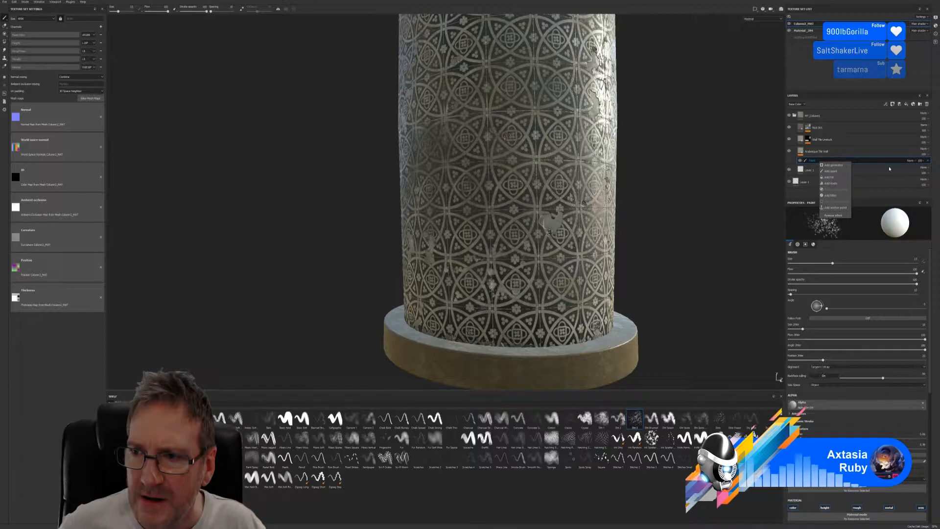
{"action": "left_click", "coordinate": [833, 215]}
{"action": "left_click", "coordinate": [807, 152]}
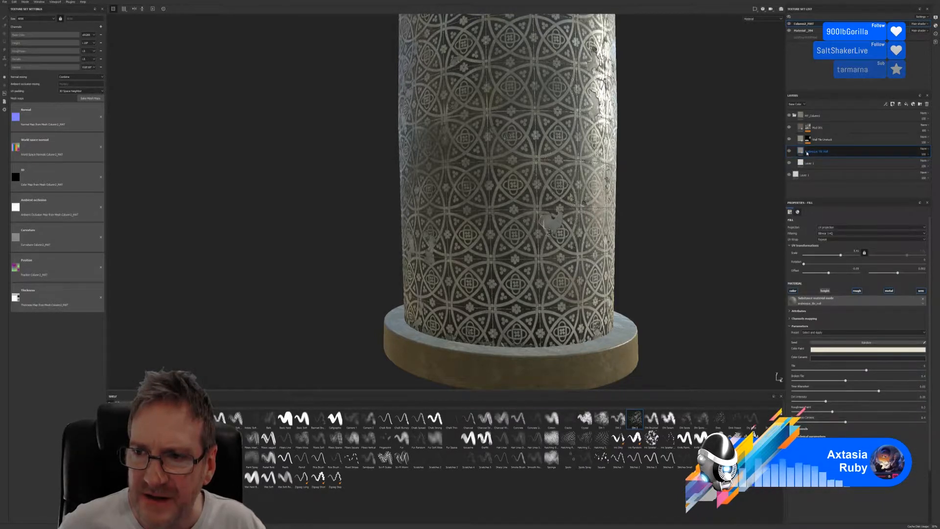
{"action": "right_click", "coordinate": [839, 154]}
{"action": "left_click", "coordinate": [835, 153]}
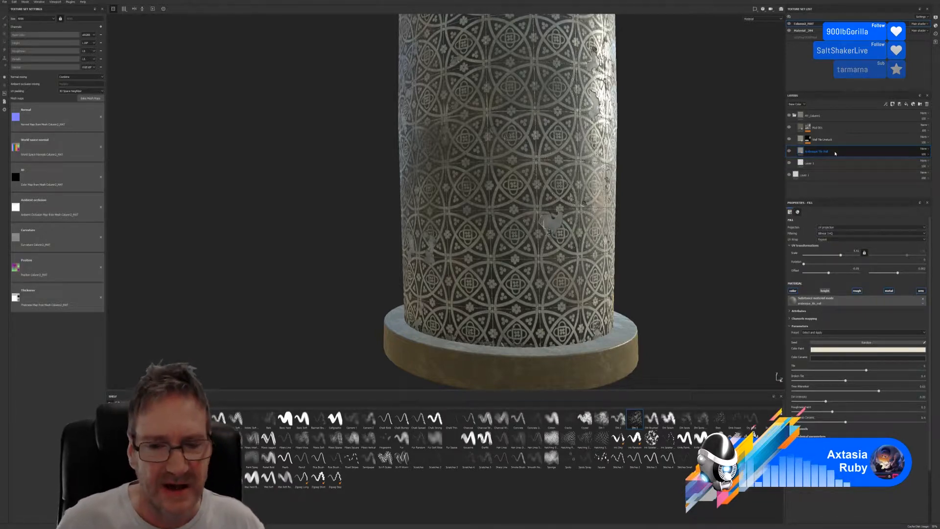
Add a white mask to the arabesque tile layer.
{"action": "scroll", "coordinate": [617, 193], "scroll_direction": "down", "scroll_amount": 6}
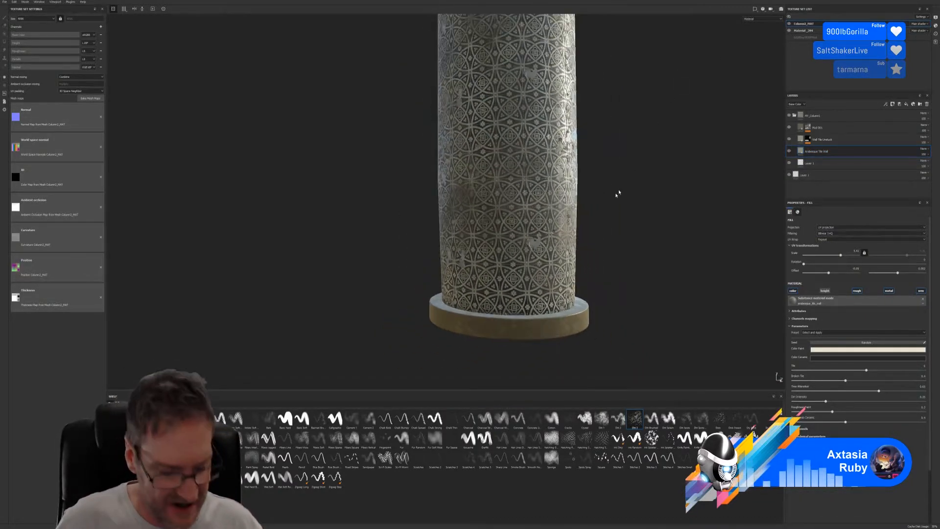
{"action": "middle_click_drag", "start_coordinate": [594, 111], "coordinate": [569, 132], "text": "alt"}
{"action": "middle_click_drag", "start_coordinate": [558, 243], "coordinate": [577, 131], "text": "alt"}
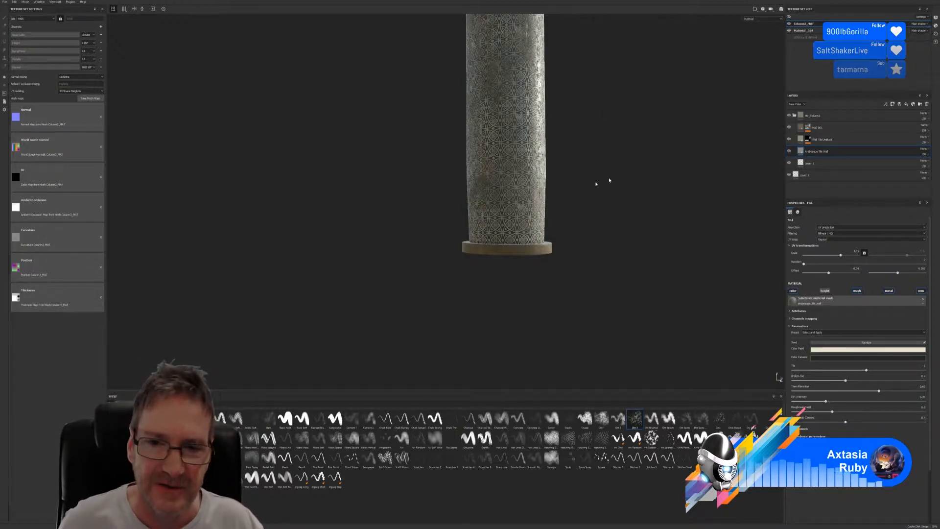
{"action": "scroll", "coordinate": [520, 213], "scroll_direction": "up", "scroll_amount": 3}
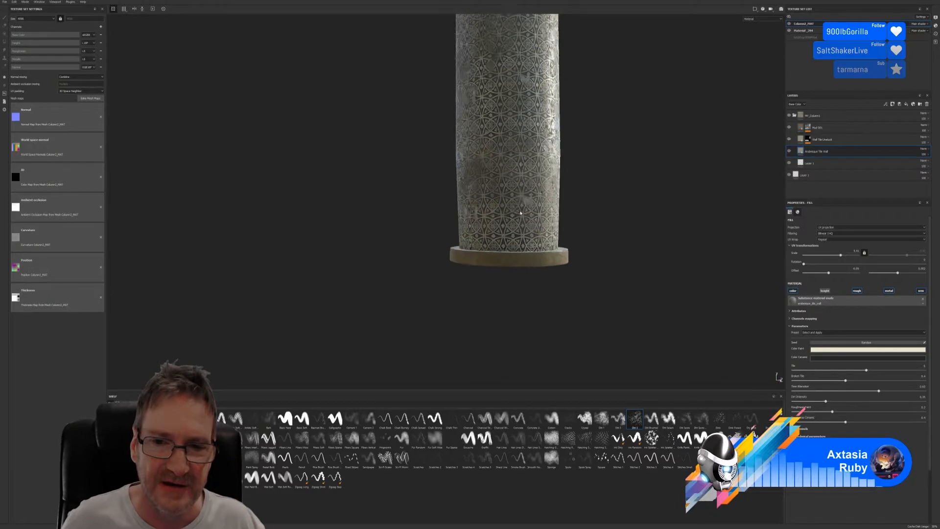
{"action": "scroll", "coordinate": [520, 213], "scroll_direction": "up", "scroll_amount": 4}
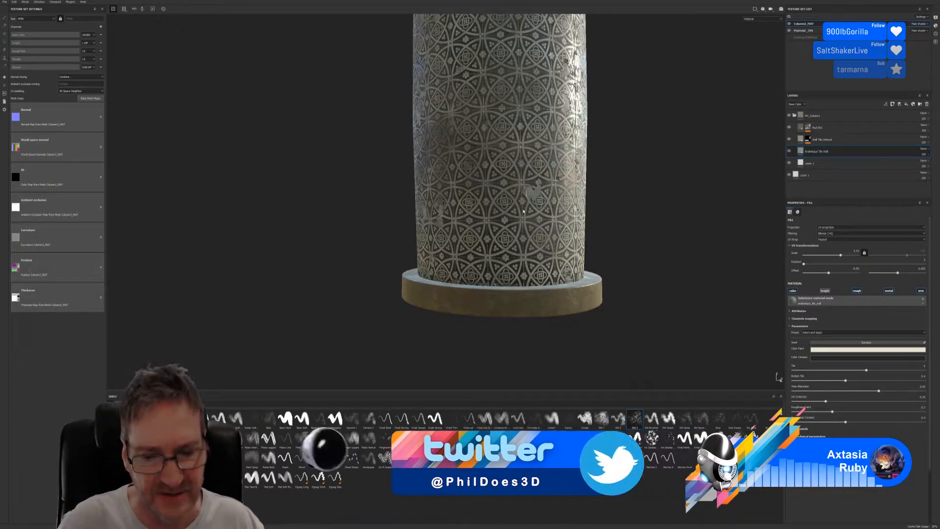
{"action": "right_click", "coordinate": [816, 152]}
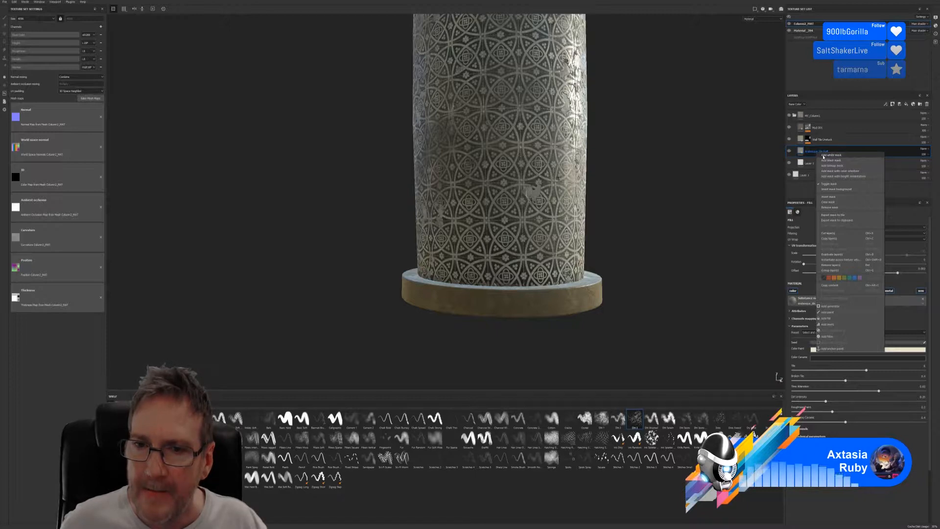
{"action": "left_click", "coordinate": [823, 156]}
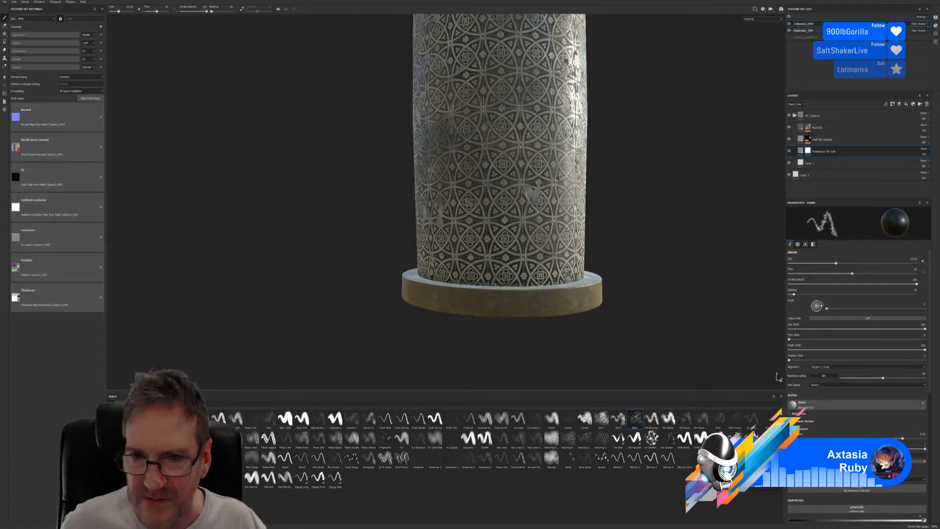
Try the Dirt 2 brush on the arabesque tile layer's mask just above the column's base and remove that mask.
{"action": "scroll", "coordinate": [620, 220], "scroll_direction": "down", "scroll_amount": 5}
{"action": "mouse_move", "coordinate": [614, 183]}
{"action": "middle_mouse_down", "text": "alt"}
{"action": "mouse_move", "coordinate": [581, 316]}
{"action": "mouse_move", "coordinate": [579, 244]}
{"action": "mouse_move", "coordinate": [597, 128]}
{"action": "mouse_move", "coordinate": [618, 188]}
{"action": "mouse_move", "coordinate": [633, 294]}
{"action": "mouse_move", "coordinate": [601, 240]}
{"action": "mouse_move", "coordinate": [671, 21]}
{"action": "middle_mouse_up", "text": "alt"}
{"action": "scroll", "coordinate": [529, 200], "scroll_direction": "up", "scroll_amount": 3}
{"action": "middle_click_drag", "start_coordinate": [660, 257], "coordinate": [633, 123], "text": "alt"}
{"action": "middle_click_drag", "start_coordinate": [616, 154], "coordinate": [577, 226], "text": "alt"}
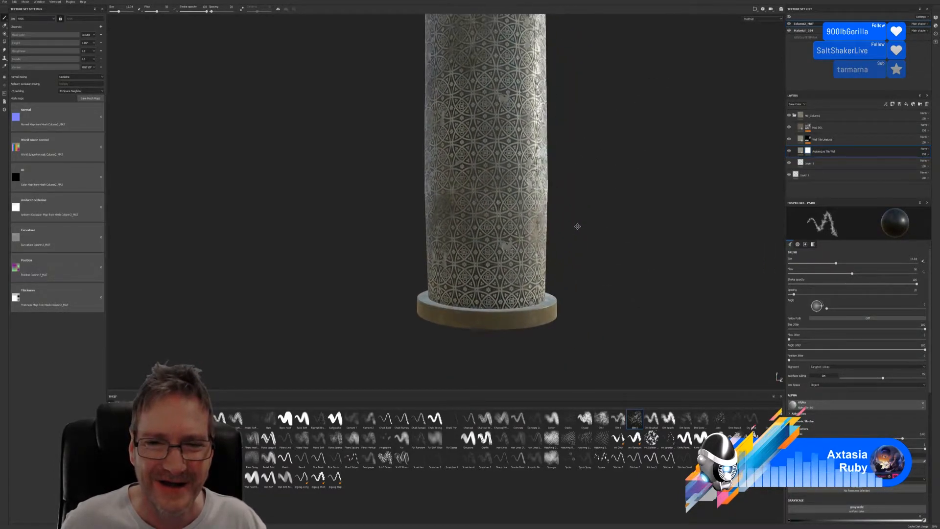
{"action": "scroll", "coordinate": [495, 276], "scroll_direction": "up", "scroll_amount": 3}
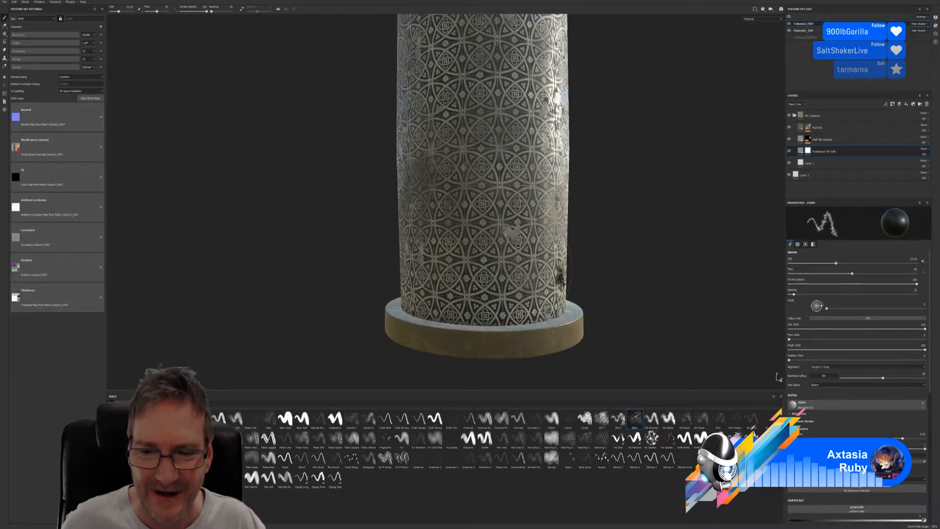
{"action": "left_click", "coordinate": [618, 420]}
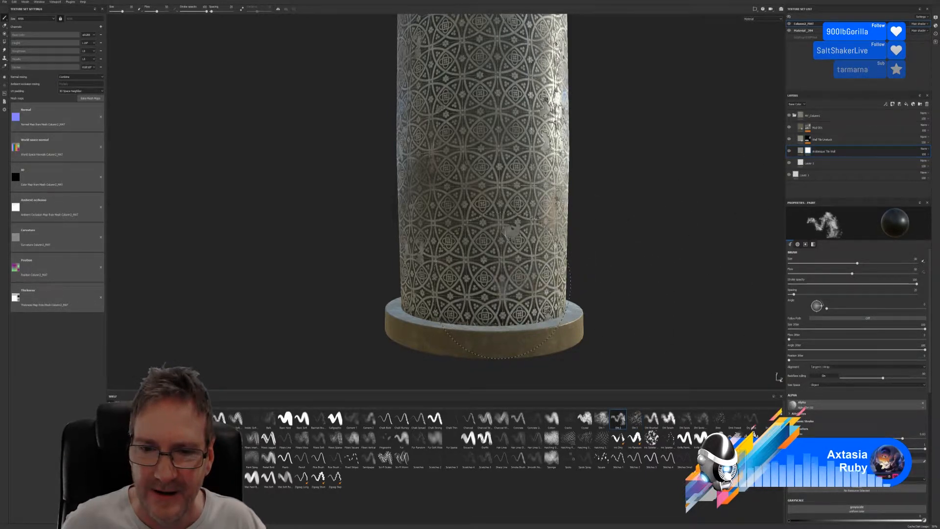
{"action": "mouse_move", "coordinate": [501, 286]}
{"action": "left_mouse_down"}
{"action": "mouse_move", "coordinate": [507, 268]}
{"action": "mouse_move", "coordinate": [506, 295]}
{"action": "left_mouse_up"}
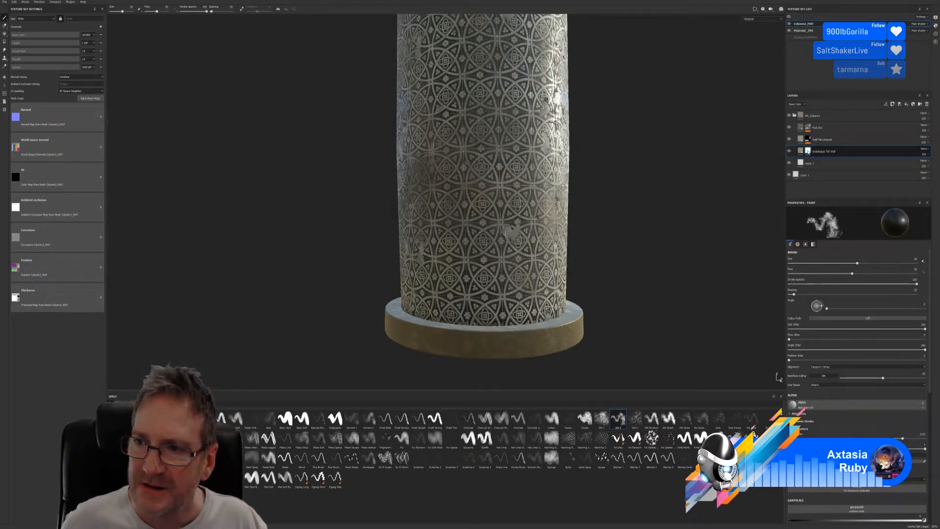
{"action": "right_click", "coordinate": [807, 151]}
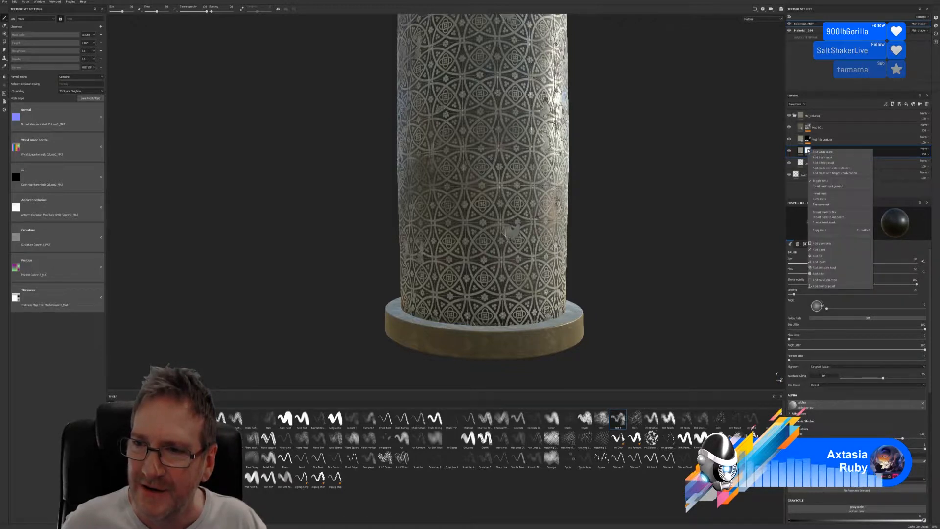
{"action": "left_click", "coordinate": [831, 203]}
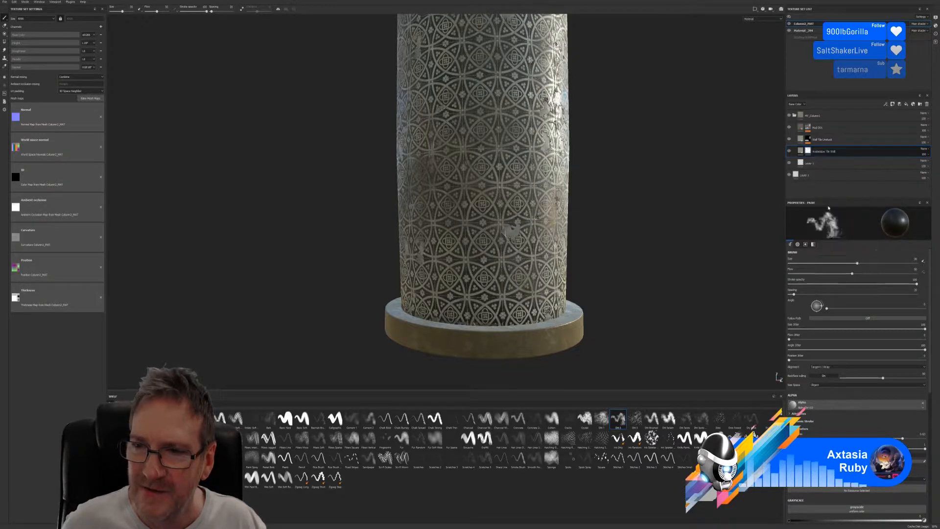
Add a paint effect above the mask builder generator in the mask of the wall tile layer.
{"action": "left_click", "coordinate": [824, 145]}
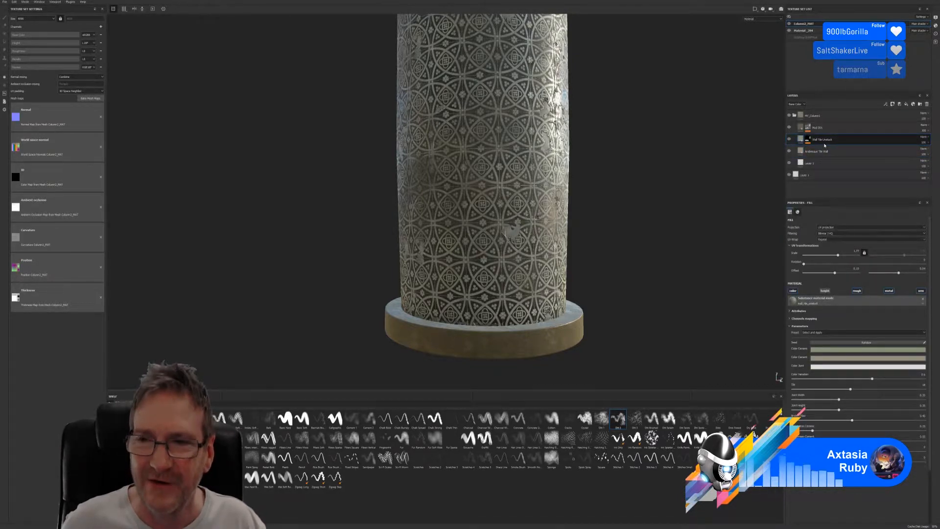
{"action": "left_click", "coordinate": [808, 140]}
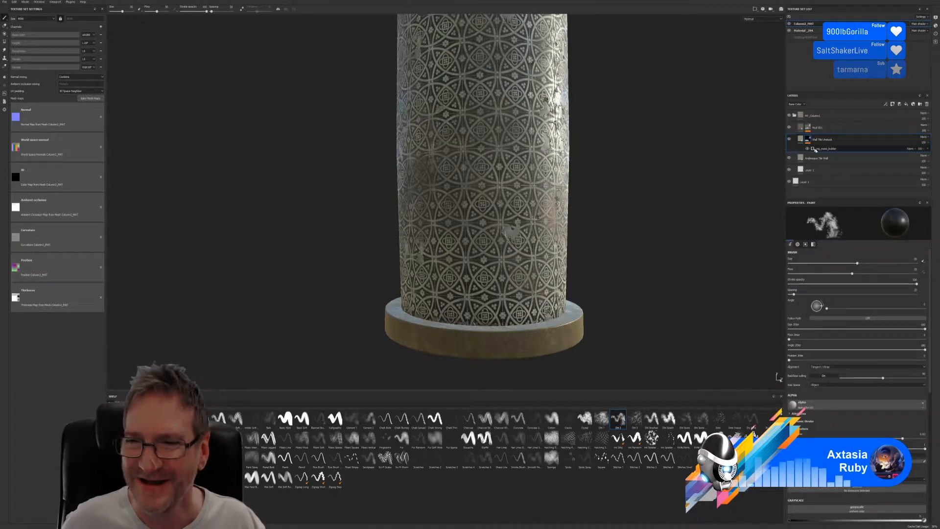
{"action": "left_click", "coordinate": [836, 149]}
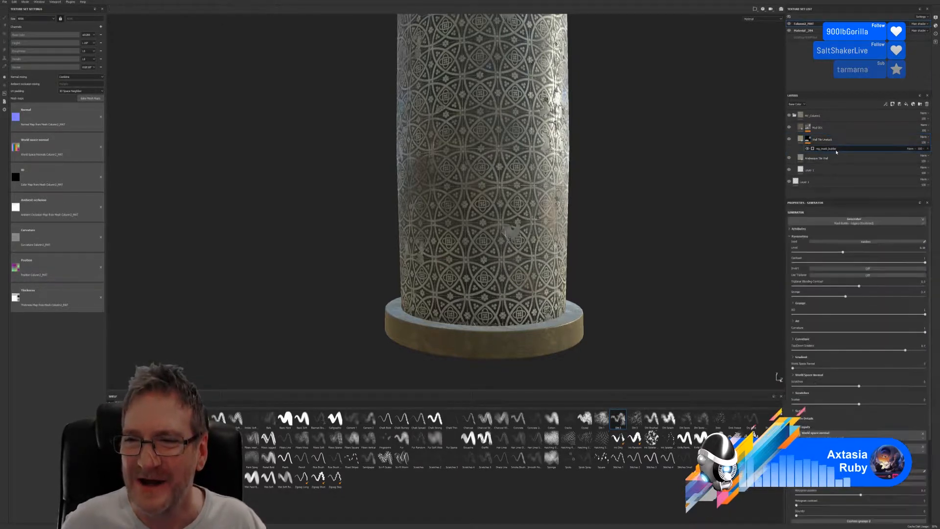
{"action": "right_click", "coordinate": [836, 152]}
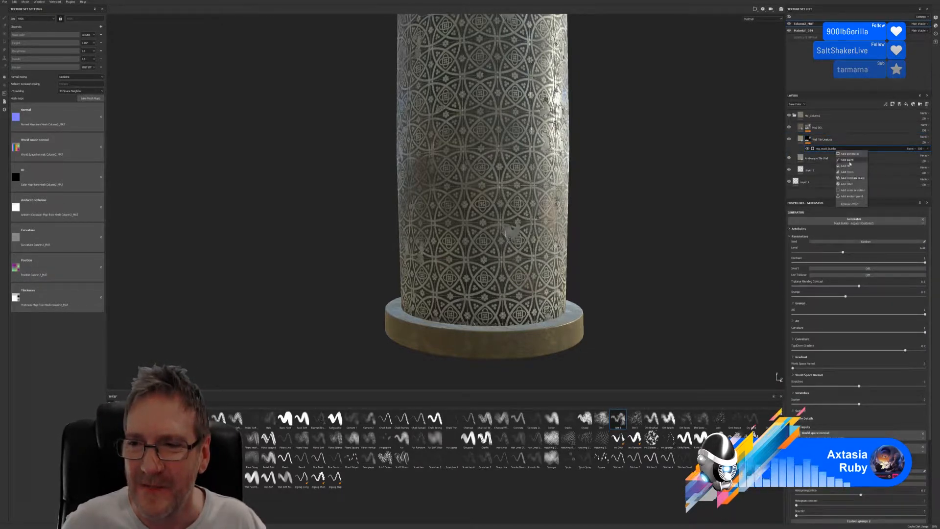
{"action": "left_click", "coordinate": [850, 160]}
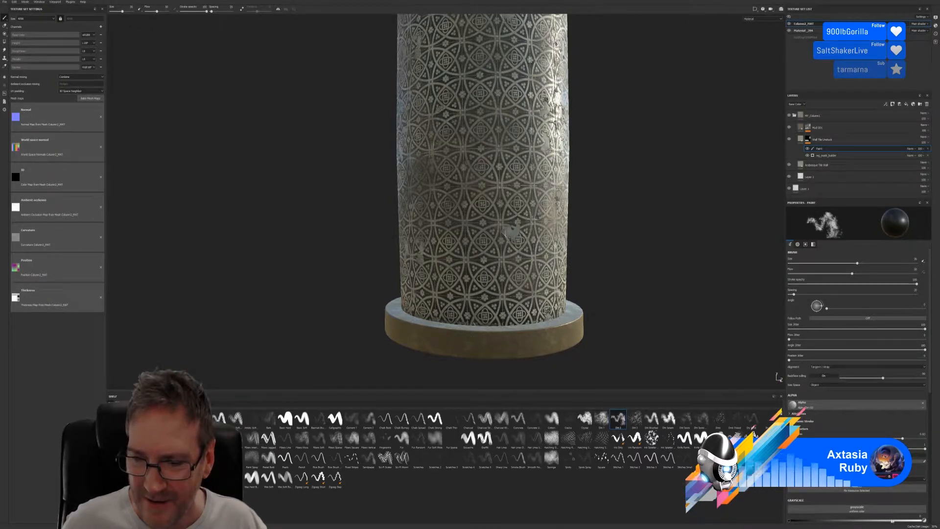
Set the brush's grayscale value to white, try a stroke on the mask above the base, and undo it.
{"action": "left_click_drag", "start_coordinate": [916, 520], "coordinate": [923, 519]}
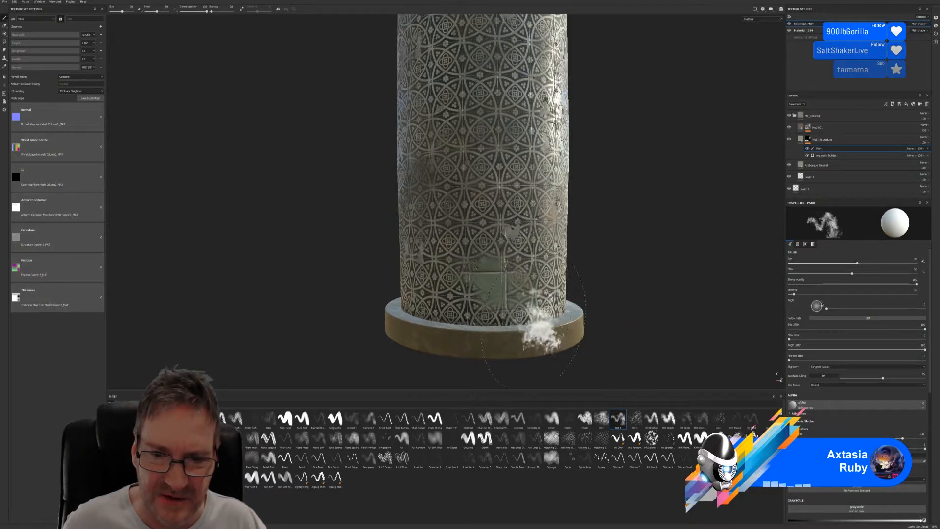
{"action": "scroll", "coordinate": [526, 321], "scroll_direction": "up", "scroll_amount": 3}
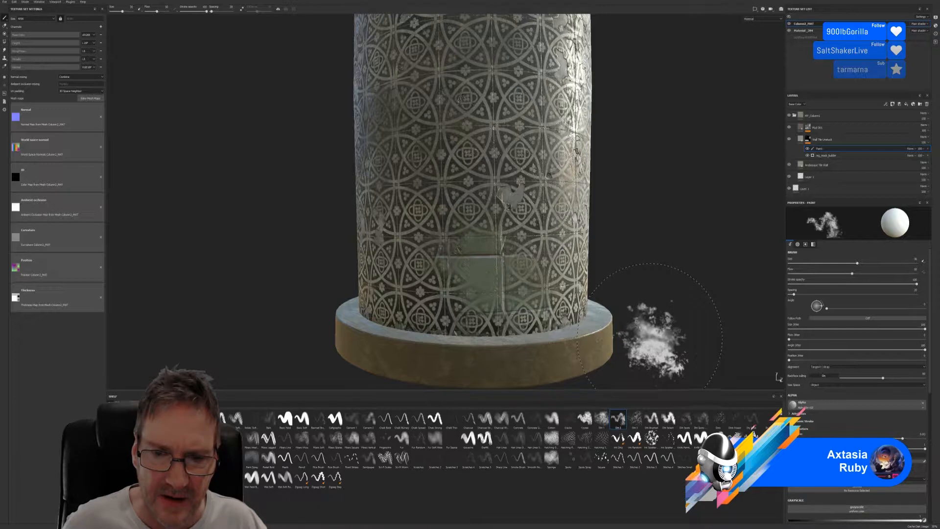
{"action": "scroll", "coordinate": [651, 337], "scroll_direction": "down", "scroll_amount": 1}
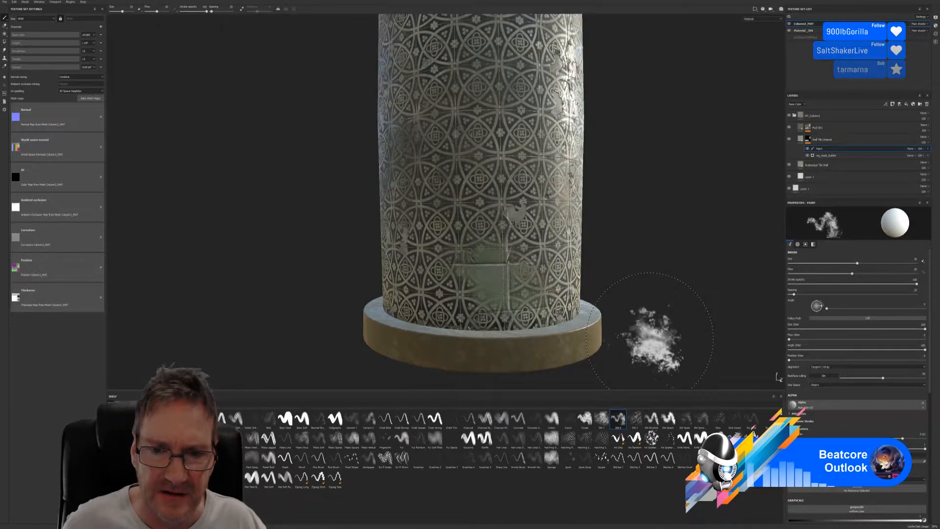
{"action": "key", "text": "ctrl"}
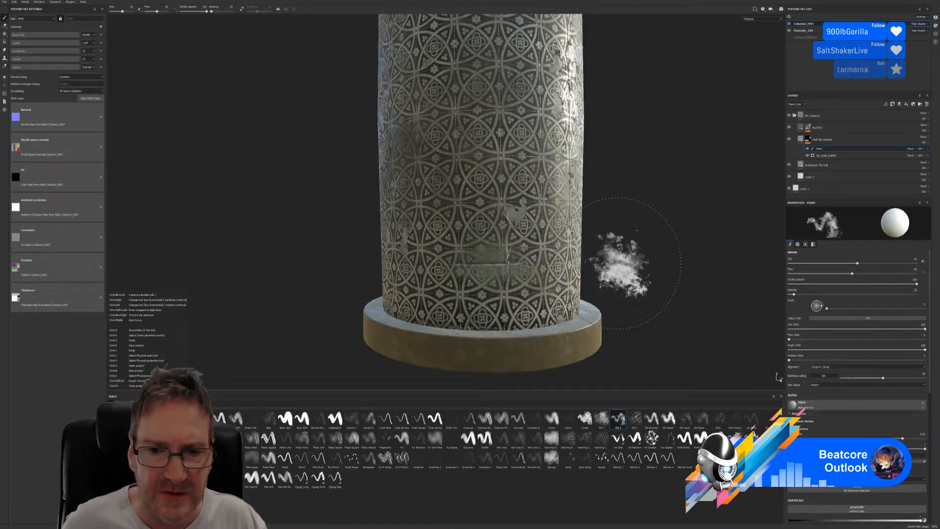
{"action": "key", "text": "ctrl+z"}
{"action": "scroll", "coordinate": [590, 193], "scroll_direction": "down", "scroll_amount": 1}
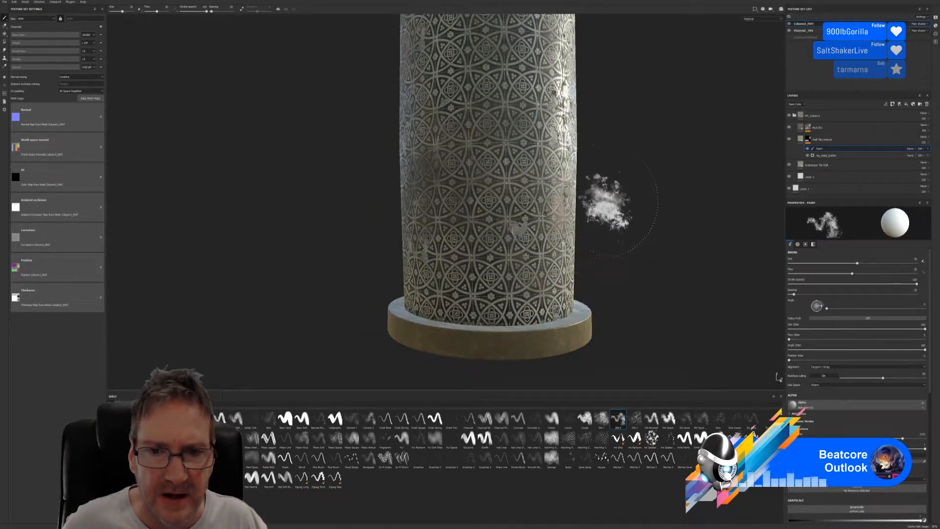
Reduce the brush size and paint a small patch of wall tile into the mask just above the column's base.
{"action": "middle_click_drag", "start_coordinate": [602, 184], "coordinate": [617, 315], "text": "alt"}
{"action": "middle_click_drag", "start_coordinate": [622, 154], "coordinate": [620, 336], "text": "alt"}
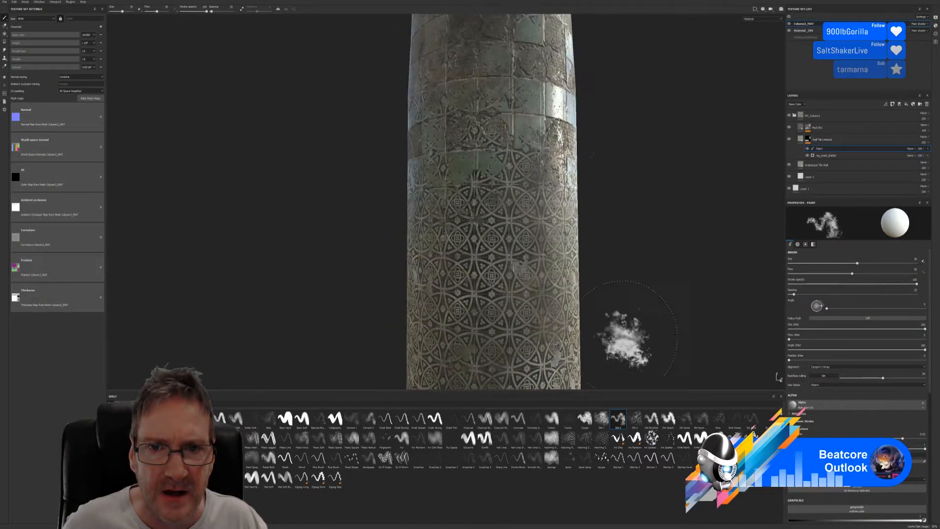
{"action": "middle_click_drag", "start_coordinate": [639, 191], "coordinate": [644, 312], "text": "alt"}
{"action": "mouse_move", "coordinate": [616, 273]}
{"action": "left_mouse_down", "text": "alt"}
{"action": "mouse_move", "coordinate": [598, 268]}
{"action": "mouse_move", "coordinate": [734, 269]}
{"action": "mouse_move", "coordinate": [645, 242]}
{"action": "mouse_move", "coordinate": [613, 300]}
{"action": "mouse_move", "coordinate": [636, 199]}
{"action": "mouse_move", "coordinate": [657, 209]}
{"action": "mouse_move", "coordinate": [638, 204]}
{"action": "mouse_move", "coordinate": [636, 337]}
{"action": "mouse_move", "coordinate": [636, 230]}
{"action": "mouse_move", "coordinate": [646, 254]}
{"action": "left_mouse_up", "text": "alt"}
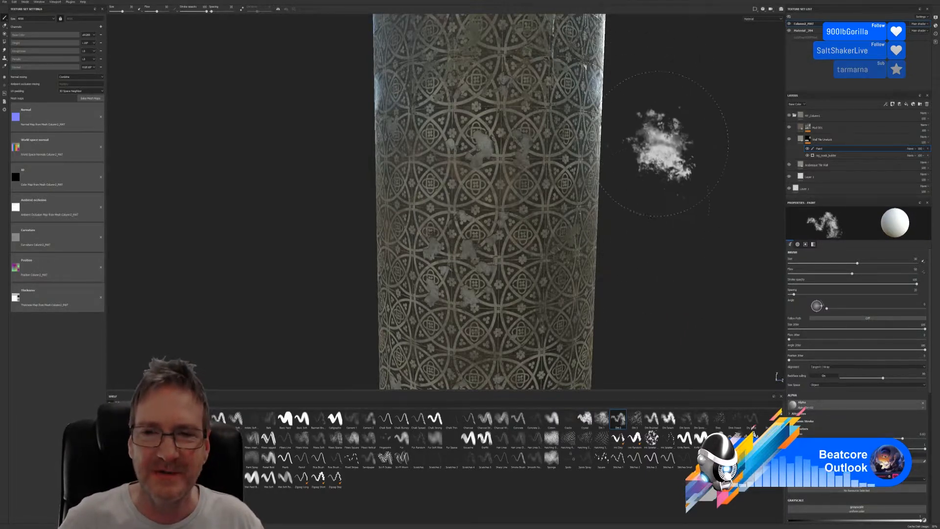
{"action": "left_click_drag", "start_coordinate": [654, 151], "coordinate": [614, 172], "text": "alt"}
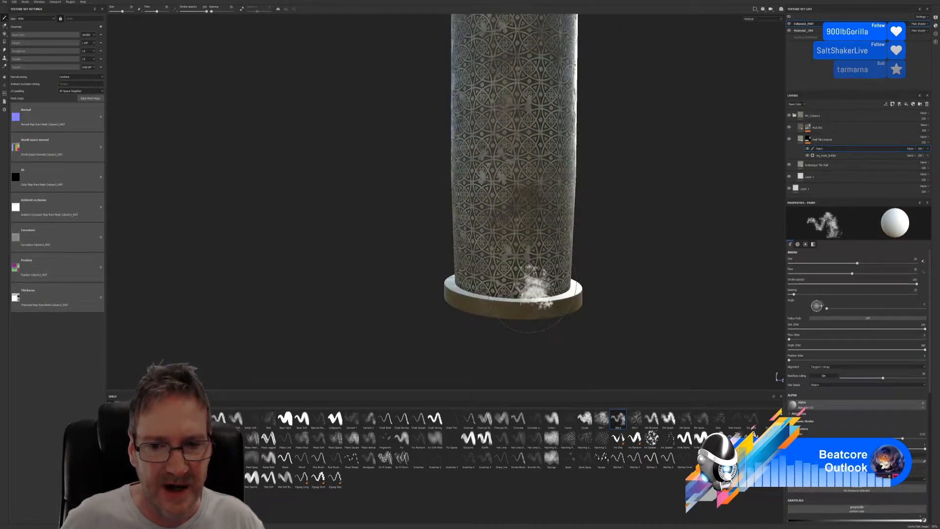
{"action": "scroll", "coordinate": [528, 280], "scroll_direction": "up", "scroll_amount": 4}
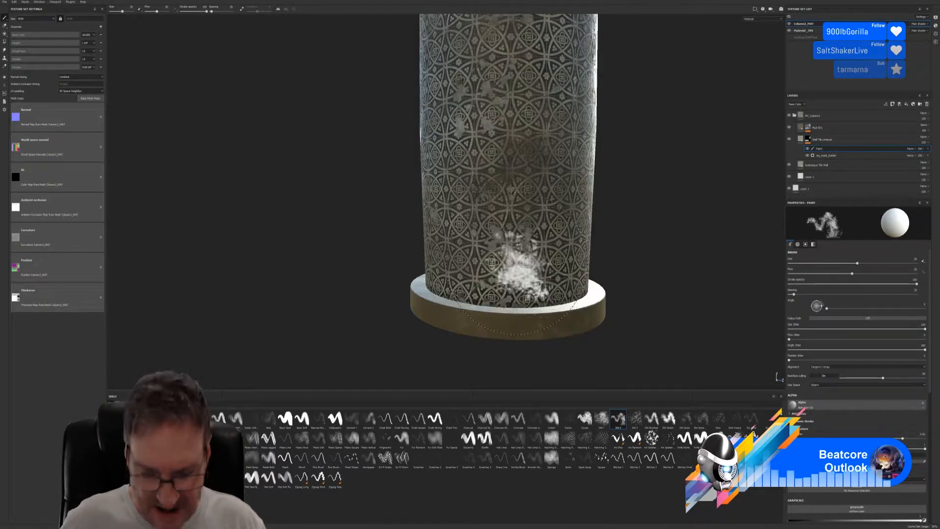
{"action": "key", "text": "bracketleft"}
{"action": "key", "text": "bracketleft"}
{"action": "key", "text": "bracketleft"}
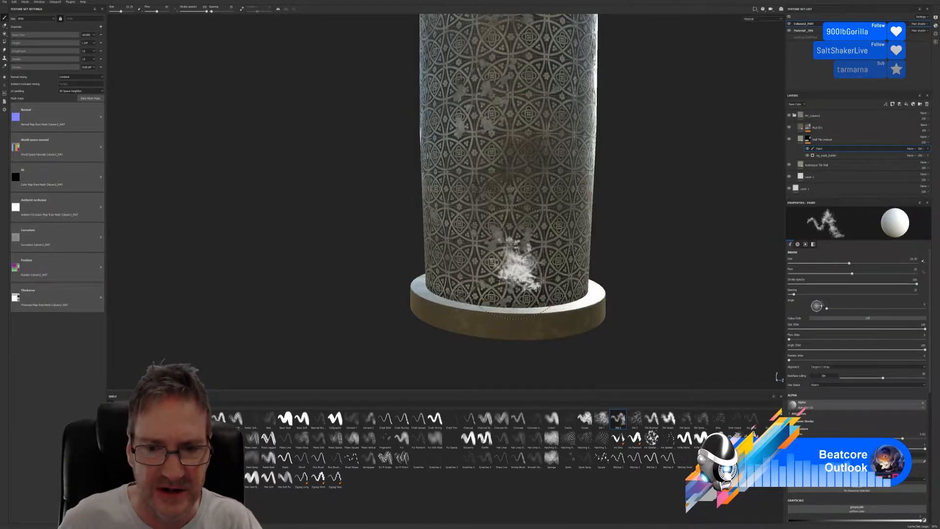
{"action": "scroll", "coordinate": [513, 272], "scroll_direction": "up", "scroll_amount": 1}
{"action": "scroll", "coordinate": [512, 272], "scroll_direction": "up", "scroll_amount": 4}
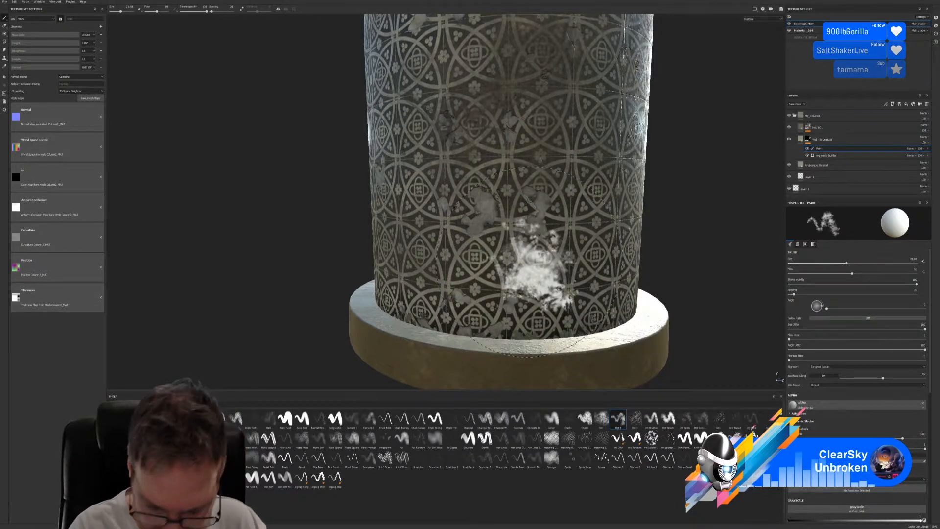
{"action": "key", "text": "bracketleft"}
{"action": "key", "text": "bracketleft"}
{"action": "key", "text": "bracketleft"}
{"action": "key", "text": "bracketleft"}
{"action": "key", "text": "bracketleft"}
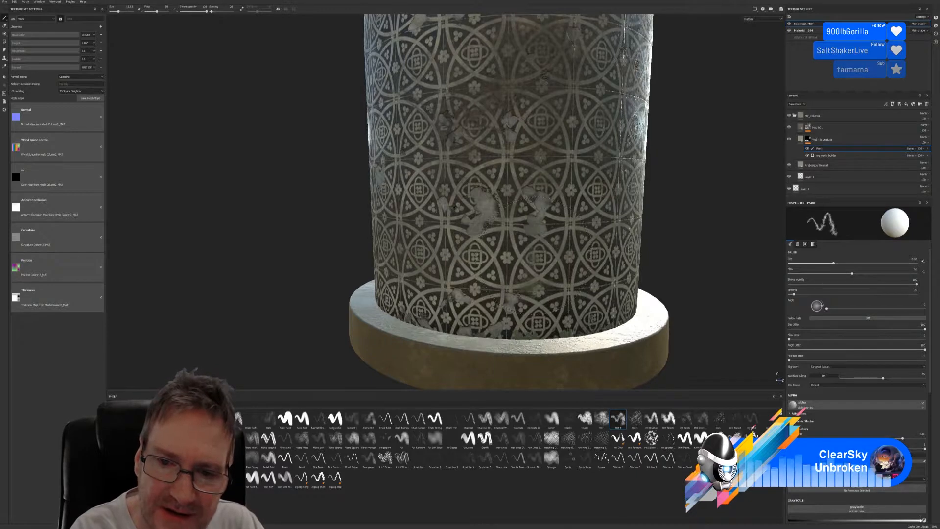
{"action": "left_click_drag", "start_coordinate": [523, 256], "coordinate": [520, 284]}
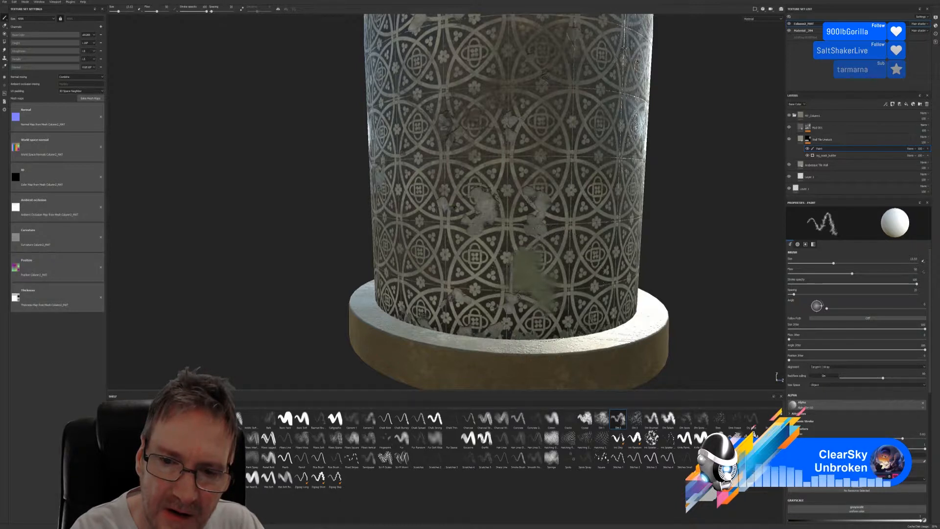
{"action": "left_click", "coordinate": [558, 277]}
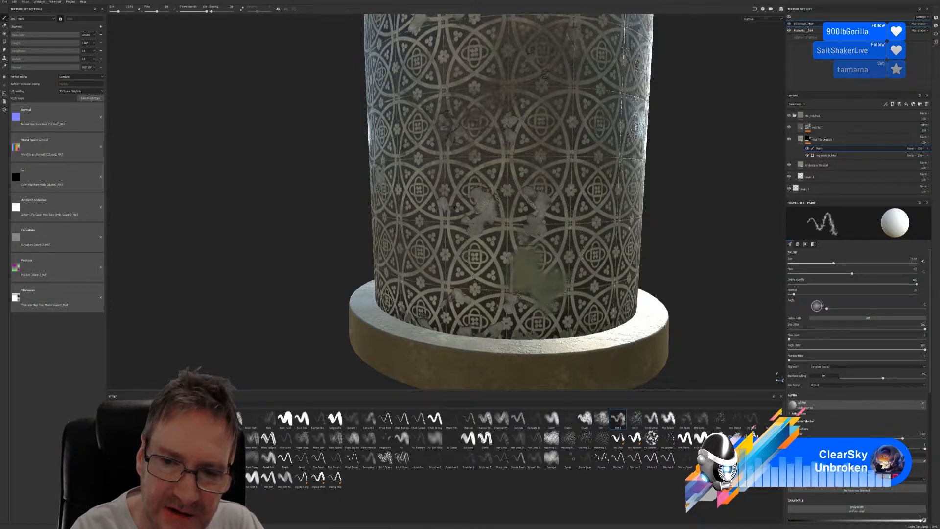
{"action": "left_click", "coordinate": [522, 269]}
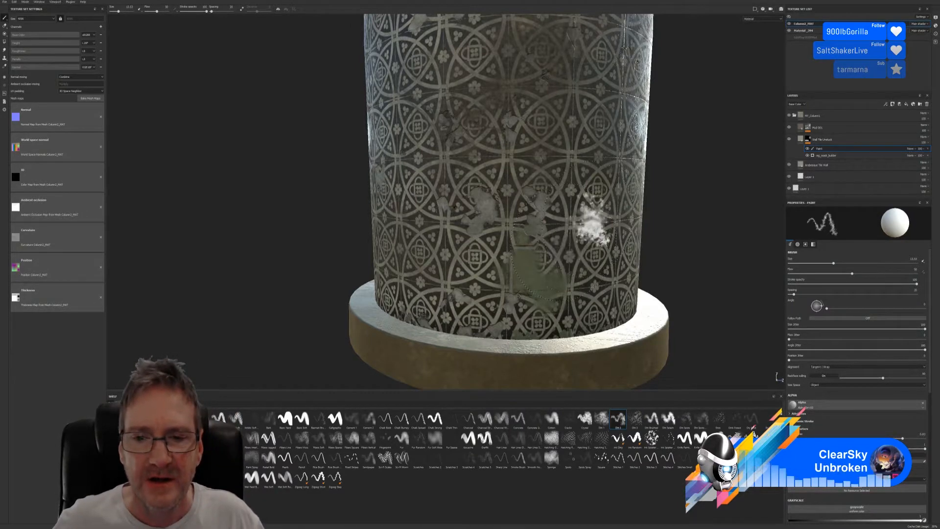
Brush more wall tile into the mask beneath a chipped spot on another side of the lower column.
{"action": "scroll", "coordinate": [594, 260], "scroll_direction": "down", "scroll_amount": 2}
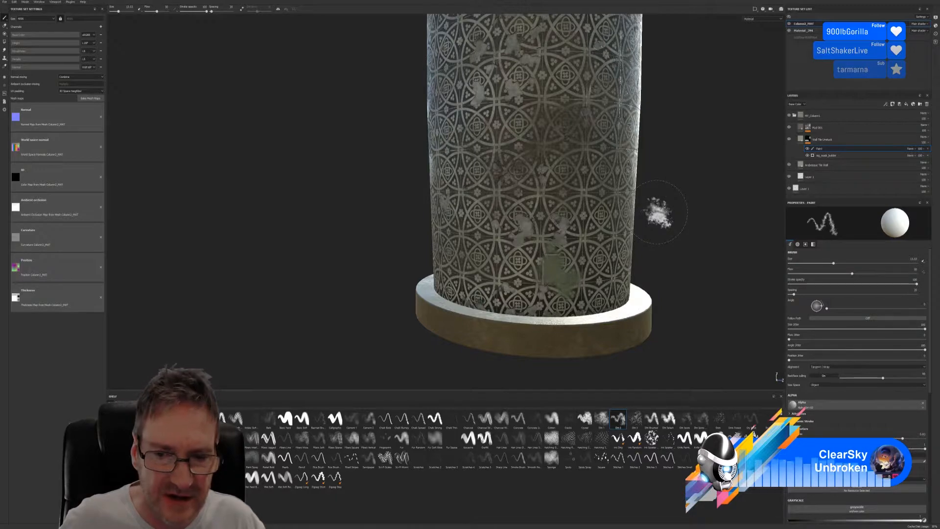
{"action": "scroll", "coordinate": [658, 212], "scroll_direction": "down", "scroll_amount": 2}
{"action": "left_click_drag", "start_coordinate": [646, 200], "coordinate": [493, 220], "text": "alt"}
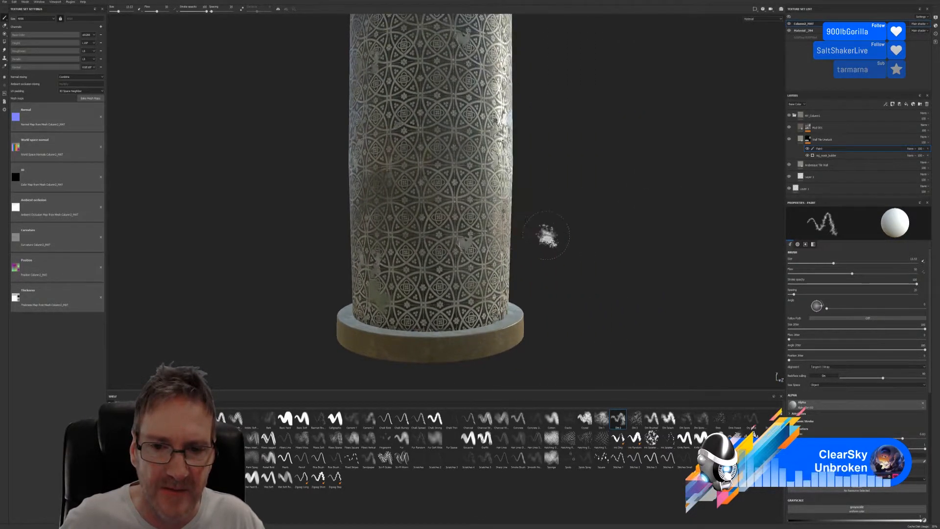
{"action": "left_click_drag", "start_coordinate": [546, 235], "coordinate": [435, 238], "text": "alt"}
{"action": "scroll", "coordinate": [468, 239], "scroll_direction": "up", "scroll_amount": 1}
{"action": "scroll", "coordinate": [484, 235], "scroll_direction": "up", "scroll_amount": 2}
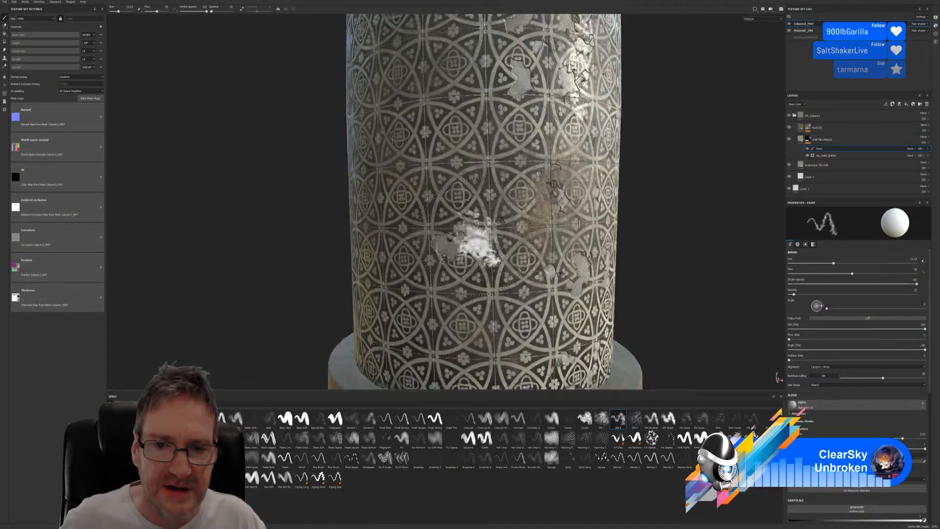
{"action": "scroll", "coordinate": [502, 240], "scroll_direction": "up", "scroll_amount": 1}
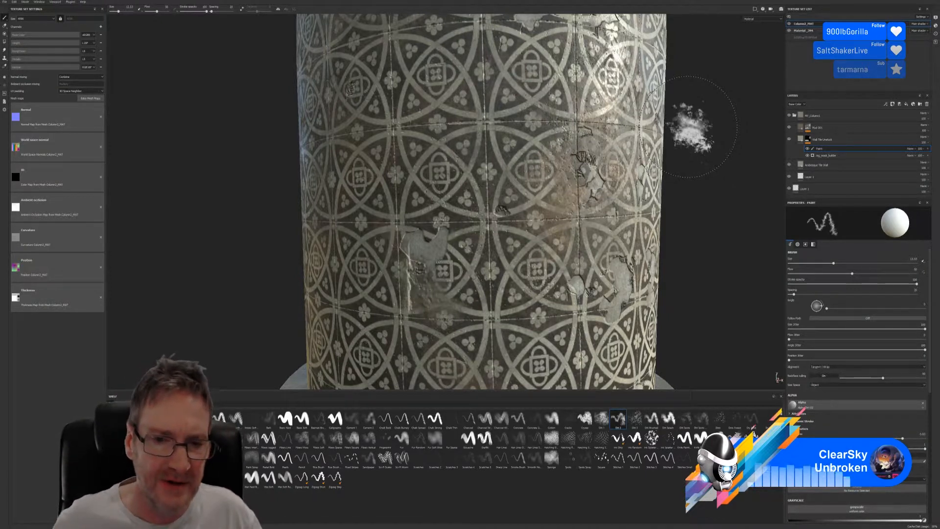
Toggle the arabesque tile layer, the wall tile layer and the layer above them off and on to compare their effects.
{"action": "left_click_drag", "start_coordinate": [687, 126], "coordinate": [585, 166], "text": "alt"}
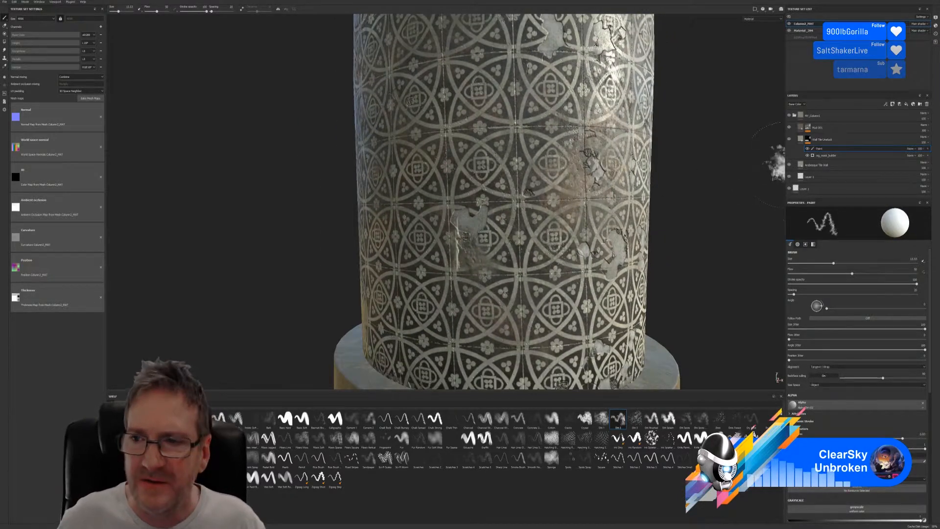
{"action": "left_click", "coordinate": [788, 165]}
{"action": "left_click", "coordinate": [789, 166]}
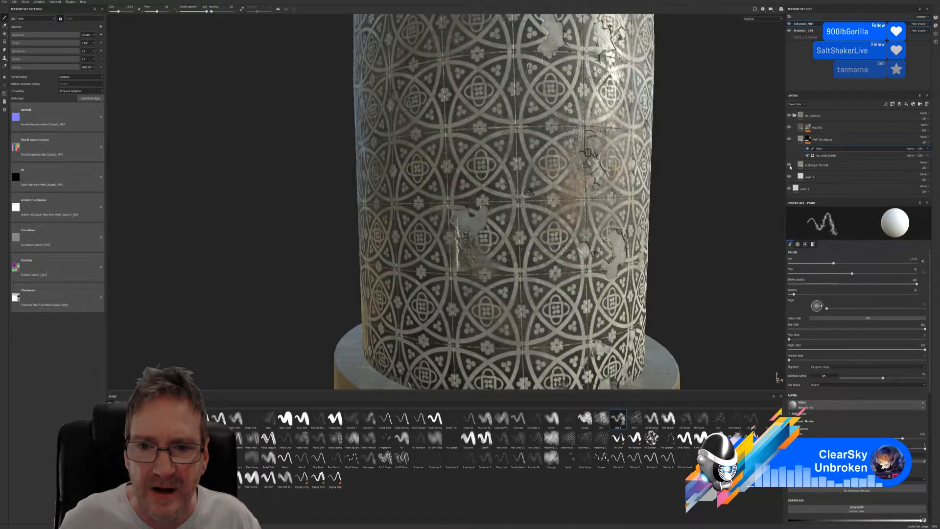
{"action": "left_click", "coordinate": [789, 165]}
{"action": "left_click", "coordinate": [789, 166]}
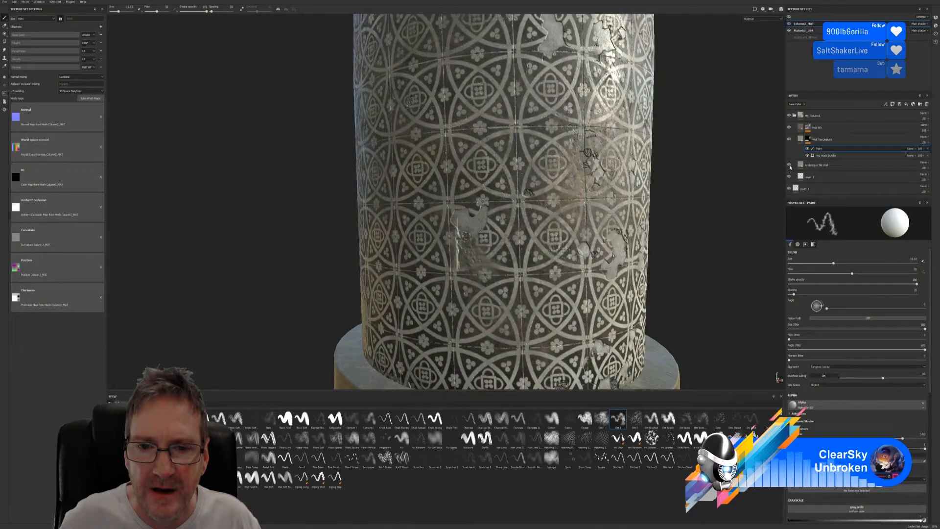
{"action": "left_click", "coordinate": [789, 140]}
{"action": "left_click", "coordinate": [789, 140]}
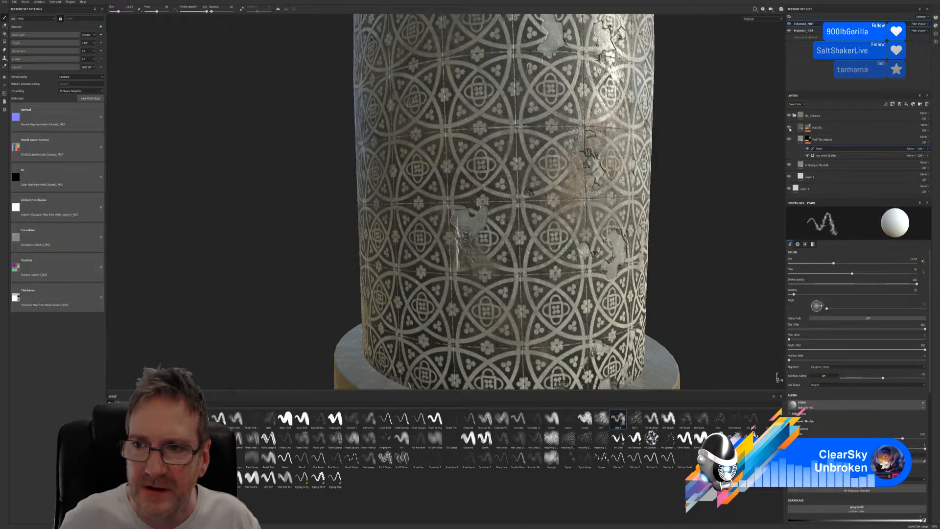
{"action": "left_click", "coordinate": [789, 128]}
{"action": "left_click", "coordinate": [789, 128]}
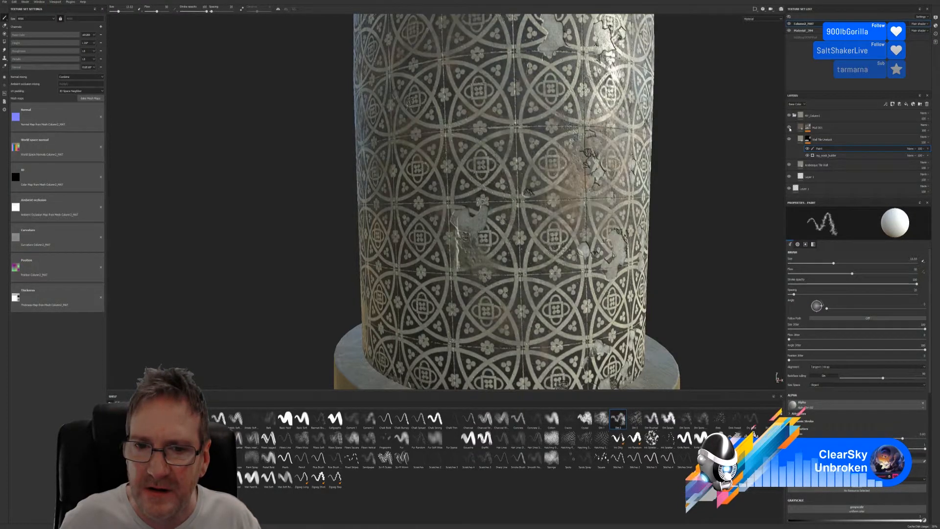
Toggle the arabesque tile layer off and on, and brush wall tile into the mask around the lower column's chipped patches.
{"action": "left_click", "coordinate": [788, 165]}
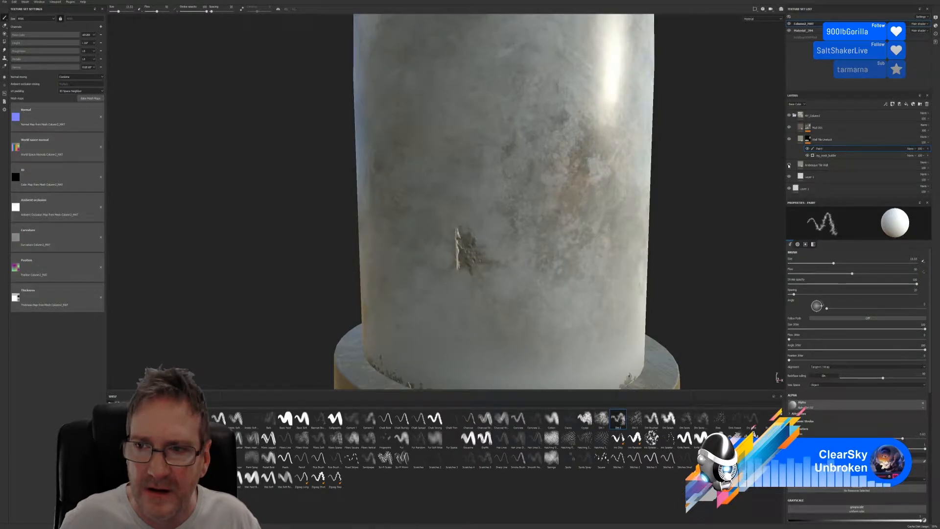
{"action": "left_click", "coordinate": [788, 165]}
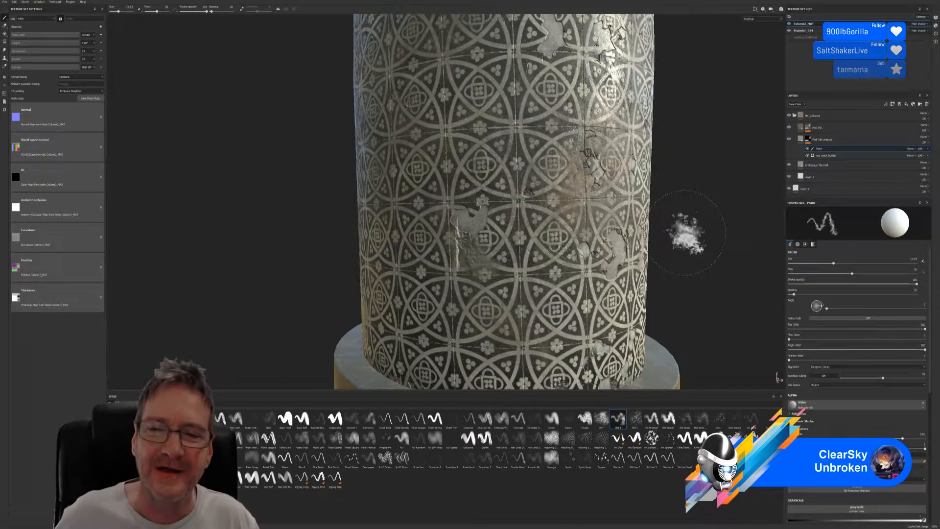
{"action": "left_click_drag", "start_coordinate": [684, 231], "coordinate": [568, 210], "text": "alt"}
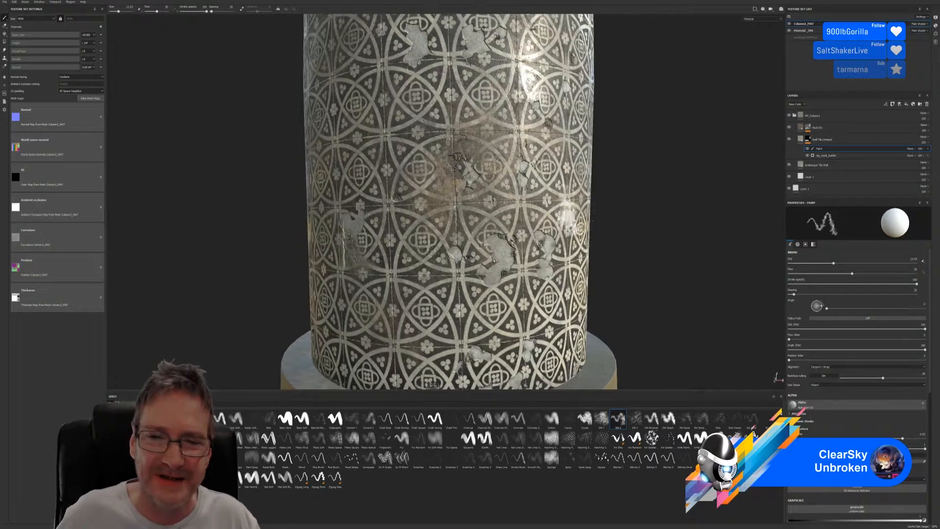
{"action": "left_click_drag", "start_coordinate": [440, 245], "coordinate": [489, 264]}
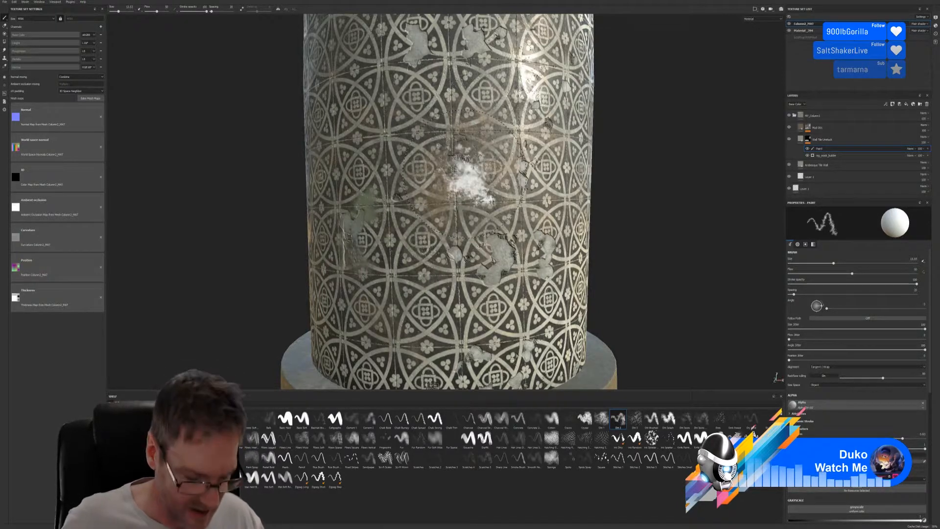
{"action": "mouse_move", "coordinate": [462, 184]}
{"action": "left_mouse_down", "text": "alt"}
{"action": "mouse_move", "coordinate": [539, 210]}
{"action": "mouse_move", "coordinate": [406, 218]}
{"action": "left_mouse_up", "text": "alt"}
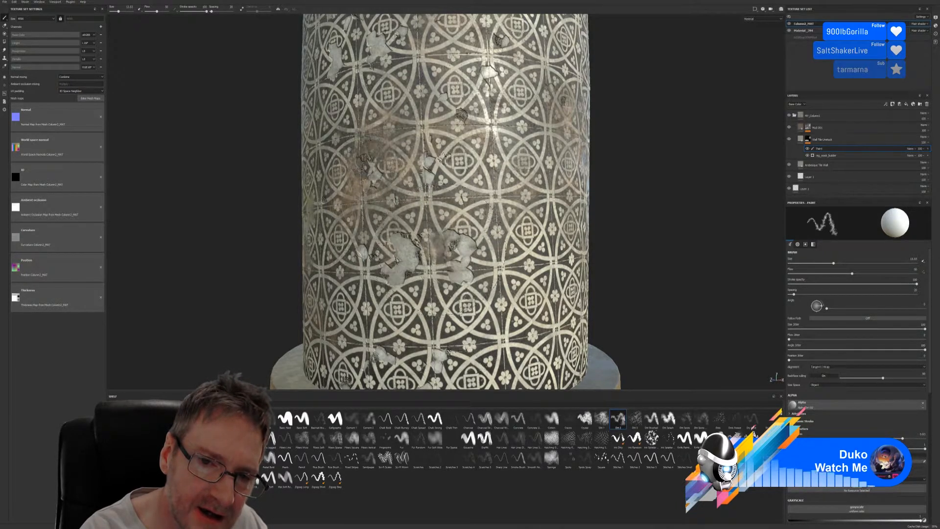
{"action": "left_click_drag", "start_coordinate": [425, 266], "coordinate": [431, 248]}
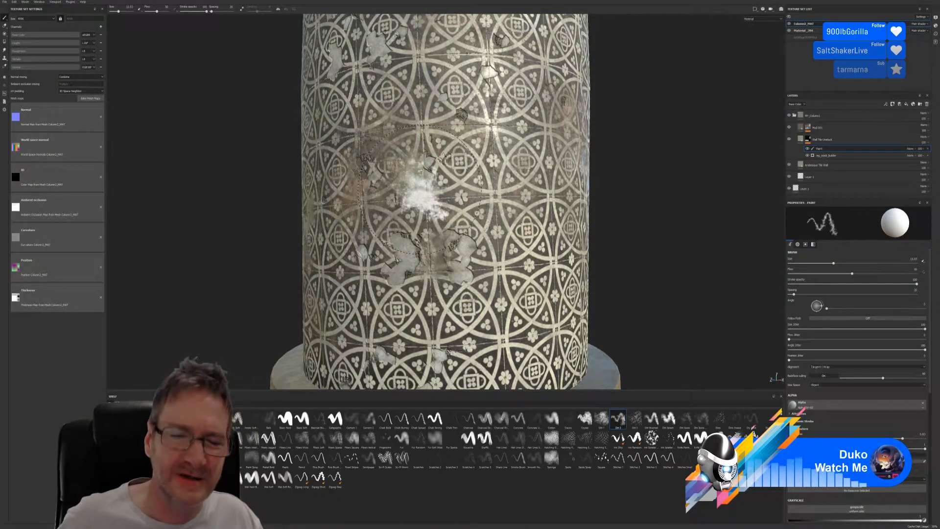
Examine the worn tile pattern along the column's height and all the way around its lower section.
{"action": "mouse_move", "coordinate": [466, 181]}
{"action": "right_mouse_down", "text": "alt"}
{"action": "mouse_move", "coordinate": [506, 257]}
{"action": "mouse_move", "coordinate": [539, 274]}
{"action": "right_mouse_up", "text": "alt"}
{"action": "left_click_drag", "start_coordinate": [529, 201], "coordinate": [615, 211], "text": "alt"}
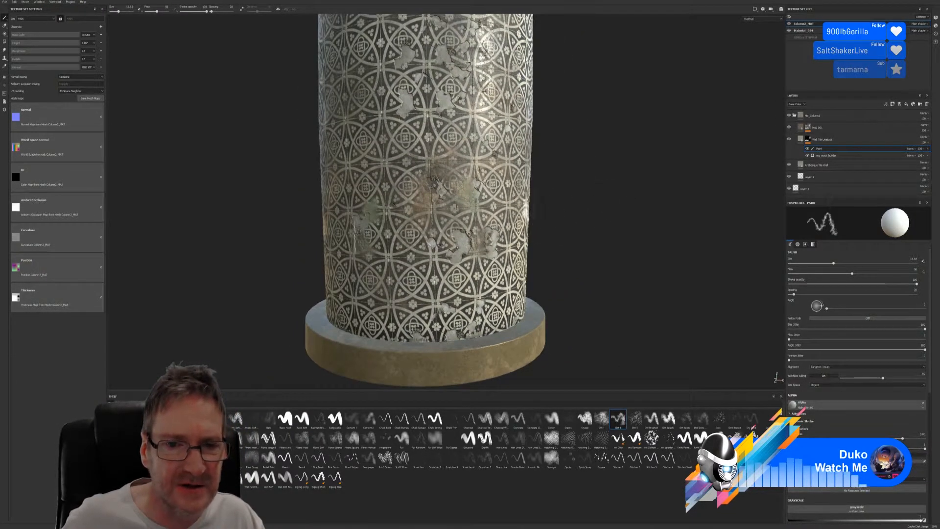
{"action": "right_click_drag", "start_coordinate": [496, 188], "coordinate": [531, 242], "text": "alt"}
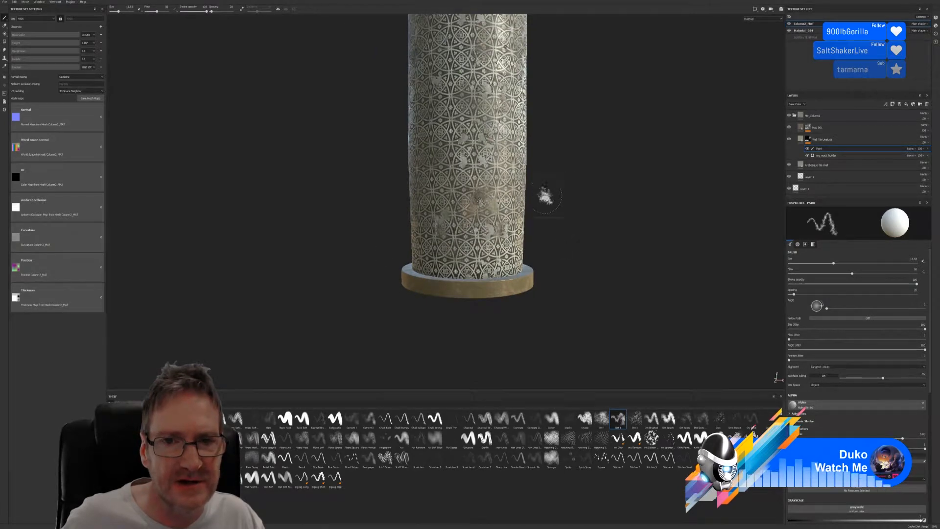
{"action": "middle_click_drag", "start_coordinate": [559, 189], "coordinate": [527, 346], "text": "alt"}
{"action": "middle_click_drag", "start_coordinate": [549, 123], "coordinate": [565, 113], "text": "alt"}
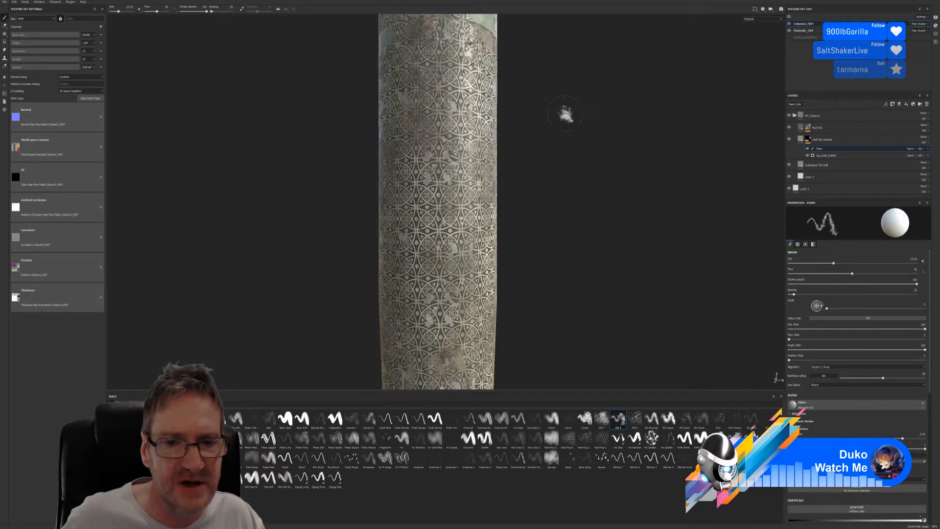
{"action": "middle_click_drag", "start_coordinate": [552, 288], "coordinate": [560, 81], "text": "alt"}
{"action": "left_click_drag", "start_coordinate": [554, 222], "coordinate": [384, 219], "text": "alt"}
{"action": "middle_click_drag", "start_coordinate": [586, 236], "coordinate": [575, 238], "text": "alt"}
{"action": "left_click_drag", "start_coordinate": [562, 245], "coordinate": [260, 170], "text": "alt"}
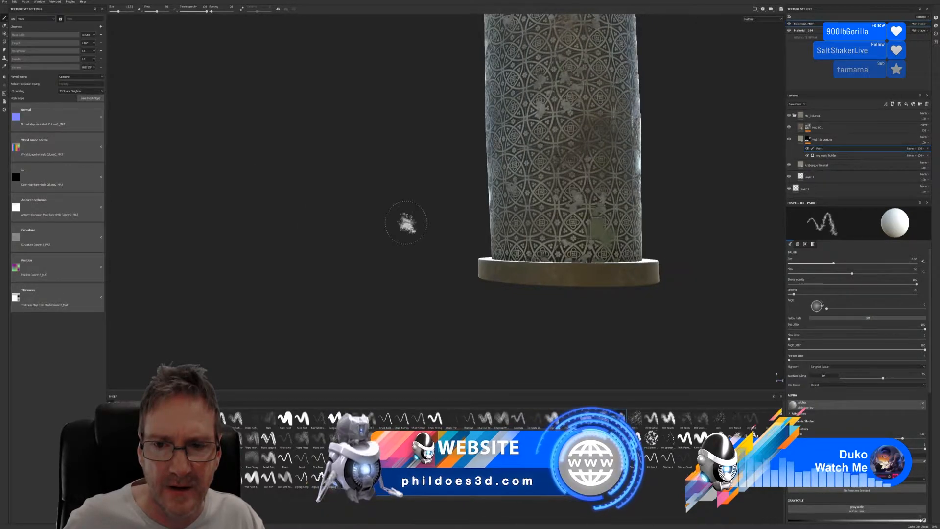
{"action": "mouse_move", "coordinate": [406, 220]}
{"action": "left_mouse_down", "text": "alt"}
{"action": "mouse_move", "coordinate": [510, 287]}
{"action": "mouse_move", "coordinate": [437, 287]}
{"action": "left_mouse_up", "text": "alt"}
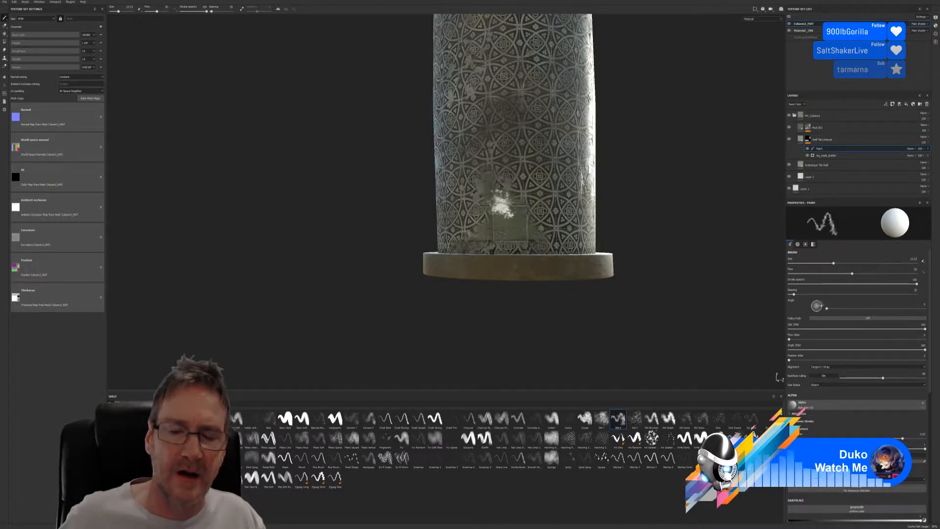
{"action": "scroll", "coordinate": [509, 210], "scroll_direction": "down", "scroll_amount": 2}
{"action": "left_click_drag", "start_coordinate": [616, 190], "coordinate": [573, 198], "text": "alt"}
{"action": "middle_click_drag", "start_coordinate": [625, 193], "coordinate": [504, 253], "text": "alt"}
{"action": "left_click_drag", "start_coordinate": [504, 253], "coordinate": [409, 329], "text": "alt"}
{"action": "middle_click_drag", "start_coordinate": [338, 279], "coordinate": [433, 257], "text": "alt"}
{"action": "left_click_drag", "start_coordinate": [432, 257], "coordinate": [500, 291], "text": "alt"}
{"action": "middle_click_drag", "start_coordinate": [493, 271], "coordinate": [551, 254], "text": "alt"}
{"action": "left_click_drag", "start_coordinate": [497, 271], "coordinate": [571, 275], "text": "alt"}
{"action": "middle_click_drag", "start_coordinate": [632, 204], "coordinate": [520, 205], "text": "alt"}
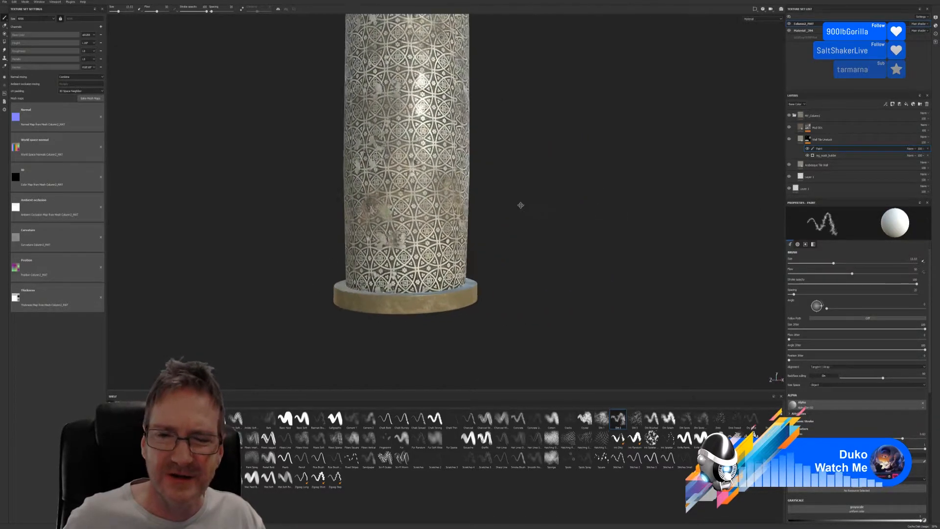
{"action": "left_click_drag", "start_coordinate": [492, 236], "coordinate": [370, 238], "text": "alt"}
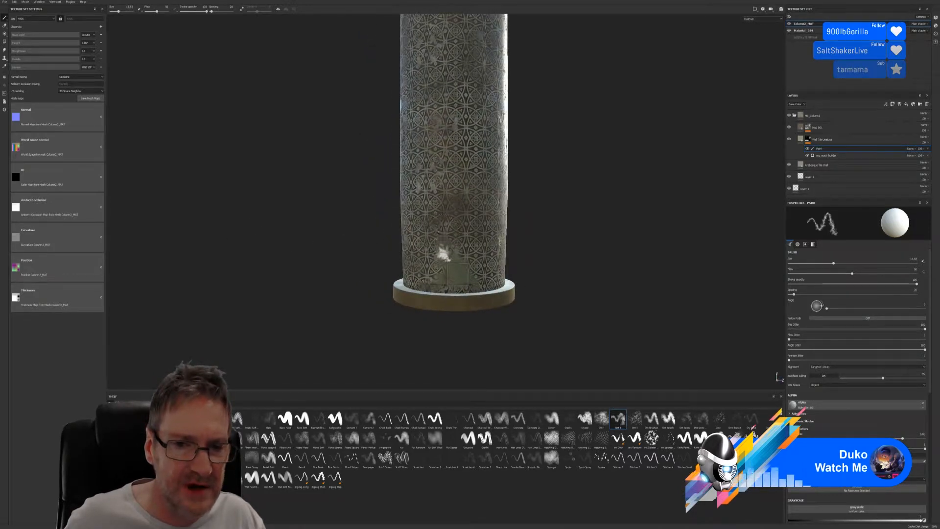
{"action": "mouse_move", "coordinate": [548, 255]}
{"action": "left_mouse_down", "text": "alt"}
{"action": "mouse_move", "coordinate": [334, 256]}
{"action": "mouse_move", "coordinate": [350, 249]}
{"action": "left_mouse_up", "text": "alt"}
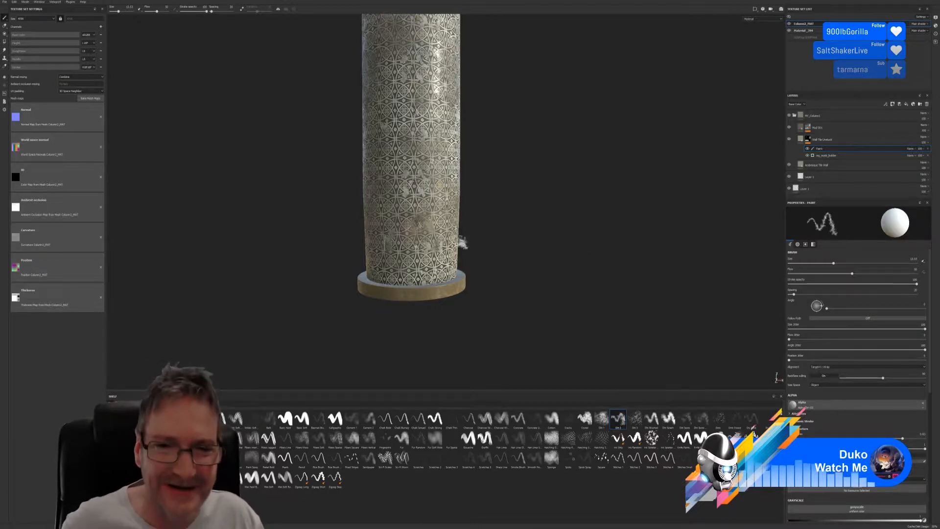
{"action": "left_click_drag", "start_coordinate": [527, 209], "coordinate": [265, 214], "text": "alt"}
{"action": "mouse_move", "coordinate": [543, 232]}
{"action": "left_mouse_down", "text": "alt"}
{"action": "mouse_move", "coordinate": [423, 248]}
{"action": "mouse_move", "coordinate": [145, 226]}
{"action": "mouse_move", "coordinate": [392, 272]}
{"action": "mouse_move", "coordinate": [739, 258]}
{"action": "mouse_move", "coordinate": [490, 266]}
{"action": "mouse_move", "coordinate": [603, 259]}
{"action": "left_mouse_up", "text": "alt"}
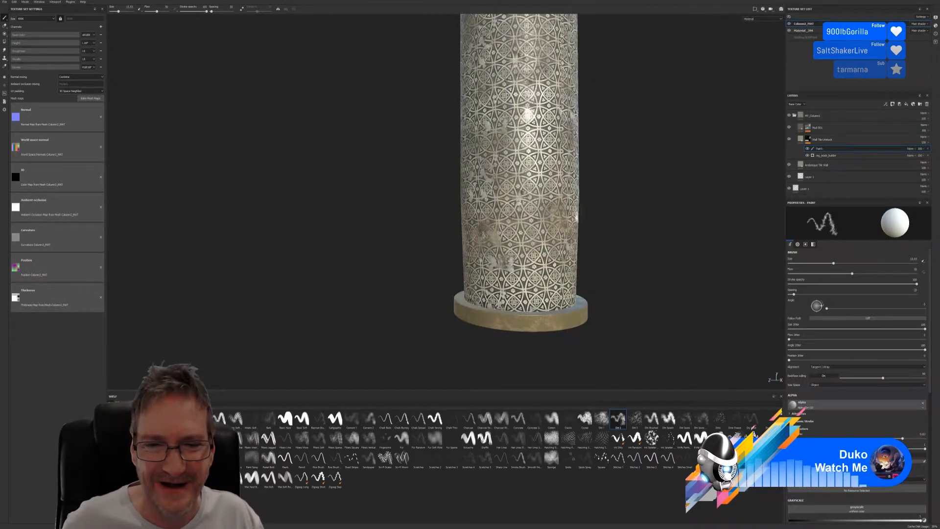
Inspect the exposed wall tile patches just above the base rim up close and from a distance.
{"action": "middle_click_drag", "start_coordinate": [598, 228], "coordinate": [557, 112], "text": "alt"}
{"action": "mouse_move", "coordinate": [417, 230]}
{"action": "left_mouse_down", "text": "alt"}
{"action": "mouse_move", "coordinate": [655, 245]}
{"action": "mouse_move", "coordinate": [448, 251]}
{"action": "mouse_move", "coordinate": [429, 217]}
{"action": "left_mouse_up", "text": "alt"}
{"action": "scroll", "coordinate": [492, 207], "scroll_direction": "up", "scroll_amount": 3}
{"action": "scroll", "coordinate": [492, 207], "scroll_direction": "up", "scroll_amount": 3}
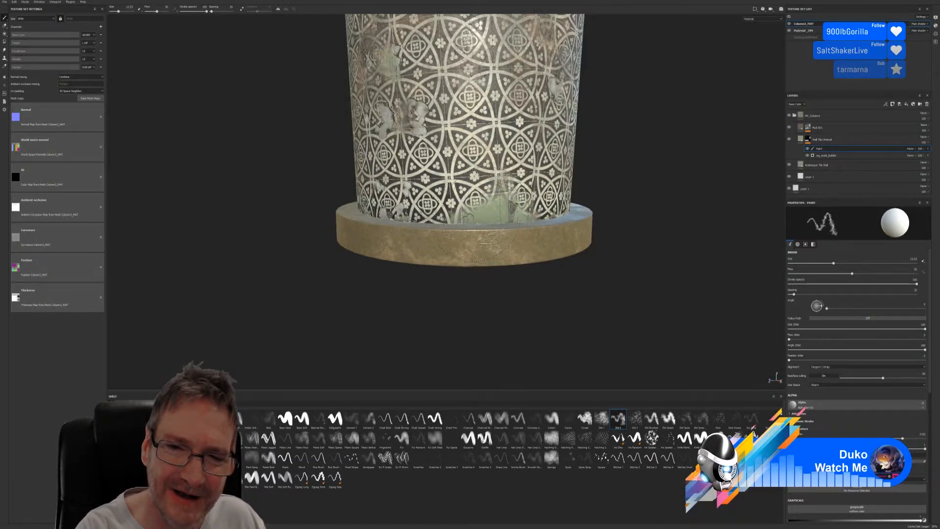
{"action": "scroll", "coordinate": [514, 245], "scroll_direction": "down", "scroll_amount": 4}
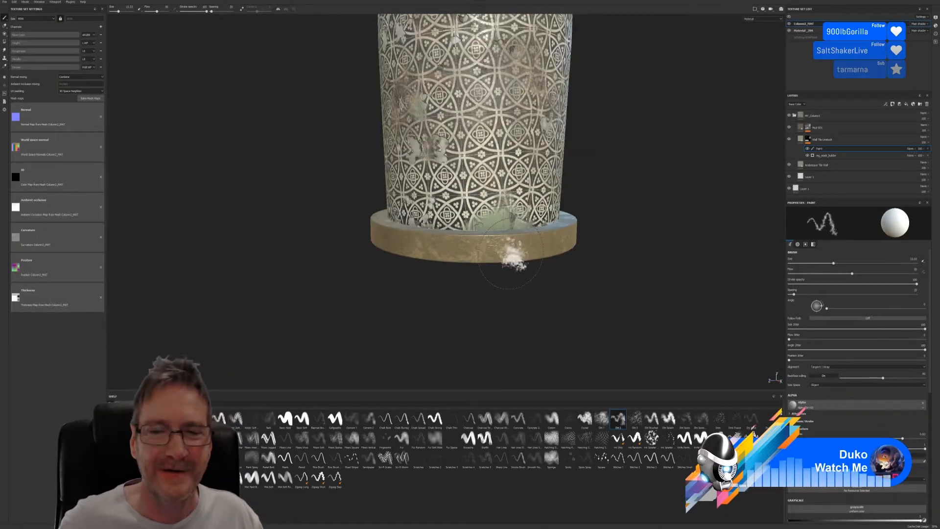
{"action": "scroll", "coordinate": [563, 242], "scroll_direction": "down", "scroll_amount": 4}
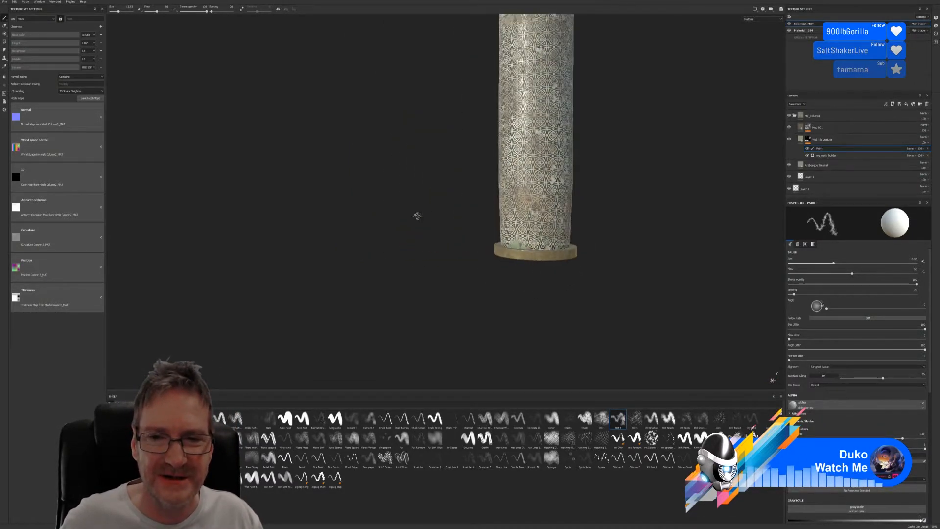
{"action": "left_click_drag", "start_coordinate": [782, 212], "coordinate": [856, 231], "text": "alt"}
{"action": "left_click_drag", "start_coordinate": [523, 242], "coordinate": [765, 247], "text": "alt"}
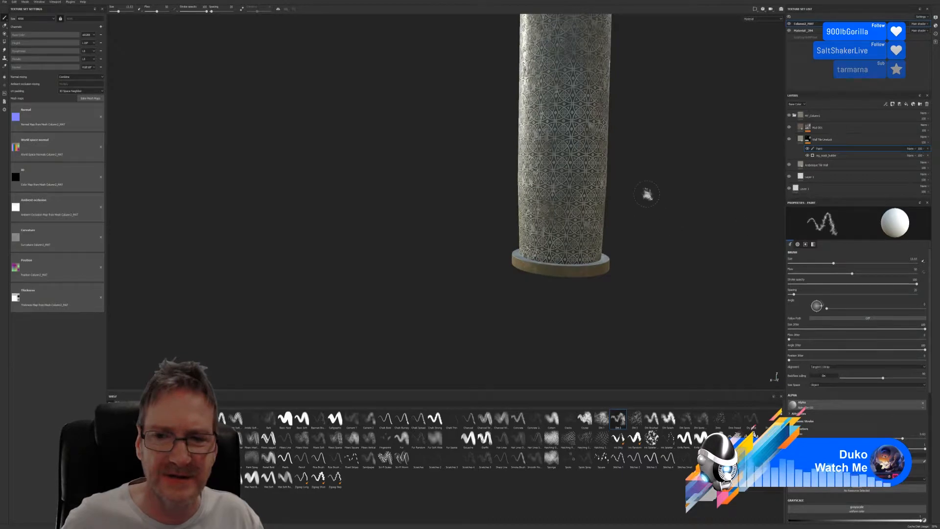
{"action": "middle_click_drag", "start_coordinate": [646, 195], "coordinate": [571, 208], "text": "alt"}
{"action": "left_click_drag", "start_coordinate": [571, 208], "coordinate": [741, 213], "text": "alt"}
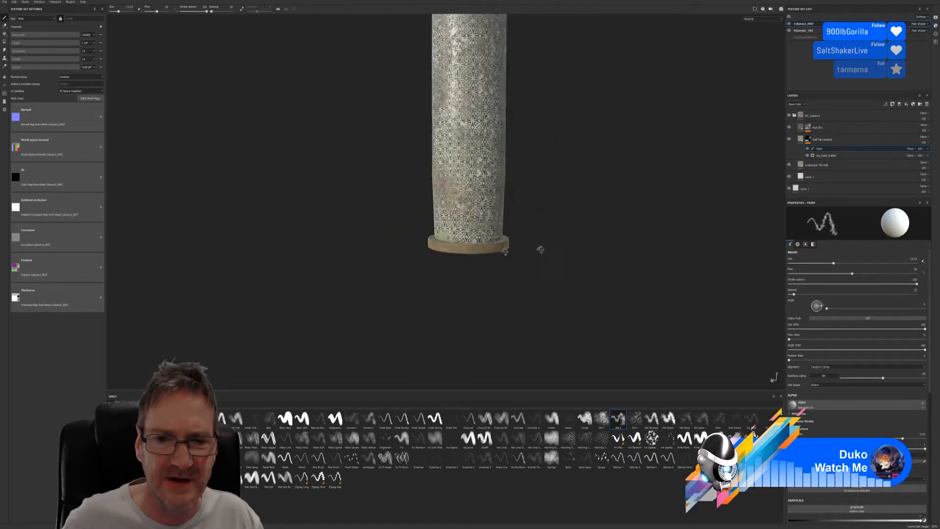
{"action": "left_click_drag", "start_coordinate": [539, 252], "coordinate": [717, 249], "text": "alt"}
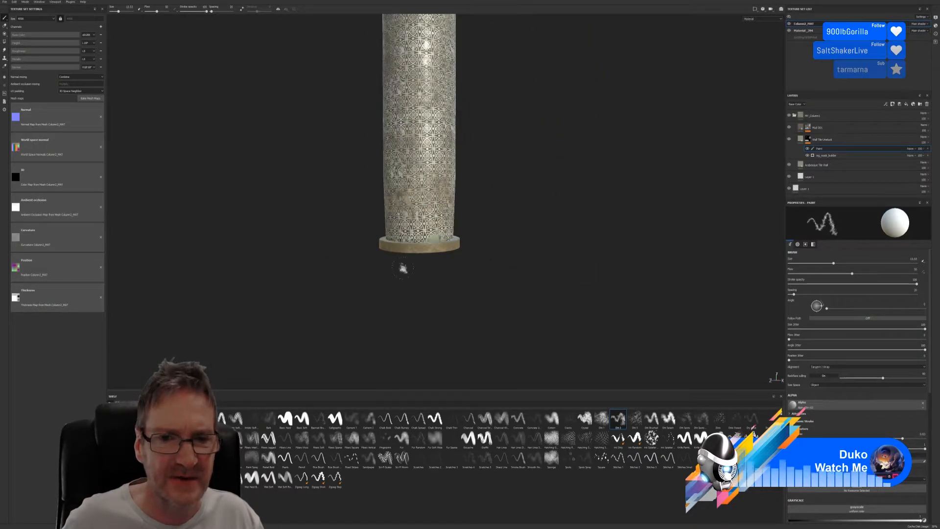
{"action": "left_click_drag", "start_coordinate": [401, 268], "coordinate": [352, 283], "text": "alt"}
{"action": "middle_click_drag", "start_coordinate": [480, 186], "coordinate": [547, 250], "text": "alt"}
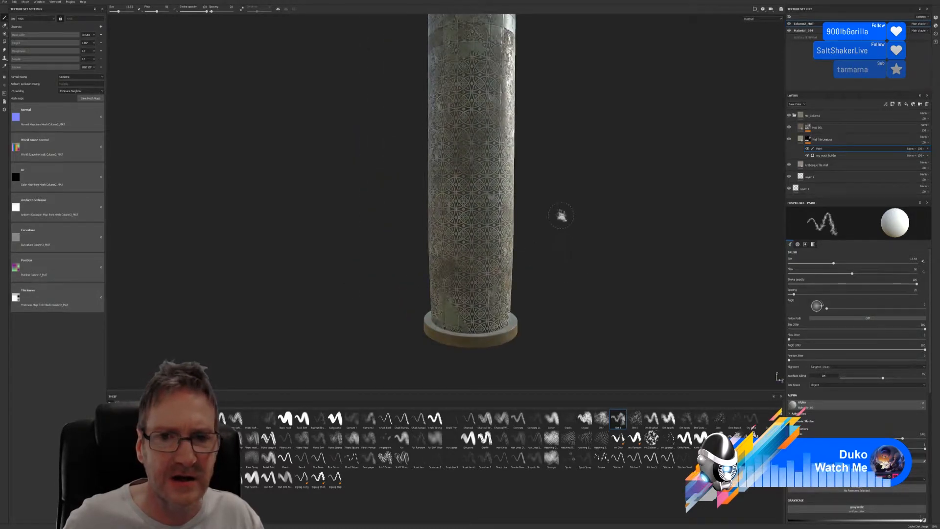
{"action": "mouse_move", "coordinate": [561, 213]}
{"action": "left_mouse_down", "text": "alt"}
{"action": "mouse_move", "coordinate": [381, 207]}
{"action": "mouse_move", "coordinate": [671, 206]}
{"action": "mouse_move", "coordinate": [592, 223]}
{"action": "mouse_move", "coordinate": [583, 195]}
{"action": "mouse_move", "coordinate": [548, 235]}
{"action": "mouse_move", "coordinate": [550, 217]}
{"action": "left_mouse_up", "text": "alt"}
{"action": "scroll", "coordinate": [480, 343], "scroll_direction": "up", "scroll_amount": 8}
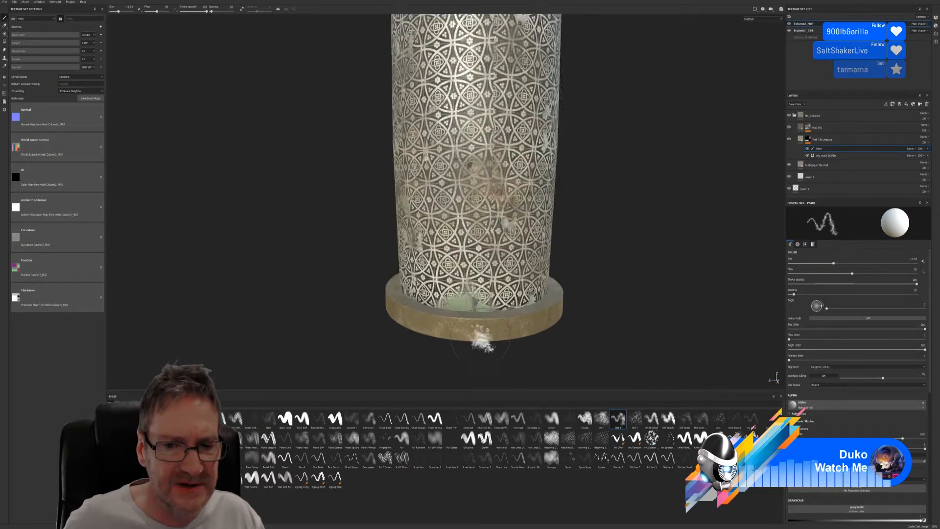
{"action": "scroll", "coordinate": [480, 337], "scroll_direction": "up", "scroll_amount": 2}
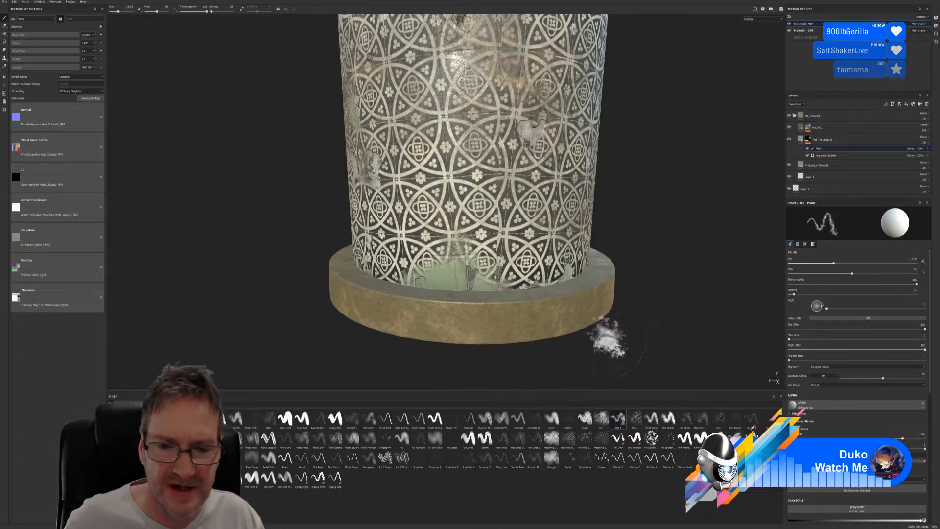
Switch to the base rim's texture set, toggle its gold layer off and on, and hide the dirt layer above it.
{"action": "left_click_drag", "start_coordinate": [607, 337], "coordinate": [616, 257], "text": "alt"}
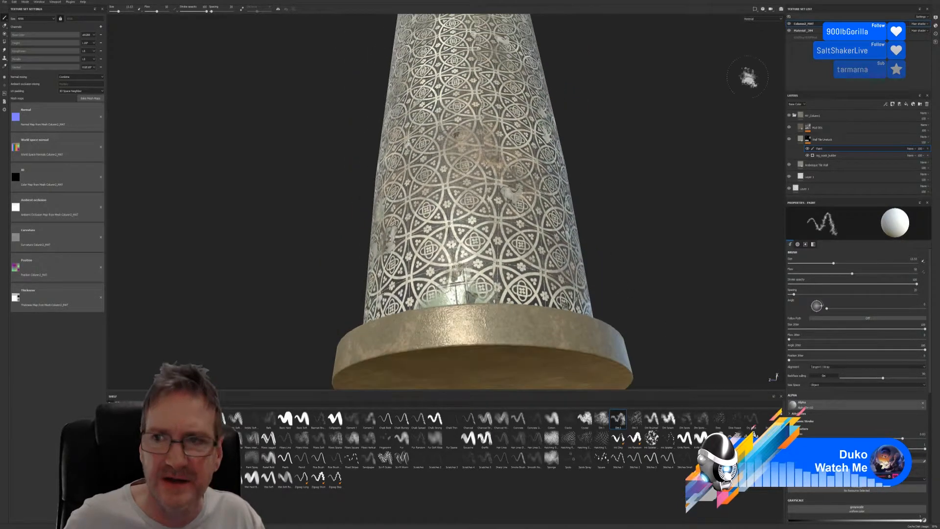
{"action": "left_click", "coordinate": [813, 30]}
{"action": "left_click_drag", "start_coordinate": [612, 250], "coordinate": [631, 142], "text": "alt"}
{"action": "scroll", "coordinate": [564, 267], "scroll_direction": "up", "scroll_amount": 3}
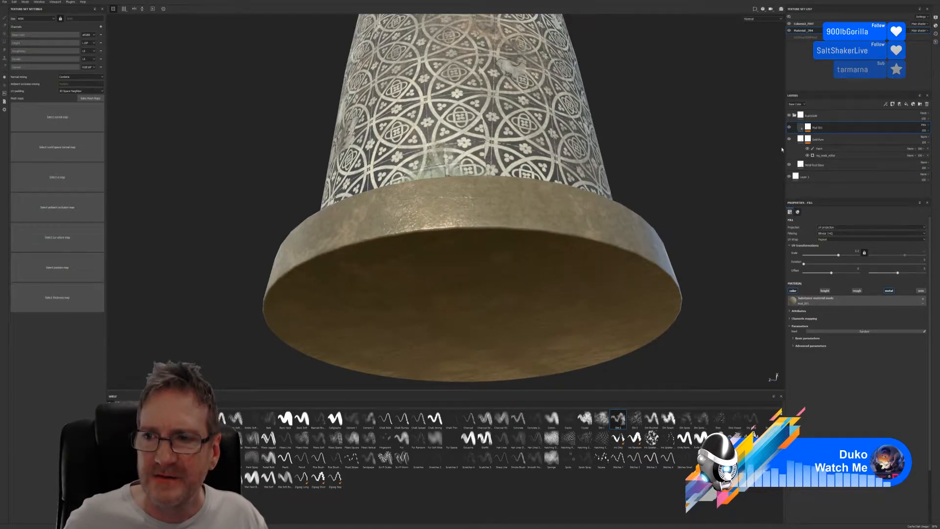
{"action": "left_click", "coordinate": [788, 139]}
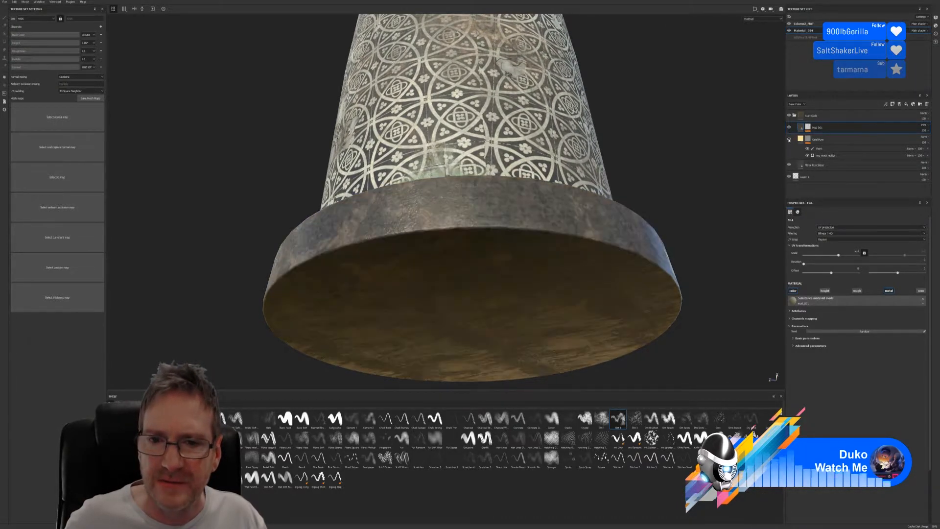
{"action": "left_click", "coordinate": [788, 139]}
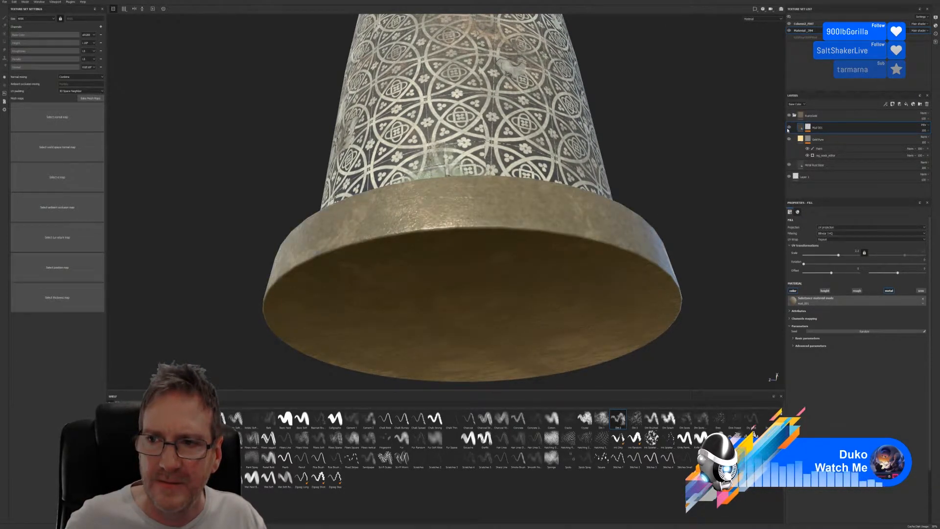
{"action": "left_click", "coordinate": [788, 127]}
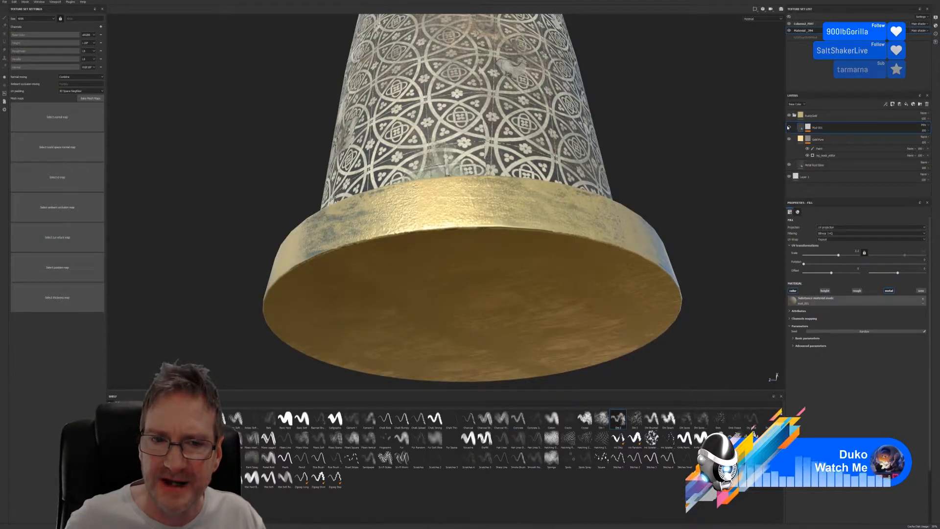
{"action": "left_click", "coordinate": [788, 127]}
{"action": "left_click", "coordinate": [788, 128]}
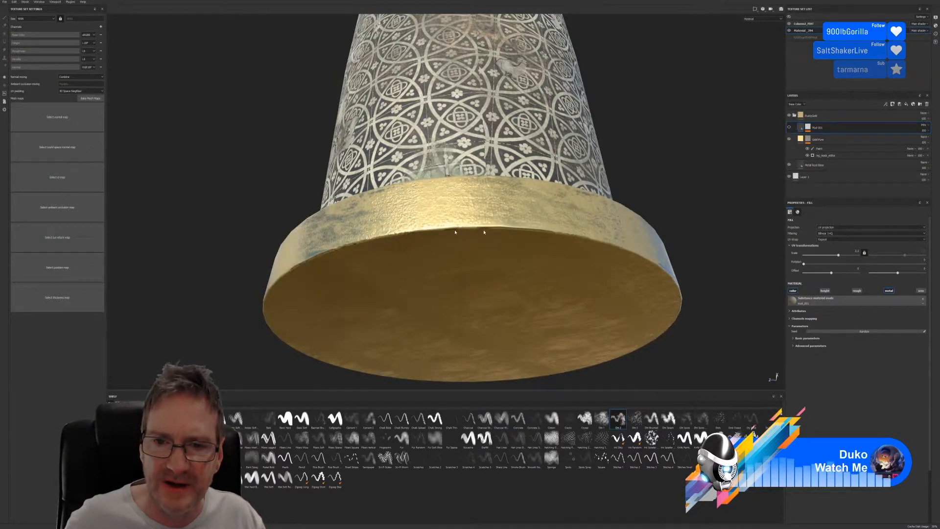
Select the Paint effect in the gold layer's mask and shrink the brush to suit the rim's lower edge.
{"action": "left_click", "coordinate": [818, 149]}
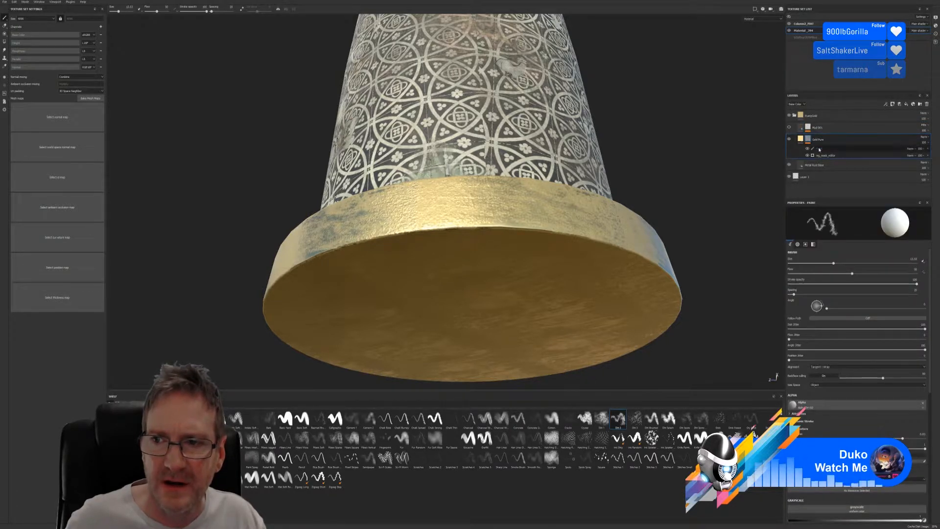
{"action": "left_click_drag", "start_coordinate": [558, 252], "coordinate": [584, 234]}
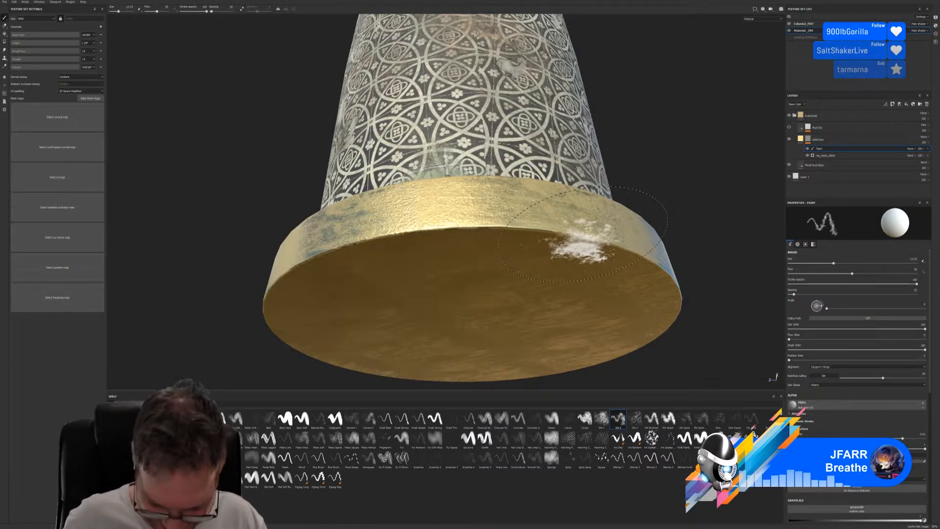
{"action": "key", "text": "bracketleft"}
{"action": "key", "text": "bracketleft"}
{"action": "key", "text": "bracketleft"}
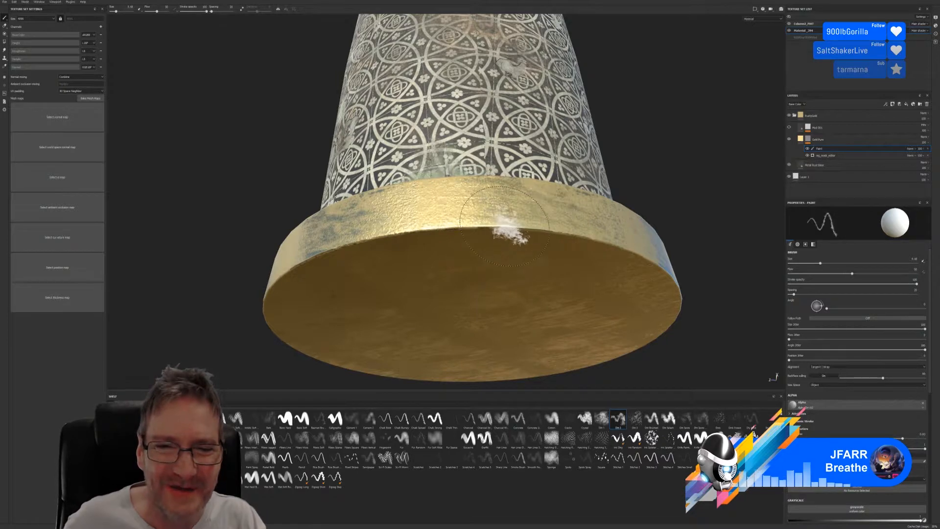
{"action": "key", "text": "bracketleft"}
{"action": "key", "text": "bracketleft"}
{"action": "key", "text": "bracketleft"}
{"action": "key", "text": "bracketleft"}
{"action": "scroll", "coordinate": [509, 226], "scroll_direction": "up", "scroll_amount": 2}
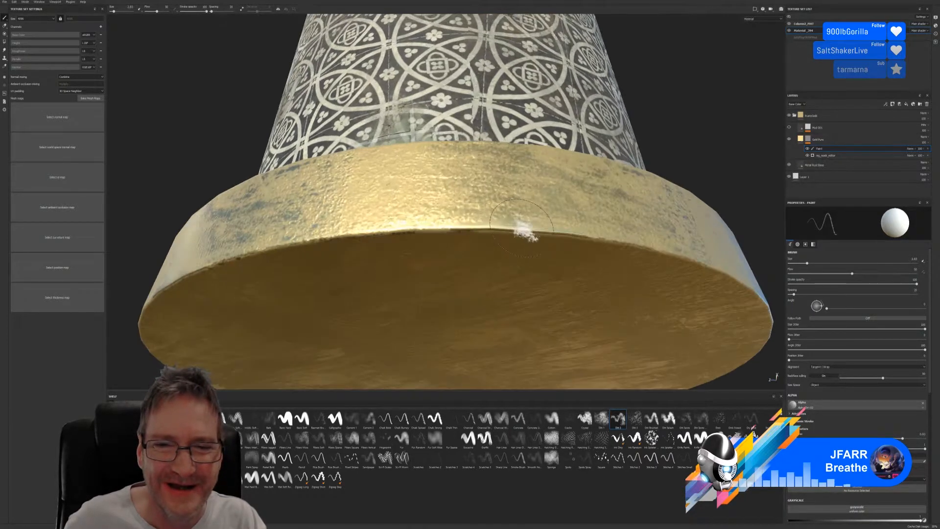
{"action": "scroll", "coordinate": [521, 228], "scroll_direction": "up", "scroll_amount": 2}
{"action": "key", "text": "bracketleft"}
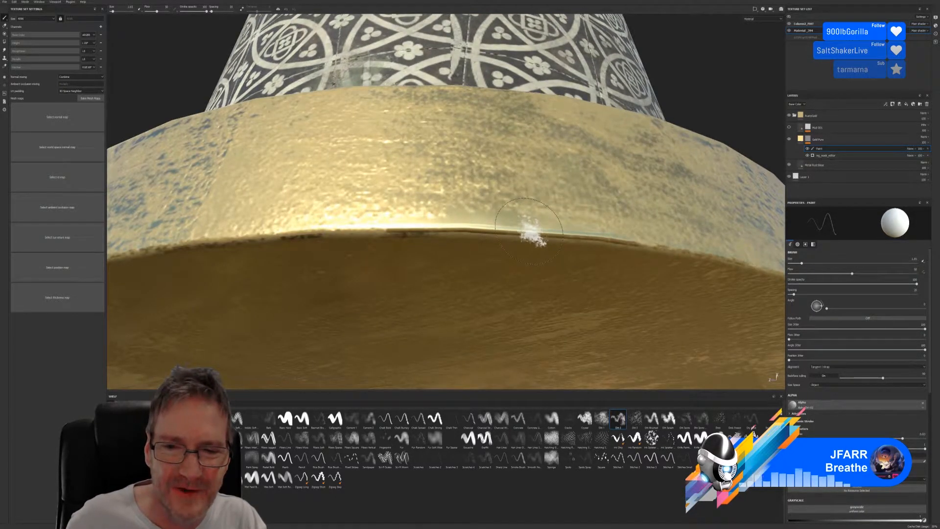
Toggle the gold layer off and on for comparison, and set the mask brush's grayscale value to black.
{"action": "left_click_drag", "start_coordinate": [670, 150], "coordinate": [688, 117], "text": "alt"}
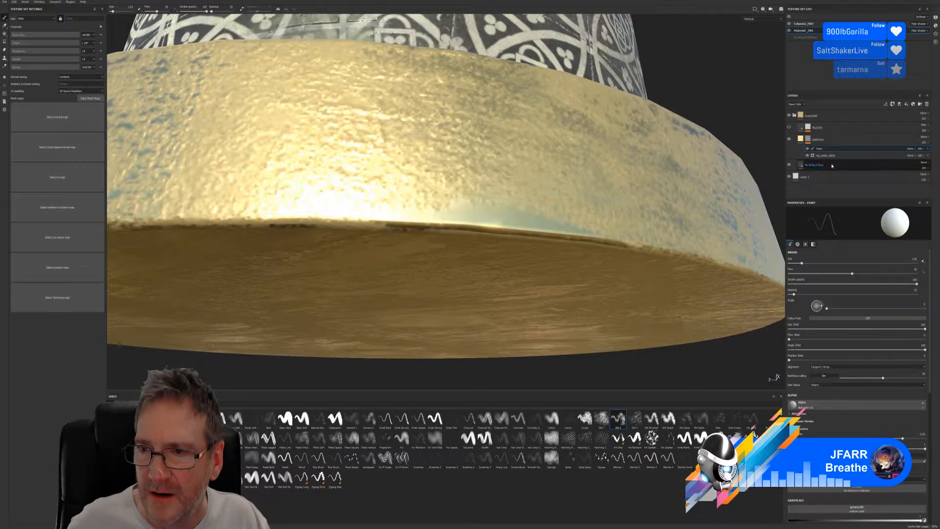
{"action": "left_click", "coordinate": [788, 139]}
{"action": "left_click", "coordinate": [789, 140]}
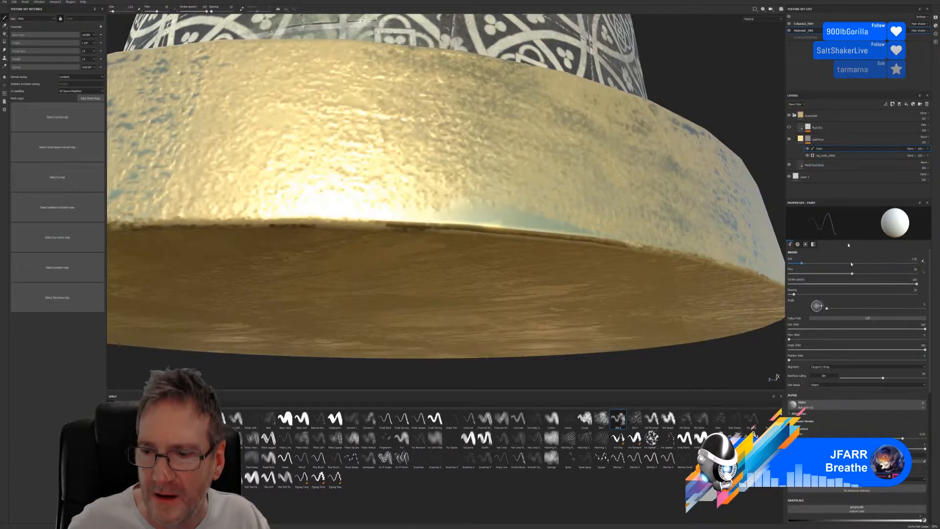
{"action": "left_click", "coordinate": [793, 521]}
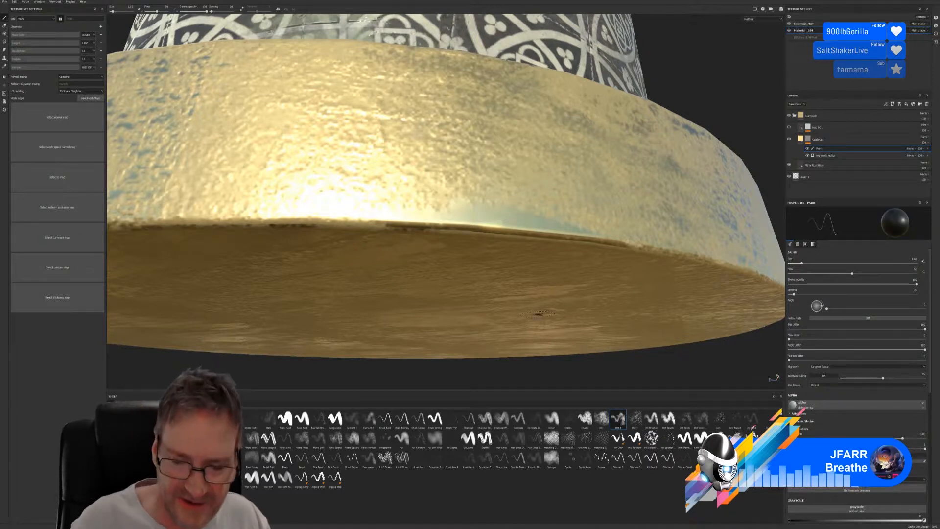
Paint black into the gold mask along the front of the rim's bottom edge to wear the gold away.
{"action": "left_click", "coordinate": [514, 229]}
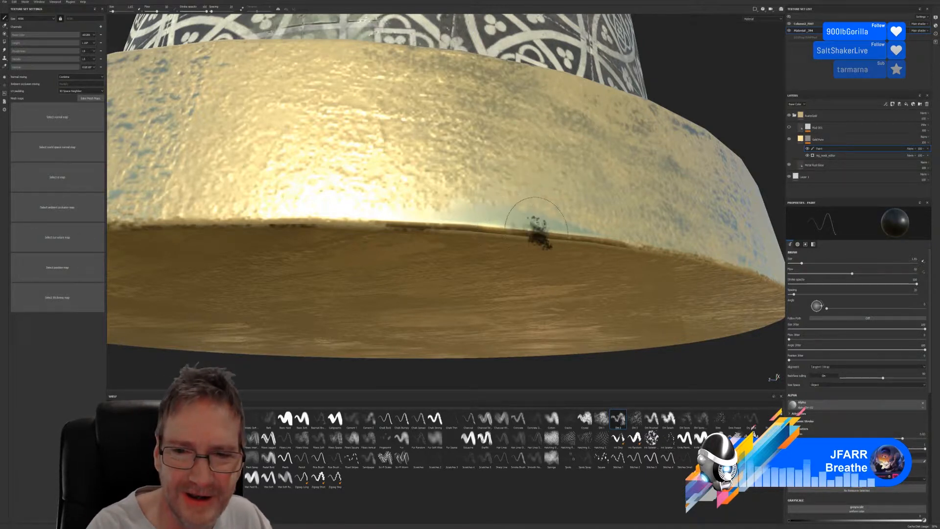
{"action": "left_click", "coordinate": [537, 230]}
{"action": "left_click_drag", "start_coordinate": [536, 230], "coordinate": [407, 223]}
{"action": "mouse_move", "coordinate": [486, 230]}
{"action": "left_mouse_down"}
{"action": "mouse_move", "coordinate": [494, 227]}
{"action": "mouse_move", "coordinate": [420, 222]}
{"action": "left_mouse_up"}
{"action": "mouse_move", "coordinate": [550, 230]}
{"action": "left_mouse_down"}
{"action": "mouse_move", "coordinate": [564, 229]}
{"action": "mouse_move", "coordinate": [541, 230]}
{"action": "left_mouse_up"}
{"action": "left_click_drag", "start_coordinate": [472, 228], "coordinate": [423, 221]}
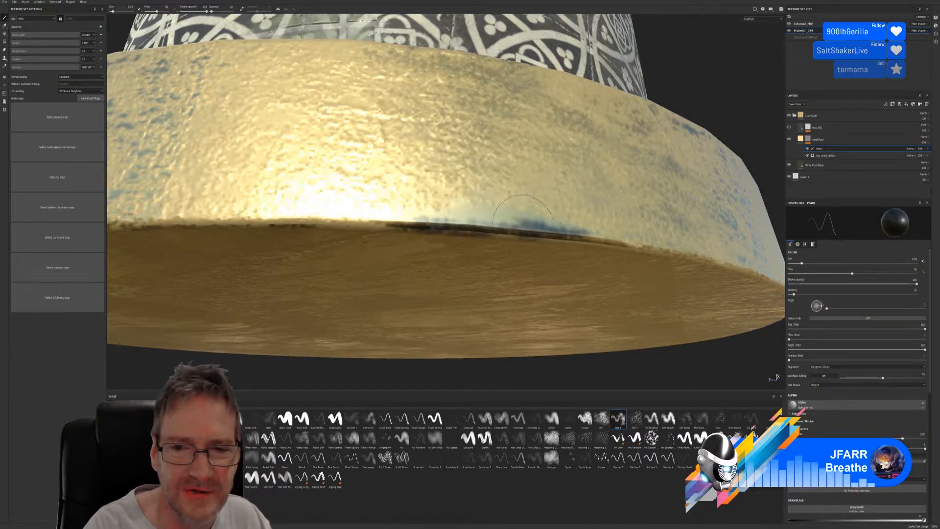
{"action": "left_click", "coordinate": [573, 229]}
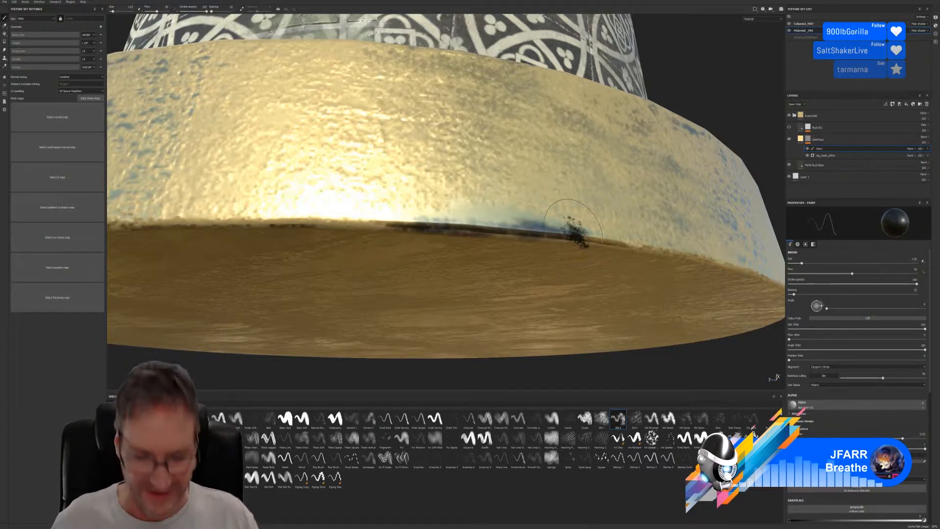
Extend the worn gold edge around the rim by brushing black beside the already darkened stretch, with small irregular patches.
{"action": "left_click_drag", "start_coordinate": [697, 76], "coordinate": [733, 79], "text": "alt"}
{"action": "scroll", "coordinate": [582, 227], "scroll_direction": "down", "scroll_amount": 1}
{"action": "scroll", "coordinate": [575, 226], "scroll_direction": "down", "scroll_amount": 1}
{"action": "left_click_drag", "start_coordinate": [620, 169], "coordinate": [627, 59], "text": "alt"}
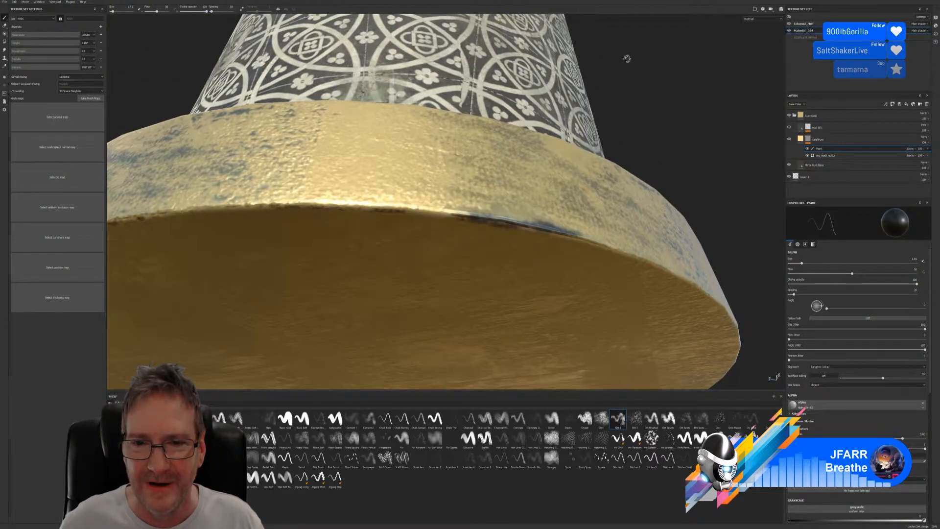
{"action": "middle_click_drag", "start_coordinate": [610, 101], "coordinate": [616, 104], "text": "alt"}
{"action": "left_click_drag", "start_coordinate": [616, 103], "coordinate": [660, 122], "text": "alt"}
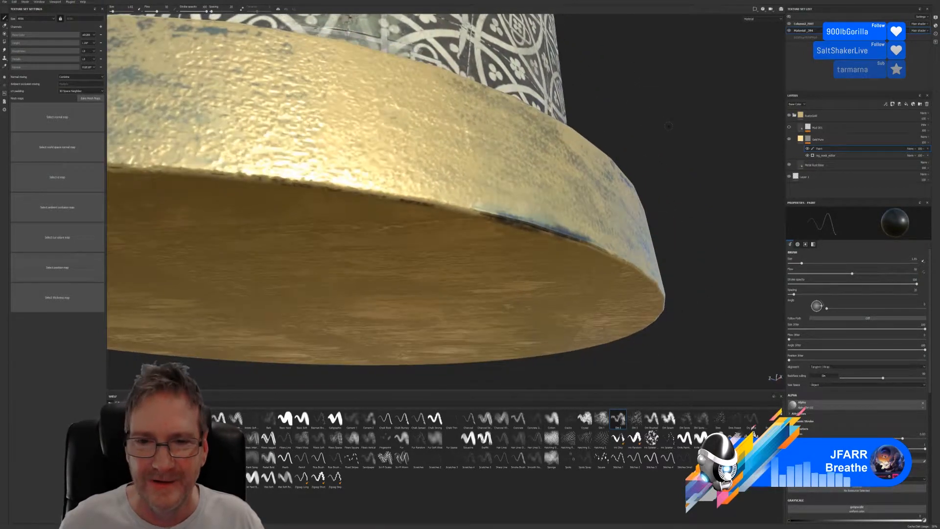
{"action": "scroll", "coordinate": [432, 201], "scroll_direction": "up", "scroll_amount": 1}
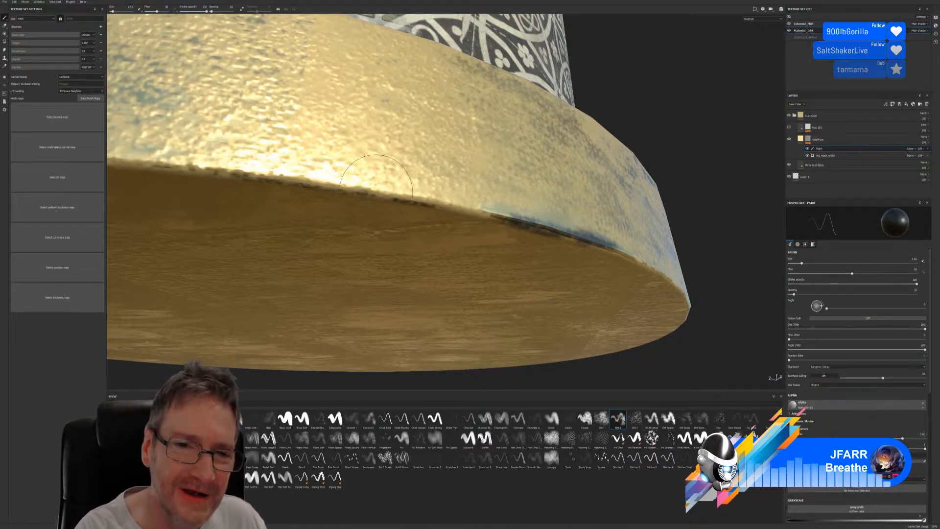
{"action": "mouse_move", "coordinate": [366, 185]}
{"action": "left_mouse_down"}
{"action": "mouse_move", "coordinate": [420, 184]}
{"action": "mouse_move", "coordinate": [475, 212]}
{"action": "left_mouse_up"}
{"action": "left_click_drag", "start_coordinate": [496, 200], "coordinate": [437, 191]}
{"action": "mouse_move", "coordinate": [210, 174]}
{"action": "left_mouse_down"}
{"action": "mouse_move", "coordinate": [242, 162]}
{"action": "mouse_move", "coordinate": [203, 155]}
{"action": "mouse_move", "coordinate": [317, 182]}
{"action": "left_mouse_up"}
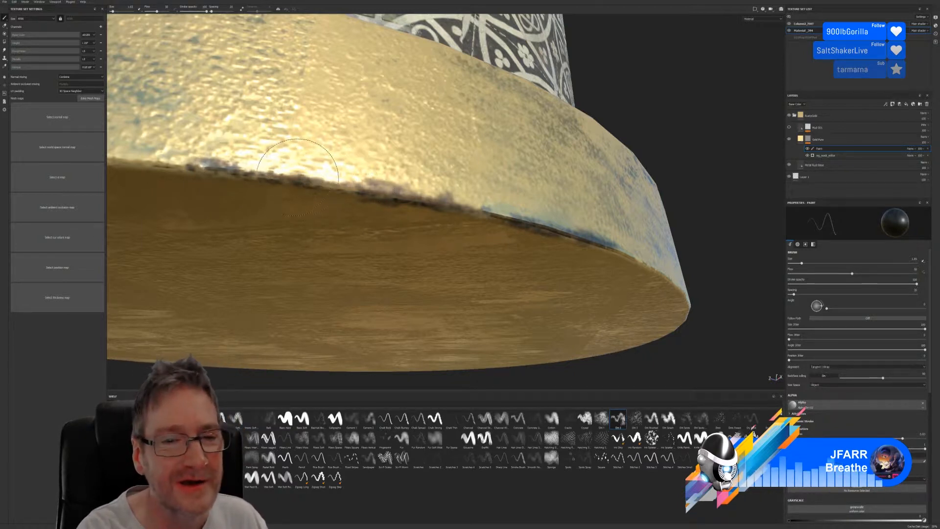
{"action": "left_click", "coordinate": [212, 172]}
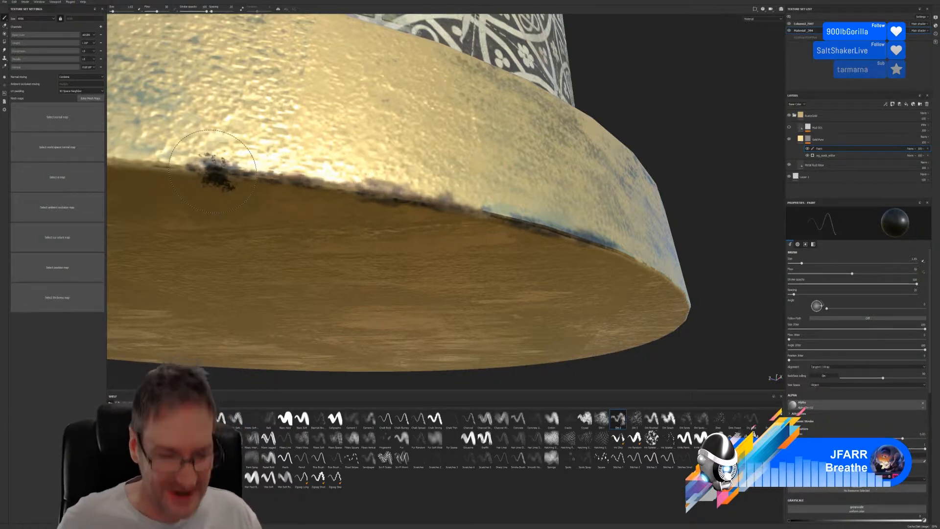
Turn to the next stretch of the rim and brush chipped dark patches into its bottom edge.
{"action": "middle_click_drag", "start_coordinate": [427, 177], "coordinate": [540, 194], "text": "alt"}
{"action": "scroll", "coordinate": [507, 237], "scroll_direction": "down", "scroll_amount": 4}
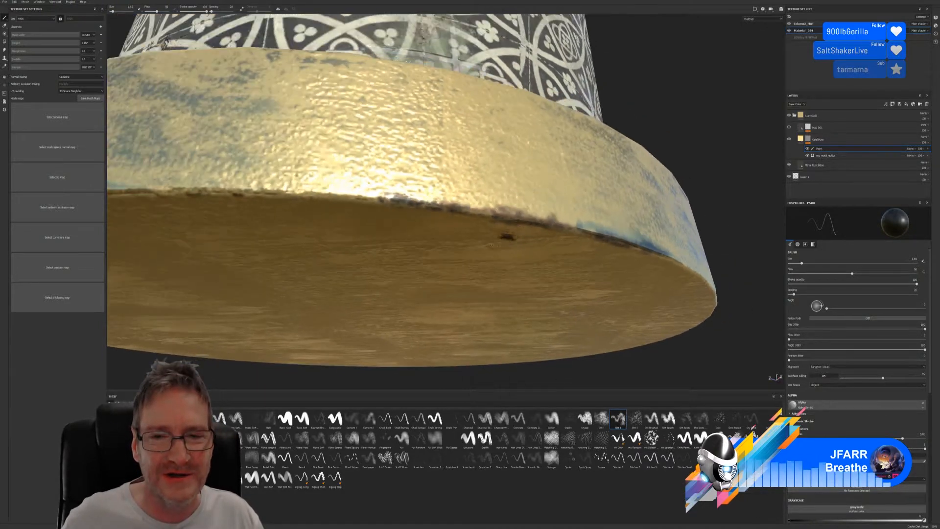
{"action": "middle_click_drag", "start_coordinate": [605, 112], "coordinate": [705, 128], "text": "alt"}
{"action": "scroll", "coordinate": [654, 152], "scroll_direction": "up", "scroll_amount": 2}
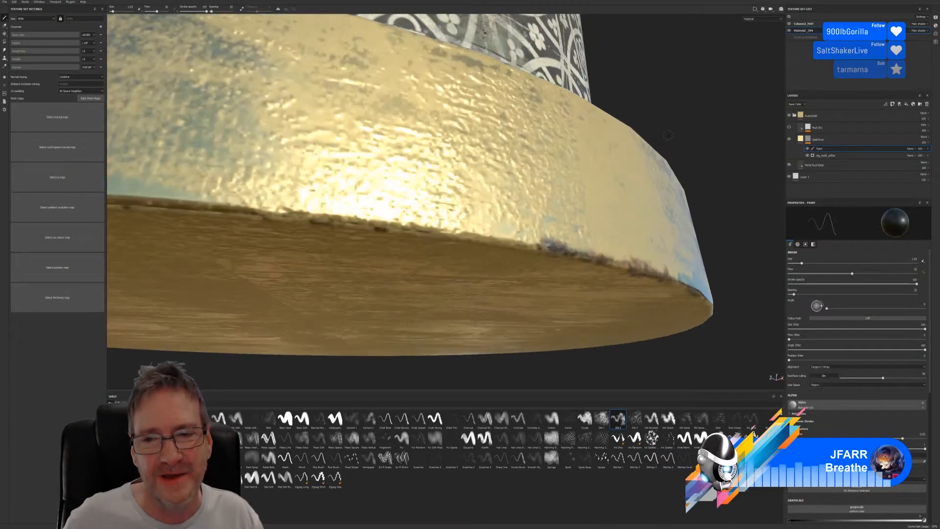
{"action": "left_click_drag", "start_coordinate": [422, 239], "coordinate": [399, 221]}
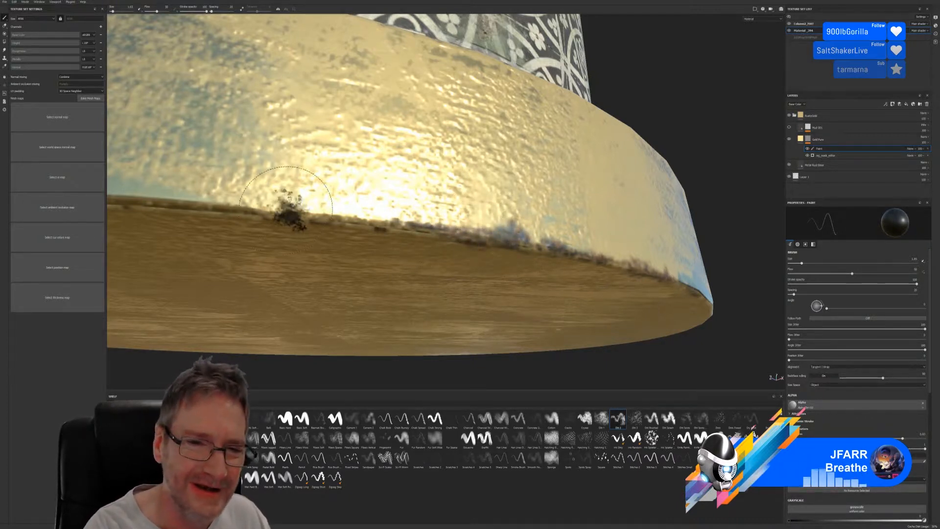
{"action": "left_click", "coordinate": [293, 211]}
{"action": "left_click", "coordinate": [297, 207]}
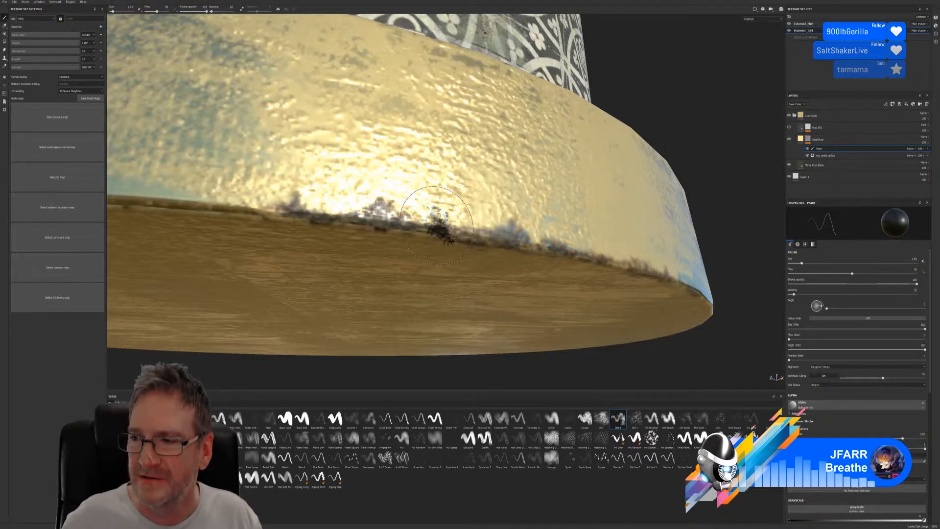
Check the worn edge up close and from a distance, and brush black along an untouched stretch of the rim.
{"action": "scroll", "coordinate": [436, 225], "scroll_direction": "down", "scroll_amount": 2}
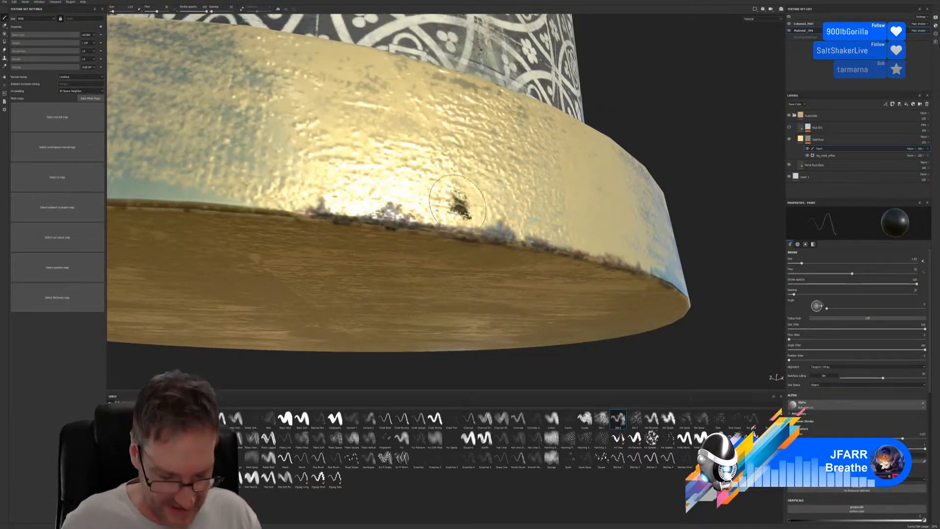
{"action": "left_click_drag", "start_coordinate": [618, 111], "coordinate": [652, 113], "text": "alt"}
{"action": "right_click_drag", "start_coordinate": [652, 113], "coordinate": [743, 119], "text": "alt"}
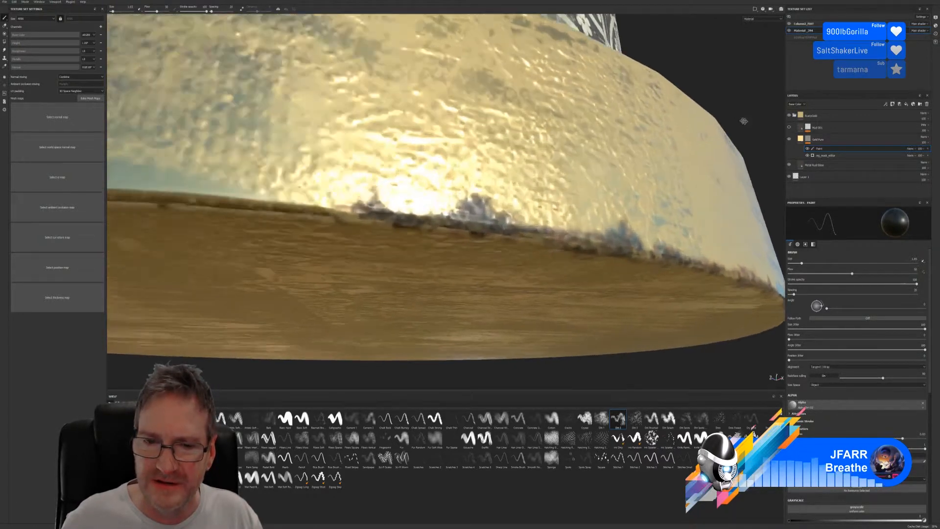
{"action": "scroll", "coordinate": [521, 195], "scroll_direction": "down", "scroll_amount": 2}
{"action": "left_click_drag", "start_coordinate": [506, 230], "coordinate": [568, 159], "text": "alt"}
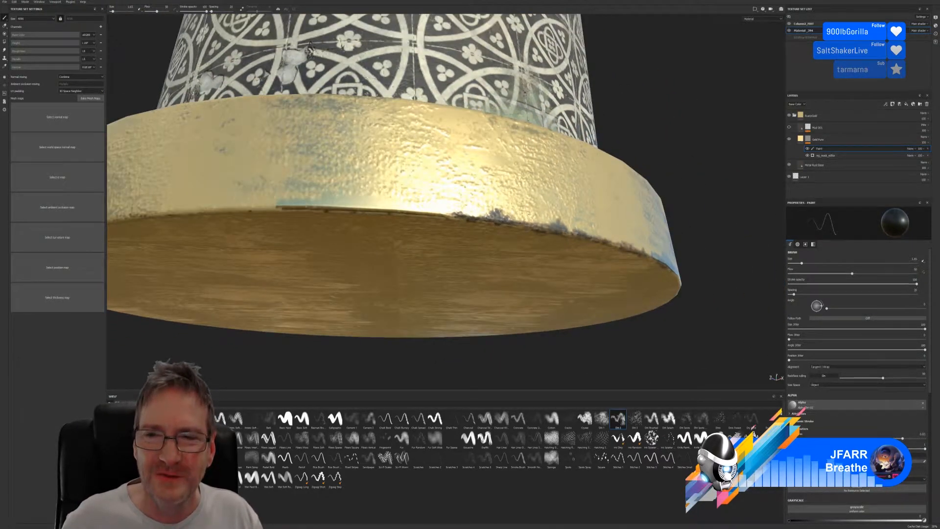
{"action": "middle_click_drag", "start_coordinate": [615, 91], "coordinate": [742, 112], "text": "alt"}
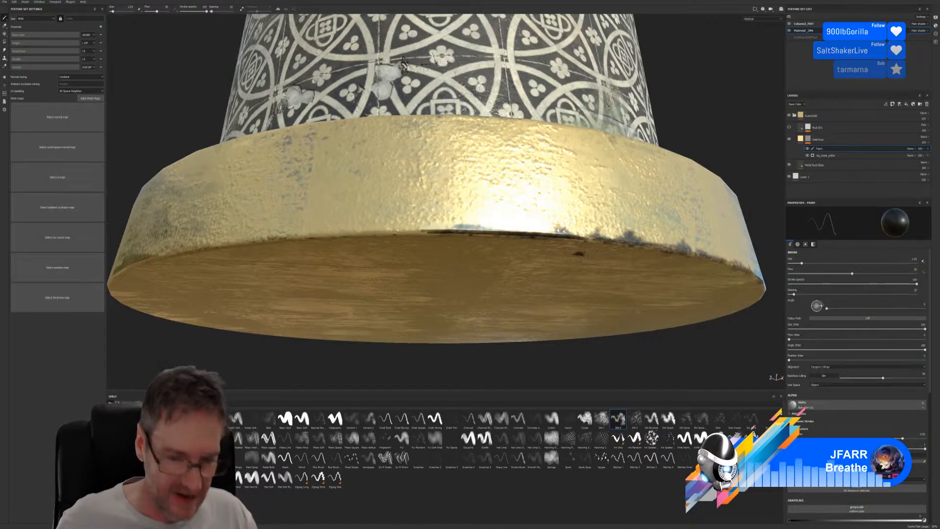
{"action": "scroll", "coordinate": [508, 257], "scroll_direction": "down", "scroll_amount": 2}
{"action": "left_click_drag", "start_coordinate": [186, 127], "coordinate": [265, 109], "text": "alt"}
{"action": "scroll", "coordinate": [511, 198], "scroll_direction": "up", "scroll_amount": 3}
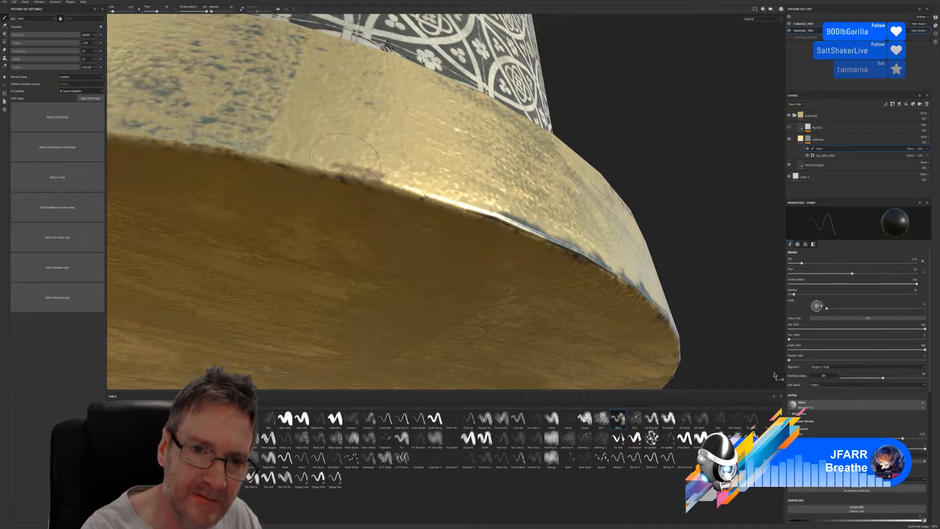
{"action": "mouse_move", "coordinate": [344, 169]}
{"action": "left_mouse_down"}
{"action": "mouse_move", "coordinate": [318, 164]}
{"action": "mouse_move", "coordinate": [482, 200]}
{"action": "left_mouse_up"}
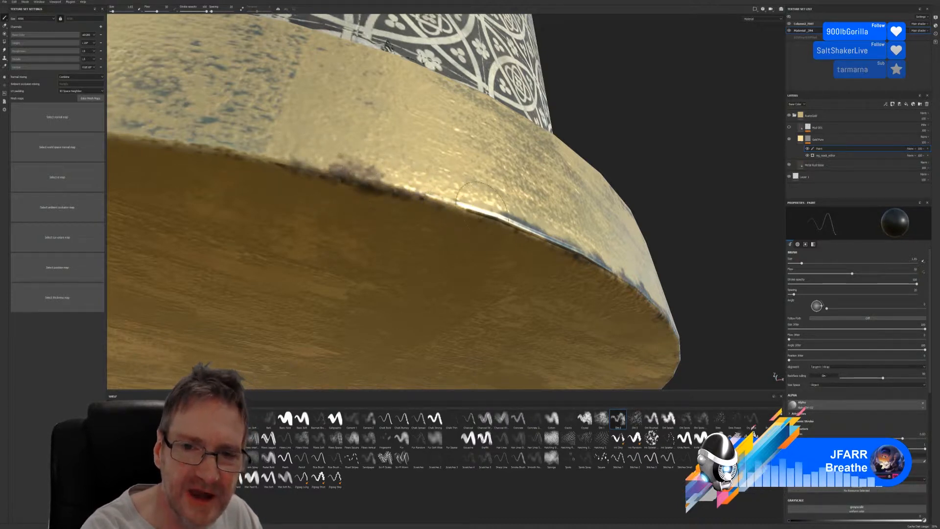
Dab wear into the adjoining edge beneath the bluish worn area of the rim, undoing unwanted dabs.
{"action": "left_click", "coordinate": [259, 144]}
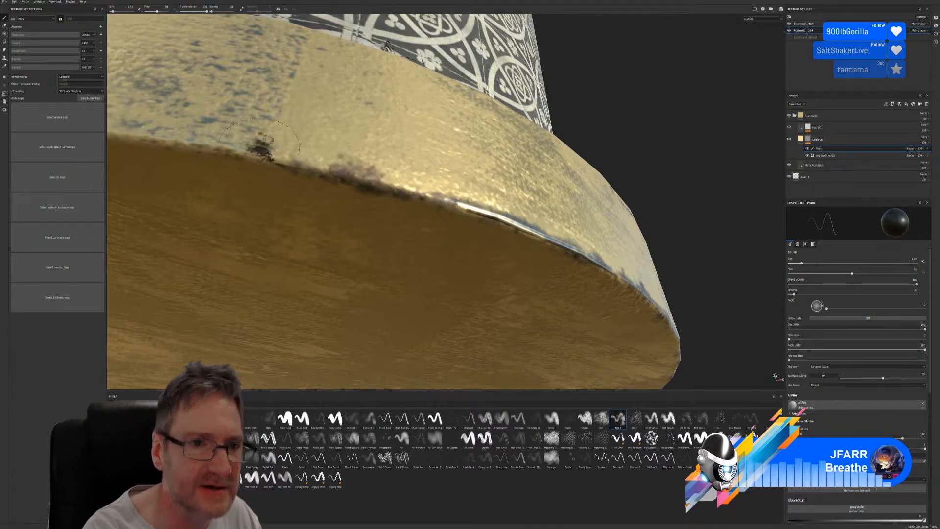
{"action": "key", "text": "ctrl+z"}
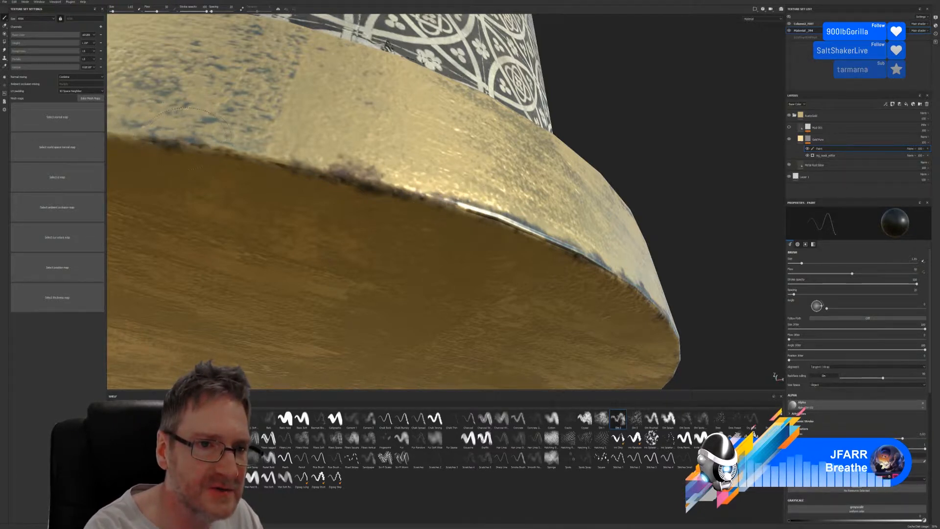
{"action": "left_click_drag", "start_coordinate": [216, 147], "coordinate": [240, 151]}
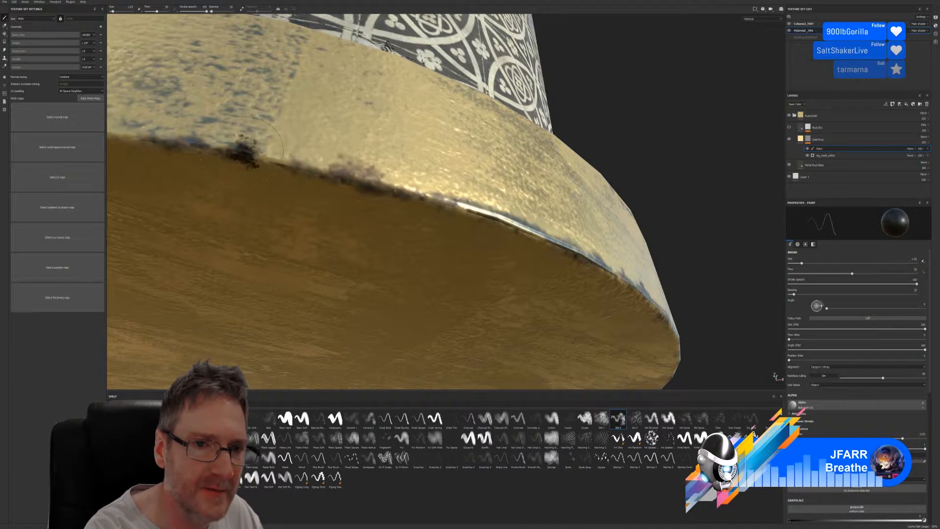
{"action": "key", "text": "ctrl+z"}
{"action": "left_click", "coordinate": [279, 141]}
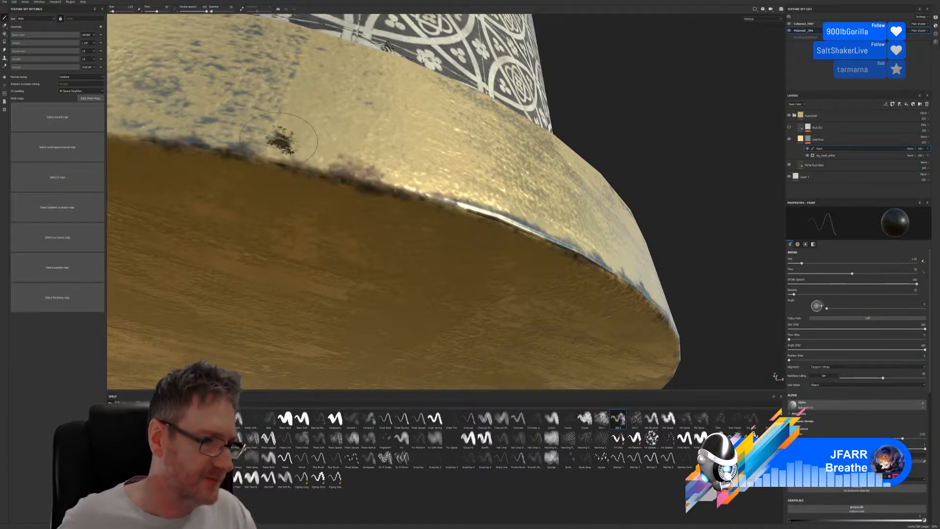
{"action": "key", "text": "ctrl+z"}
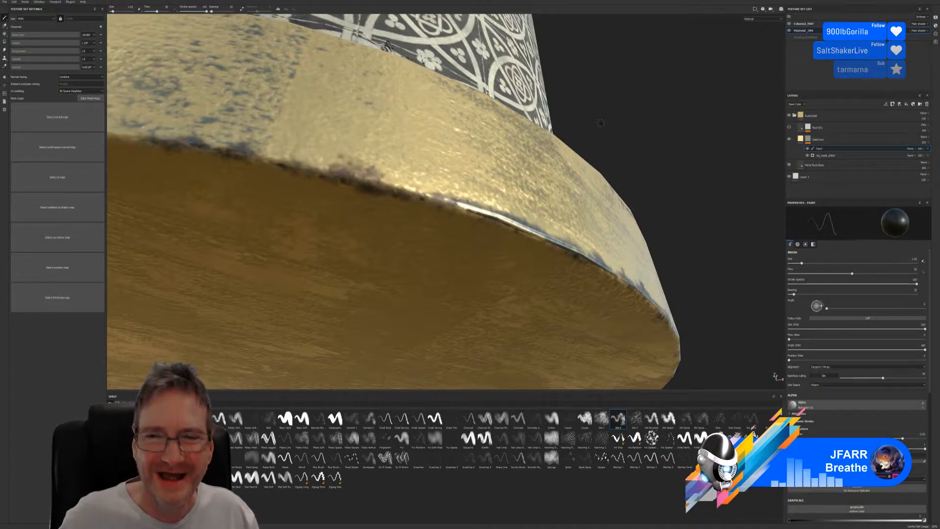
Rotate further around the base and brush dark wear along the rim's bottom edge, linking it to the worn section.
{"action": "middle_click_drag", "start_coordinate": [611, 127], "coordinate": [679, 141], "text": "alt"}
{"action": "scroll", "coordinate": [618, 179], "scroll_direction": "down", "scroll_amount": 3}
{"action": "left_click_drag", "start_coordinate": [618, 123], "coordinate": [680, 130], "text": "alt"}
{"action": "scroll", "coordinate": [628, 276], "scroll_direction": "up", "scroll_amount": 2}
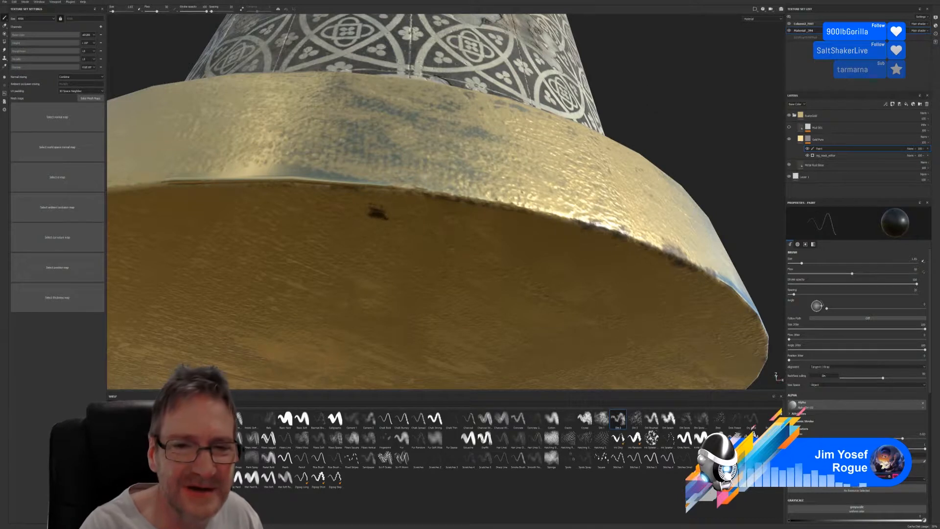
{"action": "left_click", "coordinate": [432, 185]}
{"action": "left_click", "coordinate": [419, 181]}
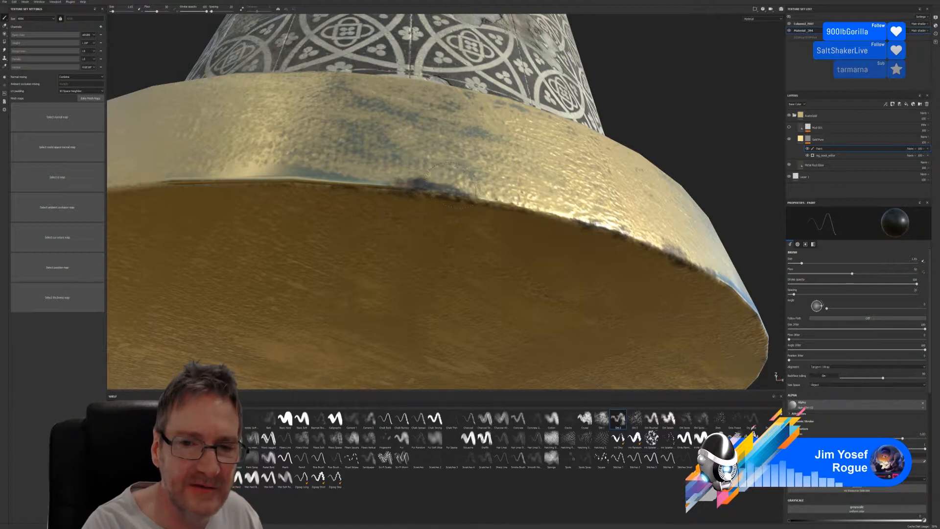
{"action": "left_click", "coordinate": [491, 198]}
{"action": "left_click", "coordinate": [493, 199]}
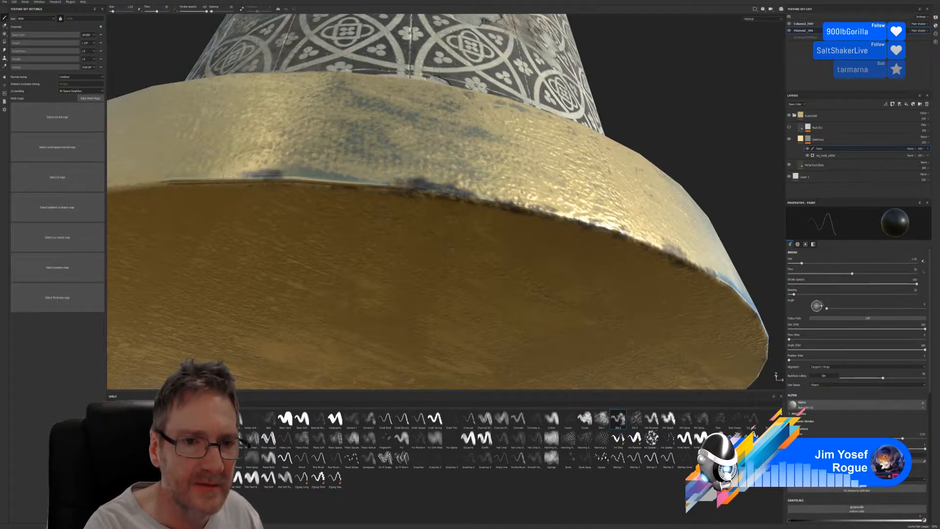
{"action": "left_click_drag", "start_coordinate": [269, 180], "coordinate": [333, 179]}
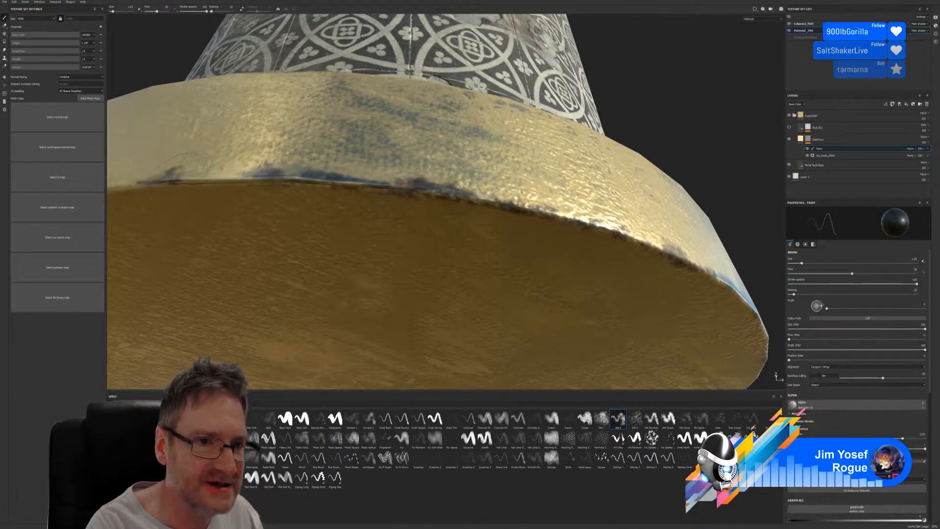
Finish the current worn edge, turn to the next stretch of rim, and brush dark chipped patches along its bottom edge.
{"action": "left_click_drag", "start_coordinate": [229, 180], "coordinate": [246, 179]}
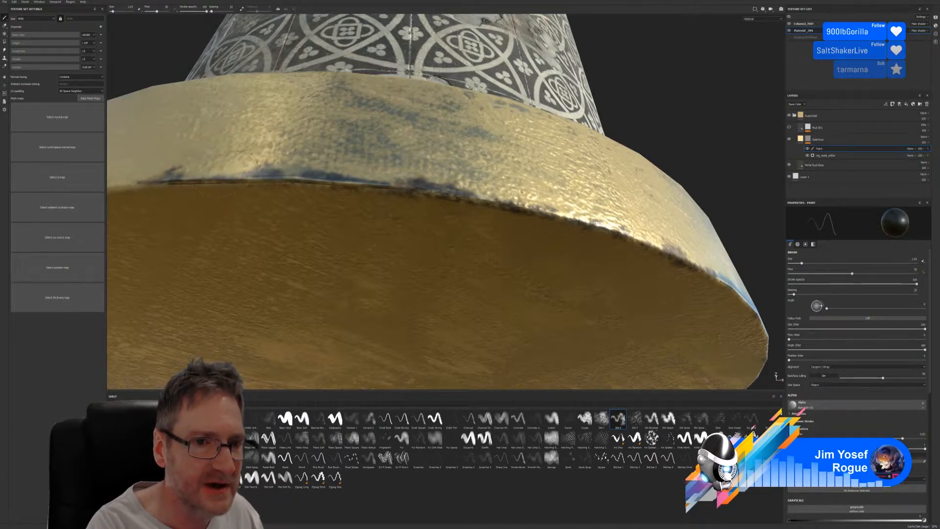
{"action": "left_click", "coordinate": [271, 178]}
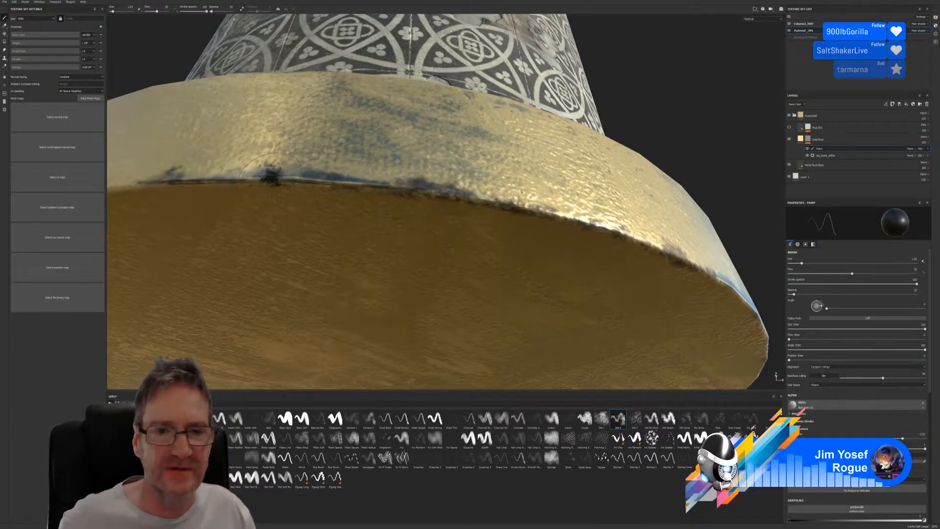
{"action": "scroll", "coordinate": [260, 204], "scroll_direction": "down", "scroll_amount": 5}
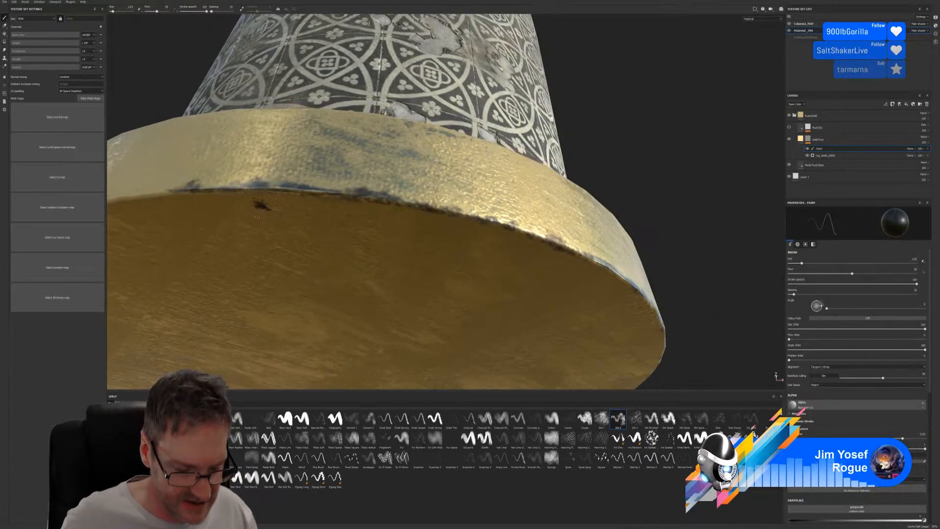
{"action": "left_click_drag", "start_coordinate": [252, 208], "coordinate": [411, 87], "text": "alt"}
{"action": "left_click_drag", "start_coordinate": [221, 103], "coordinate": [323, 111], "text": "alt"}
{"action": "middle_click_drag", "start_coordinate": [594, 110], "coordinate": [671, 148], "text": "alt"}
{"action": "left_click_drag", "start_coordinate": [671, 148], "coordinate": [635, 124], "text": "alt"}
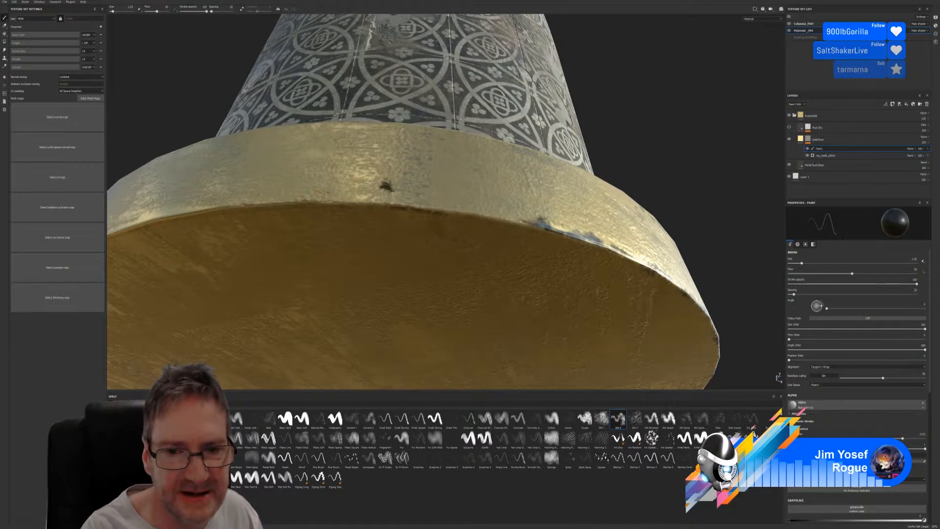
{"action": "left_click", "coordinate": [416, 213]}
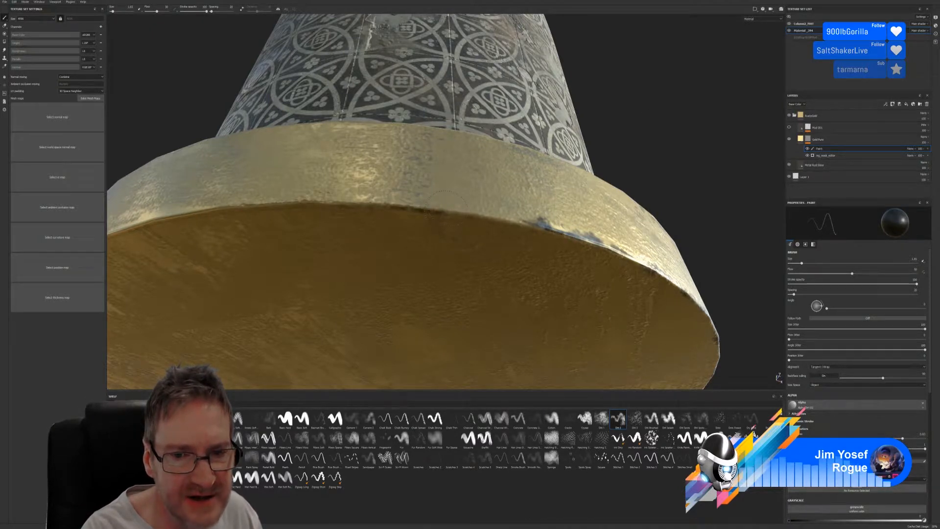
{"action": "left_click_drag", "start_coordinate": [462, 196], "coordinate": [520, 224]}
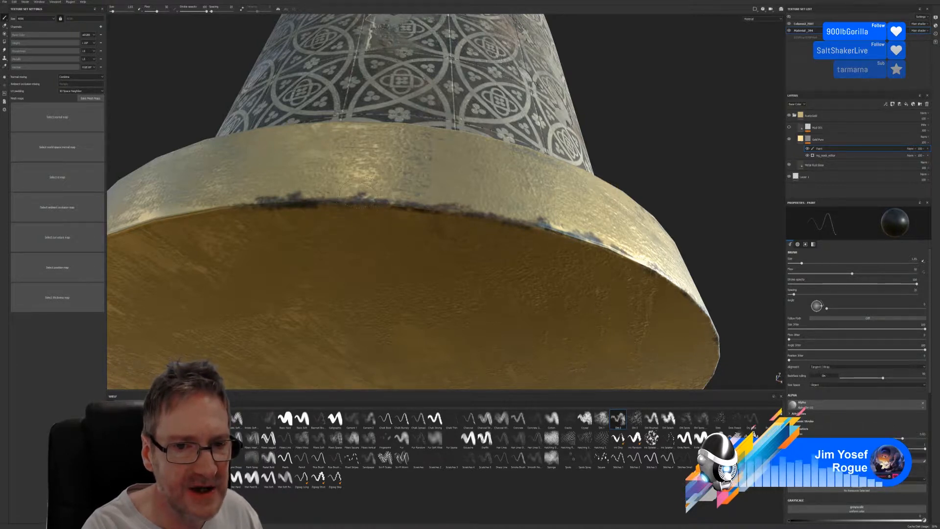
{"action": "left_click", "coordinate": [367, 186]}
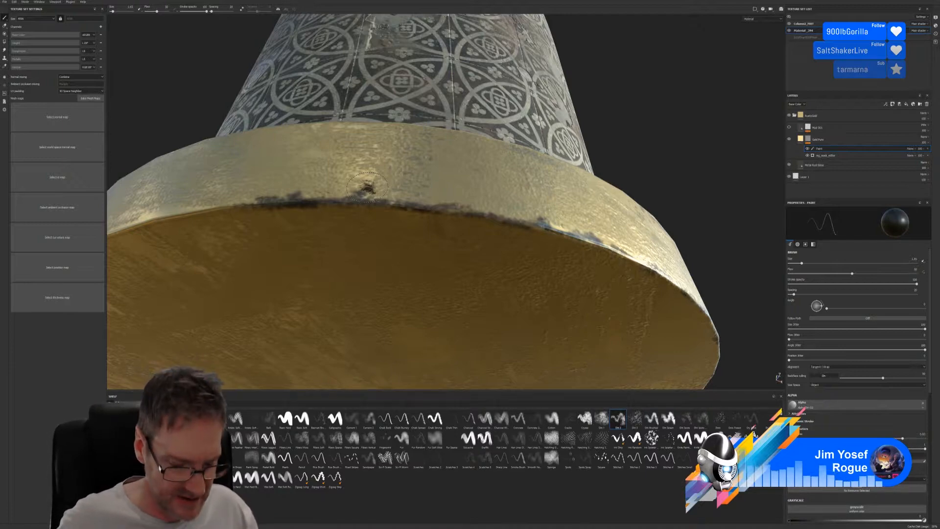
Continue the dark wear around the rim's bottom edge, extending it from the fresh patches across the adjacent clean gold stretch.
{"action": "left_click", "coordinate": [264, 226]}
{"action": "left_click_drag", "start_coordinate": [197, 107], "coordinate": [267, 118], "text": "alt"}
{"action": "right_click_drag", "start_coordinate": [267, 118], "coordinate": [273, 141], "text": "alt"}
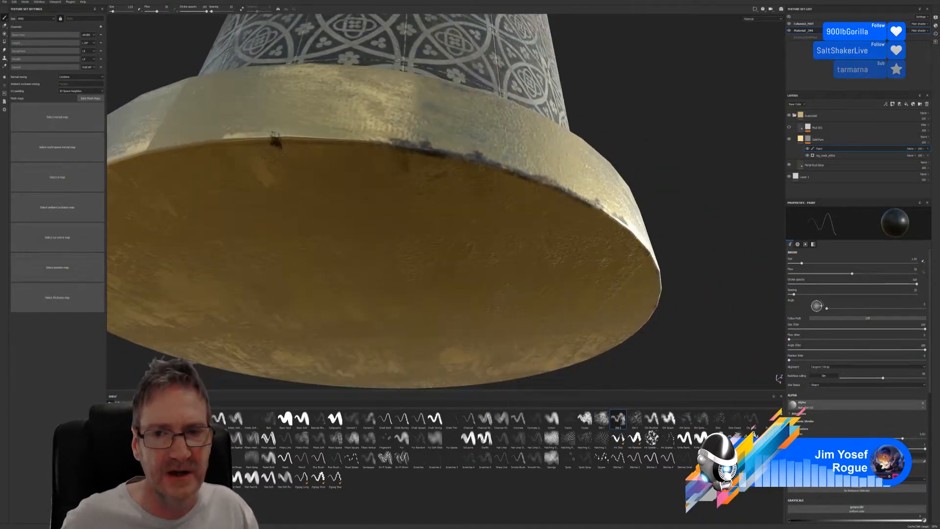
{"action": "middle_click_drag", "start_coordinate": [606, 80], "coordinate": [743, 133], "text": "alt"}
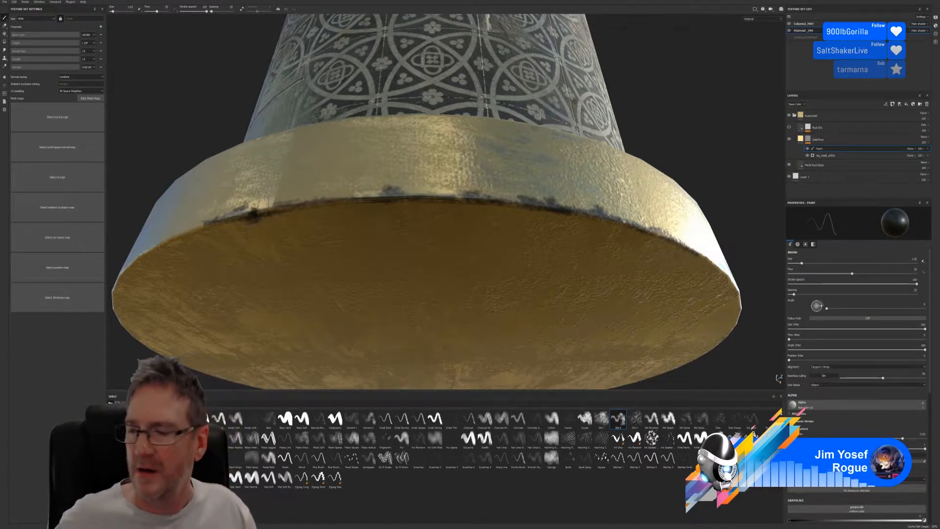
{"action": "left_click", "coordinate": [271, 201]}
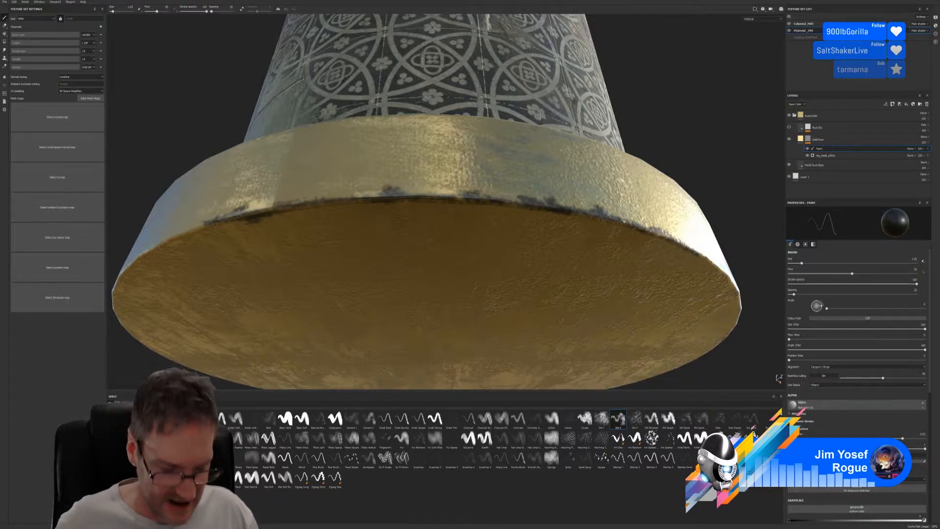
Rotate to the rim beneath the greenish bare patch on the column and paint dark chips linking to the worn edge.
{"action": "left_click_drag", "start_coordinate": [186, 106], "coordinate": [216, 113], "text": "alt"}
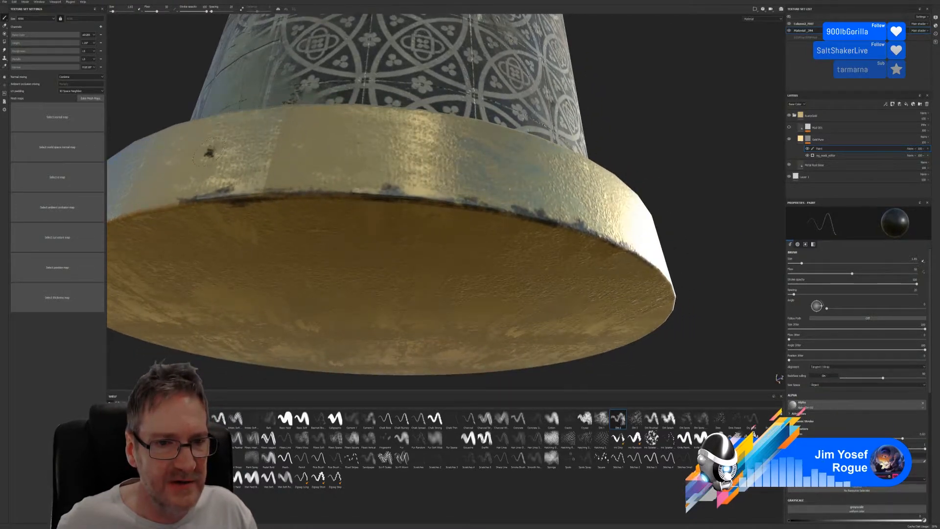
{"action": "scroll", "coordinate": [209, 162], "scroll_direction": "down", "scroll_amount": 1}
{"action": "middle_click_drag", "start_coordinate": [184, 103], "coordinate": [263, 133], "text": "alt"}
{"action": "left_click_drag", "start_coordinate": [212, 132], "coordinate": [270, 132], "text": "alt"}
{"action": "left_click_drag", "start_coordinate": [508, 149], "coordinate": [673, 128], "text": "alt"}
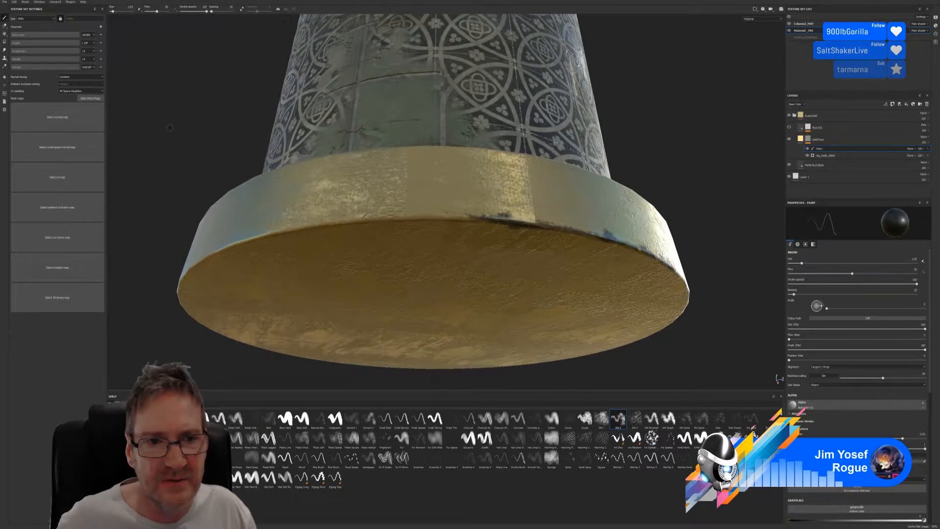
{"action": "left_click_drag", "start_coordinate": [169, 128], "coordinate": [199, 130], "text": "alt"}
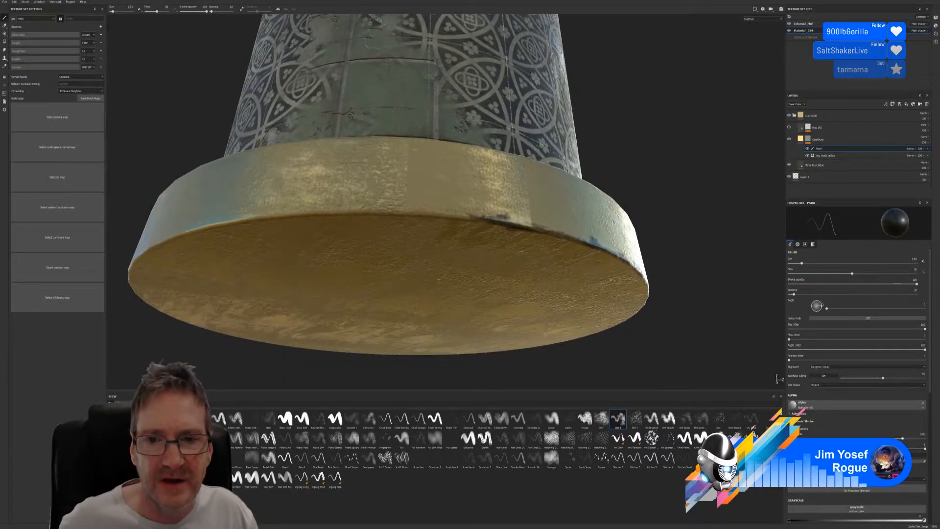
{"action": "left_click_drag", "start_coordinate": [635, 172], "coordinate": [661, 155], "text": "alt"}
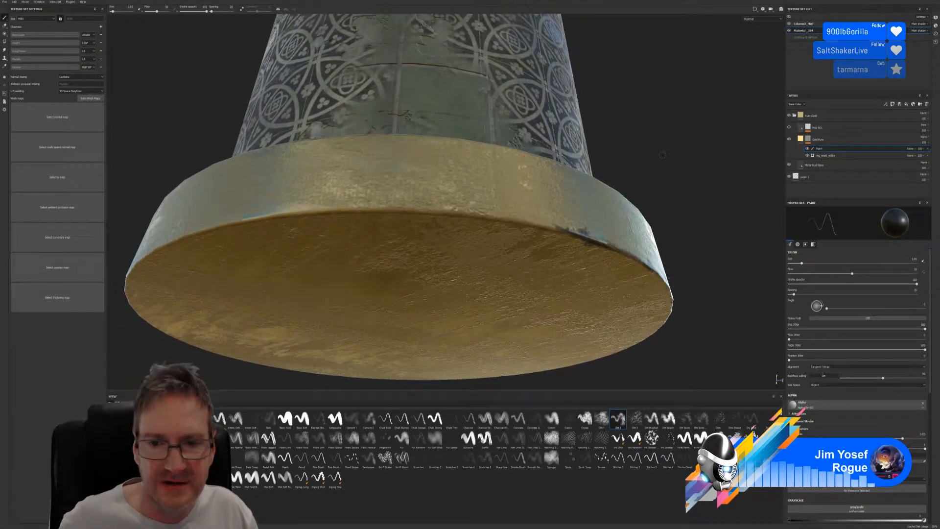
{"action": "scroll", "coordinate": [573, 223], "scroll_direction": "up", "scroll_amount": 2}
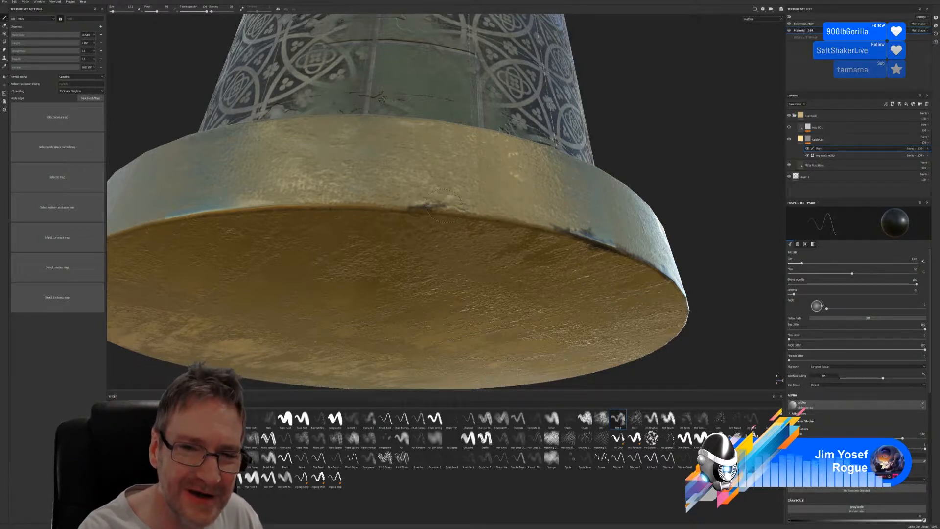
{"action": "left_click_drag", "start_coordinate": [424, 208], "coordinate": [431, 203]}
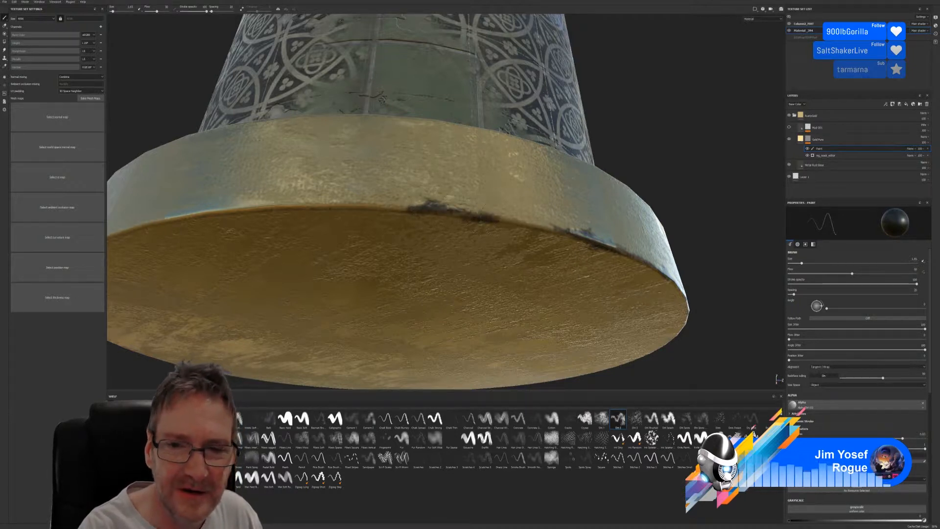
{"action": "mouse_move", "coordinate": [482, 219]}
{"action": "left_mouse_down"}
{"action": "mouse_move", "coordinate": [509, 212]}
{"action": "mouse_move", "coordinate": [532, 222]}
{"action": "left_mouse_up"}
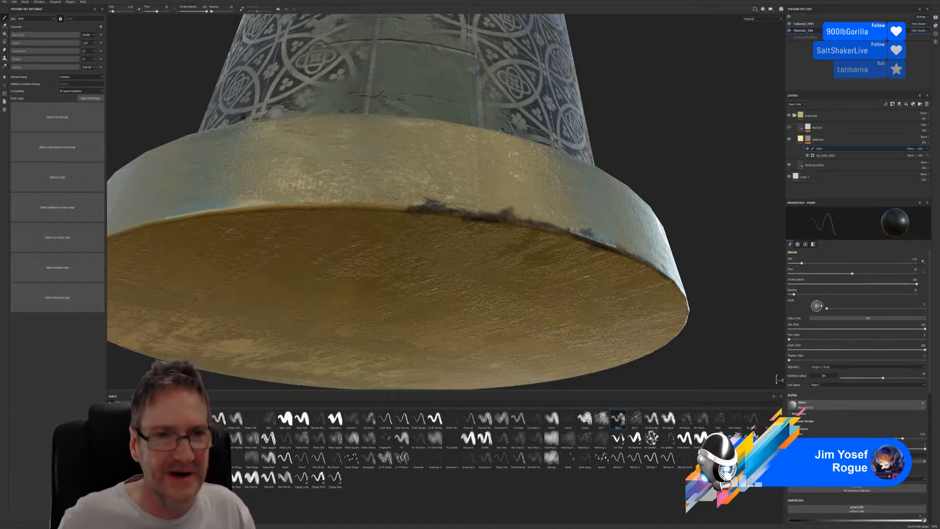
Brush irregular dark patches along the rim's bottom edge beyond the greenish bare patch, undoing the last stray stroke.
{"action": "left_click_drag", "start_coordinate": [180, 91], "coordinate": [177, 122], "text": "alt"}
{"action": "left_click_drag", "start_coordinate": [458, 111], "coordinate": [648, 128], "text": "alt"}
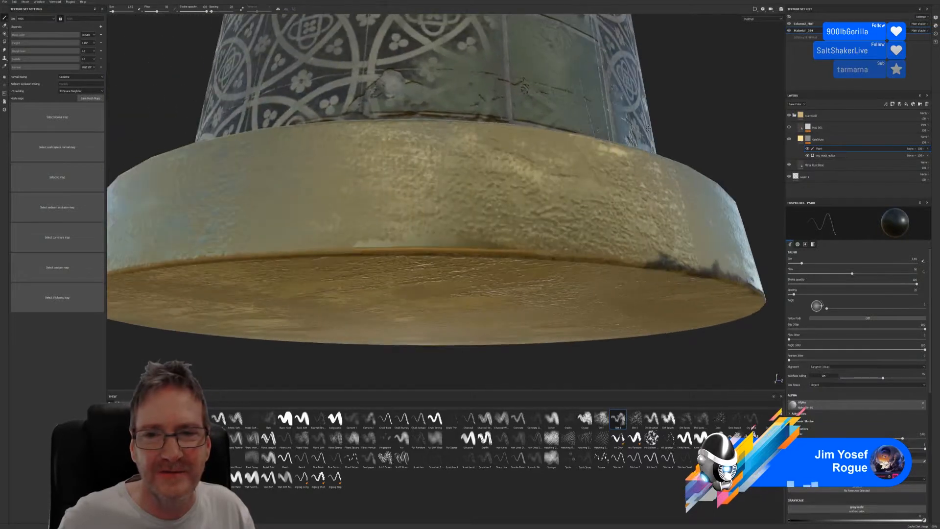
{"action": "left_click_drag", "start_coordinate": [175, 98], "coordinate": [170, 91], "text": "alt"}
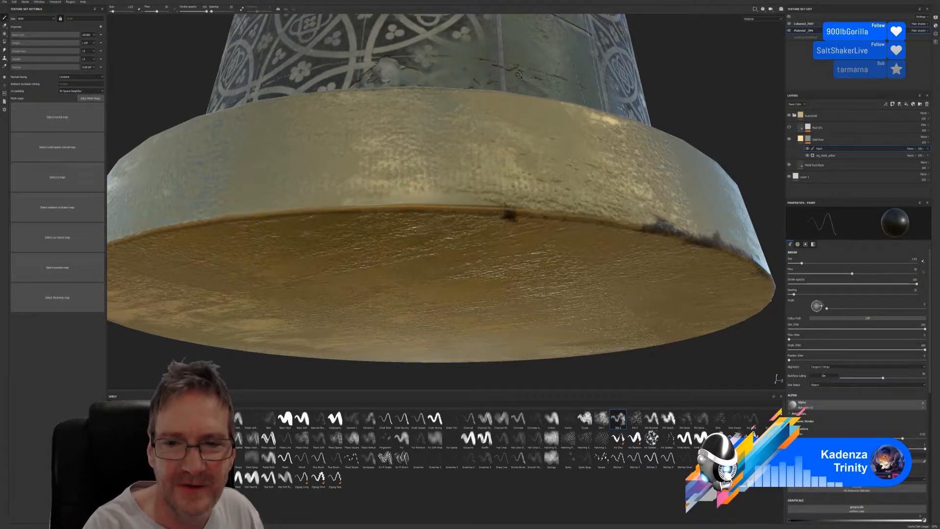
{"action": "mouse_move", "coordinate": [501, 205]}
{"action": "left_mouse_down"}
{"action": "mouse_move", "coordinate": [621, 220]}
{"action": "mouse_move", "coordinate": [589, 214]}
{"action": "left_mouse_up"}
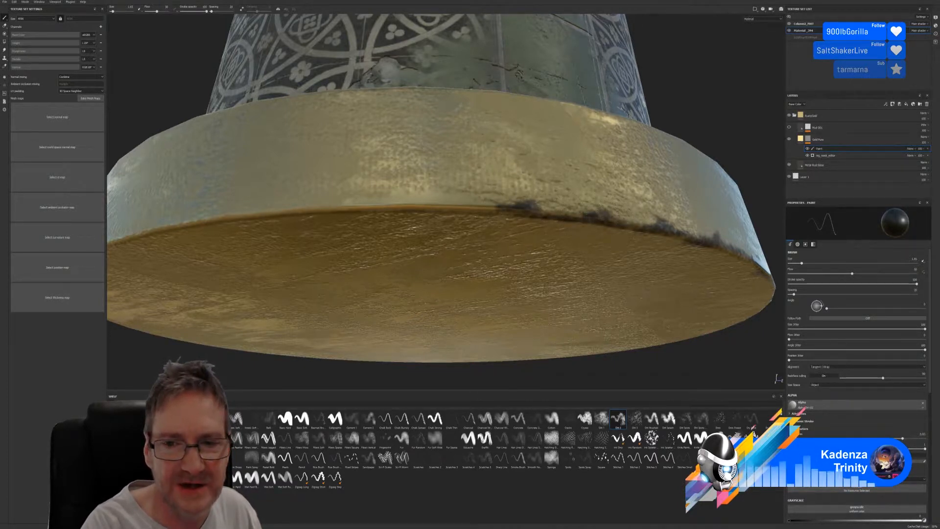
{"action": "mouse_move", "coordinate": [300, 205]}
{"action": "left_mouse_down"}
{"action": "mouse_move", "coordinate": [342, 206]}
{"action": "mouse_move", "coordinate": [294, 208]}
{"action": "mouse_move", "coordinate": [328, 196]}
{"action": "mouse_move", "coordinate": [355, 204]}
{"action": "mouse_move", "coordinate": [460, 201]}
{"action": "mouse_move", "coordinate": [433, 195]}
{"action": "left_mouse_up"}
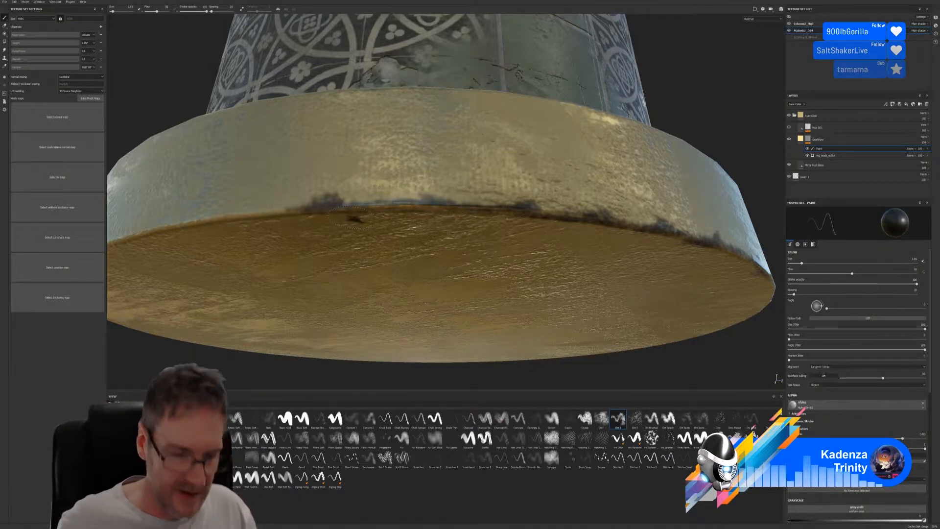
{"action": "mouse_move", "coordinate": [284, 224]}
{"action": "left_mouse_down"}
{"action": "mouse_move", "coordinate": [296, 226]}
{"action": "mouse_move", "coordinate": [261, 139]}
{"action": "left_mouse_up"}
{"action": "key", "text": "ctrl+z"}
Turn further around the base and paint worn black chips along the bottom edge up to the bluish area of the rim.
{"action": "left_click_drag", "start_coordinate": [149, 105], "coordinate": [294, 110], "text": "alt"}
{"action": "left_click_drag", "start_coordinate": [237, 80], "coordinate": [331, 96], "text": "alt"}
{"action": "middle_click_drag", "start_coordinate": [342, 96], "coordinate": [439, 132], "text": "alt"}
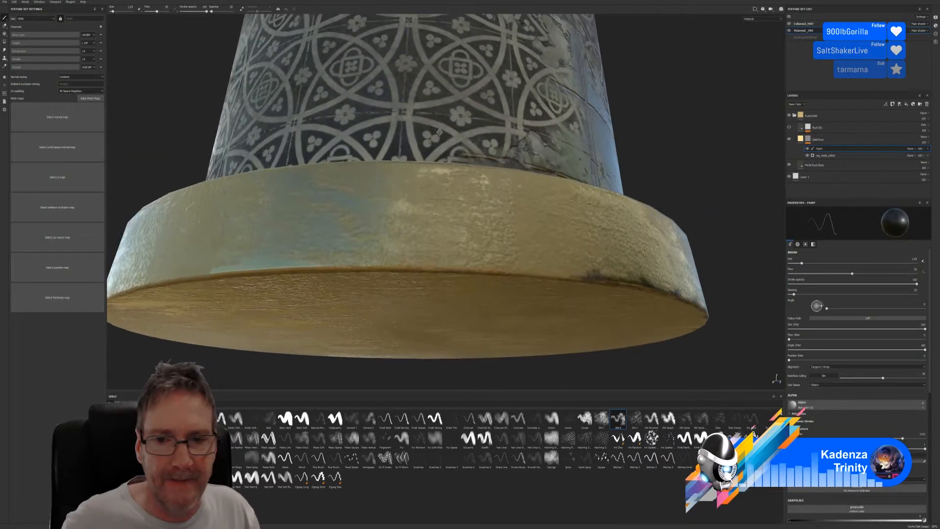
{"action": "left_click_drag", "start_coordinate": [680, 148], "coordinate": [674, 131], "text": "alt"}
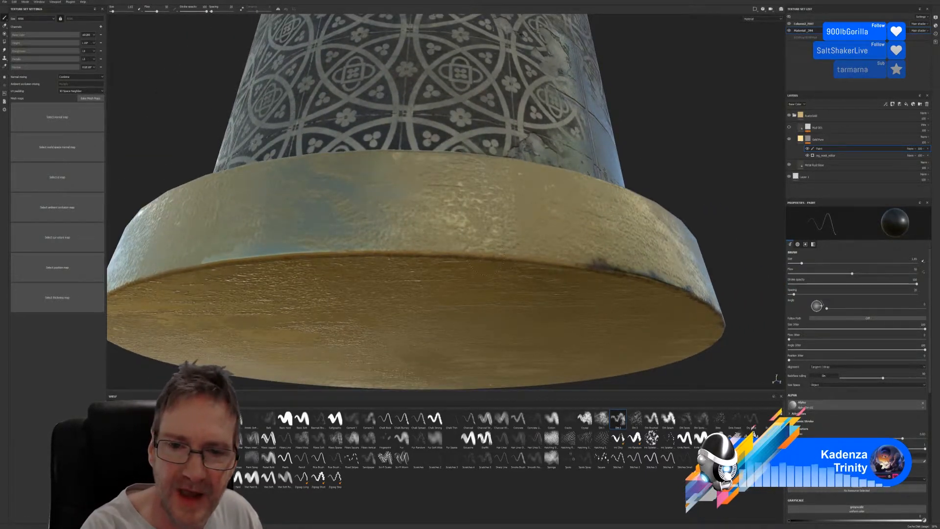
{"action": "mouse_move", "coordinate": [485, 252]}
{"action": "left_mouse_down"}
{"action": "mouse_move", "coordinate": [473, 251]}
{"action": "mouse_move", "coordinate": [587, 257]}
{"action": "left_mouse_up"}
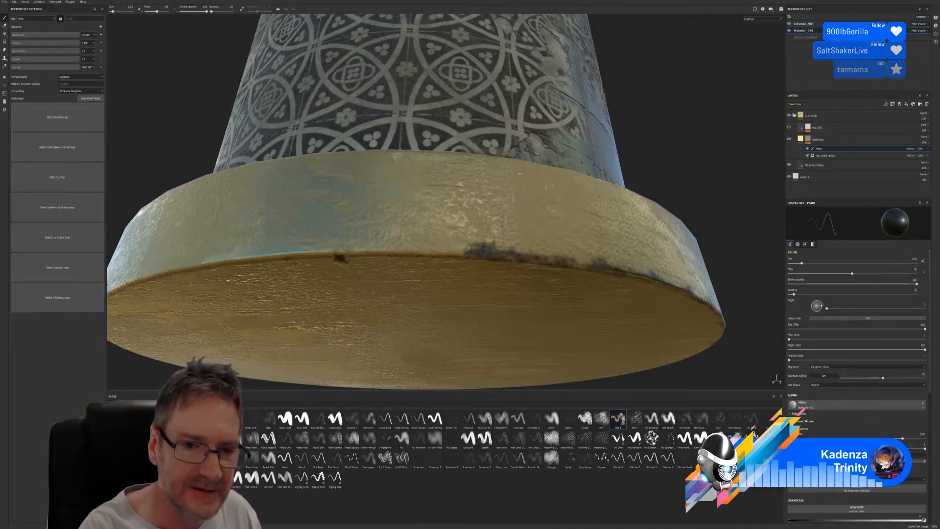
{"action": "mouse_move", "coordinate": [345, 254]}
{"action": "left_mouse_down"}
{"action": "mouse_move", "coordinate": [311, 251]}
{"action": "mouse_move", "coordinate": [443, 252]}
{"action": "left_mouse_up"}
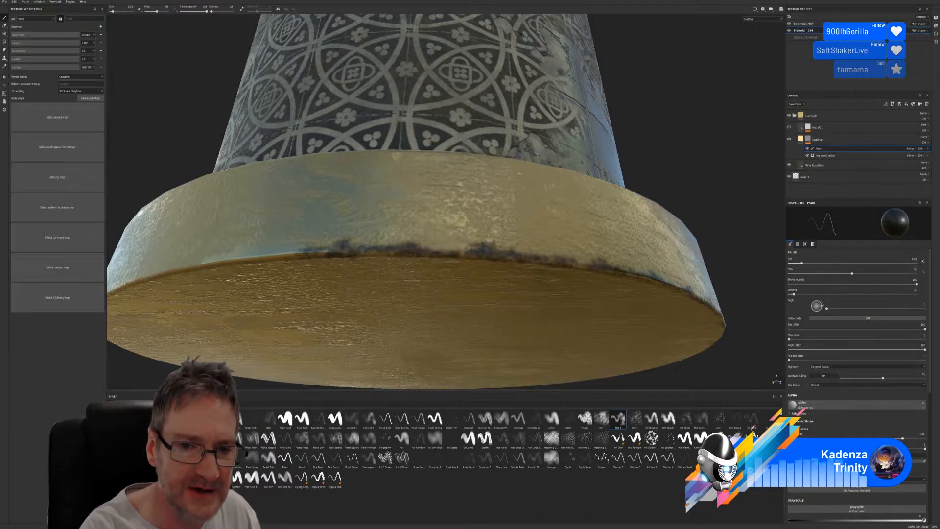
{"action": "left_click_drag", "start_coordinate": [371, 252], "coordinate": [384, 250]}
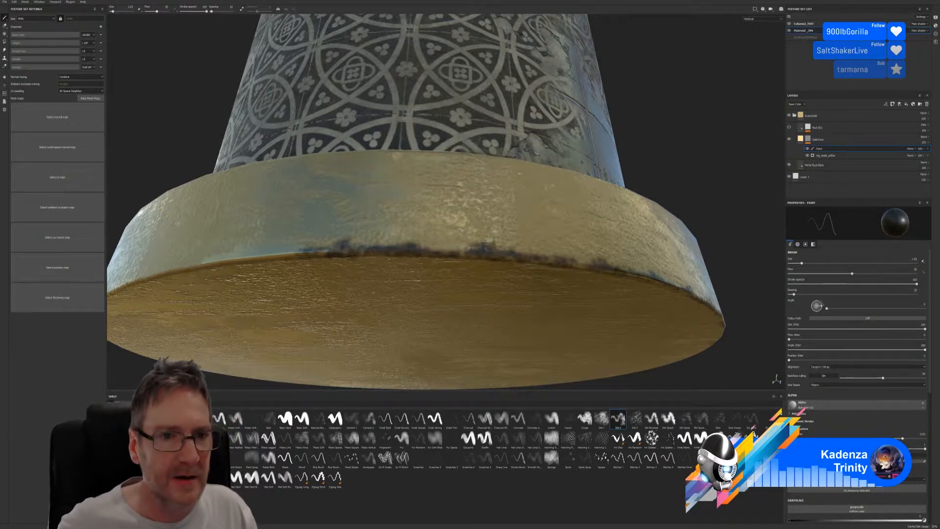
Carry the chipped wear through the light-blue edge highlight and onto the smooth gold stretch beyond it.
{"action": "left_click_drag", "start_coordinate": [167, 119], "coordinate": [236, 117], "text": "alt"}
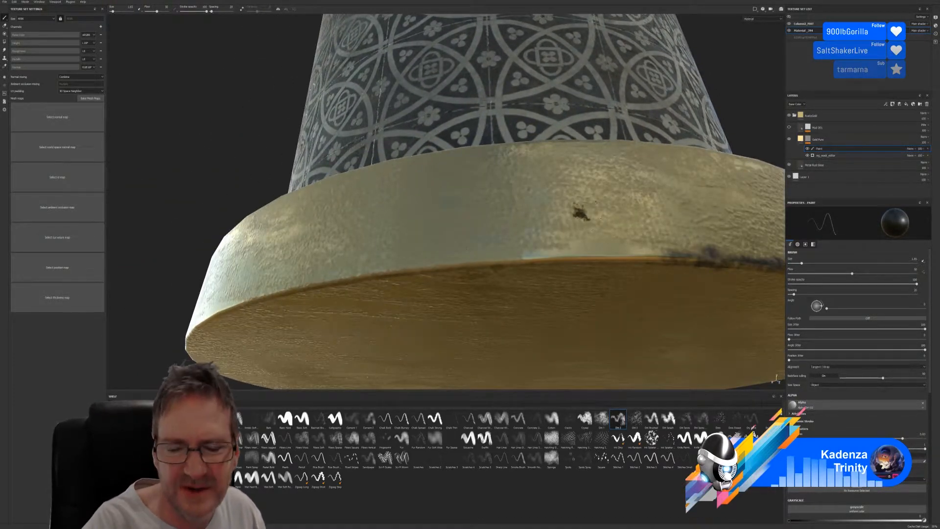
{"action": "mouse_move", "coordinate": [513, 262]}
{"action": "left_mouse_down"}
{"action": "mouse_move", "coordinate": [504, 264]}
{"action": "mouse_move", "coordinate": [563, 248]}
{"action": "mouse_move", "coordinate": [666, 258]}
{"action": "left_mouse_up"}
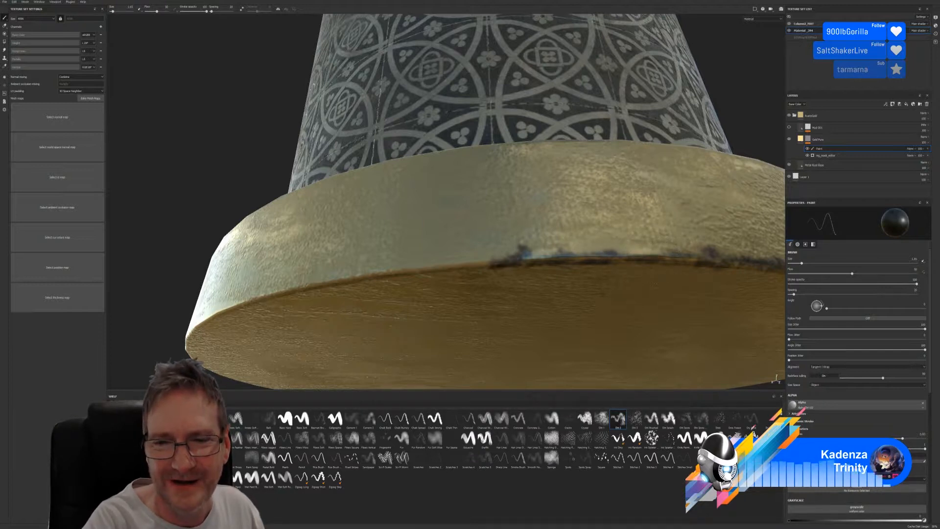
{"action": "mouse_move", "coordinate": [372, 273]}
{"action": "left_mouse_down"}
{"action": "mouse_move", "coordinate": [321, 280]}
{"action": "mouse_move", "coordinate": [348, 274]}
{"action": "mouse_move", "coordinate": [341, 265]}
{"action": "mouse_move", "coordinate": [489, 259]}
{"action": "mouse_move", "coordinate": [433, 261]}
{"action": "mouse_move", "coordinate": [469, 262]}
{"action": "left_mouse_up"}
{"action": "left_click", "coordinate": [549, 263]}
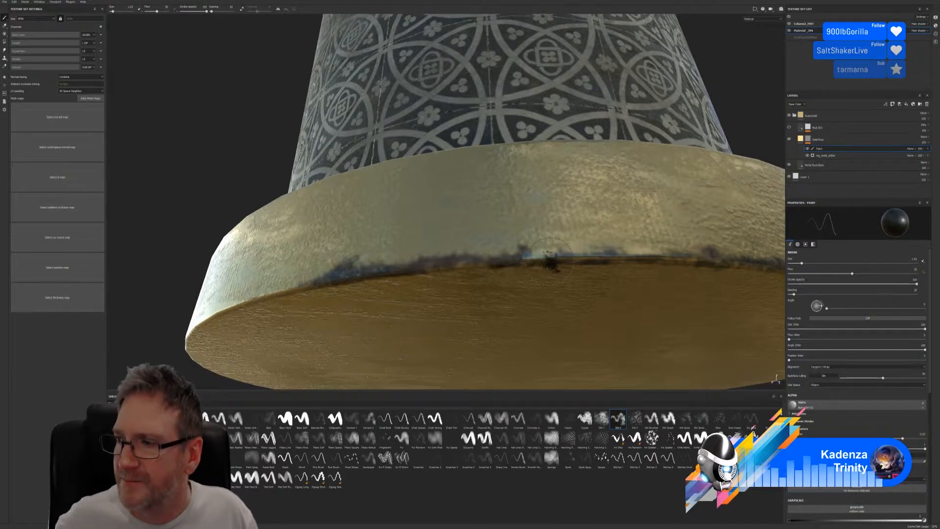
Rotate to the next blue-tinted section of the rim and brush dark wear along its bottom edge and the adjoining plain gold.
{"action": "left_click_drag", "start_coordinate": [196, 128], "coordinate": [341, 162], "text": "alt"}
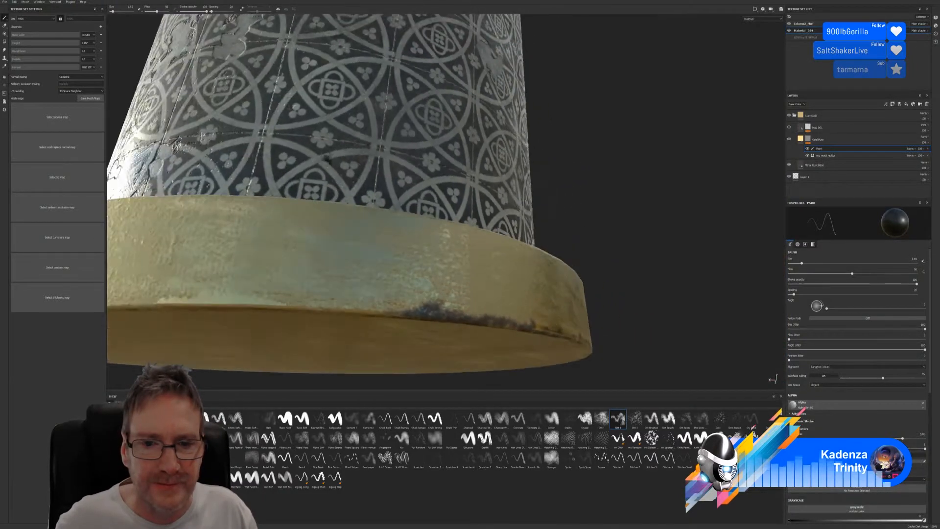
{"action": "middle_click_drag", "start_coordinate": [340, 162], "coordinate": [418, 158], "text": "alt"}
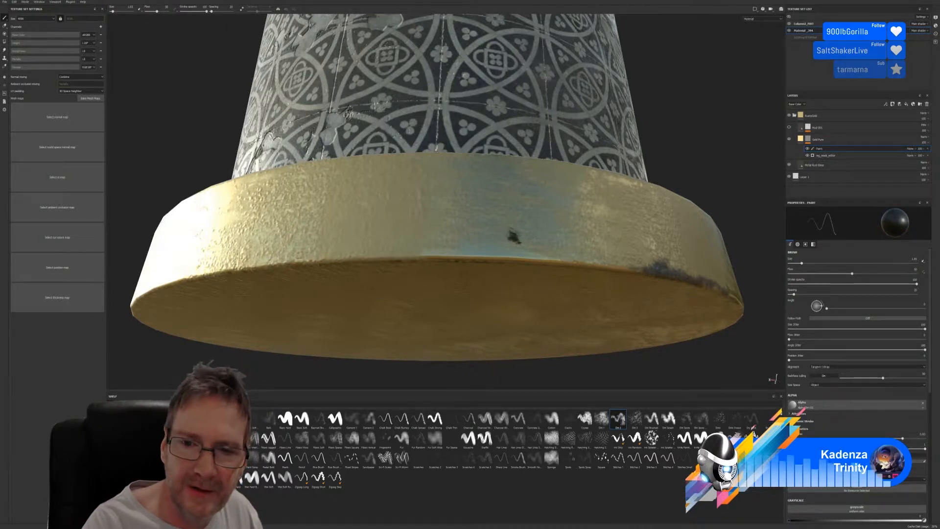
{"action": "mouse_move", "coordinate": [493, 259]}
{"action": "left_mouse_down"}
{"action": "mouse_move", "coordinate": [524, 256]}
{"action": "mouse_move", "coordinate": [508, 244]}
{"action": "mouse_move", "coordinate": [580, 260]}
{"action": "left_mouse_up"}
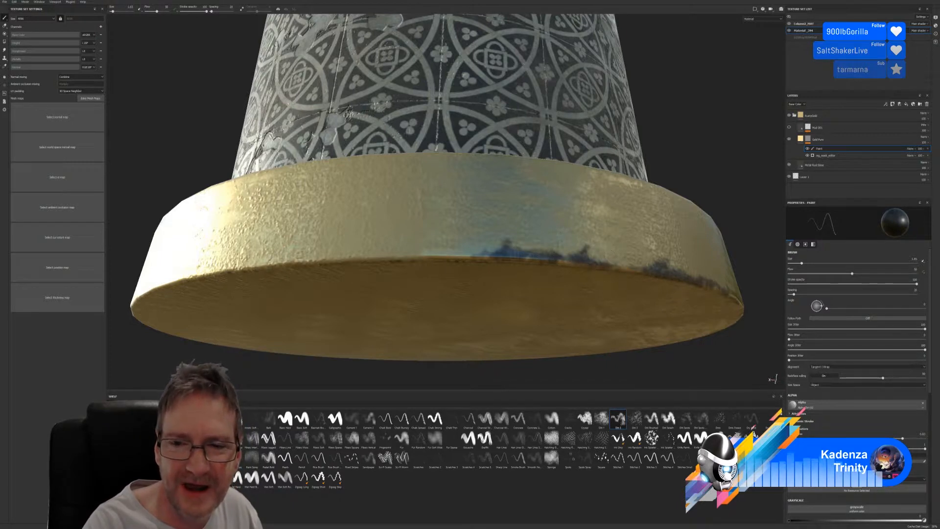
{"action": "mouse_move", "coordinate": [268, 259]}
{"action": "left_mouse_down"}
{"action": "mouse_move", "coordinate": [301, 250]}
{"action": "mouse_move", "coordinate": [353, 256]}
{"action": "mouse_move", "coordinate": [364, 245]}
{"action": "mouse_move", "coordinate": [453, 255]}
{"action": "left_mouse_up"}
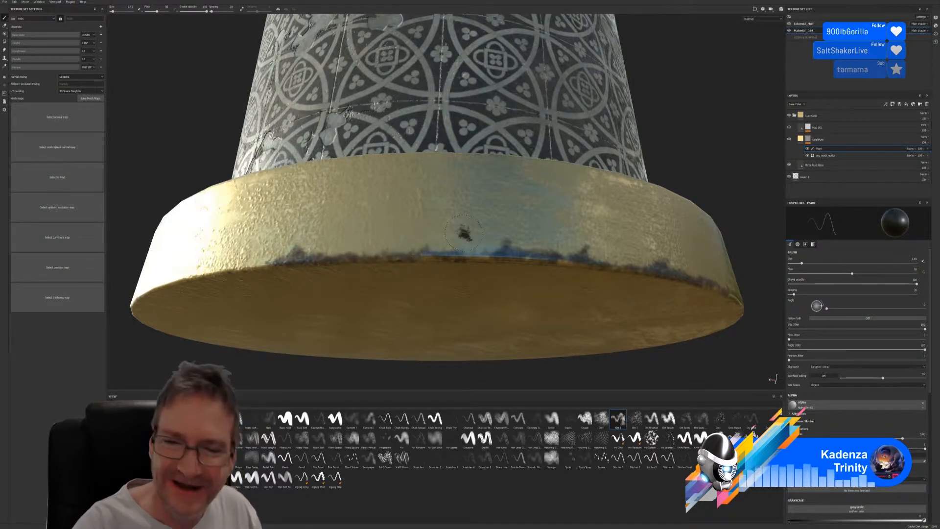
Brush uneven dark chips into the rim's bottom edge beneath the two broken tiles, extending them towards the bright highlight.
{"action": "left_click_drag", "start_coordinate": [147, 98], "coordinate": [246, 81], "text": "alt"}
{"action": "middle_click_drag", "start_coordinate": [250, 90], "coordinate": [397, 144], "text": "alt"}
{"action": "left_click_drag", "start_coordinate": [397, 144], "coordinate": [215, 130], "text": "alt"}
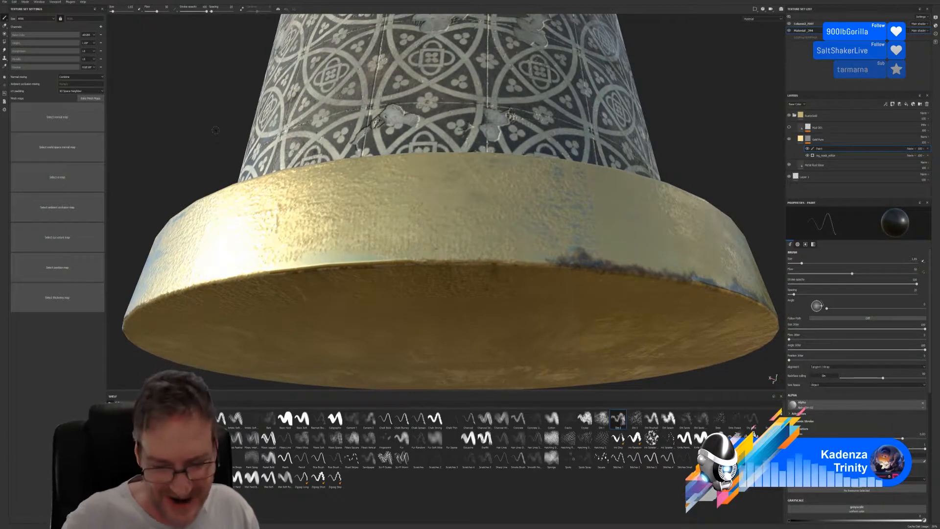
{"action": "mouse_move", "coordinate": [367, 260]}
{"action": "left_mouse_down"}
{"action": "mouse_move", "coordinate": [429, 266]}
{"action": "mouse_move", "coordinate": [416, 256]}
{"action": "mouse_move", "coordinate": [426, 259]}
{"action": "mouse_move", "coordinate": [433, 245]}
{"action": "mouse_move", "coordinate": [484, 259]}
{"action": "left_mouse_up"}
{"action": "left_click_drag", "start_coordinate": [543, 263], "coordinate": [502, 260]}
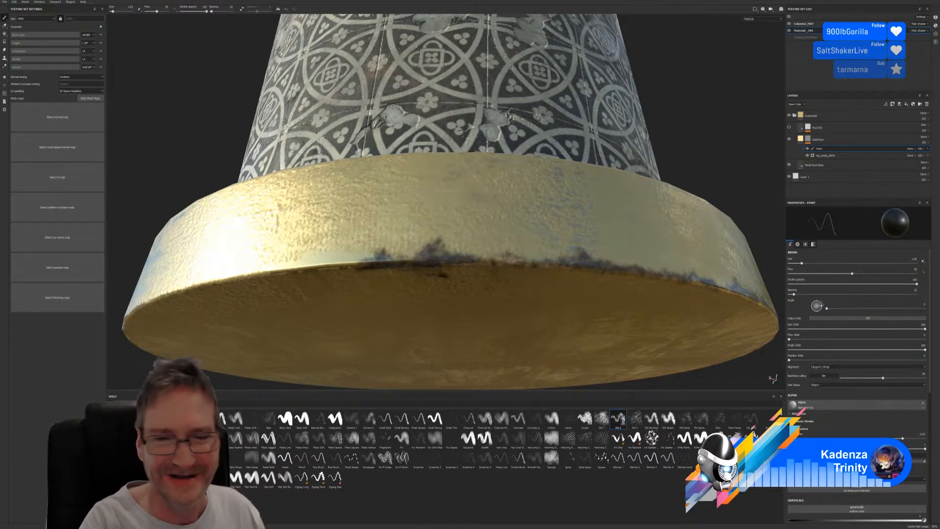
{"action": "mouse_move", "coordinate": [264, 260]}
{"action": "left_mouse_down"}
{"action": "mouse_move", "coordinate": [252, 259]}
{"action": "mouse_move", "coordinate": [384, 264]}
{"action": "left_mouse_up"}
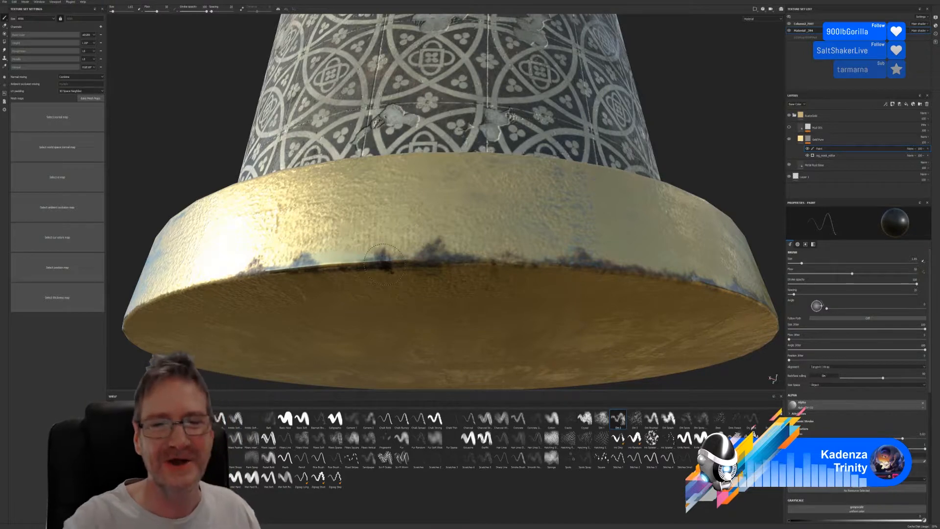
{"action": "scroll", "coordinate": [372, 264], "scroll_direction": "down", "scroll_amount": 1}
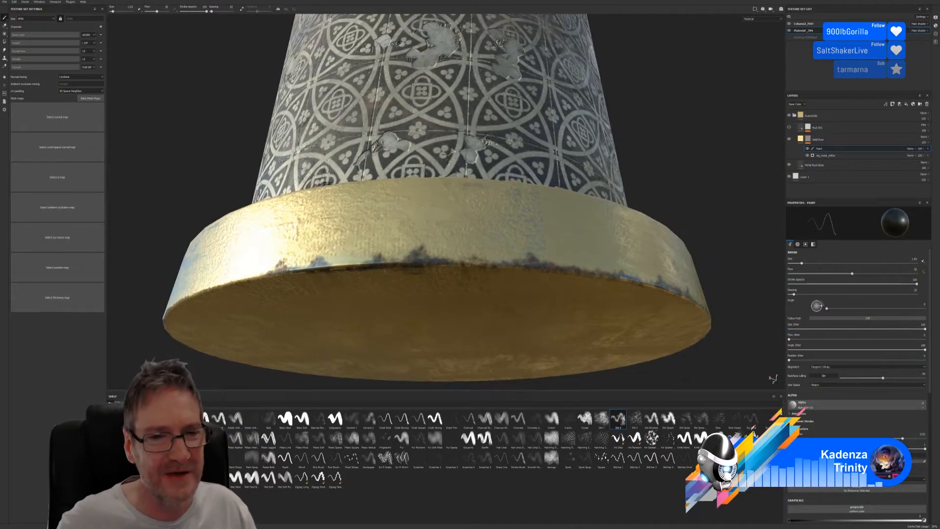
Paint dark, chipped wear along an untouched stretch of the gold base's lower edge, linking up with the existing chips.
{"action": "mouse_move", "coordinate": [260, 192]}
{"action": "left_mouse_down", "text": "alt"}
{"action": "mouse_move", "coordinate": [282, 181]}
{"action": "mouse_move", "coordinate": [523, 194]}
{"action": "left_mouse_up", "text": "alt"}
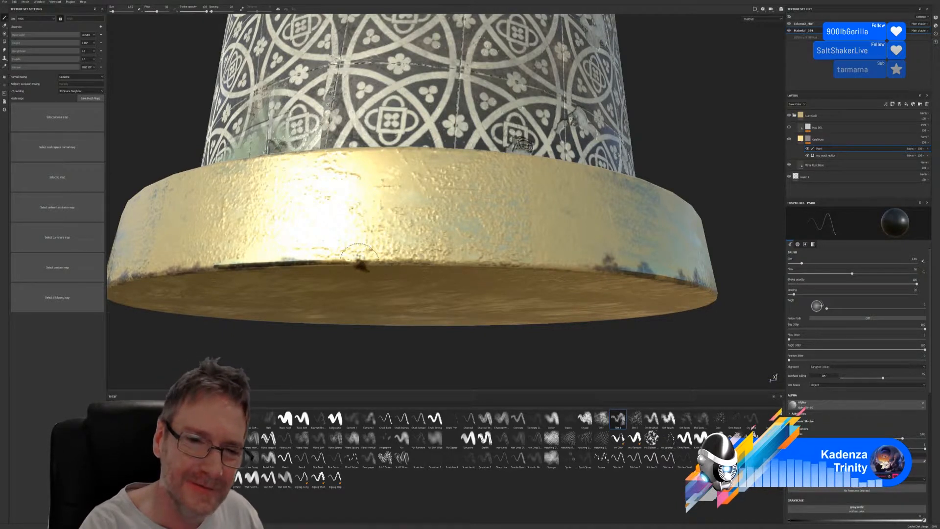
{"action": "mouse_move", "coordinate": [335, 252]}
{"action": "left_mouse_down"}
{"action": "mouse_move", "coordinate": [391, 243]}
{"action": "mouse_move", "coordinate": [383, 253]}
{"action": "mouse_move", "coordinate": [405, 251]}
{"action": "mouse_move", "coordinate": [401, 258]}
{"action": "mouse_move", "coordinate": [435, 249]}
{"action": "mouse_move", "coordinate": [480, 254]}
{"action": "left_mouse_up"}
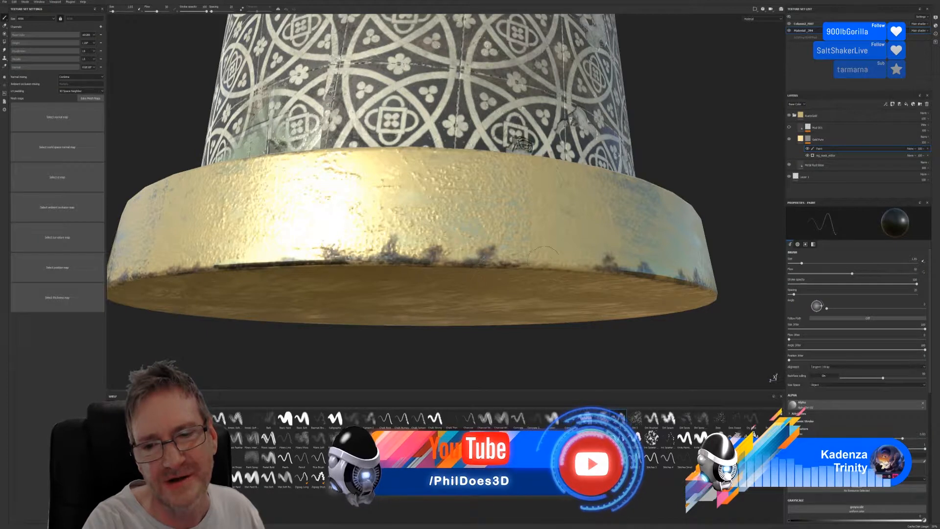
{"action": "left_click_drag", "start_coordinate": [543, 257], "coordinate": [582, 265]}
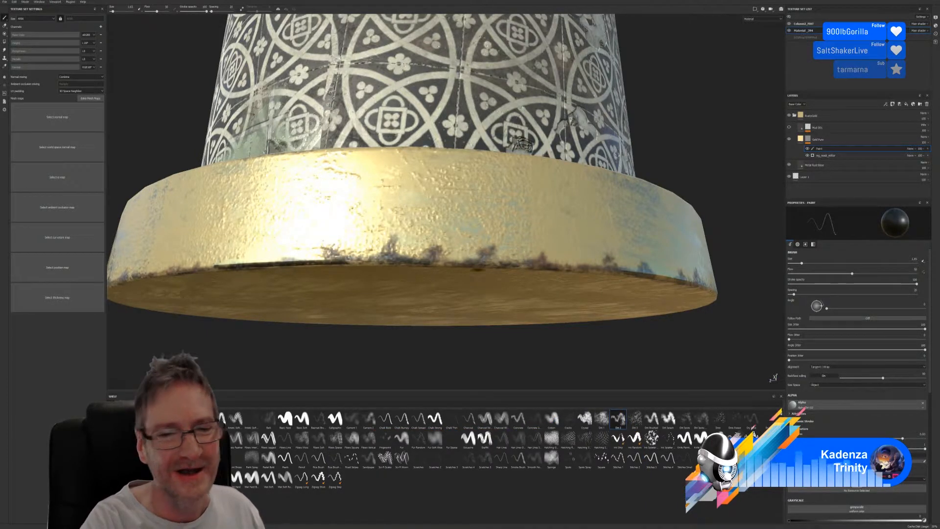
{"action": "left_click", "coordinate": [353, 246]}
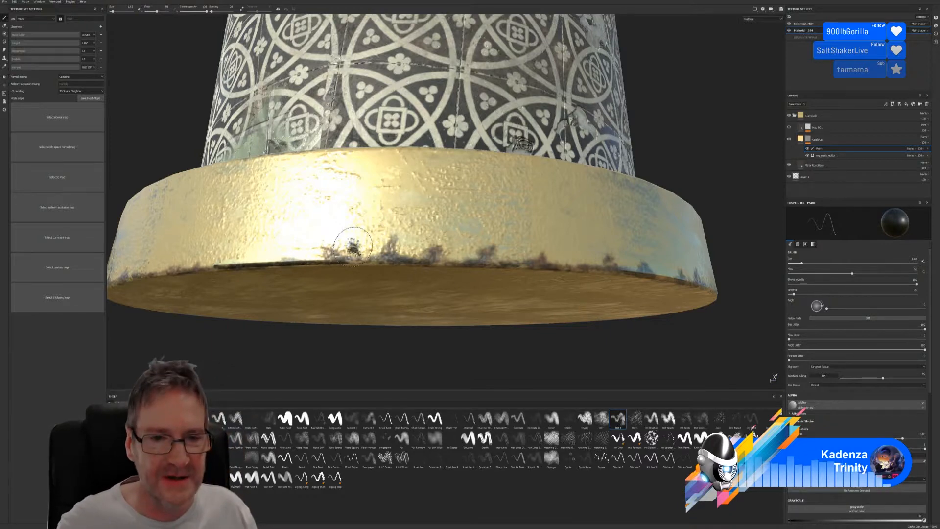
Fill the remaining clean gap on the gold base's lower edge below the green patch with painted wear.
{"action": "scroll", "coordinate": [352, 247], "scroll_direction": "down", "scroll_amount": 3}
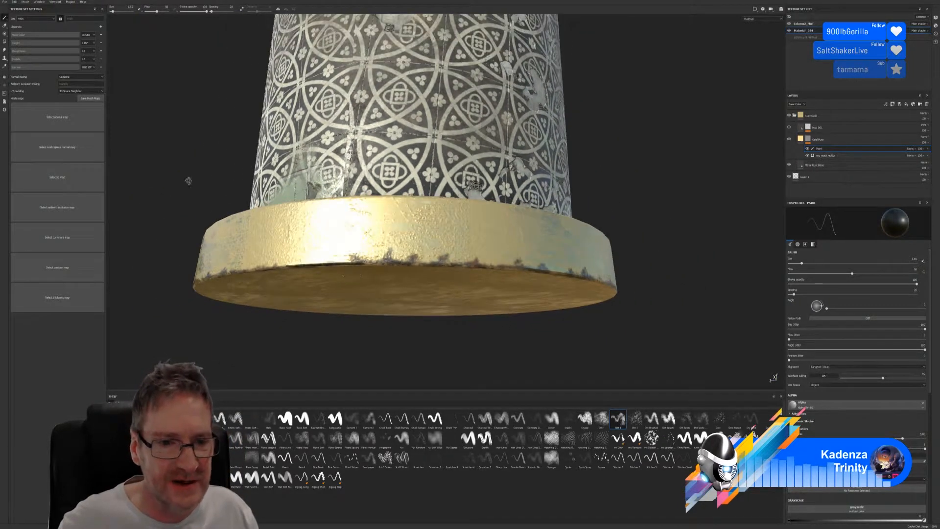
{"action": "left_click_drag", "start_coordinate": [188, 181], "coordinate": [264, 203], "text": "alt"}
{"action": "middle_click_drag", "start_coordinate": [440, 226], "coordinate": [583, 206], "text": "alt"}
{"action": "left_click_drag", "start_coordinate": [583, 207], "coordinate": [509, 294], "text": "alt"}
{"action": "scroll", "coordinate": [541, 290], "scroll_direction": "up", "scroll_amount": 2}
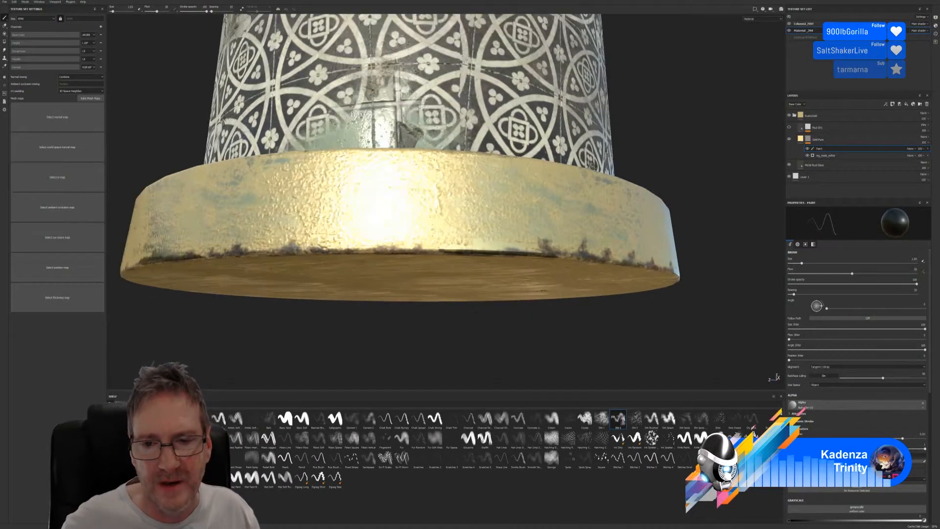
{"action": "mouse_move", "coordinate": [451, 245]}
{"action": "left_mouse_down"}
{"action": "mouse_move", "coordinate": [426, 239]}
{"action": "mouse_move", "coordinate": [523, 240]}
{"action": "mouse_move", "coordinate": [455, 237]}
{"action": "mouse_move", "coordinate": [494, 249]}
{"action": "left_mouse_up"}
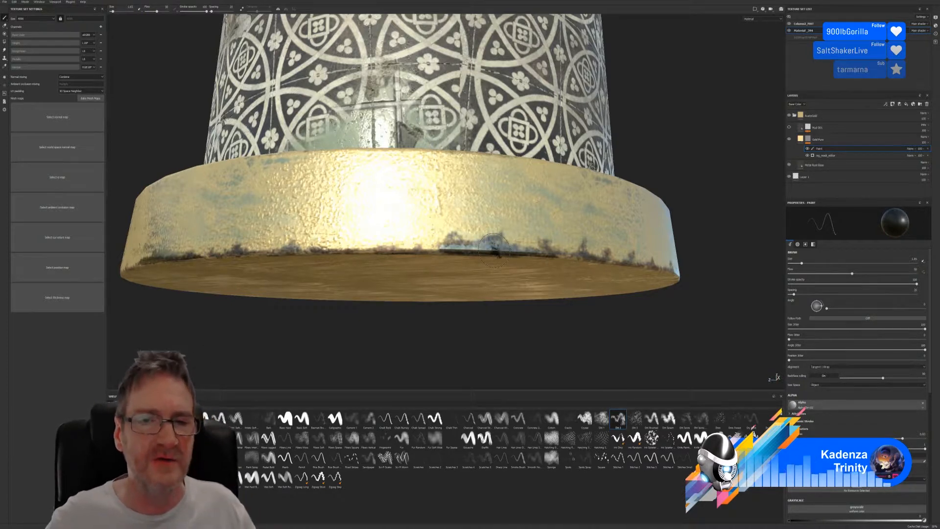
{"action": "left_click", "coordinate": [384, 208]}
Paint a dark wear line along the gold base's upper outer edge, beside the green patch and under the floral pattern.
{"action": "scroll", "coordinate": [384, 208], "scroll_direction": "down", "scroll_amount": 5}
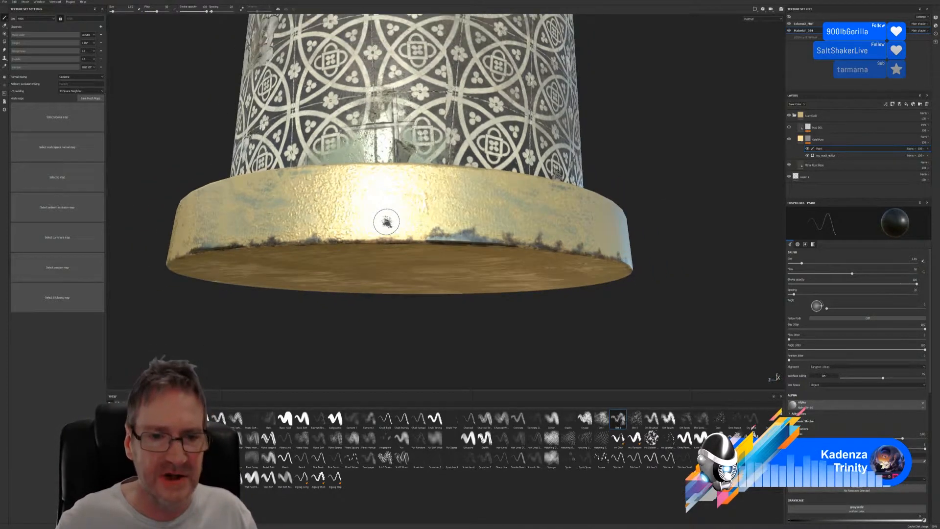
{"action": "middle_click_drag", "start_coordinate": [569, 154], "coordinate": [594, 191]}
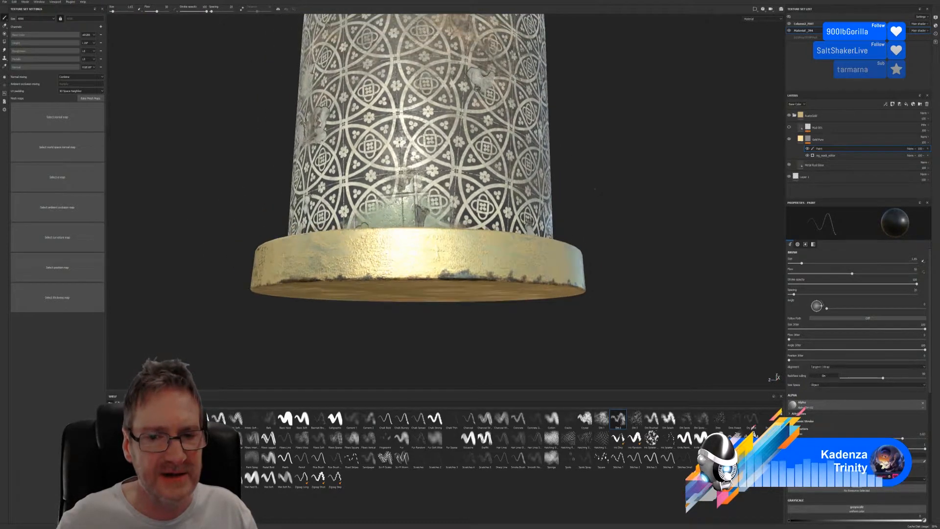
{"action": "left_click_drag", "start_coordinate": [575, 212], "coordinate": [533, 252], "text": "alt"}
{"action": "scroll", "coordinate": [533, 251], "scroll_direction": "up", "scroll_amount": 5}
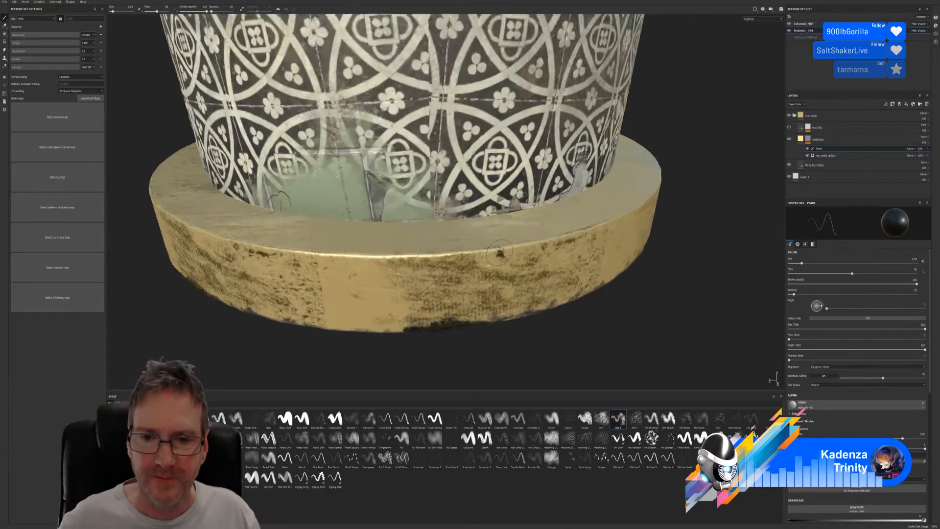
{"action": "scroll", "coordinate": [517, 242], "scroll_direction": "up", "scroll_amount": 2}
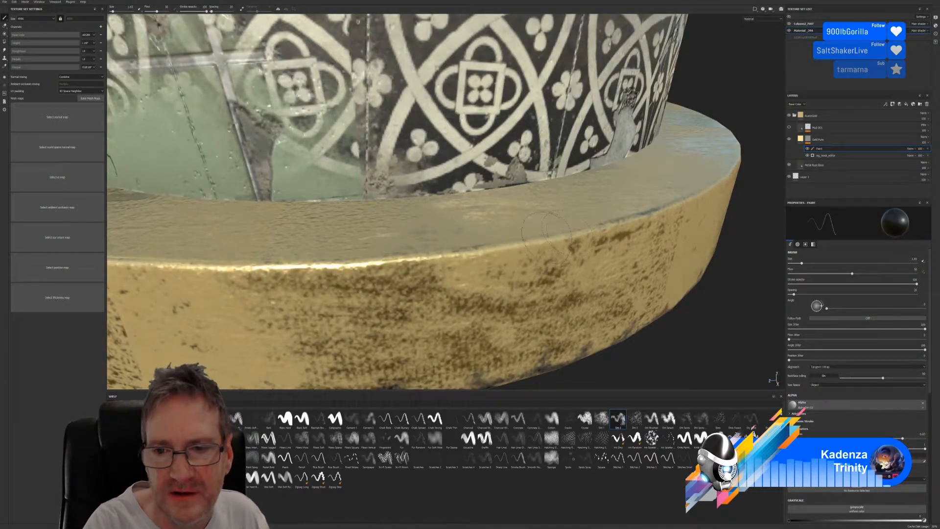
{"action": "mouse_move", "coordinate": [579, 229]}
{"action": "left_mouse_down"}
{"action": "mouse_move", "coordinate": [569, 244]}
{"action": "mouse_move", "coordinate": [604, 226]}
{"action": "mouse_move", "coordinate": [490, 249]}
{"action": "mouse_move", "coordinate": [477, 237]}
{"action": "mouse_move", "coordinate": [457, 255]}
{"action": "mouse_move", "coordinate": [460, 267]}
{"action": "mouse_move", "coordinate": [443, 259]}
{"action": "left_mouse_up"}
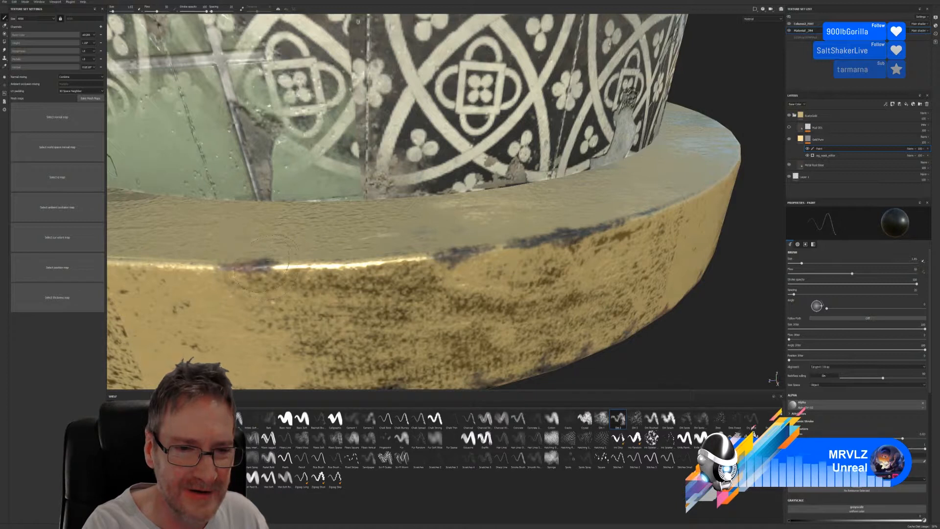
{"action": "mouse_move", "coordinate": [261, 264]}
{"action": "left_mouse_down"}
{"action": "mouse_move", "coordinate": [255, 256]}
{"action": "mouse_move", "coordinate": [266, 269]}
{"action": "mouse_move", "coordinate": [337, 265]}
{"action": "mouse_move", "coordinate": [327, 255]}
{"action": "mouse_move", "coordinate": [354, 274]}
{"action": "mouse_move", "coordinate": [374, 262]}
{"action": "mouse_move", "coordinate": [416, 264]}
{"action": "mouse_move", "coordinate": [421, 250]}
{"action": "mouse_move", "coordinate": [430, 266]}
{"action": "mouse_move", "coordinate": [485, 253]}
{"action": "mouse_move", "coordinate": [511, 229]}
{"action": "left_mouse_up"}
Extend the upper-edge wear across the section directly below the green patch, over the seam beside the smooth gold area.
{"action": "scroll", "coordinate": [471, 281], "scroll_direction": "down", "scroll_amount": 2}
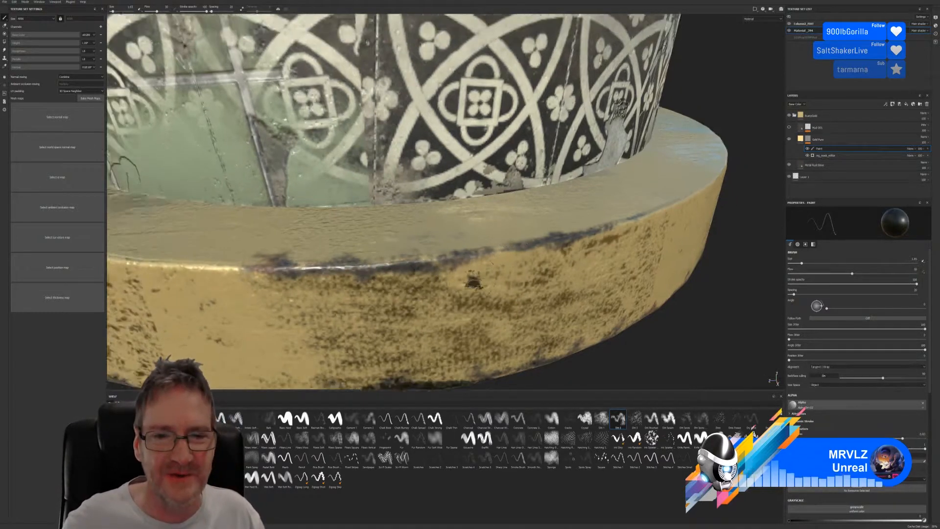
{"action": "left_click_drag", "start_coordinate": [646, 327], "coordinate": [675, 308], "text": "alt"}
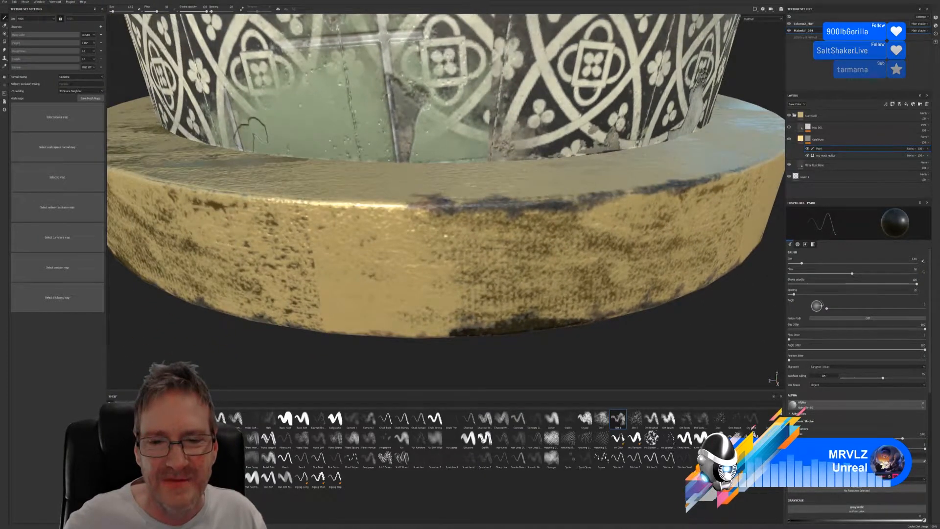
{"action": "left_click_drag", "start_coordinate": [509, 358], "coordinate": [635, 351], "text": "alt"}
{"action": "scroll", "coordinate": [636, 350], "scroll_direction": "up", "scroll_amount": 3}
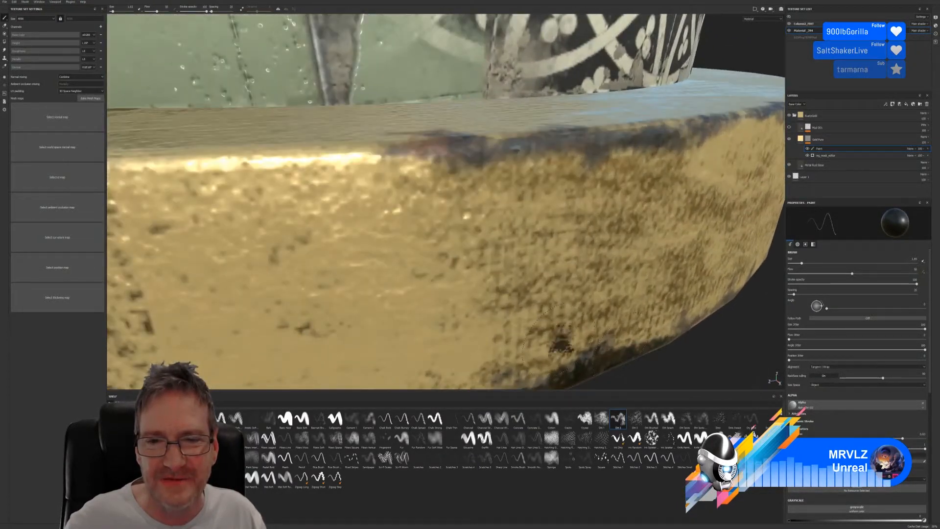
{"action": "scroll", "coordinate": [560, 343], "scroll_direction": "down", "scroll_amount": 2}
{"action": "left_click_drag", "start_coordinate": [607, 313], "coordinate": [694, 285], "text": "alt"}
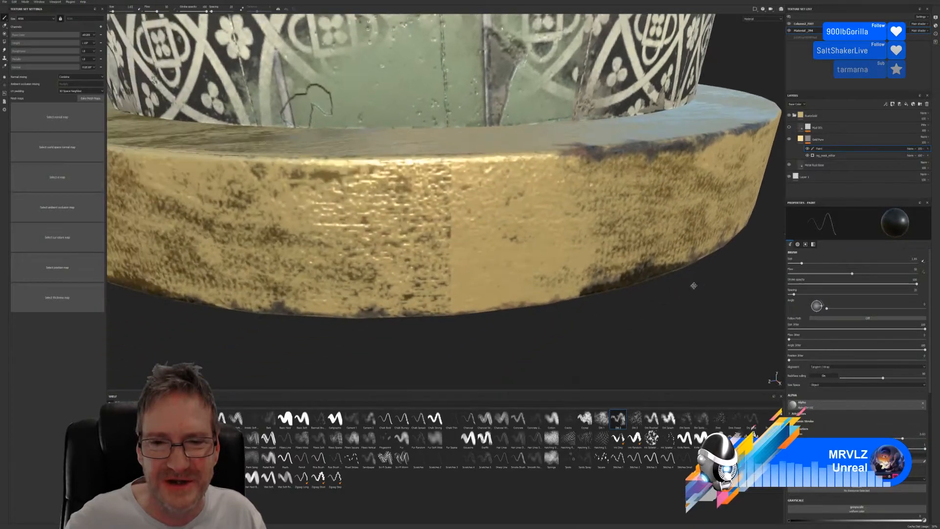
{"action": "left_click_drag", "start_coordinate": [636, 333], "coordinate": [644, 334], "text": "alt"}
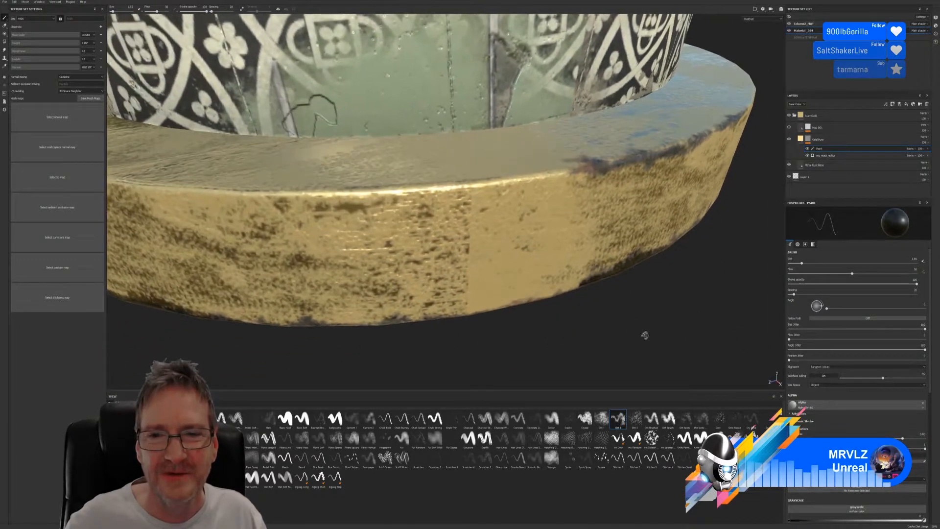
{"action": "left_click", "coordinate": [447, 192]}
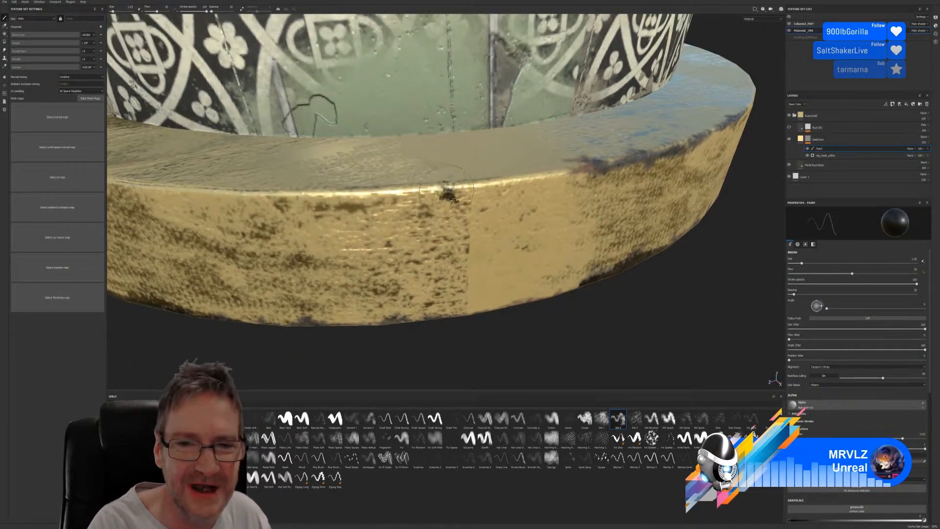
{"action": "mouse_move", "coordinate": [425, 191]}
{"action": "left_mouse_down"}
{"action": "mouse_move", "coordinate": [549, 162]}
{"action": "mouse_move", "coordinate": [314, 190]}
{"action": "mouse_move", "coordinate": [390, 193]}
{"action": "mouse_move", "coordinate": [395, 203]}
{"action": "mouse_move", "coordinate": [498, 185]}
{"action": "left_mouse_up"}
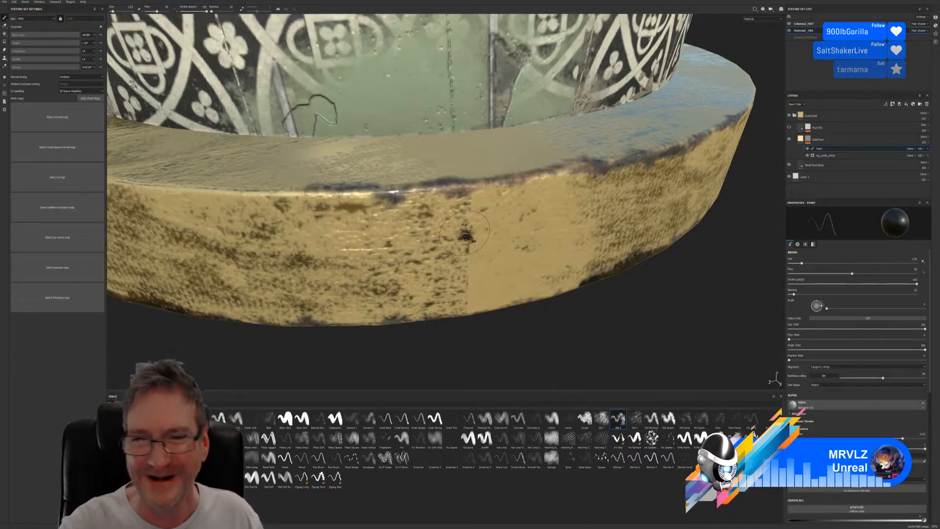
Continue the upper-edge wear past the green patch with two strokes above the heavily textured gold side.
{"action": "left_click_drag", "start_coordinate": [469, 254], "coordinate": [492, 275], "text": "alt"}
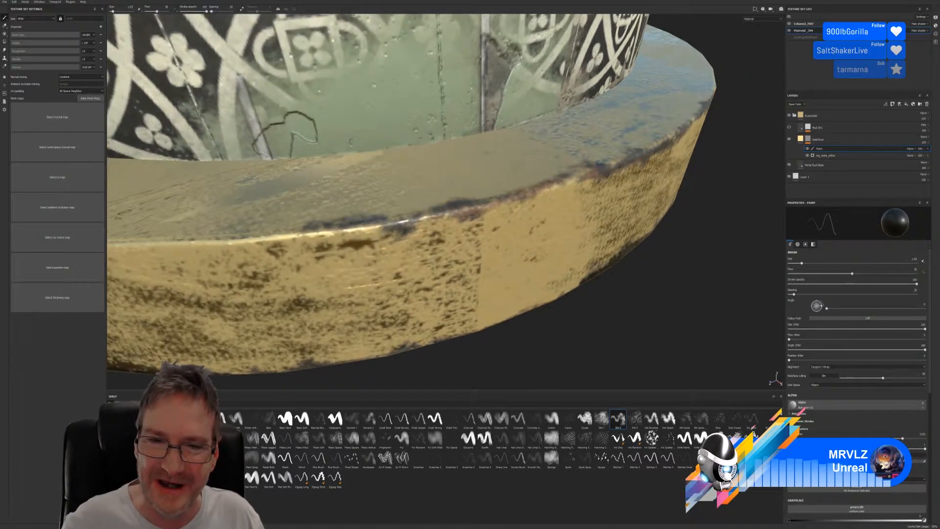
{"action": "mouse_move", "coordinate": [548, 357]}
{"action": "left_mouse_down", "text": "alt"}
{"action": "mouse_move", "coordinate": [667, 331]}
{"action": "mouse_move", "coordinate": [703, 300]}
{"action": "mouse_move", "coordinate": [703, 326]}
{"action": "left_mouse_up", "text": "alt"}
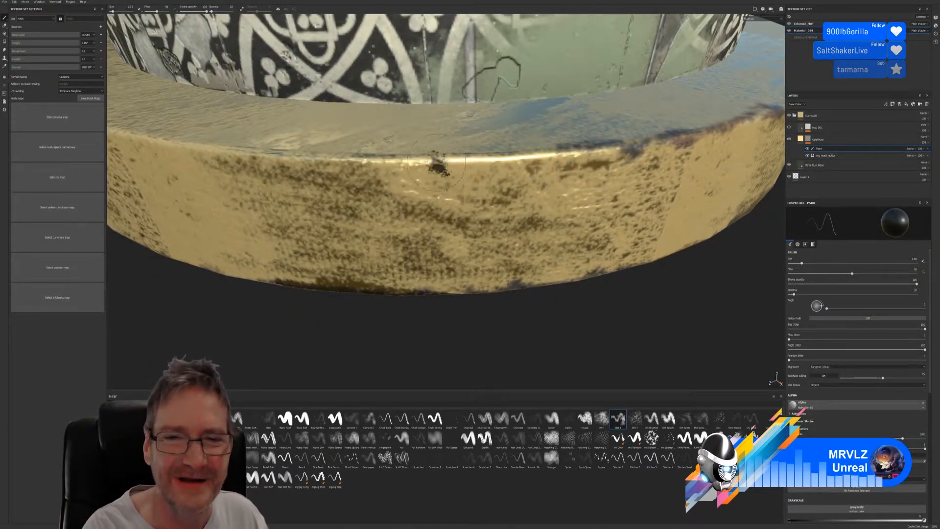
{"action": "mouse_move", "coordinate": [429, 160]}
{"action": "left_mouse_down"}
{"action": "mouse_move", "coordinate": [421, 163]}
{"action": "mouse_move", "coordinate": [438, 164]}
{"action": "mouse_move", "coordinate": [444, 151]}
{"action": "mouse_move", "coordinate": [548, 153]}
{"action": "mouse_move", "coordinate": [526, 155]}
{"action": "mouse_move", "coordinate": [519, 146]}
{"action": "left_mouse_up"}
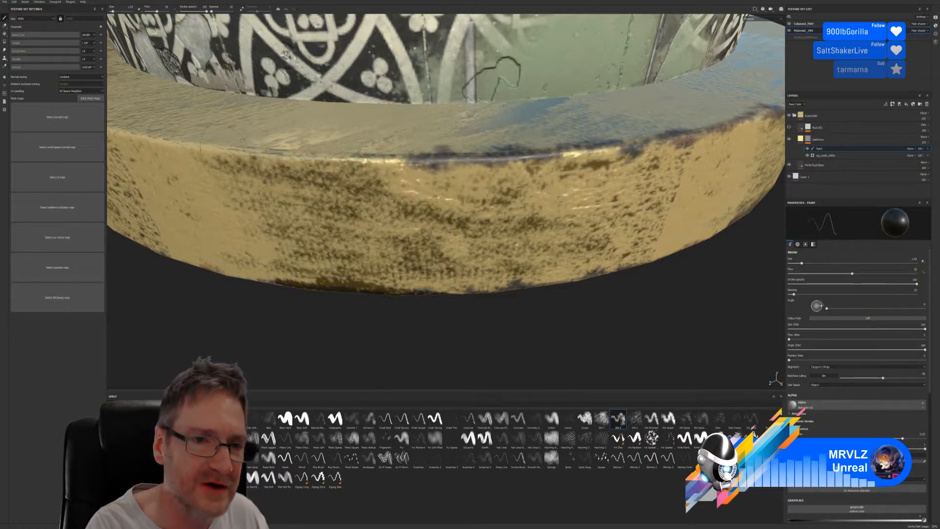
{"action": "mouse_move", "coordinate": [232, 151]}
{"action": "left_mouse_down"}
{"action": "mouse_move", "coordinate": [288, 162]}
{"action": "mouse_move", "coordinate": [288, 146]}
{"action": "mouse_move", "coordinate": [397, 165]}
{"action": "mouse_move", "coordinate": [315, 159]}
{"action": "mouse_move", "coordinate": [335, 168]}
{"action": "mouse_move", "coordinate": [415, 168]}
{"action": "left_mouse_up"}
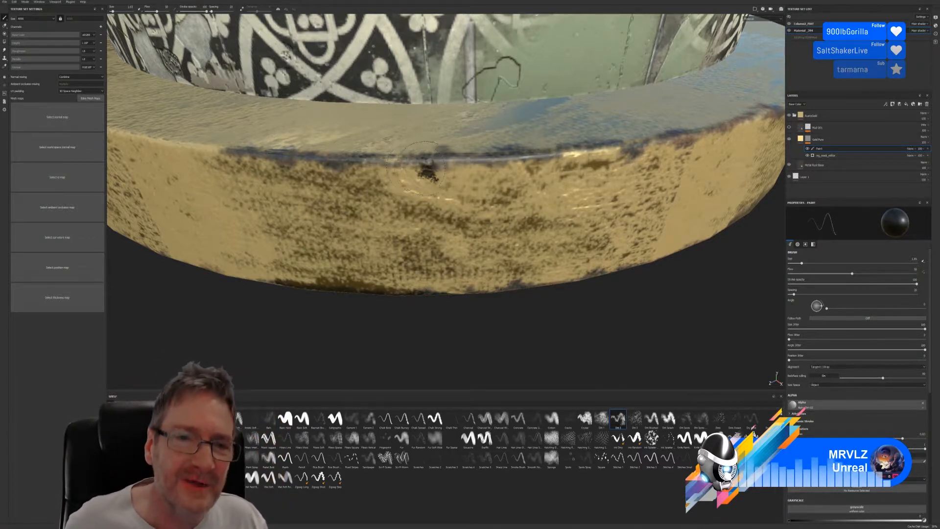
Paint wear on the upper edge above the next smooth gold area, below the chipped grey plaster.
{"action": "left_click_drag", "start_coordinate": [243, 347], "coordinate": [306, 341], "text": "alt"}
{"action": "right_click_drag", "start_coordinate": [335, 313], "coordinate": [279, 312], "text": "alt"}
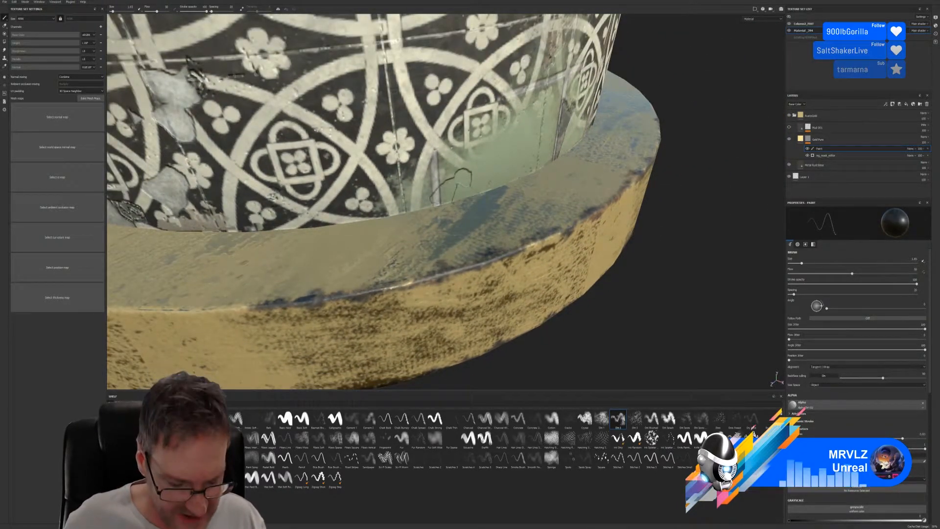
{"action": "left_click_drag", "start_coordinate": [599, 339], "coordinate": [764, 235], "text": "alt"}
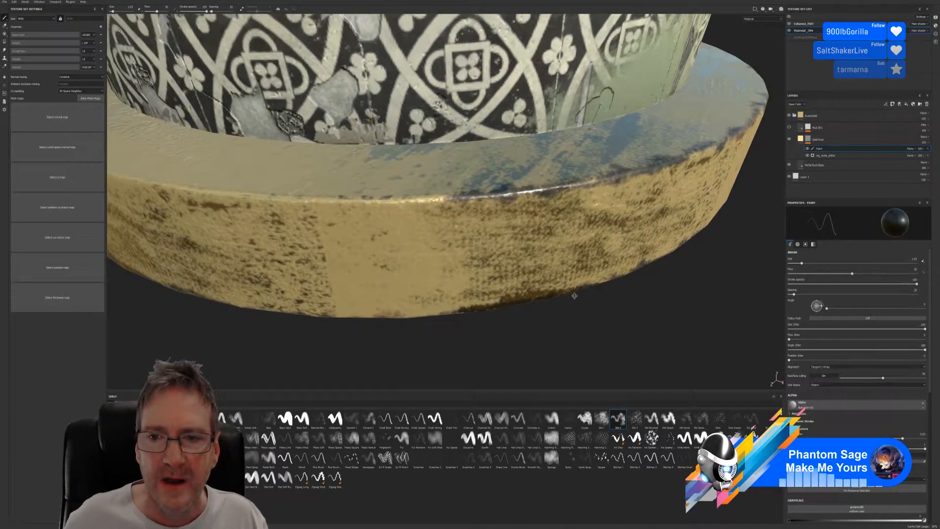
{"action": "middle_click_drag", "start_coordinate": [574, 295], "coordinate": [585, 287], "text": "alt"}
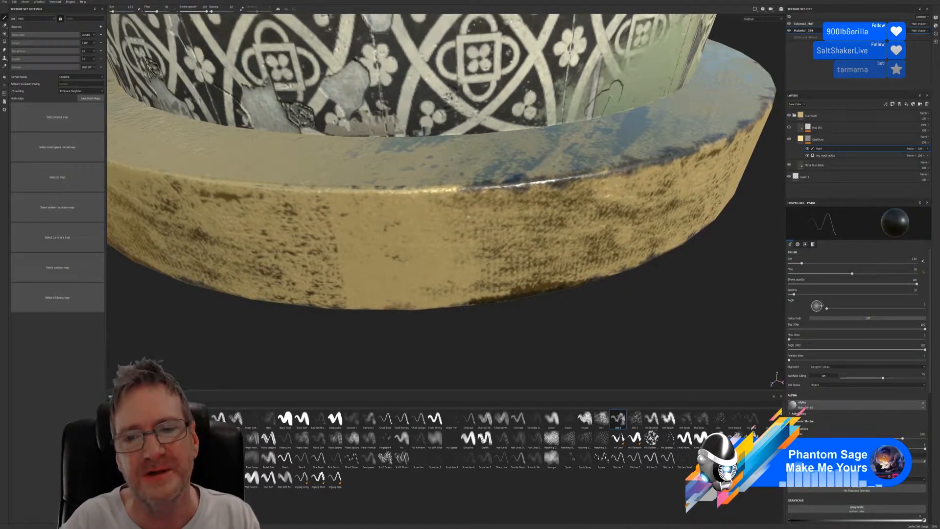
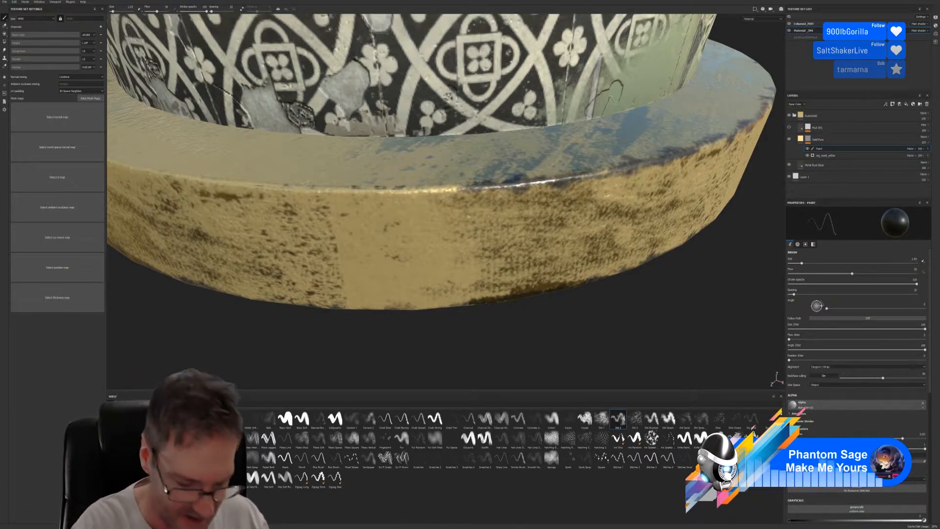
{"action": "mouse_move", "coordinate": [269, 194]}
{"action": "left_mouse_down"}
{"action": "mouse_move", "coordinate": [266, 187]}
{"action": "mouse_move", "coordinate": [282, 183]}
{"action": "mouse_move", "coordinate": [271, 185]}
{"action": "mouse_move", "coordinate": [326, 191]}
{"action": "mouse_move", "coordinate": [333, 208]}
{"action": "mouse_move", "coordinate": [349, 190]}
{"action": "mouse_move", "coordinate": [426, 196]}
{"action": "mouse_move", "coordinate": [416, 202]}
{"action": "mouse_move", "coordinate": [438, 188]}
{"action": "mouse_move", "coordinate": [424, 187]}
{"action": "left_mouse_up"}
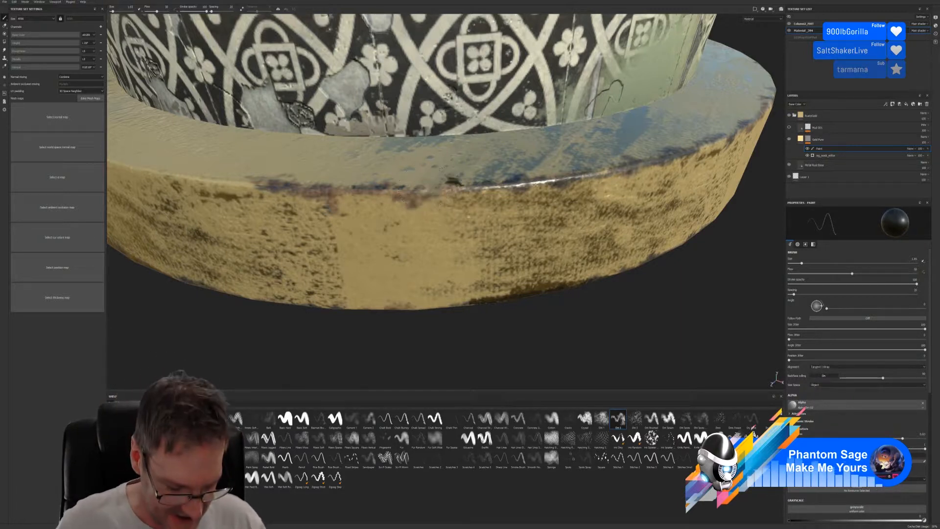
Carry the upper-edge wear around the following textured gold section with overlapping strokes, joining it to the previous chips.
{"action": "right_click_drag", "start_coordinate": [470, 160], "coordinate": [427, 122], "text": "alt"}
{"action": "left_click_drag", "start_coordinate": [256, 282], "coordinate": [365, 274], "text": "alt"}
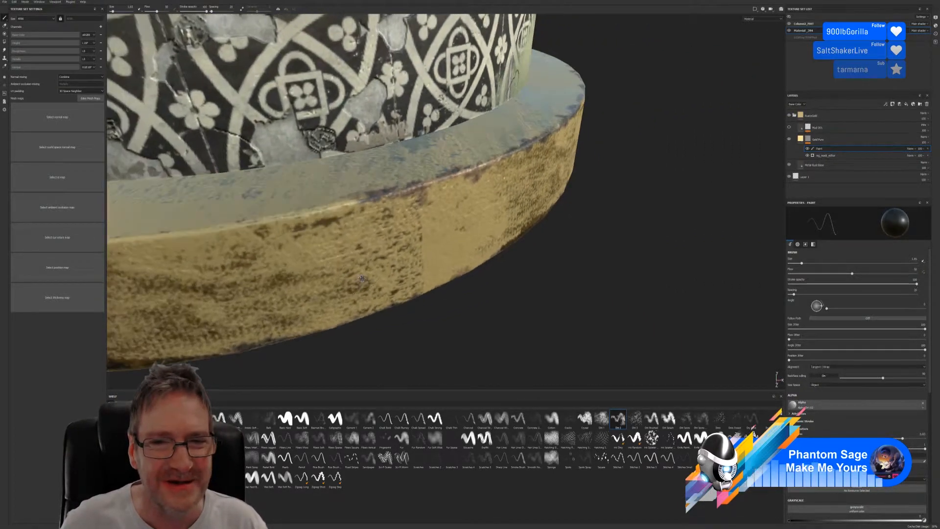
{"action": "left_click_drag", "start_coordinate": [384, 196], "coordinate": [606, 169], "text": "alt"}
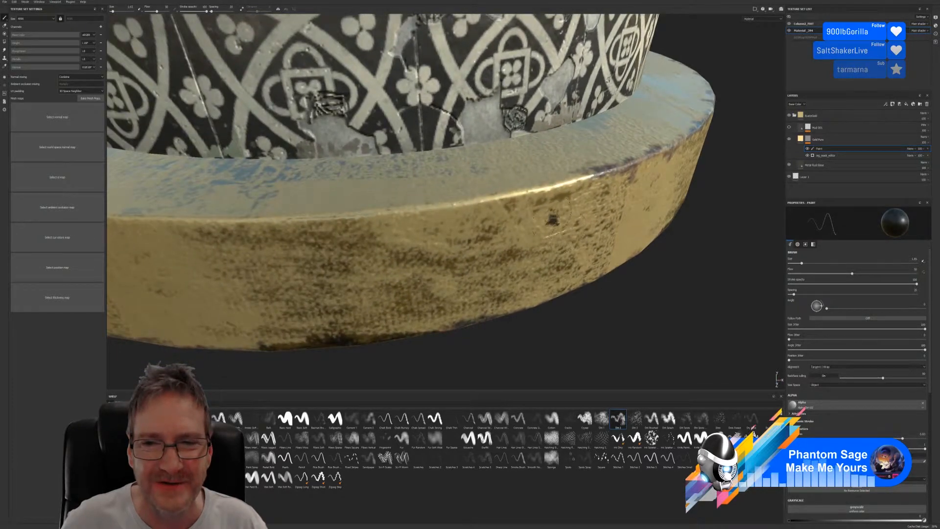
{"action": "scroll", "coordinate": [553, 219], "scroll_direction": "up", "scroll_amount": 2}
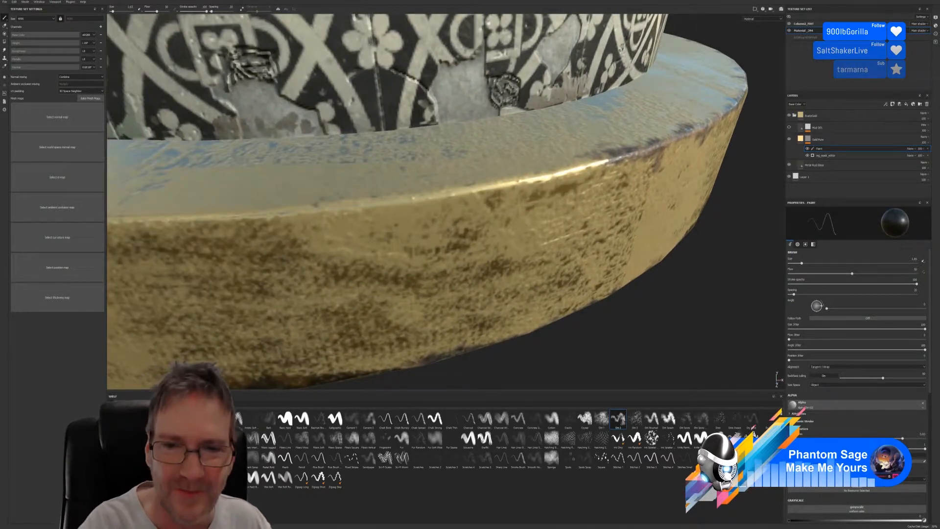
{"action": "mouse_move", "coordinate": [450, 191]}
{"action": "left_mouse_down"}
{"action": "mouse_move", "coordinate": [438, 189]}
{"action": "mouse_move", "coordinate": [453, 200]}
{"action": "mouse_move", "coordinate": [509, 176]}
{"action": "mouse_move", "coordinate": [513, 189]}
{"action": "mouse_move", "coordinate": [597, 164]}
{"action": "left_mouse_up"}
{"action": "left_click", "coordinate": [458, 193]}
{"action": "mouse_move", "coordinate": [195, 221]}
{"action": "left_mouse_down"}
{"action": "mouse_move", "coordinate": [230, 218]}
{"action": "mouse_move", "coordinate": [246, 206]}
{"action": "mouse_move", "coordinate": [258, 226]}
{"action": "mouse_move", "coordinate": [278, 209]}
{"action": "mouse_move", "coordinate": [252, 205]}
{"action": "mouse_move", "coordinate": [284, 205]}
{"action": "mouse_move", "coordinate": [299, 226]}
{"action": "mouse_move", "coordinate": [326, 206]}
{"action": "mouse_move", "coordinate": [426, 193]}
{"action": "left_mouse_up"}
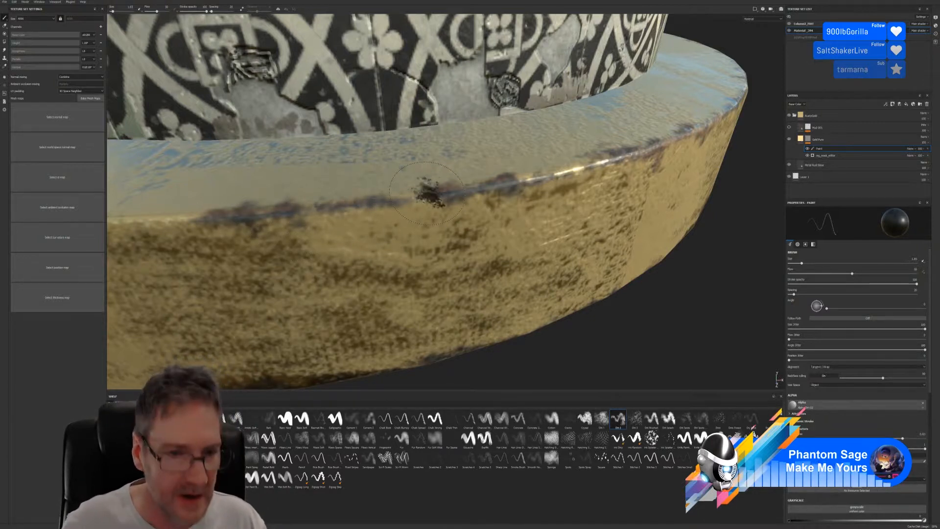
Paint wear along the next bare upper-edge stretch, including a larger chip running down the smooth gold side.
{"action": "left_click_drag", "start_coordinate": [302, 212], "coordinate": [580, 132], "text": "alt"}
{"action": "middle_click_drag", "start_coordinate": [580, 132], "coordinate": [609, 115], "text": "alt"}
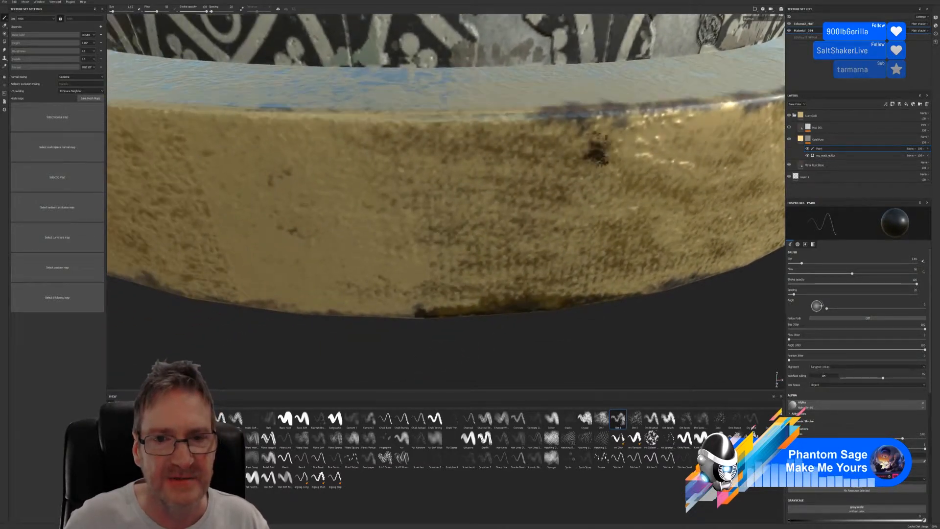
{"action": "left_click_drag", "start_coordinate": [491, 323], "coordinate": [538, 345], "text": "alt"}
{"action": "middle_click_drag", "start_coordinate": [519, 275], "coordinate": [558, 294], "text": "alt"}
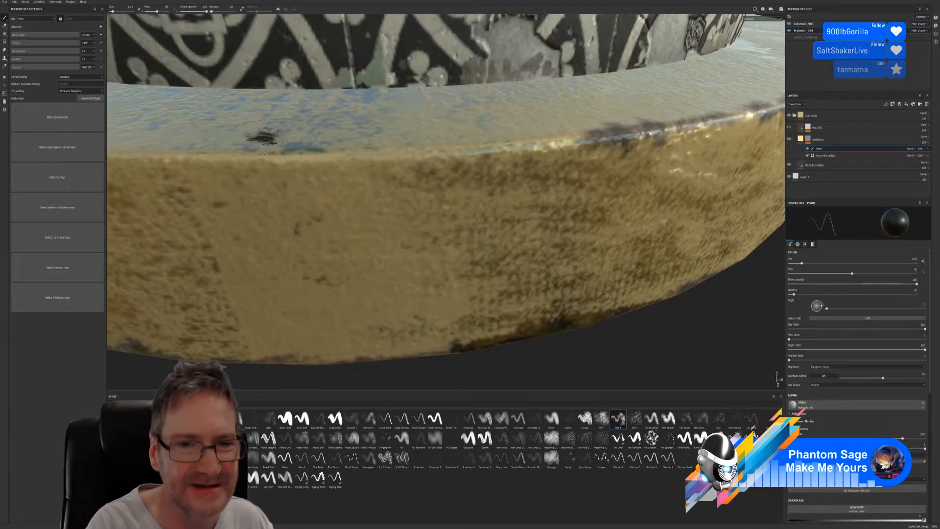
{"action": "mouse_move", "coordinate": [303, 158]}
{"action": "left_mouse_down"}
{"action": "mouse_move", "coordinate": [289, 161]}
{"action": "mouse_move", "coordinate": [294, 146]}
{"action": "mouse_move", "coordinate": [316, 164]}
{"action": "mouse_move", "coordinate": [553, 146]}
{"action": "mouse_move", "coordinate": [431, 156]}
{"action": "mouse_move", "coordinate": [444, 159]}
{"action": "mouse_move", "coordinate": [460, 147]}
{"action": "mouse_move", "coordinate": [534, 147]}
{"action": "mouse_move", "coordinate": [350, 156]}
{"action": "mouse_move", "coordinate": [318, 176]}
{"action": "mouse_move", "coordinate": [324, 208]}
{"action": "mouse_move", "coordinate": [307, 179]}
{"action": "mouse_move", "coordinate": [264, 159]}
{"action": "mouse_move", "coordinate": [584, 157]}
{"action": "left_mouse_up"}
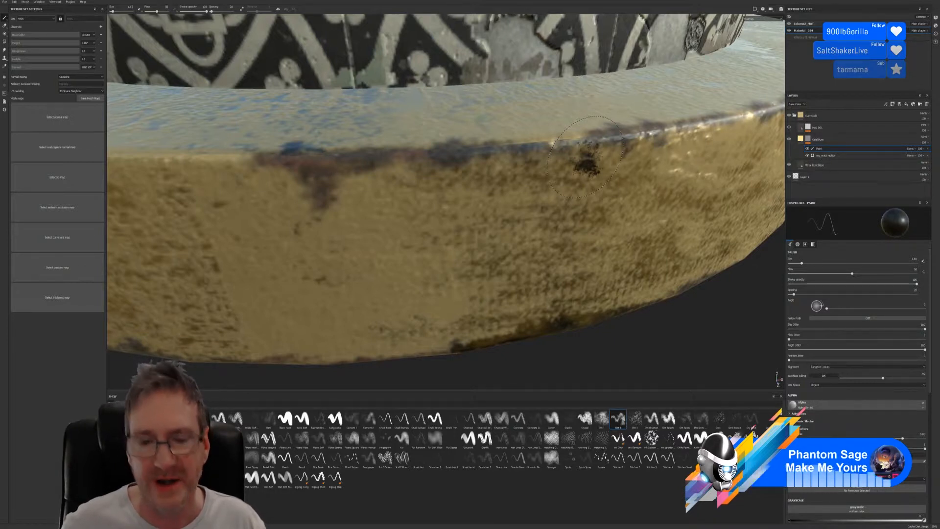
Extend the upper-edge wear from the large chip across the adjoining textured gold section, undoing the last stray mark.
{"action": "middle_click_drag", "start_coordinate": [356, 167], "coordinate": [563, 146], "text": "alt"}
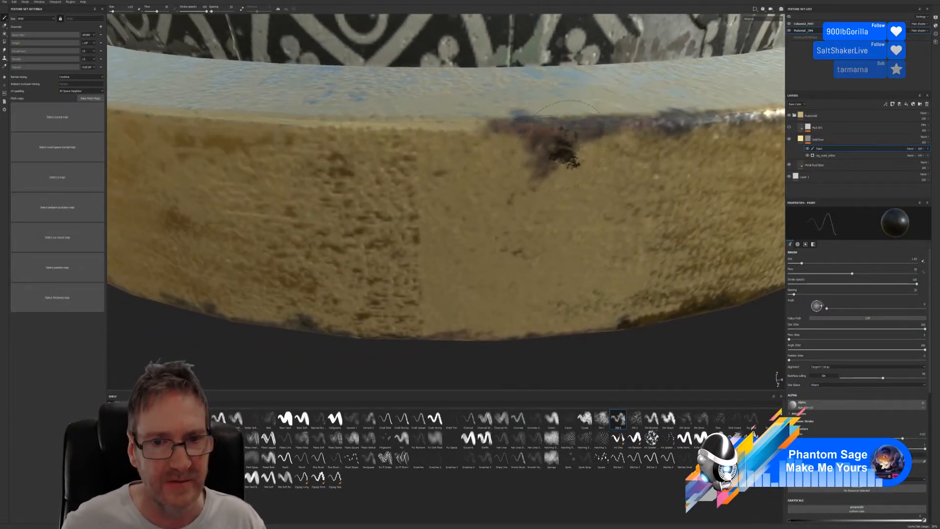
{"action": "scroll", "coordinate": [439, 192], "scroll_direction": "down", "scroll_amount": 2}
{"action": "left_click_drag", "start_coordinate": [421, 239], "coordinate": [440, 372], "text": "alt"}
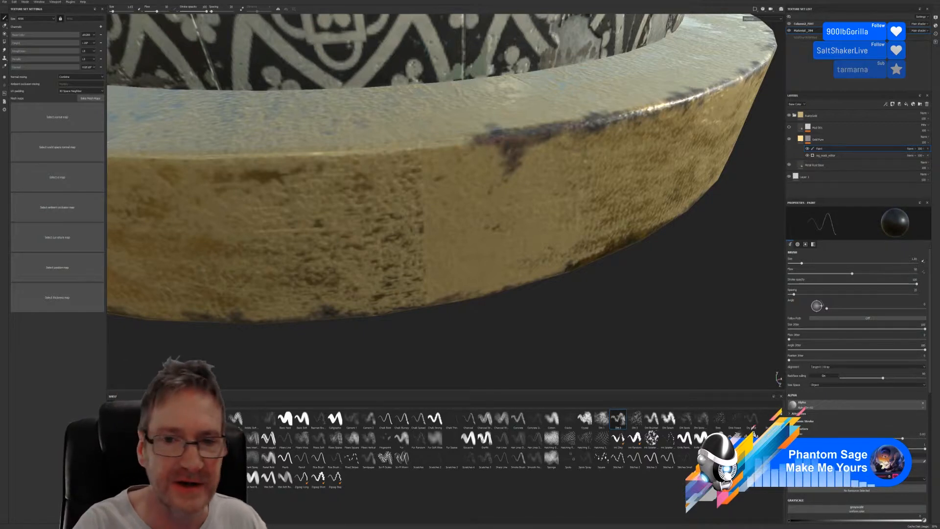
{"action": "left_click_drag", "start_coordinate": [295, 157], "coordinate": [465, 141]}
{"action": "mouse_move", "coordinate": [223, 169]}
{"action": "left_mouse_down"}
{"action": "mouse_move", "coordinate": [211, 158]}
{"action": "mouse_move", "coordinate": [157, 159]}
{"action": "mouse_move", "coordinate": [287, 156]}
{"action": "mouse_move", "coordinate": [156, 164]}
{"action": "left_mouse_up"}
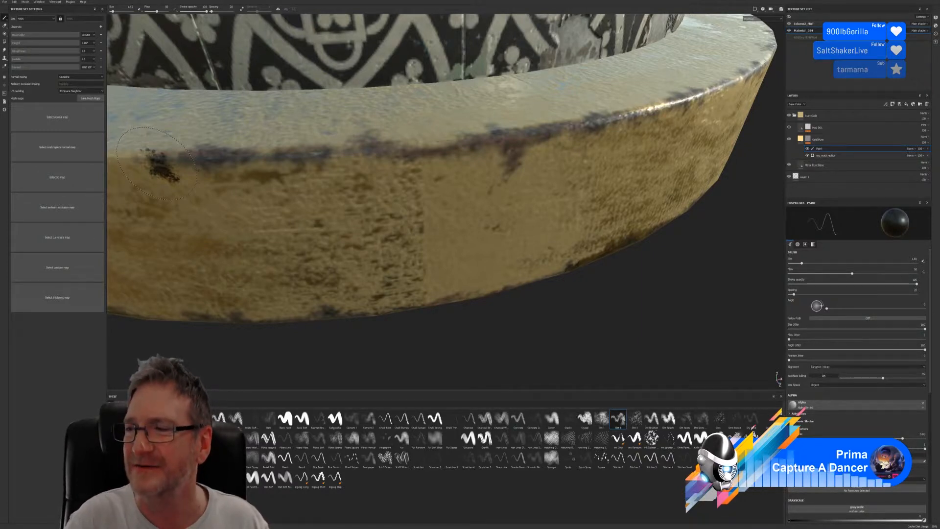
{"action": "key", "text": "ctrl+z"}
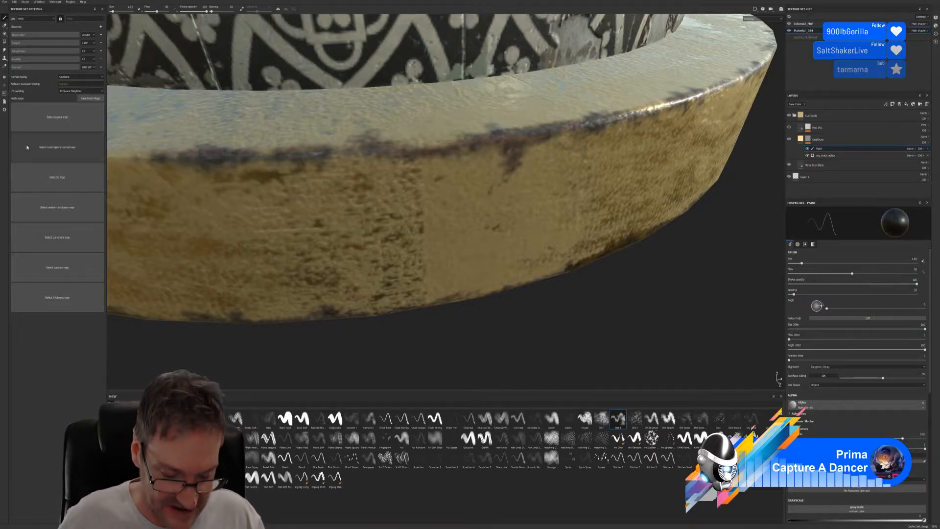
Paint wear along the next upper-edge stretch, between the previous chips and the blue-stained patch on the ledge.
{"action": "left_click_drag", "start_coordinate": [215, 218], "coordinate": [459, 167], "text": "alt"}
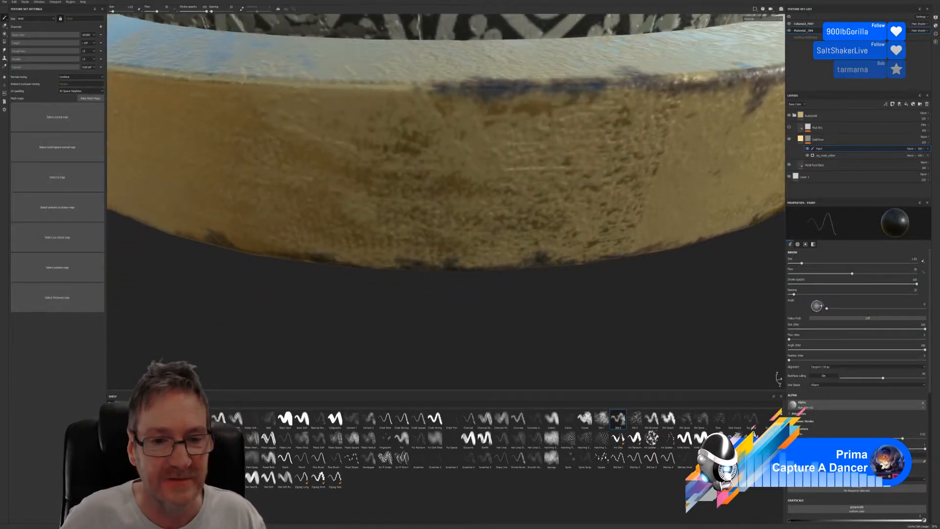
{"action": "left_click_drag", "start_coordinate": [333, 325], "coordinate": [430, 321], "text": "alt"}
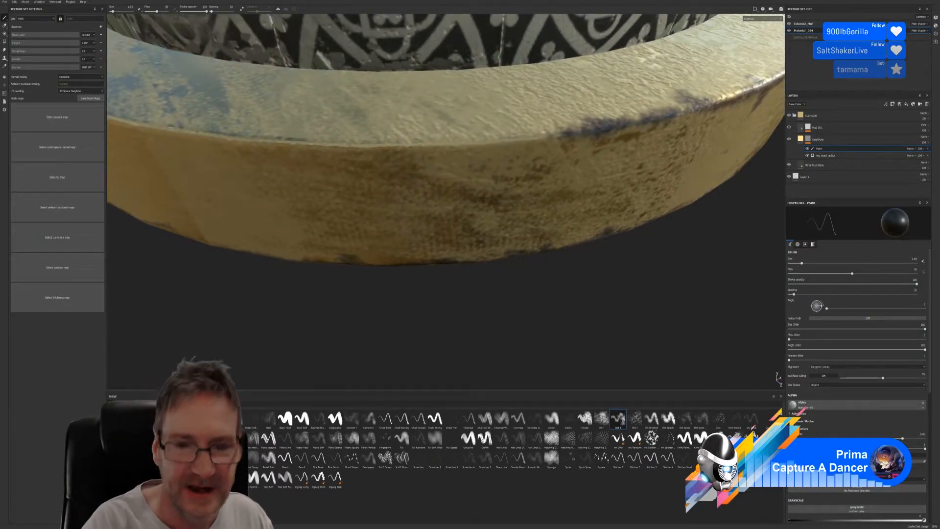
{"action": "left_click", "coordinate": [333, 142]}
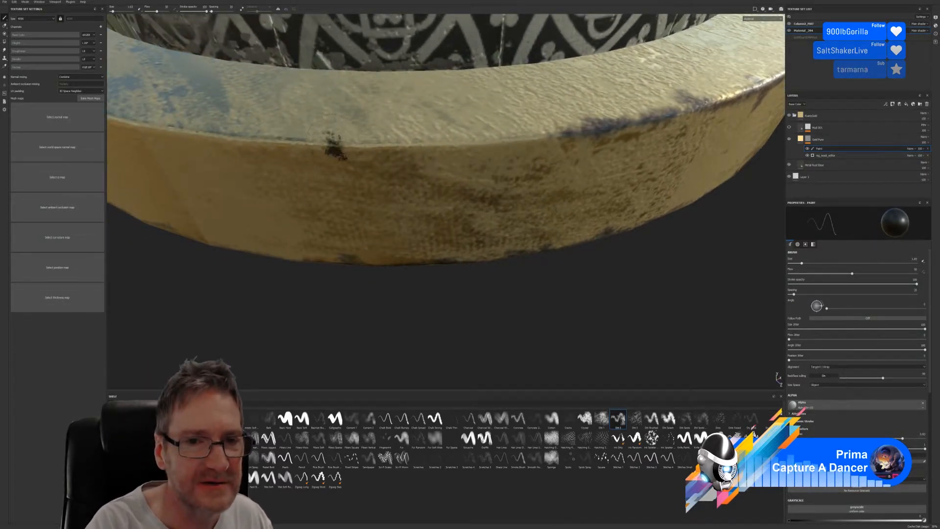
{"action": "mouse_move", "coordinate": [334, 142]}
{"action": "left_mouse_down"}
{"action": "mouse_move", "coordinate": [305, 143]}
{"action": "mouse_move", "coordinate": [321, 146]}
{"action": "mouse_move", "coordinate": [319, 136]}
{"action": "mouse_move", "coordinate": [308, 145]}
{"action": "mouse_move", "coordinate": [321, 152]}
{"action": "mouse_move", "coordinate": [369, 135]}
{"action": "mouse_move", "coordinate": [386, 150]}
{"action": "mouse_move", "coordinate": [431, 138]}
{"action": "mouse_move", "coordinate": [416, 133]}
{"action": "mouse_move", "coordinate": [423, 131]}
{"action": "mouse_move", "coordinate": [426, 149]}
{"action": "mouse_move", "coordinate": [526, 133]}
{"action": "mouse_move", "coordinate": [514, 122]}
{"action": "mouse_move", "coordinate": [493, 129]}
{"action": "mouse_move", "coordinate": [517, 128]}
{"action": "mouse_move", "coordinate": [531, 142]}
{"action": "mouse_move", "coordinate": [544, 131]}
{"action": "left_mouse_up"}
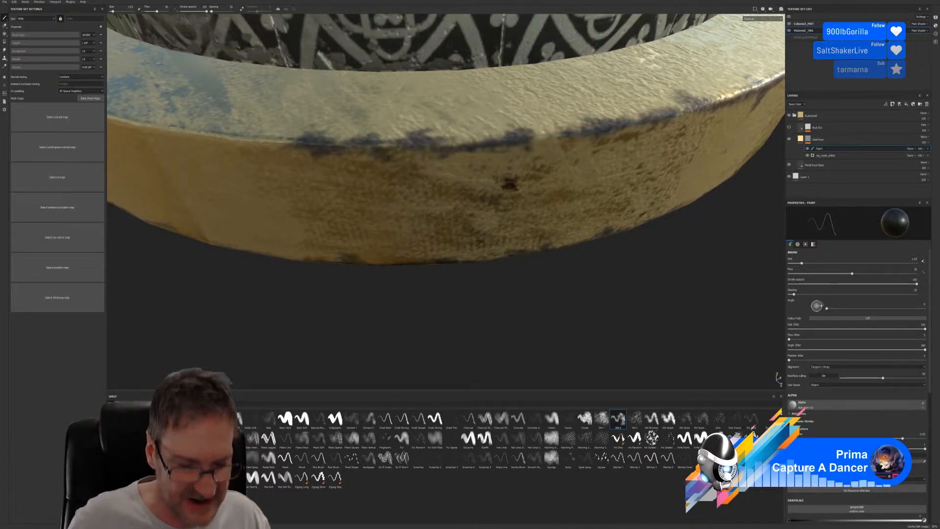
Carry the upper-edge wear across the vertical texture seam in the gold side, joining it to the previous chips and undoing the last excess mark.
{"action": "middle_click_drag", "start_coordinate": [288, 305], "coordinate": [302, 305], "text": "alt"}
{"action": "left_click_drag", "start_coordinate": [301, 305], "coordinate": [460, 299], "text": "alt"}
{"action": "middle_click_drag", "start_coordinate": [477, 242], "coordinate": [479, 295], "text": "alt"}
{"action": "scroll", "coordinate": [477, 295], "scroll_direction": "down", "scroll_amount": 2}
{"action": "left_click_drag", "start_coordinate": [514, 309], "coordinate": [545, 295], "text": "alt"}
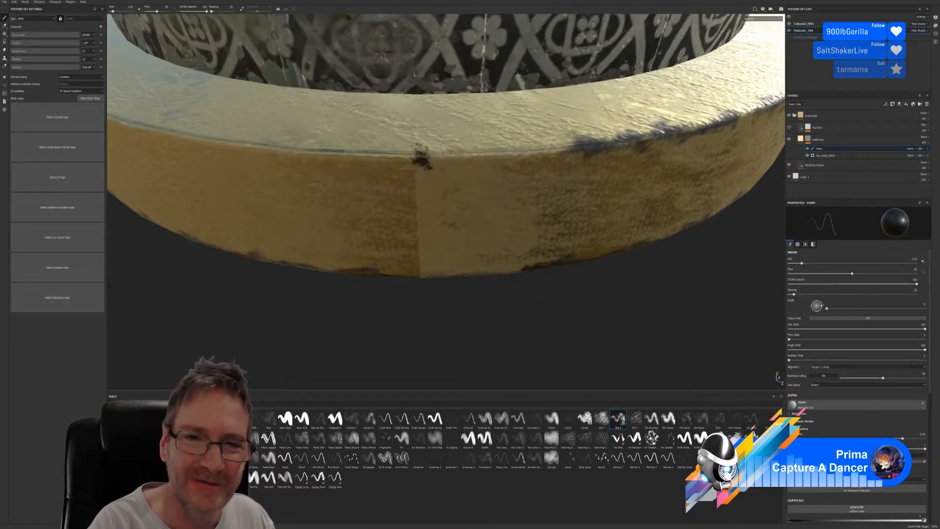
{"action": "mouse_move", "coordinate": [422, 157]}
{"action": "left_mouse_down"}
{"action": "mouse_move", "coordinate": [438, 143]}
{"action": "mouse_move", "coordinate": [464, 176]}
{"action": "mouse_move", "coordinate": [471, 144]}
{"action": "mouse_move", "coordinate": [489, 166]}
{"action": "mouse_move", "coordinate": [538, 152]}
{"action": "mouse_move", "coordinate": [520, 145]}
{"action": "mouse_move", "coordinate": [576, 140]}
{"action": "mouse_move", "coordinate": [558, 159]}
{"action": "mouse_move", "coordinate": [546, 145]}
{"action": "left_mouse_up"}
{"action": "key", "text": "ctrl+z"}
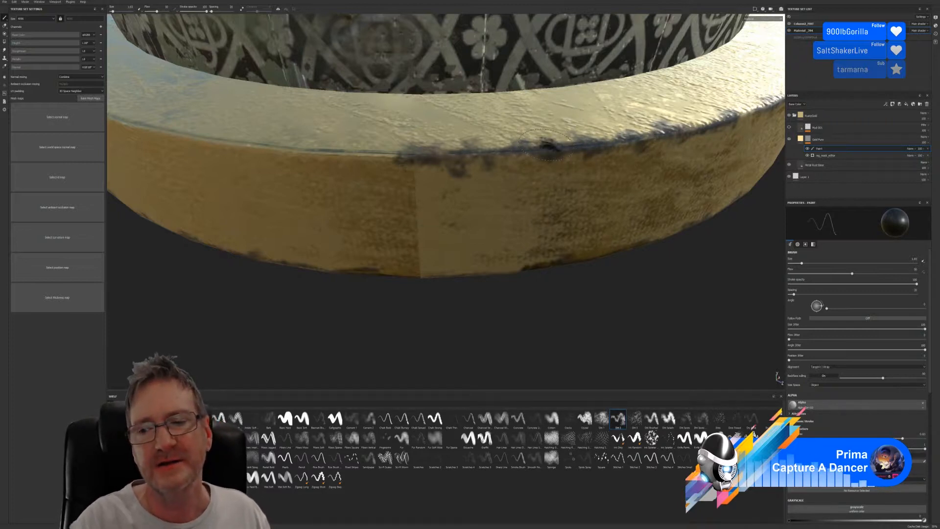
Paint wear on the upper edge above the next narrow smooth gold section, ending just past its vertical seam.
{"action": "scroll", "coordinate": [550, 126], "scroll_direction": "down", "scroll_amount": 1}
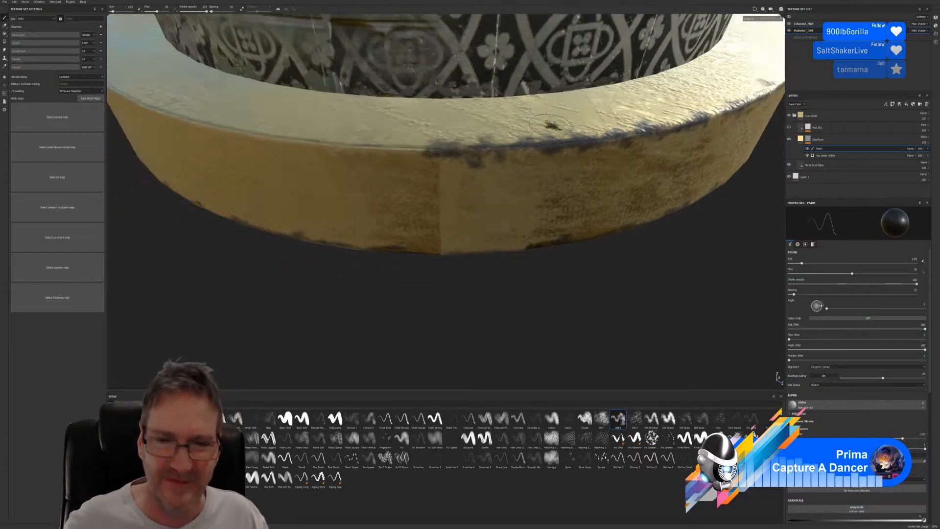
{"action": "scroll", "coordinate": [551, 126], "scroll_direction": "down", "scroll_amount": 1}
{"action": "left_click_drag", "start_coordinate": [303, 279], "coordinate": [378, 312], "text": "alt"}
{"action": "middle_click_drag", "start_coordinate": [449, 277], "coordinate": [669, 240], "text": "alt"}
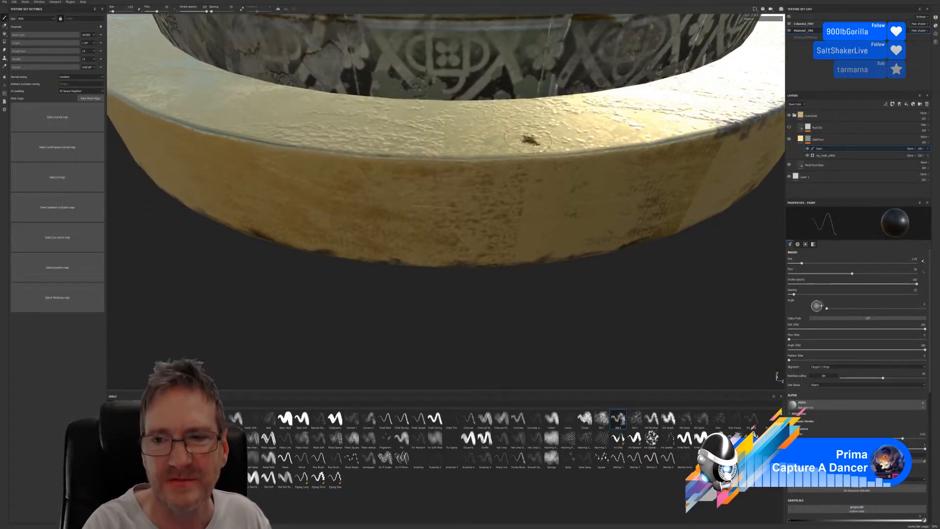
{"action": "mouse_move", "coordinate": [607, 138]}
{"action": "left_mouse_down"}
{"action": "mouse_move", "coordinate": [665, 142]}
{"action": "mouse_move", "coordinate": [719, 121]}
{"action": "mouse_move", "coordinate": [514, 148]}
{"action": "left_mouse_up"}
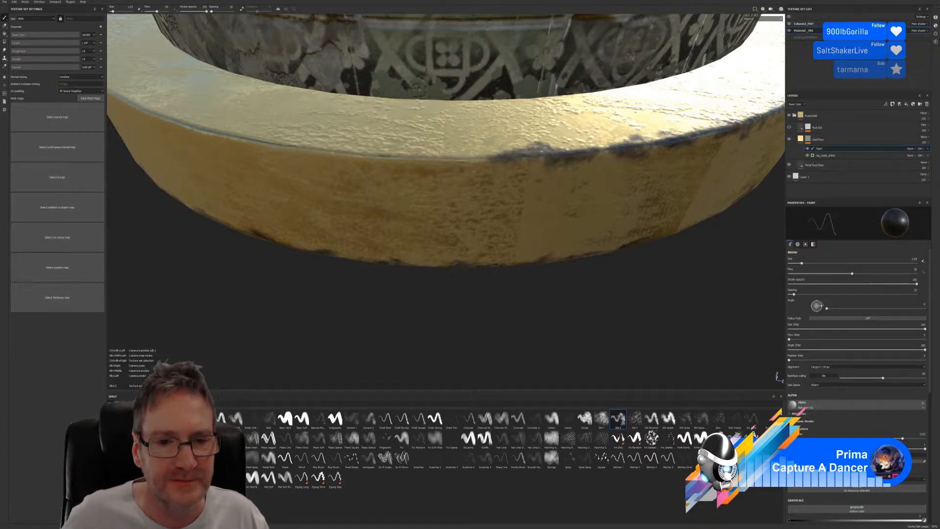
Continue the upper-edge wear below the green plaster, adding a larger dark chip and a further run above the textured gold side.
{"action": "left_click_drag", "start_coordinate": [271, 285], "coordinate": [333, 289], "text": "alt"}
{"action": "right_click_drag", "start_coordinate": [333, 289], "coordinate": [385, 382], "text": "alt"}
{"action": "middle_click_drag", "start_coordinate": [384, 382], "coordinate": [384, 310], "text": "alt"}
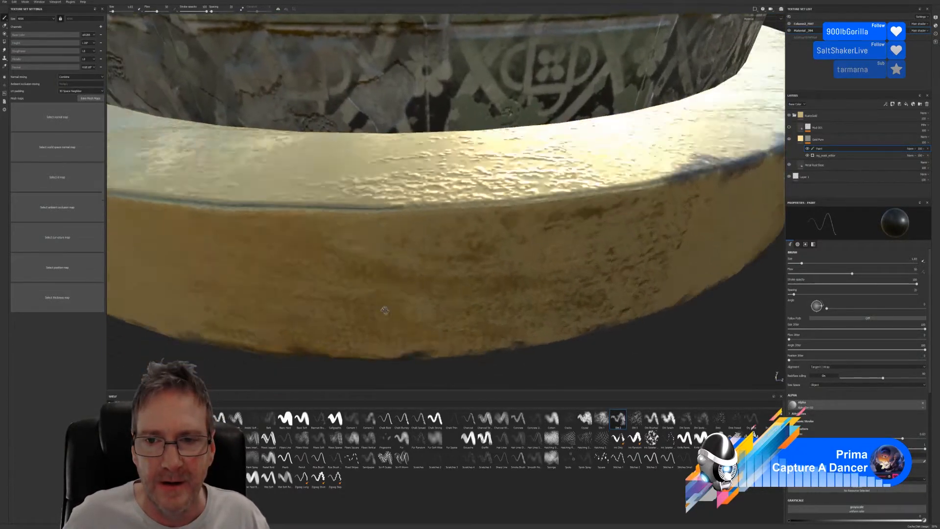
{"action": "scroll", "coordinate": [385, 310], "scroll_direction": "down", "scroll_amount": 5}
{"action": "middle_click_drag", "start_coordinate": [478, 332], "coordinate": [474, 325], "text": "alt"}
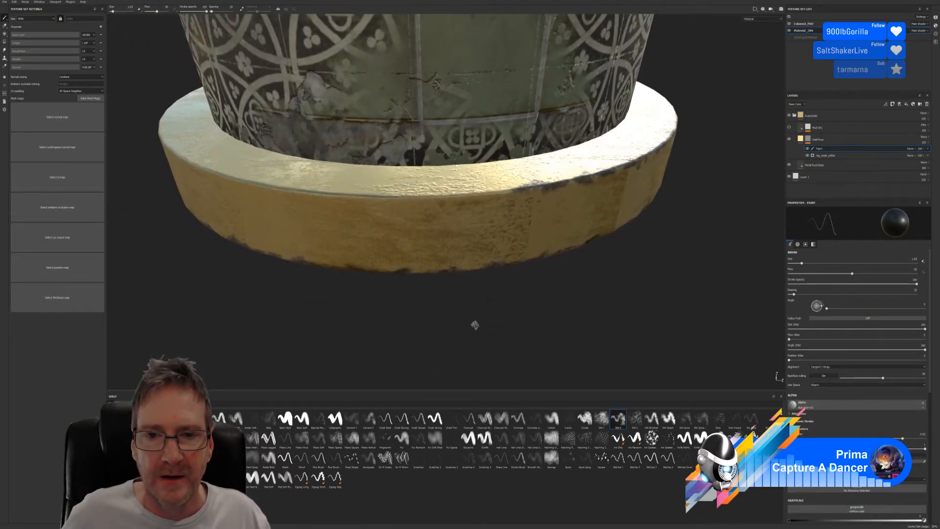
{"action": "left_click_drag", "start_coordinate": [474, 325], "coordinate": [484, 324], "text": "alt"}
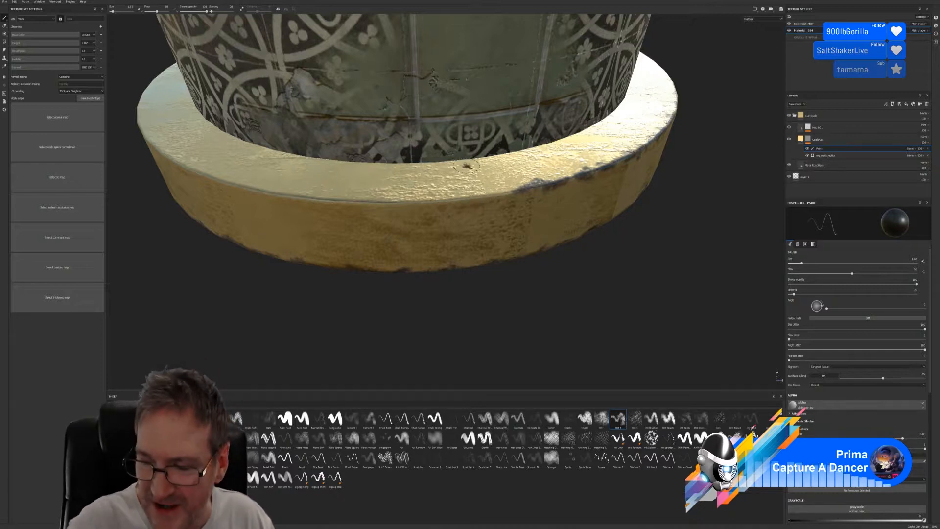
{"action": "scroll", "coordinate": [467, 166], "scroll_direction": "up", "scroll_amount": 3}
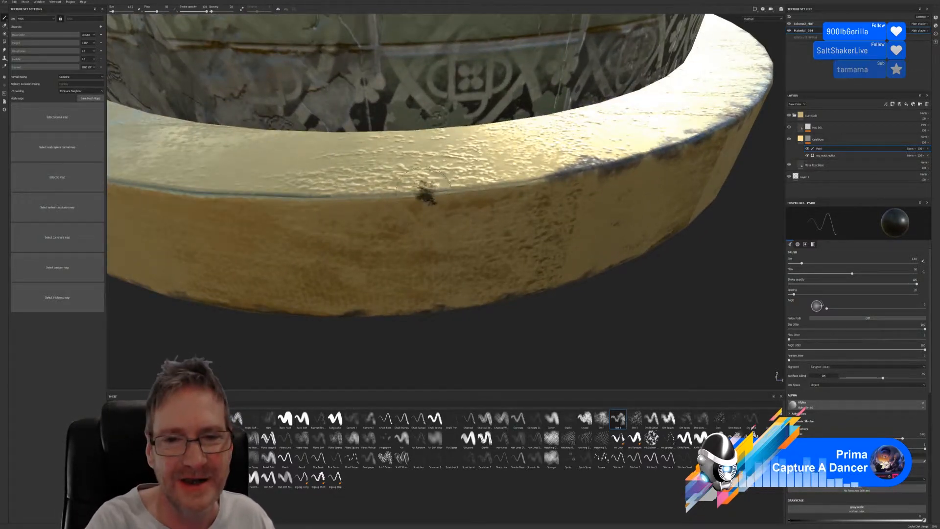
{"action": "mouse_move", "coordinate": [426, 175]}
{"action": "left_mouse_down"}
{"action": "mouse_move", "coordinate": [514, 177]}
{"action": "mouse_move", "coordinate": [492, 186]}
{"action": "mouse_move", "coordinate": [509, 211]}
{"action": "mouse_move", "coordinate": [548, 167]}
{"action": "mouse_move", "coordinate": [499, 179]}
{"action": "left_mouse_up"}
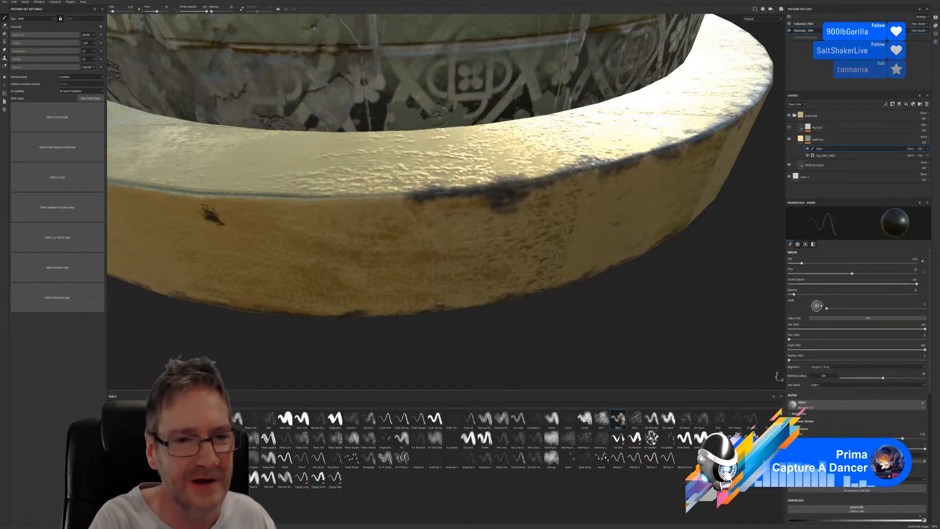
{"action": "mouse_move", "coordinate": [241, 184]}
{"action": "left_mouse_down"}
{"action": "mouse_move", "coordinate": [255, 201]}
{"action": "mouse_move", "coordinate": [318, 211]}
{"action": "mouse_move", "coordinate": [306, 193]}
{"action": "mouse_move", "coordinate": [398, 200]}
{"action": "mouse_move", "coordinate": [267, 191]}
{"action": "mouse_move", "coordinate": [206, 205]}
{"action": "left_mouse_up"}
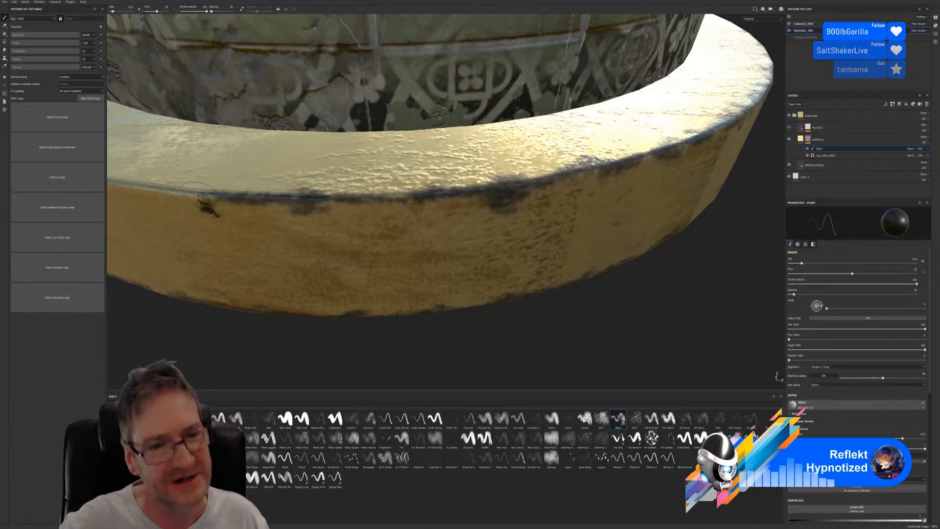
Paint overlapping wear strokes along the upper edge below the cracked grey plaster, covering the smooth gold section and joining the previous chips.
{"action": "scroll", "coordinate": [267, 183], "scroll_direction": "down", "scroll_amount": 2}
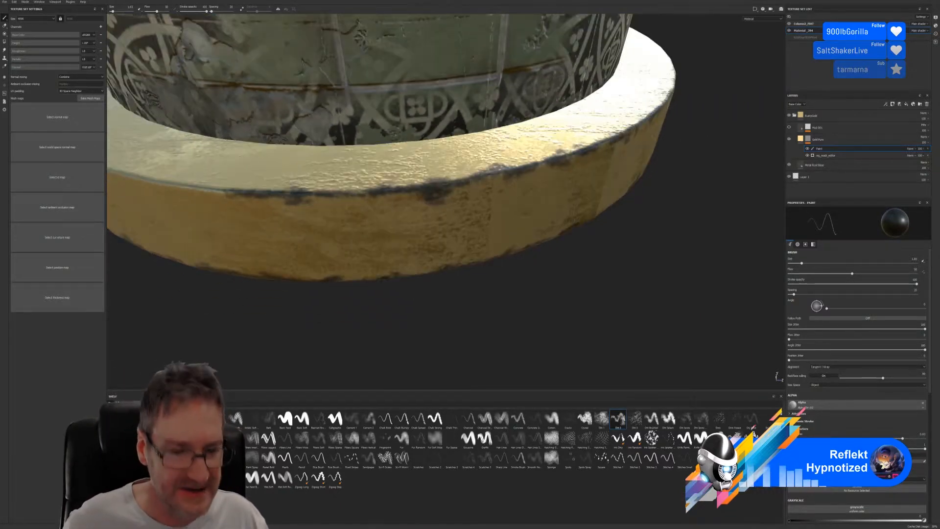
{"action": "key", "text": "alt"}
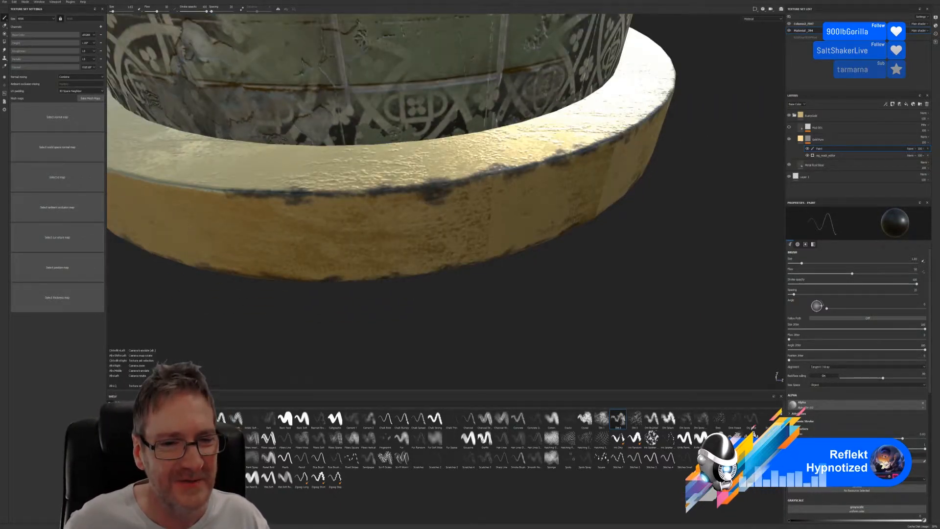
{"action": "left_click_drag", "start_coordinate": [377, 298], "coordinate": [526, 291], "text": "alt"}
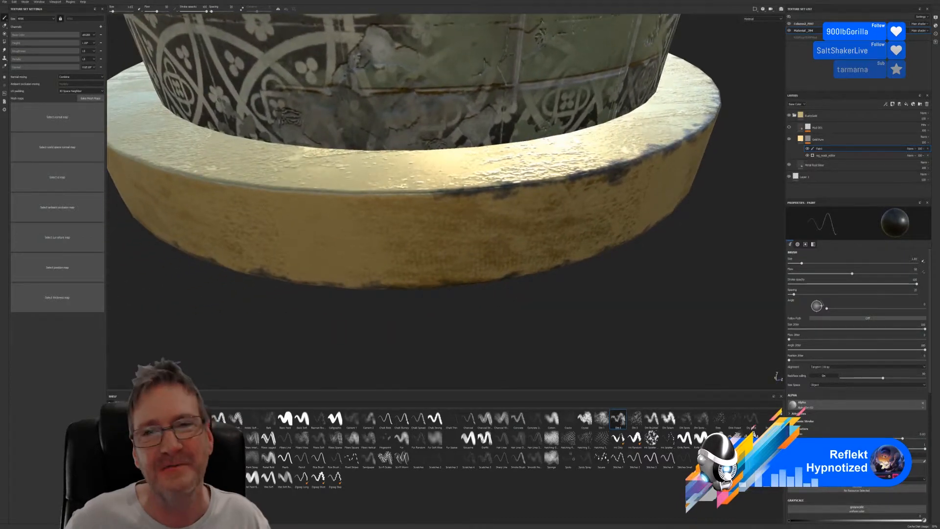
{"action": "left_click_drag", "start_coordinate": [399, 335], "coordinate": [446, 337], "text": "alt"}
{"action": "scroll", "coordinate": [385, 213], "scroll_direction": "up", "scroll_amount": 2}
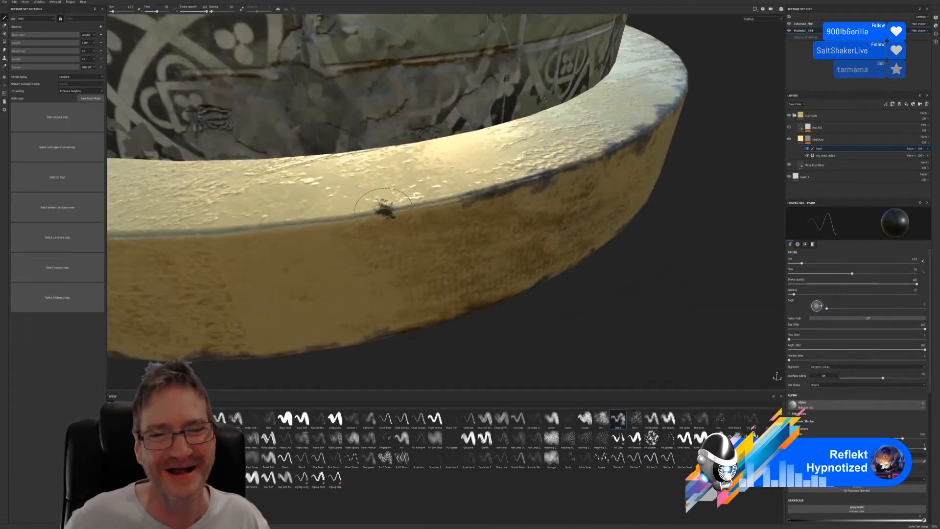
{"action": "scroll", "coordinate": [385, 209], "scroll_direction": "up", "scroll_amount": 1}
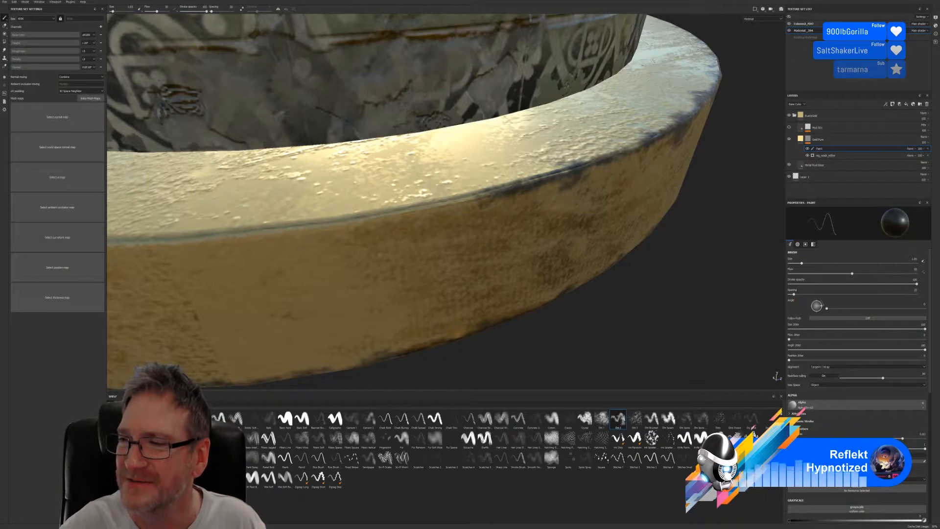
{"action": "left_click", "coordinate": [323, 220]}
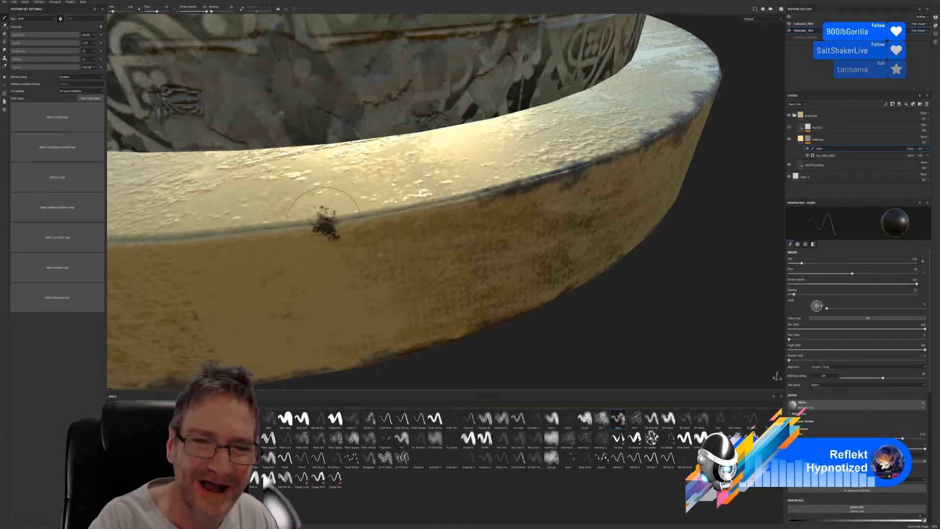
{"action": "mouse_move", "coordinate": [324, 222]}
{"action": "left_mouse_down"}
{"action": "mouse_move", "coordinate": [324, 213]}
{"action": "mouse_move", "coordinate": [301, 224]}
{"action": "mouse_move", "coordinate": [380, 220]}
{"action": "left_mouse_up"}
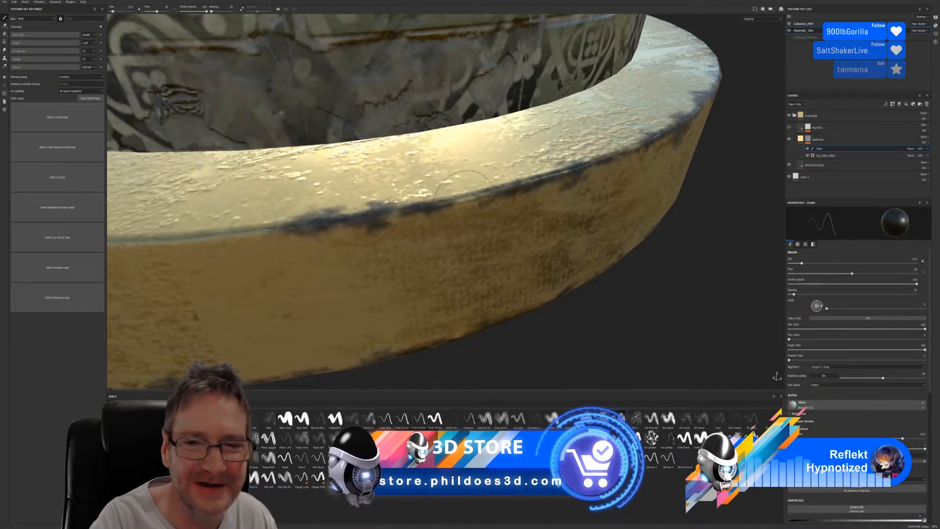
{"action": "mouse_move", "coordinate": [471, 204]}
{"action": "left_mouse_down"}
{"action": "mouse_move", "coordinate": [460, 193]}
{"action": "mouse_move", "coordinate": [474, 190]}
{"action": "mouse_move", "coordinate": [457, 194]}
{"action": "left_mouse_up"}
{"action": "mouse_move", "coordinate": [399, 210]}
{"action": "left_mouse_down"}
{"action": "mouse_move", "coordinate": [161, 233]}
{"action": "mouse_move", "coordinate": [218, 237]}
{"action": "mouse_move", "coordinate": [225, 223]}
{"action": "mouse_move", "coordinate": [255, 215]}
{"action": "mouse_move", "coordinate": [250, 222]}
{"action": "mouse_move", "coordinate": [276, 225]}
{"action": "mouse_move", "coordinate": [313, 218]}
{"action": "left_mouse_up"}
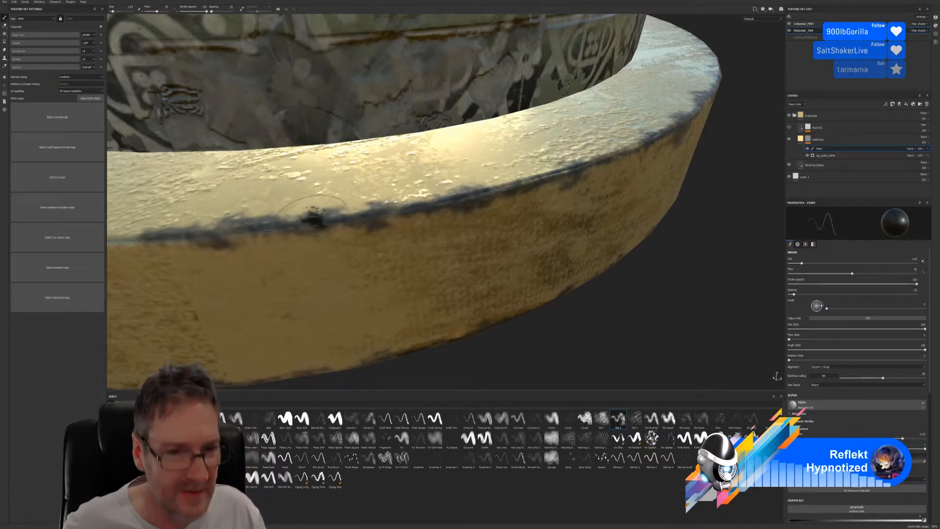
Extend the upper-edge wear with two strokes above the textured gold side where the plaster damage meets the floral tiles.
{"action": "right_click_drag", "start_coordinate": [246, 204], "coordinate": [323, 238], "text": "alt"}
{"action": "left_click_drag", "start_coordinate": [323, 237], "coordinate": [464, 282], "text": "alt"}
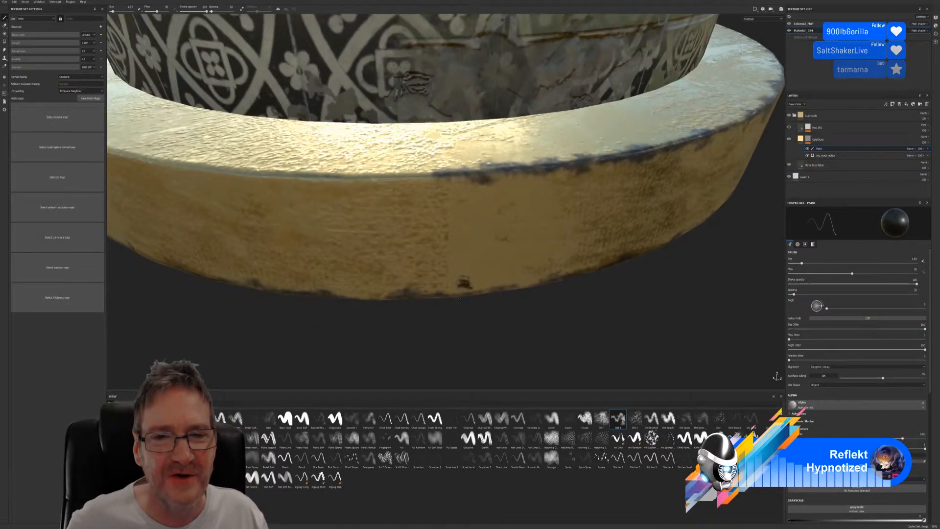
{"action": "left_click_drag", "start_coordinate": [384, 338], "coordinate": [434, 317], "text": "alt"}
{"action": "middle_click_drag", "start_coordinate": [451, 274], "coordinate": [483, 259], "text": "alt"}
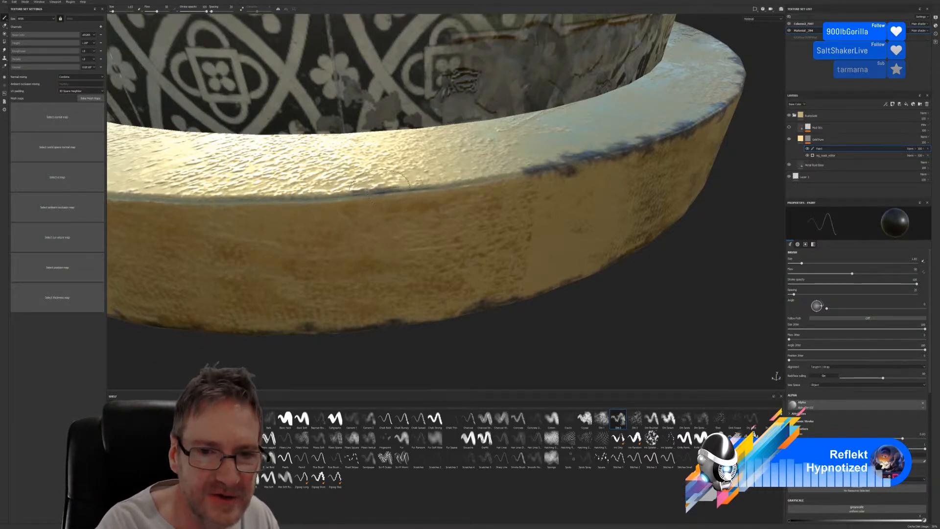
{"action": "left_click_drag", "start_coordinate": [400, 200], "coordinate": [515, 159]}
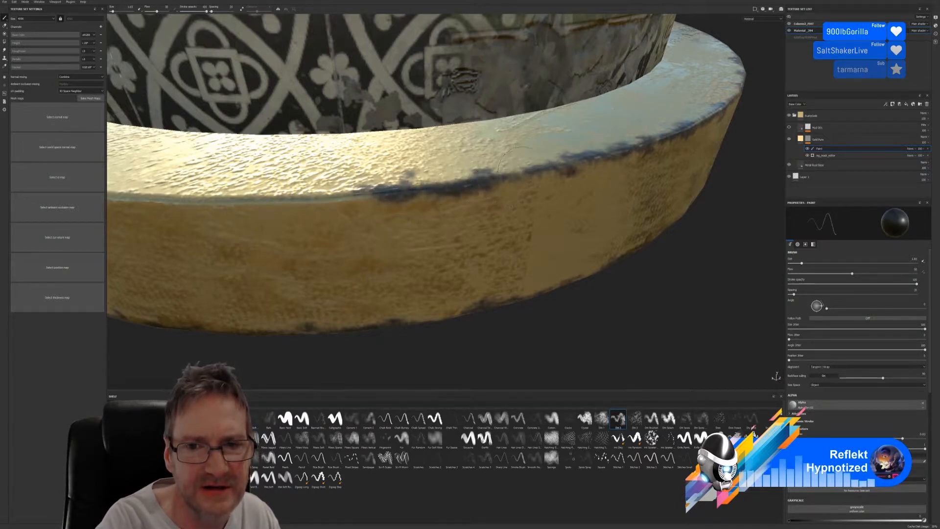
{"action": "mouse_move", "coordinate": [180, 199]}
{"action": "left_mouse_down"}
{"action": "mouse_move", "coordinate": [362, 190]}
{"action": "mouse_move", "coordinate": [318, 192]}
{"action": "left_mouse_up"}
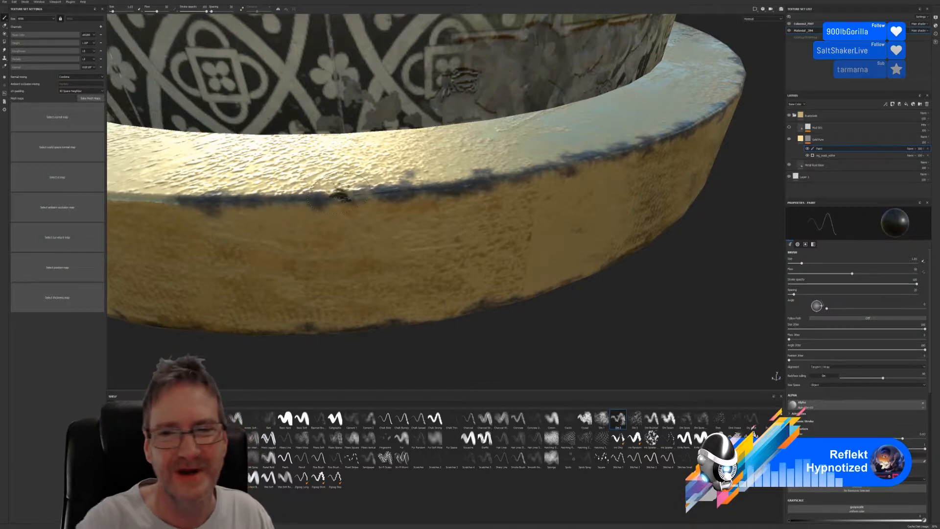
Continue the upper-edge wear across the smooth gold section below the intact floral tiles, adding a larger dark chip spreading onto both faces.
{"action": "scroll", "coordinate": [375, 167], "scroll_direction": "down", "scroll_amount": 3}
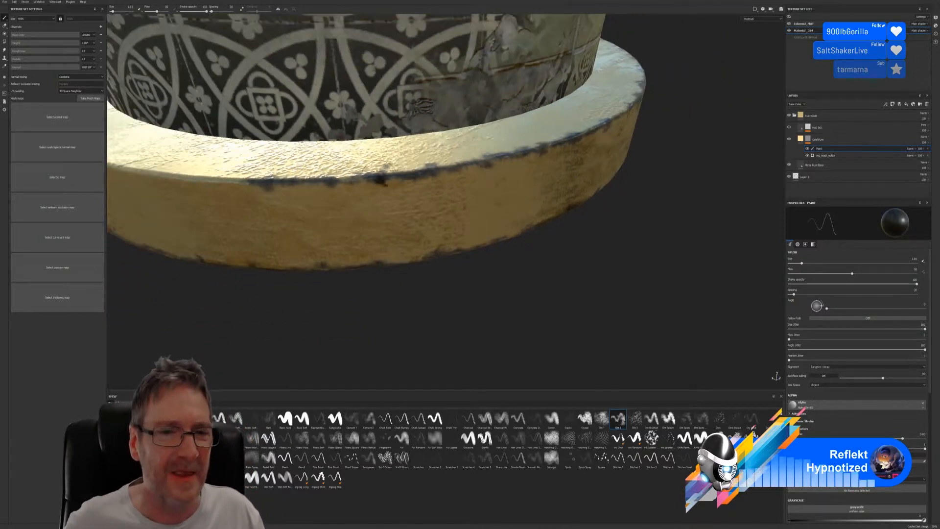
{"action": "left_click_drag", "start_coordinate": [234, 288], "coordinate": [477, 261], "text": "alt"}
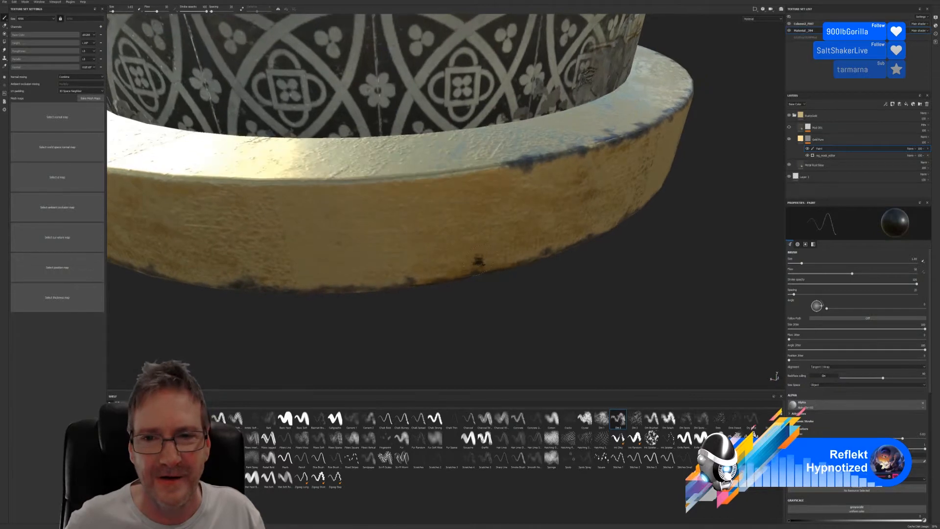
{"action": "scroll", "coordinate": [477, 263], "scroll_direction": "up", "scroll_amount": 3}
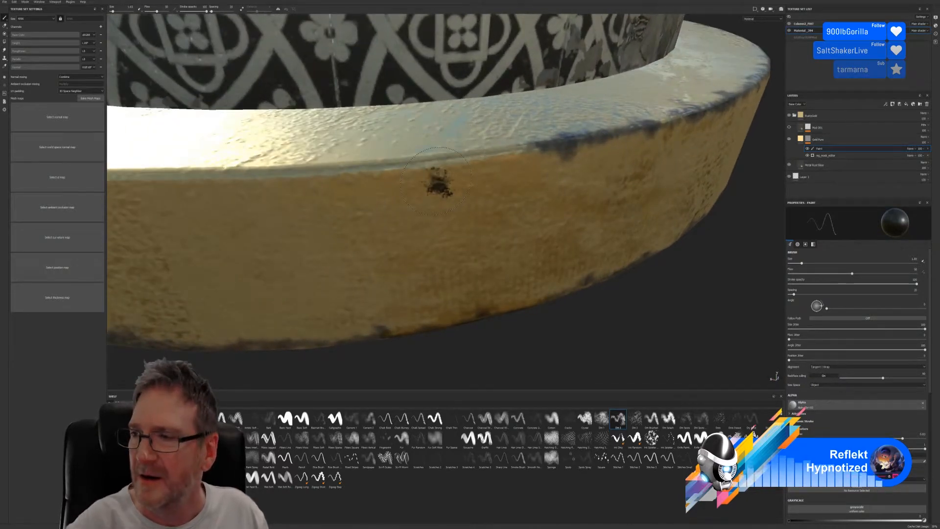
{"action": "key", "text": "ctrl+z"}
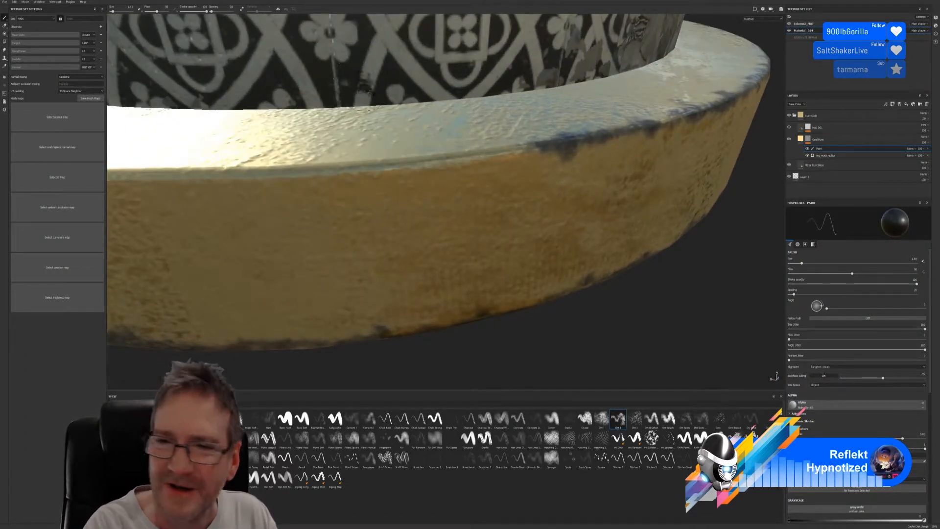
{"action": "mouse_move", "coordinate": [402, 160]}
{"action": "left_mouse_down"}
{"action": "mouse_move", "coordinate": [386, 156]}
{"action": "mouse_move", "coordinate": [406, 164]}
{"action": "mouse_move", "coordinate": [413, 155]}
{"action": "mouse_move", "coordinate": [509, 149]}
{"action": "mouse_move", "coordinate": [225, 159]}
{"action": "mouse_move", "coordinate": [201, 177]}
{"action": "mouse_move", "coordinate": [304, 169]}
{"action": "mouse_move", "coordinate": [279, 151]}
{"action": "mouse_move", "coordinate": [324, 143]}
{"action": "mouse_move", "coordinate": [274, 153]}
{"action": "mouse_move", "coordinate": [345, 158]}
{"action": "mouse_move", "coordinate": [247, 161]}
{"action": "left_mouse_up"}
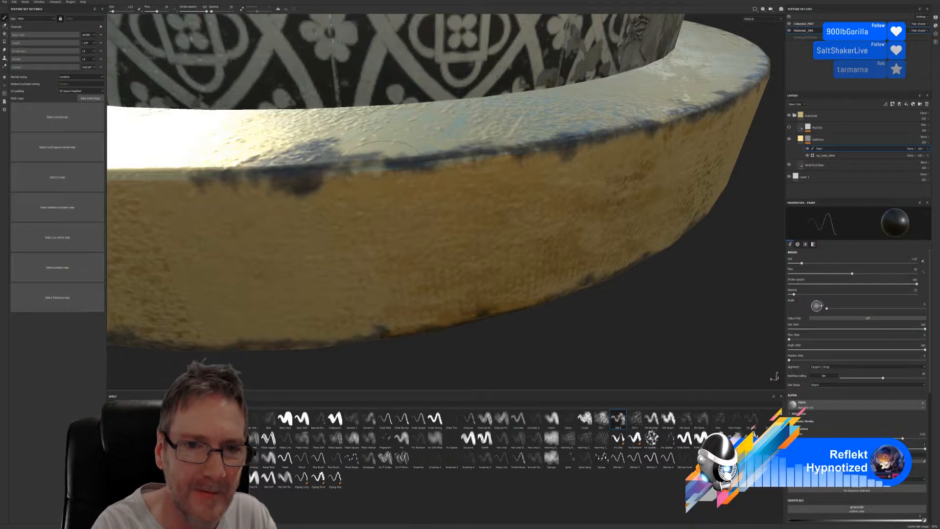
{"action": "left_click", "coordinate": [414, 157]}
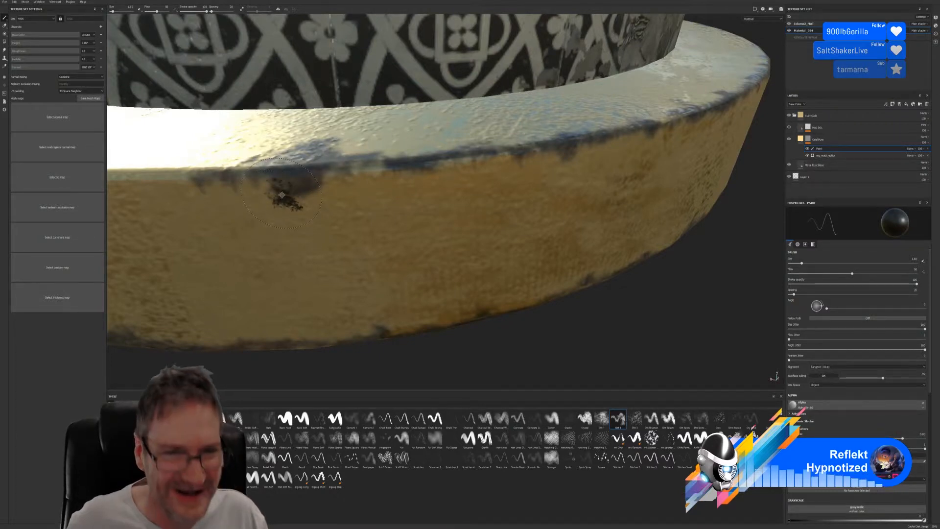
Paint upper-edge wear across the next vertical seam and onto the textured gold side, with a dark chip on both faces of the edge.
{"action": "left_click_drag", "start_coordinate": [281, 195], "coordinate": [454, 183], "text": "alt"}
{"action": "scroll", "coordinate": [440, 193], "scroll_direction": "down", "scroll_amount": 1}
{"action": "mouse_move", "coordinate": [381, 288]}
{"action": "left_mouse_down", "text": "alt"}
{"action": "mouse_move", "coordinate": [373, 328]}
{"action": "mouse_move", "coordinate": [399, 330]}
{"action": "left_mouse_up", "text": "alt"}
{"action": "mouse_move", "coordinate": [424, 271]}
{"action": "middle_mouse_down", "text": "alt"}
{"action": "mouse_move", "coordinate": [459, 291]}
{"action": "mouse_move", "coordinate": [563, 268]}
{"action": "middle_mouse_up", "text": "alt"}
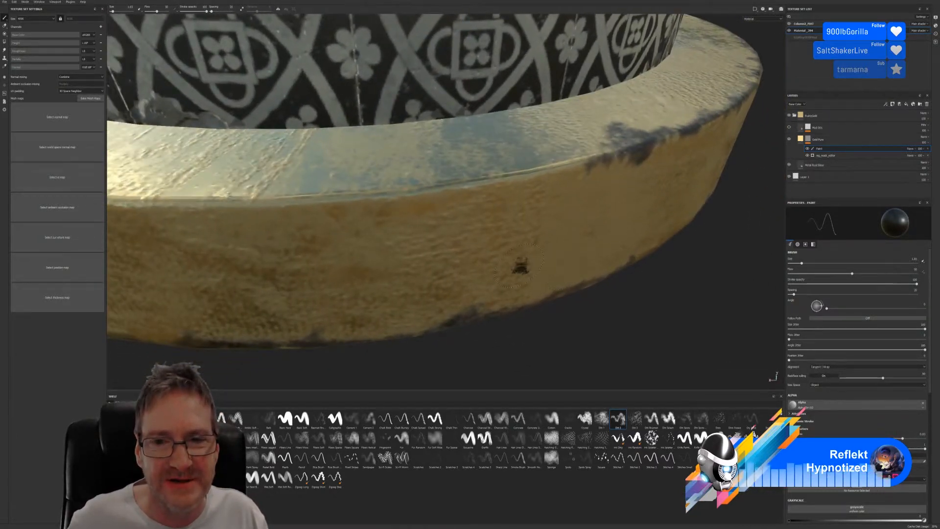
{"action": "scroll", "coordinate": [616, 175], "scroll_direction": "up", "scroll_amount": 2}
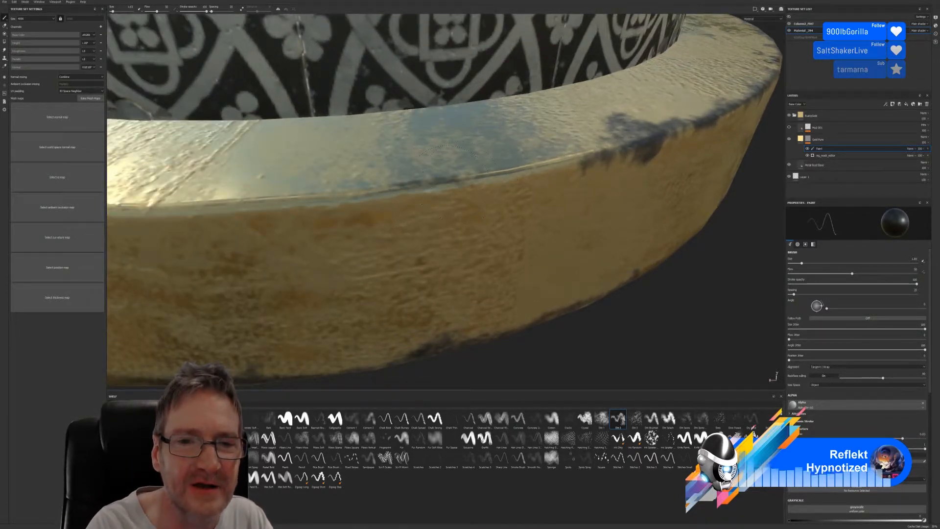
{"action": "mouse_move", "coordinate": [450, 155]}
{"action": "left_mouse_down"}
{"action": "mouse_move", "coordinate": [460, 177]}
{"action": "mouse_move", "coordinate": [578, 157]}
{"action": "left_mouse_up"}
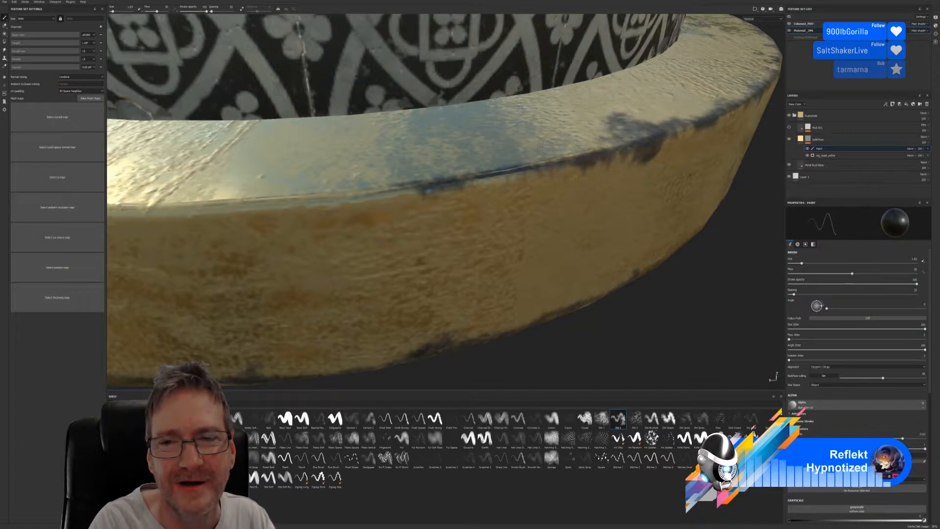
{"action": "mouse_move", "coordinate": [447, 174]}
{"action": "left_mouse_down"}
{"action": "mouse_move", "coordinate": [414, 176]}
{"action": "mouse_move", "coordinate": [399, 191]}
{"action": "mouse_move", "coordinate": [294, 198]}
{"action": "left_mouse_up"}
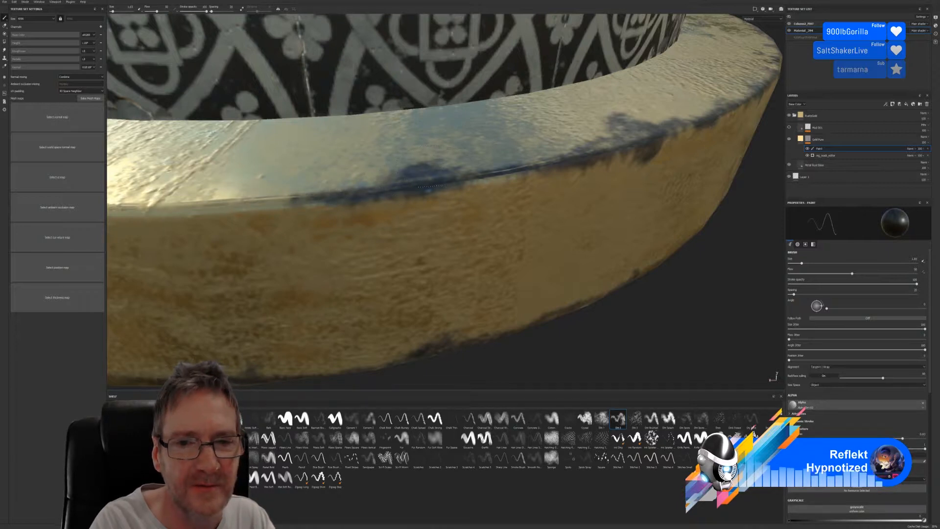
{"action": "left_click_drag", "start_coordinate": [482, 167], "coordinate": [495, 178]}
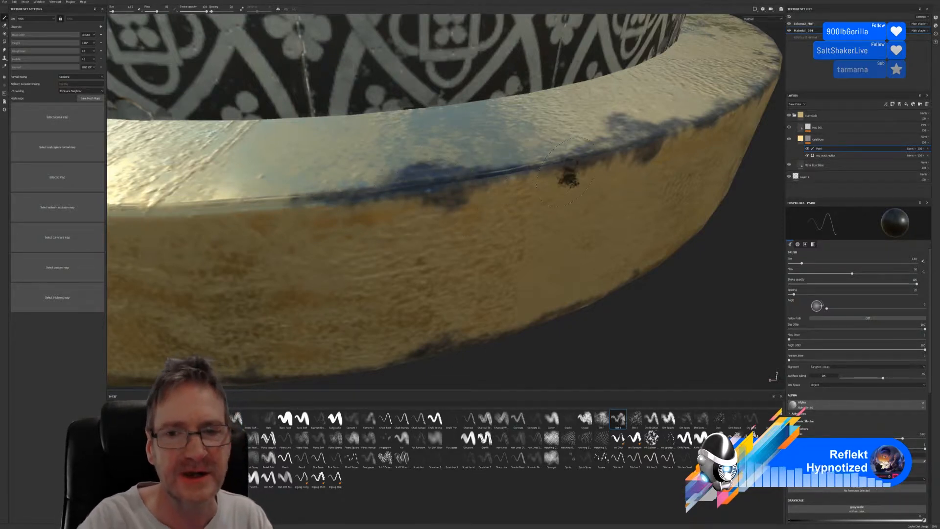
Extend the upper-edge wear with two long strokes above the textured gold side, near the small plaster damage at the foot of the tiles.
{"action": "scroll", "coordinate": [518, 196], "scroll_direction": "down", "scroll_amount": 2}
{"action": "left_click_drag", "start_coordinate": [405, 250], "coordinate": [415, 250], "text": "alt"}
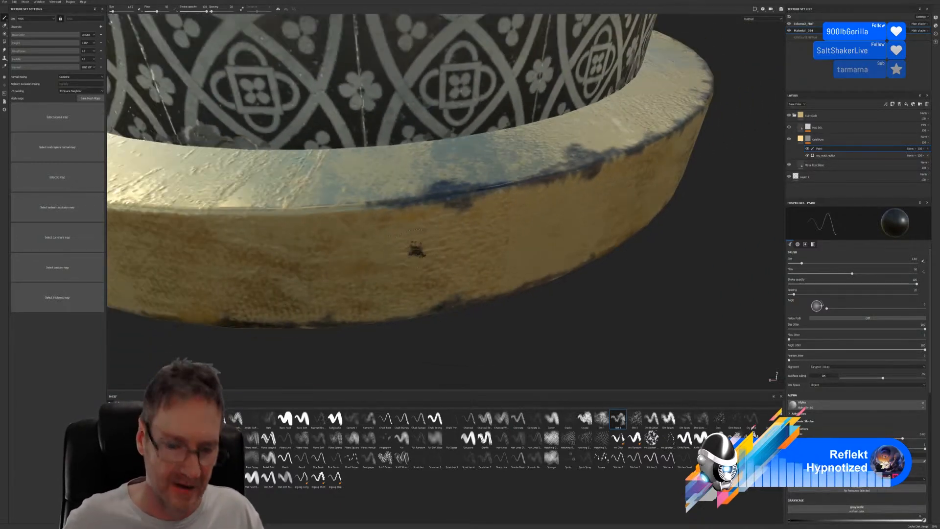
{"action": "left_click_drag", "start_coordinate": [380, 204], "coordinate": [548, 165], "text": "alt"}
{"action": "mouse_move", "coordinate": [439, 230]}
{"action": "left_mouse_down", "text": "alt"}
{"action": "mouse_move", "coordinate": [466, 221]}
{"action": "mouse_move", "coordinate": [485, 235]}
{"action": "left_mouse_up", "text": "alt"}
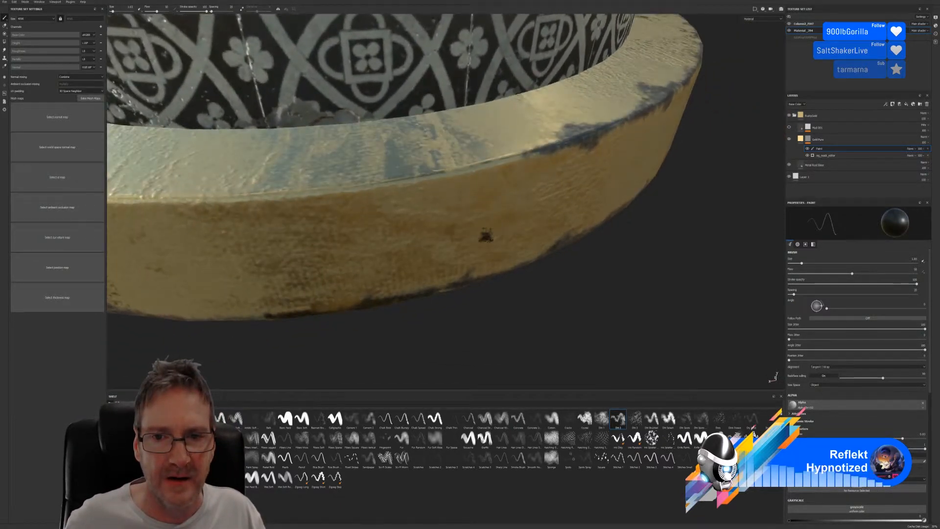
{"action": "middle_click_drag", "start_coordinate": [490, 203], "coordinate": [569, 242], "text": "alt"}
{"action": "scroll", "coordinate": [572, 201], "scroll_direction": "up", "scroll_amount": 1}
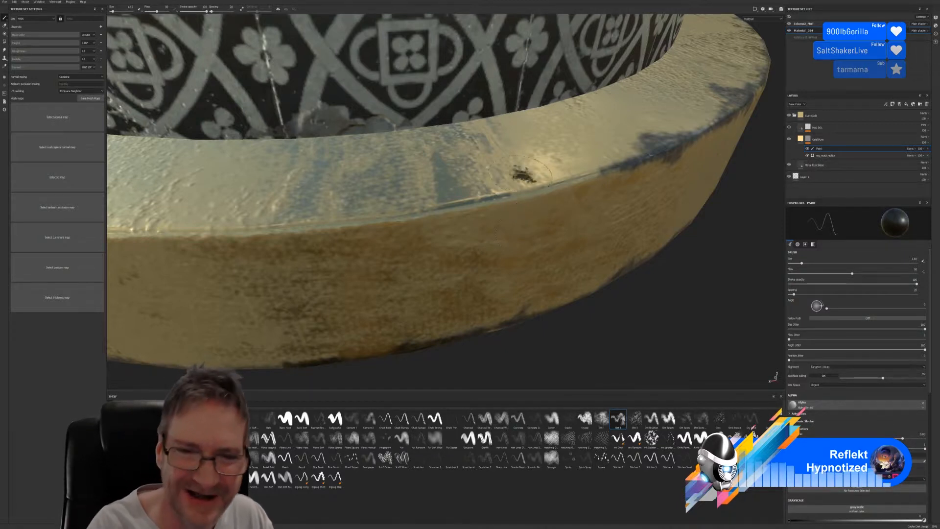
{"action": "left_click_drag", "start_coordinate": [448, 202], "coordinate": [594, 159]}
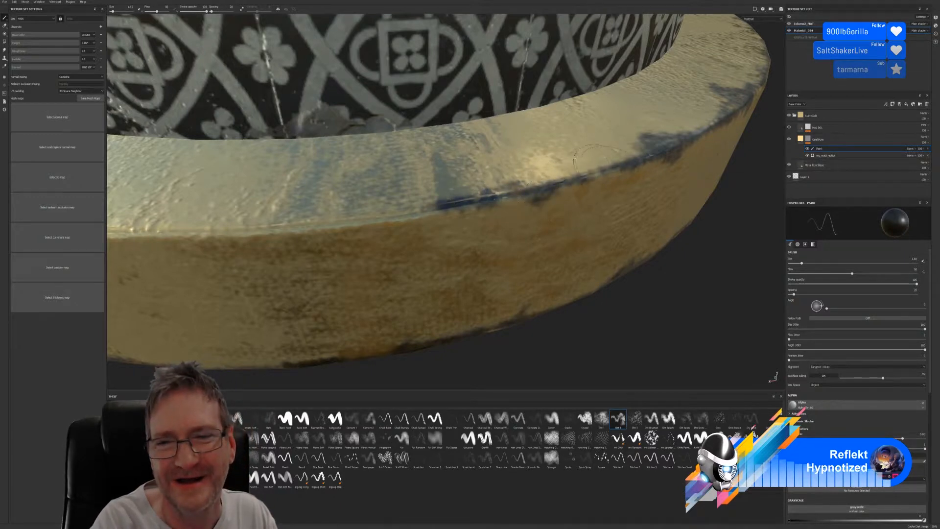
{"action": "left_click_drag", "start_coordinate": [227, 231], "coordinate": [383, 219]}
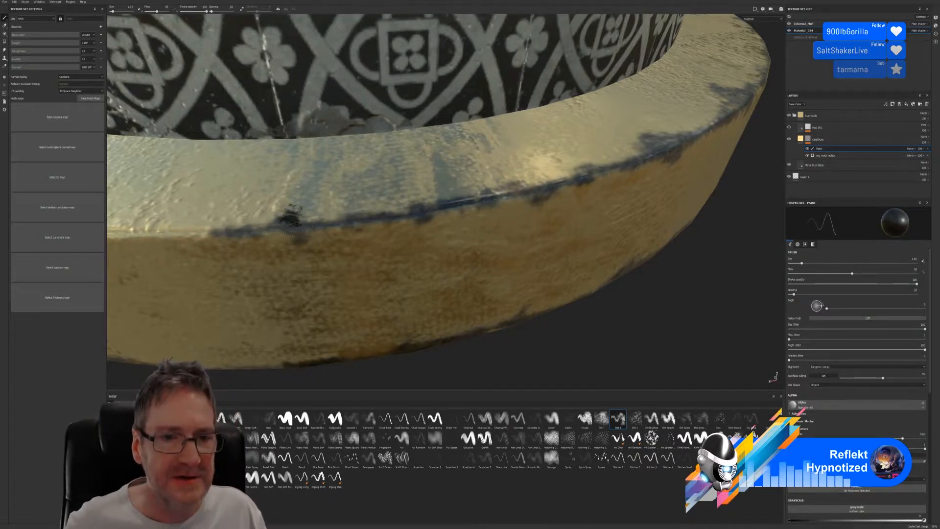
Paint two wear strokes along the upper edge above the next smooth gold section, continuing past its vertical seam onto the coarse textured side.
{"action": "middle_click_drag", "start_coordinate": [290, 216], "coordinate": [581, 157], "text": "alt"}
{"action": "left_click_drag", "start_coordinate": [424, 334], "coordinate": [601, 295], "text": "alt"}
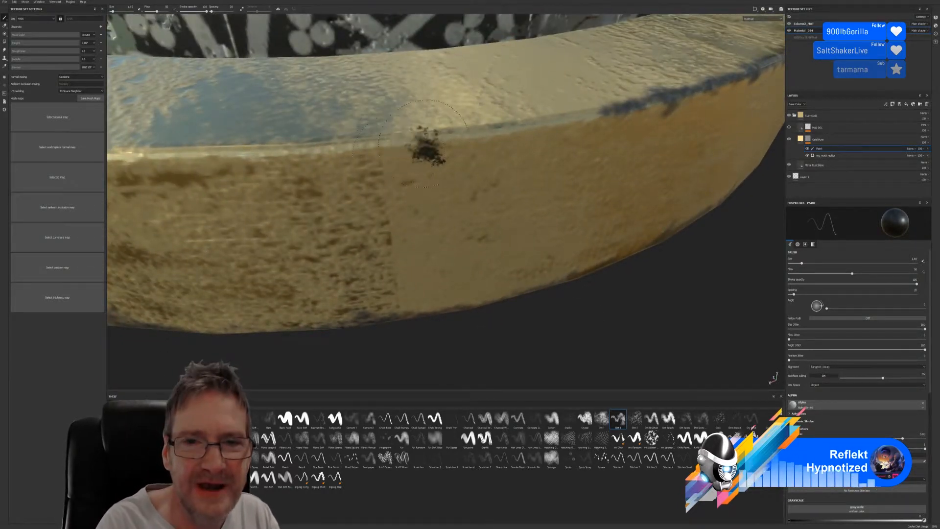
{"action": "mouse_move", "coordinate": [422, 137]}
{"action": "left_mouse_down"}
{"action": "mouse_move", "coordinate": [471, 120]}
{"action": "mouse_move", "coordinate": [576, 123]}
{"action": "left_mouse_up"}
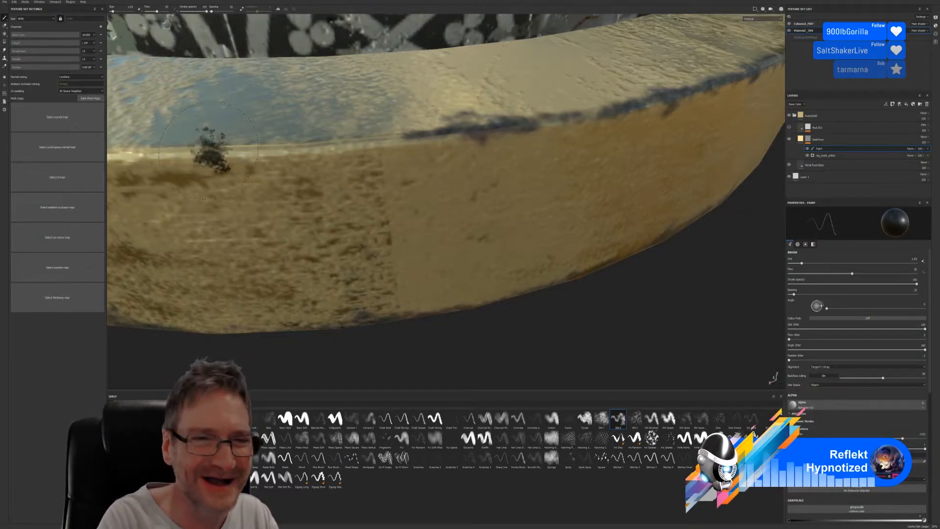
{"action": "left_click_drag", "start_coordinate": [195, 149], "coordinate": [337, 152]}
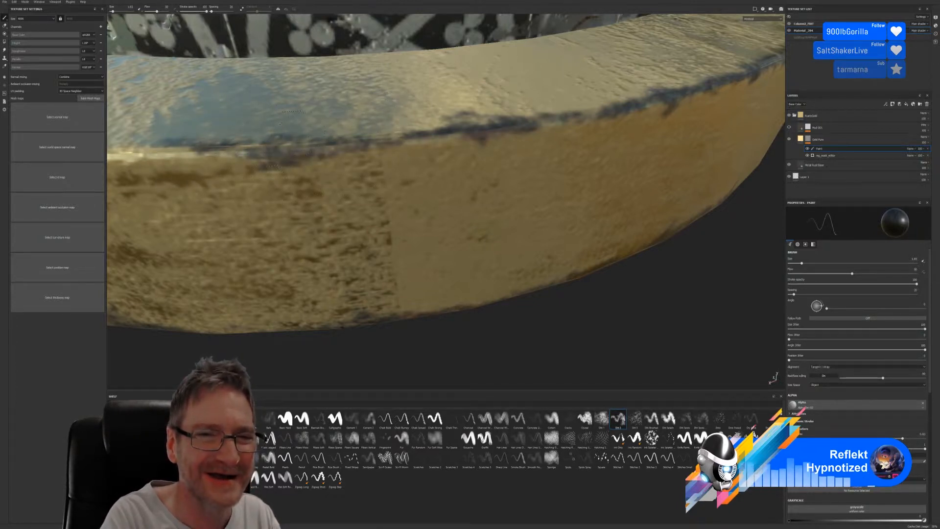
{"action": "left_click", "coordinate": [238, 134]}
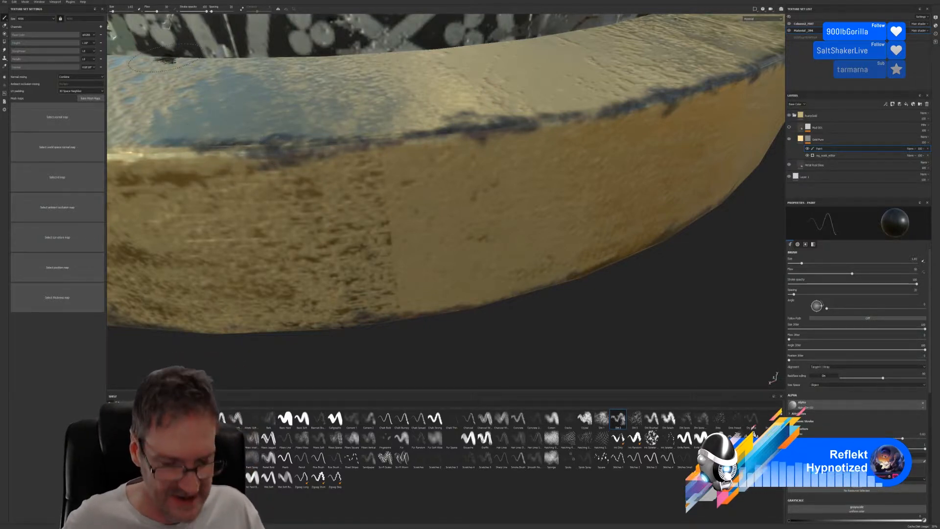
Continue the upper-edge wear above the coarse textured gold, ending with a separate chip that spills onto the side face.
{"action": "scroll", "coordinate": [320, 192], "scroll_direction": "down", "scroll_amount": 2}
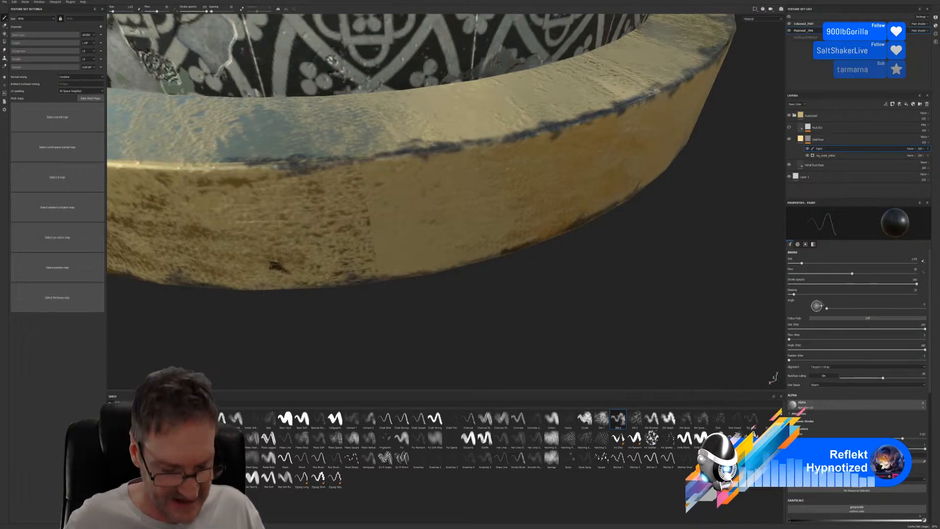
{"action": "middle_click_drag", "start_coordinate": [261, 265], "coordinate": [462, 257], "text": "alt"}
{"action": "left_click_drag", "start_coordinate": [374, 327], "coordinate": [417, 324], "text": "alt"}
{"action": "scroll", "coordinate": [414, 150], "scroll_direction": "up", "scroll_amount": 3}
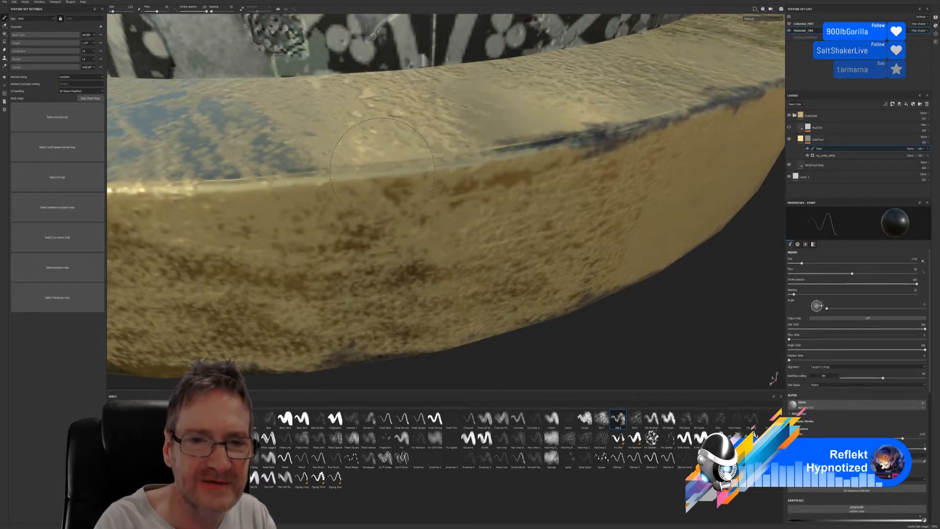
{"action": "mouse_move", "coordinate": [351, 172]}
{"action": "left_mouse_down"}
{"action": "mouse_move", "coordinate": [311, 175]}
{"action": "mouse_move", "coordinate": [457, 161]}
{"action": "left_mouse_up"}
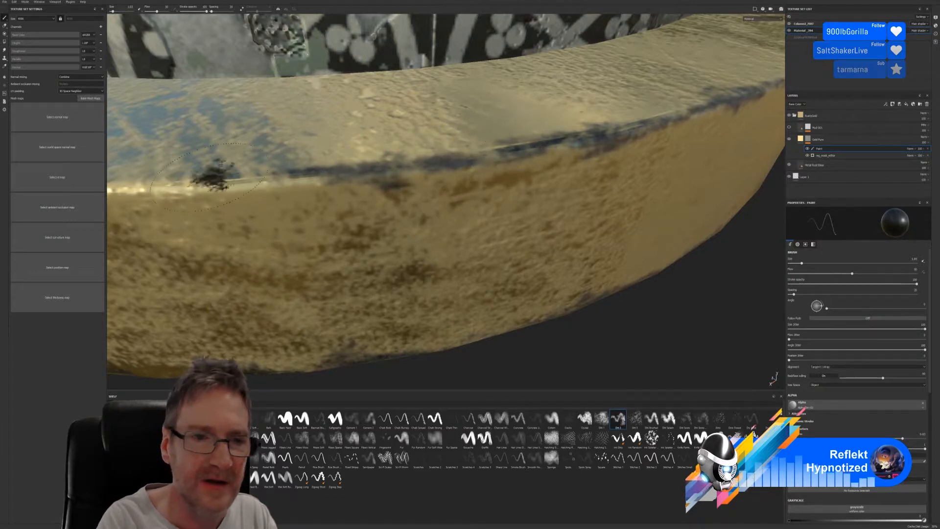
{"action": "mouse_move", "coordinate": [247, 185]}
{"action": "left_mouse_down"}
{"action": "mouse_move", "coordinate": [143, 185]}
{"action": "mouse_move", "coordinate": [162, 197]}
{"action": "mouse_move", "coordinate": [152, 206]}
{"action": "left_mouse_up"}
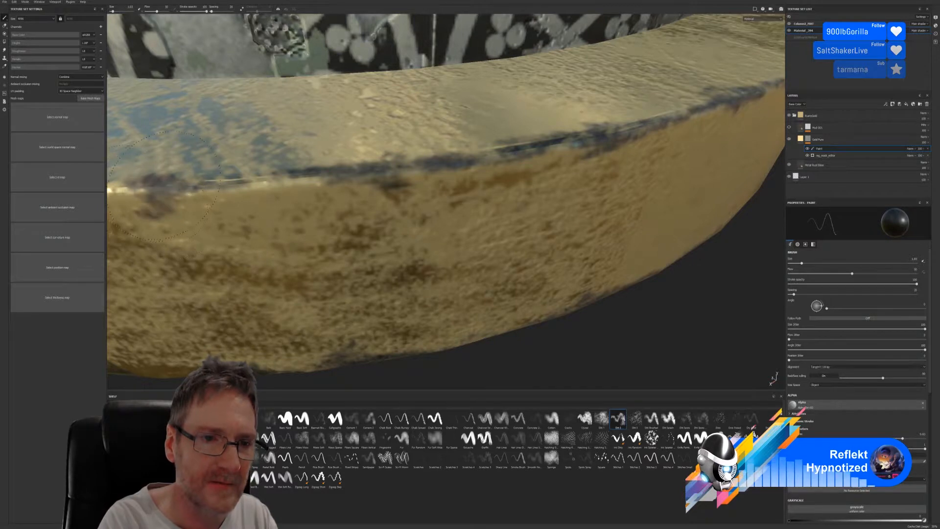
Close the remaining gap in the upper-edge wear below the grey plaster patch, adding chips around the smooth section's vertical seam.
{"action": "scroll", "coordinate": [313, 189], "scroll_direction": "down", "scroll_amount": 2}
{"action": "scroll", "coordinate": [365, 149], "scroll_direction": "down", "scroll_amount": 4}
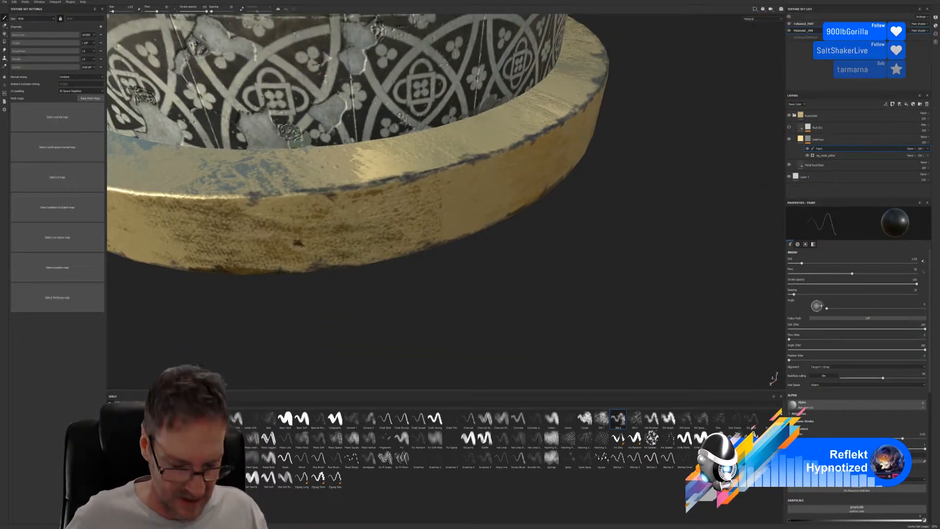
{"action": "left_click_drag", "start_coordinate": [304, 245], "coordinate": [590, 243], "text": "alt"}
{"action": "middle_click_drag", "start_coordinate": [591, 243], "coordinate": [479, 298], "text": "alt"}
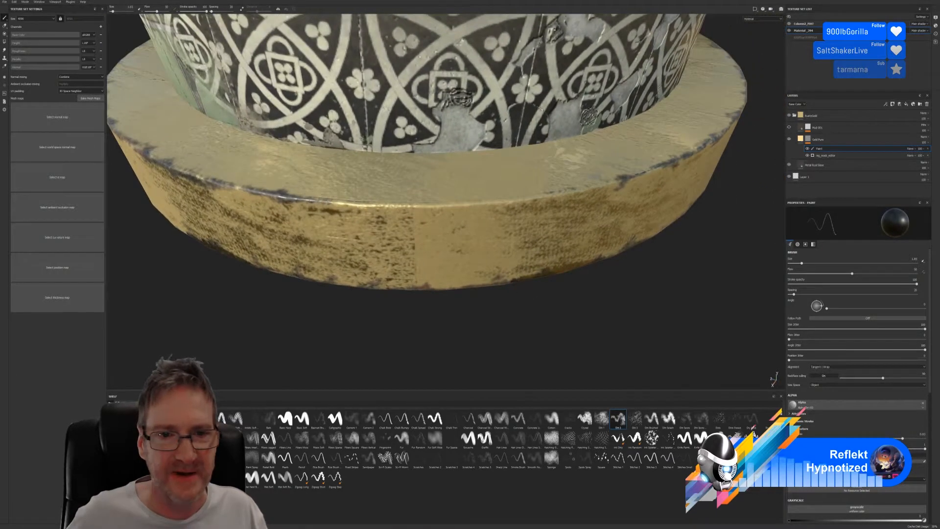
{"action": "scroll", "coordinate": [490, 233], "scroll_direction": "up", "scroll_amount": 3}
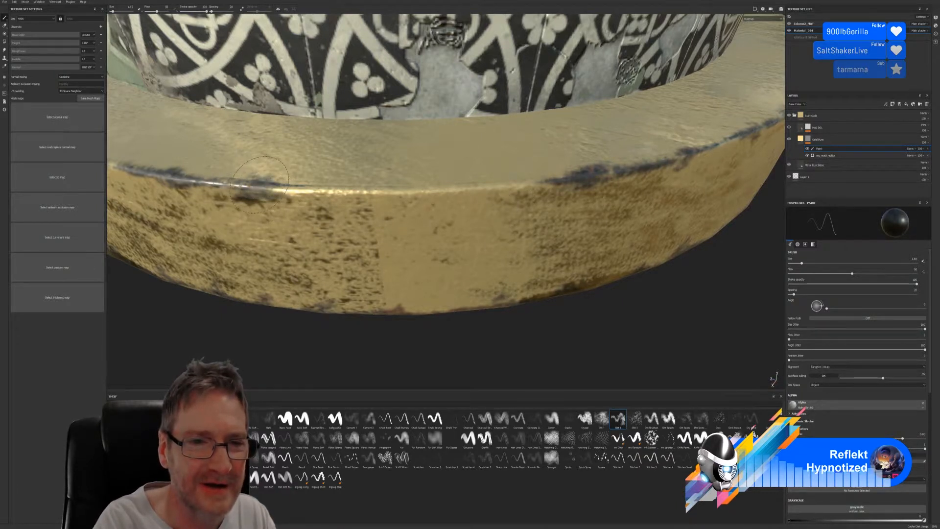
{"action": "left_click_drag", "start_coordinate": [260, 184], "coordinate": [352, 196]}
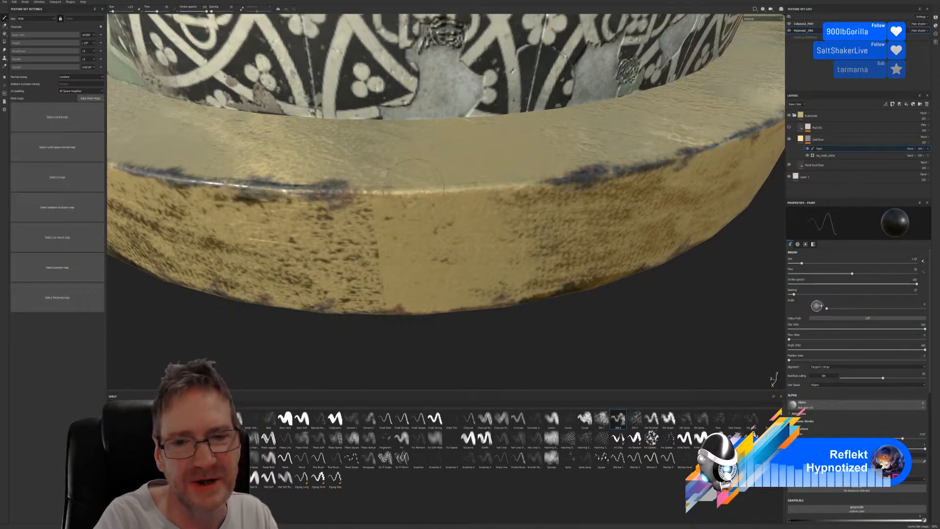
{"action": "mouse_move", "coordinate": [414, 178]}
{"action": "left_mouse_down"}
{"action": "mouse_move", "coordinate": [384, 181]}
{"action": "mouse_move", "coordinate": [511, 182]}
{"action": "left_mouse_up"}
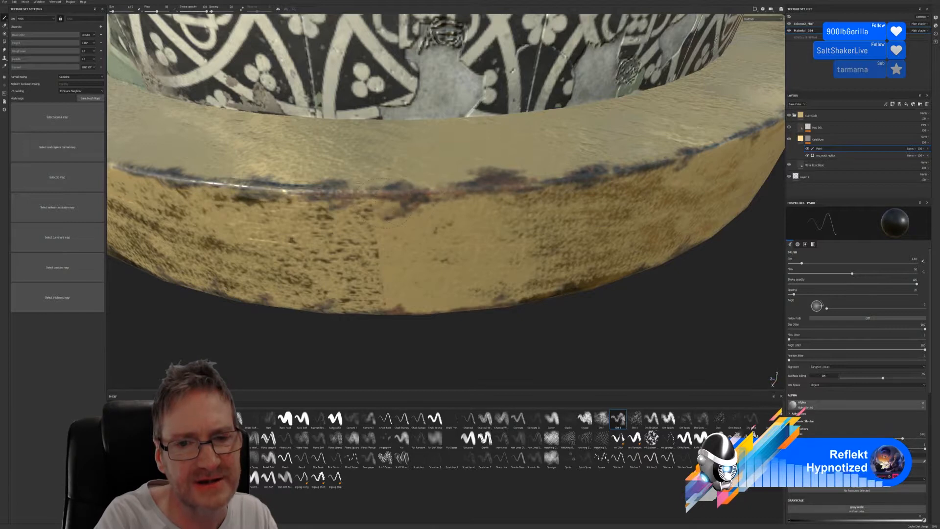
{"action": "mouse_move", "coordinate": [365, 206]}
{"action": "left_mouse_down"}
{"action": "mouse_move", "coordinate": [389, 206]}
{"action": "mouse_move", "coordinate": [356, 196]}
{"action": "left_mouse_up"}
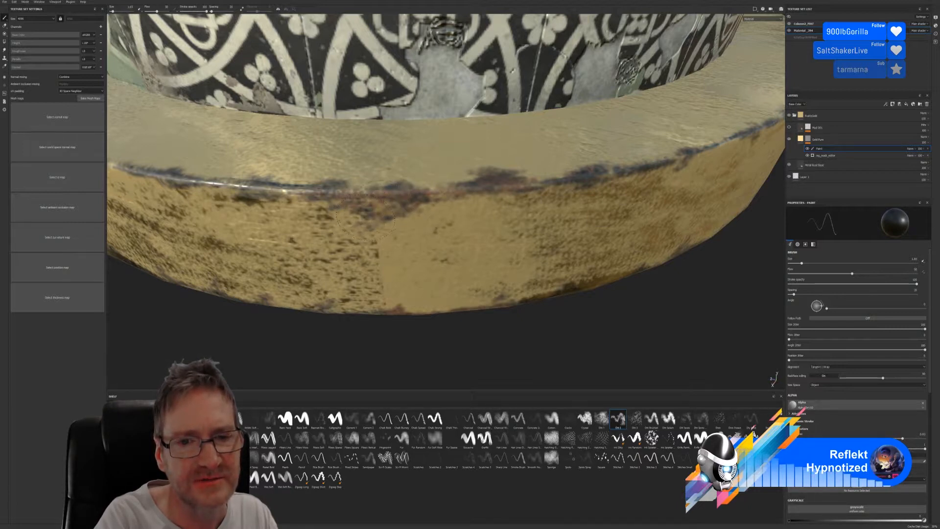
{"action": "left_click", "coordinate": [434, 182]}
Enlarge the brush and paint a large worn patch over the vertical seam, running down the gold side and onto the rim's top face.
{"action": "scroll", "coordinate": [485, 196], "scroll_direction": "down", "scroll_amount": 5}
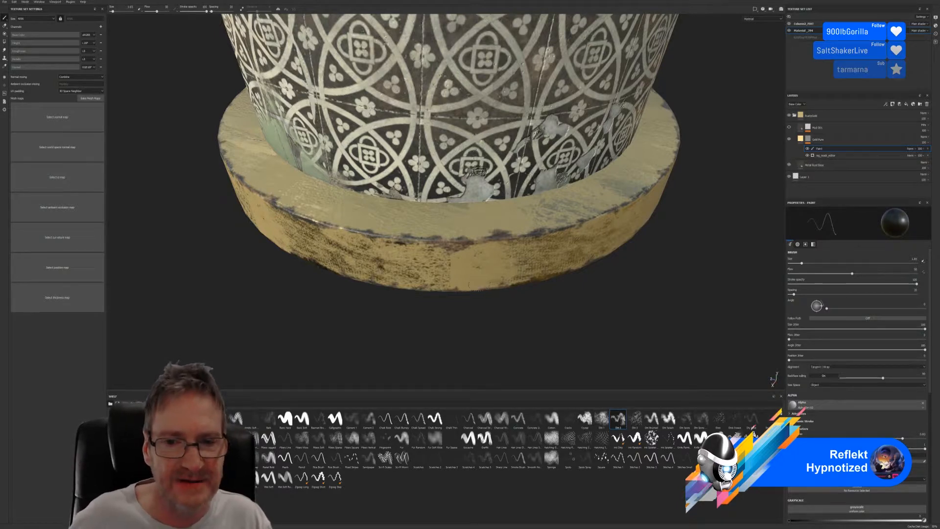
{"action": "scroll", "coordinate": [409, 252], "scroll_direction": "up", "scroll_amount": 5}
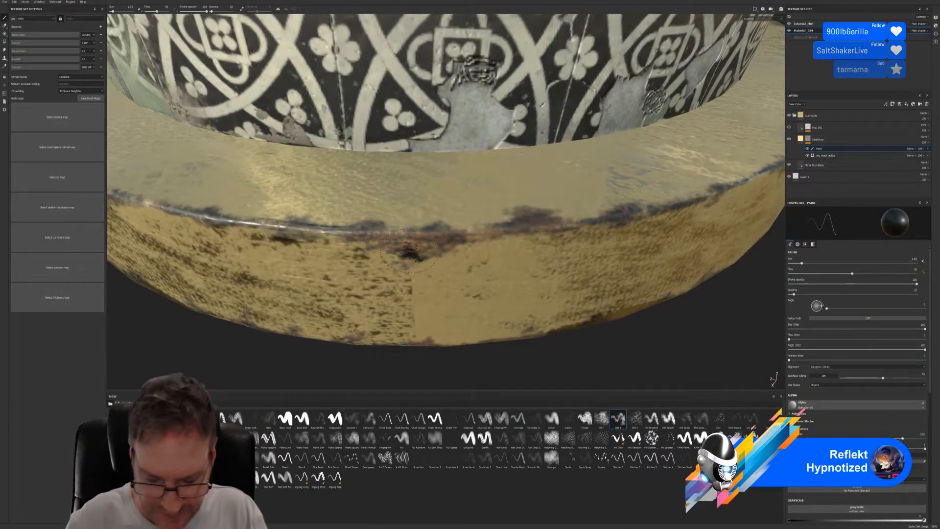
{"action": "right_click_drag", "start_coordinate": [409, 250], "coordinate": [431, 250], "text": "ctrl"}
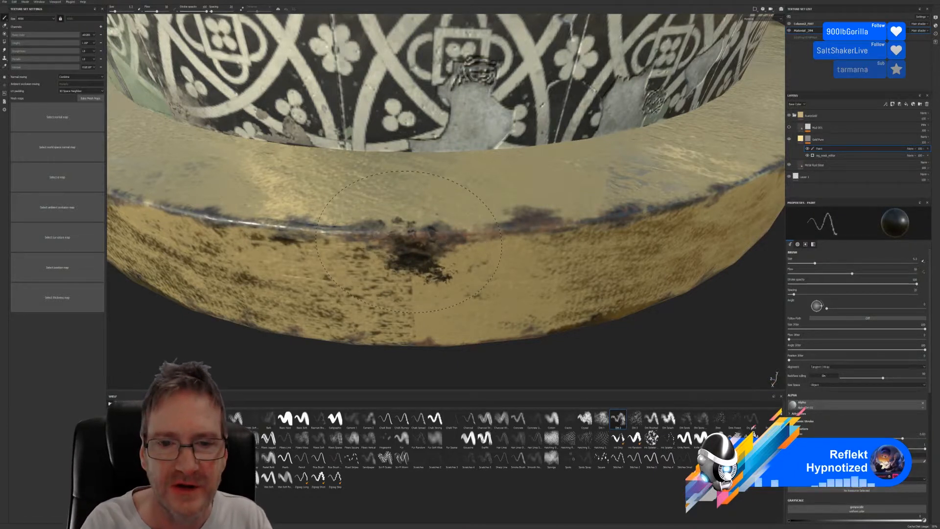
{"action": "mouse_move", "coordinate": [431, 235]}
{"action": "left_mouse_down"}
{"action": "mouse_move", "coordinate": [461, 239]}
{"action": "mouse_move", "coordinate": [487, 230]}
{"action": "mouse_move", "coordinate": [470, 231]}
{"action": "mouse_move", "coordinate": [463, 213]}
{"action": "mouse_move", "coordinate": [489, 237]}
{"action": "mouse_move", "coordinate": [416, 277]}
{"action": "mouse_move", "coordinate": [394, 259]}
{"action": "mouse_move", "coordinate": [399, 291]}
{"action": "mouse_move", "coordinate": [385, 309]}
{"action": "mouse_move", "coordinate": [416, 271]}
{"action": "left_mouse_up"}
{"action": "mouse_move", "coordinate": [411, 234]}
{"action": "left_mouse_down"}
{"action": "mouse_move", "coordinate": [426, 230]}
{"action": "mouse_move", "coordinate": [420, 233]}
{"action": "left_mouse_up"}
{"action": "scroll", "coordinate": [426, 226], "scroll_direction": "down", "scroll_amount": 5}
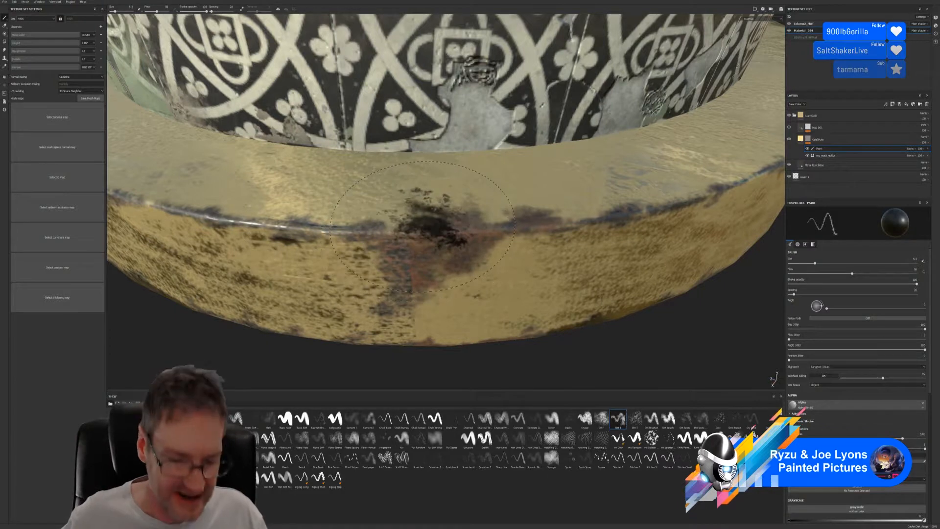
{"action": "left_click_drag", "start_coordinate": [477, 163], "coordinate": [587, 244], "text": "alt"}
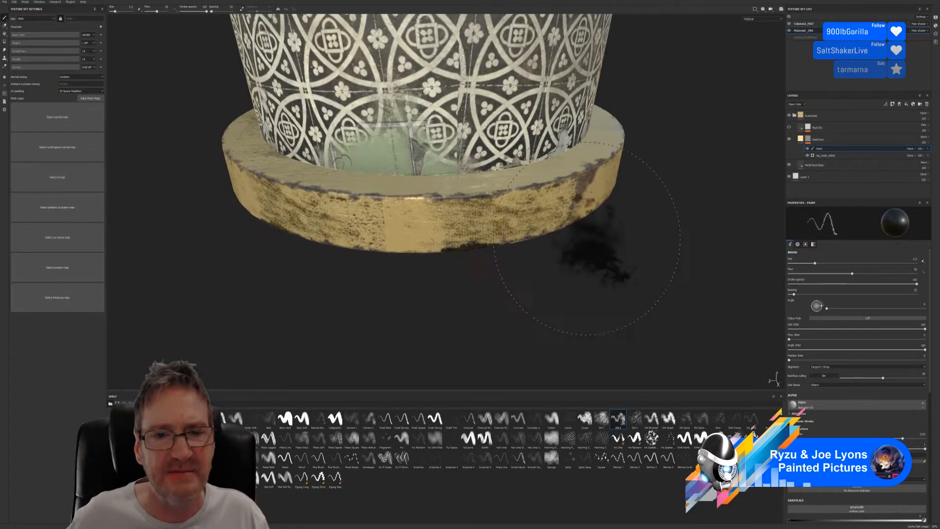
Enlarge the brush and paint a worn patch on the lower part of the gold side below the pale green plaster patch.
{"action": "left_click_drag", "start_coordinate": [405, 324], "coordinate": [439, 274], "text": "alt"}
{"action": "scroll", "coordinate": [436, 277], "scroll_direction": "down", "scroll_amount": 1}
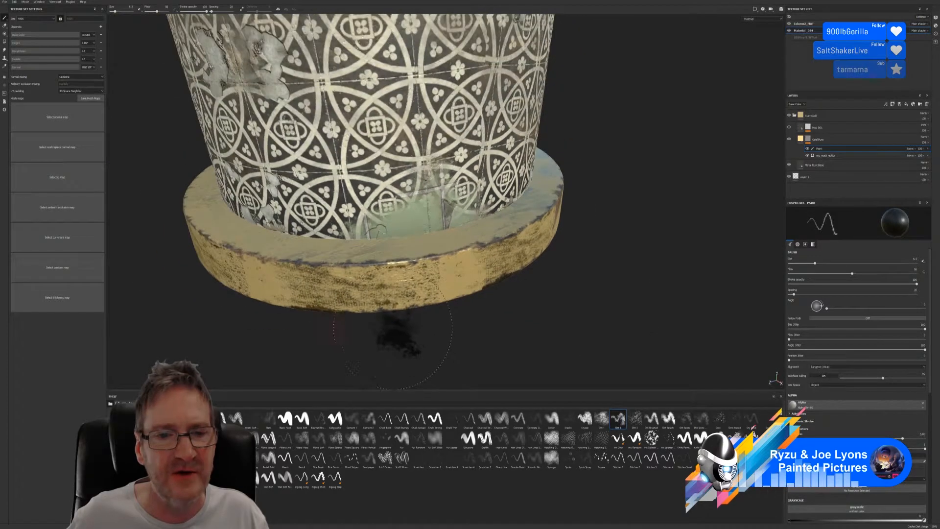
{"action": "middle_click_drag", "start_coordinate": [405, 336], "coordinate": [517, 278], "text": "alt"}
{"action": "left_click_drag", "start_coordinate": [552, 288], "coordinate": [274, 232], "text": "alt"}
{"action": "left_click_drag", "start_coordinate": [363, 252], "coordinate": [485, 230], "text": "alt"}
{"action": "scroll", "coordinate": [460, 245], "scroll_direction": "up", "scroll_amount": 1}
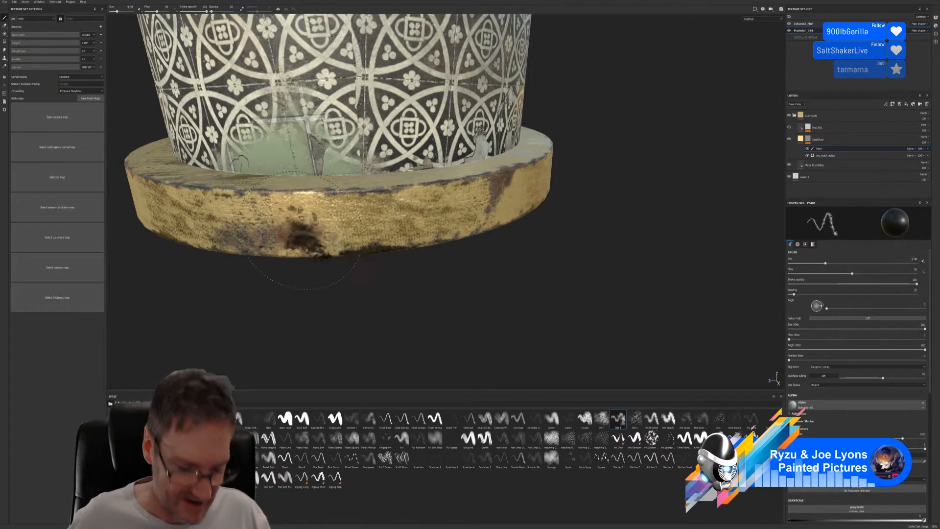
Paint a broad worn patch down from the gold rim's upper edge beneath the cluster of chipped tiles, covering the vertical seam.
{"action": "scroll", "coordinate": [300, 230], "scroll_direction": "down", "scroll_amount": 1}
{"action": "left_click_drag", "start_coordinate": [272, 294], "coordinate": [360, 299], "text": "alt"}
{"action": "middle_click_drag", "start_coordinate": [323, 271], "coordinate": [548, 241], "text": "alt"}
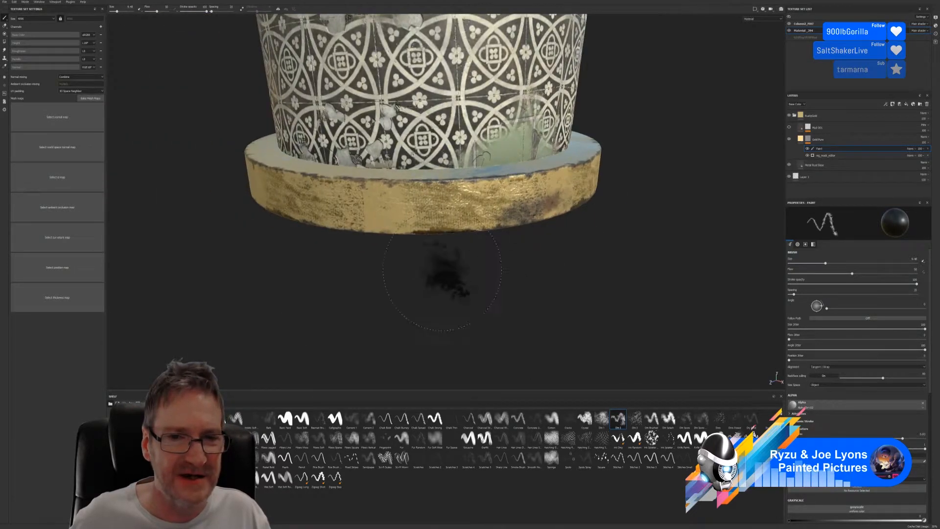
{"action": "left_click_drag", "start_coordinate": [368, 287], "coordinate": [427, 268], "text": "alt"}
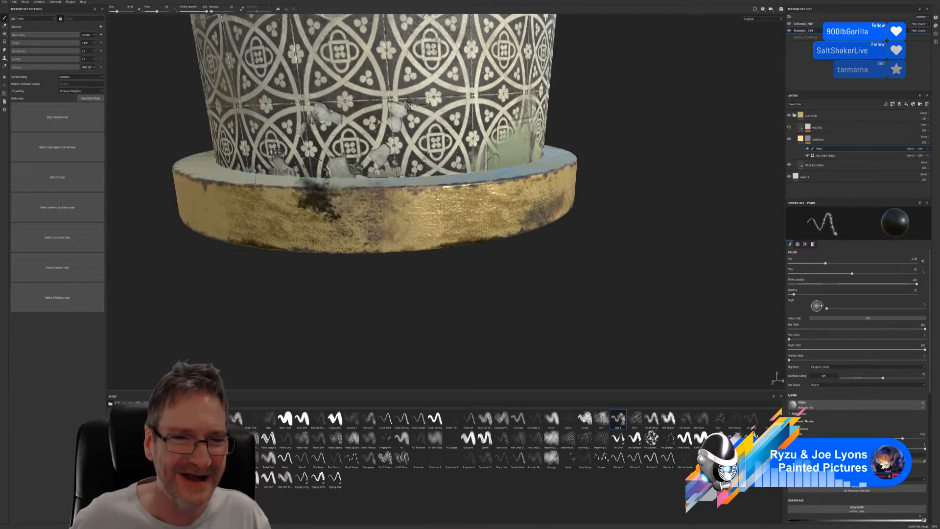
{"action": "left_click_drag", "start_coordinate": [279, 195], "coordinate": [429, 210]}
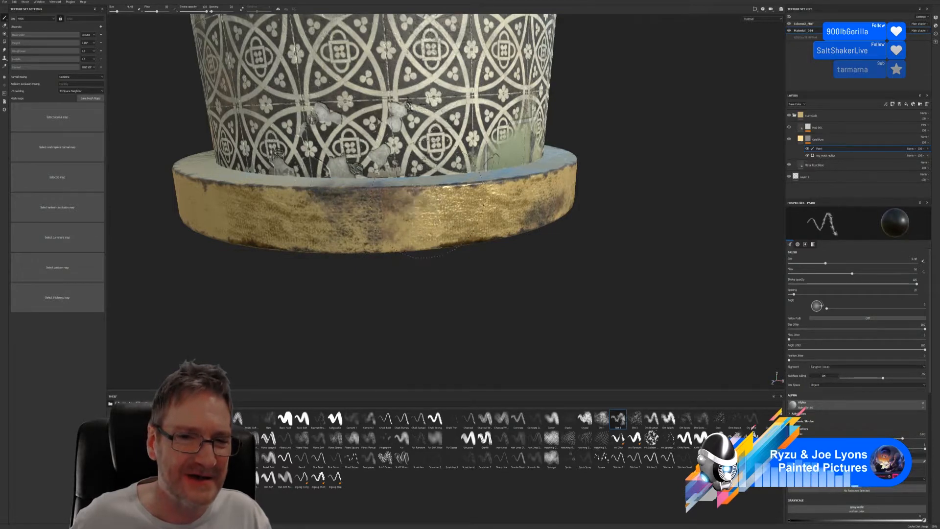
Paint dark wear across the lower half of the next gold section, below the intact tiles beside the chipped cluster.
{"action": "scroll", "coordinate": [324, 299], "scroll_direction": "down", "scroll_amount": 2}
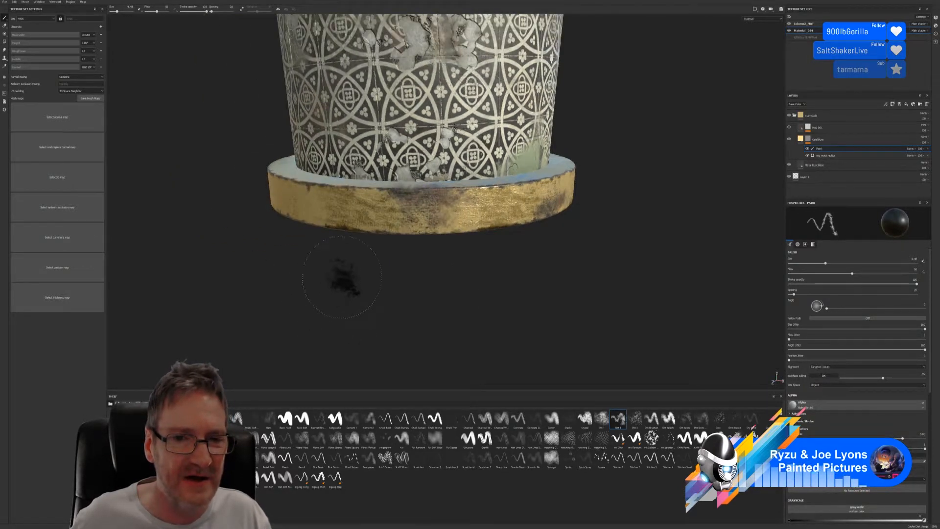
{"action": "mouse_move", "coordinate": [310, 279]}
{"action": "left_mouse_down", "text": "alt"}
{"action": "mouse_move", "coordinate": [374, 273]}
{"action": "mouse_move", "coordinate": [325, 310]}
{"action": "mouse_move", "coordinate": [345, 308]}
{"action": "mouse_move", "coordinate": [357, 273]}
{"action": "mouse_move", "coordinate": [438, 277]}
{"action": "mouse_move", "coordinate": [418, 279]}
{"action": "mouse_move", "coordinate": [416, 261]}
{"action": "left_mouse_up", "text": "alt"}
{"action": "scroll", "coordinate": [413, 261], "scroll_direction": "up", "scroll_amount": 3}
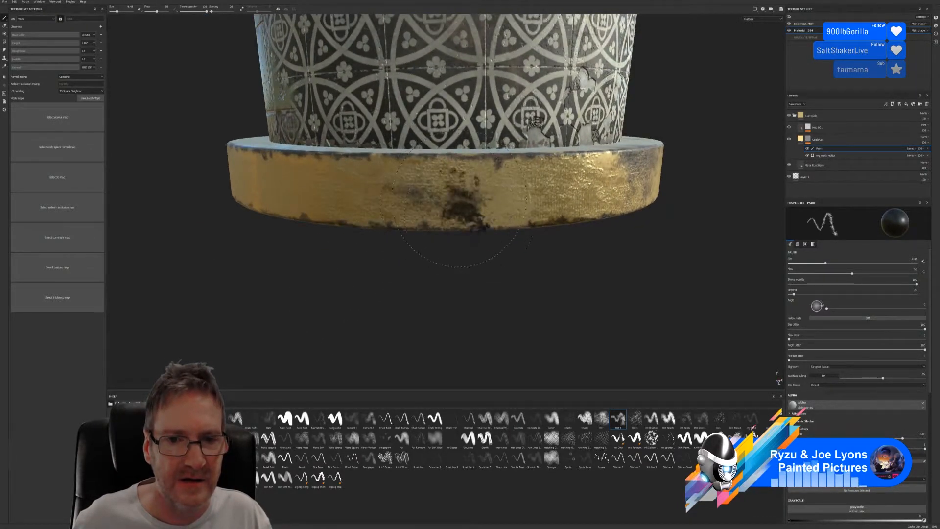
{"action": "mouse_move", "coordinate": [461, 211]}
{"action": "left_mouse_down"}
{"action": "mouse_move", "coordinate": [477, 208]}
{"action": "mouse_move", "coordinate": [383, 215]}
{"action": "left_mouse_up"}
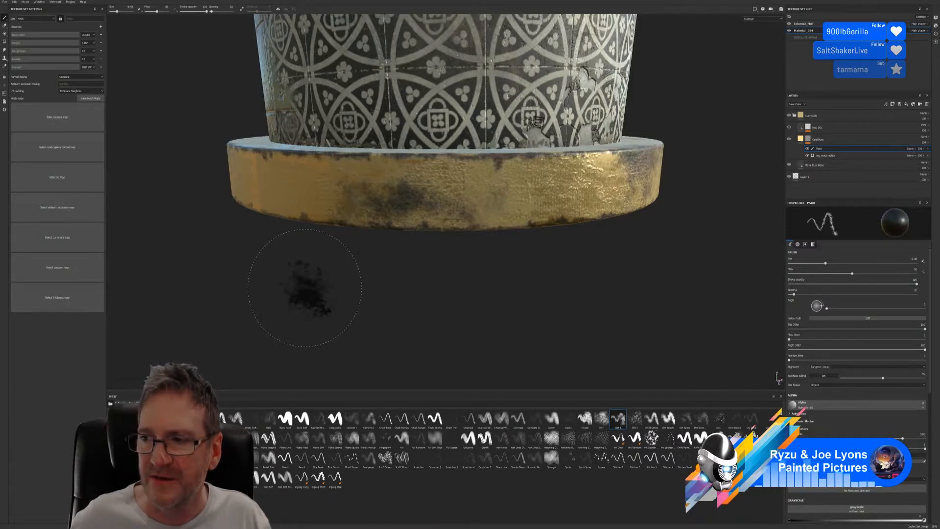
Paint one worn patch at the rim's upper edge below the large green plaster area and another running diagonally to the lower edge beside it.
{"action": "mouse_move", "coordinate": [300, 310]}
{"action": "left_mouse_down", "text": "alt"}
{"action": "mouse_move", "coordinate": [304, 279]}
{"action": "mouse_move", "coordinate": [389, 284]}
{"action": "mouse_move", "coordinate": [350, 280]}
{"action": "mouse_move", "coordinate": [517, 269]}
{"action": "mouse_move", "coordinate": [436, 272]}
{"action": "mouse_move", "coordinate": [504, 287]}
{"action": "mouse_move", "coordinate": [595, 274]}
{"action": "left_mouse_up", "text": "alt"}
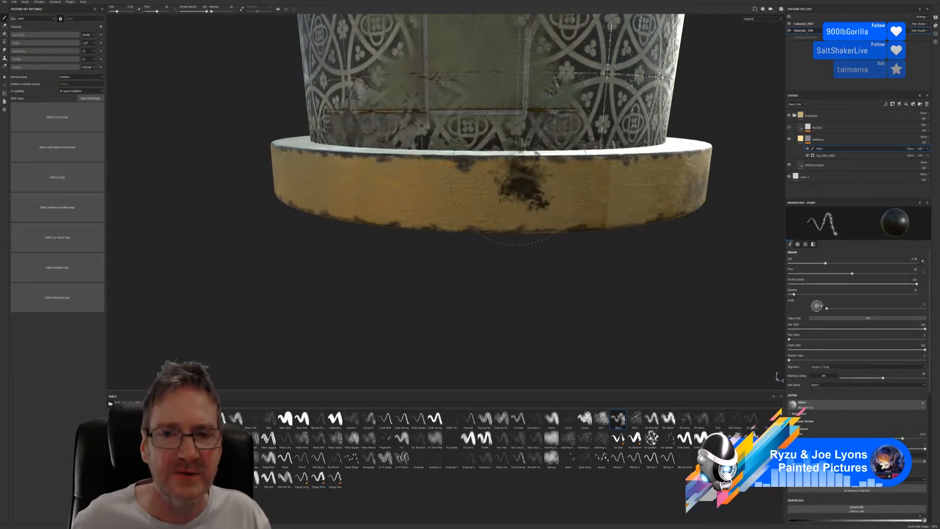
{"action": "left_click", "coordinate": [492, 174]}
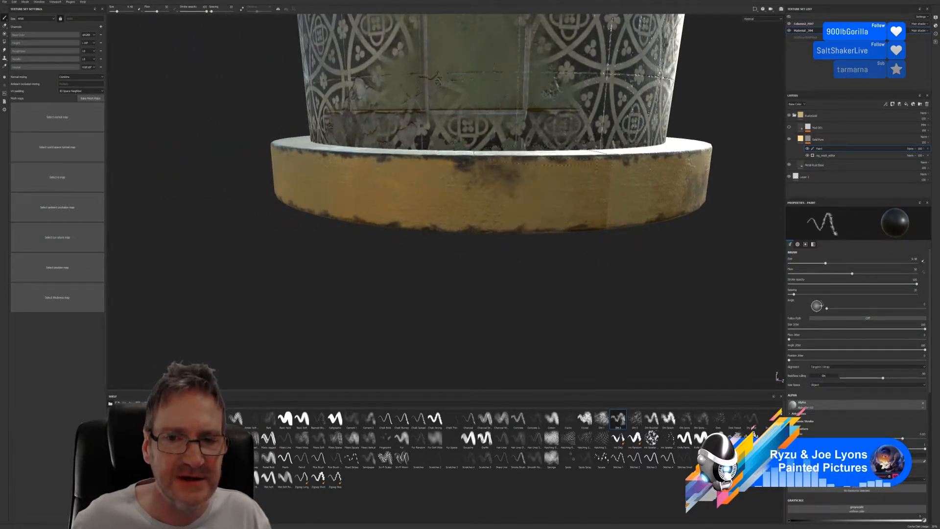
{"action": "left_click", "coordinate": [414, 198]}
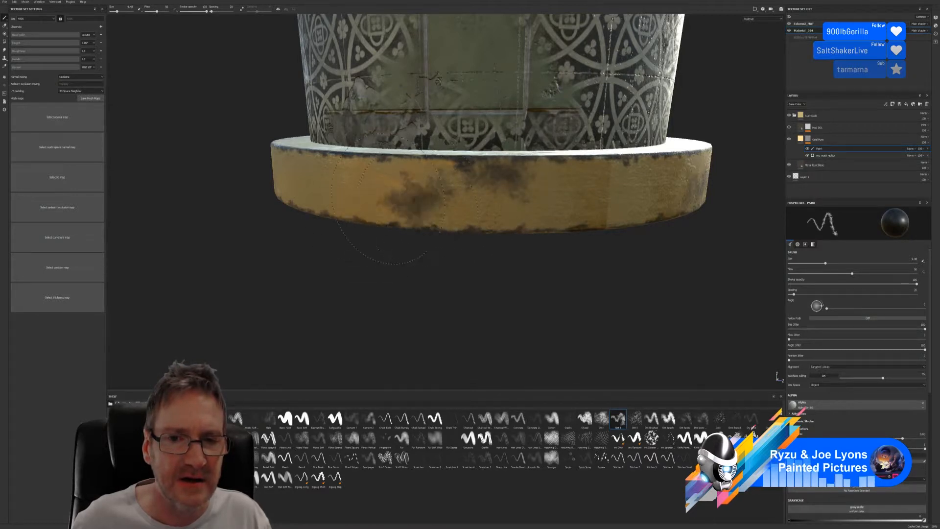
{"action": "left_click", "coordinate": [450, 185]}
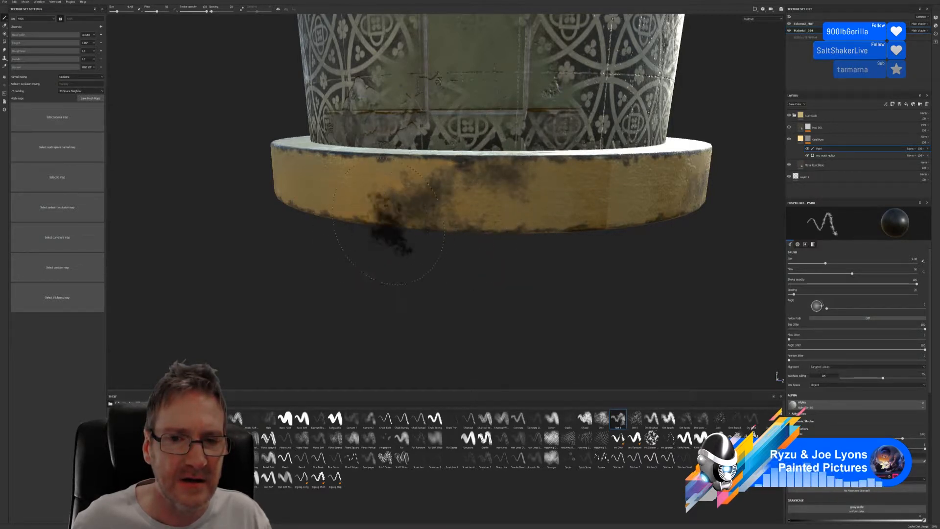
Build up a dark worn patch near the lower edge of the smooth gold section below the intact tiles beside the grey plaster.
{"action": "mouse_move", "coordinate": [535, 304]}
{"action": "left_mouse_down", "text": "alt"}
{"action": "mouse_move", "coordinate": [505, 305]}
{"action": "mouse_move", "coordinate": [550, 275]}
{"action": "mouse_move", "coordinate": [550, 293]}
{"action": "mouse_move", "coordinate": [424, 248]}
{"action": "mouse_move", "coordinate": [471, 254]}
{"action": "mouse_move", "coordinate": [459, 261]}
{"action": "left_mouse_up", "text": "alt"}
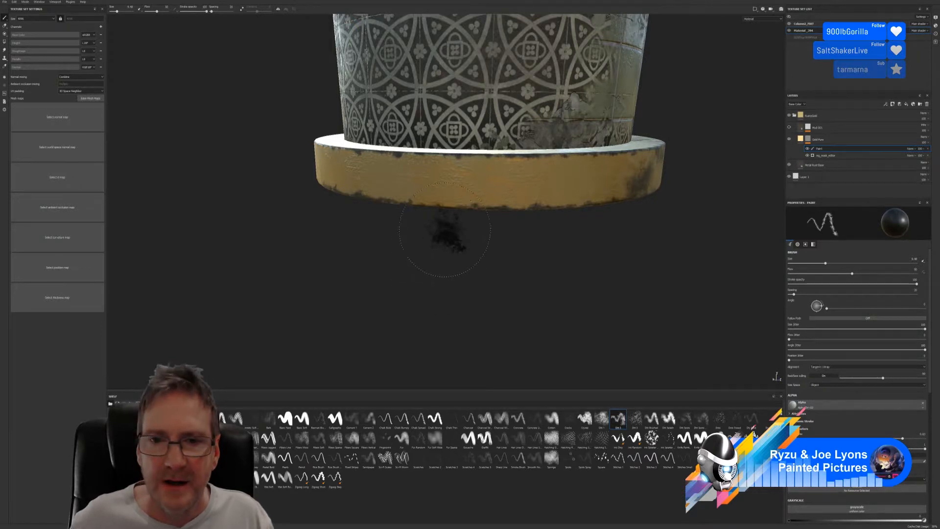
{"action": "scroll", "coordinate": [443, 235], "scroll_direction": "up", "scroll_amount": 2}
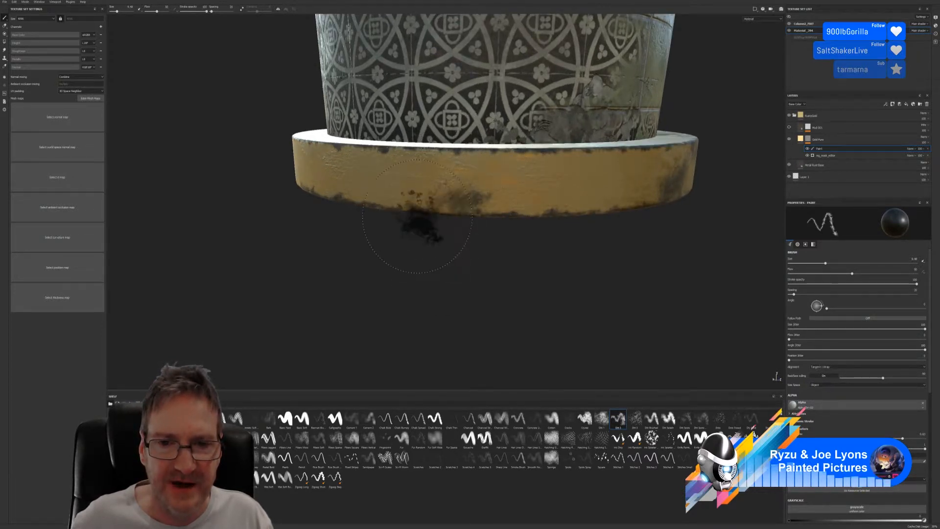
{"action": "left_click", "coordinate": [450, 202]}
{"action": "left_click", "coordinate": [462, 202]}
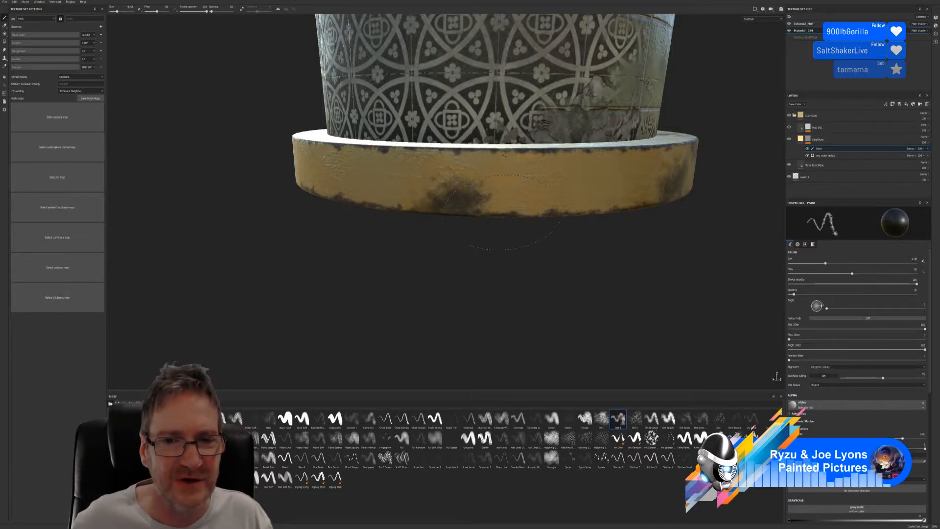
Paint a wide worn patch along the rim's upper edge where the coarse gold texture meets the smoother section.
{"action": "scroll", "coordinate": [465, 260], "scroll_direction": "down", "scroll_amount": 3}
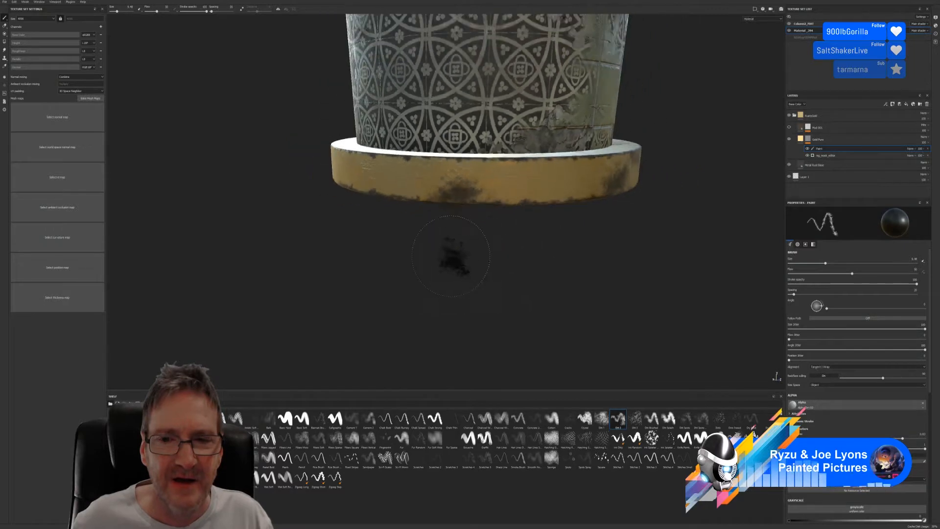
{"action": "left_click_drag", "start_coordinate": [536, 265], "coordinate": [563, 248], "text": "alt"}
{"action": "left_click_drag", "start_coordinate": [452, 256], "coordinate": [519, 269], "text": "alt"}
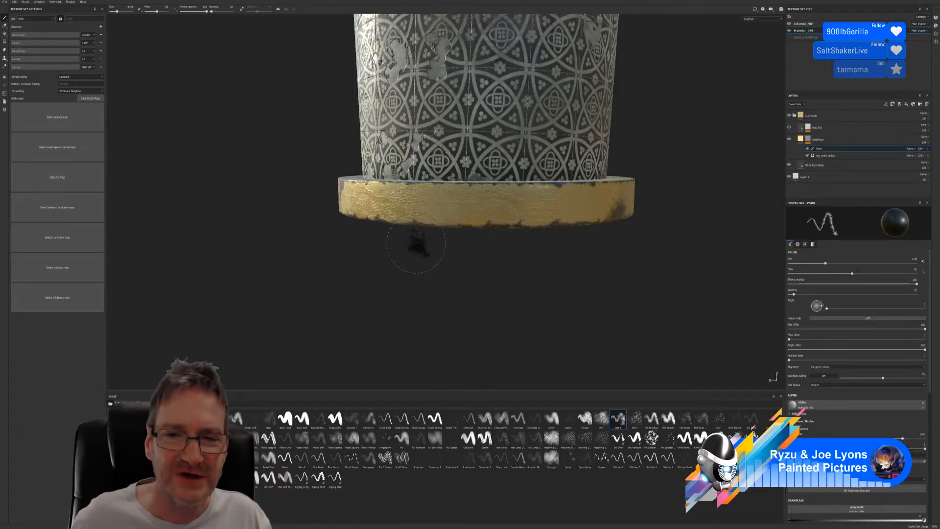
{"action": "scroll", "coordinate": [495, 163], "scroll_direction": "up", "scroll_amount": 3}
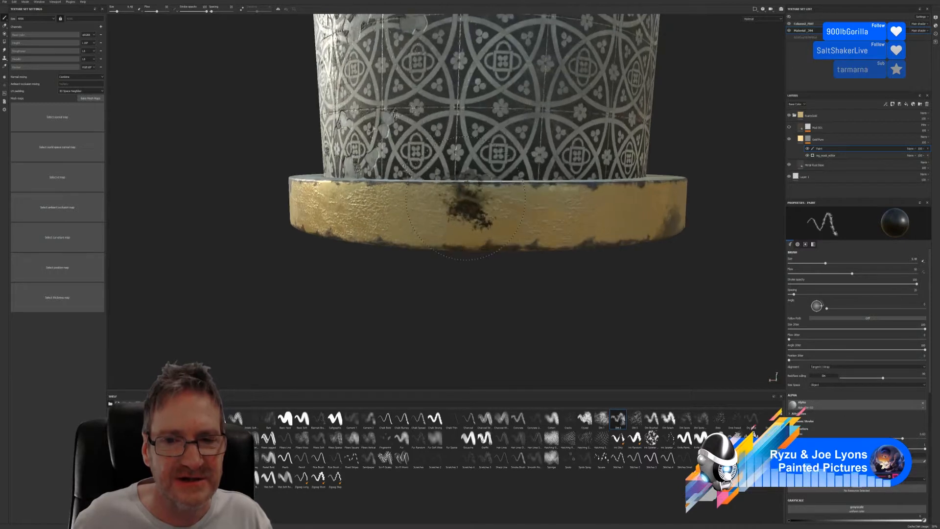
{"action": "mouse_move", "coordinate": [466, 198]}
{"action": "left_mouse_down"}
{"action": "mouse_move", "coordinate": [460, 206]}
{"action": "mouse_move", "coordinate": [504, 176]}
{"action": "mouse_move", "coordinate": [470, 191]}
{"action": "mouse_move", "coordinate": [426, 186]}
{"action": "mouse_move", "coordinate": [470, 191]}
{"action": "mouse_move", "coordinate": [510, 255]}
{"action": "left_mouse_up"}
Turn on the visibility of the hidden dirt layer above the gold layer.
{"action": "scroll", "coordinate": [515, 319], "scroll_direction": "down", "scroll_amount": 2}
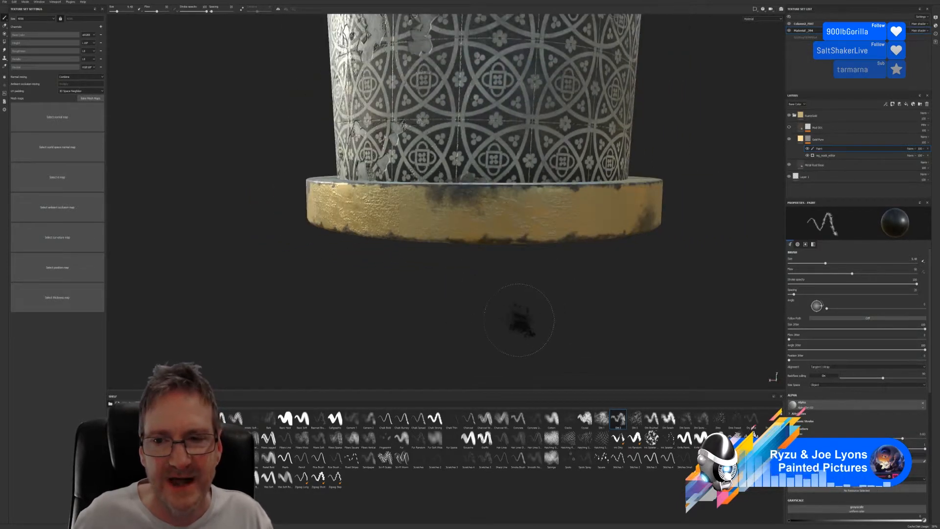
{"action": "left_click_drag", "start_coordinate": [468, 326], "coordinate": [571, 330], "text": "alt"}
{"action": "middle_click_drag", "start_coordinate": [392, 290], "coordinate": [495, 294], "text": "alt"}
{"action": "scroll", "coordinate": [460, 297], "scroll_direction": "up", "scroll_amount": 2}
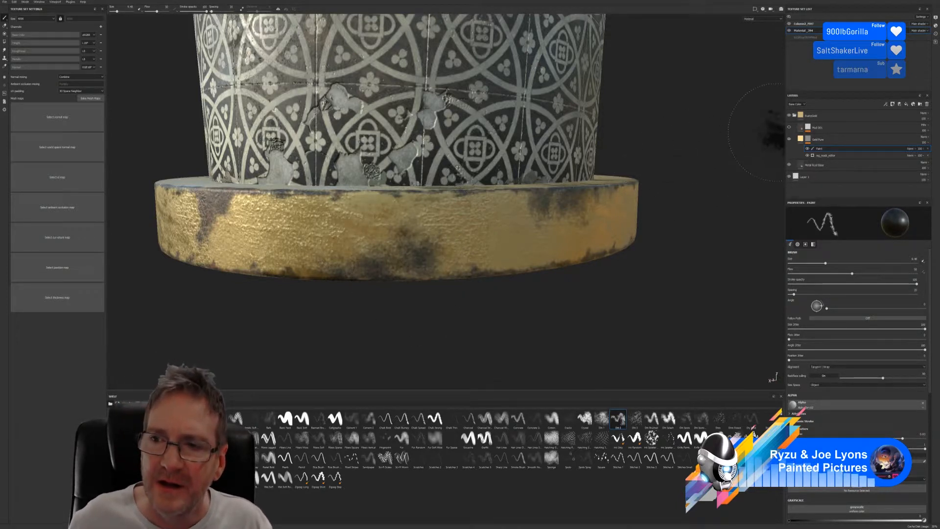
{"action": "left_click", "coordinate": [789, 128]}
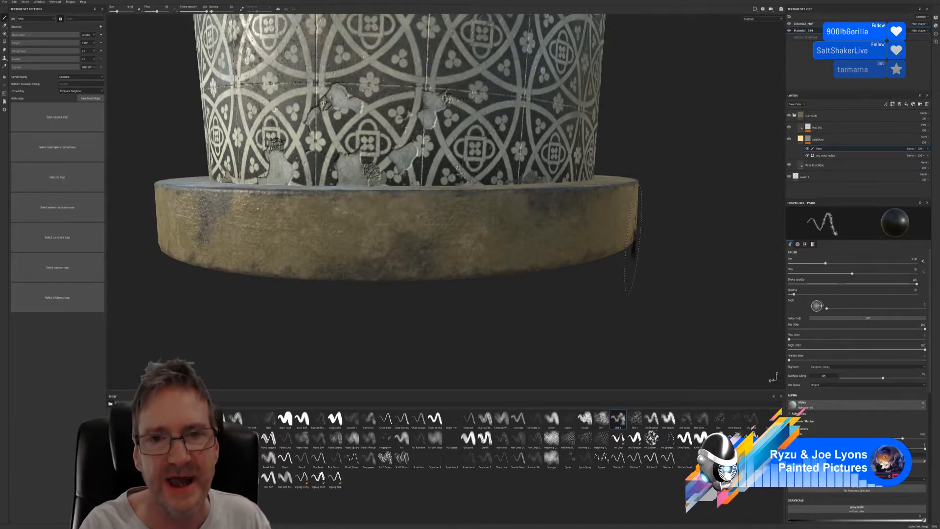
{"action": "mouse_move", "coordinate": [469, 215]}
{"action": "left_mouse_down"}
{"action": "mouse_move", "coordinate": [495, 237]}
{"action": "mouse_move", "coordinate": [484, 230]}
{"action": "mouse_move", "coordinate": [493, 259]}
{"action": "left_mouse_up"}
{"action": "key", "text": "ctrl+z"}
{"action": "key", "text": "ctrl+z"}
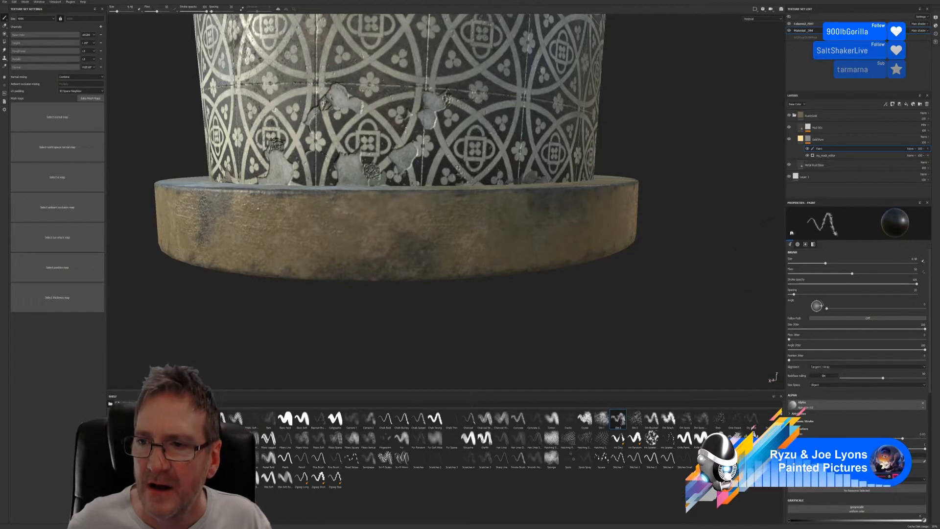
Select the paint effect in the dirt layer's mask and brush the dirt off patches of gold below the chipped tiles.
{"action": "left_click", "coordinate": [810, 127]}
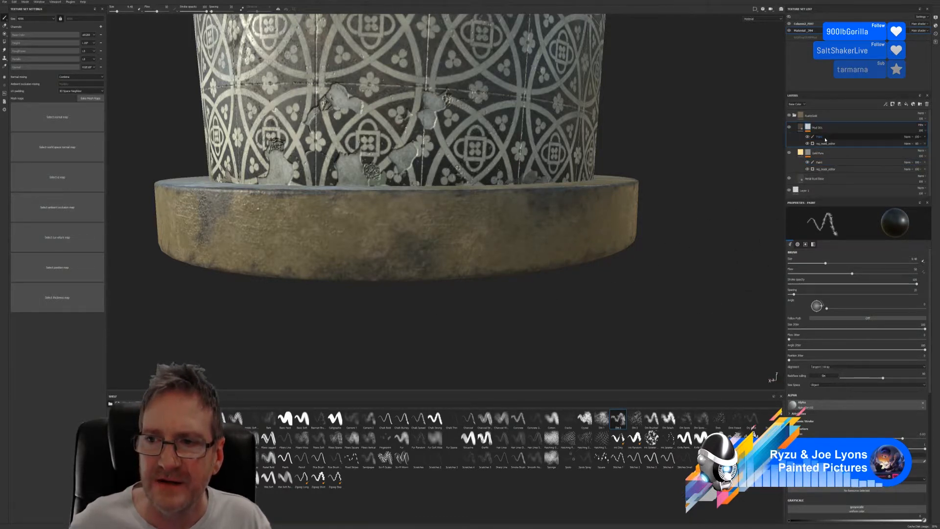
{"action": "left_click", "coordinate": [825, 140]}
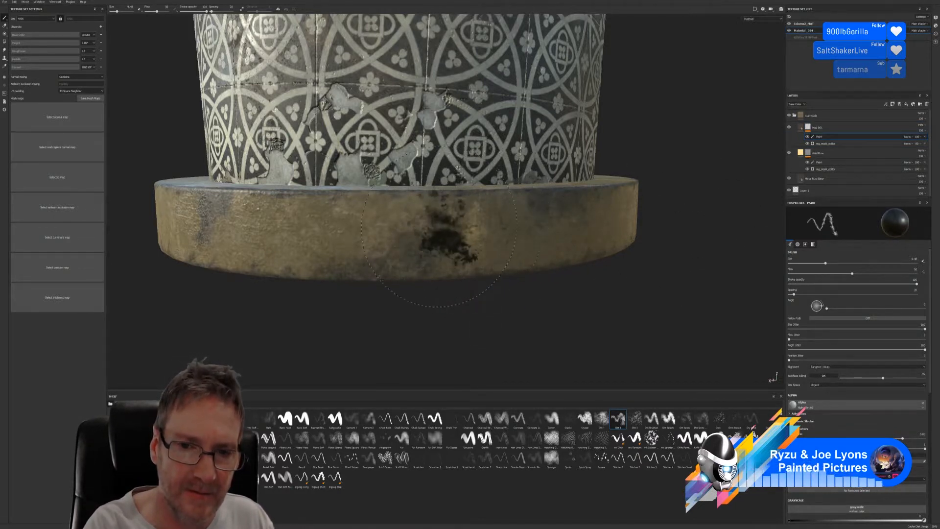
{"action": "mouse_move", "coordinate": [395, 216]}
{"action": "left_mouse_down"}
{"action": "mouse_move", "coordinate": [425, 206]}
{"action": "mouse_move", "coordinate": [472, 250]}
{"action": "mouse_move", "coordinate": [499, 247]}
{"action": "mouse_move", "coordinate": [494, 219]}
{"action": "mouse_move", "coordinate": [489, 235]}
{"action": "mouse_move", "coordinate": [456, 253]}
{"action": "mouse_move", "coordinate": [294, 220]}
{"action": "mouse_move", "coordinate": [274, 240]}
{"action": "mouse_move", "coordinate": [289, 259]}
{"action": "mouse_move", "coordinate": [227, 251]}
{"action": "mouse_move", "coordinate": [235, 225]}
{"action": "mouse_move", "coordinate": [318, 208]}
{"action": "mouse_move", "coordinate": [309, 225]}
{"action": "mouse_move", "coordinate": [313, 206]}
{"action": "left_mouse_up"}
{"action": "mouse_move", "coordinate": [345, 248]}
{"action": "left_mouse_down"}
{"action": "mouse_move", "coordinate": [389, 235]}
{"action": "mouse_move", "coordinate": [396, 250]}
{"action": "mouse_move", "coordinate": [374, 239]}
{"action": "mouse_move", "coordinate": [406, 245]}
{"action": "mouse_move", "coordinate": [363, 220]}
{"action": "mouse_move", "coordinate": [367, 229]}
{"action": "left_mouse_up"}
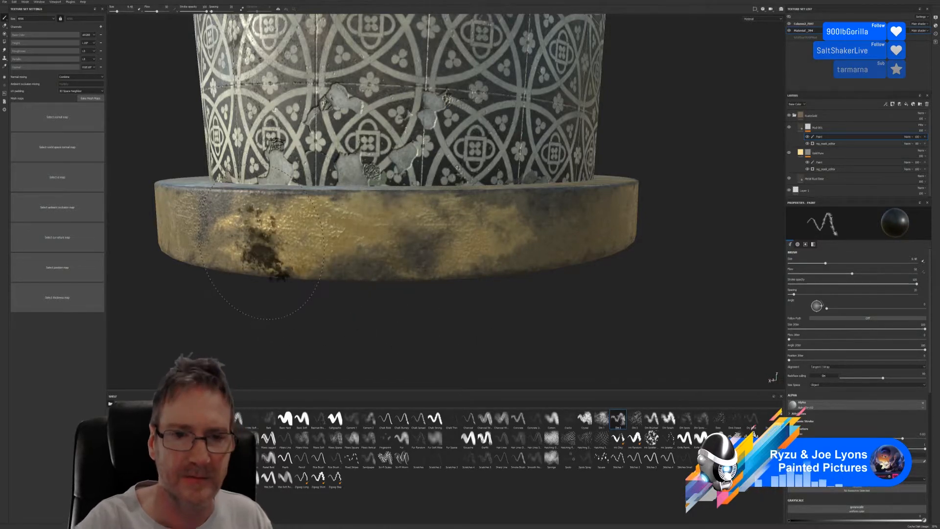
Mask out irregular patches of dirt across the next gold section, exposing bare gold below the intact tiles.
{"action": "scroll", "coordinate": [338, 144], "scroll_direction": "down", "scroll_amount": 2}
{"action": "scroll", "coordinate": [372, 171], "scroll_direction": "down", "scroll_amount": 1}
{"action": "left_click_drag", "start_coordinate": [465, 266], "coordinate": [357, 273], "text": "alt"}
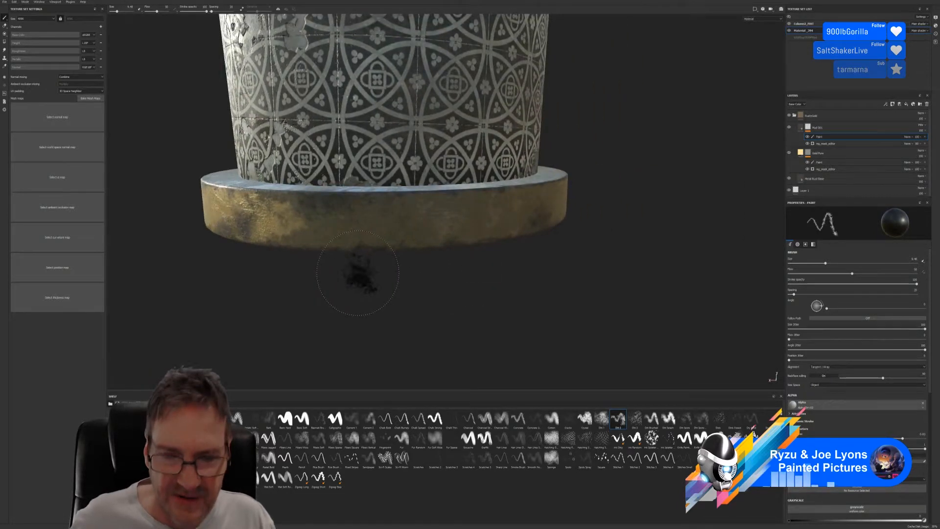
{"action": "scroll", "coordinate": [416, 230], "scroll_direction": "up", "scroll_amount": 3}
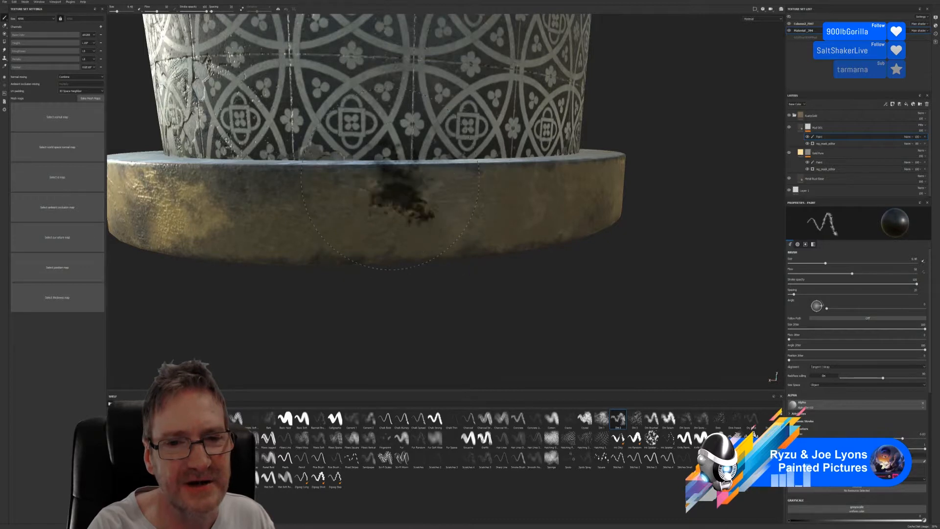
{"action": "mouse_move", "coordinate": [389, 180]}
{"action": "left_mouse_down"}
{"action": "mouse_move", "coordinate": [397, 188]}
{"action": "mouse_move", "coordinate": [399, 176]}
{"action": "mouse_move", "coordinate": [414, 235]}
{"action": "mouse_move", "coordinate": [332, 215]}
{"action": "mouse_move", "coordinate": [367, 245]}
{"action": "mouse_move", "coordinate": [470, 240]}
{"action": "mouse_move", "coordinate": [538, 196]}
{"action": "mouse_move", "coordinate": [505, 200]}
{"action": "mouse_move", "coordinate": [538, 191]}
{"action": "mouse_move", "coordinate": [563, 211]}
{"action": "mouse_move", "coordinate": [572, 206]}
{"action": "mouse_move", "coordinate": [578, 169]}
{"action": "mouse_move", "coordinate": [600, 168]}
{"action": "mouse_move", "coordinate": [459, 173]}
{"action": "left_mouse_up"}
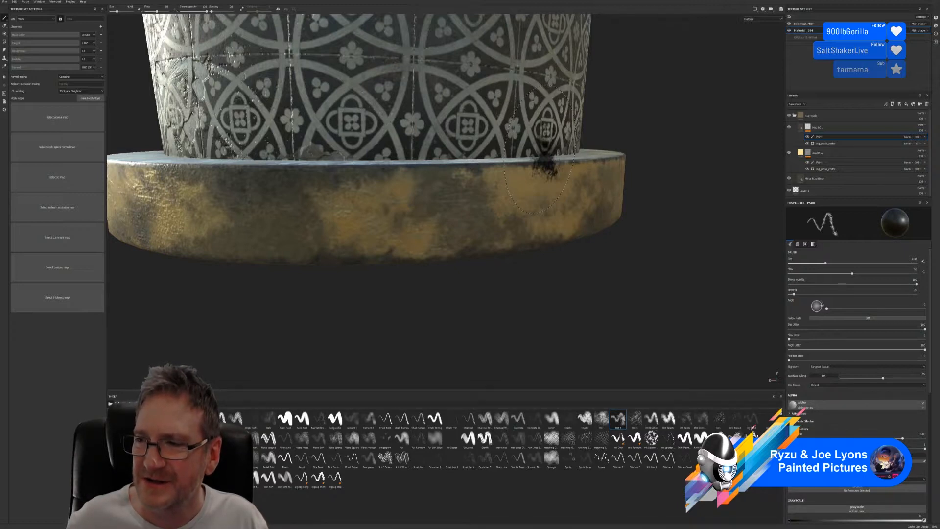
Brush away dirt in blotches from the gold rim below the grey plaster patch.
{"action": "scroll", "coordinate": [541, 166], "scroll_direction": "down", "scroll_amount": 1}
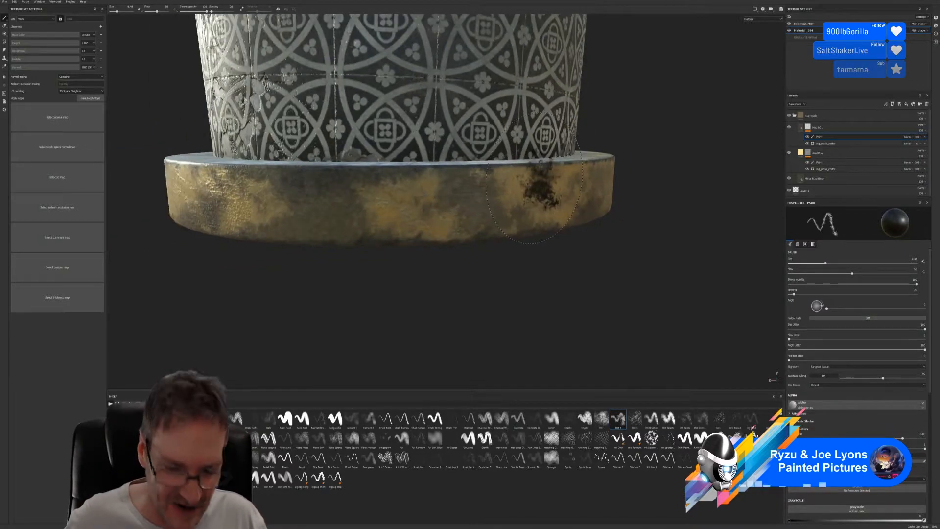
{"action": "left_click_drag", "start_coordinate": [609, 298], "coordinate": [447, 287], "text": "alt"}
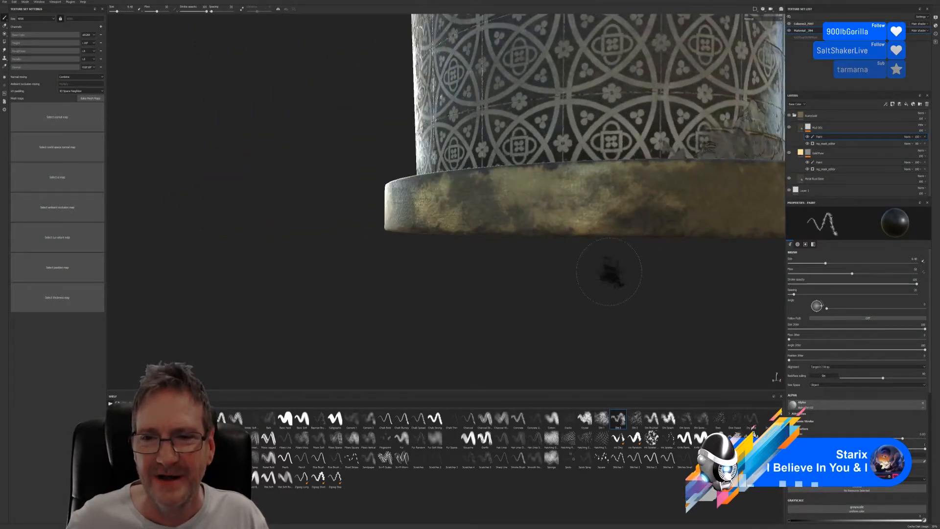
{"action": "middle_click_drag", "start_coordinate": [612, 277], "coordinate": [381, 282], "text": "alt"}
{"action": "mouse_move", "coordinate": [377, 282]}
{"action": "left_mouse_down", "text": "alt"}
{"action": "mouse_move", "coordinate": [441, 297]}
{"action": "mouse_move", "coordinate": [477, 287]}
{"action": "left_mouse_up", "text": "alt"}
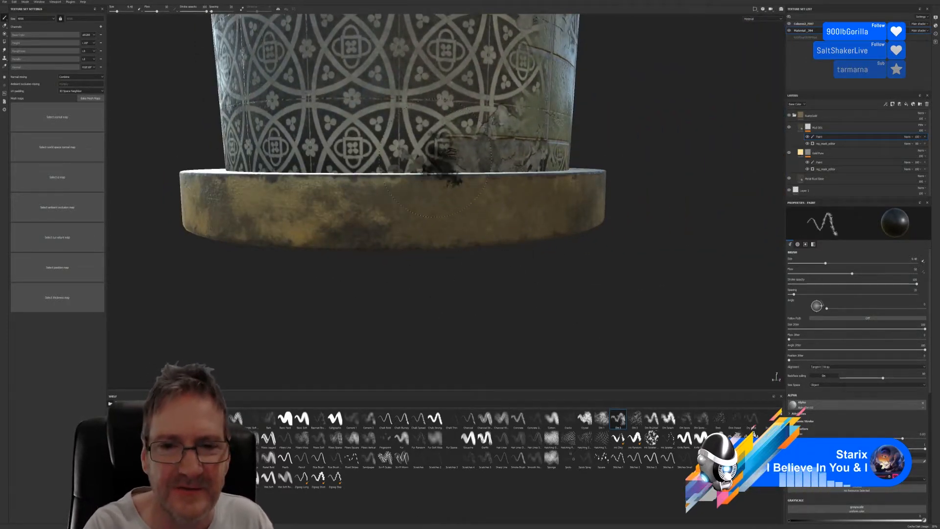
{"action": "mouse_move", "coordinate": [494, 215]}
{"action": "left_mouse_down"}
{"action": "mouse_move", "coordinate": [490, 227]}
{"action": "mouse_move", "coordinate": [446, 199]}
{"action": "mouse_move", "coordinate": [469, 229]}
{"action": "mouse_move", "coordinate": [507, 214]}
{"action": "mouse_move", "coordinate": [508, 232]}
{"action": "left_mouse_up"}
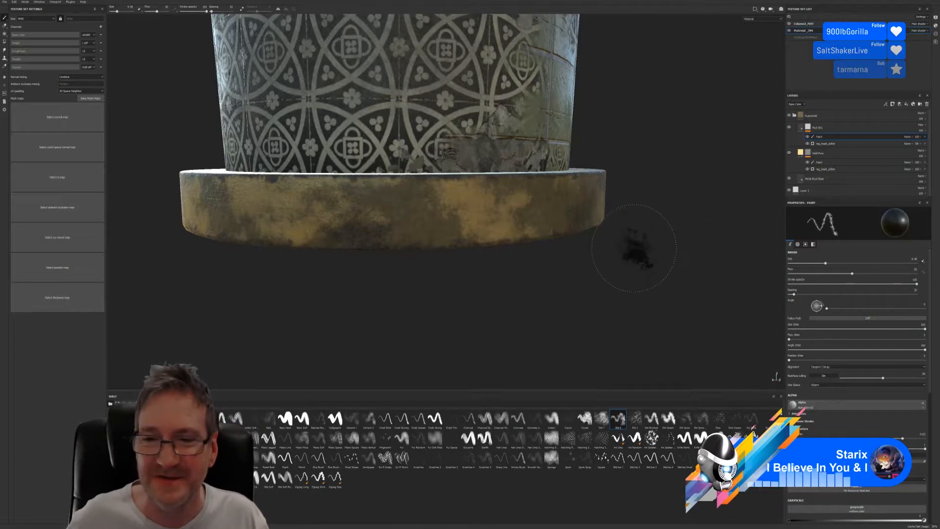
Paint out a patch of dirt on the gold rim below the large green plaster area.
{"action": "mouse_move", "coordinate": [636, 250]}
{"action": "left_mouse_down", "text": "alt"}
{"action": "mouse_move", "coordinate": [564, 267]}
{"action": "mouse_move", "coordinate": [630, 304]}
{"action": "mouse_move", "coordinate": [466, 252]}
{"action": "mouse_move", "coordinate": [409, 247]}
{"action": "left_mouse_up", "text": "alt"}
{"action": "scroll", "coordinate": [574, 257], "scroll_direction": "down", "scroll_amount": 2}
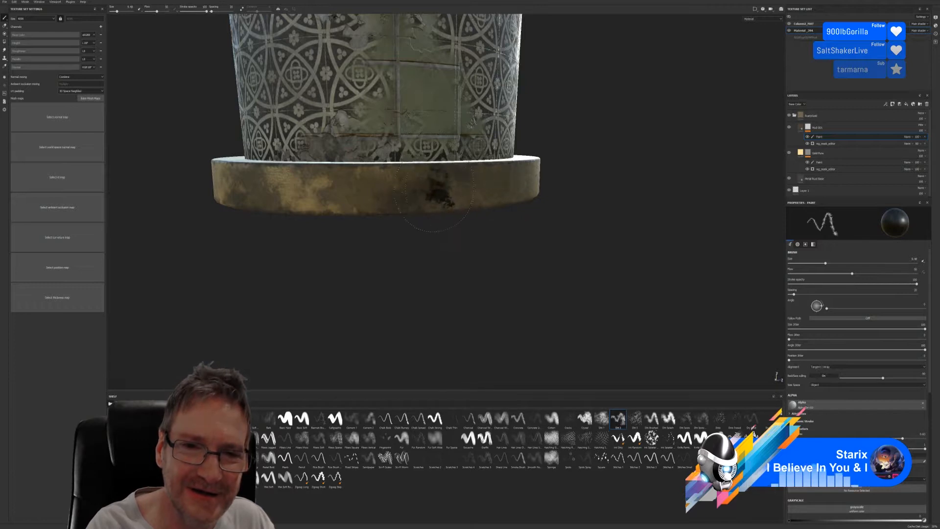
{"action": "mouse_move", "coordinate": [446, 196]}
{"action": "left_mouse_down"}
{"action": "mouse_move", "coordinate": [468, 202]}
{"action": "mouse_move", "coordinate": [471, 195]}
{"action": "mouse_move", "coordinate": [405, 174]}
{"action": "left_mouse_up"}
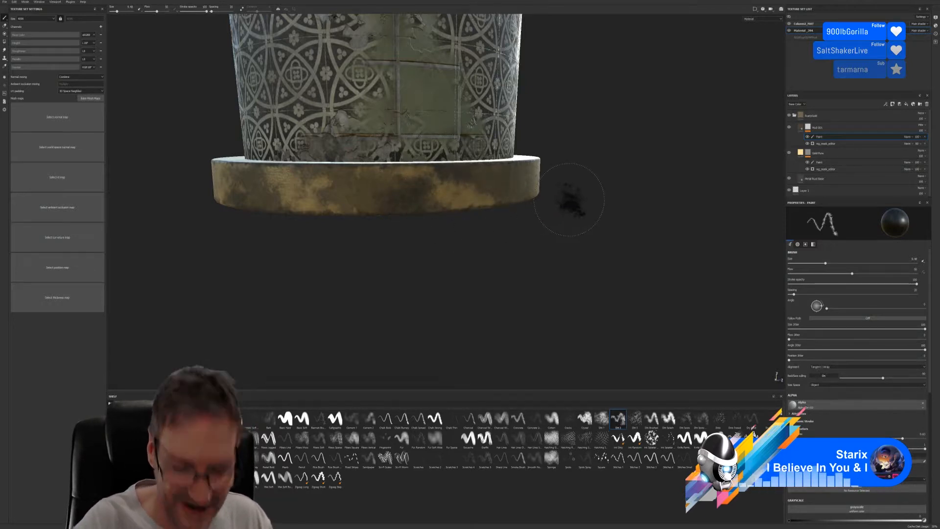
Brush the dirt off irregular patches of the gold base rim below the square green plaster panel and neighbouring tiles.
{"action": "left_click_drag", "start_coordinate": [593, 195], "coordinate": [507, 275], "text": "alt"}
{"action": "middle_click_drag", "start_coordinate": [506, 275], "coordinate": [420, 312], "text": "alt"}
{"action": "scroll", "coordinate": [477, 289], "scroll_direction": "up", "scroll_amount": 1}
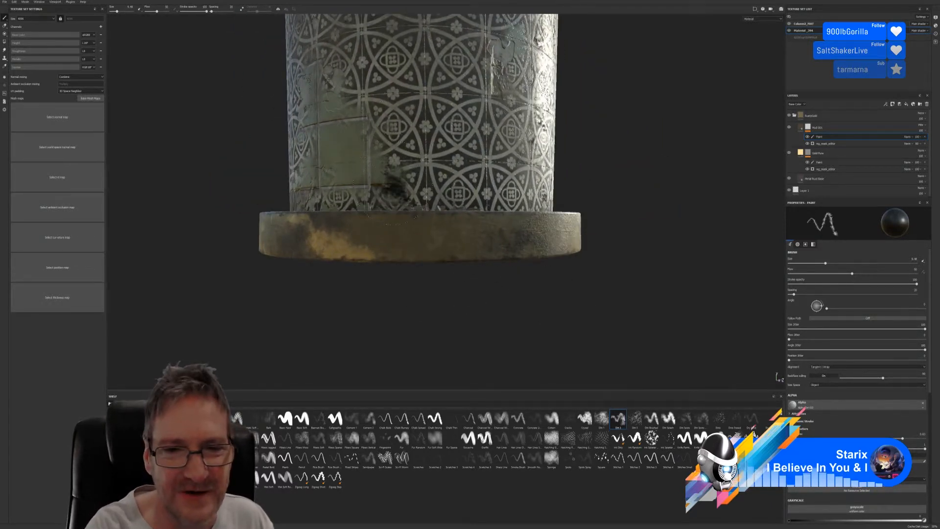
{"action": "left_click", "coordinate": [402, 232]}
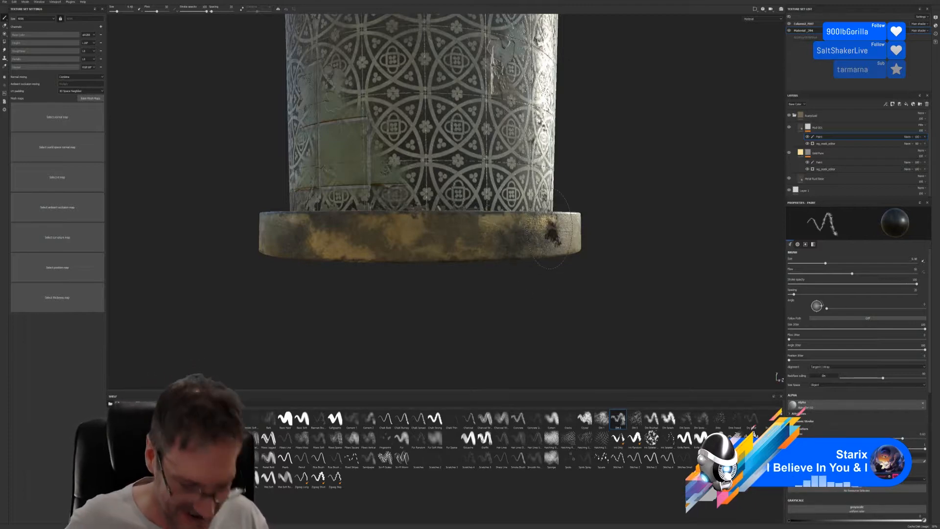
Mask out blotches of dirt on the next stretch of gold rim, below the small chipped tiles.
{"action": "mouse_move", "coordinate": [612, 203]}
{"action": "left_mouse_down", "text": "alt"}
{"action": "mouse_move", "coordinate": [587, 237]}
{"action": "mouse_move", "coordinate": [472, 258]}
{"action": "mouse_move", "coordinate": [352, 257]}
{"action": "left_mouse_up", "text": "alt"}
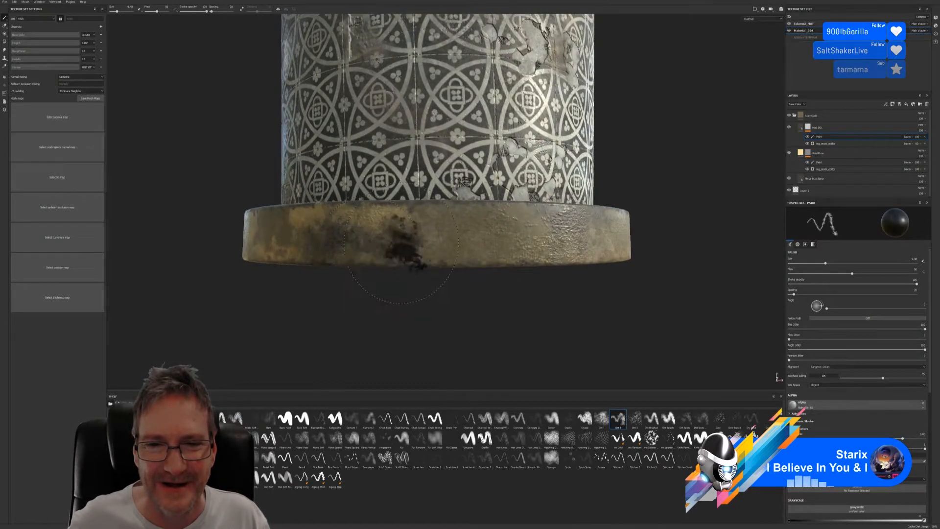
{"action": "scroll", "coordinate": [405, 247], "scroll_direction": "down", "scroll_amount": 2}
{"action": "left_click_drag", "start_coordinate": [478, 281], "coordinate": [446, 293], "text": "alt"}
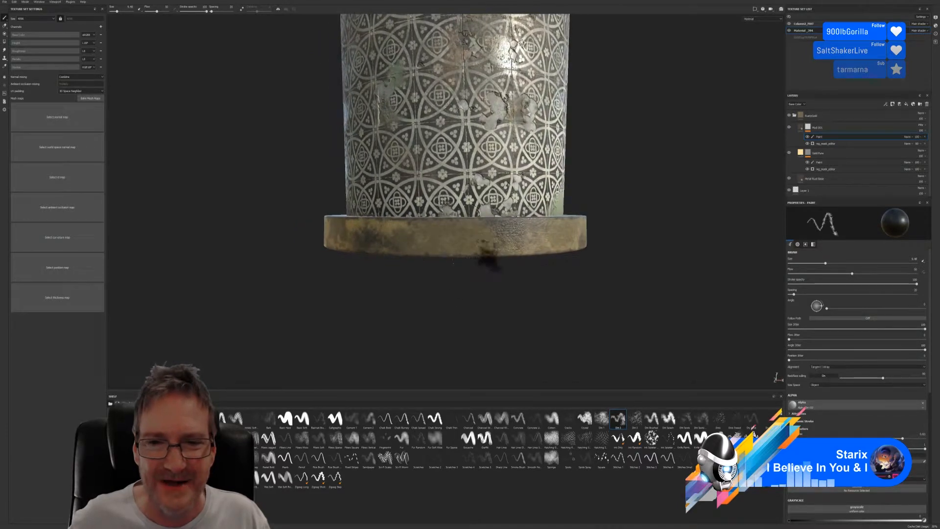
{"action": "middle_click_drag", "start_coordinate": [487, 256], "coordinate": [448, 282], "text": "alt"}
{"action": "scroll", "coordinate": [471, 283], "scroll_direction": "up", "scroll_amount": 2}
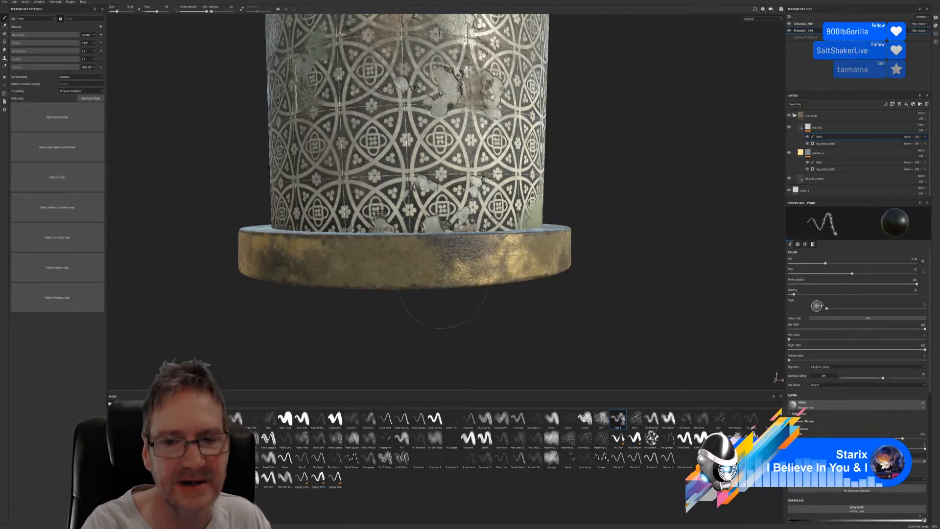
Dab away dirt on the gold rim beside and below the pale green plaster patch to expose cleaner gold.
{"action": "scroll", "coordinate": [538, 230], "scroll_direction": "down", "scroll_amount": 3}
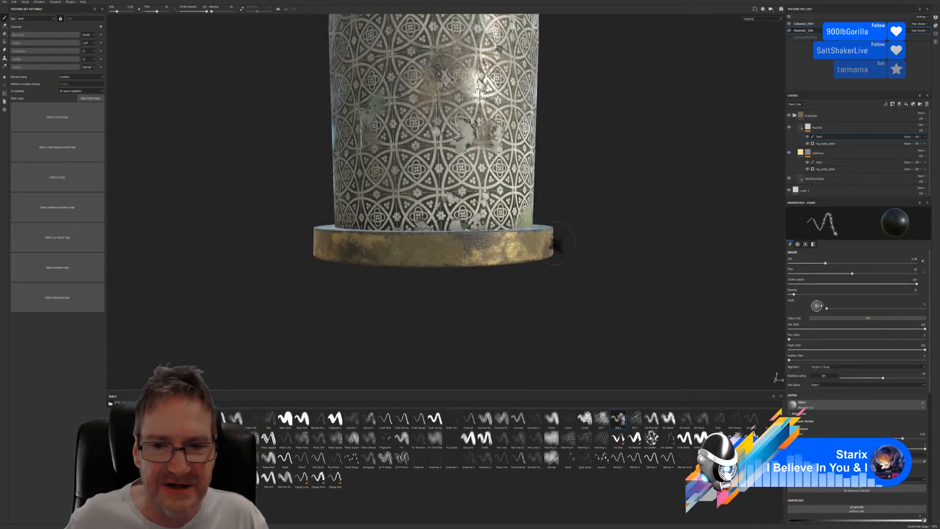
{"action": "mouse_move", "coordinate": [555, 240]}
{"action": "left_mouse_down", "text": "alt"}
{"action": "mouse_move", "coordinate": [473, 266]}
{"action": "mouse_move", "coordinate": [314, 266]}
{"action": "mouse_move", "coordinate": [514, 283]}
{"action": "mouse_move", "coordinate": [423, 296]}
{"action": "mouse_move", "coordinate": [499, 322]}
{"action": "mouse_move", "coordinate": [398, 316]}
{"action": "mouse_move", "coordinate": [509, 310]}
{"action": "mouse_move", "coordinate": [538, 321]}
{"action": "left_mouse_up", "text": "alt"}
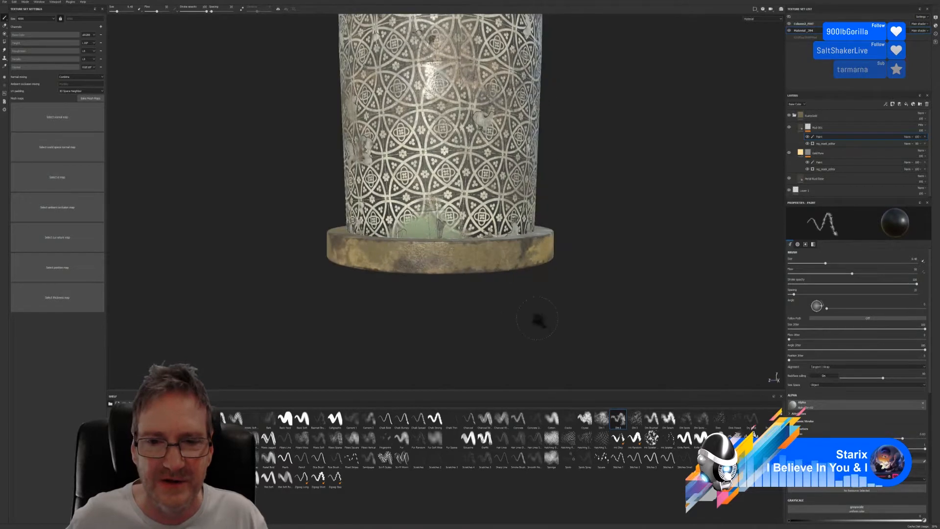
{"action": "scroll", "coordinate": [490, 264], "scroll_direction": "up", "scroll_amount": 2}
{"action": "scroll", "coordinate": [489, 266], "scroll_direction": "up", "scroll_amount": 3}
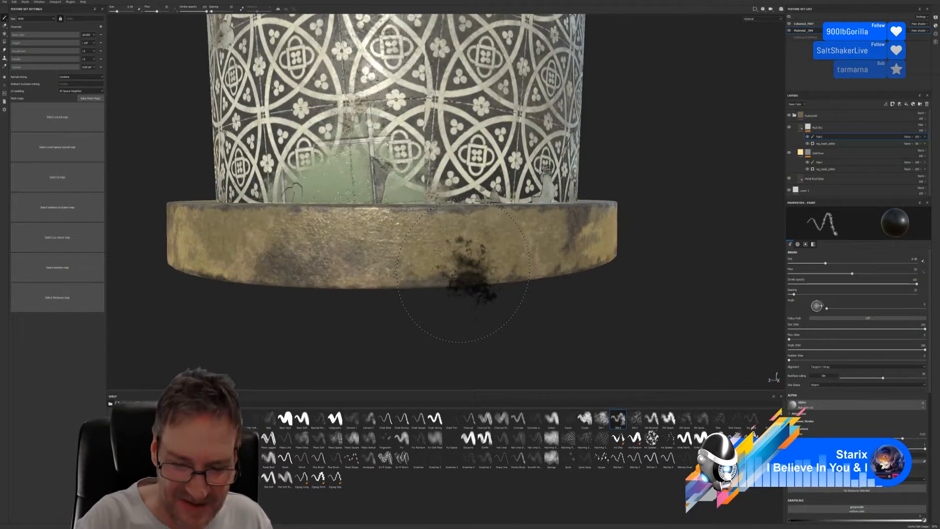
{"action": "left_click", "coordinate": [435, 234]}
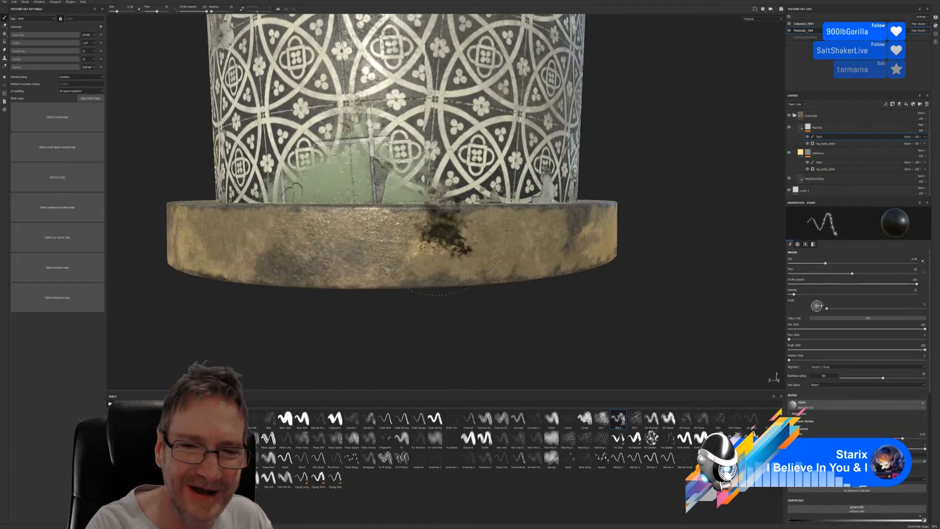
{"action": "left_click", "coordinate": [442, 225]}
{"action": "left_click_drag", "start_coordinate": [462, 250], "coordinate": [449, 243]}
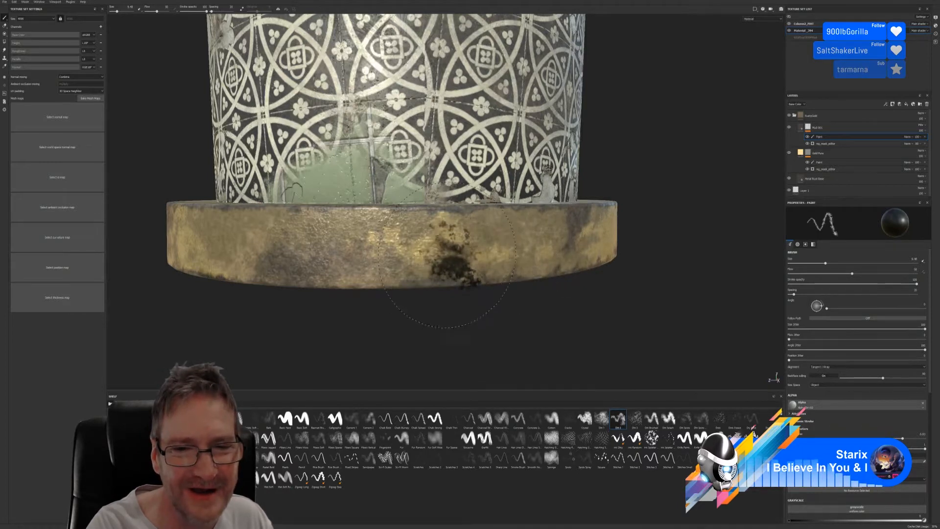
{"action": "scroll", "coordinate": [469, 186], "scroll_direction": "down", "scroll_amount": 2}
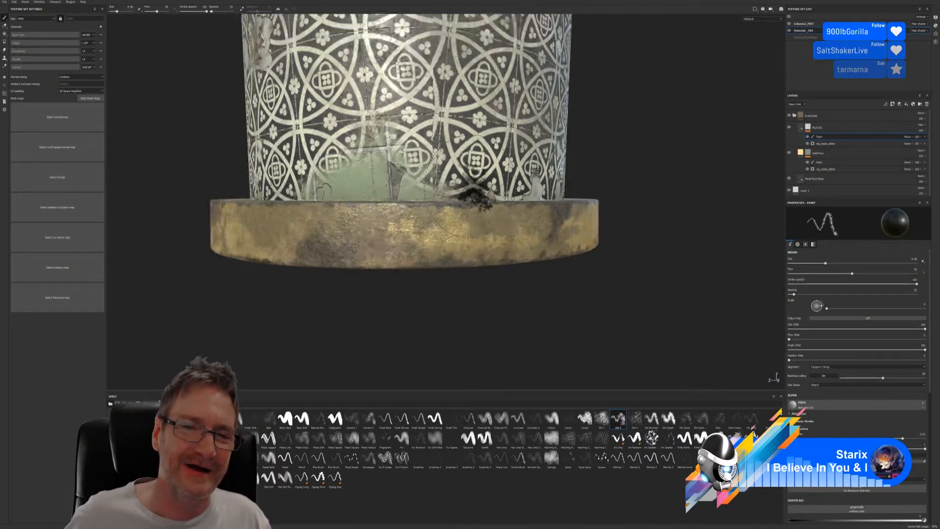
{"action": "scroll", "coordinate": [473, 193], "scroll_direction": "down", "scroll_amount": 4}
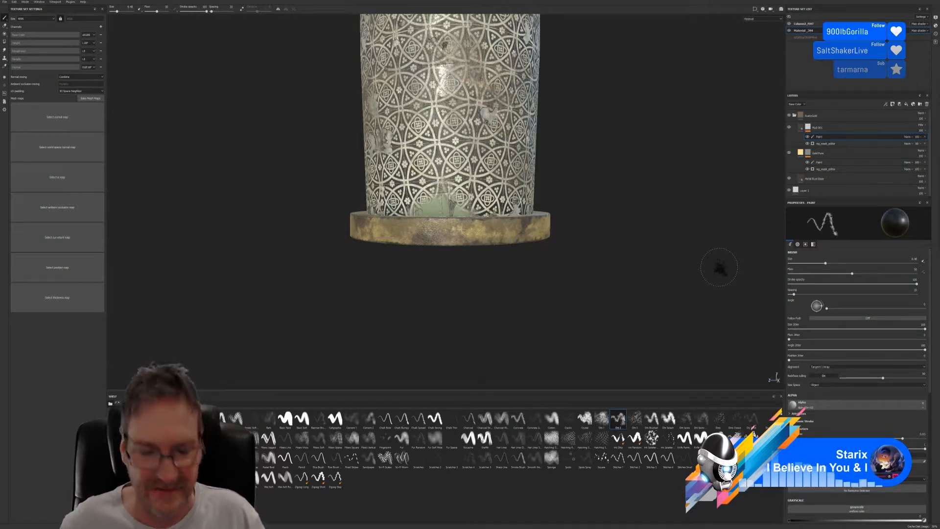
Examine the gold base all round, from below and from above, checking the dirt on its side and upper face.
{"action": "mouse_move", "coordinate": [616, 235]}
{"action": "left_mouse_down", "text": "alt"}
{"action": "mouse_move", "coordinate": [614, 162]}
{"action": "mouse_move", "coordinate": [623, 145]}
{"action": "left_mouse_up", "text": "alt"}
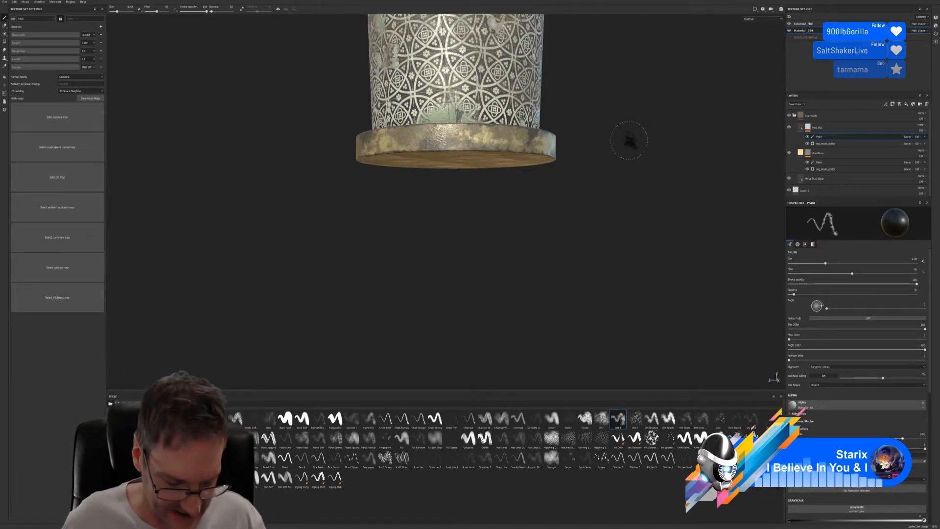
{"action": "scroll", "coordinate": [621, 151], "scroll_direction": "down", "scroll_amount": 1}
{"action": "left_click_drag", "start_coordinate": [545, 221], "coordinate": [345, 236], "text": "alt"}
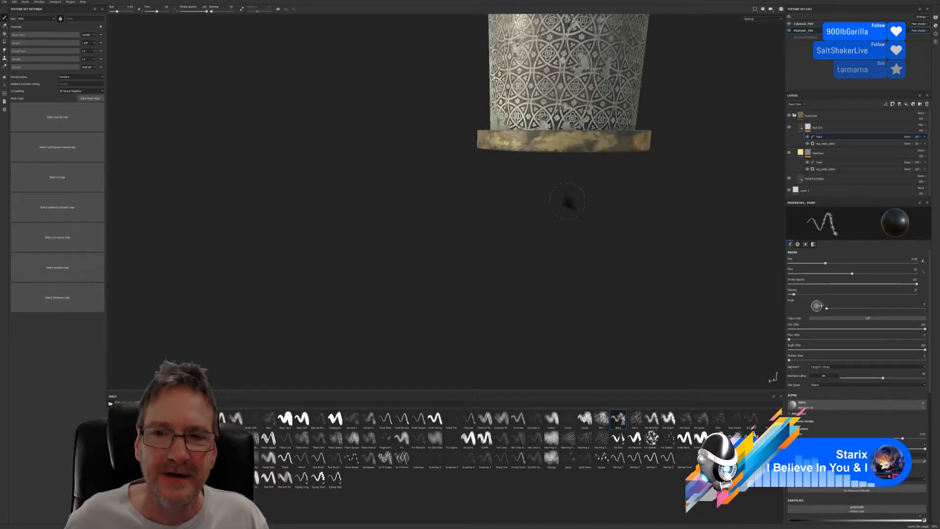
{"action": "left_click_drag", "start_coordinate": [567, 200], "coordinate": [197, 264], "text": "alt"}
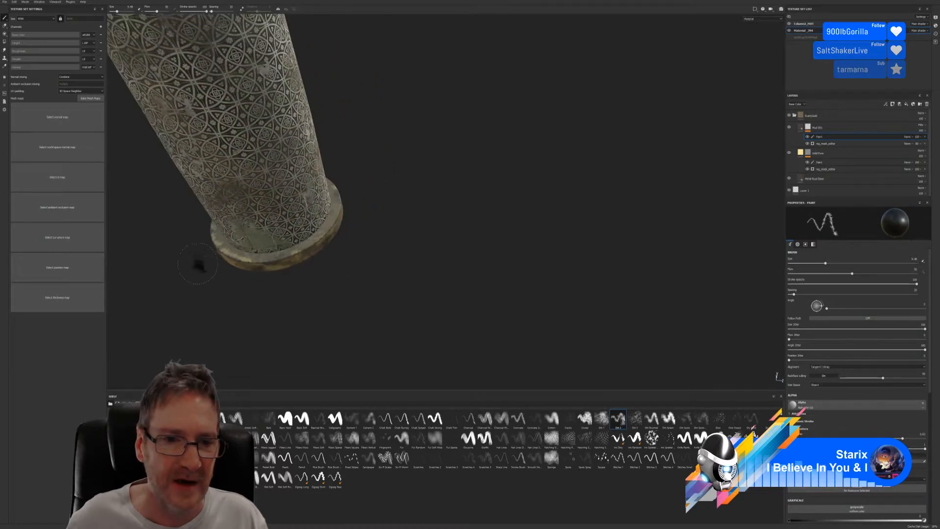
{"action": "scroll", "coordinate": [298, 247], "scroll_direction": "up", "scroll_amount": 5}
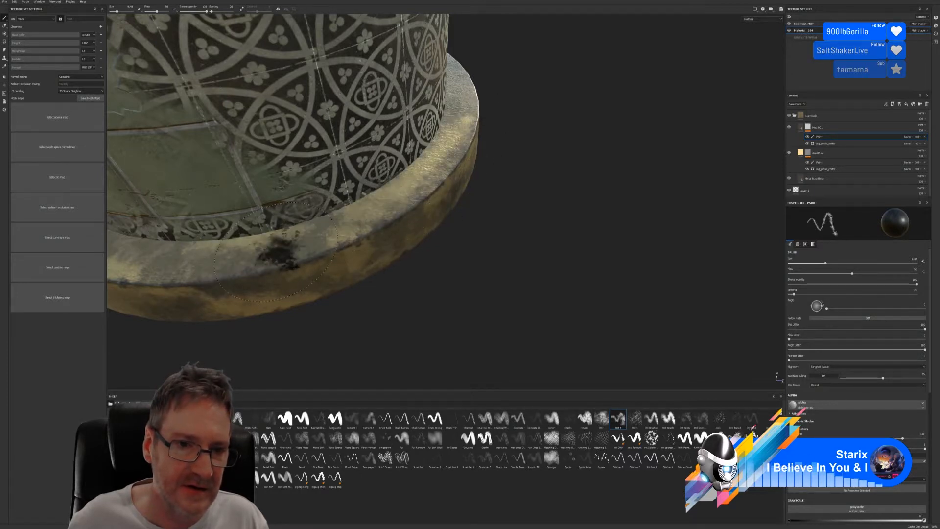
{"action": "right_click_drag", "start_coordinate": [293, 240], "coordinate": [454, 227], "text": "alt"}
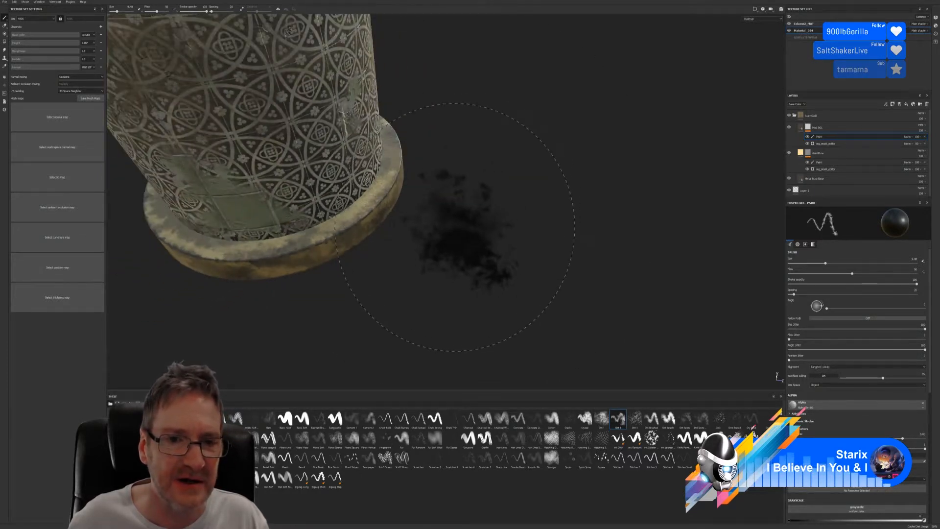
{"action": "mouse_move", "coordinate": [455, 226]}
{"action": "left_mouse_down", "text": "alt"}
{"action": "mouse_move", "coordinate": [495, 208]}
{"action": "mouse_move", "coordinate": [568, 237]}
{"action": "mouse_move", "coordinate": [387, 250]}
{"action": "mouse_move", "coordinate": [326, 228]}
{"action": "mouse_move", "coordinate": [294, 233]}
{"action": "left_mouse_up", "text": "alt"}
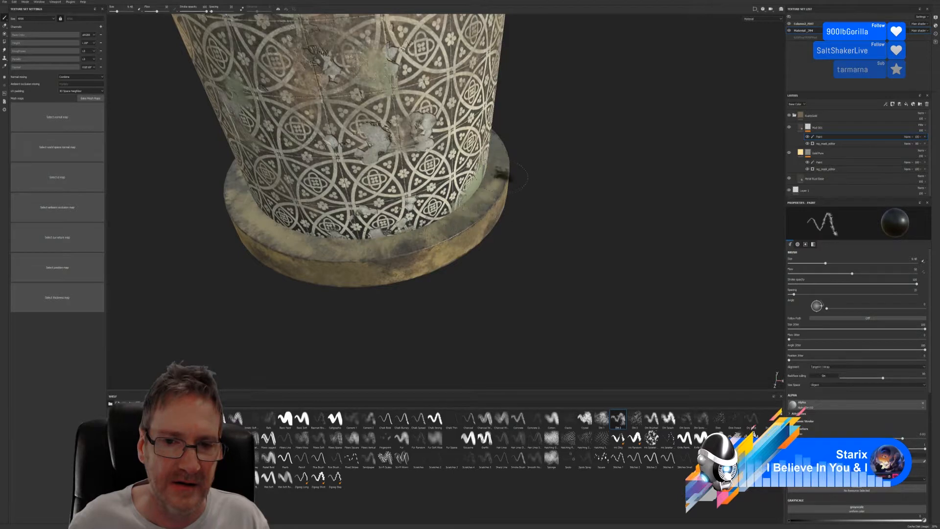
{"action": "middle_click_drag", "start_coordinate": [590, 207], "coordinate": [565, 188], "text": "alt"}
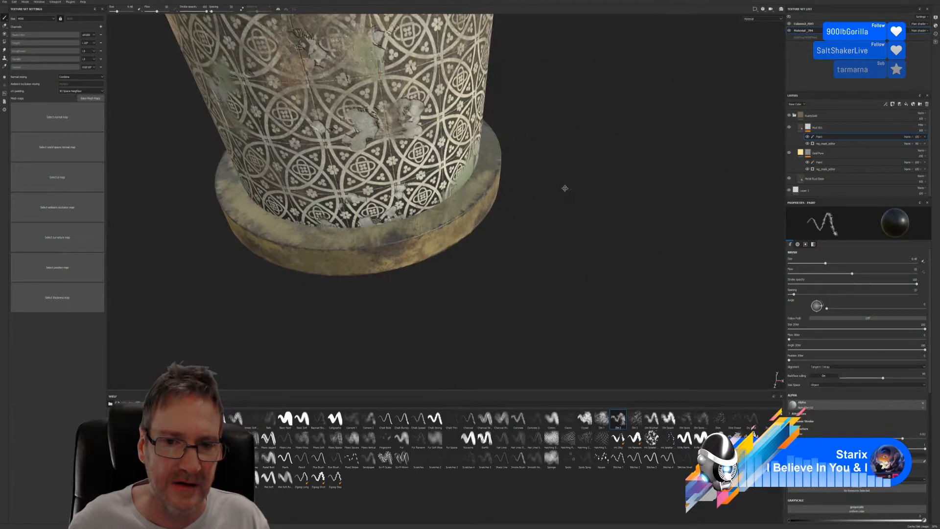
{"action": "left_click_drag", "start_coordinate": [580, 196], "coordinate": [493, 263], "text": "alt"}
{"action": "middle_click_drag", "start_coordinate": [493, 262], "coordinate": [404, 167], "text": "alt"}
{"action": "middle_click_drag", "start_coordinate": [367, 137], "coordinate": [340, 106], "text": "alt"}
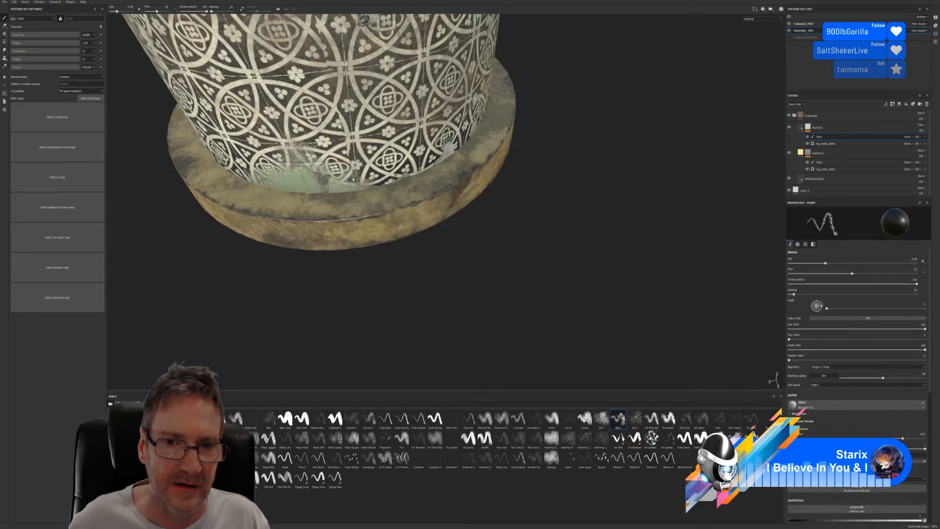
{"action": "middle_click_drag", "start_coordinate": [572, 196], "coordinate": [499, 176], "text": "alt"}
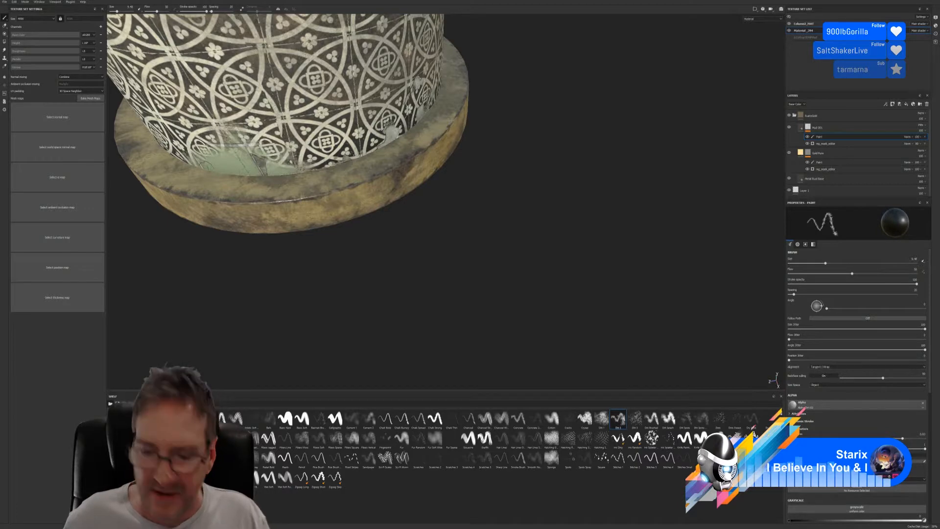
{"action": "scroll", "coordinate": [445, 201], "scroll_direction": "down", "scroll_amount": 1}
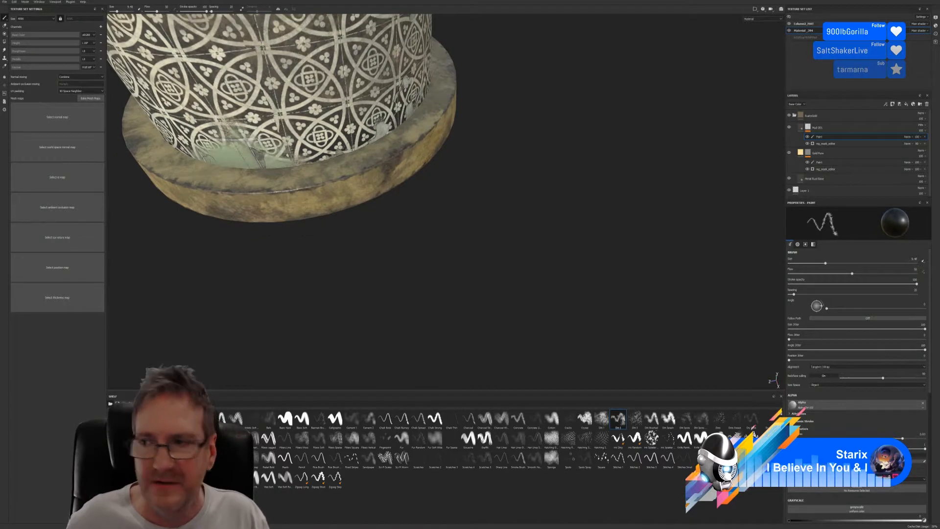
{"action": "middle_click_drag", "start_coordinate": [446, 201], "coordinate": [459, 241], "text": "alt"}
{"action": "left_click_drag", "start_coordinate": [459, 241], "coordinate": [543, 232], "text": "alt"}
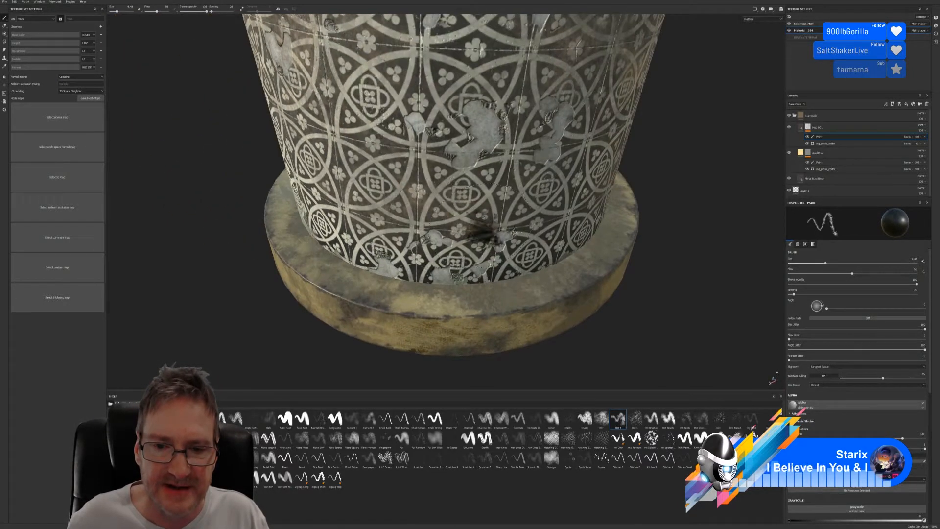
{"action": "middle_click_drag", "start_coordinate": [482, 229], "coordinate": [435, 196], "text": "alt"}
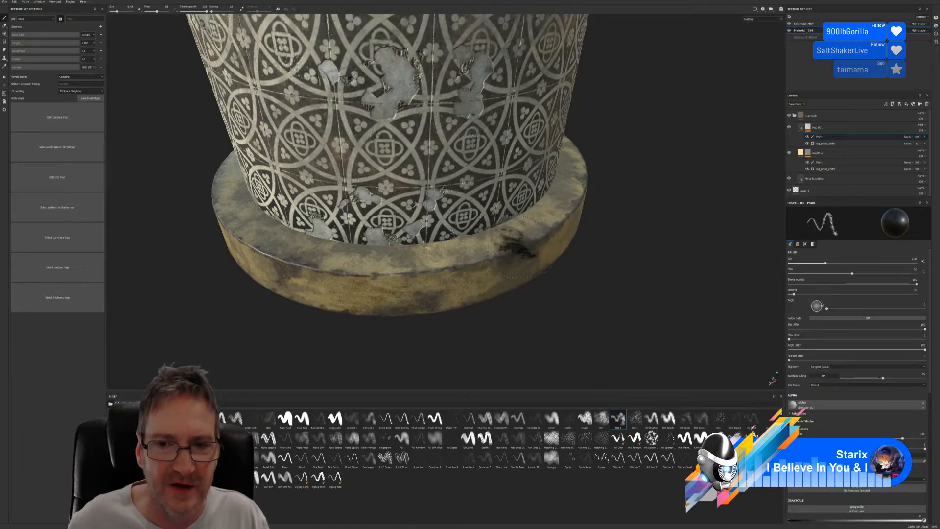
Examine the lower column from further back, and inspect the side and underside of the gold rim at the column's upper end.
{"action": "scroll", "coordinate": [558, 269], "scroll_direction": "down", "scroll_amount": 3}
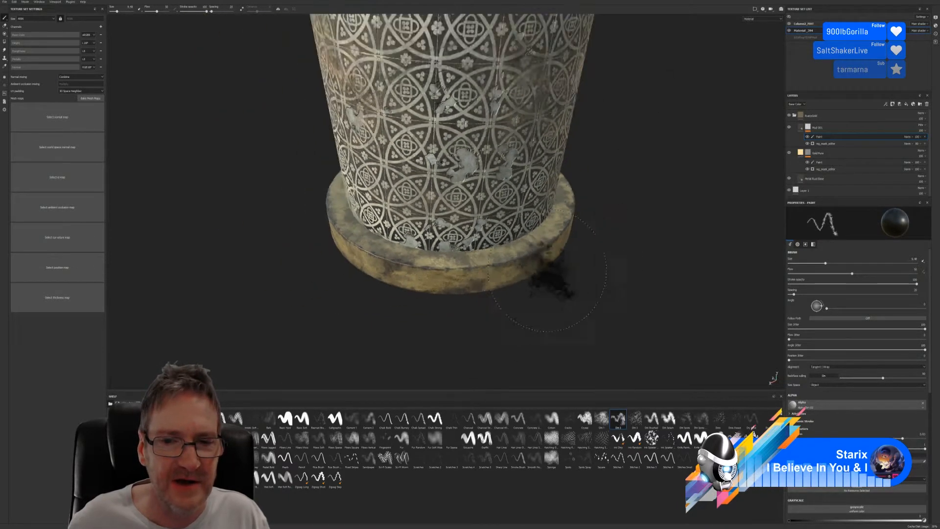
{"action": "left_click_drag", "start_coordinate": [647, 278], "coordinate": [628, 190], "text": "alt"}
{"action": "scroll", "coordinate": [564, 273], "scroll_direction": "down", "scroll_amount": 2}
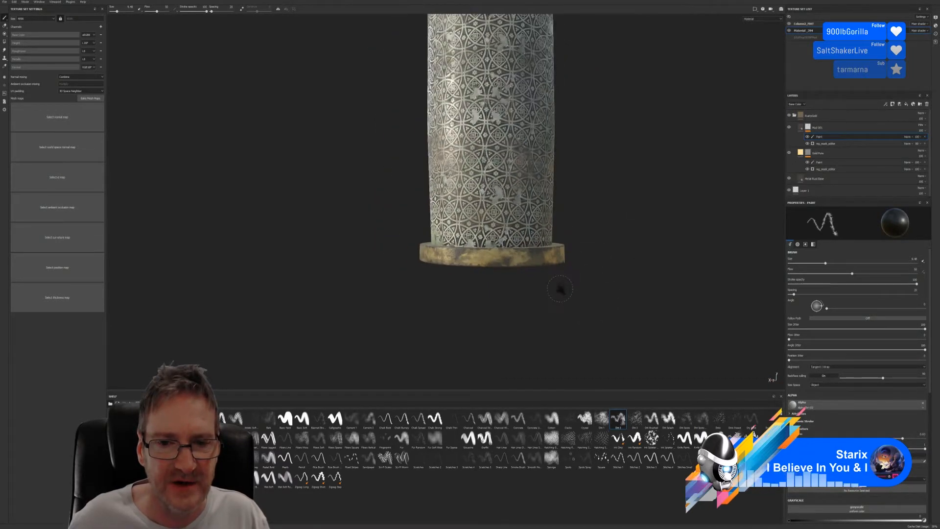
{"action": "left_click_drag", "start_coordinate": [575, 155], "coordinate": [497, 188], "text": "alt"}
{"action": "right_click_drag", "start_coordinate": [497, 188], "coordinate": [615, 198], "text": "alt"}
{"action": "left_click_drag", "start_coordinate": [614, 198], "coordinate": [606, 151], "text": "alt"}
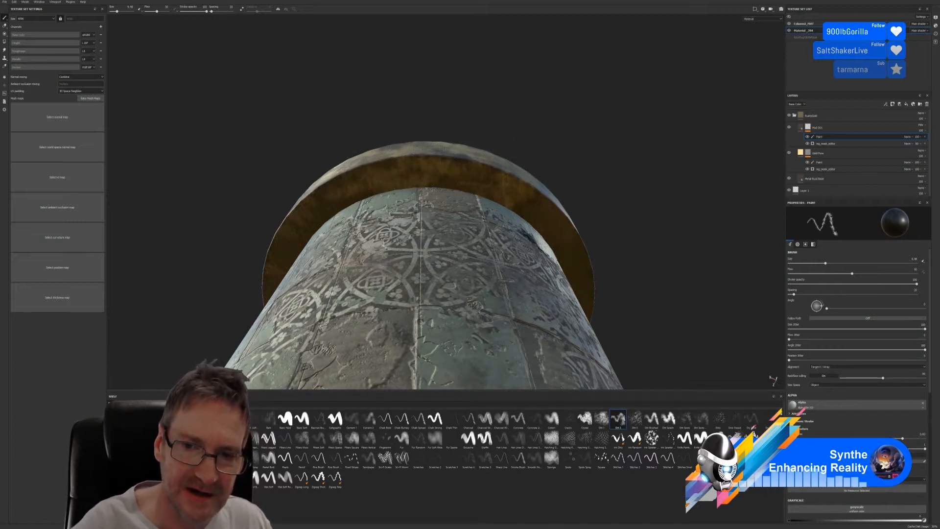
{"action": "left_click_drag", "start_coordinate": [426, 128], "coordinate": [279, 113], "text": "alt"}
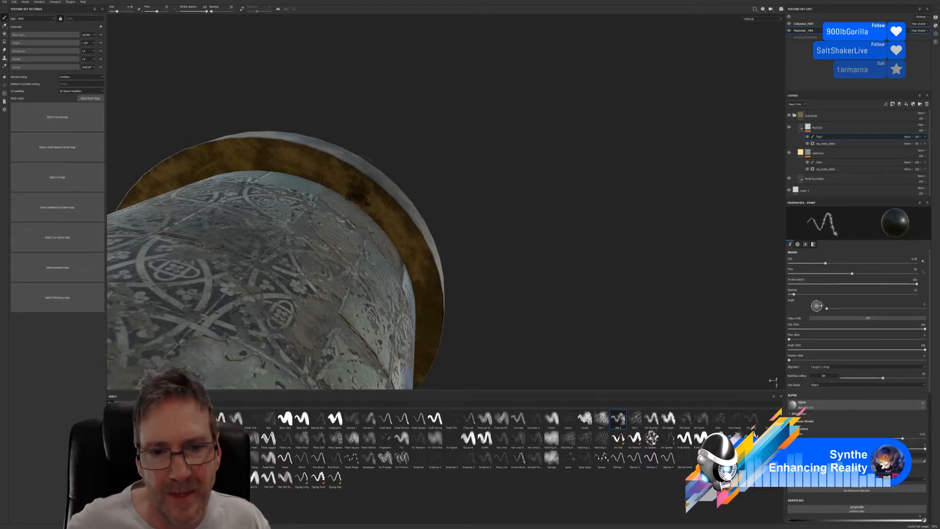
{"action": "mouse_move", "coordinate": [359, 194]}
{"action": "left_mouse_down", "text": "alt"}
{"action": "mouse_move", "coordinate": [495, 184]}
{"action": "mouse_move", "coordinate": [479, 165]}
{"action": "mouse_move", "coordinate": [466, 209]}
{"action": "left_mouse_up", "text": "alt"}
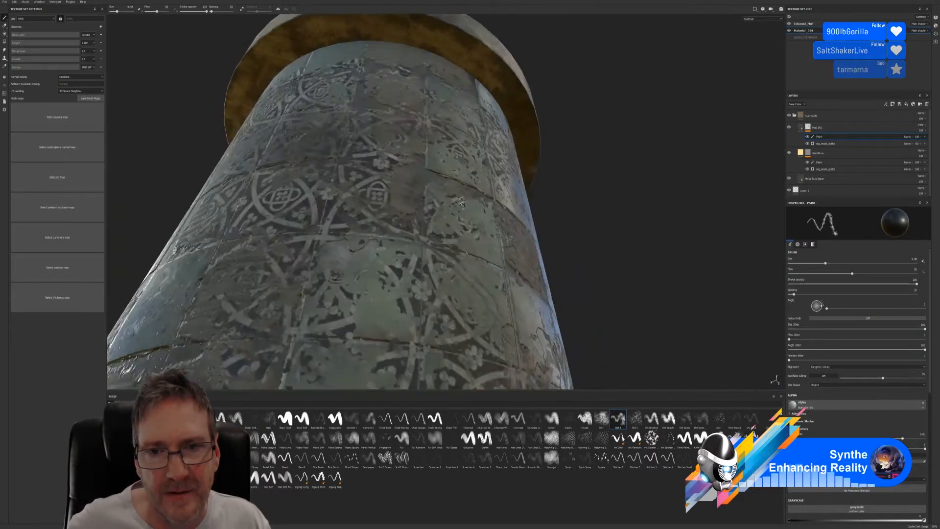
{"action": "middle_click_drag", "start_coordinate": [466, 209], "coordinate": [400, 259], "text": "alt"}
{"action": "left_click_drag", "start_coordinate": [427, 212], "coordinate": [538, 210], "text": "alt"}
{"action": "middle_click_drag", "start_coordinate": [424, 148], "coordinate": [551, 204], "text": "alt"}
{"action": "mouse_move", "coordinate": [552, 203]}
{"action": "left_mouse_down", "text": "alt"}
{"action": "mouse_move", "coordinate": [417, 155]}
{"action": "mouse_move", "coordinate": [440, 147]}
{"action": "left_mouse_up", "text": "alt"}
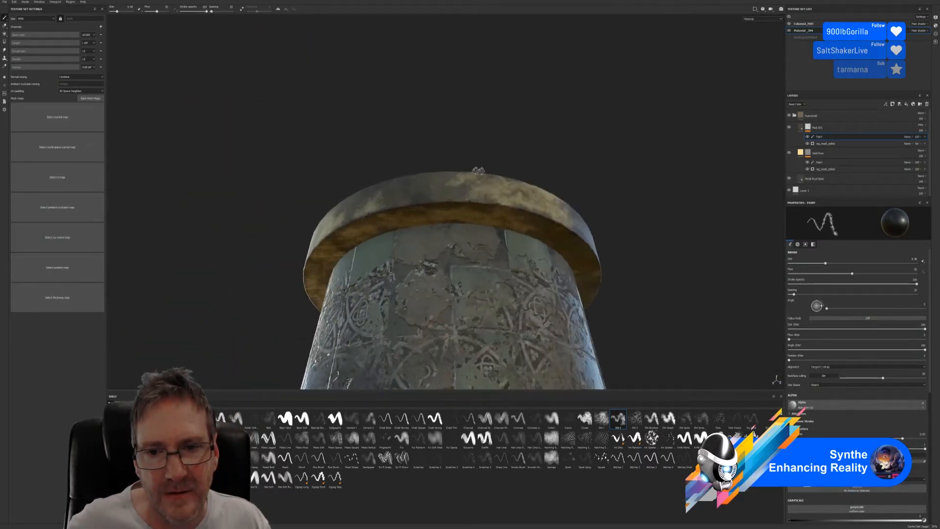
{"action": "middle_click_drag", "start_coordinate": [454, 117], "coordinate": [350, 94], "text": "alt"}
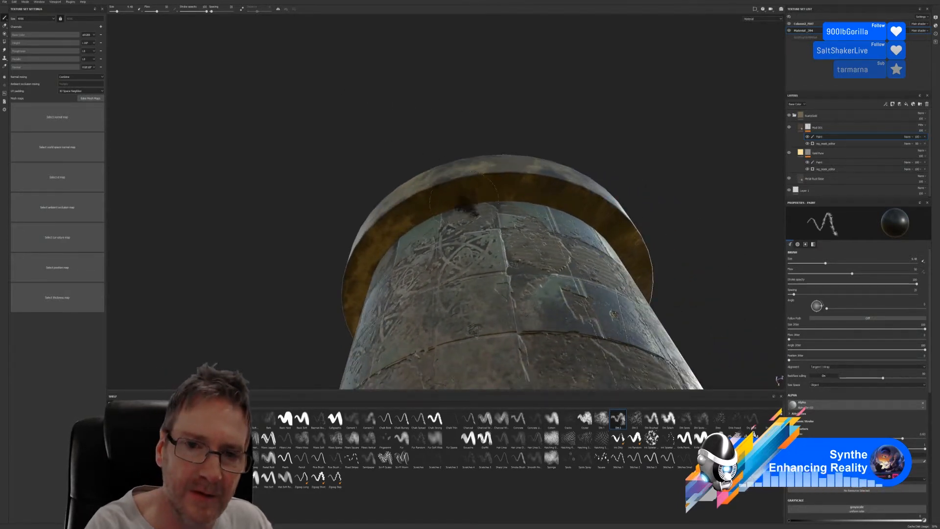
Try dabbing the dirt mask on the underside of the upper gold rim, and undo the strokes.
{"action": "key", "text": "ctrl+z"}
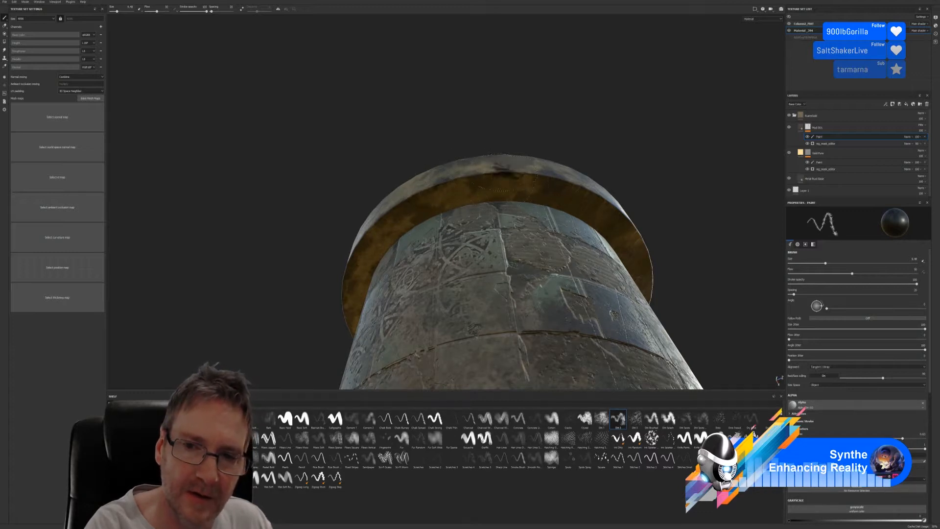
{"action": "left_click", "coordinate": [507, 198]}
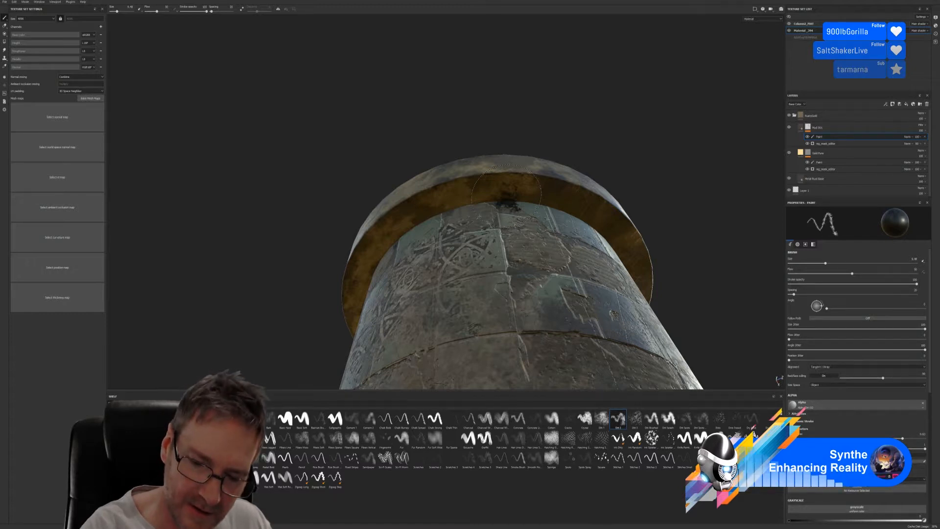
{"action": "key", "text": "ctrl+z"}
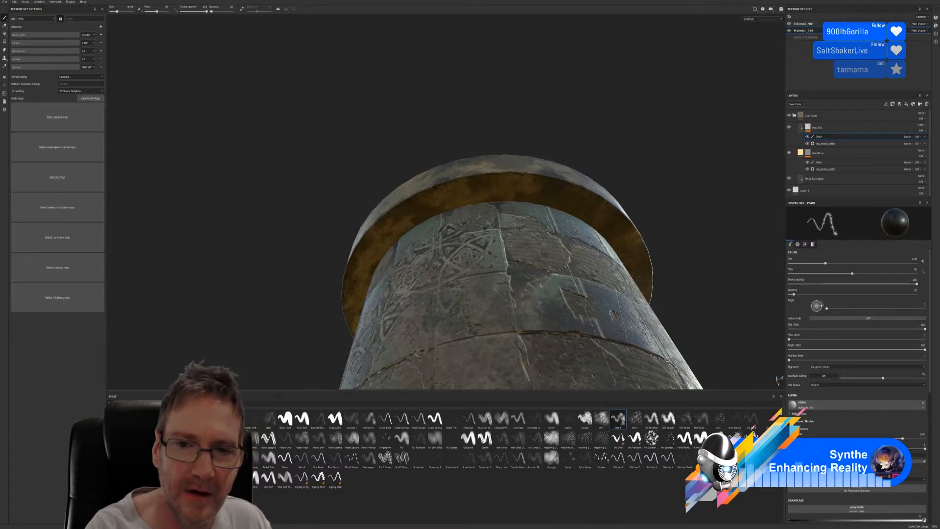
{"action": "mouse_move", "coordinate": [507, 201]}
{"action": "right_mouse_down", "text": "alt"}
{"action": "mouse_move", "coordinate": [558, 201]}
{"action": "mouse_move", "coordinate": [499, 200]}
{"action": "right_mouse_up", "text": "alt"}
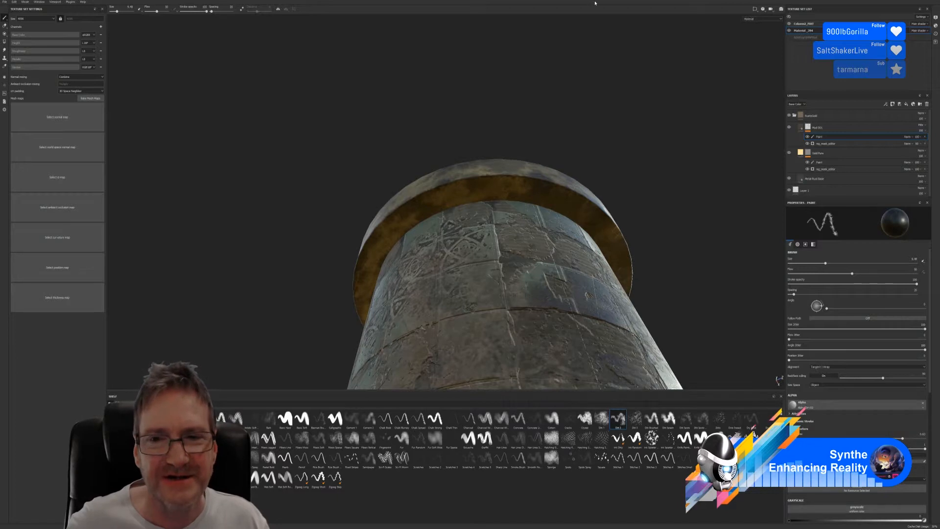
Try a dirt mask stroke where the patterned shaft meets the underside of the upper gold rim, and undo it.
{"action": "key", "text": "alt"}
{"action": "left_click_drag", "start_coordinate": [589, 293], "coordinate": [590, 279], "text": "alt"}
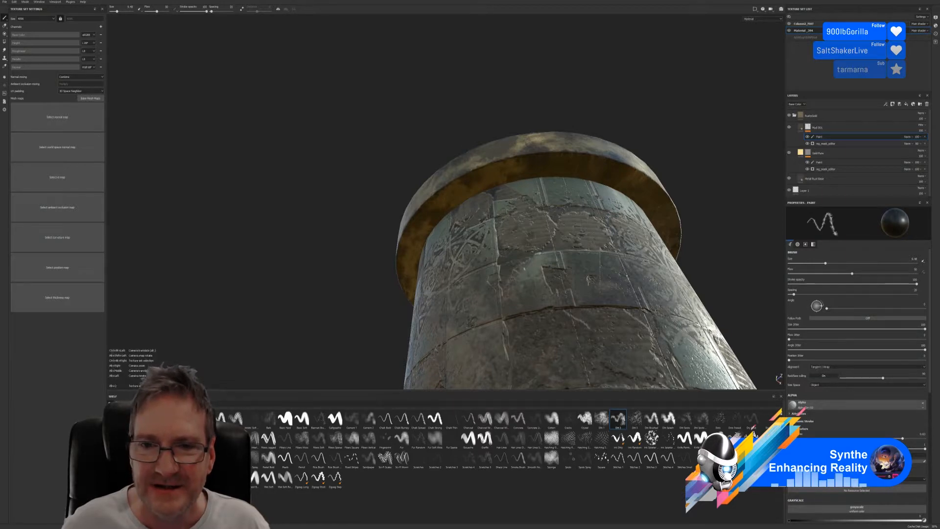
{"action": "left_click_drag", "start_coordinate": [521, 93], "coordinate": [295, 135], "text": "alt"}
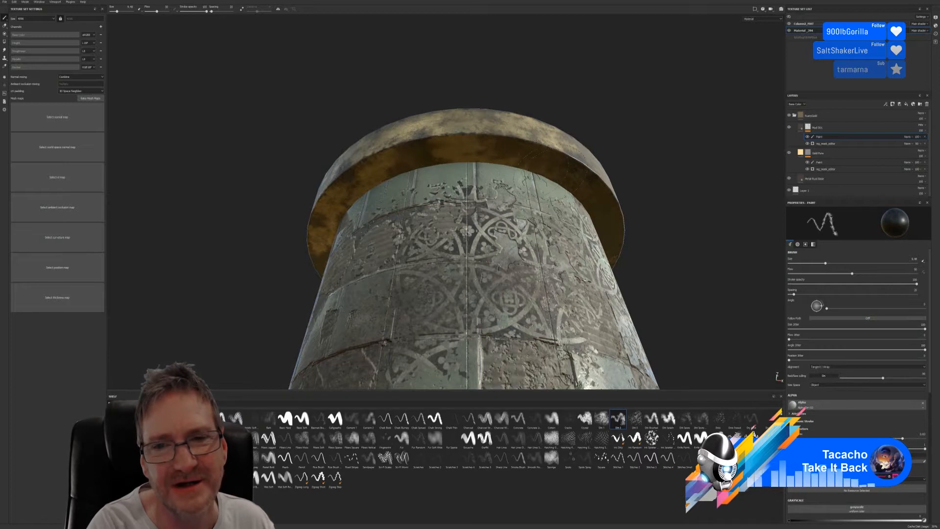
{"action": "left_click_drag", "start_coordinate": [498, 171], "coordinate": [511, 176]}
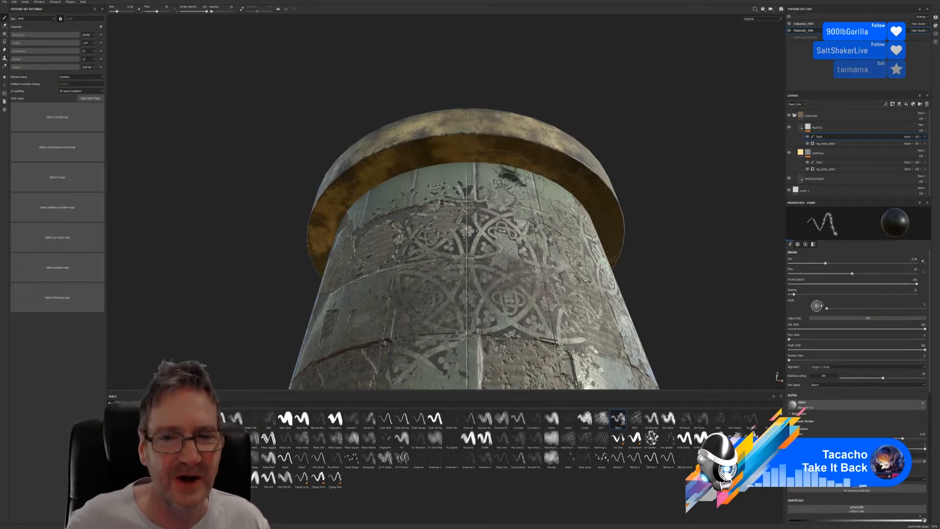
{"action": "key", "text": "ctrl+z"}
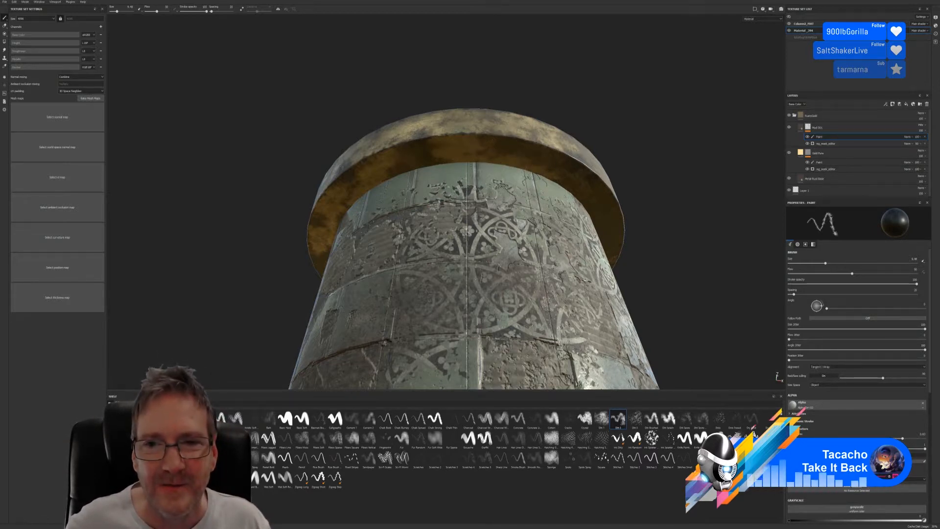
Dab the dirt mask on another stretch of the upper rim's underside, above the green and brown tiles.
{"action": "mouse_move", "coordinate": [647, 137]}
{"action": "left_mouse_down", "text": "alt"}
{"action": "mouse_move", "coordinate": [548, 206]}
{"action": "mouse_move", "coordinate": [530, 191]}
{"action": "left_mouse_up", "text": "alt"}
{"action": "right_click_drag", "start_coordinate": [530, 191], "coordinate": [543, 219], "text": "alt"}
{"action": "middle_click_drag", "start_coordinate": [661, 195], "coordinate": [635, 272], "text": "alt"}
{"action": "left_click_drag", "start_coordinate": [664, 202], "coordinate": [548, 139], "text": "alt"}
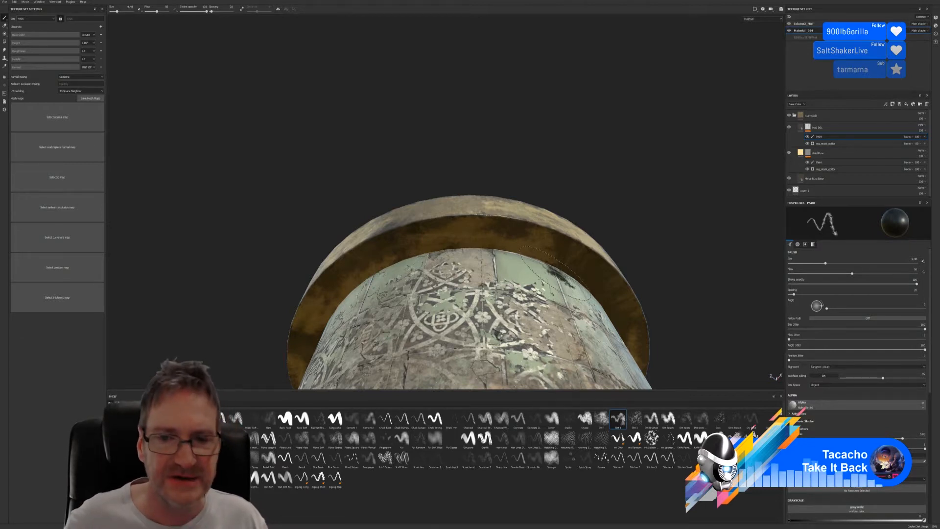
{"action": "left_click_drag", "start_coordinate": [553, 272], "coordinate": [406, 195], "text": "alt"}
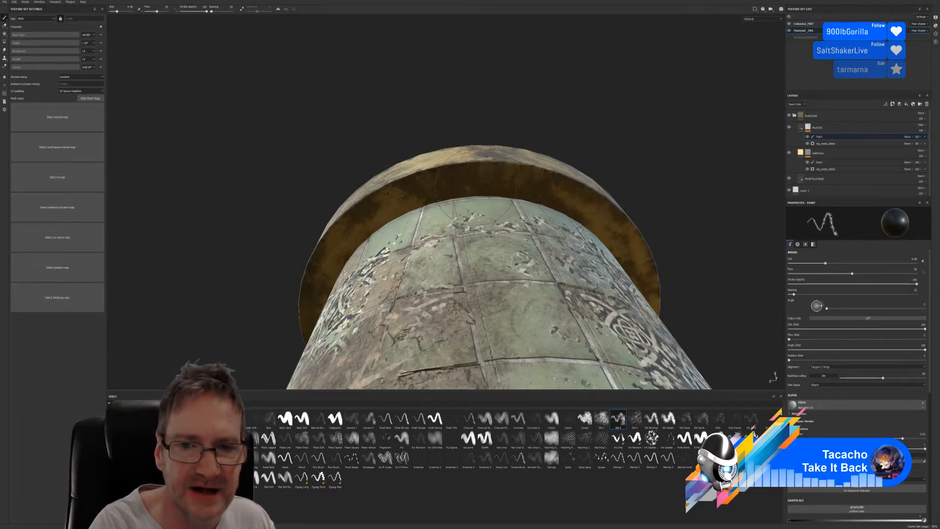
{"action": "left_click_drag", "start_coordinate": [475, 187], "coordinate": [460, 167]}
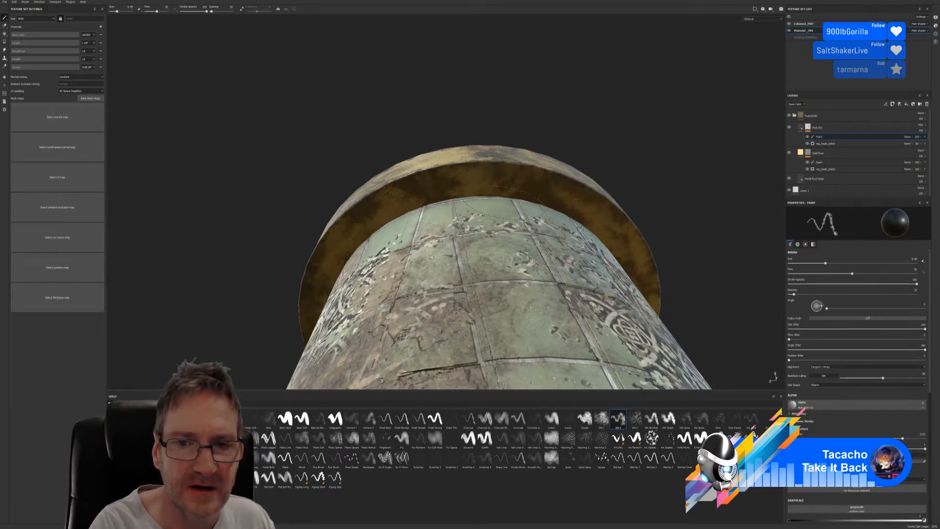
{"action": "left_click_drag", "start_coordinate": [492, 205], "coordinate": [501, 185]}
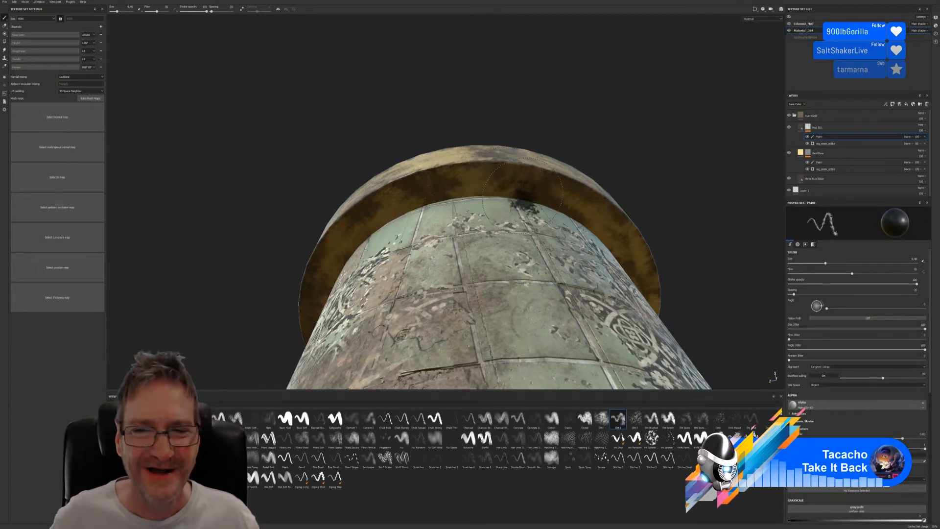
Examine the upper gold rim's side and top face from above, checking the dirt and worn edge all round.
{"action": "scroll", "coordinate": [320, 308], "scroll_direction": "down", "scroll_amount": 2}
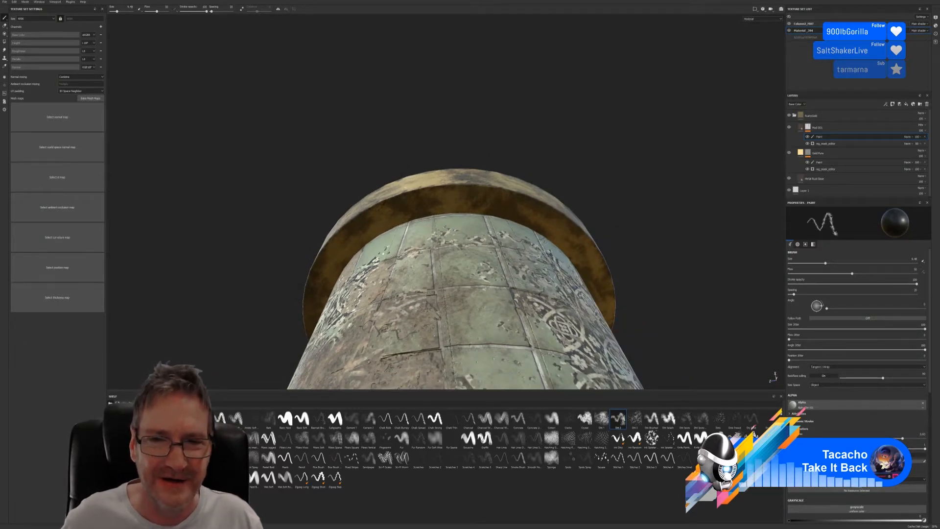
{"action": "left_click_drag", "start_coordinate": [585, 106], "coordinate": [625, 281], "text": "alt"}
{"action": "mouse_move", "coordinate": [566, 271]}
{"action": "left_mouse_down"}
{"action": "mouse_move", "coordinate": [539, 268]}
{"action": "mouse_move", "coordinate": [547, 251]}
{"action": "left_mouse_up"}
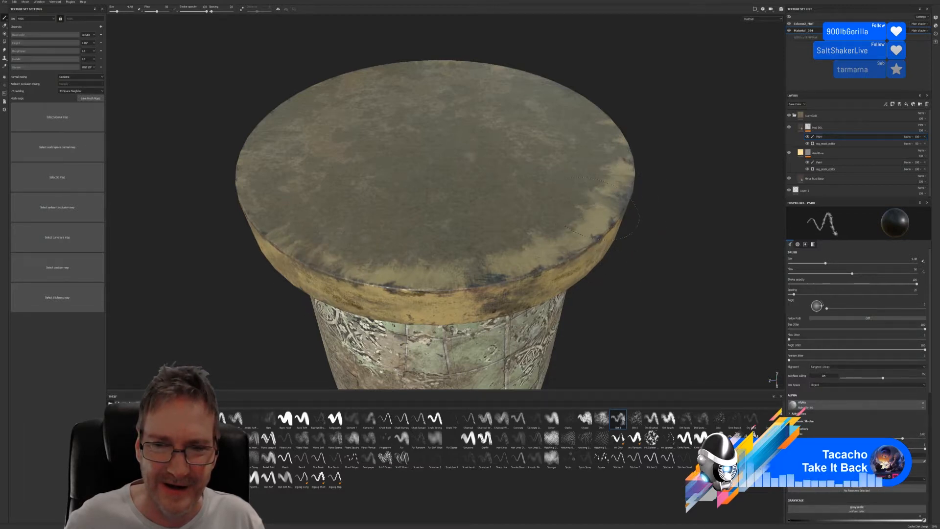
{"action": "scroll", "coordinate": [664, 226], "scroll_direction": "up", "scroll_amount": 5}
{"action": "middle_click_drag", "start_coordinate": [529, 250], "coordinate": [313, 150], "text": "alt"}
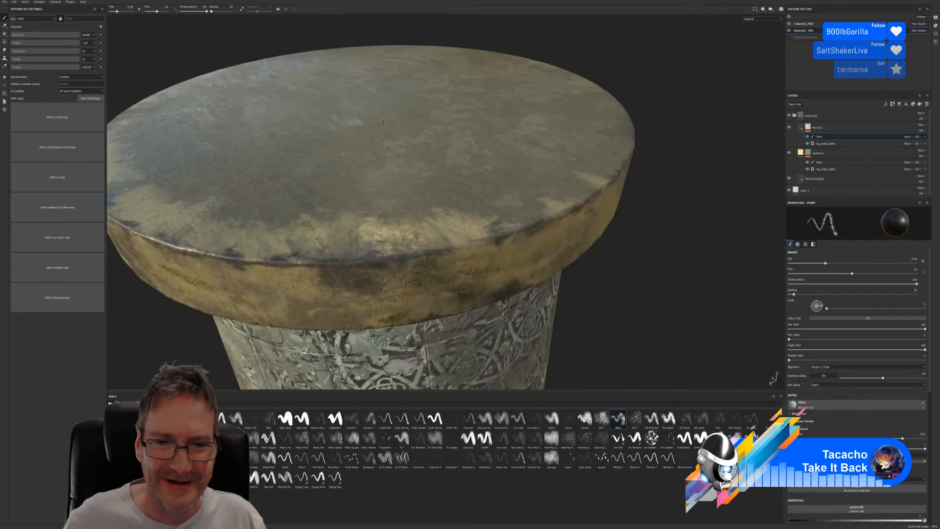
{"action": "left_click_drag", "start_coordinate": [544, 154], "coordinate": [537, 261], "text": "alt"}
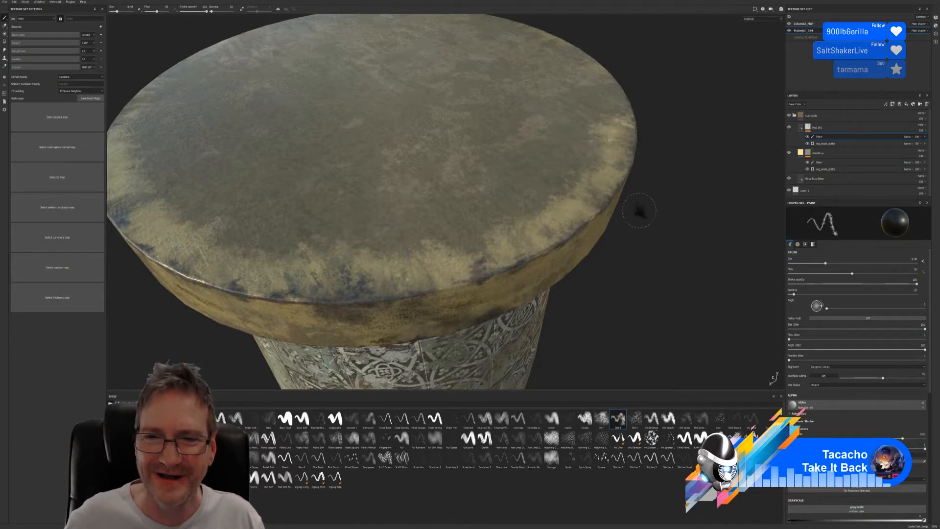
{"action": "mouse_move", "coordinate": [640, 209]}
{"action": "left_mouse_down", "text": "alt"}
{"action": "mouse_move", "coordinate": [610, 230]}
{"action": "mouse_move", "coordinate": [558, 215]}
{"action": "left_mouse_up", "text": "alt"}
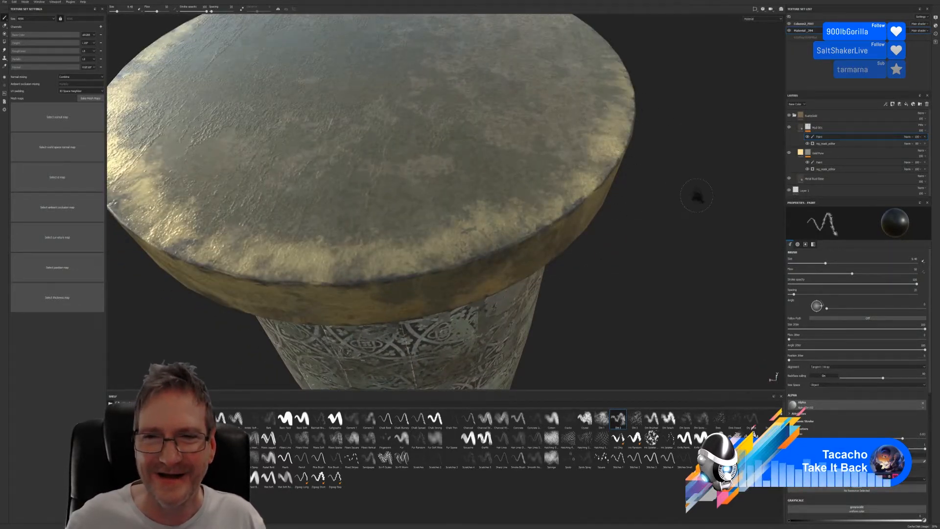
{"action": "left_click_drag", "start_coordinate": [694, 193], "coordinate": [608, 273], "text": "alt"}
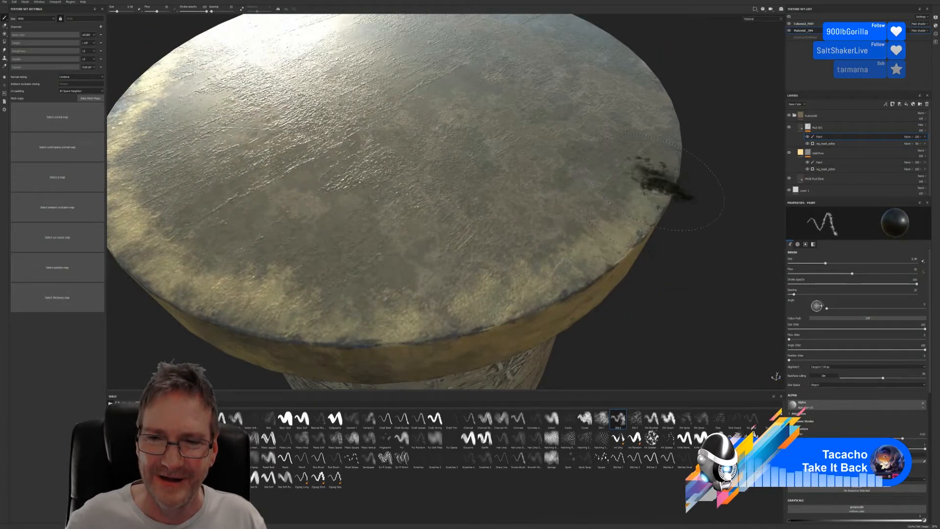
{"action": "right_click_drag", "start_coordinate": [636, 273], "coordinate": [663, 290], "text": "alt"}
{"action": "left_click_drag", "start_coordinate": [663, 290], "coordinate": [443, 289], "text": "alt"}
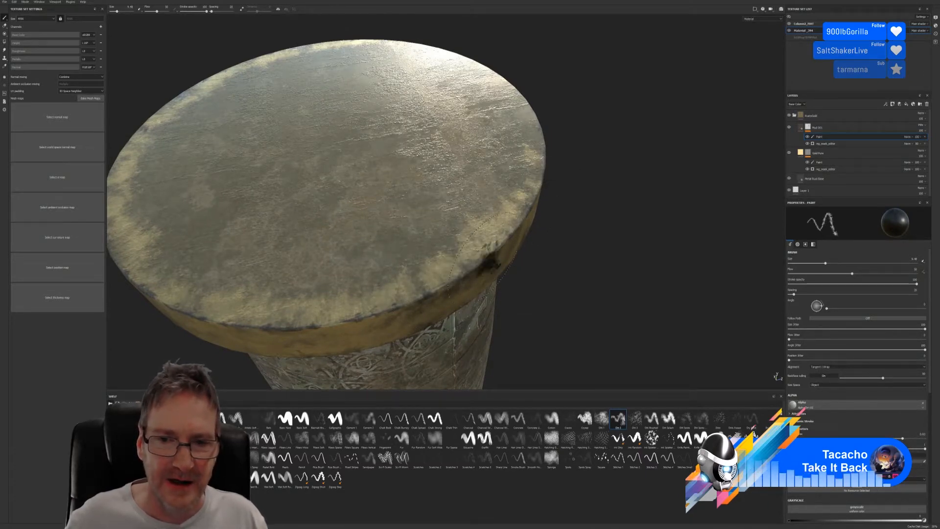
{"action": "left_click_drag", "start_coordinate": [596, 228], "coordinate": [479, 236], "text": "alt"}
{"action": "mouse_move", "coordinate": [509, 228]}
{"action": "middle_mouse_down", "text": "alt"}
{"action": "mouse_move", "coordinate": [365, 195]}
{"action": "mouse_move", "coordinate": [220, 273]}
{"action": "middle_mouse_up", "text": "alt"}
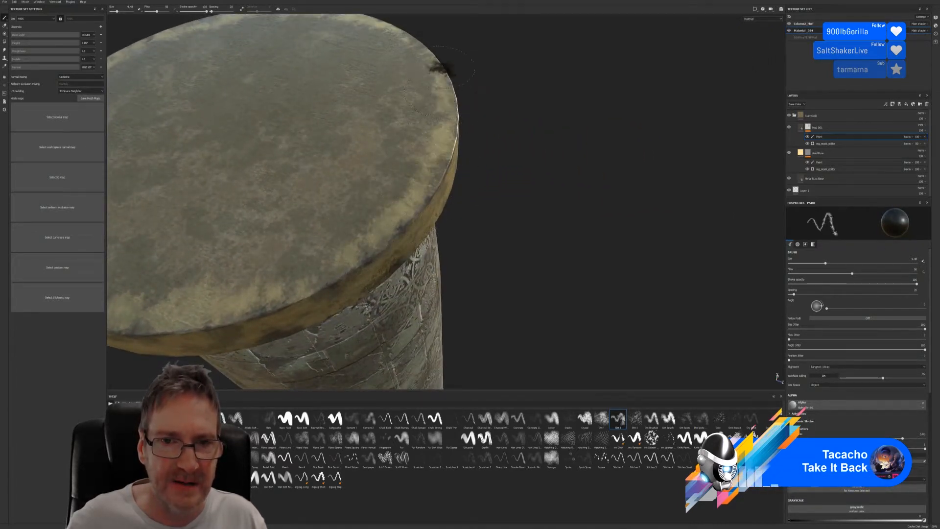
{"action": "mouse_move", "coordinate": [436, 111]}
{"action": "left_mouse_down", "text": "alt"}
{"action": "mouse_move", "coordinate": [470, 225]}
{"action": "mouse_move", "coordinate": [450, 241]}
{"action": "left_mouse_up", "text": "alt"}
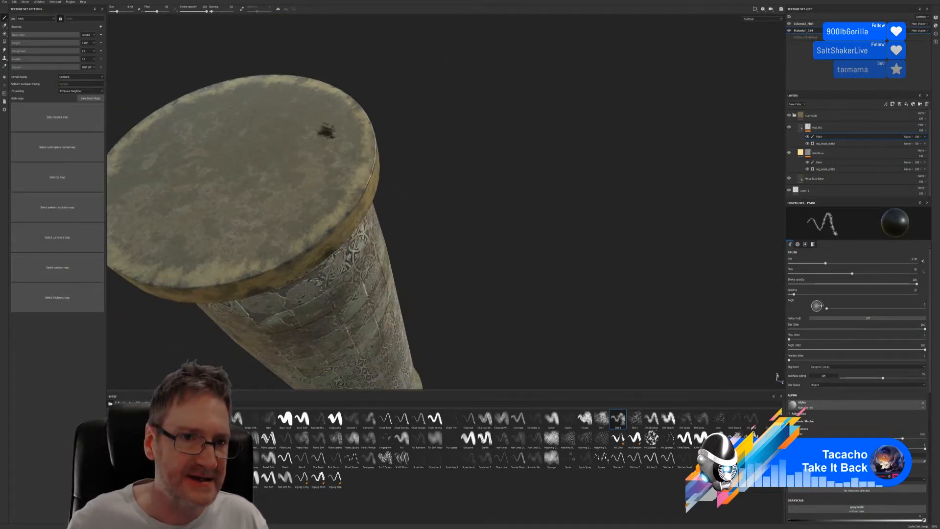
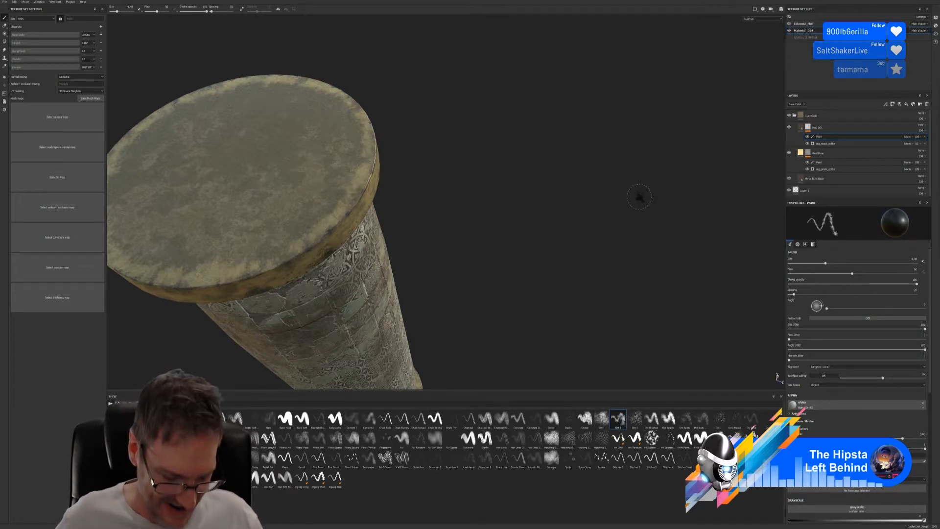
Examine the upper column from close up, and check the whole column from several sides at a distance.
{"action": "left_click_drag", "start_coordinate": [473, 214], "coordinate": [420, 164], "text": "alt"}
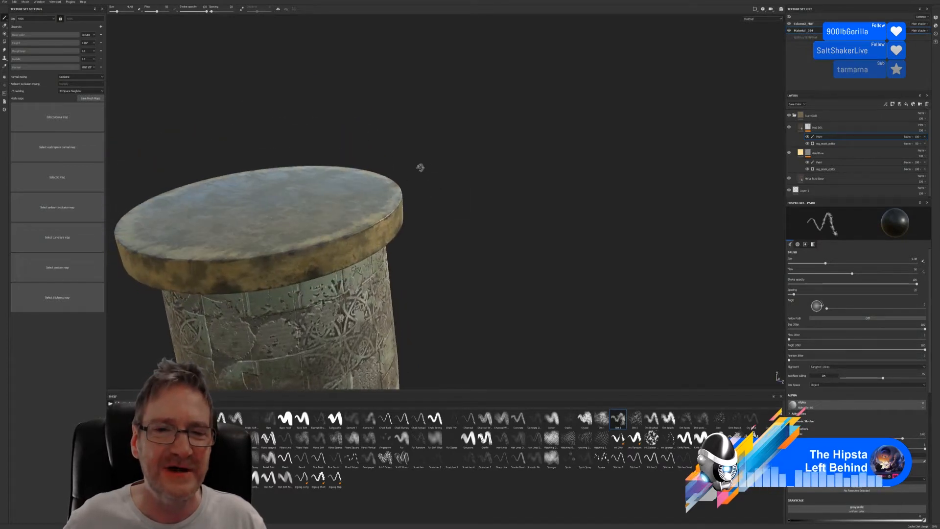
{"action": "left_click_drag", "start_coordinate": [458, 206], "coordinate": [607, 105], "text": "alt"}
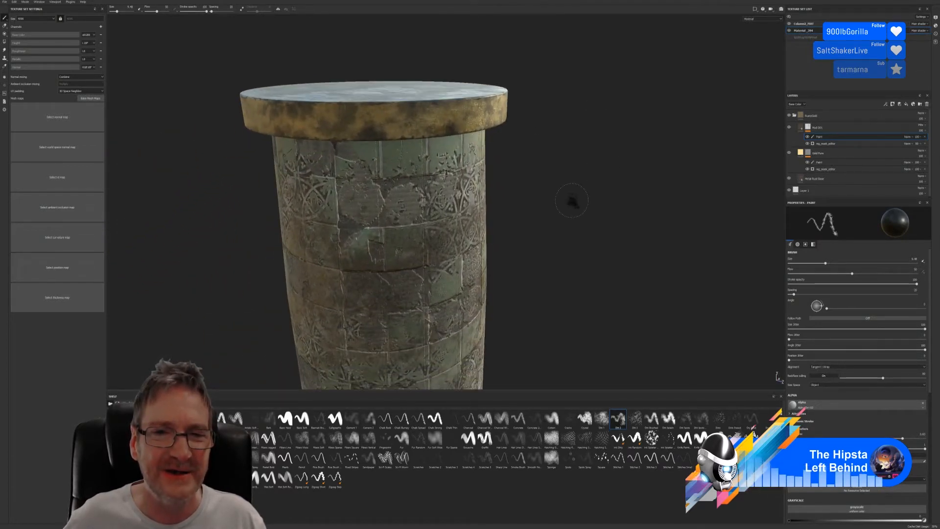
{"action": "left_click_drag", "start_coordinate": [571, 199], "coordinate": [563, 180], "text": "alt"}
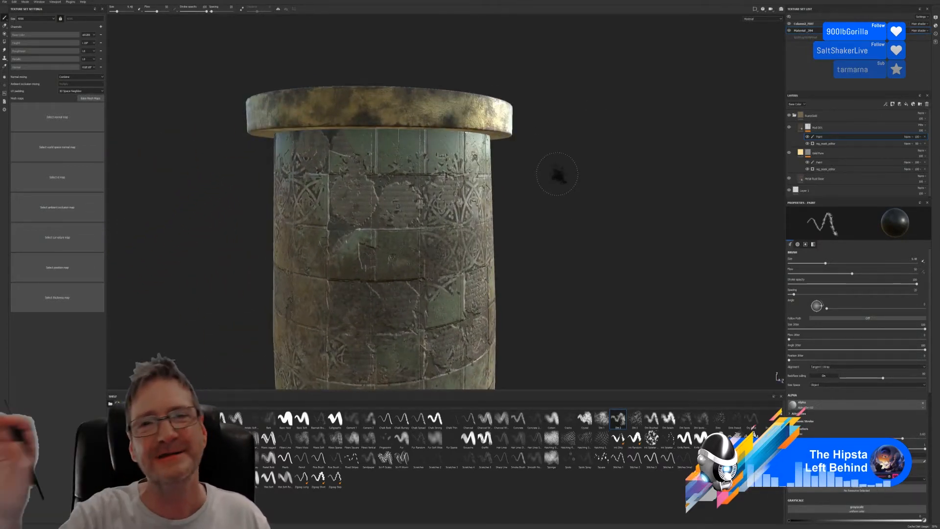
{"action": "scroll", "coordinate": [556, 174], "scroll_direction": "down", "scroll_amount": 6}
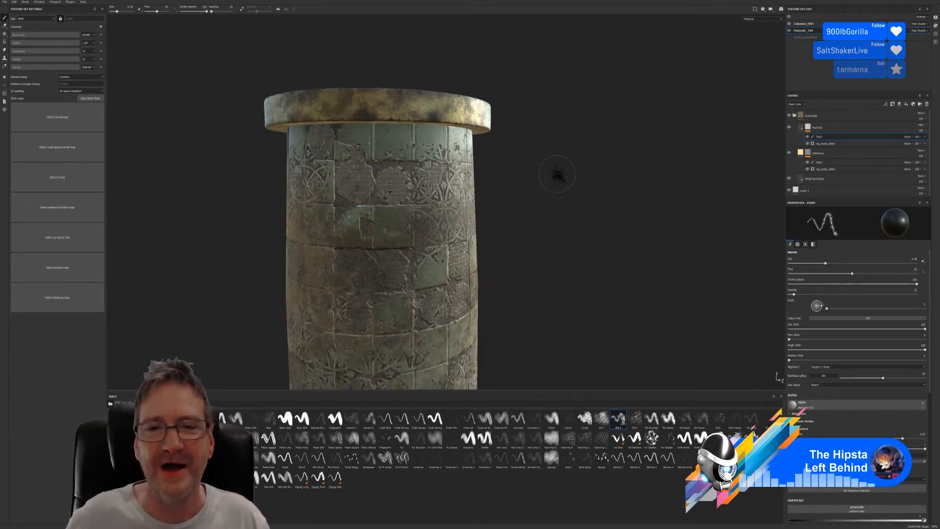
{"action": "left_click_drag", "start_coordinate": [251, 238], "coordinate": [525, 155], "text": "alt"}
{"action": "mouse_move", "coordinate": [526, 155]}
{"action": "right_mouse_down", "text": "alt"}
{"action": "mouse_move", "coordinate": [561, 157]}
{"action": "mouse_move", "coordinate": [533, 216]}
{"action": "mouse_move", "coordinate": [517, 157]}
{"action": "mouse_move", "coordinate": [526, 226]}
{"action": "right_mouse_up", "text": "alt"}
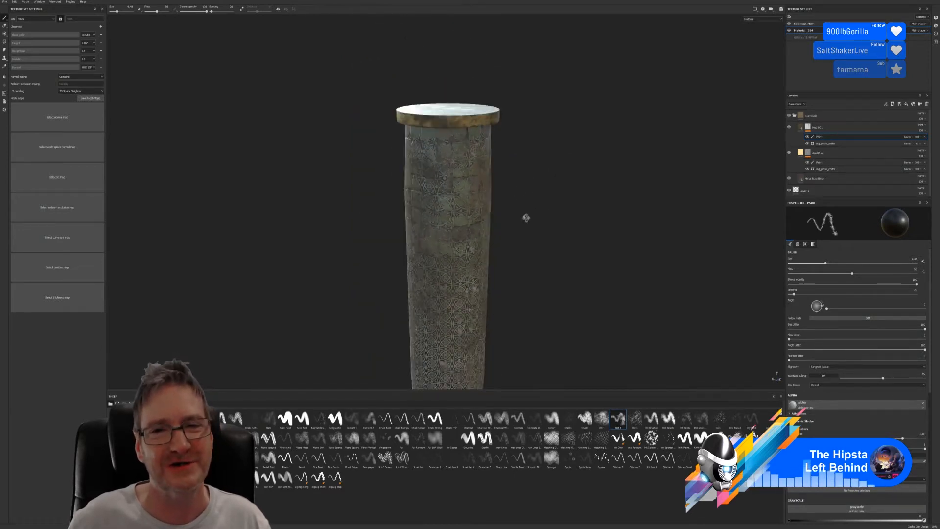
{"action": "left_click_drag", "start_coordinate": [512, 197], "coordinate": [554, 209], "text": "alt"}
{"action": "left_click_drag", "start_coordinate": [541, 276], "coordinate": [550, 240], "text": "alt"}
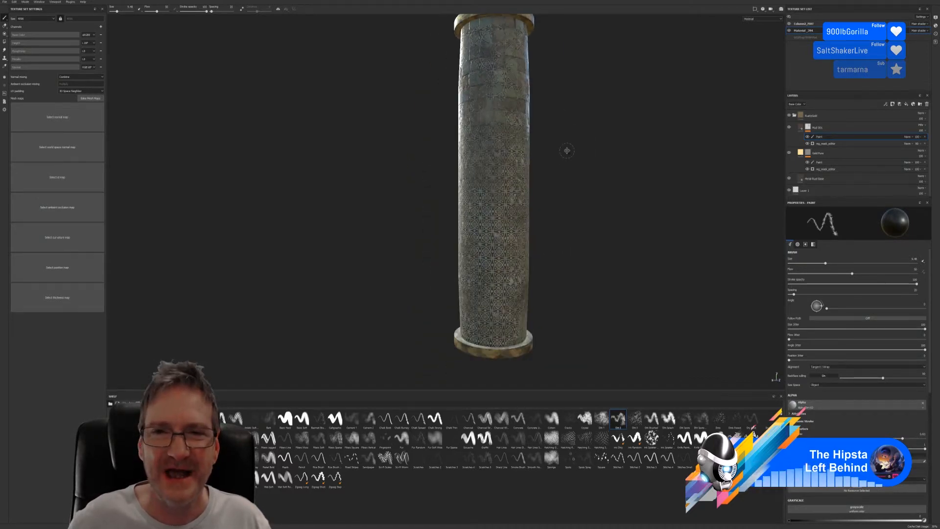
{"action": "left_click_drag", "start_coordinate": [564, 149], "coordinate": [542, 181], "text": "alt"}
{"action": "mouse_move", "coordinate": [548, 213]}
{"action": "left_mouse_down", "text": "alt"}
{"action": "mouse_move", "coordinate": [551, 237]}
{"action": "mouse_move", "coordinate": [549, 220]}
{"action": "left_mouse_up", "text": "alt"}
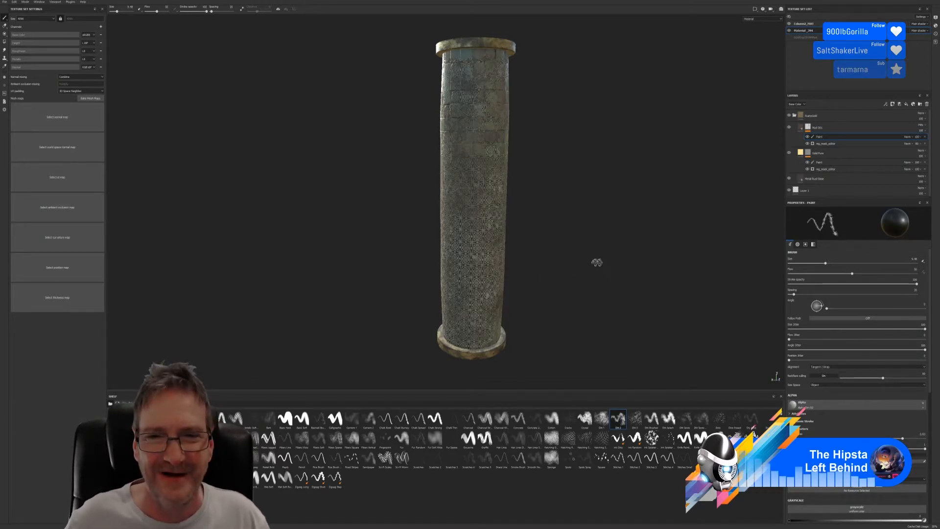
{"action": "mouse_move", "coordinate": [597, 263]}
{"action": "left_mouse_down", "text": "alt"}
{"action": "mouse_move", "coordinate": [323, 254]}
{"action": "mouse_move", "coordinate": [428, 264]}
{"action": "mouse_move", "coordinate": [541, 259]}
{"action": "mouse_move", "coordinate": [406, 250]}
{"action": "left_mouse_up", "text": "alt"}
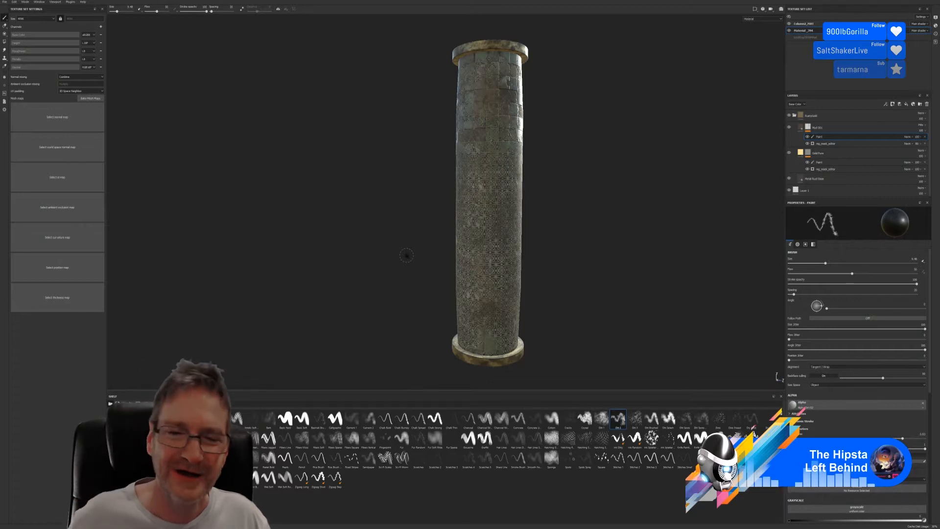
{"action": "left_click_drag", "start_coordinate": [553, 245], "coordinate": [596, 253], "text": "alt"}
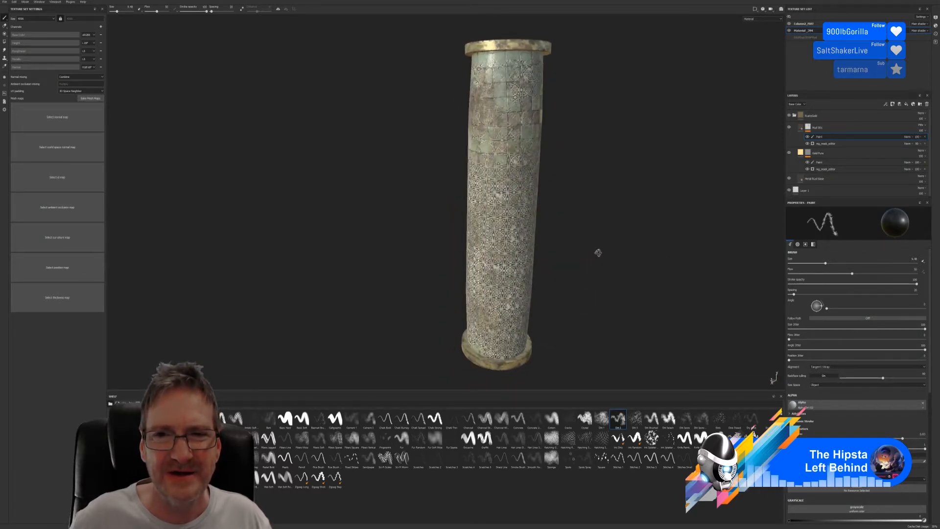
Inspect the lower shaft and gold base from all sides, checking how the dirt sits around them.
{"action": "middle_click_drag", "start_coordinate": [562, 281], "coordinate": [604, 184], "text": "alt"}
{"action": "scroll", "coordinate": [521, 254], "scroll_direction": "up", "scroll_amount": 3}
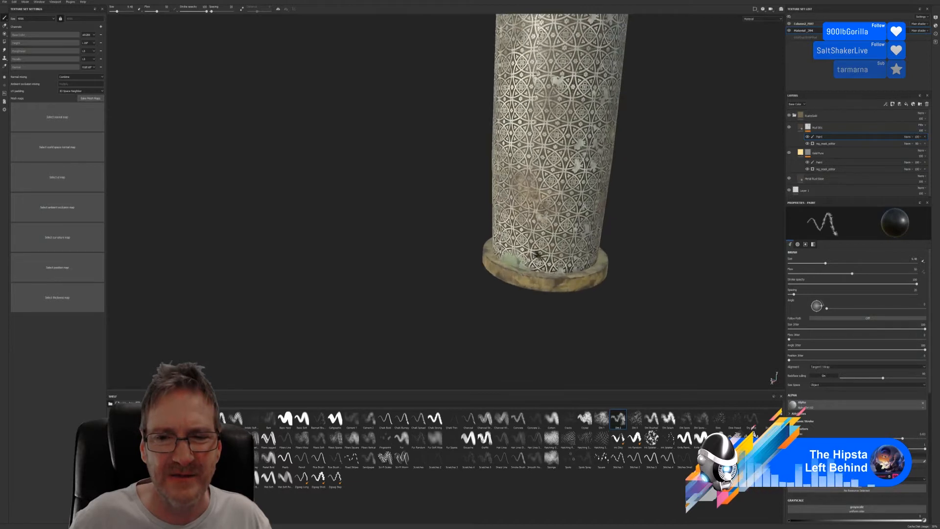
{"action": "mouse_move", "coordinate": [492, 315]}
{"action": "left_mouse_down", "text": "alt"}
{"action": "mouse_move", "coordinate": [650, 306]}
{"action": "mouse_move", "coordinate": [570, 269]}
{"action": "mouse_move", "coordinate": [495, 307]}
{"action": "mouse_move", "coordinate": [590, 323]}
{"action": "mouse_move", "coordinate": [723, 310]}
{"action": "mouse_move", "coordinate": [514, 332]}
{"action": "mouse_move", "coordinate": [624, 329]}
{"action": "mouse_move", "coordinate": [617, 335]}
{"action": "mouse_move", "coordinate": [606, 309]}
{"action": "mouse_move", "coordinate": [602, 251]}
{"action": "mouse_move", "coordinate": [516, 258]}
{"action": "mouse_move", "coordinate": [560, 269]}
{"action": "mouse_move", "coordinate": [635, 264]}
{"action": "left_mouse_up", "text": "alt"}
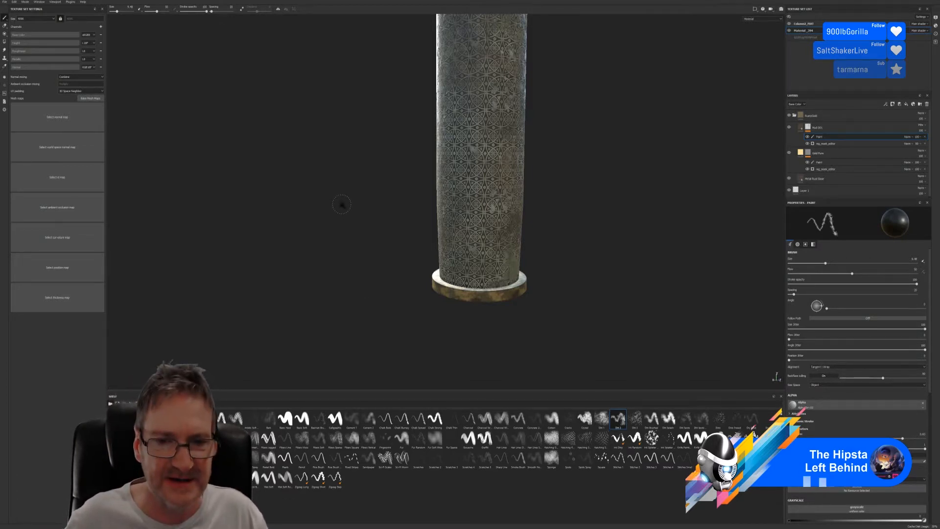
{"action": "left_click_drag", "start_coordinate": [342, 206], "coordinate": [650, 202], "text": "alt"}
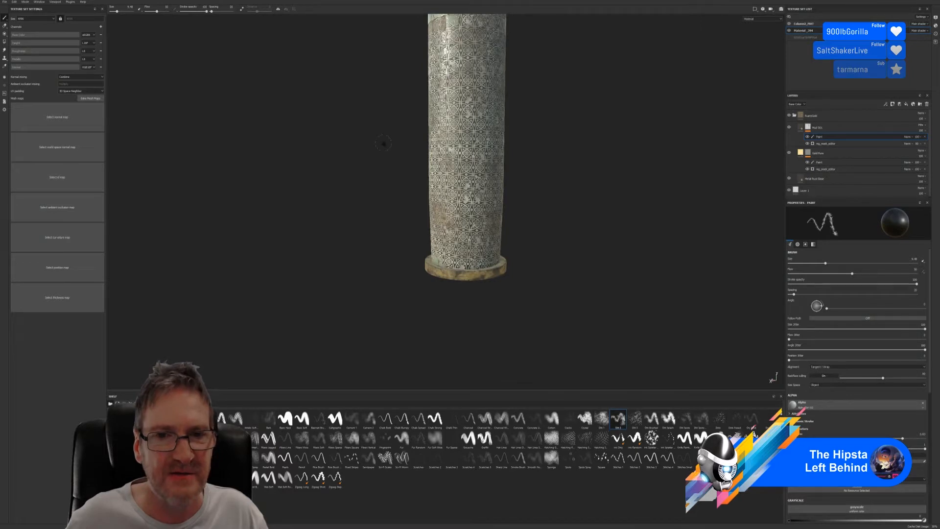
{"action": "middle_click_drag", "start_coordinate": [383, 143], "coordinate": [401, 231], "text": "alt"}
{"action": "left_click_drag", "start_coordinate": [400, 204], "coordinate": [277, 200], "text": "alt"}
{"action": "middle_click_drag", "start_coordinate": [498, 268], "coordinate": [478, 237], "text": "alt"}
{"action": "left_click_drag", "start_coordinate": [581, 256], "coordinate": [190, 313], "text": "alt"}
{"action": "middle_click_drag", "start_coordinate": [510, 308], "coordinate": [554, 250], "text": "alt"}
{"action": "left_click_drag", "start_coordinate": [489, 318], "coordinate": [488, 283], "text": "alt"}
{"action": "scroll", "coordinate": [488, 282], "scroll_direction": "up", "scroll_amount": 5}
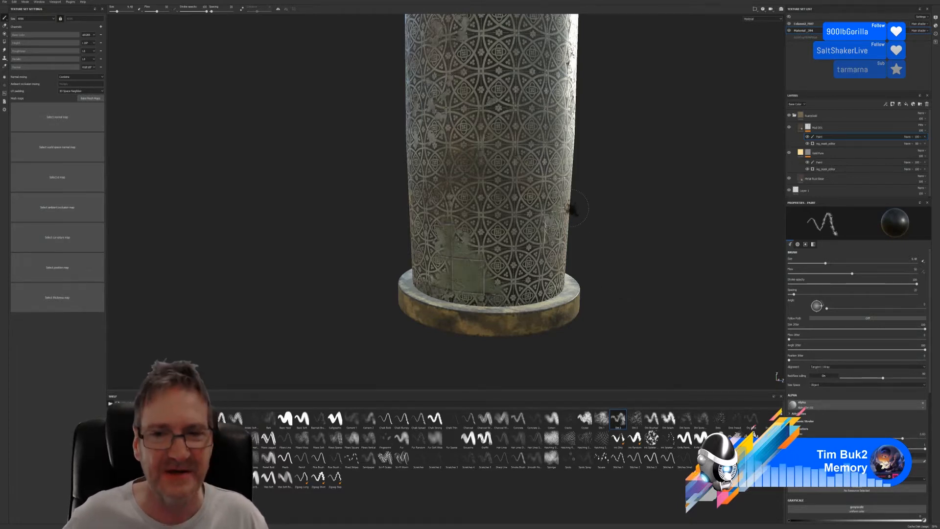
Check the column from close up and at full height, and save the project.
{"action": "scroll", "coordinate": [572, 195], "scroll_direction": "down", "scroll_amount": 2}
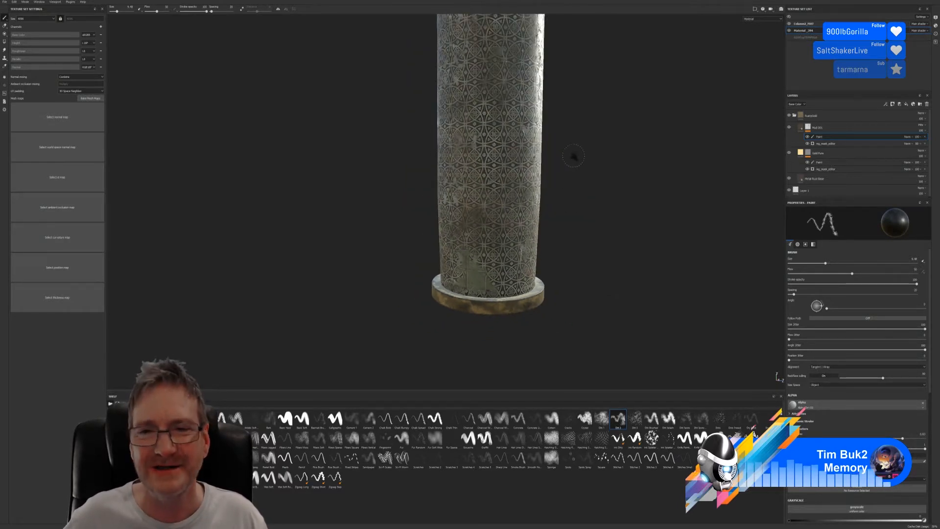
{"action": "scroll", "coordinate": [541, 232], "scroll_direction": "up", "scroll_amount": 2}
{"action": "scroll", "coordinate": [541, 233], "scroll_direction": "down", "scroll_amount": 3}
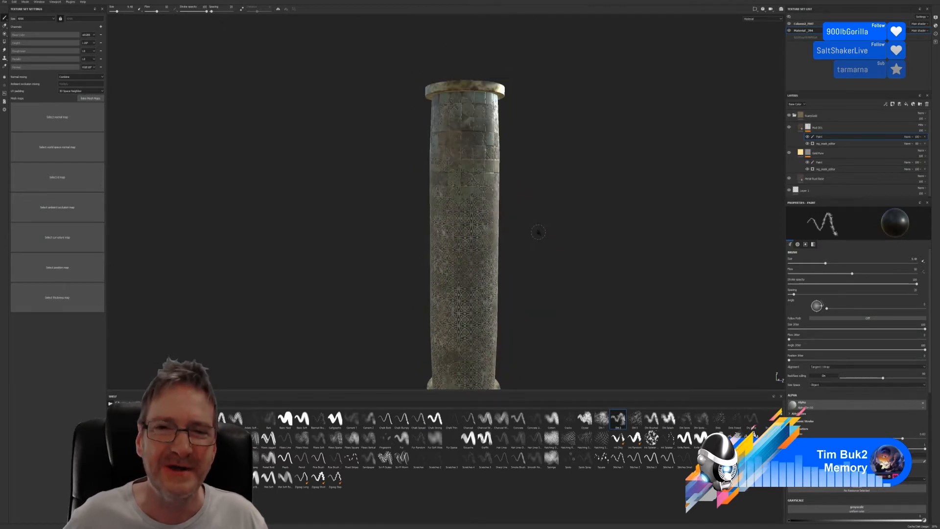
{"action": "middle_click_drag", "start_coordinate": [538, 231], "coordinate": [532, 196], "text": "alt"}
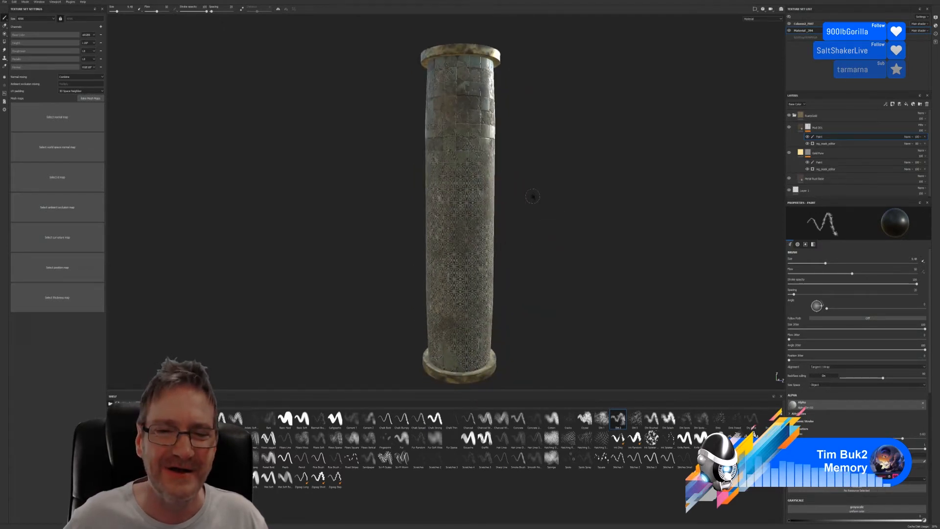
{"action": "left_click", "coordinate": [5, 2]}
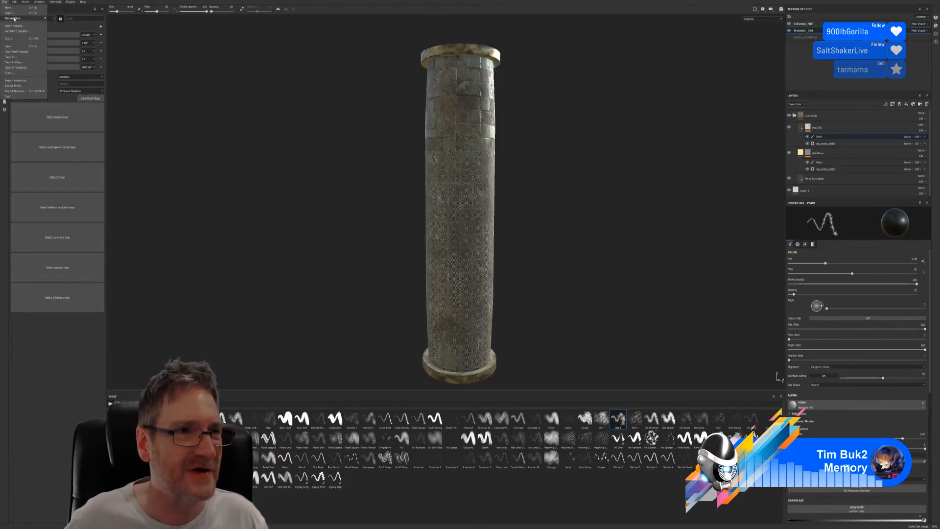
{"action": "left_click", "coordinate": [13, 46]}
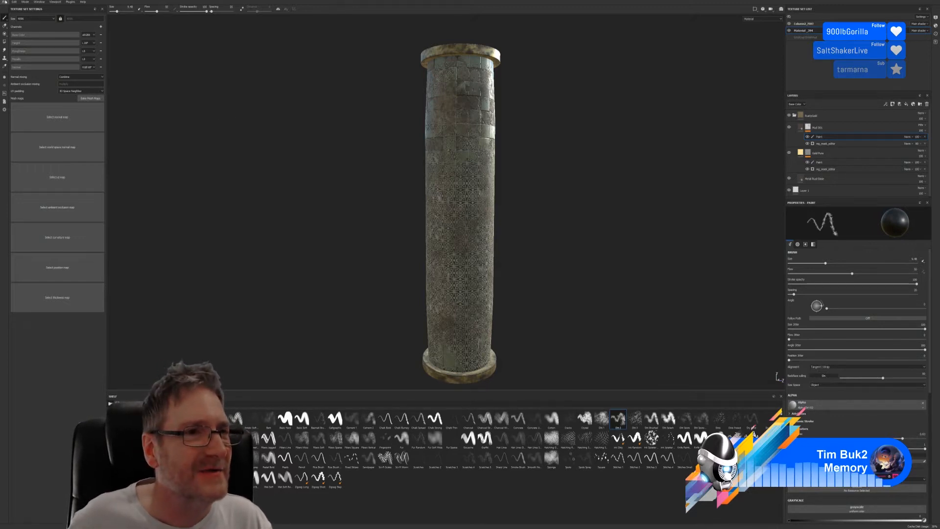
{"action": "left_click", "coordinate": [5, 2]}
{"action": "left_click", "coordinate": [24, 91]}
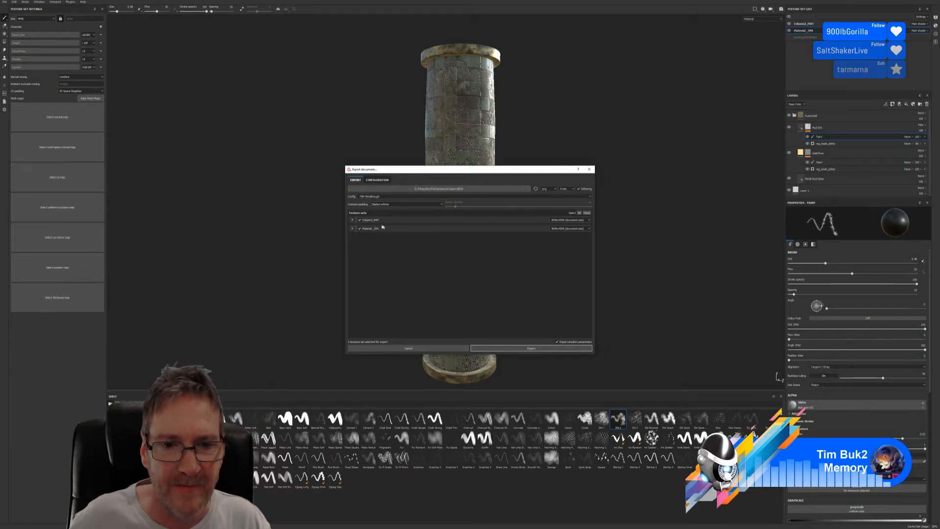
{"action": "left_click", "coordinate": [589, 169]}
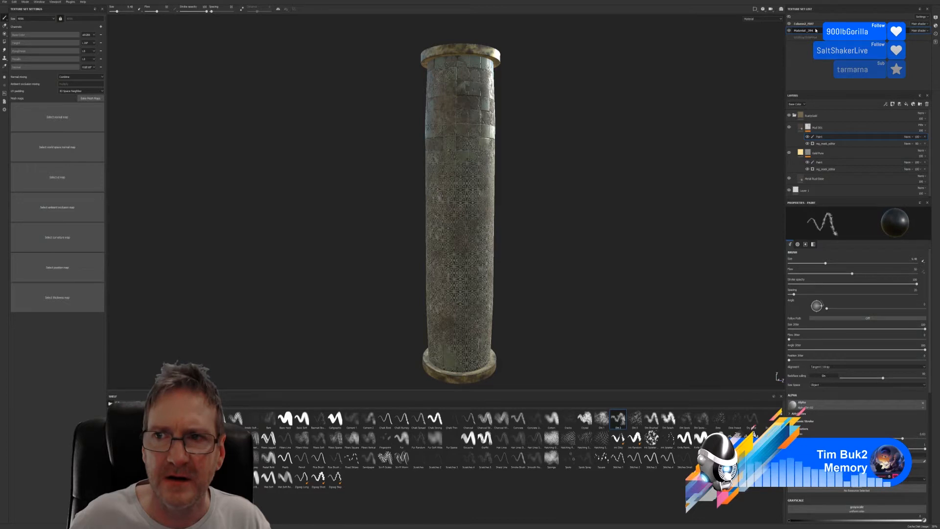
Rename the column's texture set to ColumnNEW_MAT and the gold rims' set to ColumnGoldNEW_MAT, and save the project.
{"action": "left_click", "coordinate": [812, 25]}
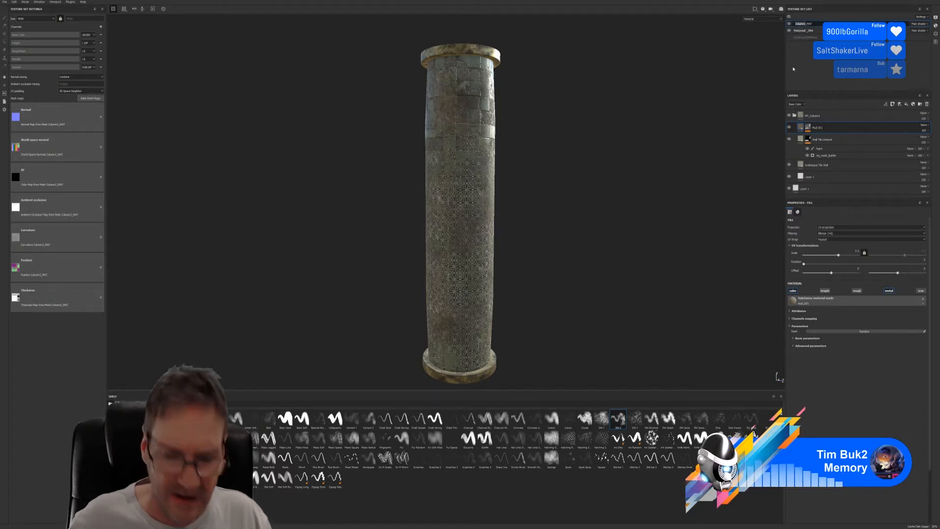
{"action": "type", "text": "columnNEW"}
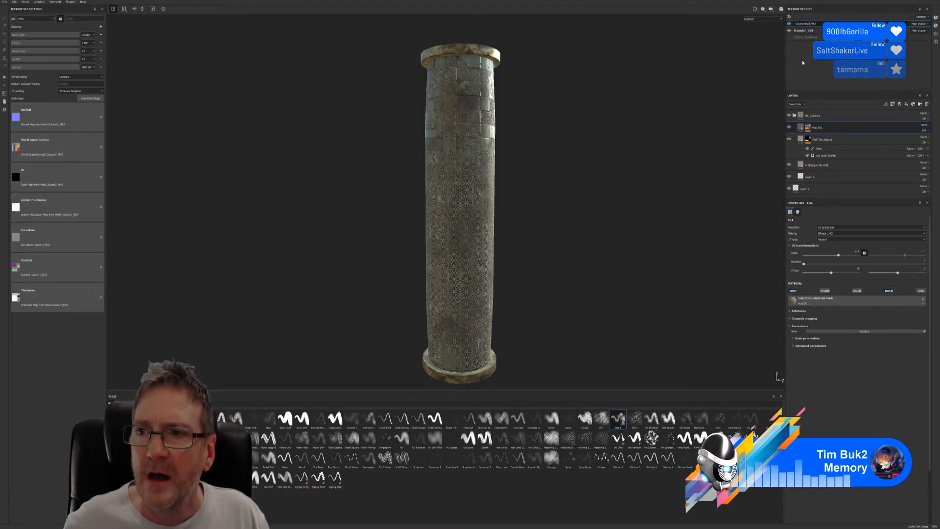
{"action": "left_click", "coordinate": [788, 30]}
{"action": "left_click", "coordinate": [789, 30]}
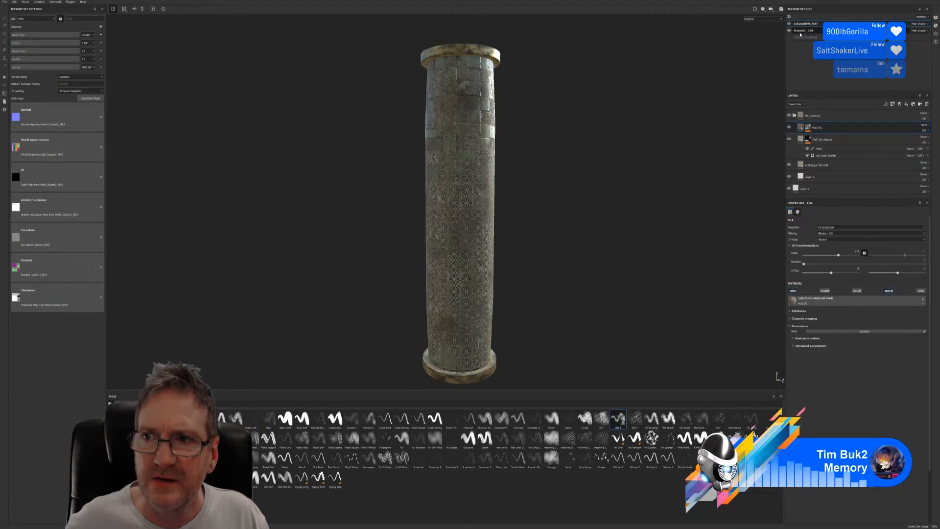
{"action": "left_click", "coordinate": [801, 31]}
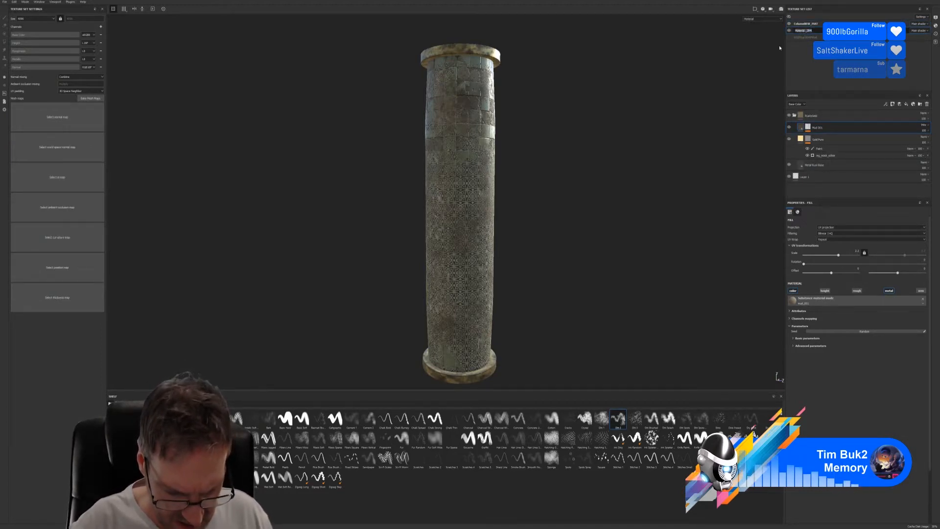
{"action": "type", "text": "ColumnGoldNEW_MAT"}
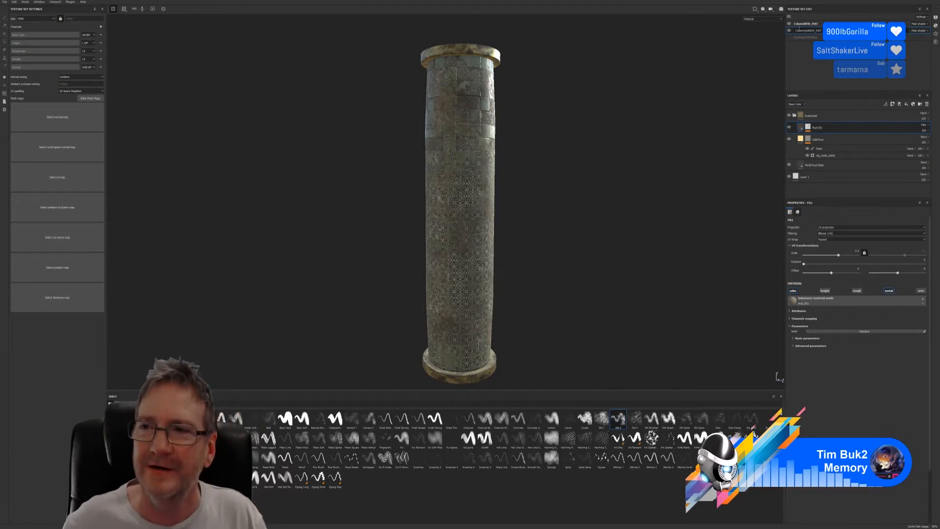
{"action": "left_click", "coordinate": [288, 114]}
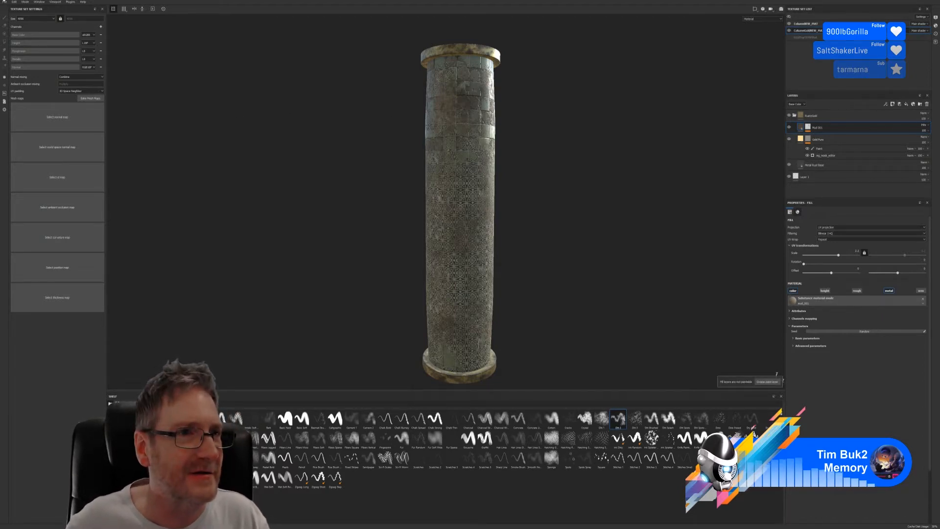
{"action": "left_click", "coordinate": [4, 2]}
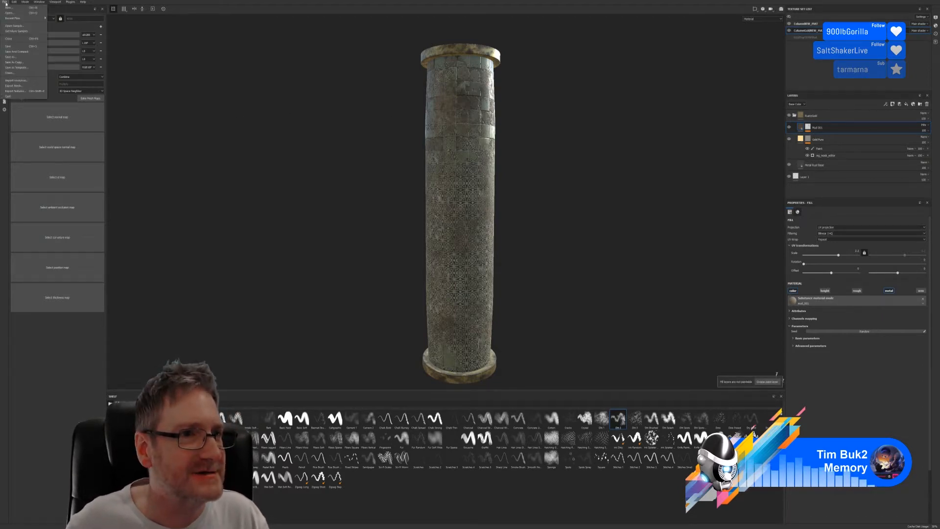
{"action": "left_click", "coordinate": [12, 46]}
Export the textures of both sets as PNG, with ColumnGoldNEW_MAT at 2048x2048 and ColumnNEW_MAT at the document size.
{"action": "left_click", "coordinate": [6, 4]}
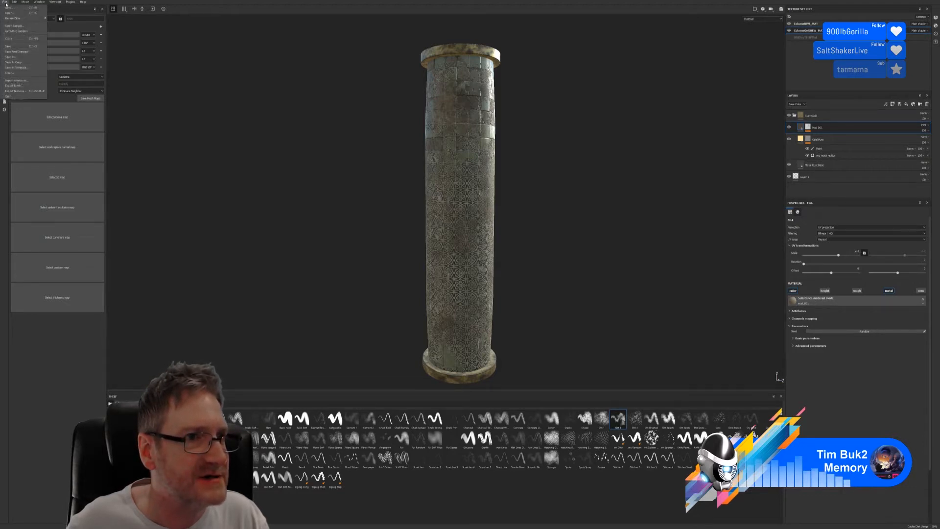
{"action": "left_click", "coordinate": [23, 92]}
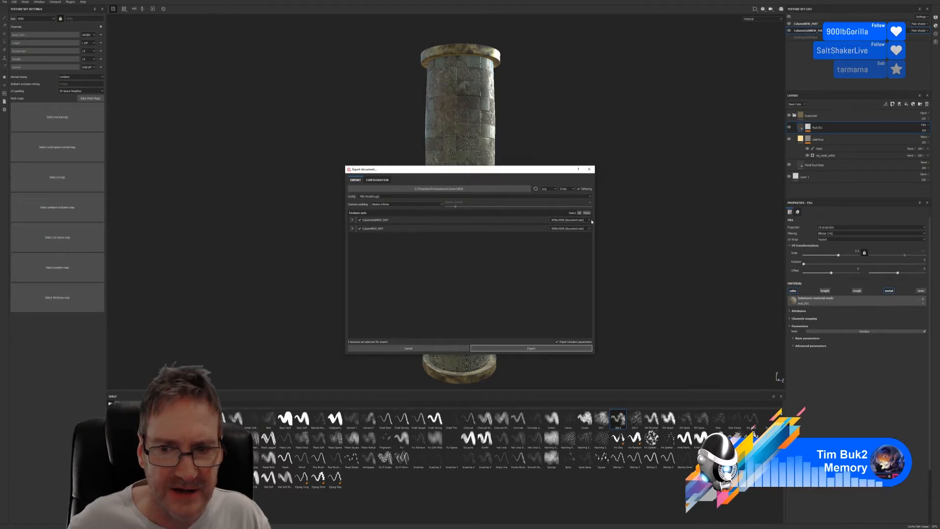
{"action": "left_click", "coordinate": [571, 220]}
{"action": "left_click", "coordinate": [569, 231]}
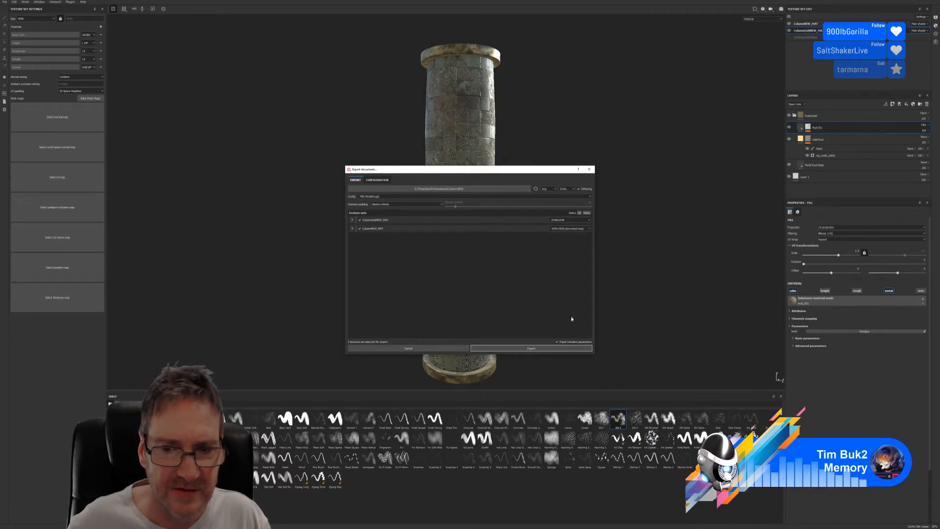
{"action": "left_click", "coordinate": [529, 349]}
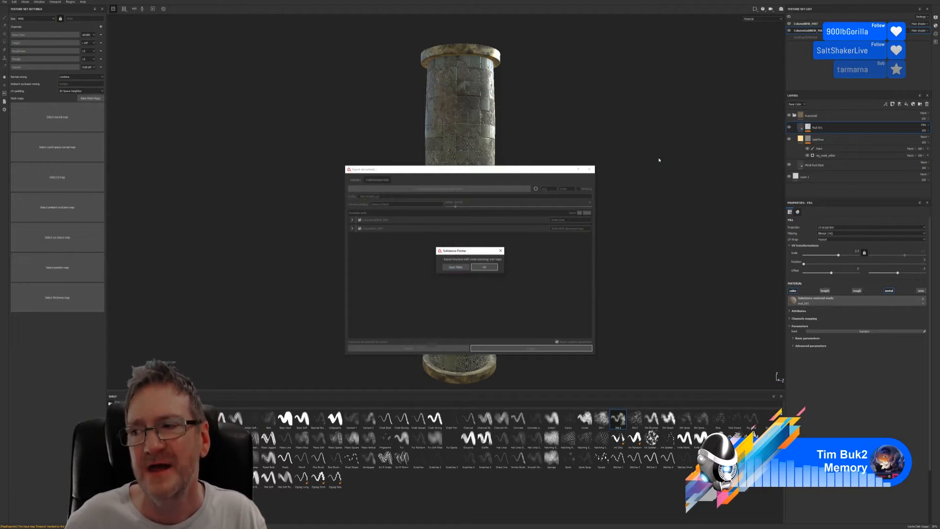
{"action": "left_click", "coordinate": [484, 267]}
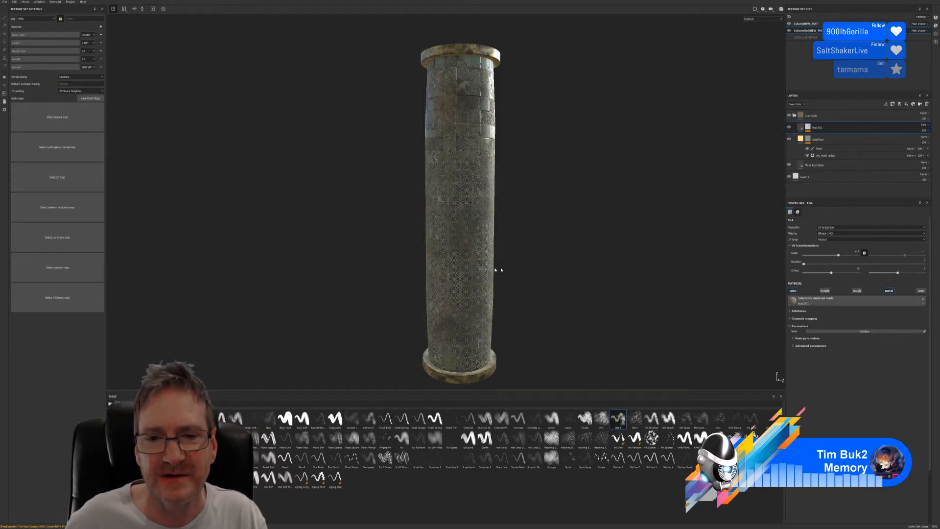
Switch to the pavilion scene in 3ds Max and bring up the Column1 material's nodes in the Slate Material Editor.
{"action": "key", "text": "super+d"}
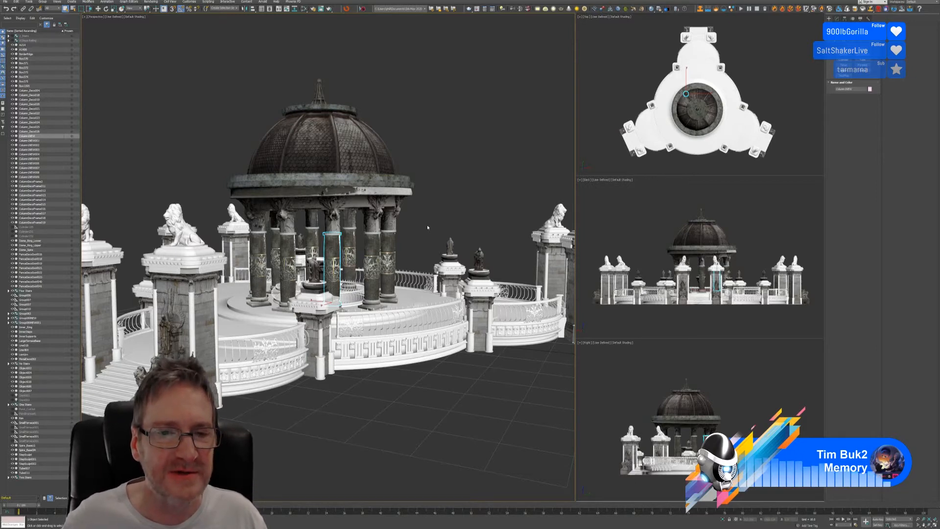
{"action": "scroll", "coordinate": [428, 227], "scroll_direction": "up", "scroll_amount": 3}
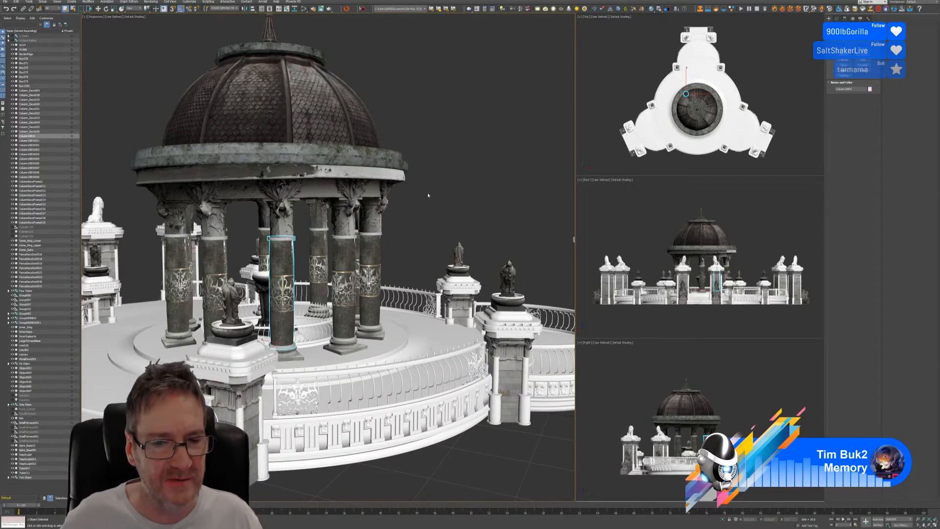
{"action": "middle_click_drag", "start_coordinate": [427, 192], "coordinate": [442, 190]}
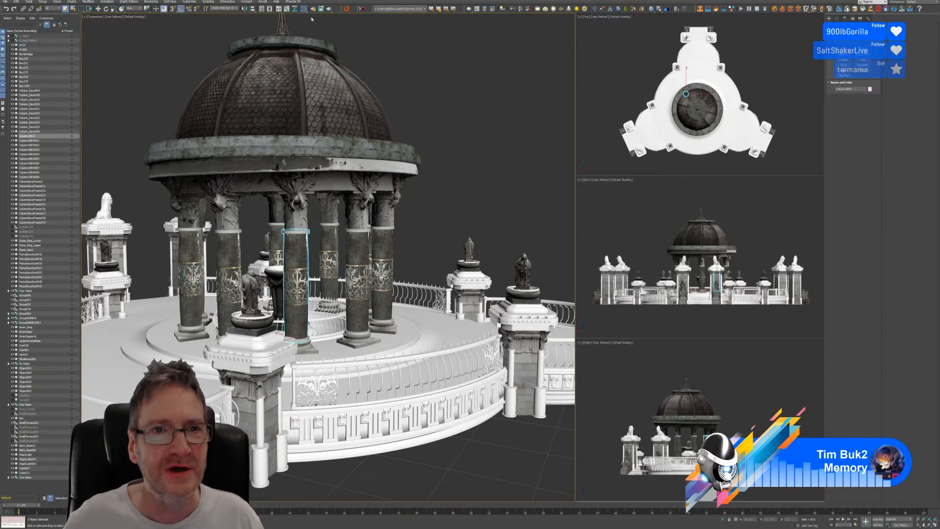
{"action": "key", "text": "m"}
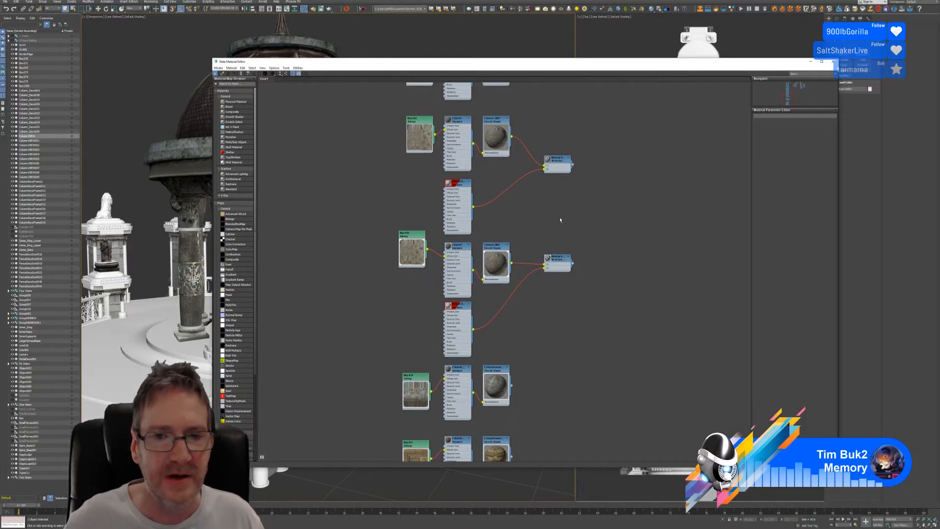
{"action": "middle_click_drag", "start_coordinate": [564, 216], "coordinate": [594, 288]}
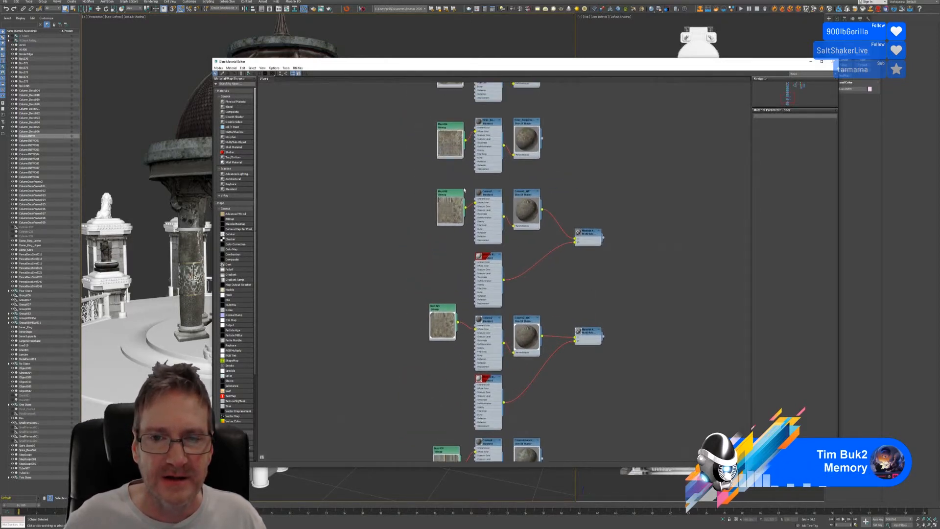
{"action": "scroll", "coordinate": [467, 190], "scroll_direction": "up", "scroll_amount": 2}
{"action": "scroll", "coordinate": [468, 193], "scroll_direction": "up", "scroll_amount": 2}
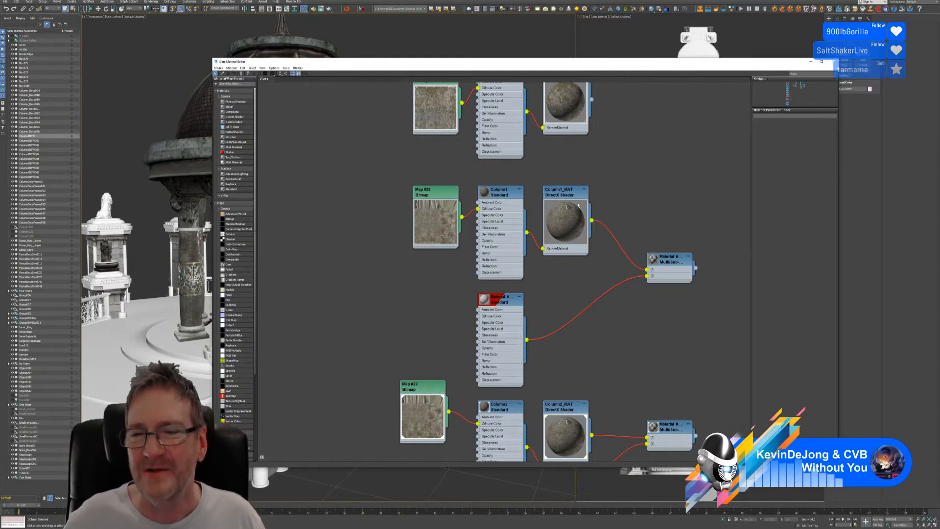
Replace the Column1 material's diffuse bitmap with the ColumnGoldNEW_MAT base color image from the Column1NEW folder.
{"action": "double_click", "coordinate": [424, 194]}
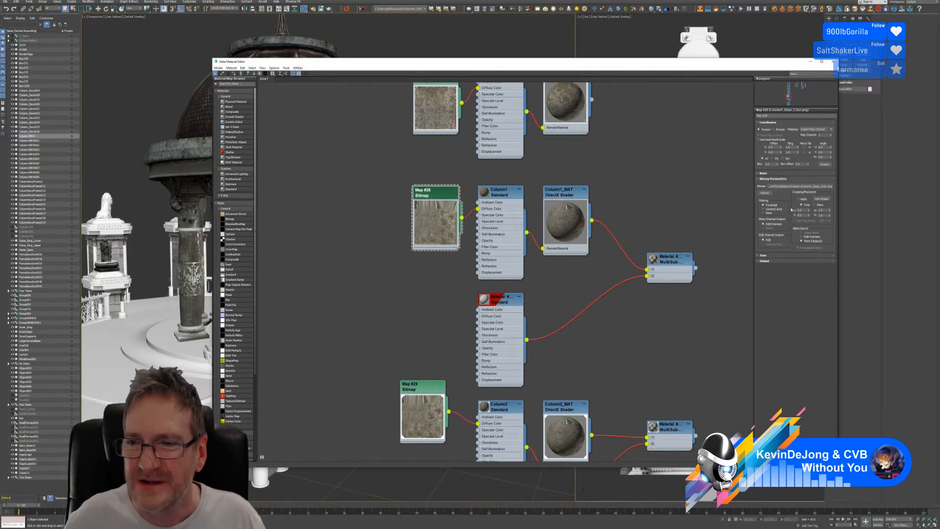
{"action": "left_click", "coordinate": [795, 186]}
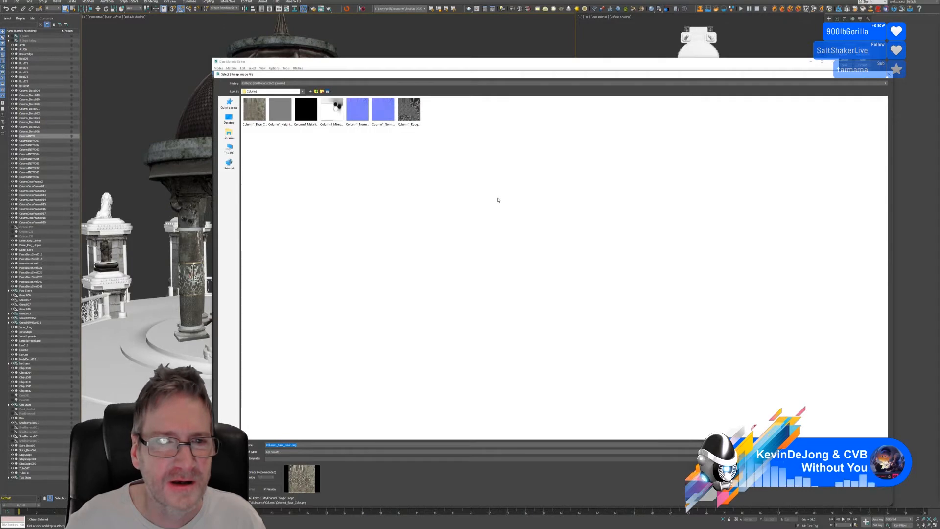
{"action": "left_click", "coordinate": [318, 92]}
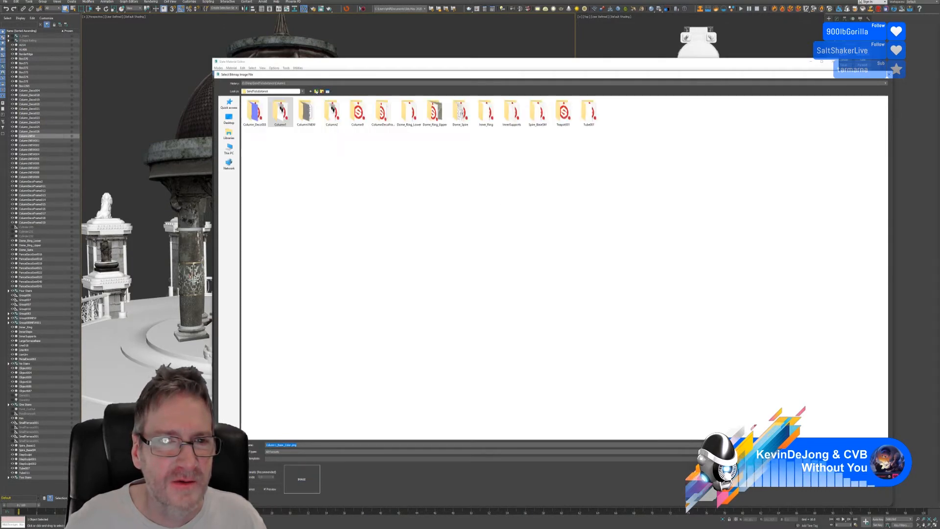
{"action": "double_click", "coordinate": [305, 111]}
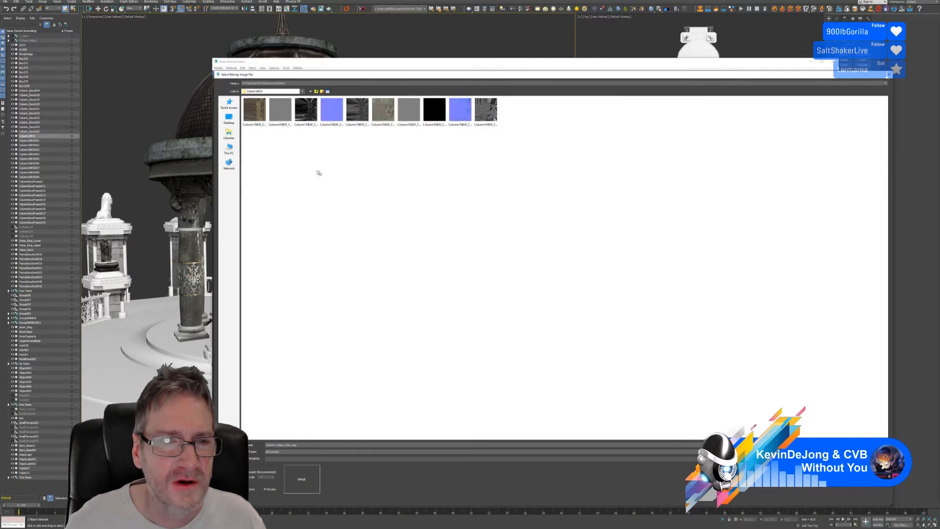
{"action": "left_click", "coordinate": [249, 117]}
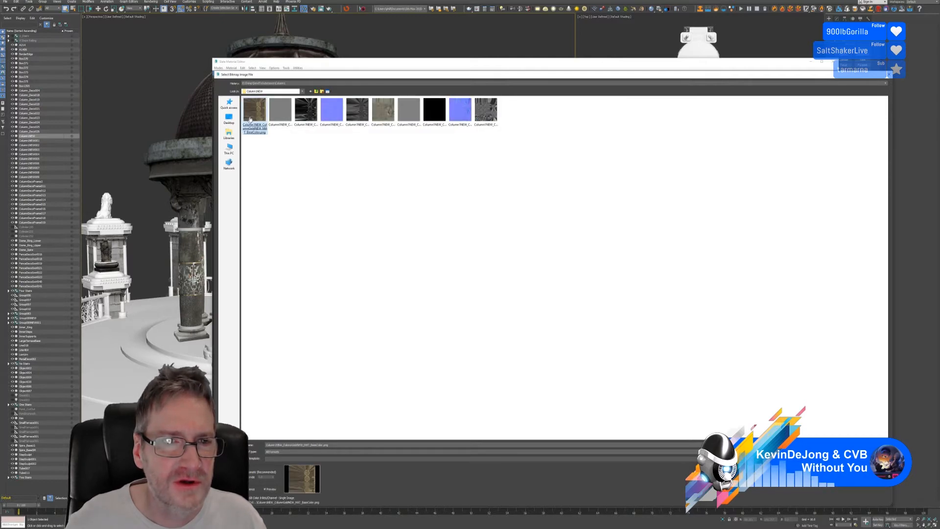
{"action": "key", "text": "Escape"}
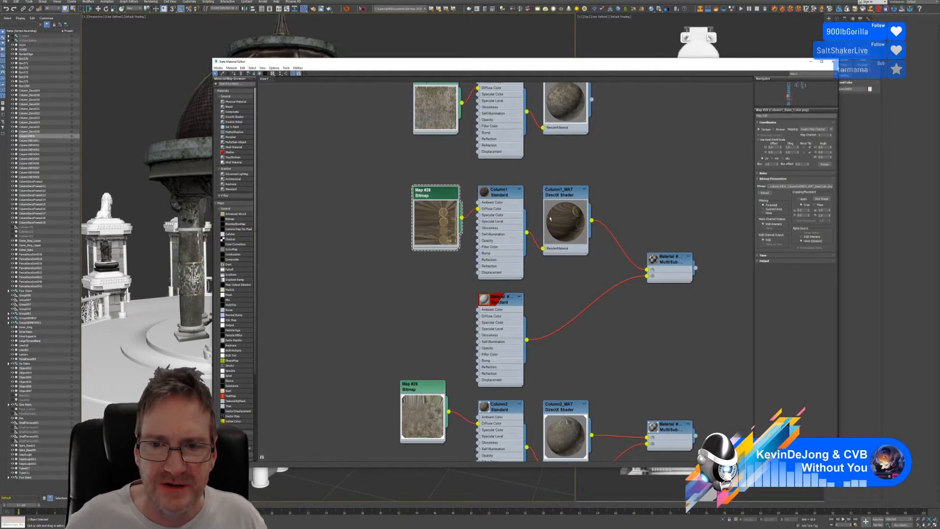
Replace the Column1_MAT DirectX shader's normal map with the ColumnGoldNEW_MAT normal image from the Column1NEW folder.
{"action": "double_click", "coordinate": [562, 196]}
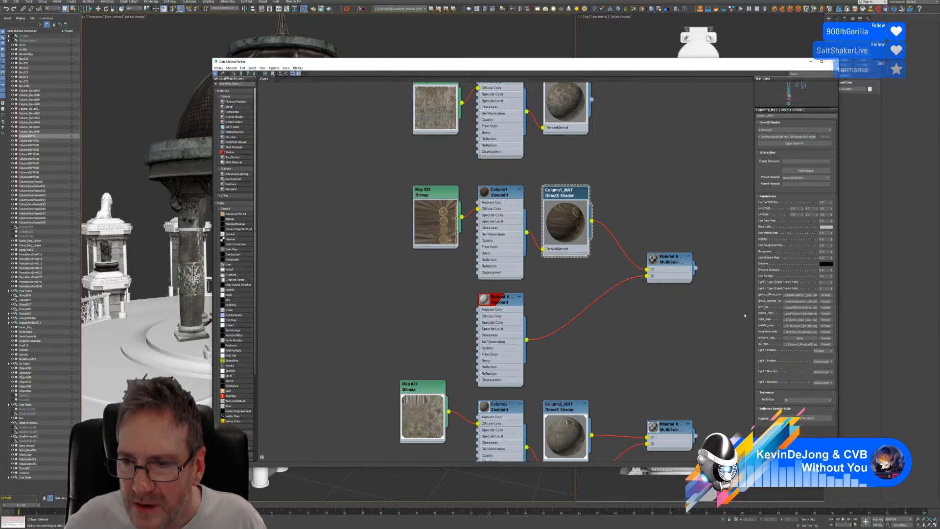
{"action": "left_click", "coordinate": [792, 315]}
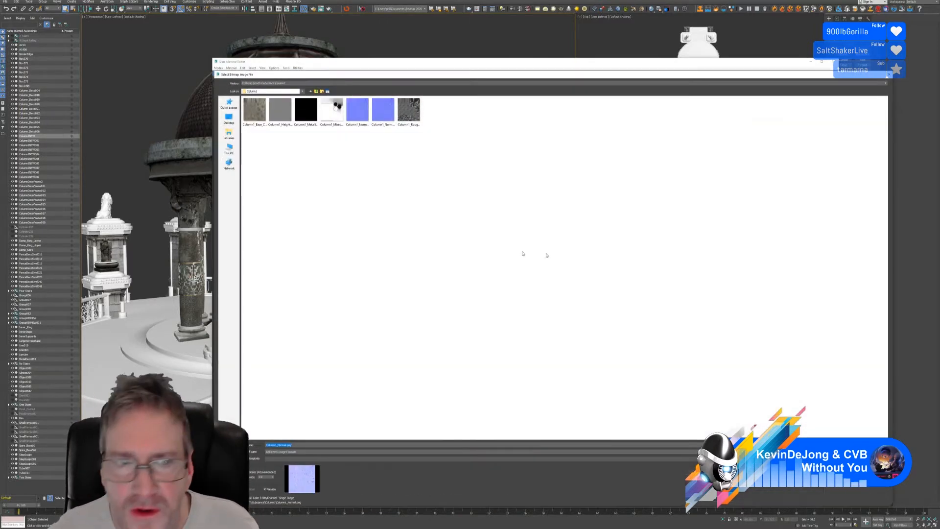
{"action": "left_click", "coordinate": [309, 91]}
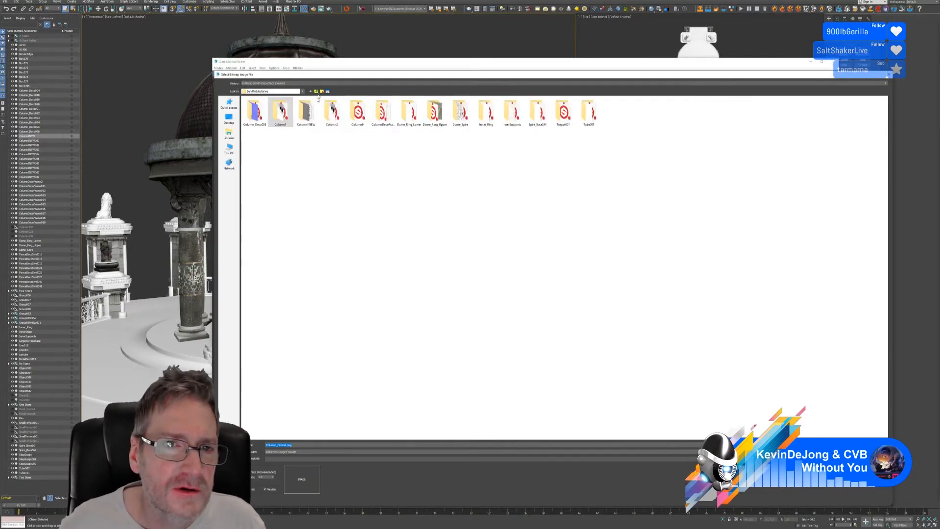
{"action": "left_click", "coordinate": [306, 112]}
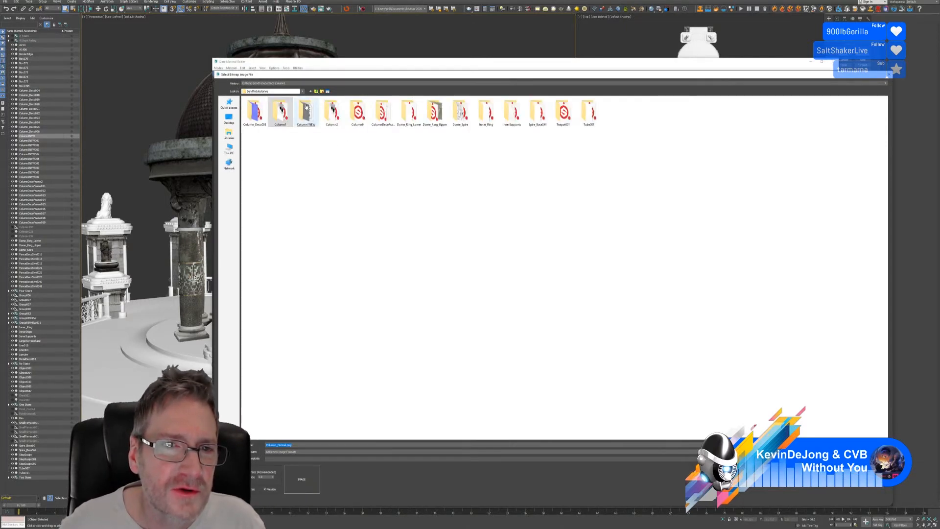
{"action": "key", "text": "Return"}
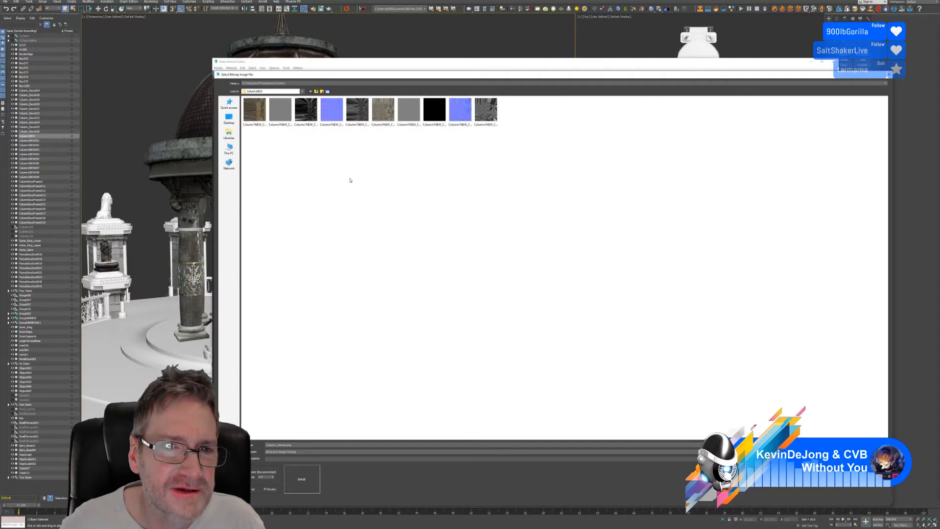
{"action": "left_click", "coordinate": [334, 116]}
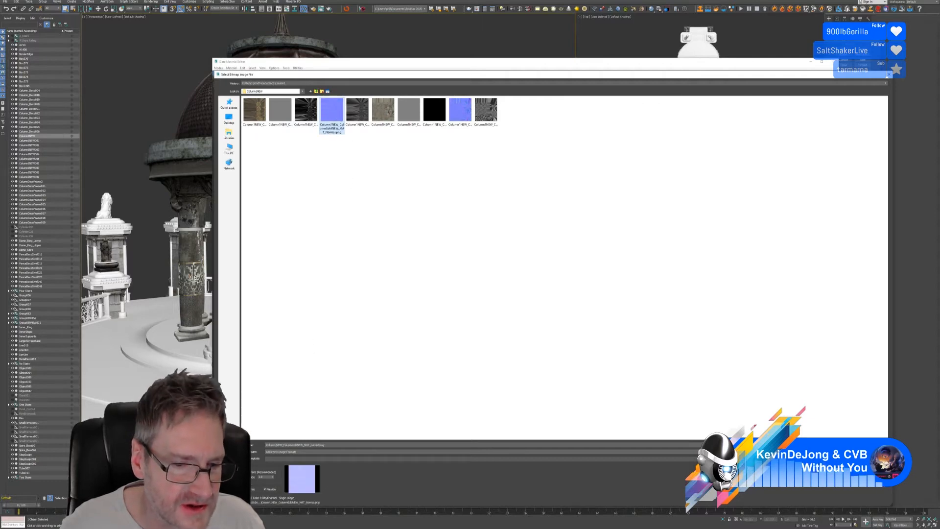
{"action": "left_click", "coordinate": [869, 445]}
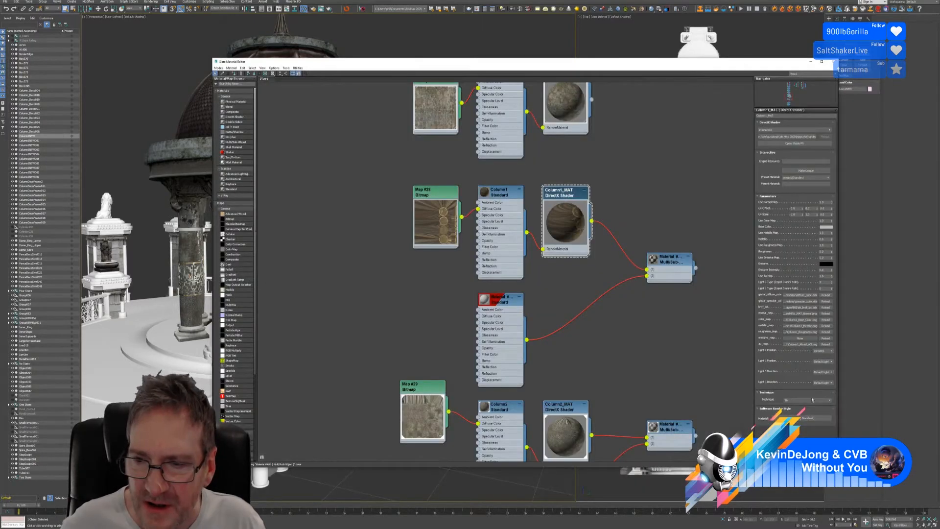
Replace the Column1_MAT shader's color map with the ColumnGoldNEW_MAT base color image from the Column1NEW folder.
{"action": "left_click", "coordinate": [788, 319]}
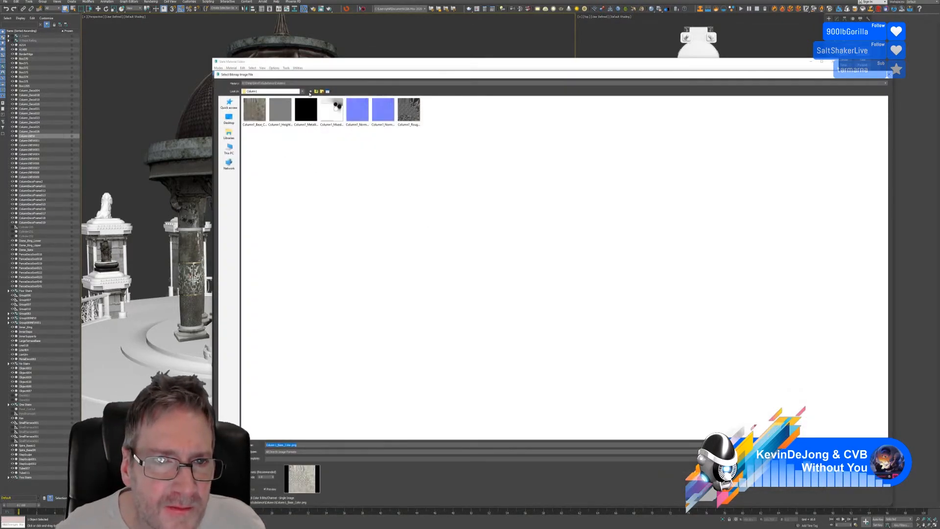
{"action": "left_click", "coordinate": [302, 83]}
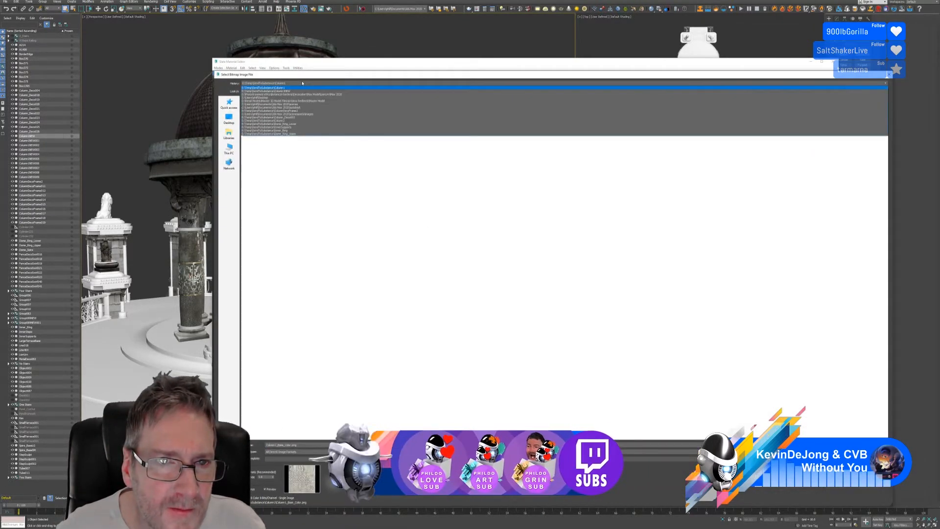
{"action": "left_click", "coordinate": [274, 91]}
{"action": "left_click", "coordinate": [255, 110]}
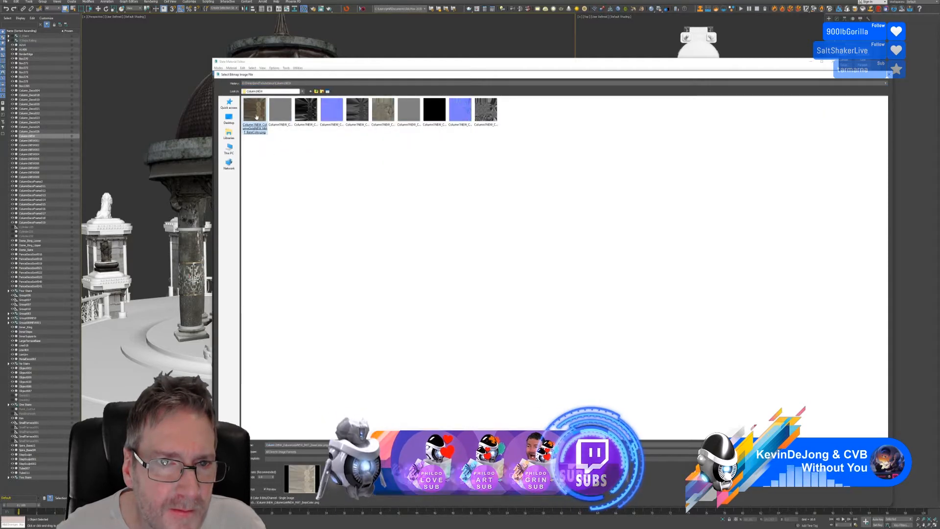
{"action": "left_click", "coordinate": [256, 116]}
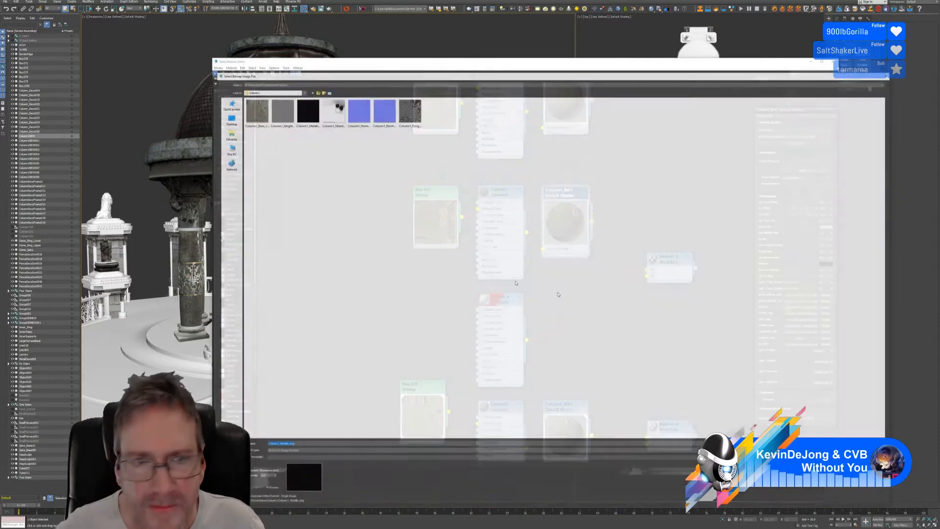
Replace the Column1_MAT shader's metallic map with the ColumnGoldNEW_MAT metallic image from the Column1NEW folder.
{"action": "left_click", "coordinate": [799, 326]}
{"action": "left_click", "coordinate": [291, 83]}
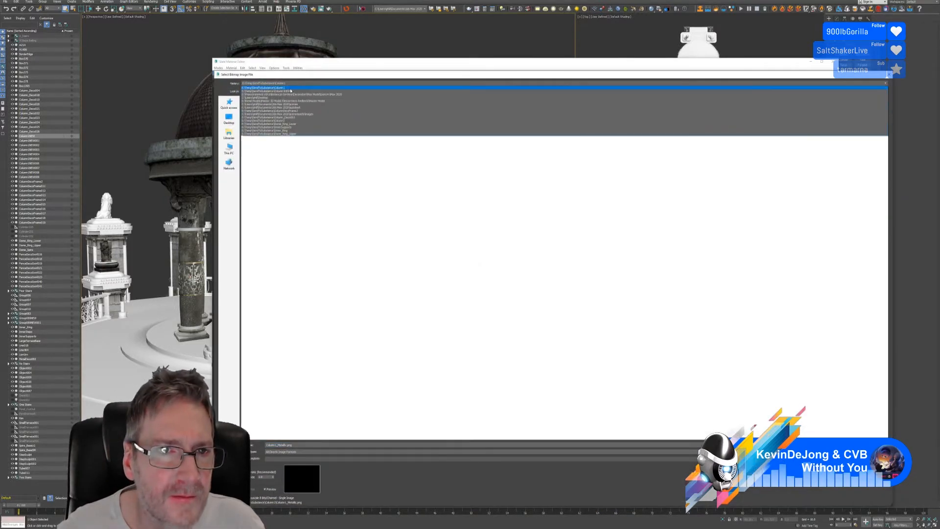
{"action": "left_click", "coordinate": [290, 92]}
{"action": "left_click", "coordinate": [309, 141]}
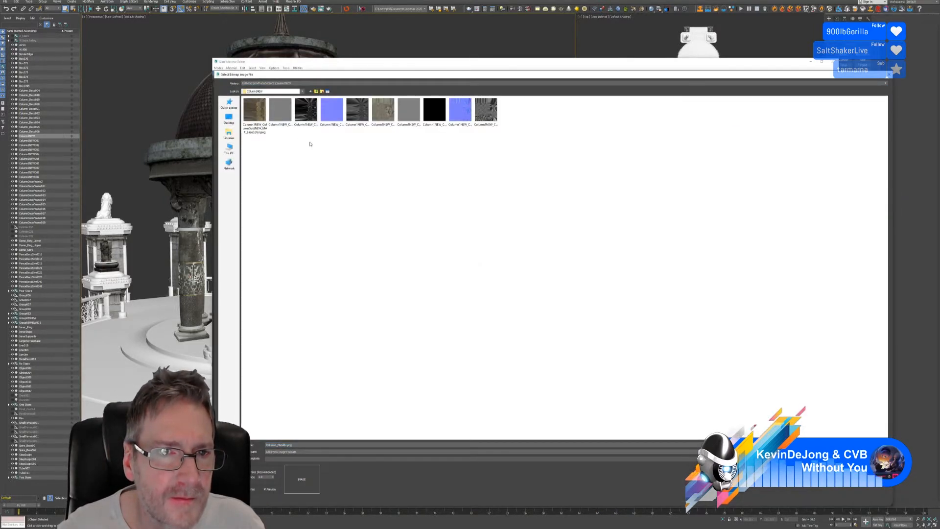
{"action": "double_click", "coordinate": [310, 118]}
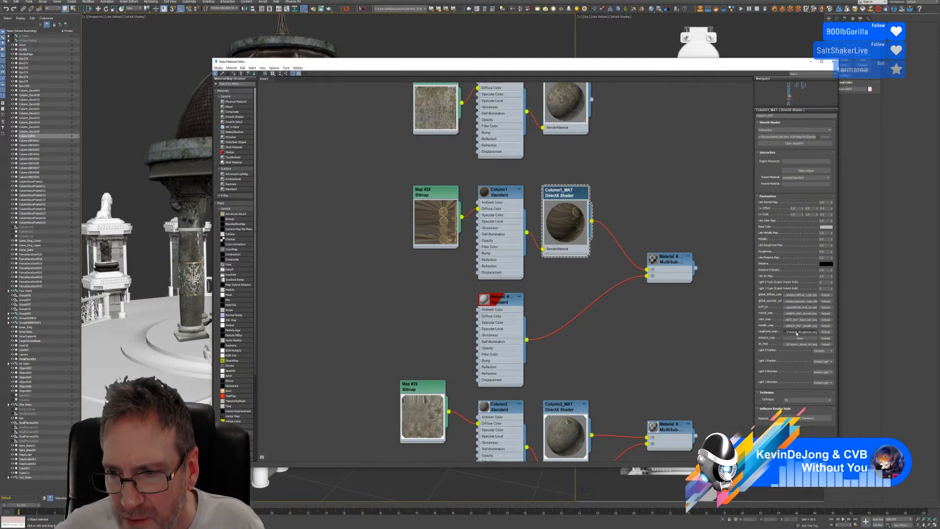
Replace the Column1_MAT shader's roughness map with the ColumnNEW_MAT roughness image from the Column1NEW folder.
{"action": "left_click", "coordinate": [798, 332]}
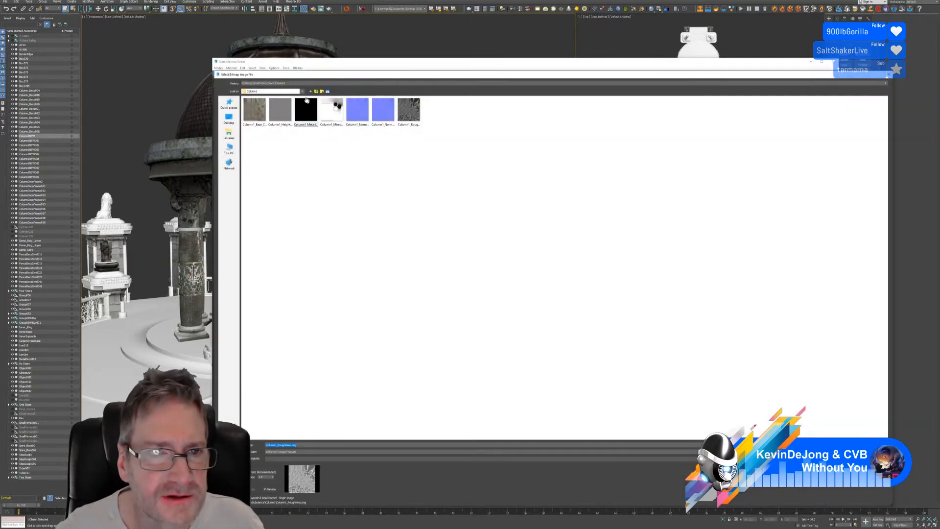
{"action": "left_click", "coordinate": [288, 84]}
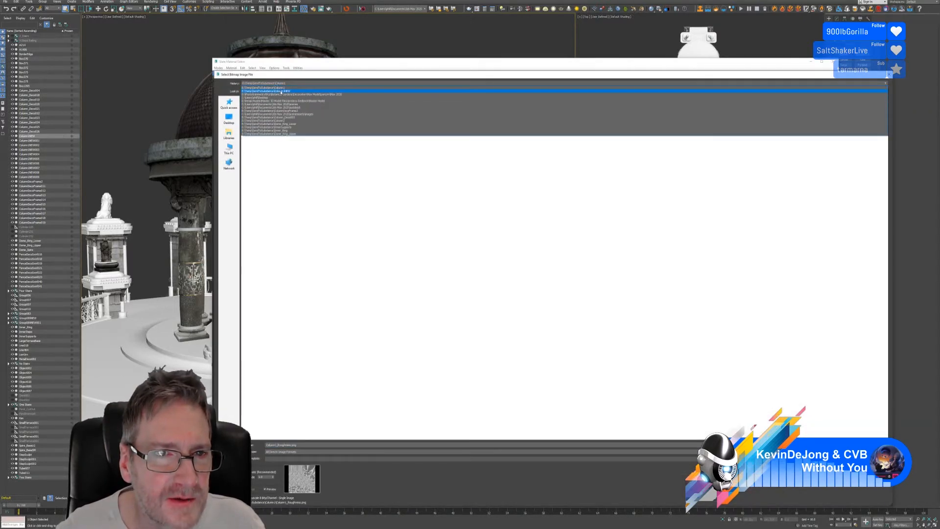
{"action": "left_click", "coordinate": [281, 92]}
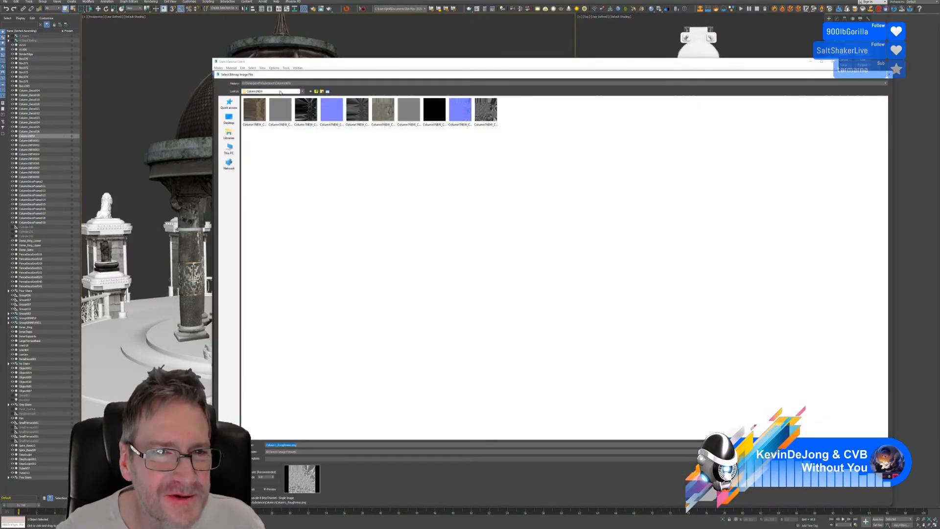
{"action": "left_click", "coordinate": [481, 124]}
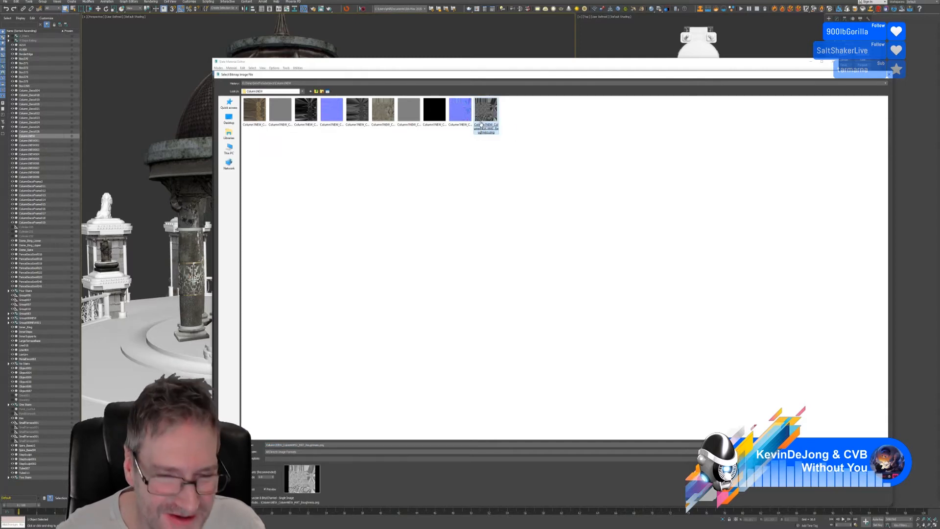
{"action": "key", "text": "Return"}
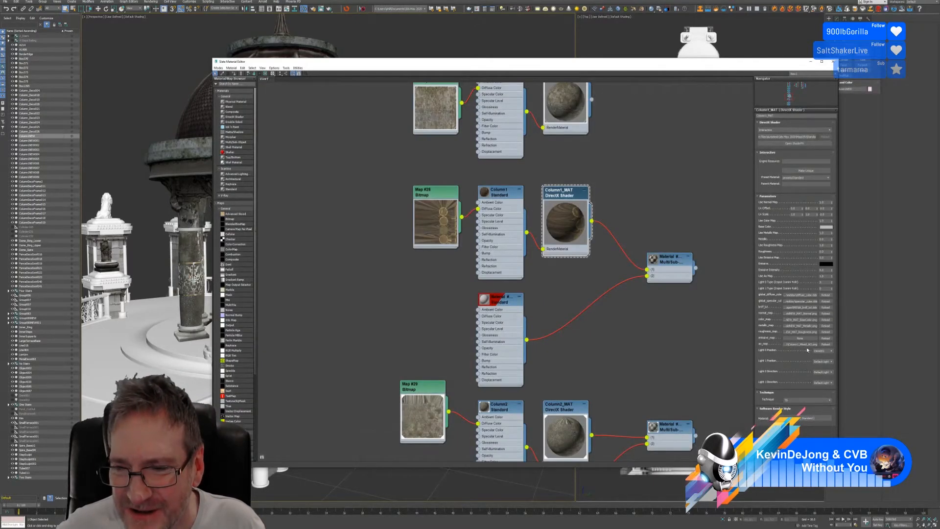
Examine the exported images in the Column1NEW folder for an ambient occlusion map to use in the Column1_MAT shader's ao_map.
{"action": "left_click", "coordinate": [801, 345]}
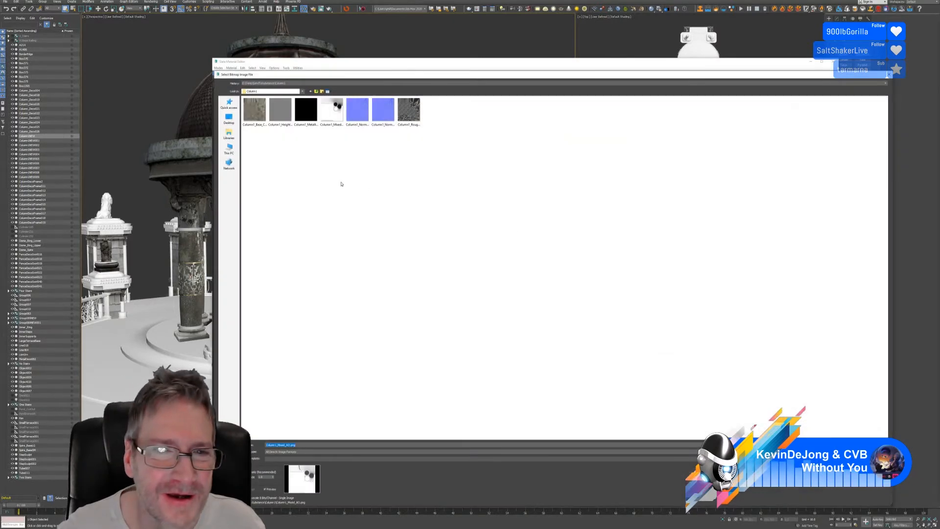
{"action": "left_click", "coordinate": [296, 83]}
{"action": "left_click", "coordinate": [285, 92]}
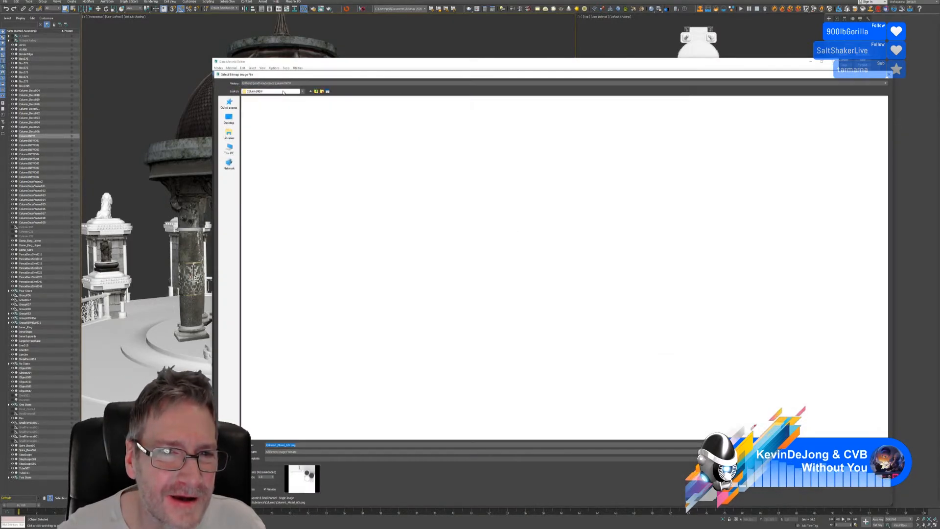
{"action": "left_click", "coordinate": [434, 189]}
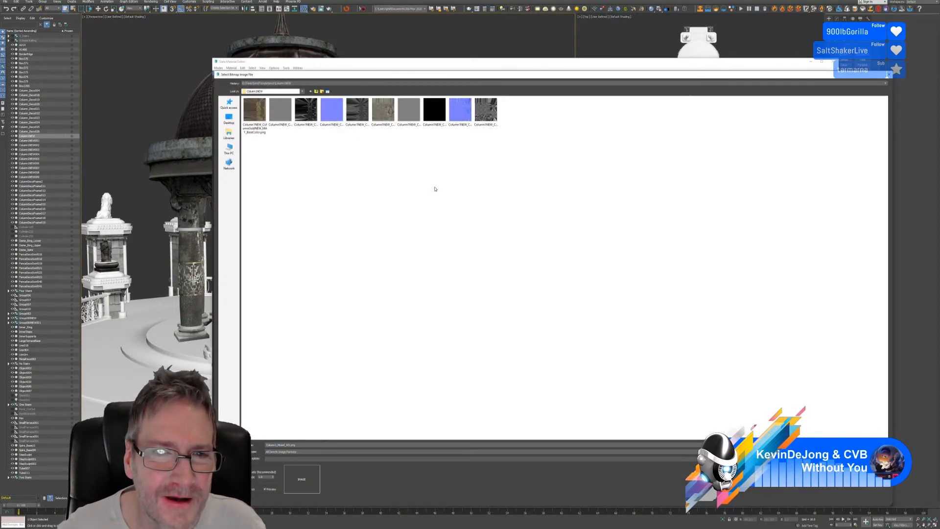
{"action": "left_click", "coordinate": [409, 121]}
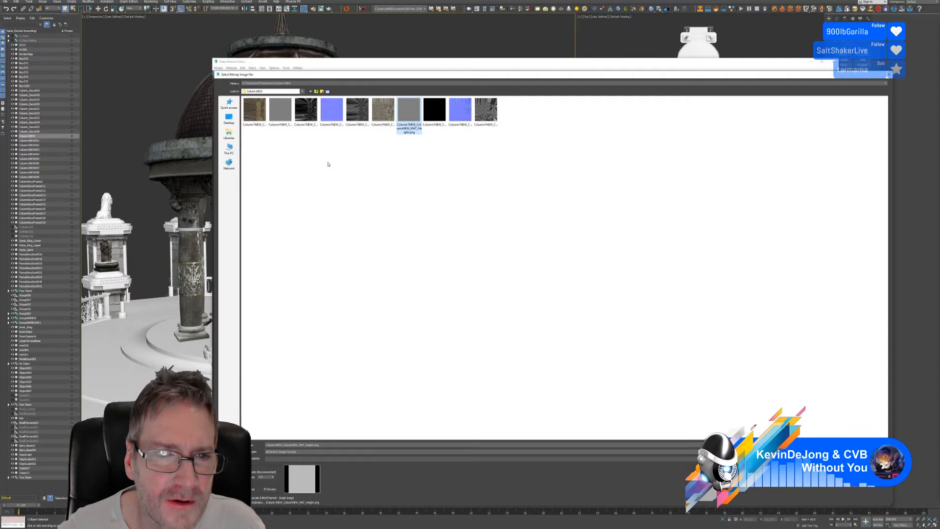
{"action": "left_click", "coordinate": [280, 109]}
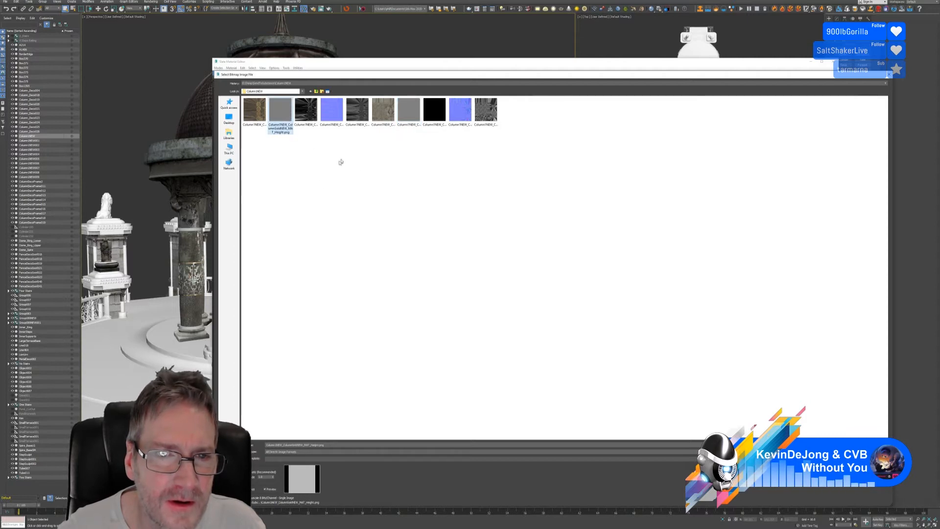
{"action": "left_click", "coordinate": [358, 118]}
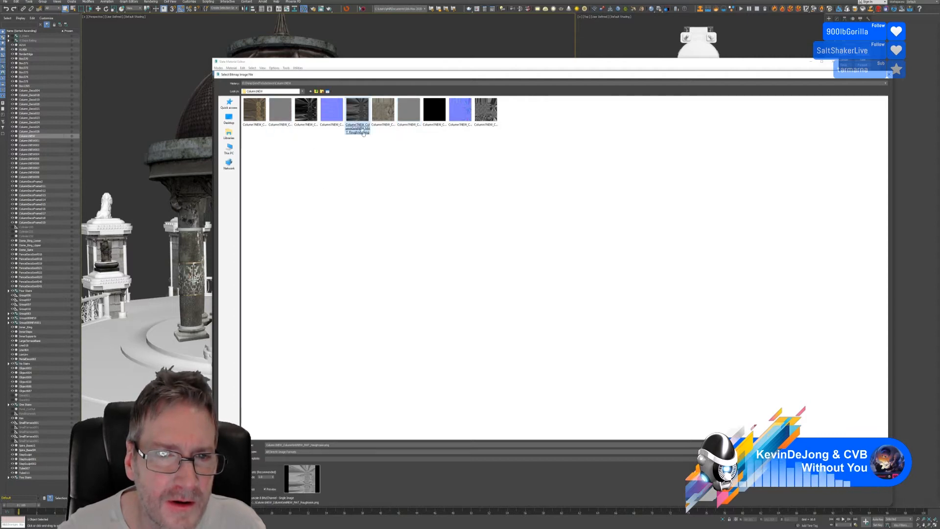
{"action": "left_click", "coordinate": [387, 116]}
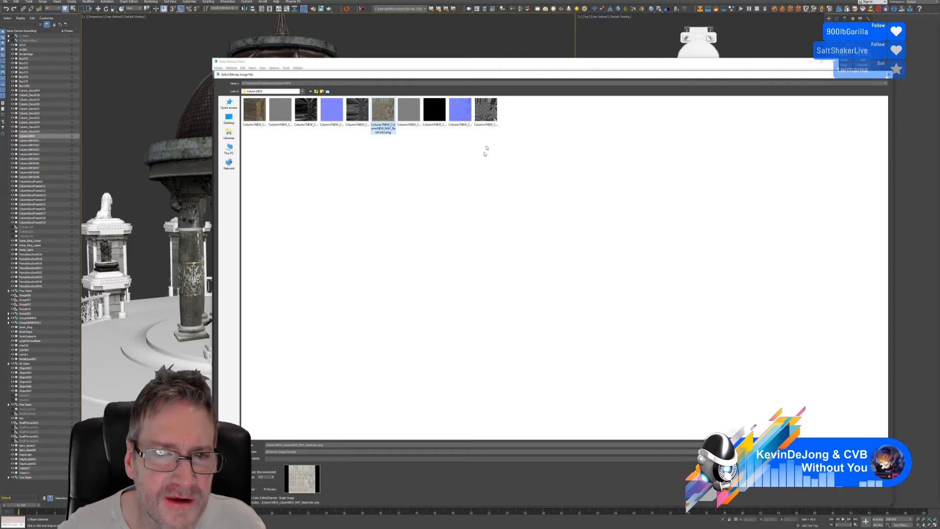
{"action": "left_click", "coordinate": [485, 112]}
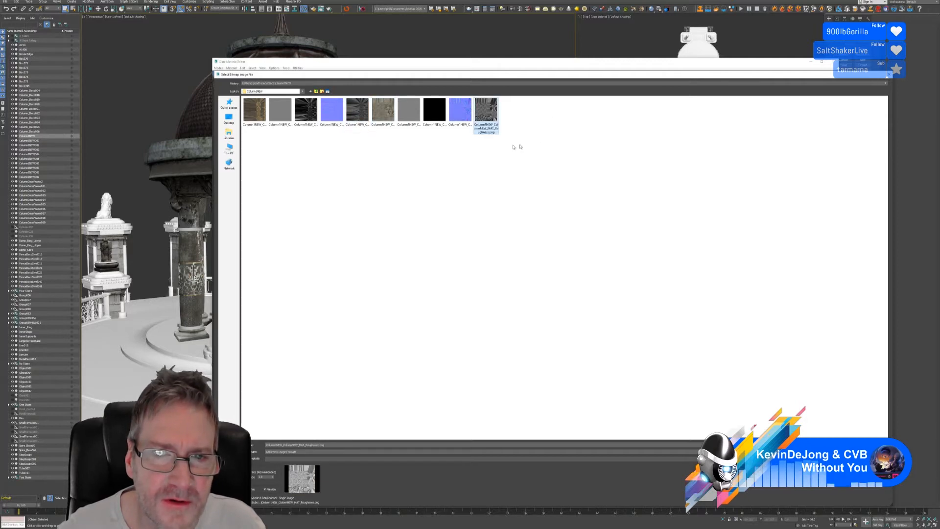
{"action": "left_click", "coordinate": [434, 110]}
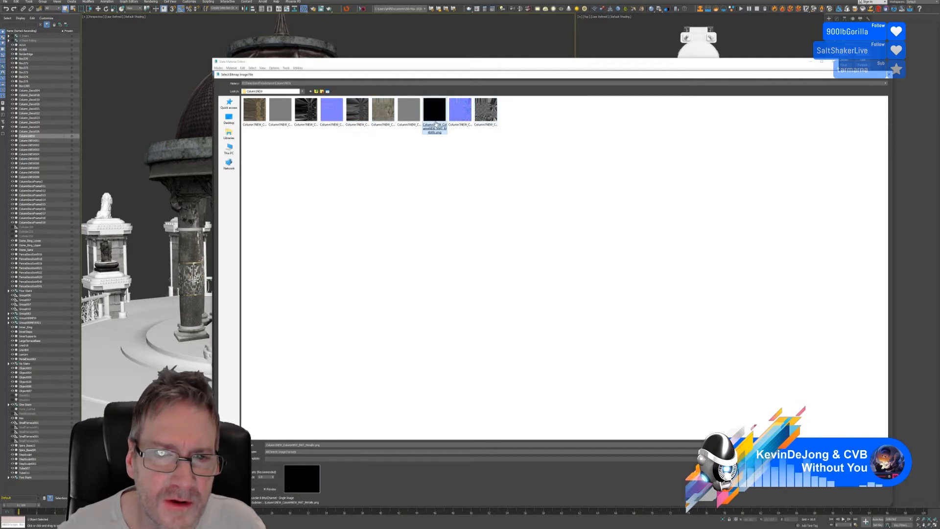
{"action": "left_click", "coordinate": [406, 115]}
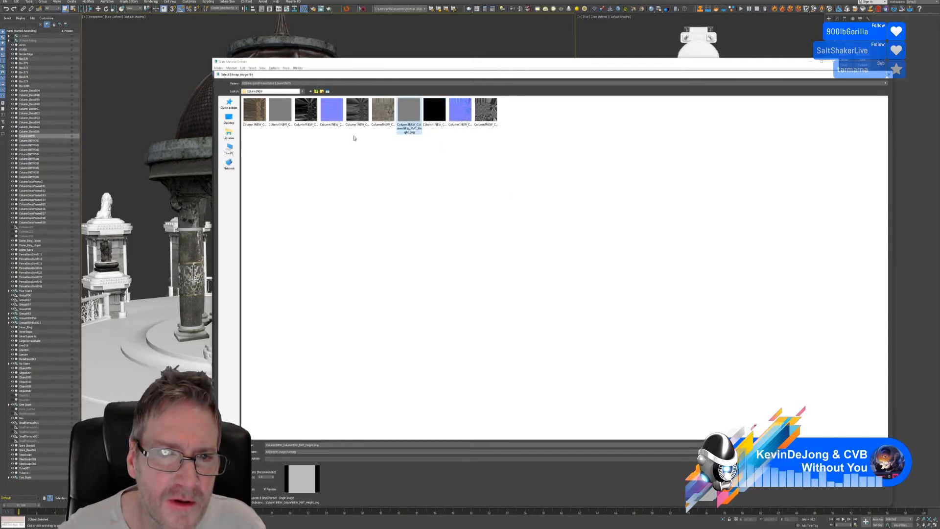
{"action": "left_click", "coordinate": [377, 122]}
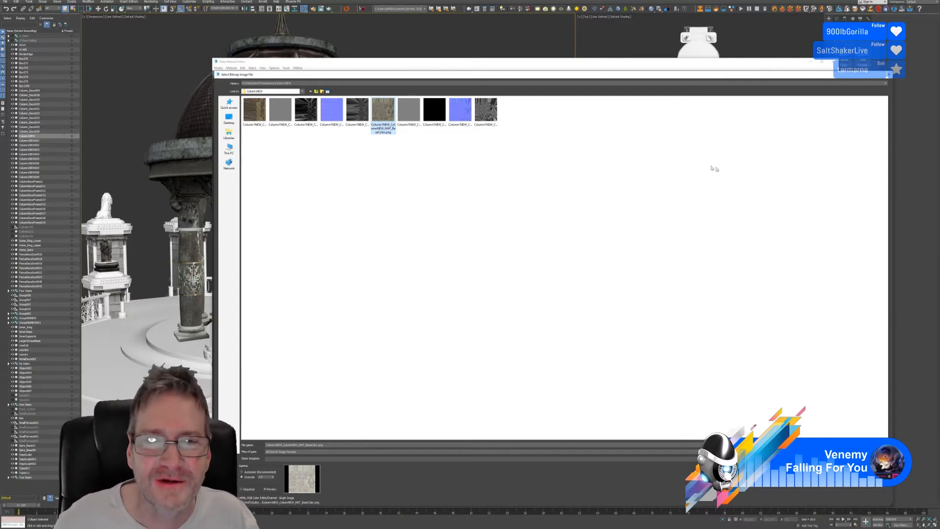
{"action": "left_click", "coordinate": [885, 75]}
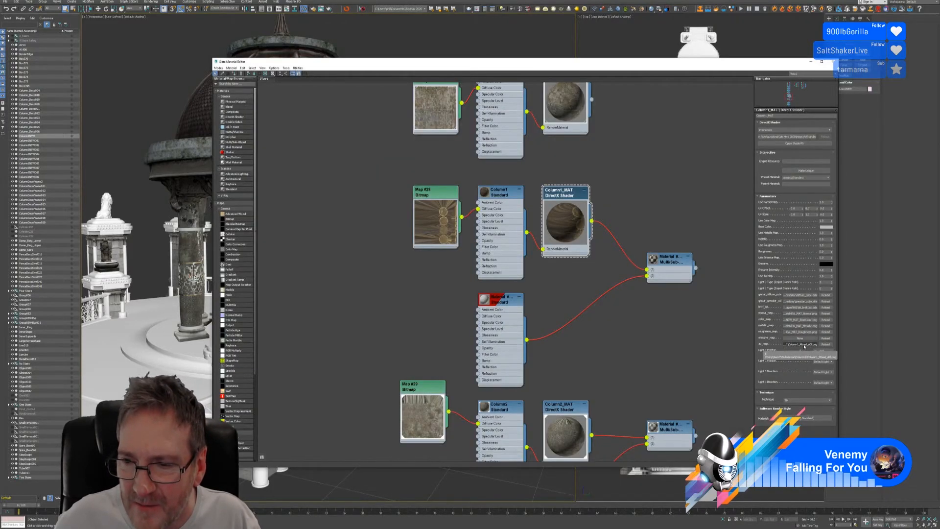
Try to clear the image assigned to the Column1_MAT shader's ao_map by emptying its file name.
{"action": "right_click", "coordinate": [804, 345]}
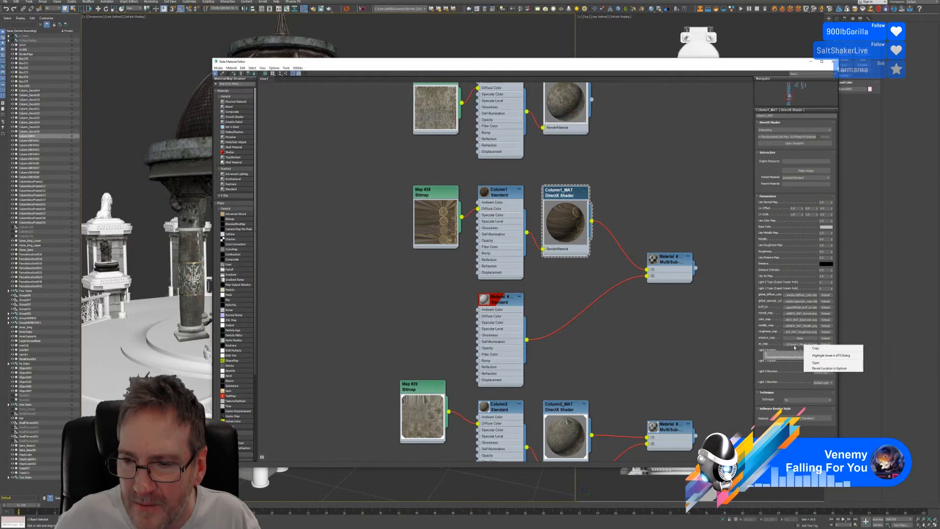
{"action": "left_click", "coordinate": [794, 345]}
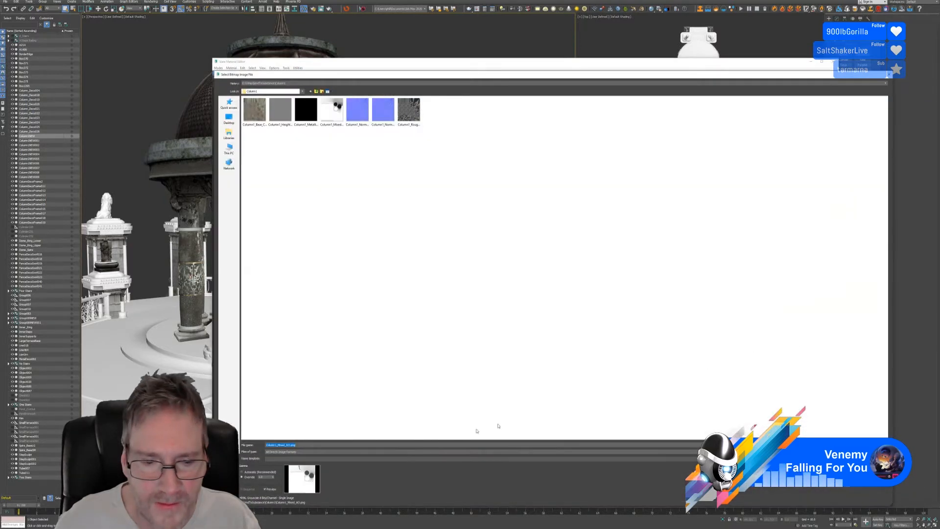
{"action": "key", "text": "BackSpace"}
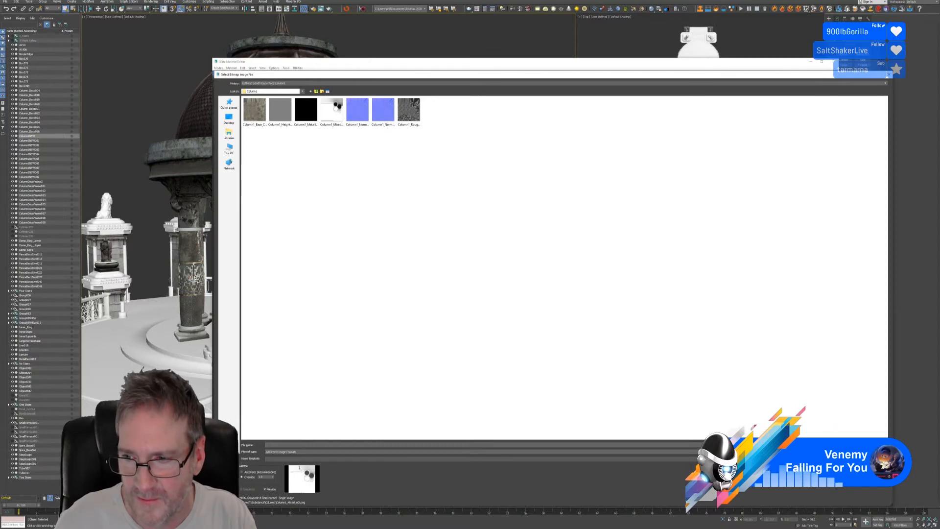
{"action": "left_click", "coordinate": [865, 452]}
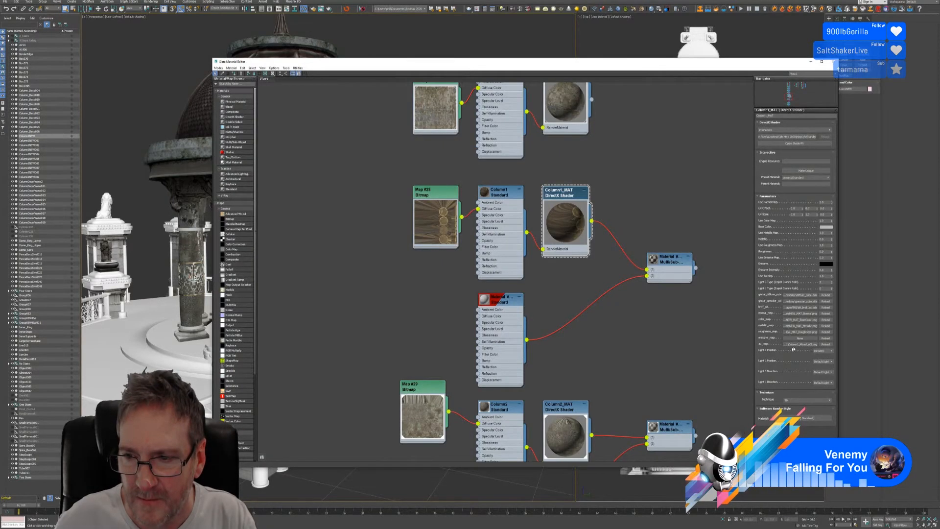
Try to find a way to remove the image assigned to the Column1_MAT shader's ao_map.
{"action": "left_click", "coordinate": [794, 345]}
{"action": "left_click", "coordinate": [795, 355]}
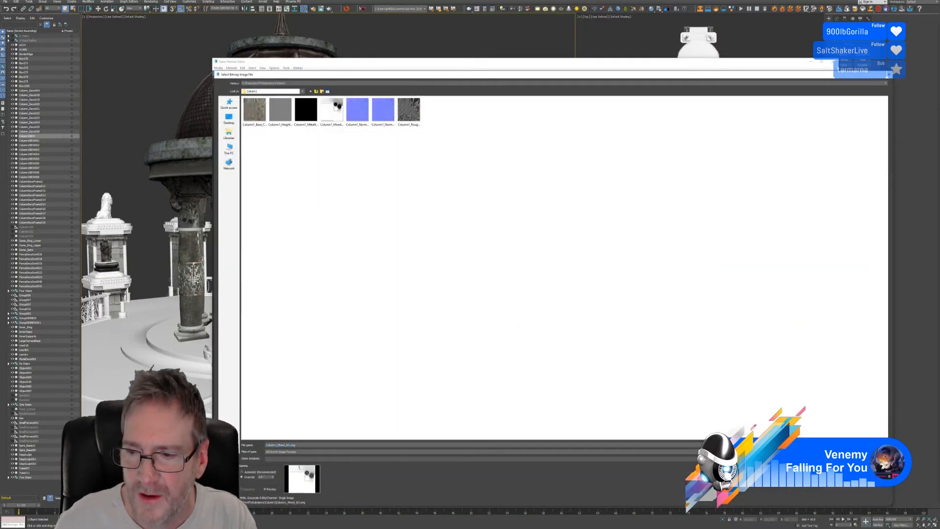
{"action": "key", "text": "Return"}
{"action": "right_click", "coordinate": [801, 346]}
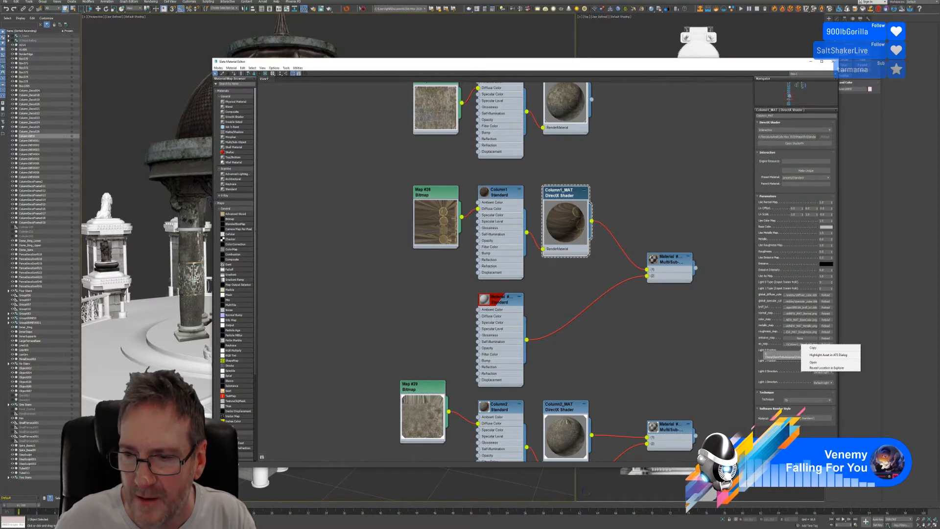
{"action": "left_click", "coordinate": [799, 345]}
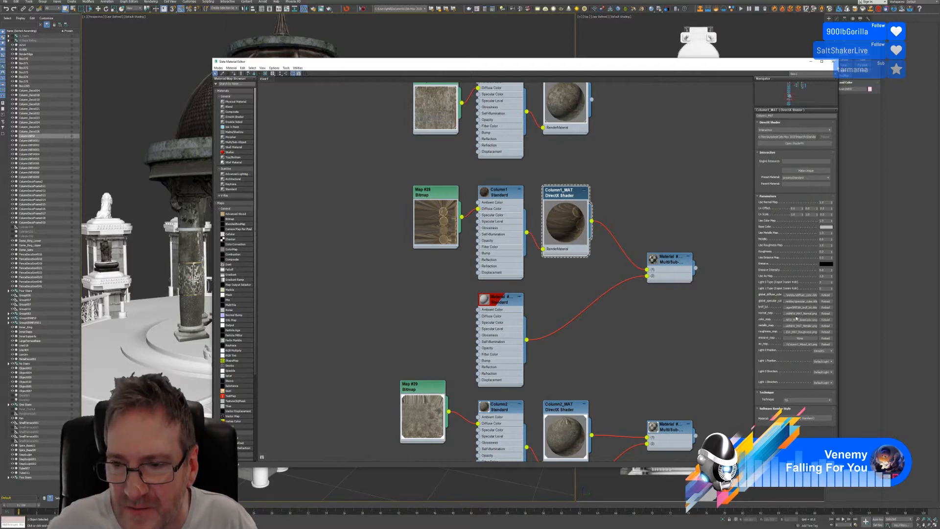
Replace the Column1_MAT shader's normal and color maps with the ColumnNEW_MAT normal and base color images from the Column1NEW folder.
{"action": "left_click", "coordinate": [796, 314]}
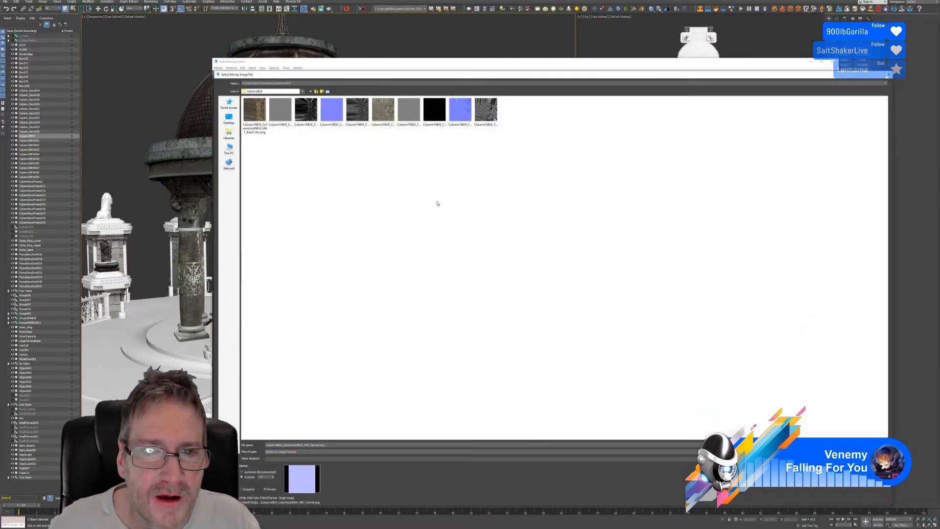
{"action": "left_click", "coordinate": [460, 119]}
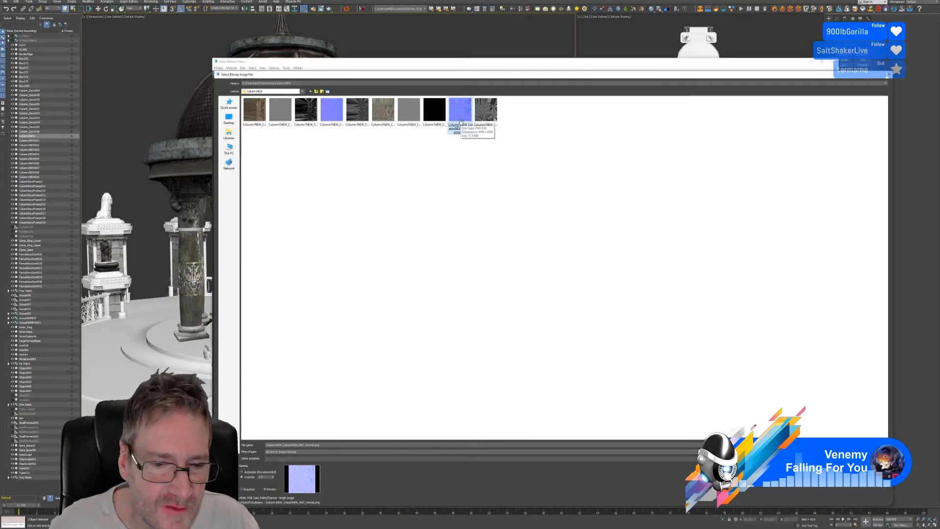
{"action": "key", "text": "Return"}
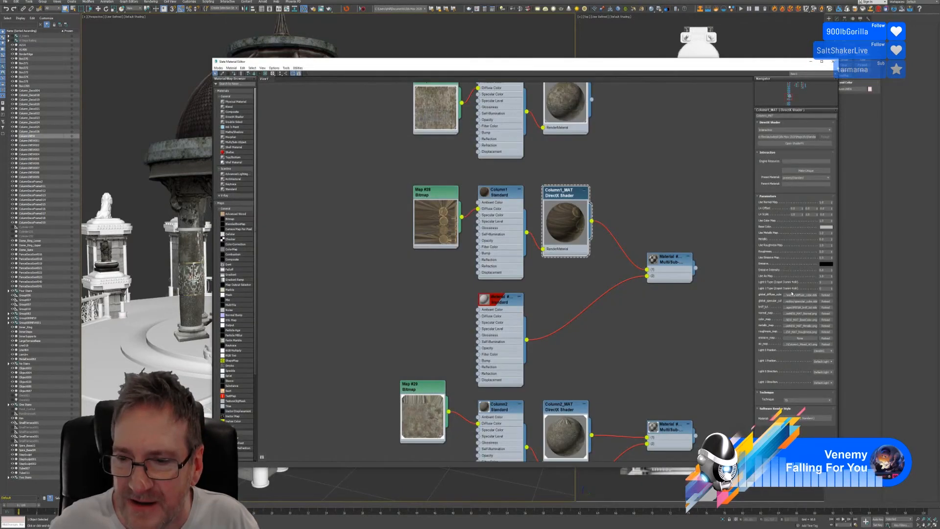
{"action": "left_click", "coordinate": [793, 322]}
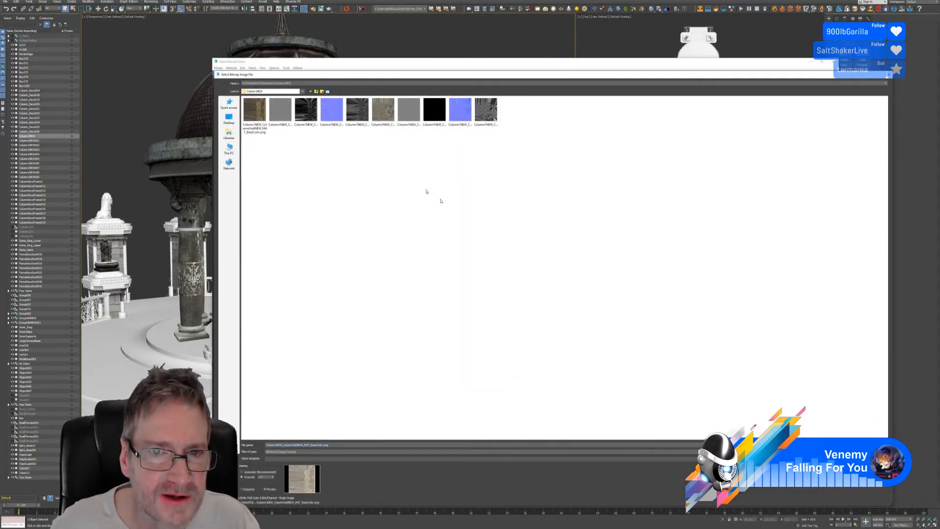
{"action": "left_click", "coordinate": [383, 110]}
{"action": "key", "text": "Return"}
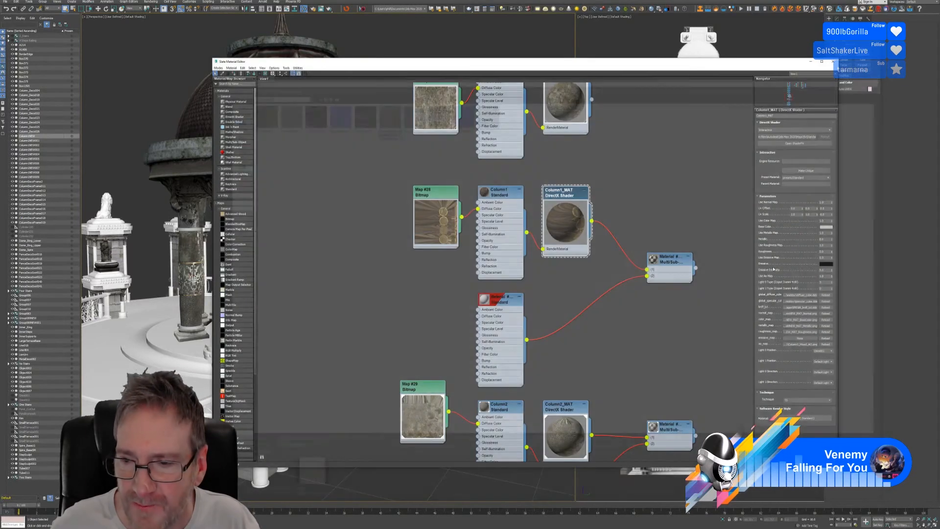
Replace the Column1_MAT shader's metallic and roughness maps with the ColumnNEW_MAT metallic and roughness images.
{"action": "left_click", "coordinate": [801, 326]}
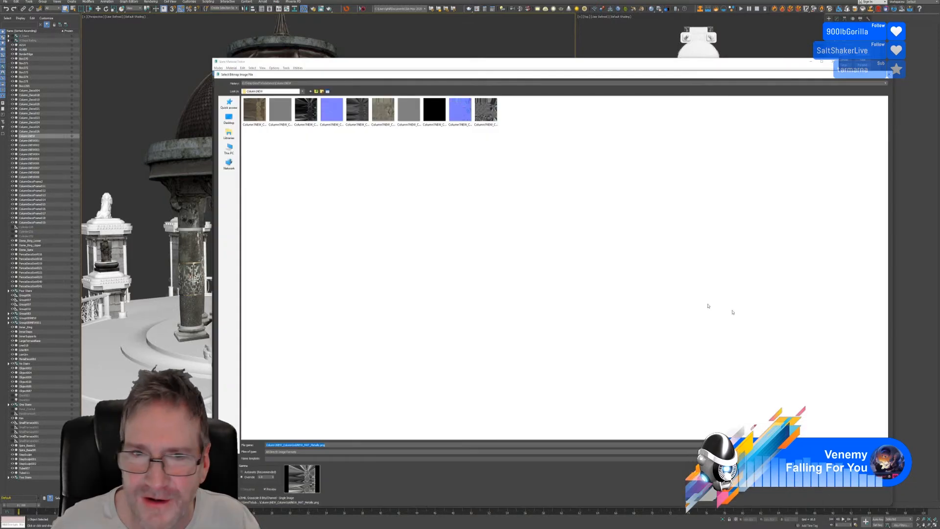
{"action": "left_click", "coordinate": [360, 112]}
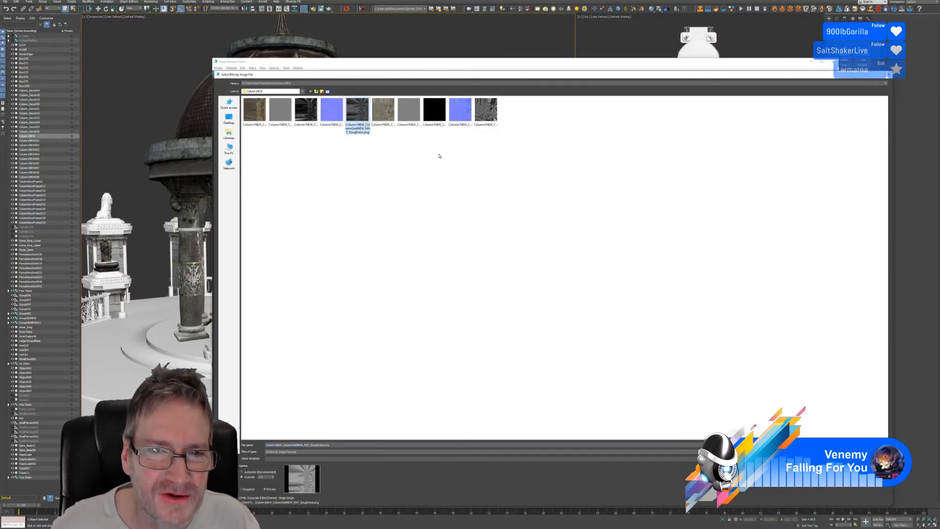
{"action": "left_click", "coordinate": [435, 111]}
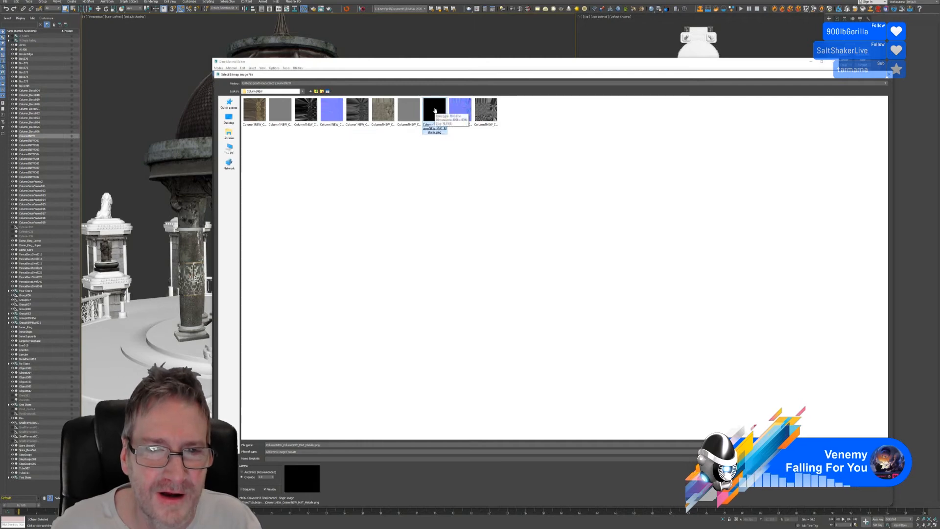
{"action": "key", "text": "Return"}
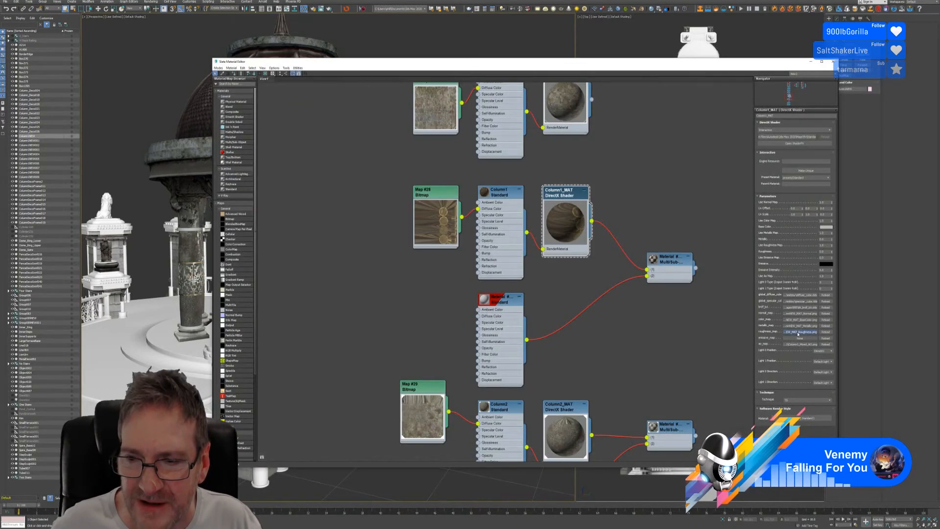
{"action": "left_click", "coordinate": [792, 331]}
{"action": "left_click", "coordinate": [488, 110]}
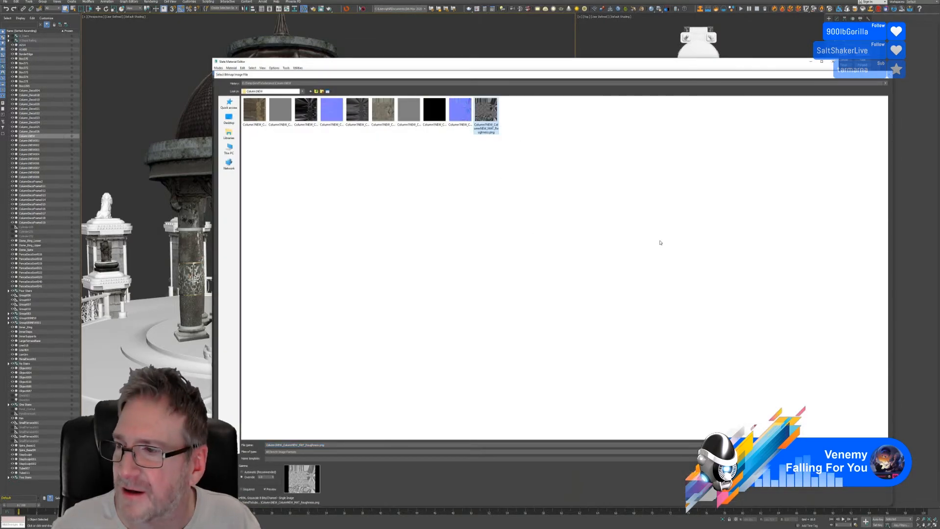
{"action": "key", "text": "Return"}
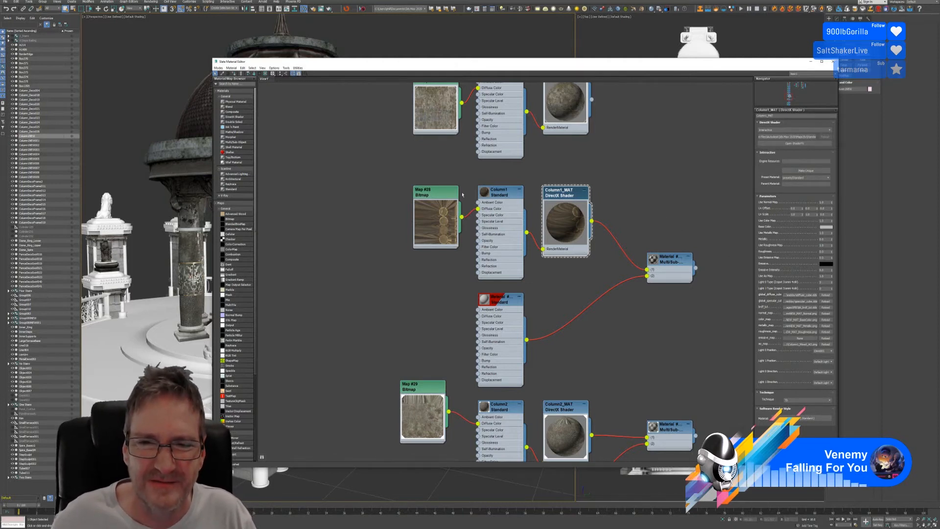
Replace the image in the bitmap node feeding the Column1 Standard material with the ColumnNEW_MAT base color image.
{"action": "left_click", "coordinate": [433, 192]}
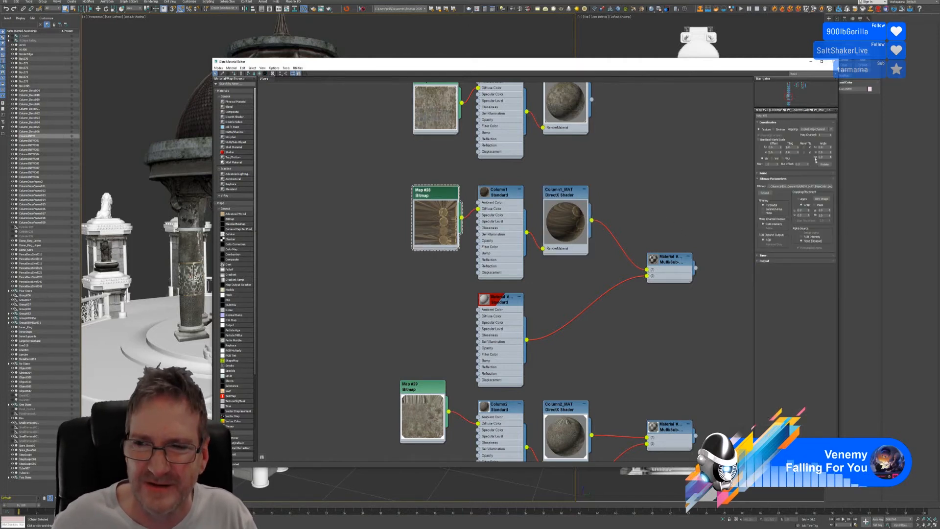
{"action": "left_click", "coordinate": [810, 186]}
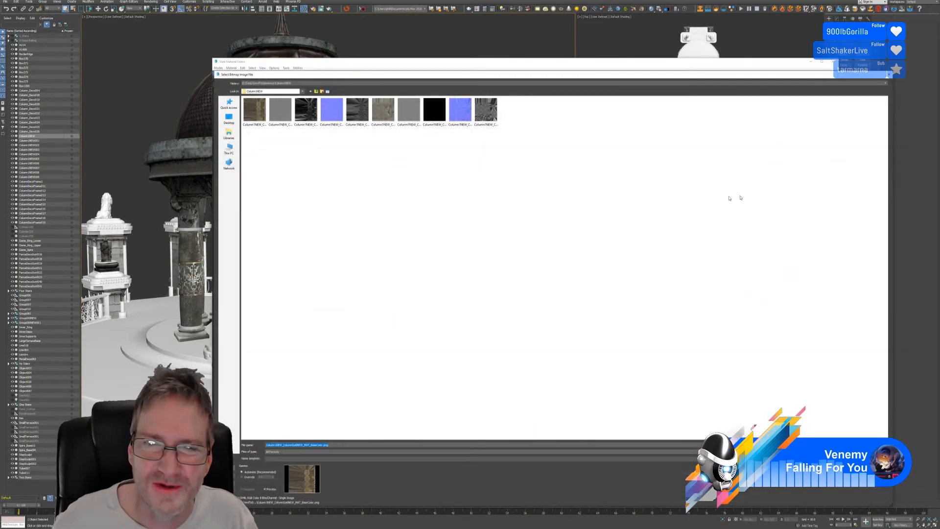
{"action": "left_click", "coordinate": [383, 109]}
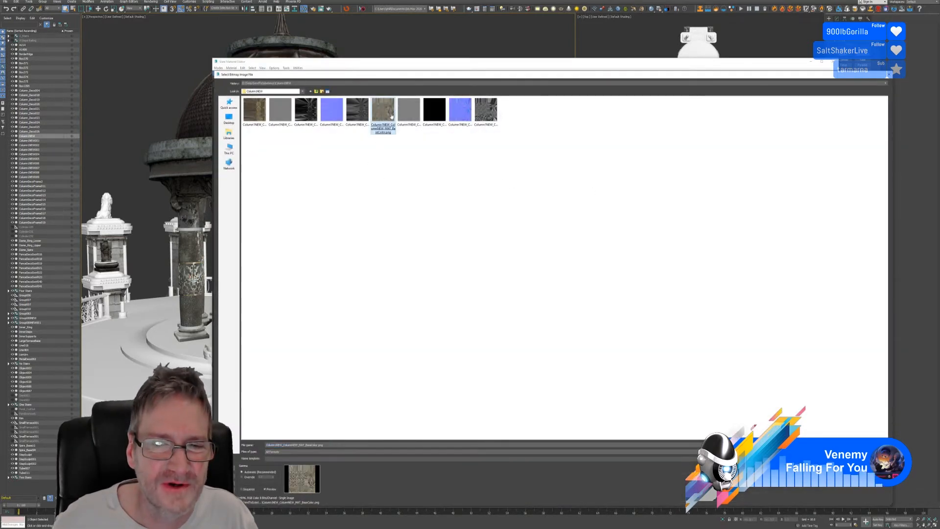
{"action": "key", "text": "Return"}
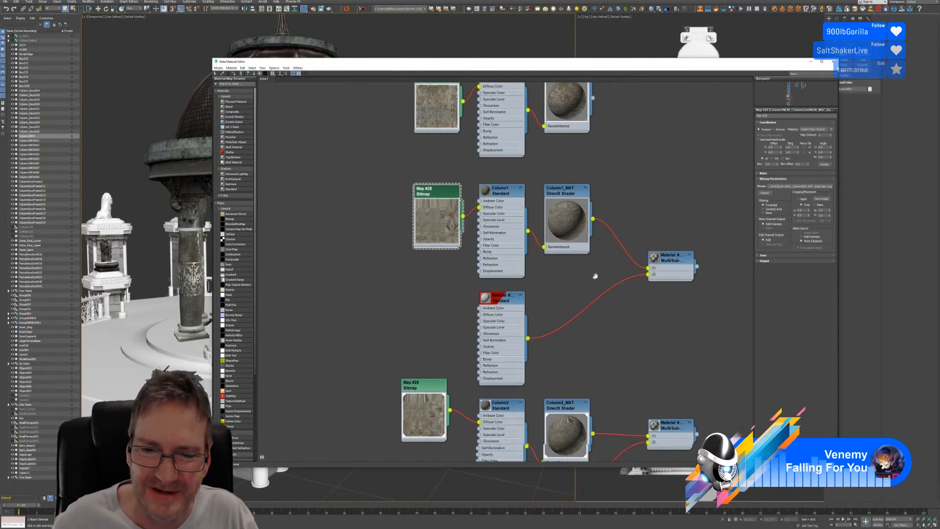
Add a bitmap node with the ColumnGoldNEW_MAT base color image and connect it to the Diffuse Color of the Standard material below Column1.
{"action": "middle_click_drag", "start_coordinate": [594, 273], "coordinate": [609, 241]}
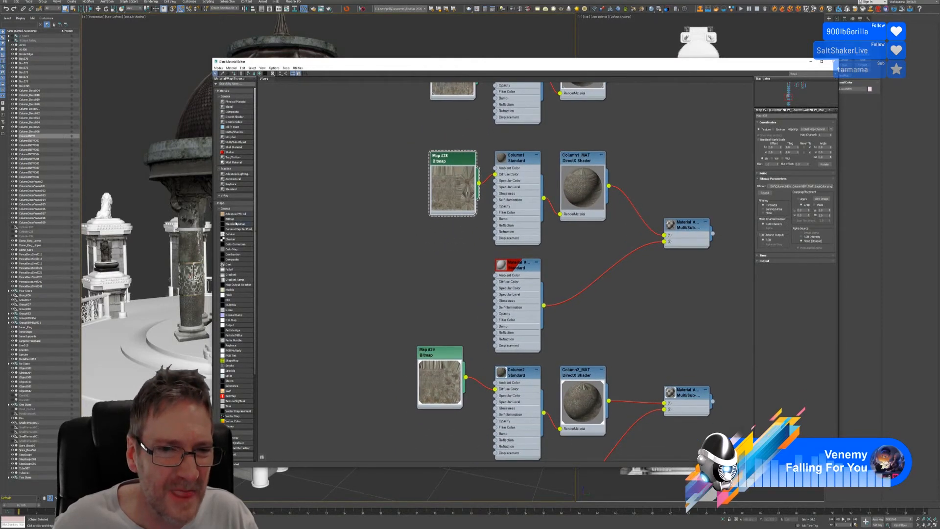
{"action": "left_click_drag", "start_coordinate": [233, 220], "coordinate": [439, 239]}
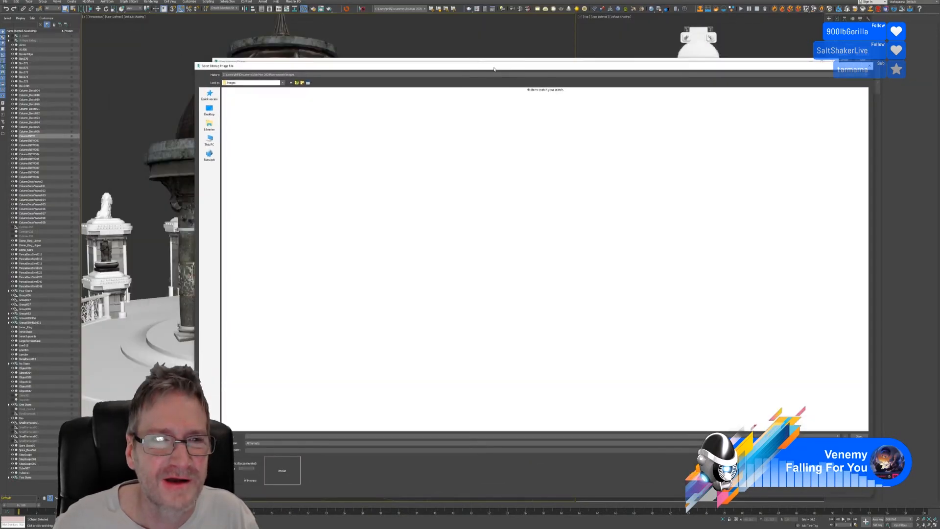
{"action": "left_click", "coordinate": [307, 75]}
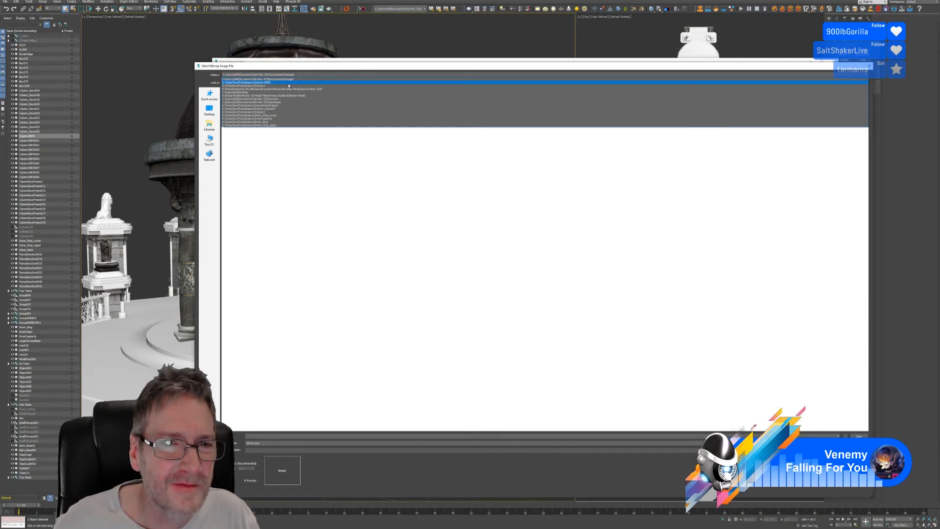
{"action": "left_click", "coordinate": [288, 83]}
{"action": "left_click", "coordinate": [236, 117]}
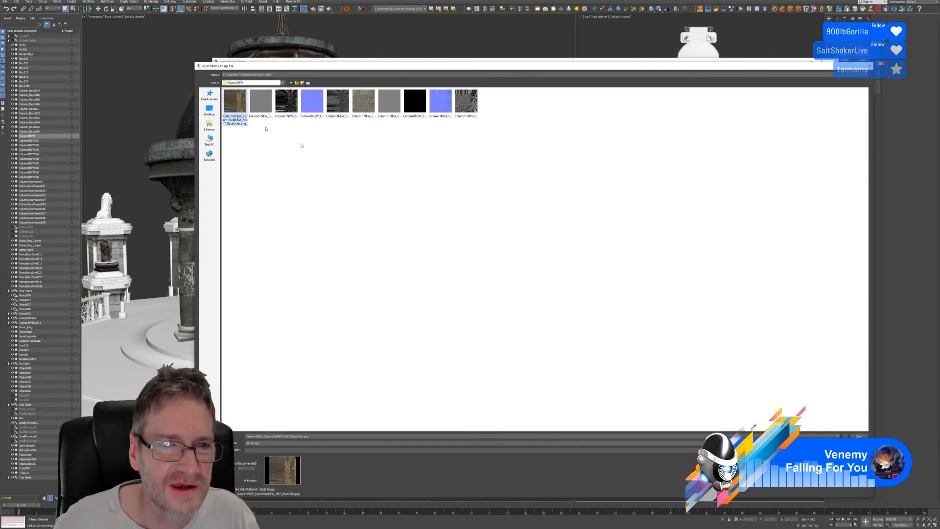
{"action": "key", "text": "Return"}
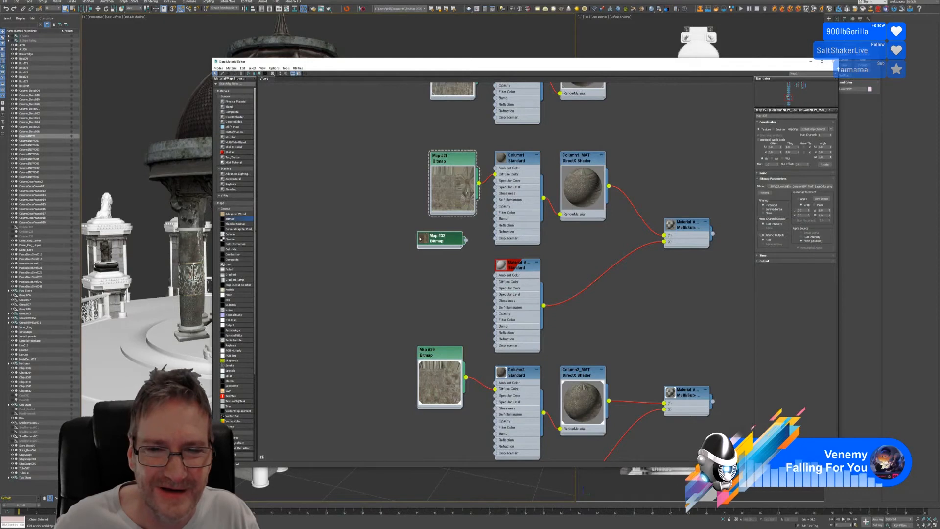
{"action": "left_click", "coordinate": [424, 239]}
{"action": "left_click_drag", "start_coordinate": [450, 238], "coordinate": [464, 266]}
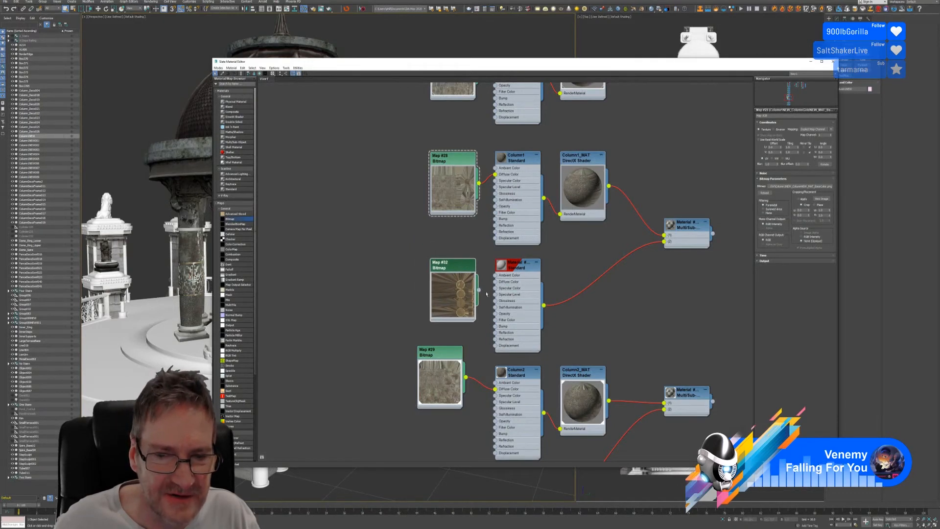
{"action": "left_click_drag", "start_coordinate": [482, 292], "coordinate": [492, 286]}
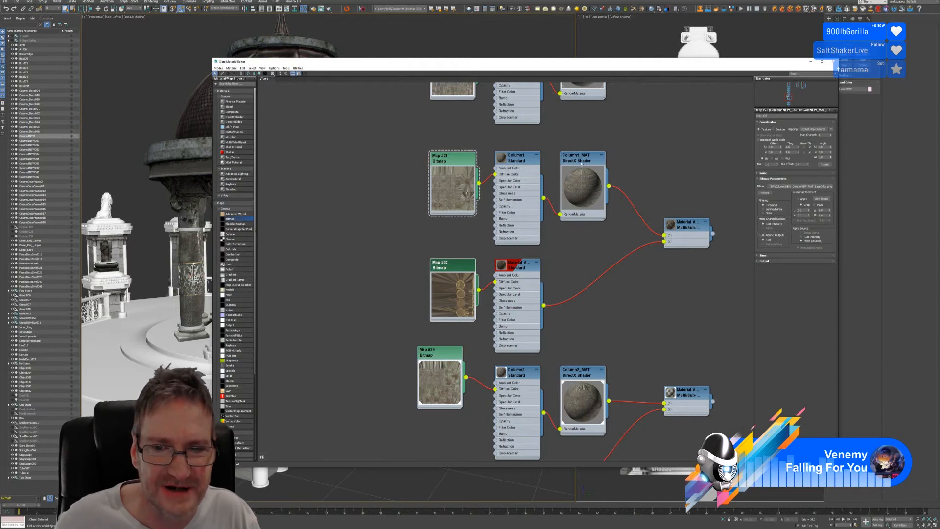
Add a DirectX Shader material beside the gold Standard material and delete the extra Standard material that comes attached to it.
{"action": "middle_click_drag", "start_coordinate": [590, 254], "coordinate": [559, 219]}
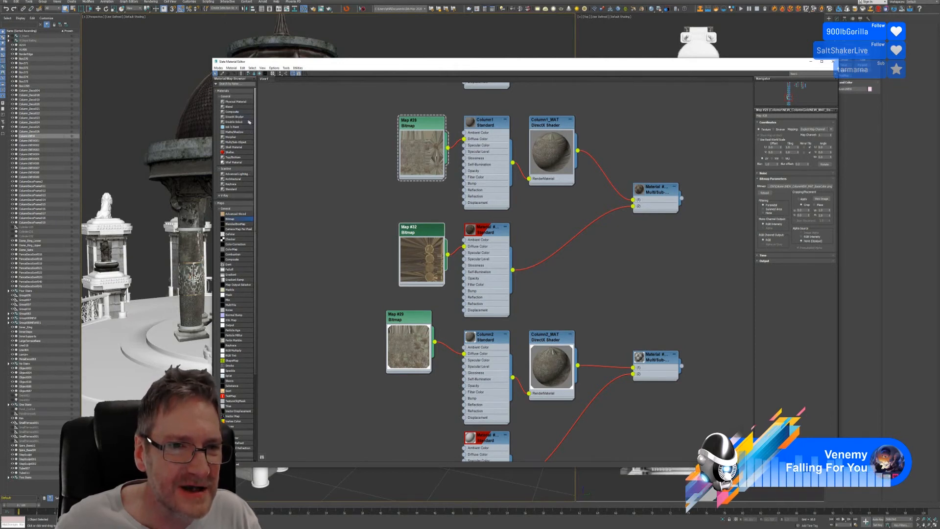
{"action": "left_click_drag", "start_coordinate": [571, 220], "coordinate": [552, 239]}
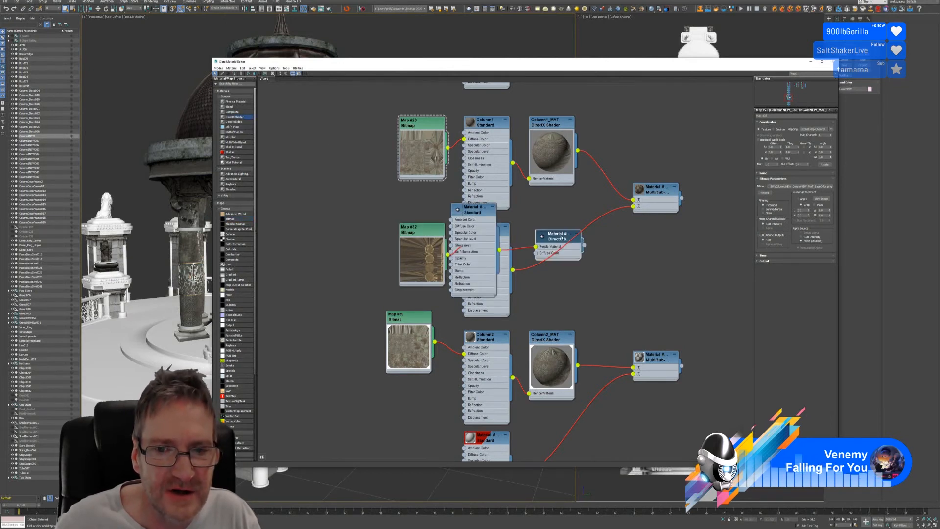
{"action": "left_click", "coordinate": [482, 215]}
{"action": "key", "text": "Delete"}
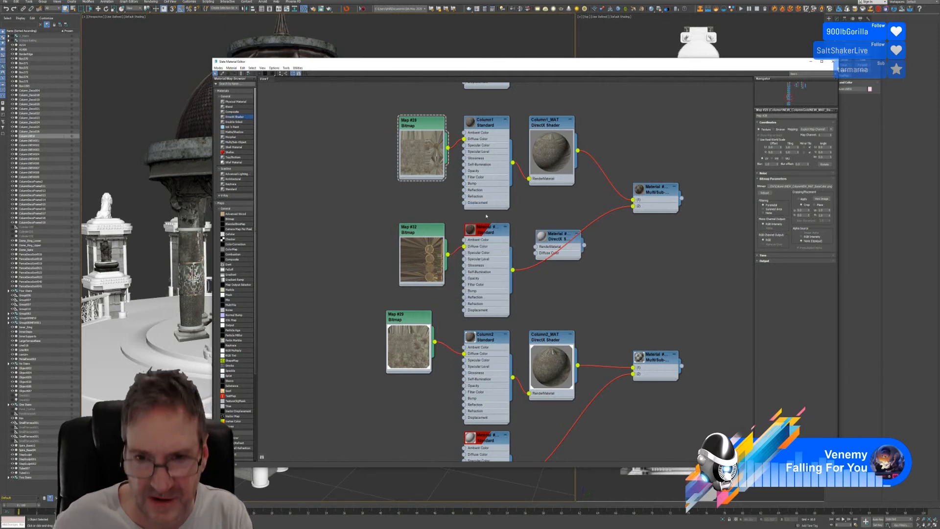
Switch the new DirectX Shader material to the same ShaderFX-based shader type that Column1_MAT uses.
{"action": "left_click", "coordinate": [554, 234]}
{"action": "double_click", "coordinate": [553, 234]}
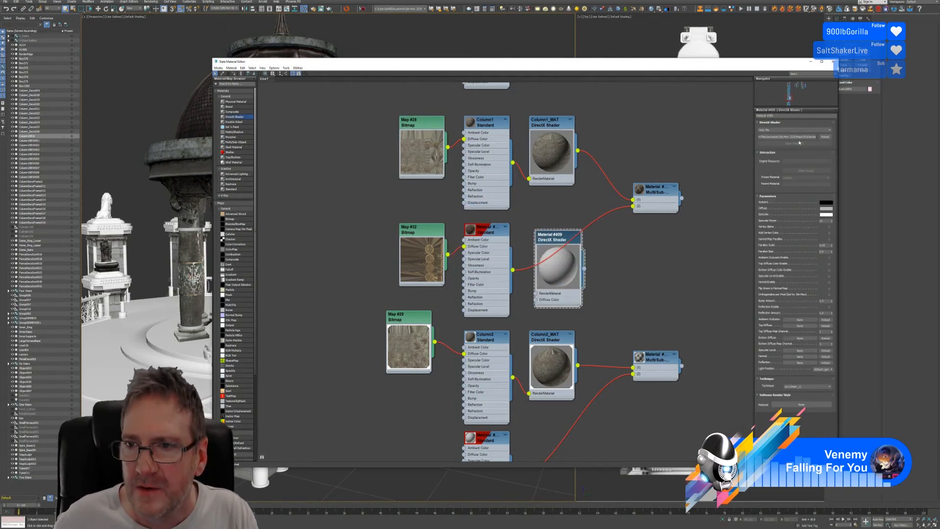
{"action": "left_click", "coordinate": [787, 130]}
{"action": "left_click", "coordinate": [777, 141]}
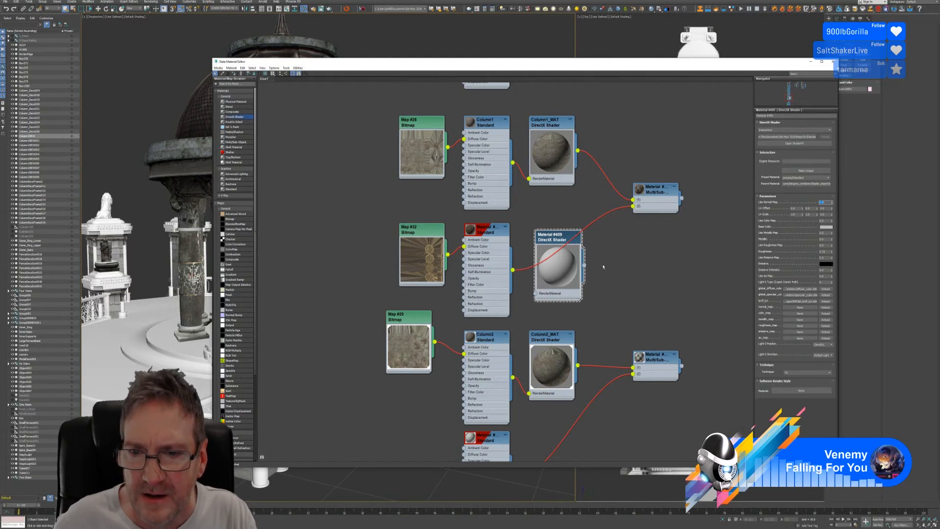
Assign the ColumnGoldNEW_MAT normal image to the new shader's normal map, loading it with the gamma override.
{"action": "left_click", "coordinate": [799, 307]}
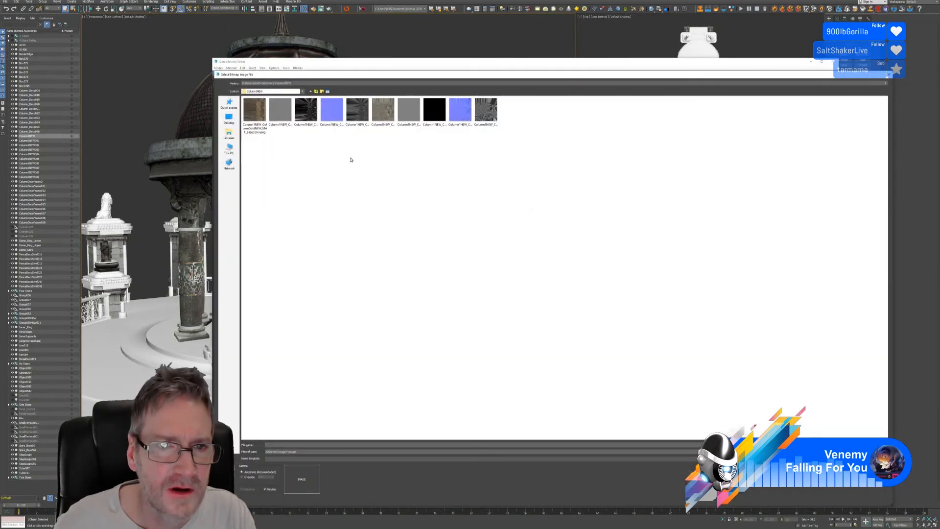
{"action": "left_click", "coordinate": [332, 112]}
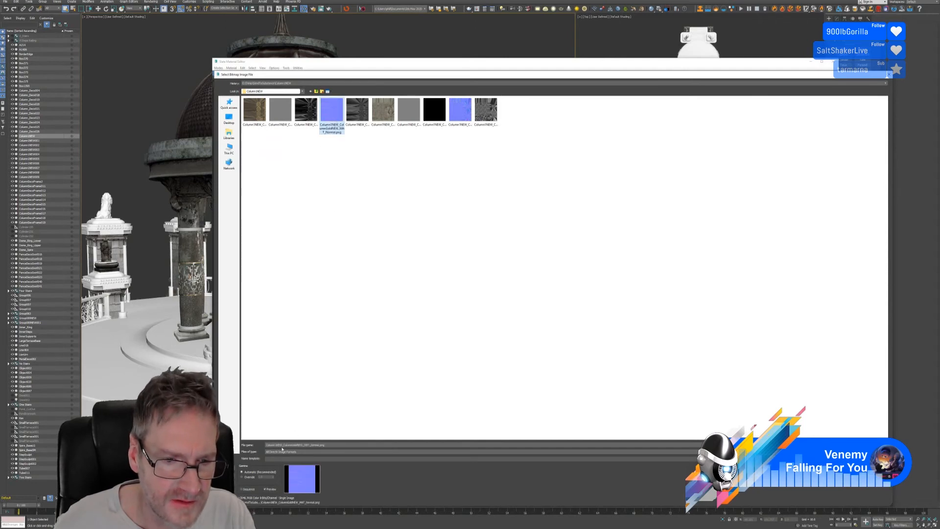
{"action": "left_click", "coordinate": [249, 477]}
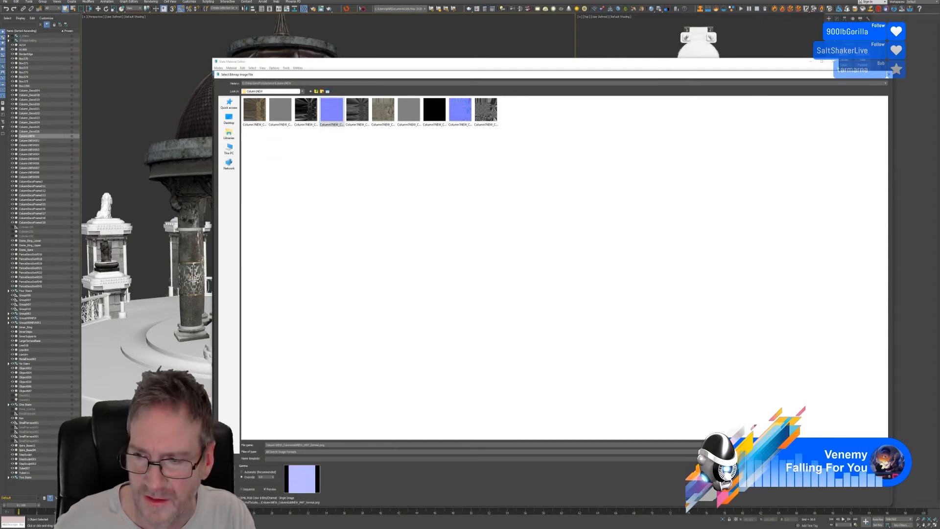
{"action": "left_click", "coordinate": [854, 445]}
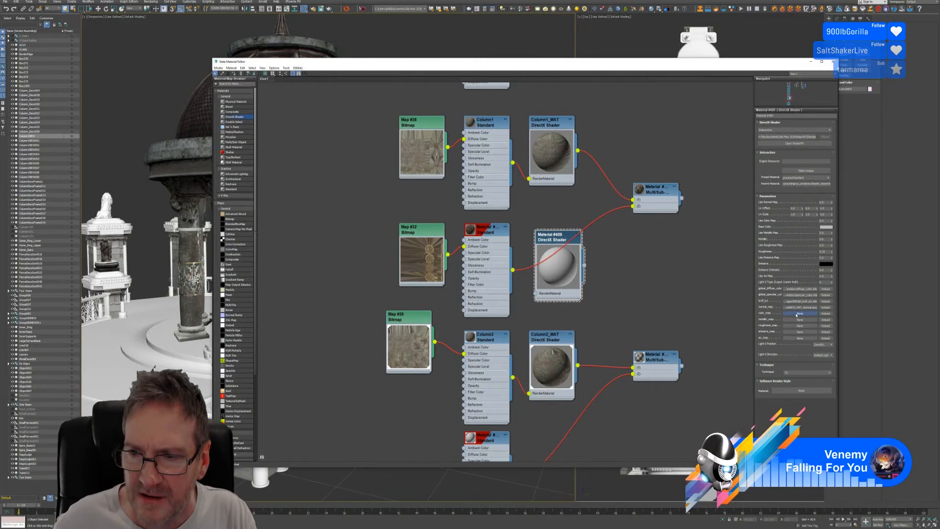
Assign the ColumnGoldNEW_MAT base color image to the new shader's color map, loading it with the gamma override.
{"action": "left_click", "coordinate": [798, 314]}
{"action": "left_click", "coordinate": [254, 129]}
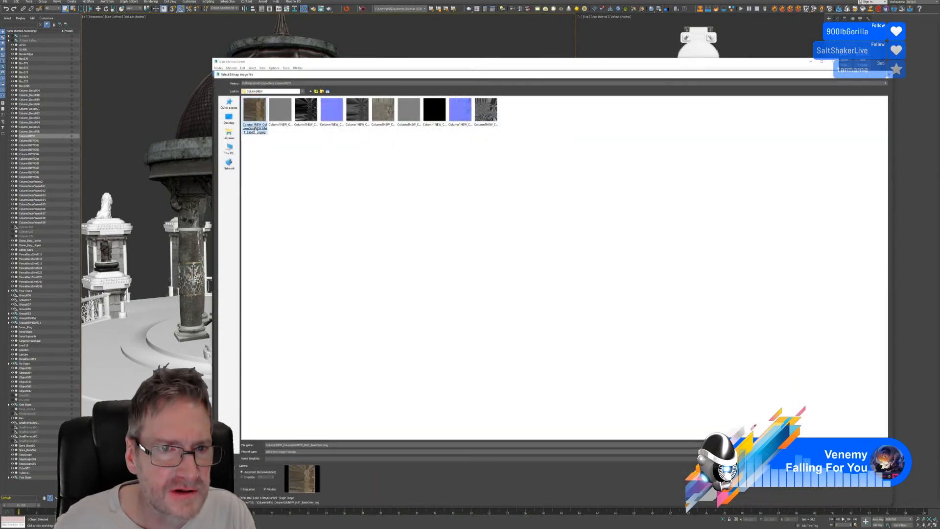
{"action": "left_click", "coordinate": [250, 477]}
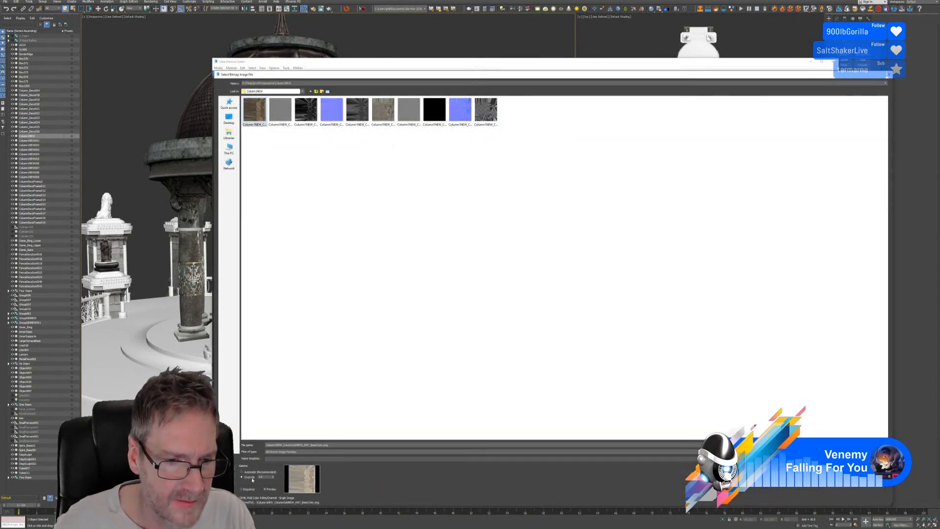
{"action": "left_click", "coordinate": [854, 444]}
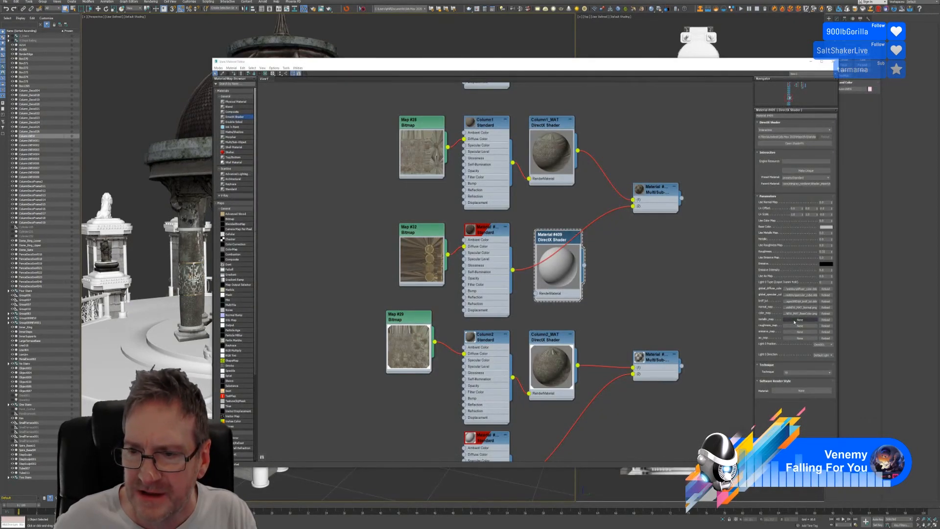
Assign the ColumnGoldNEW_MAT metallic image to the new shader's metallic map, loading it with the gamma override.
{"action": "left_click", "coordinate": [793, 321]}
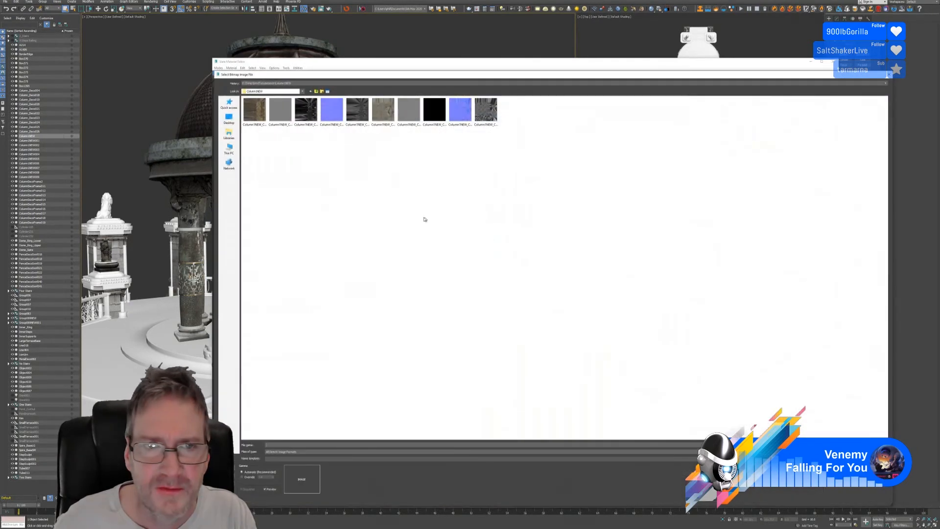
{"action": "left_click", "coordinate": [306, 117]}
{"action": "key", "text": "Return"}
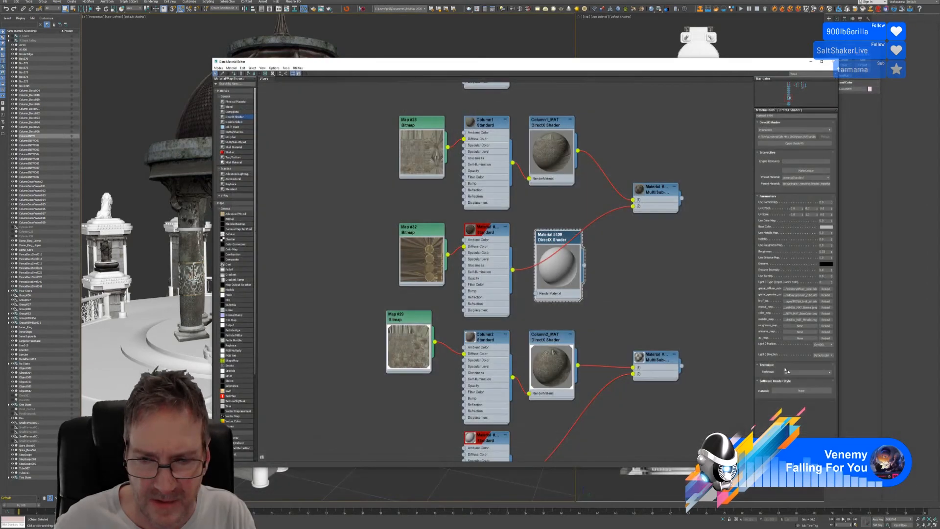
{"action": "left_click", "coordinate": [800, 325]}
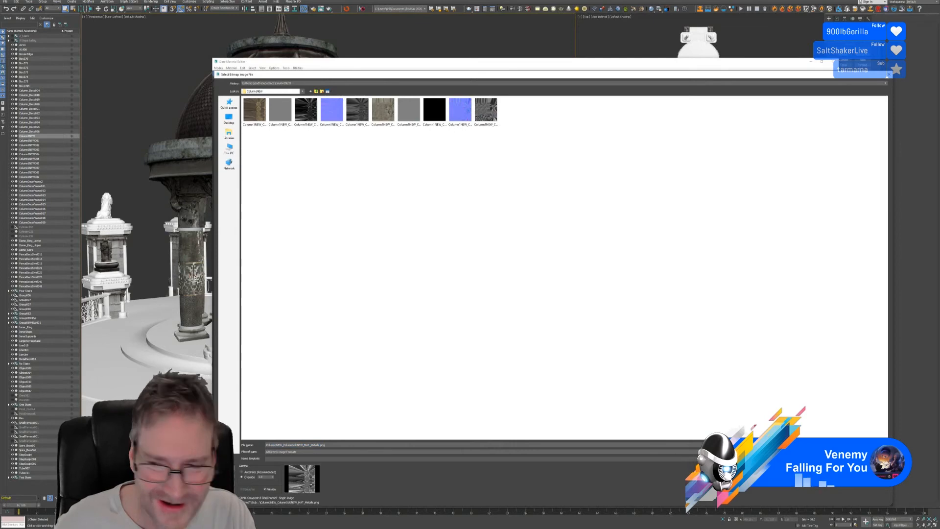
{"action": "left_click", "coordinate": [869, 444]}
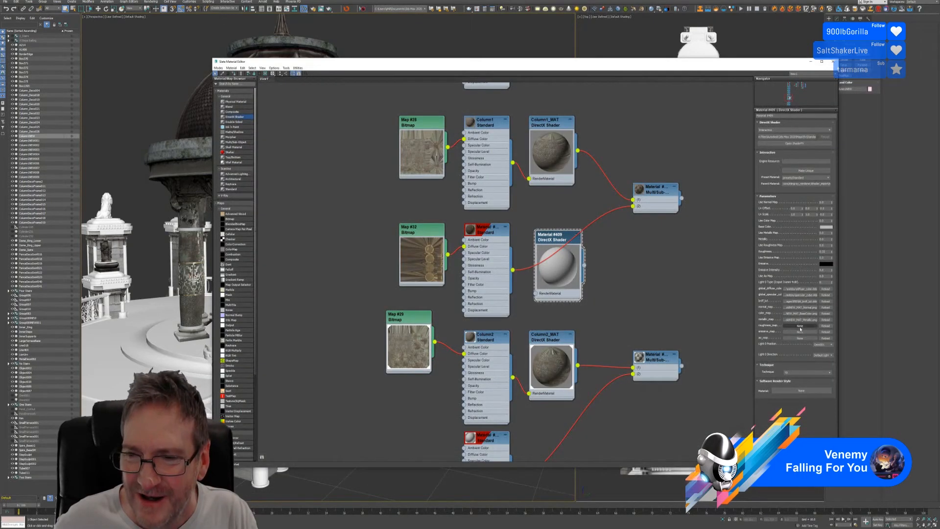
Assign the ColumnGoldNEW_MAT roughness image to the new shader's roughness map, loading it with the gamma override.
{"action": "left_click", "coordinate": [799, 325]}
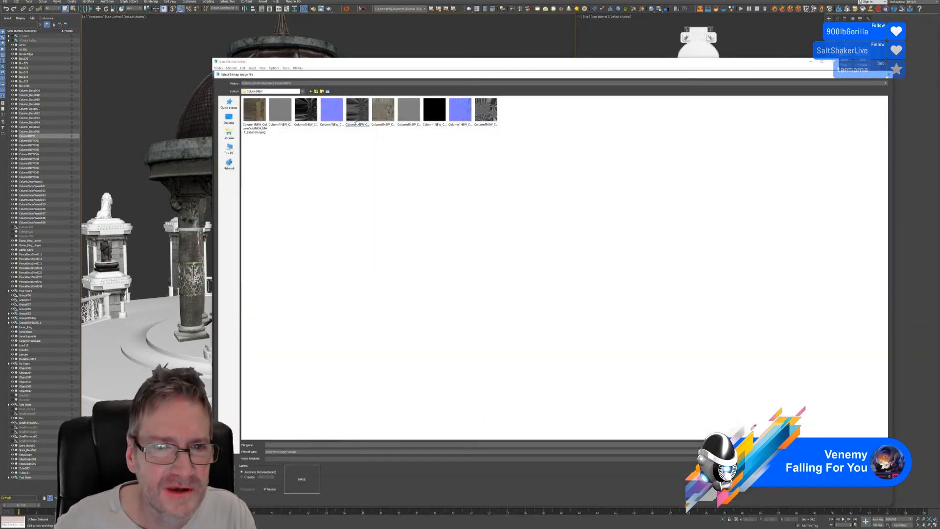
{"action": "left_click", "coordinate": [357, 111]}
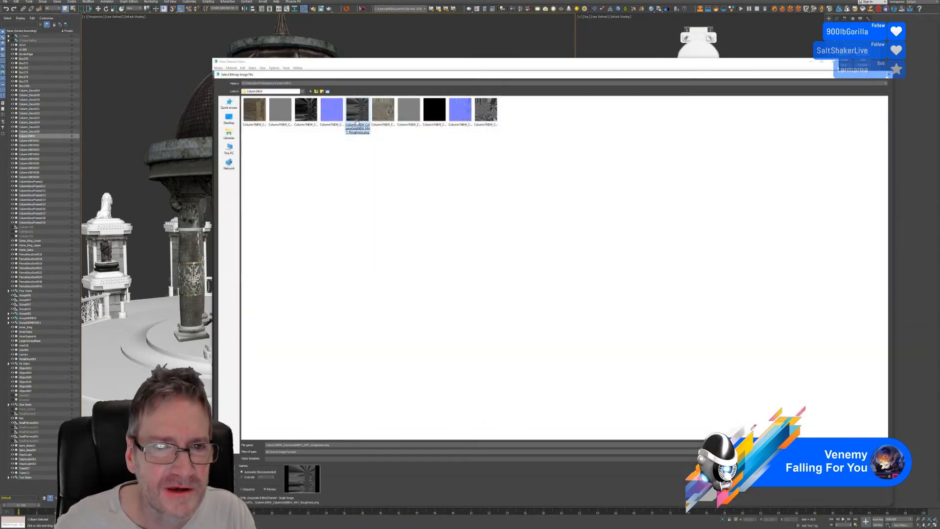
{"action": "left_click", "coordinate": [241, 476]}
{"action": "left_click", "coordinate": [866, 444]}
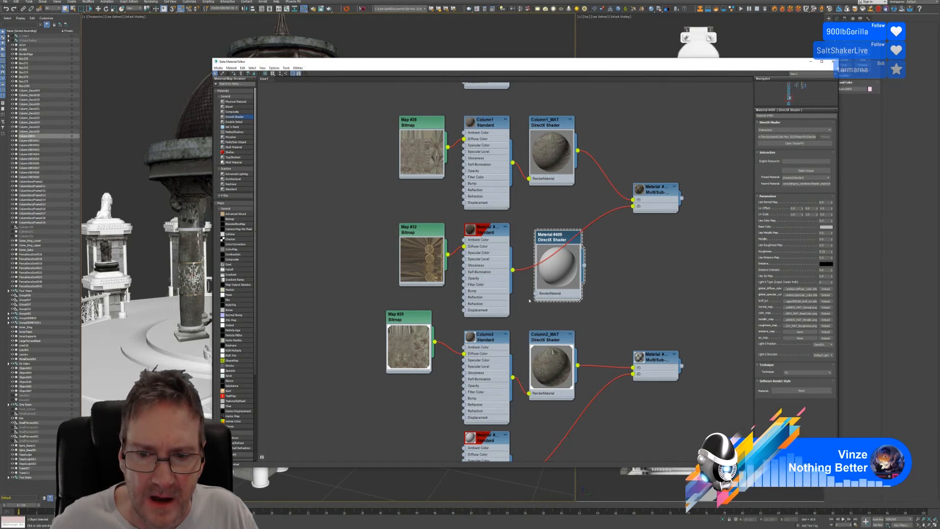
Connect the gold Standard material to the new shader's RenderMaterial input and the shader to slot 2 of Column1's Multi/Sub-Object material.
{"action": "left_click_drag", "start_coordinate": [529, 293], "coordinate": [536, 294]}
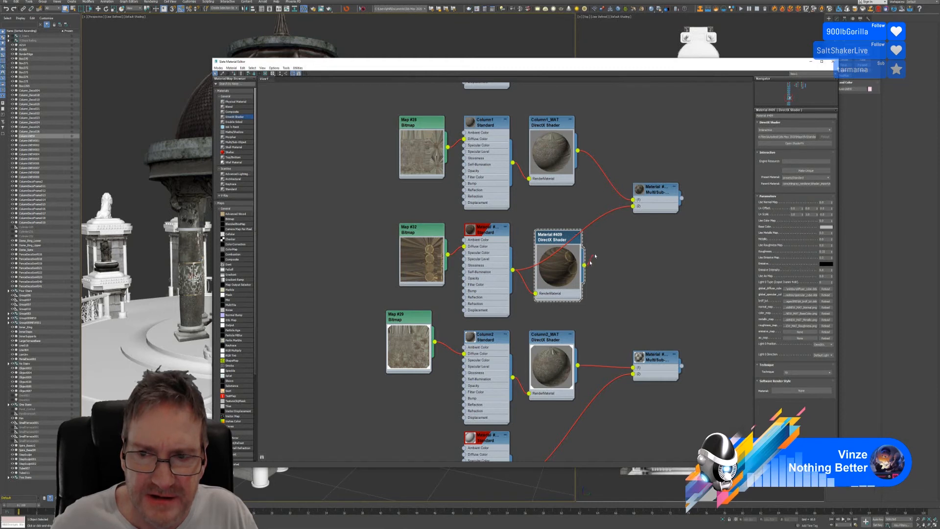
{"action": "left_click_drag", "start_coordinate": [584, 264], "coordinate": [631, 206]}
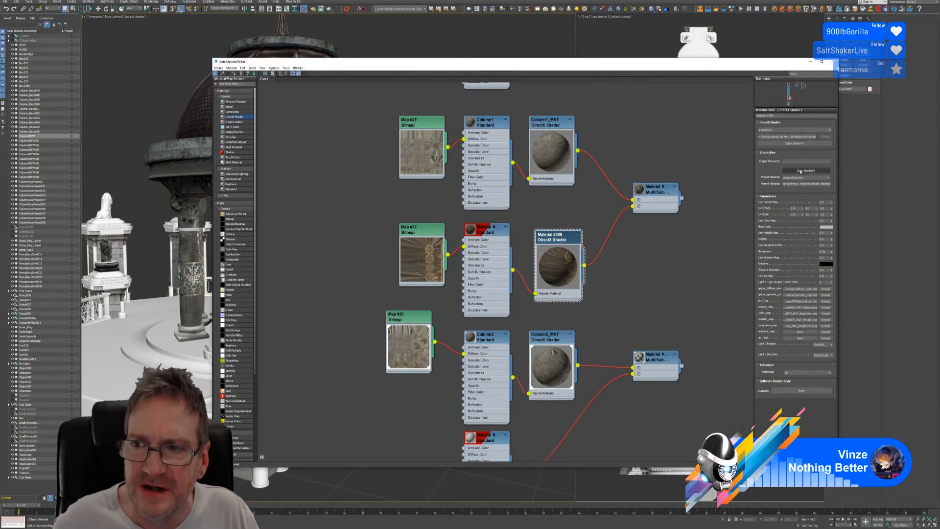
Make the gold DirectX shader unique, open it in ShaderFX and raise the Standard Base node's light count to 2.
{"action": "left_click", "coordinate": [800, 171]}
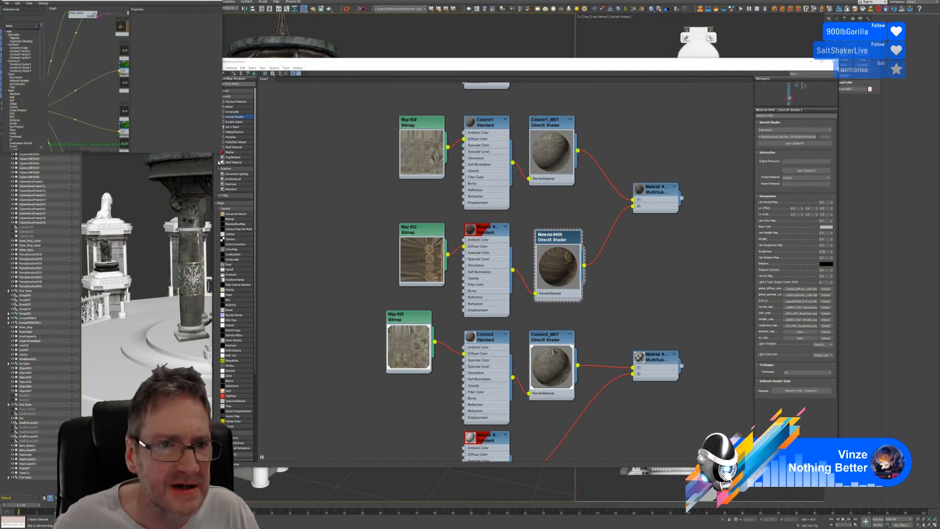
{"action": "left_click_drag", "start_coordinate": [221, 153], "coordinate": [547, 358]}
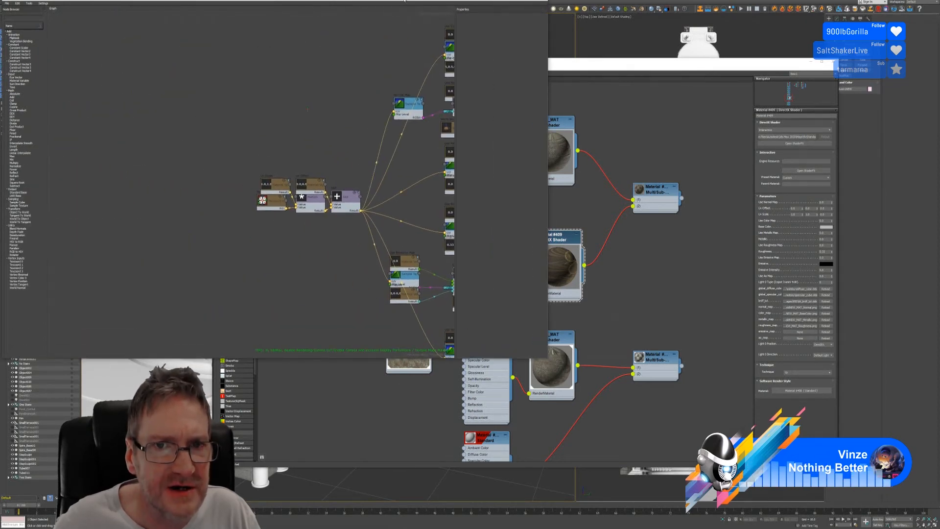
{"action": "left_click_drag", "start_coordinate": [404, 1], "coordinate": [526, 67]}
{"action": "middle_click_drag", "start_coordinate": [463, 121], "coordinate": [239, 153]}
{"action": "middle_click_drag", "start_coordinate": [481, 171], "coordinate": [446, 142]}
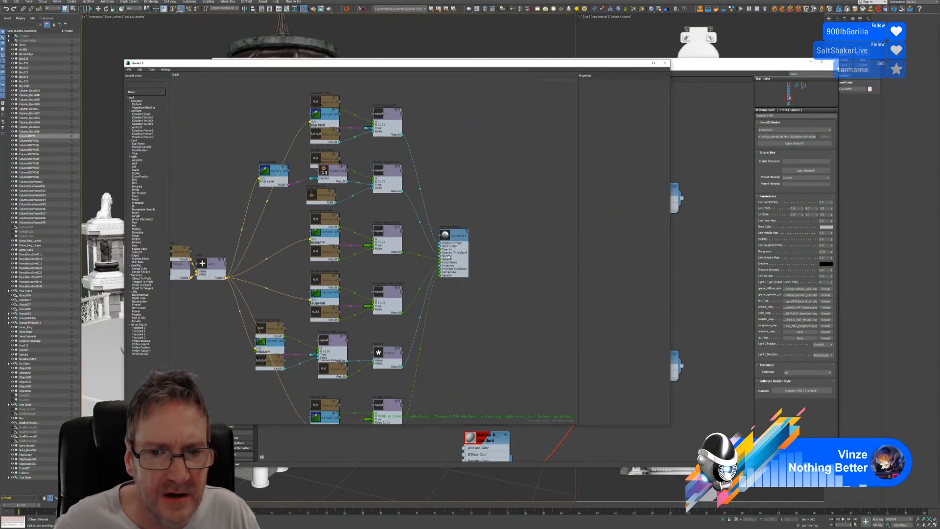
{"action": "left_click", "coordinate": [454, 236]}
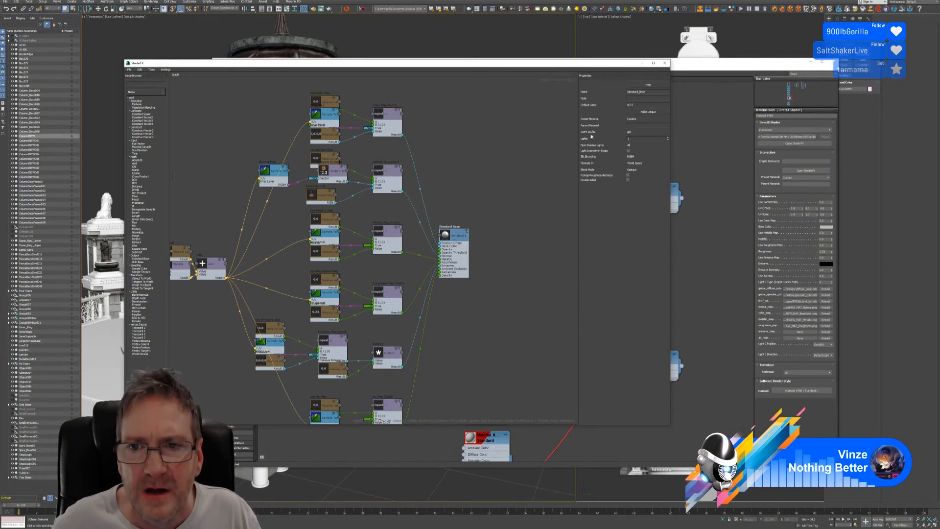
{"action": "left_click", "coordinate": [668, 137]}
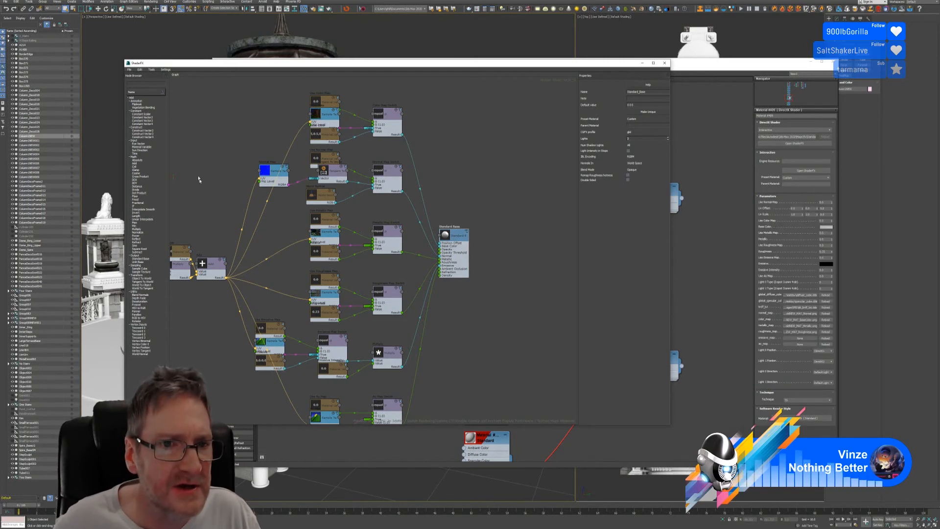
Save the gold shader graph as ColumnGold1 and close ShaderFX.
{"action": "left_click", "coordinate": [129, 69]}
{"action": "left_click", "coordinate": [135, 75]}
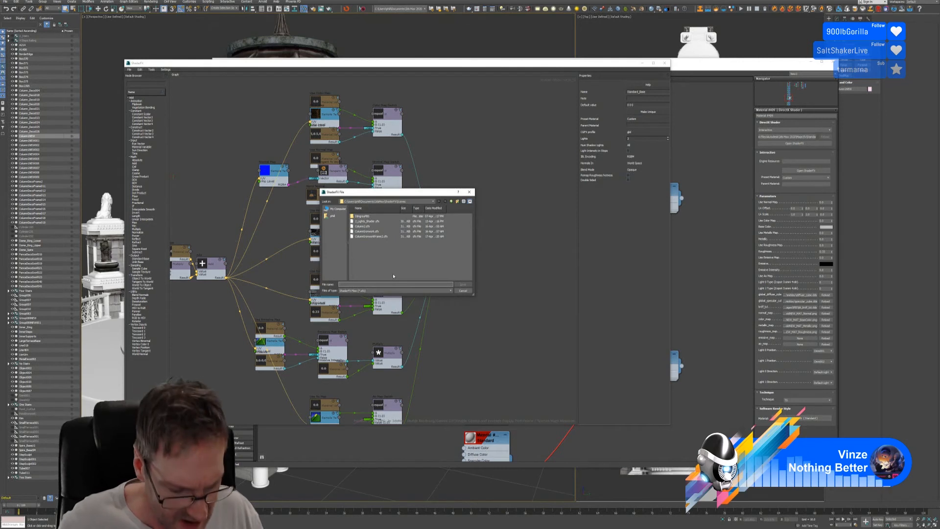
{"action": "type", "text": "Col"}
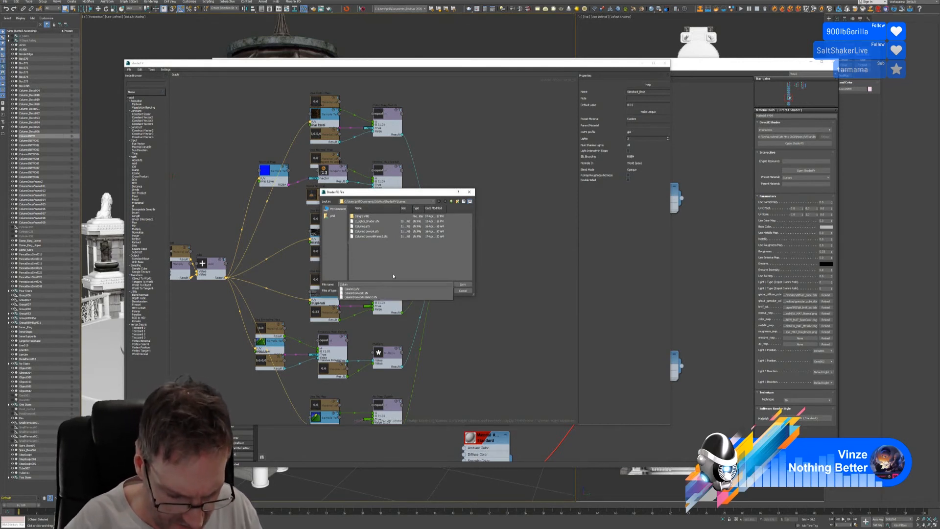
{"action": "type", "text": "umn6x"}
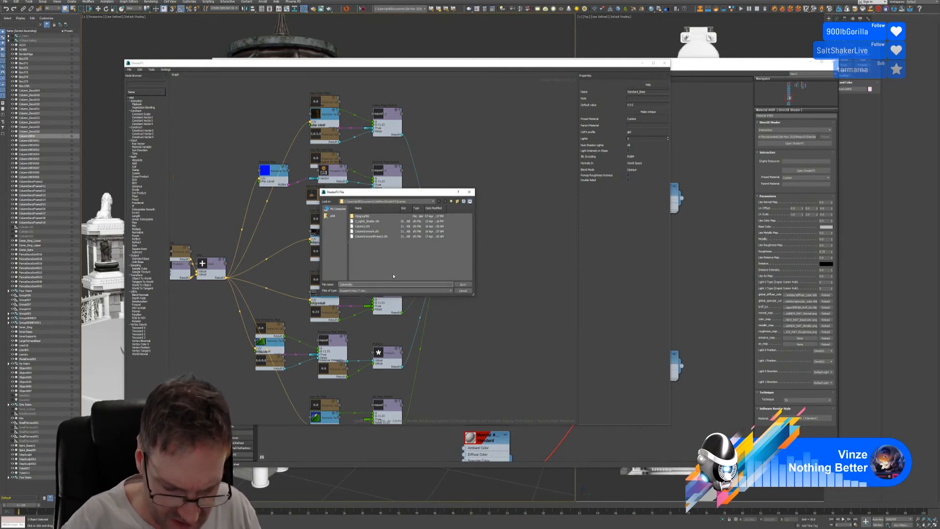
{"action": "key", "text": "BackSpace"}
{"action": "type", "text": "old"}
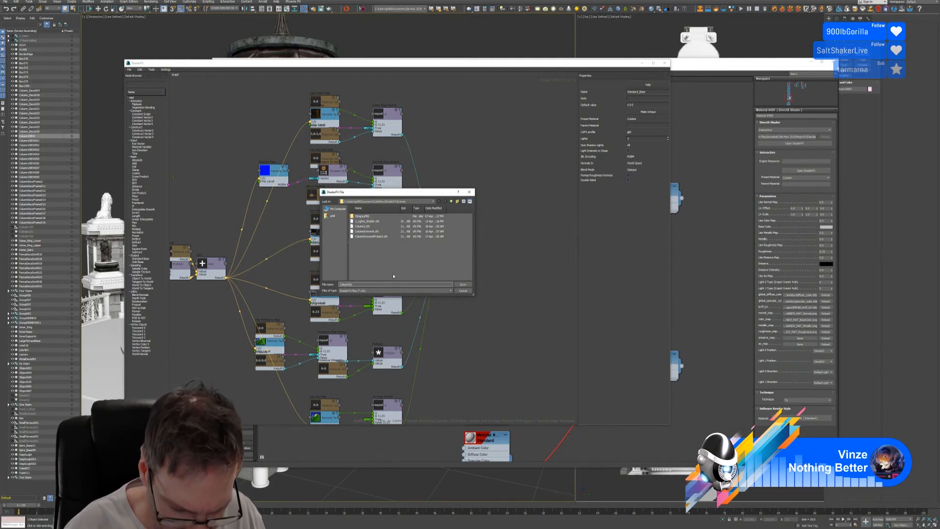
{"action": "type", "text": "1"}
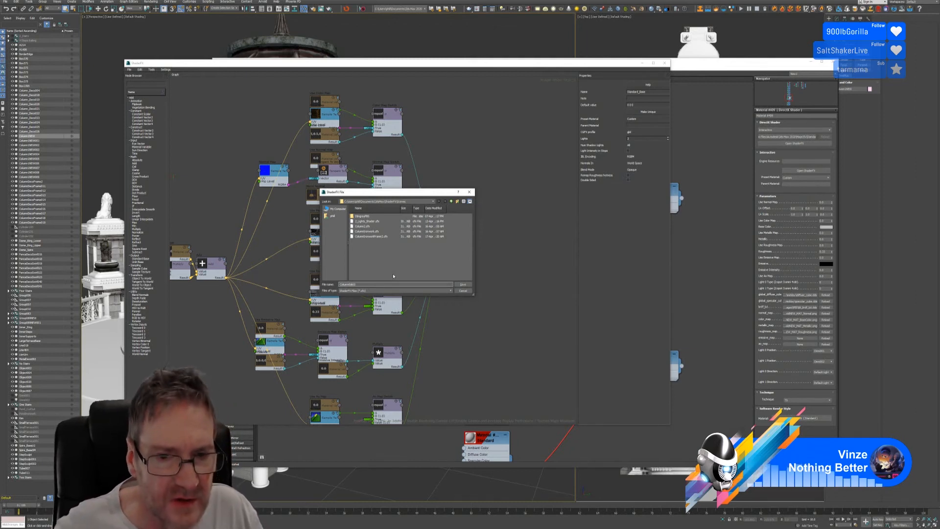
{"action": "left_click", "coordinate": [463, 285]}
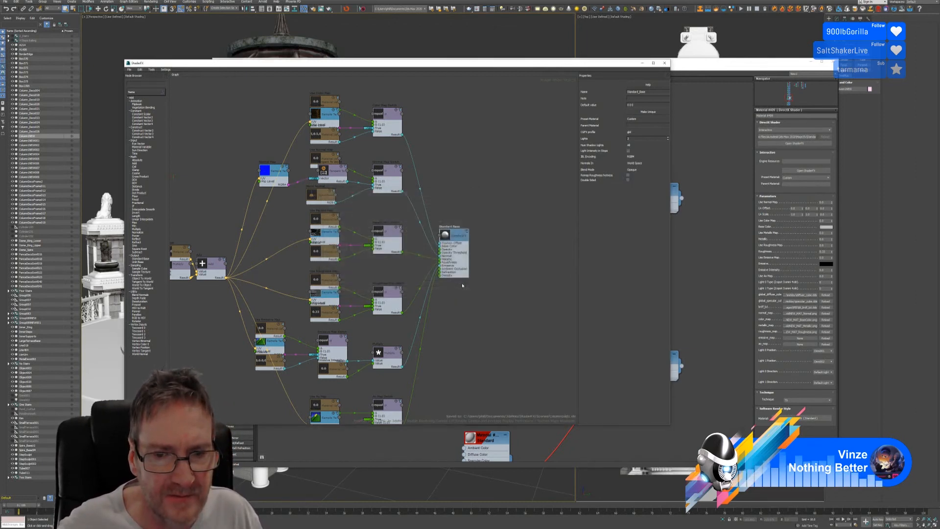
{"action": "left_click", "coordinate": [664, 64]}
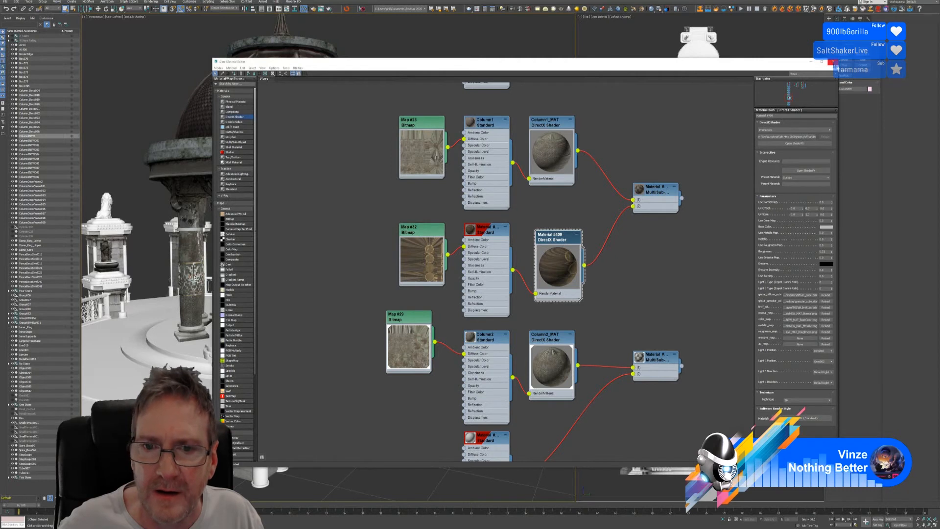
Collapse the Multi/Sub-Object node that combines Column1_MAT and the gold shader, and assign this material to the selected column.
{"action": "left_click", "coordinate": [674, 187]}
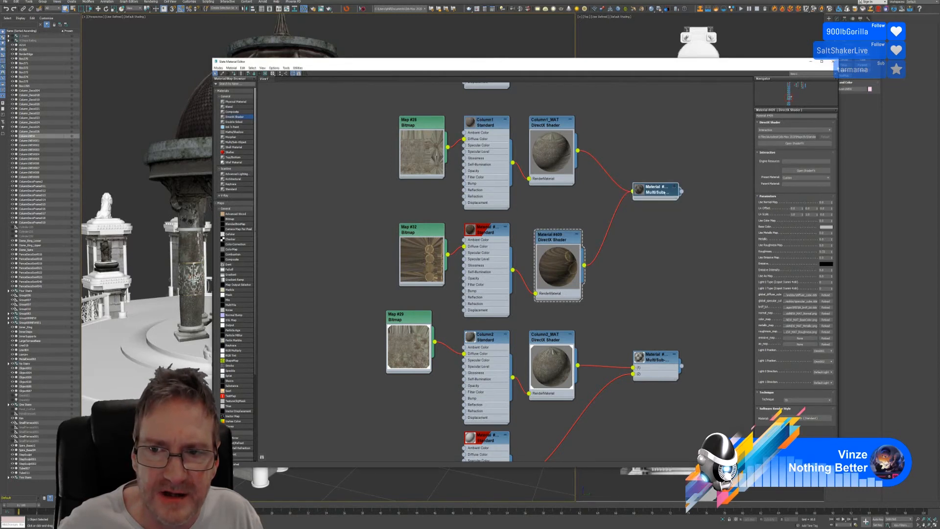
{"action": "left_click", "coordinate": [655, 191]}
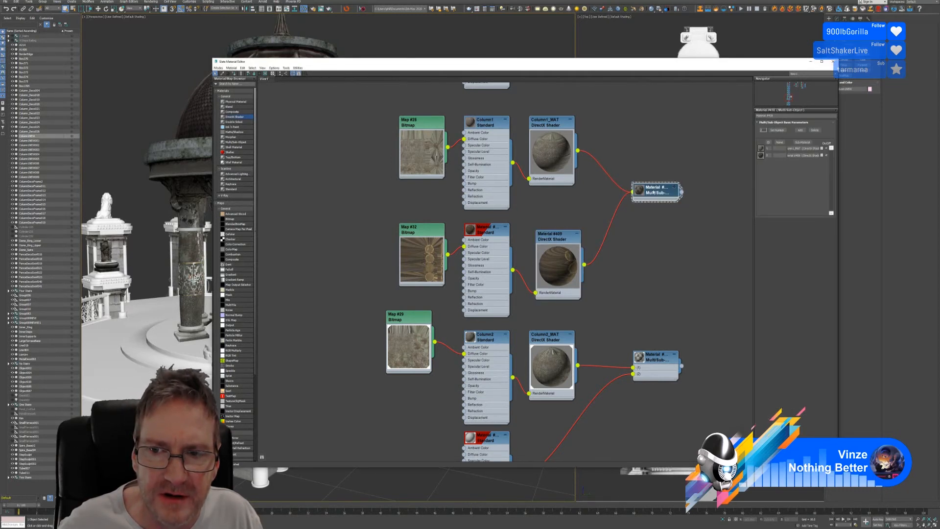
{"action": "left_click_drag", "start_coordinate": [543, 65], "coordinate": [743, 92]}
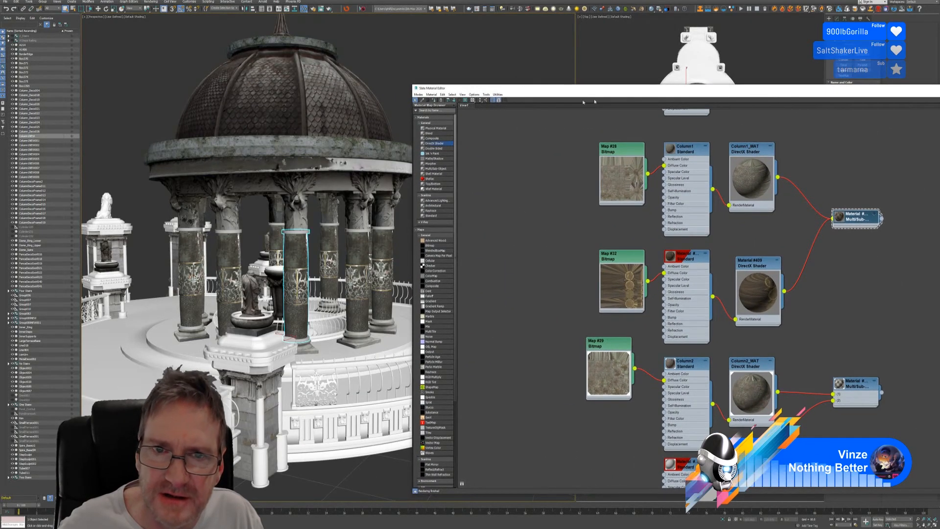
{"action": "left_click_drag", "start_coordinate": [530, 90], "coordinate": [350, 63]}
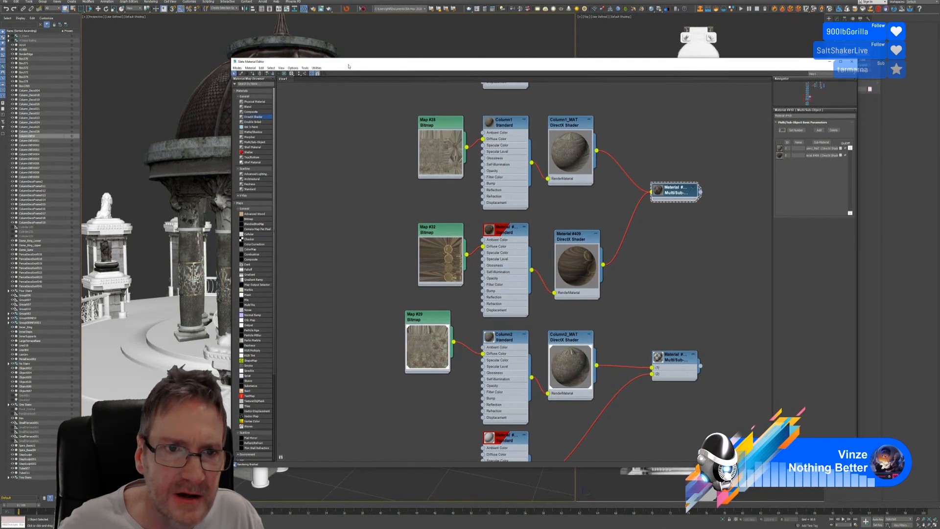
{"action": "right_click", "coordinate": [672, 192]}
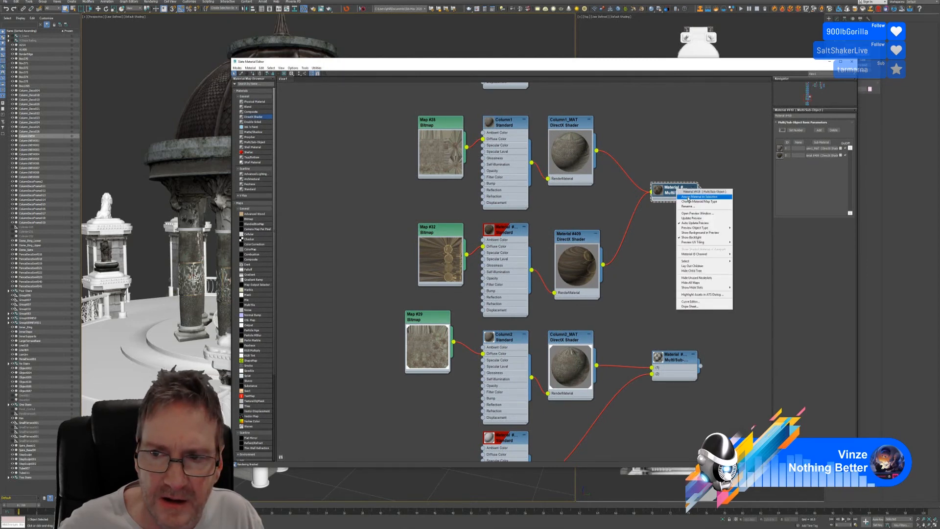
{"action": "left_click", "coordinate": [686, 194]}
{"action": "left_click", "coordinate": [852, 62]}
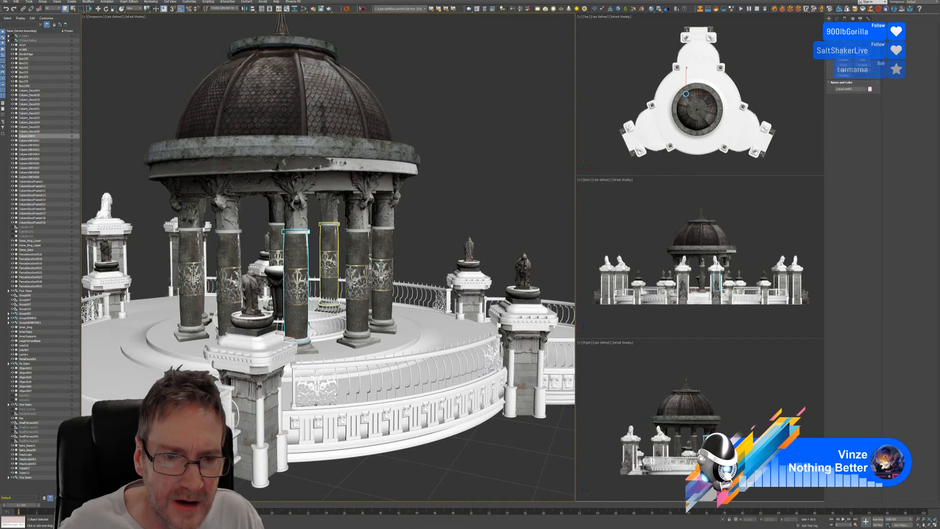
{"action": "scroll", "coordinate": [304, 270], "scroll_direction": "up", "scroll_amount": 3}
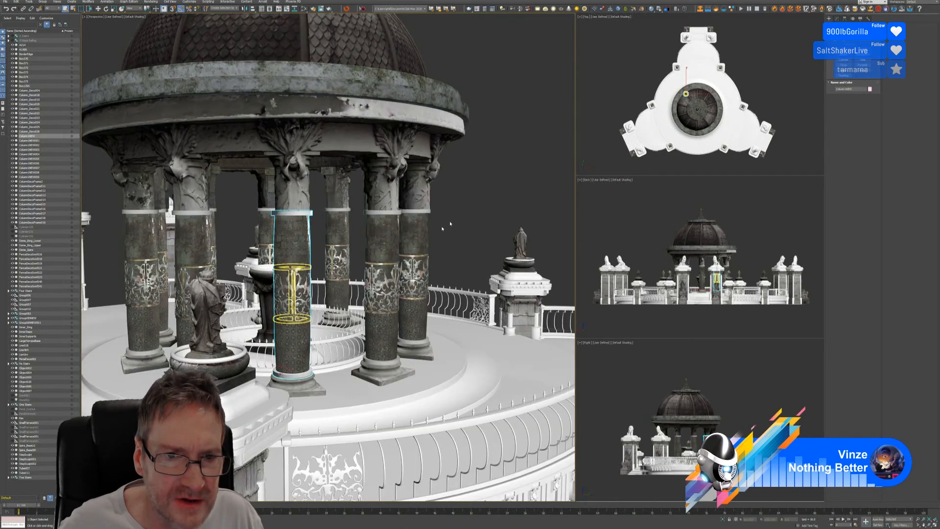
{"action": "middle_click_drag", "start_coordinate": [454, 214], "coordinate": [467, 196]}
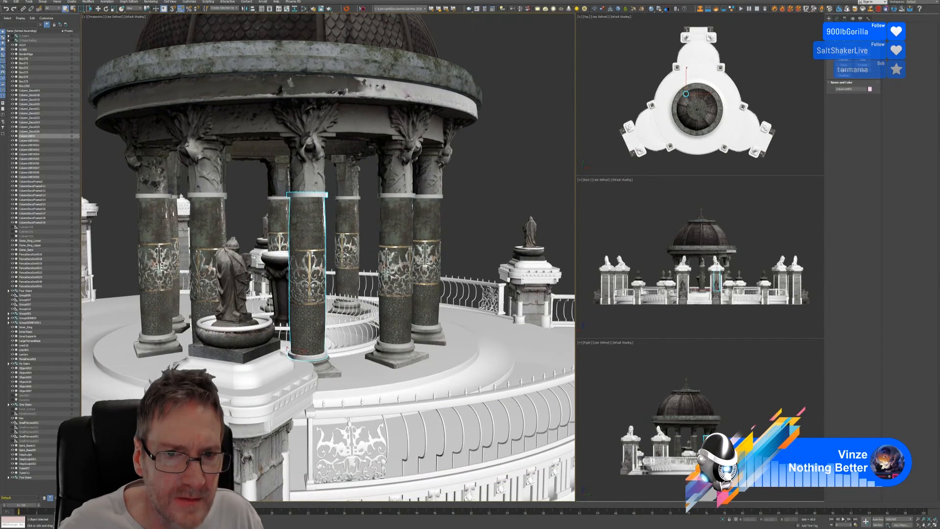
Reopen the Slate Material Editor and move it aside so the selected column stays visible in the perspective view.
{"action": "left_click", "coordinate": [304, 9]}
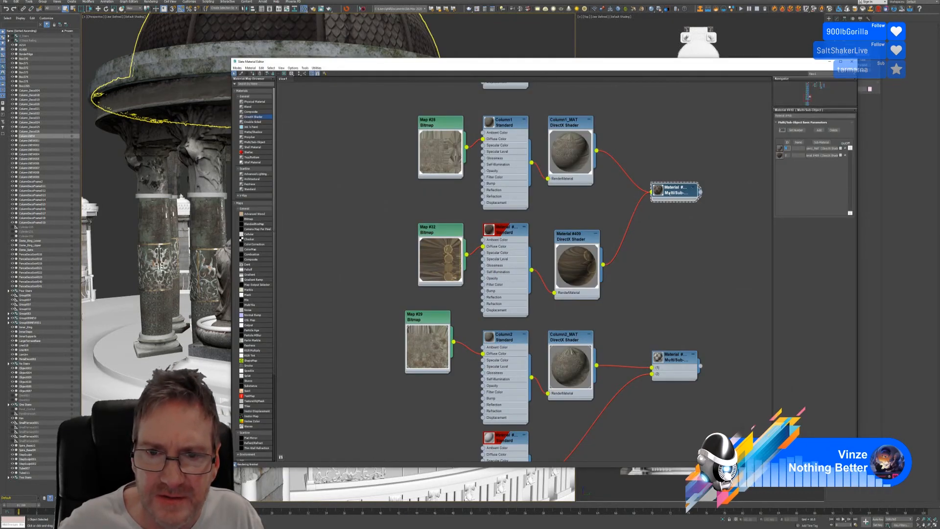
{"action": "scroll", "coordinate": [541, 261], "scroll_direction": "down", "scroll_amount": 2}
{"action": "left_click_drag", "start_coordinate": [395, 62], "coordinate": [504, 57]}
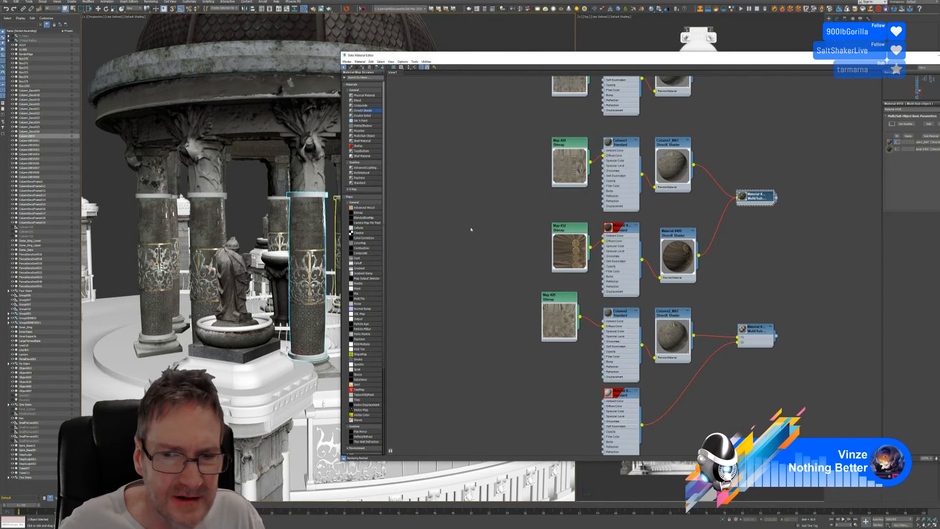
{"action": "left_click", "coordinate": [449, 246]}
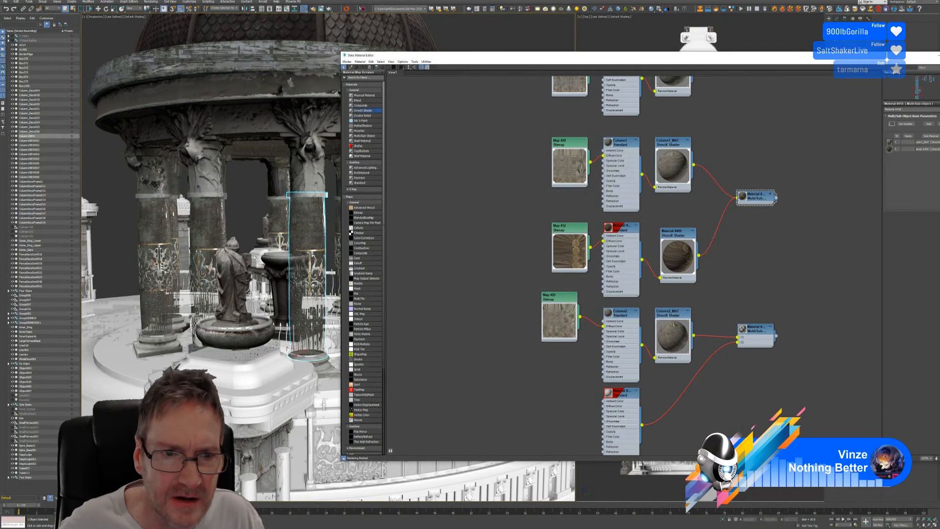
Select the column behind the statue, assign the collapsed Column1 Multi/Sub-Object material to it, and close the Slate Material Editor.
{"action": "left_click", "coordinate": [208, 219]}
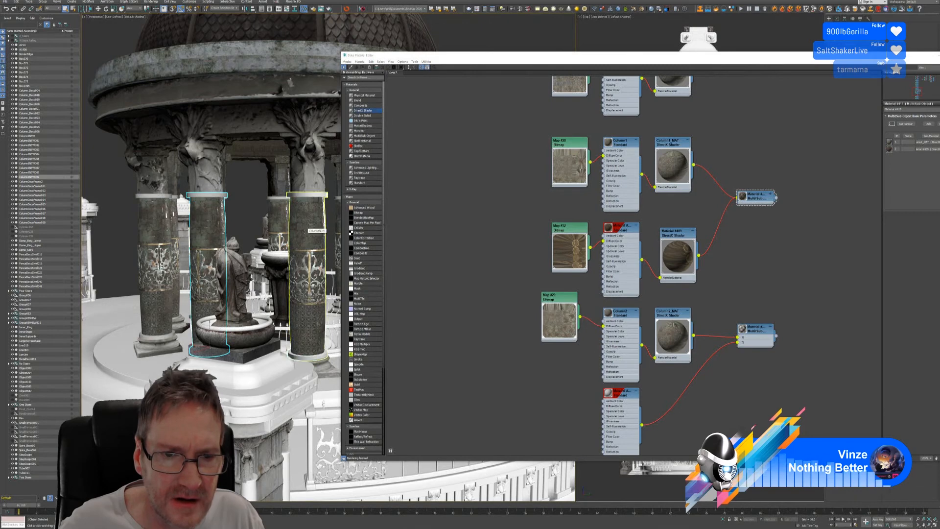
{"action": "right_click", "coordinate": [756, 196]}
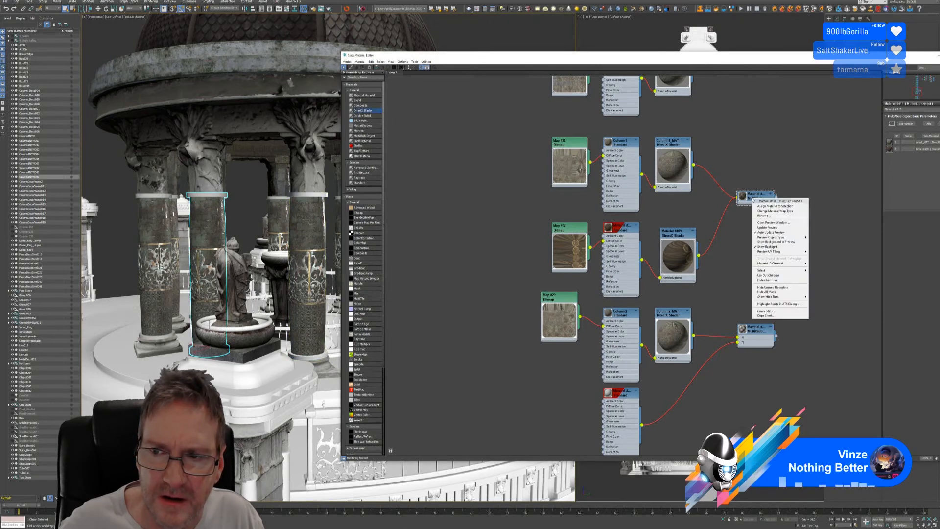
{"action": "left_click", "coordinate": [770, 206]}
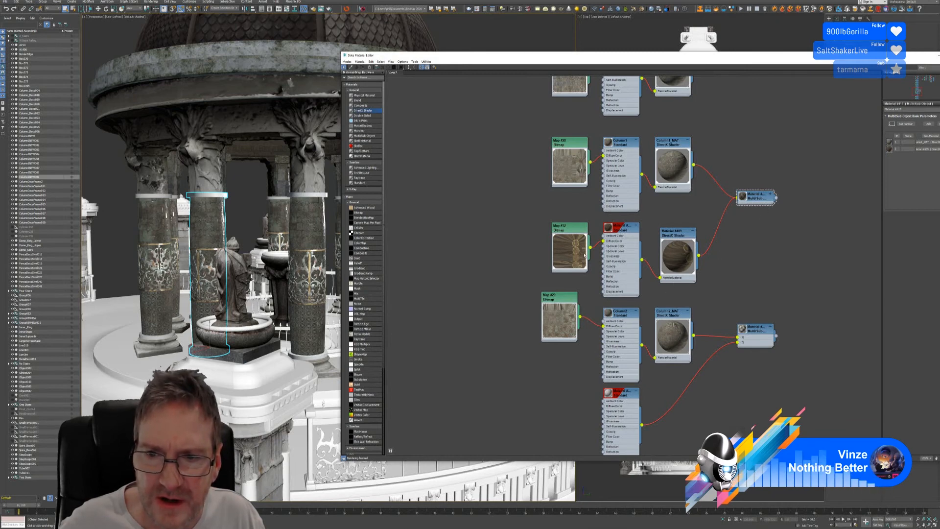
{"action": "middle_click_drag", "start_coordinate": [721, 161], "coordinate": [569, 155]}
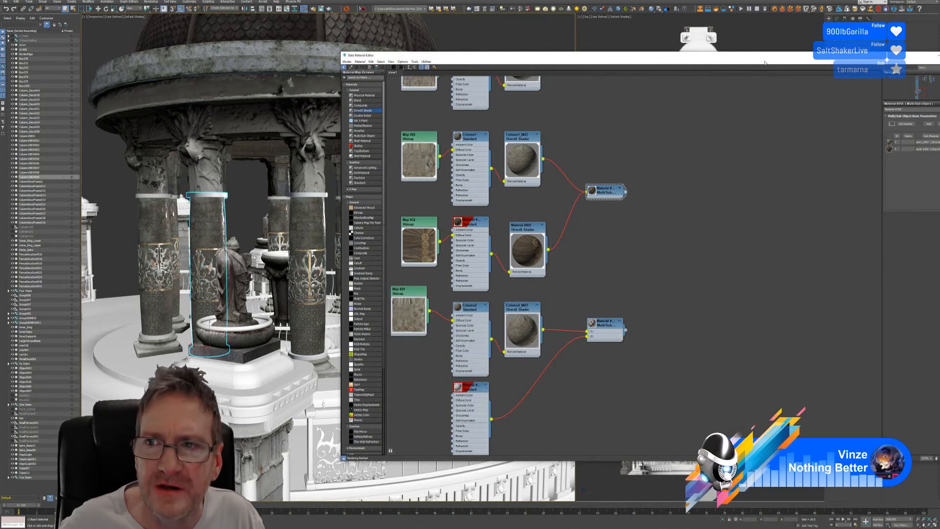
{"action": "left_click_drag", "start_coordinate": [766, 56], "coordinate": [613, 44]}
{"action": "left_click", "coordinate": [808, 43]}
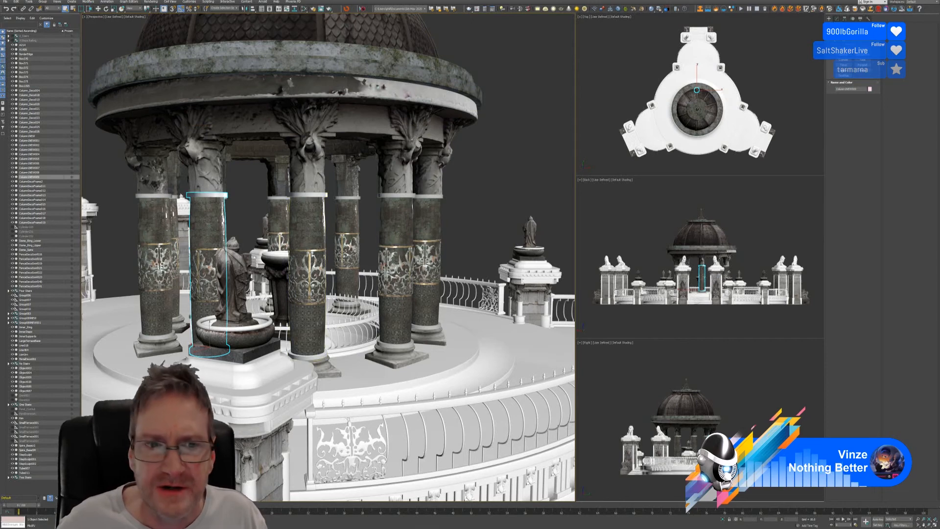
Add an Unwrap UVW modifier to the selected column and check its UVs against the Column1NEW stone and gold base color textures.
{"action": "left_click", "coordinate": [836, 18]}
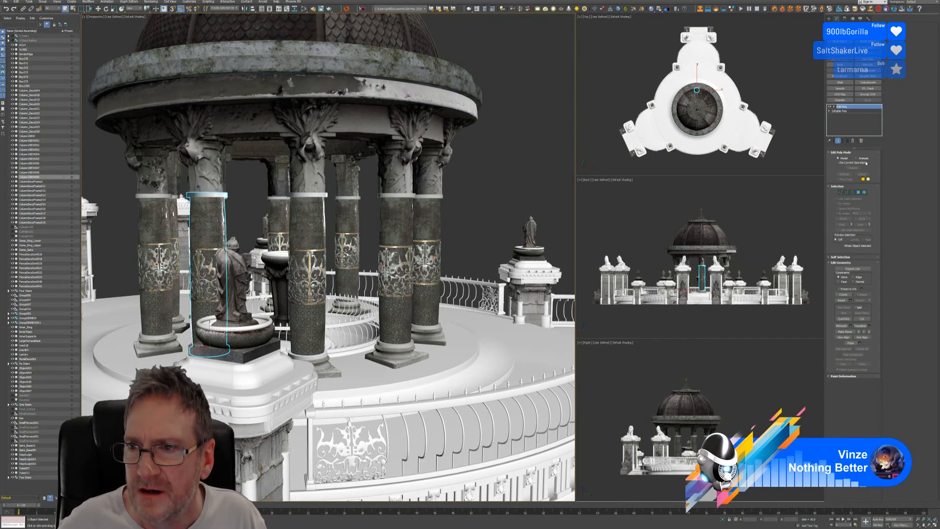
{"action": "left_click", "coordinate": [867, 94]}
{"action": "left_click", "coordinate": [851, 257]}
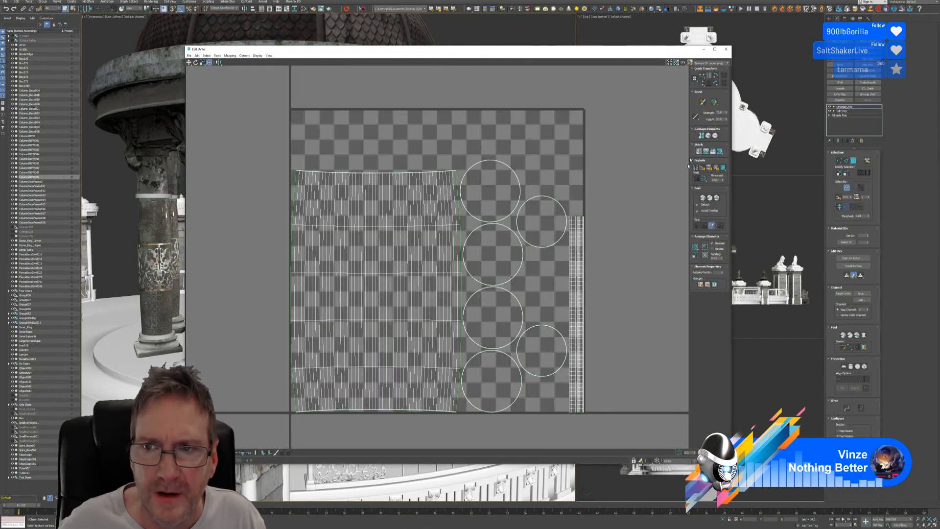
{"action": "left_click", "coordinate": [717, 63]}
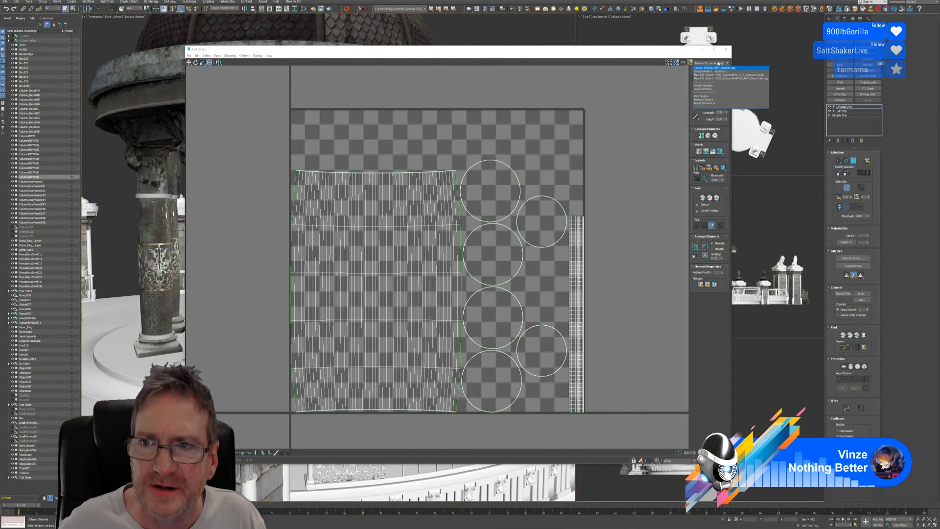
{"action": "left_click", "coordinate": [764, 75]}
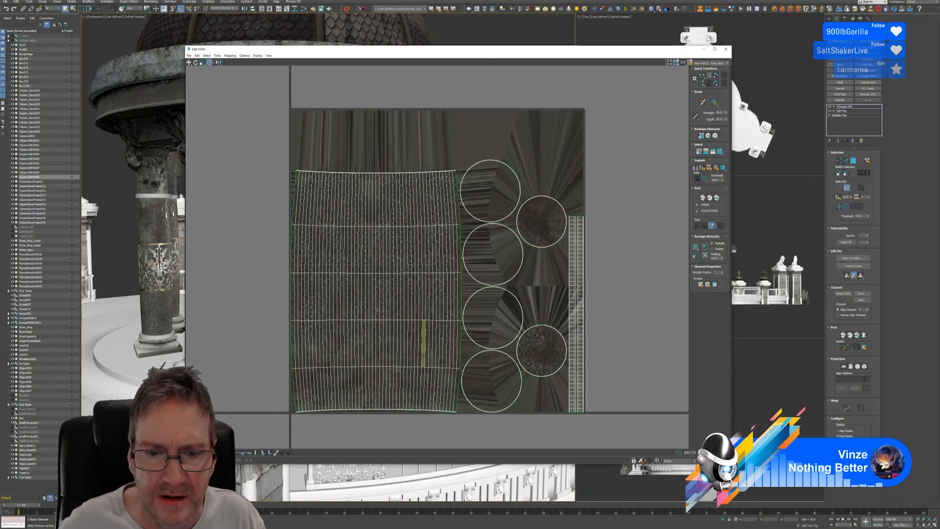
{"action": "left_click", "coordinate": [727, 63]}
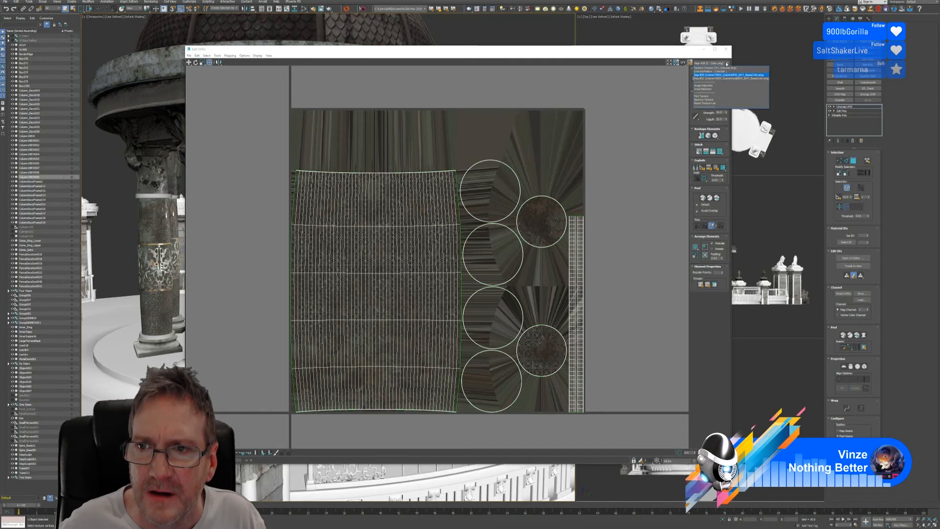
{"action": "left_click", "coordinate": [728, 78]}
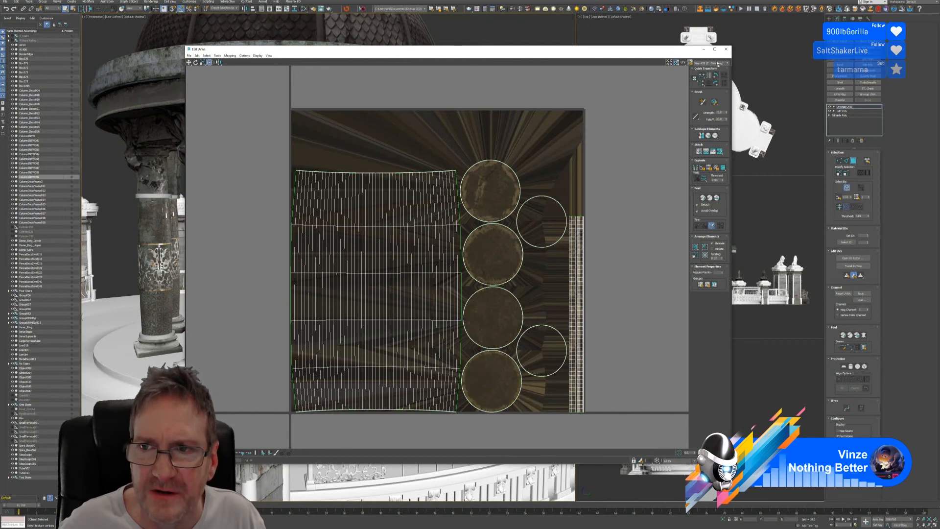
{"action": "left_click", "coordinate": [726, 49]}
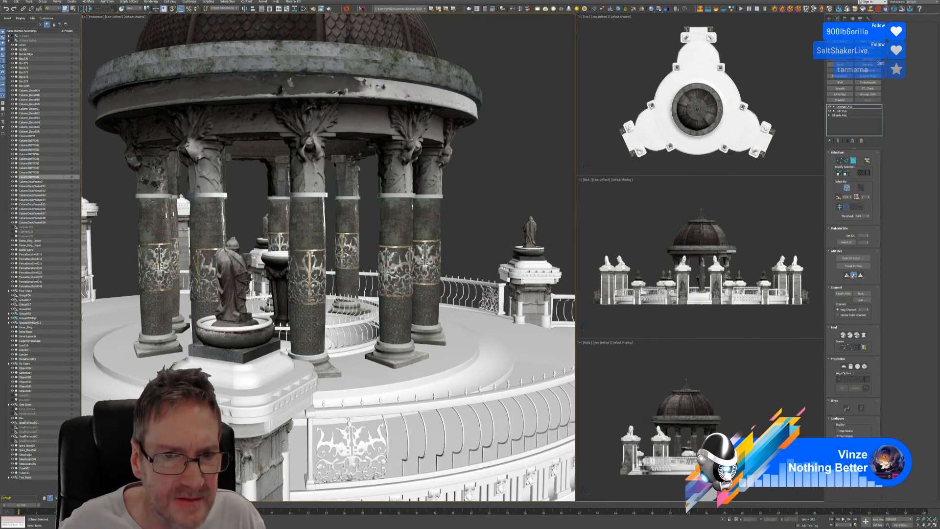
Check the upper column ring up close, and compare the parameters of Column1_MAT and the gold DirectX shader in the Slate Material Editor.
{"action": "scroll", "coordinate": [313, 202], "scroll_direction": "up", "scroll_amount": 5}
{"action": "left_click", "coordinate": [313, 202]}
{"action": "scroll", "coordinate": [328, 227], "scroll_direction": "down", "scroll_amount": 5}
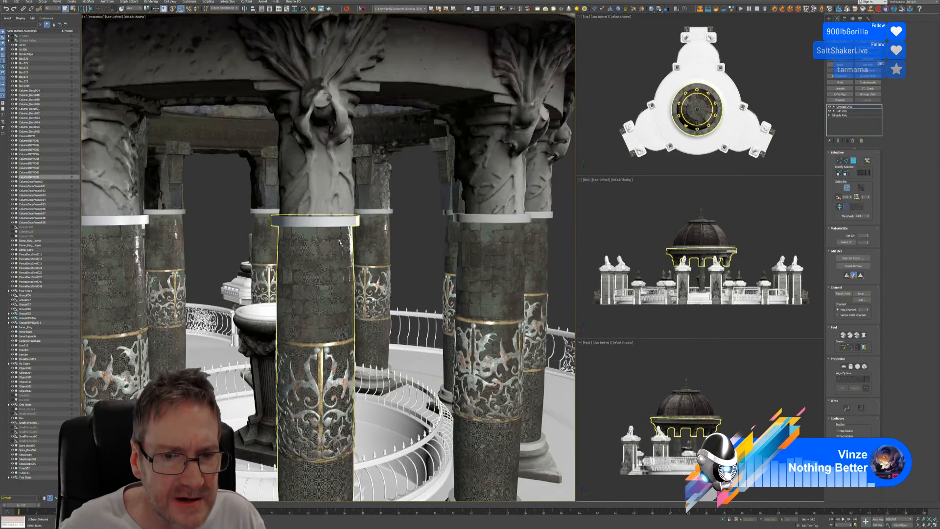
{"action": "left_click", "coordinate": [341, 251]}
{"action": "middle_click_drag", "start_coordinate": [480, 251], "coordinate": [458, 223]}
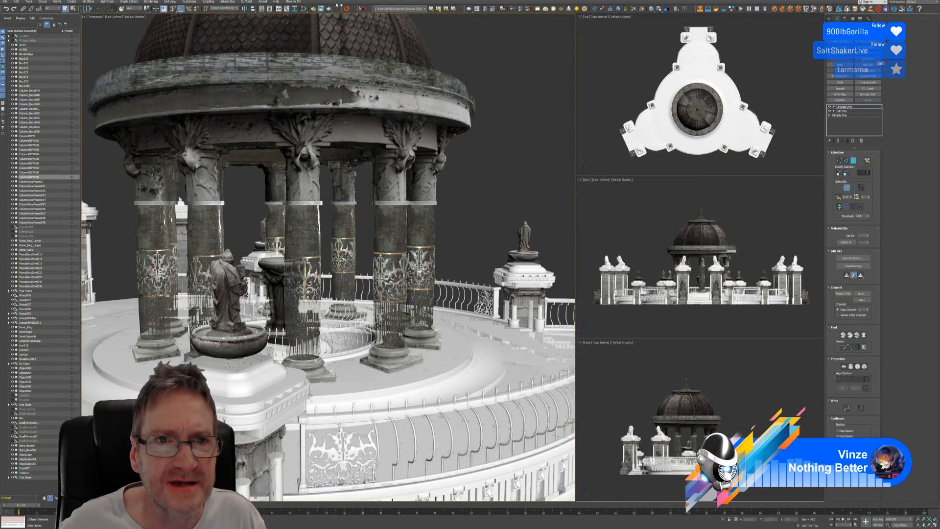
{"action": "left_click", "coordinate": [305, 9]}
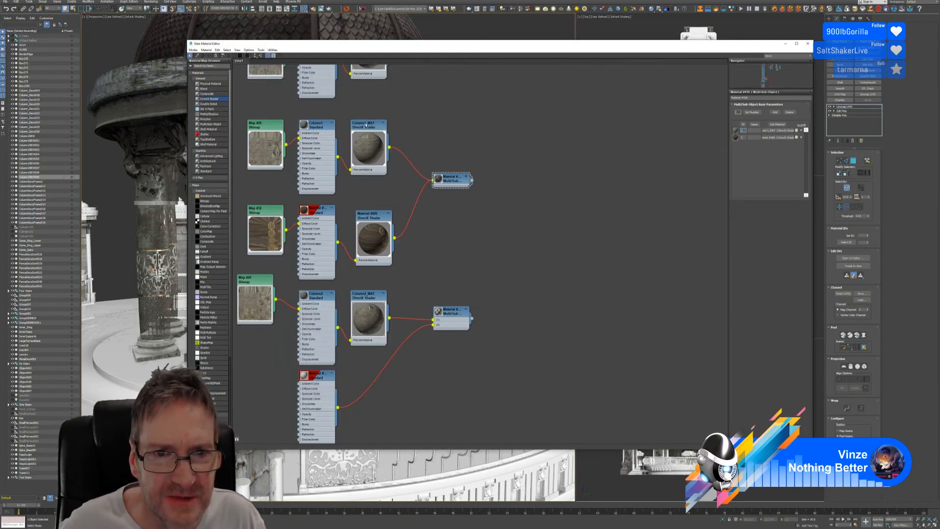
{"action": "double_click", "coordinate": [367, 128]}
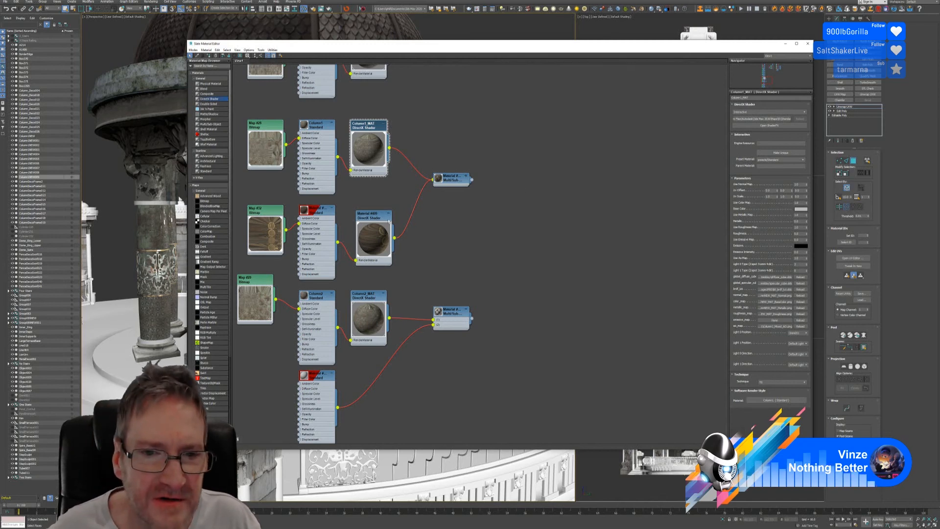
{"action": "double_click", "coordinate": [373, 216]}
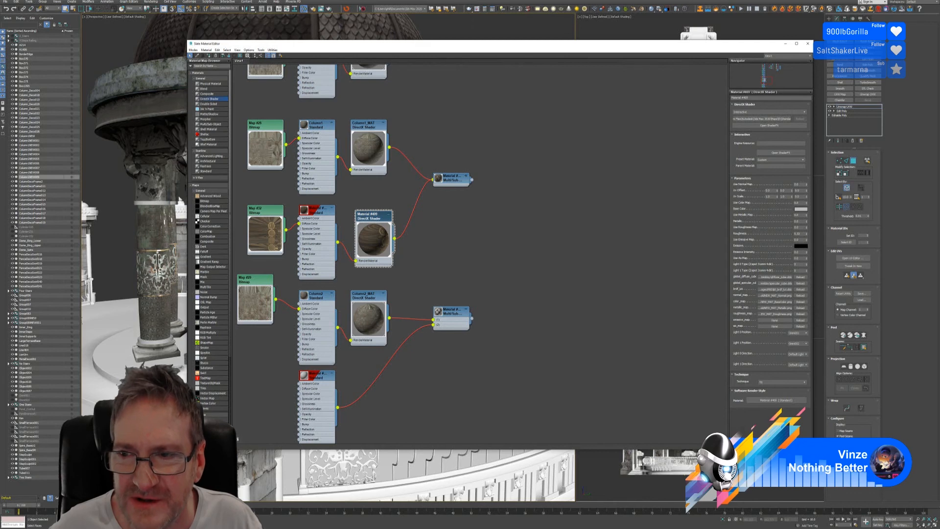
Set the gold shader's Use Normal Map, Use Color Map, Use Metallic Map and Use Roughness Map to 1, and close the material editor.
{"action": "left_click", "coordinate": [799, 184]}
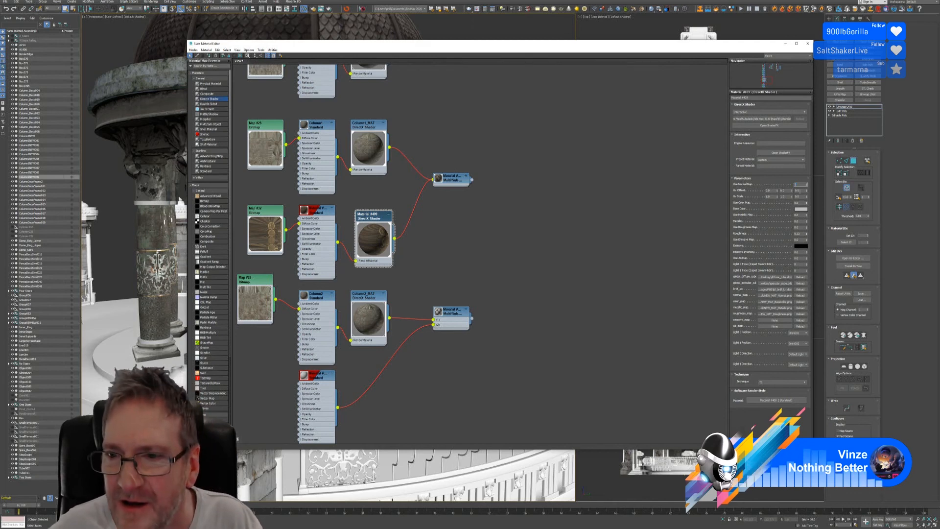
{"action": "type", "text": "1"}
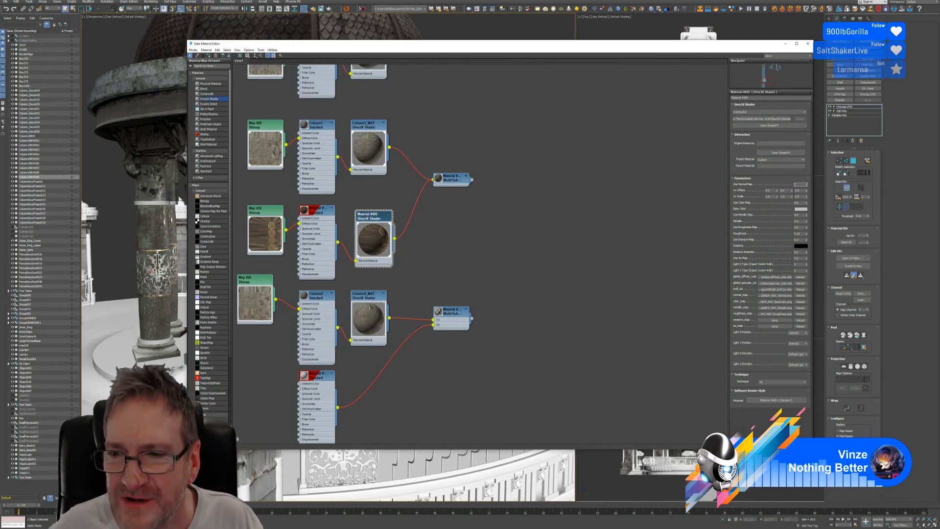
{"action": "double_click", "coordinate": [798, 203]}
{"action": "type", "text": "1"}
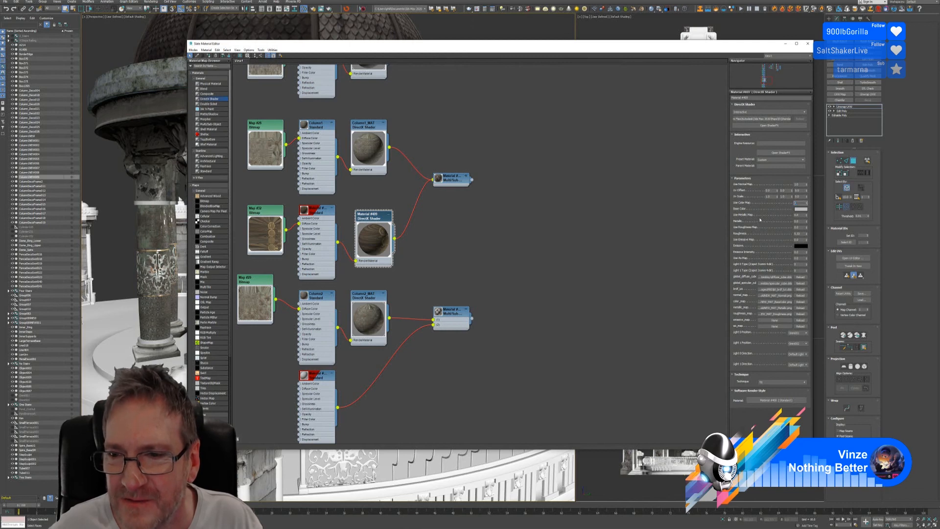
{"action": "key", "text": "Tab"}
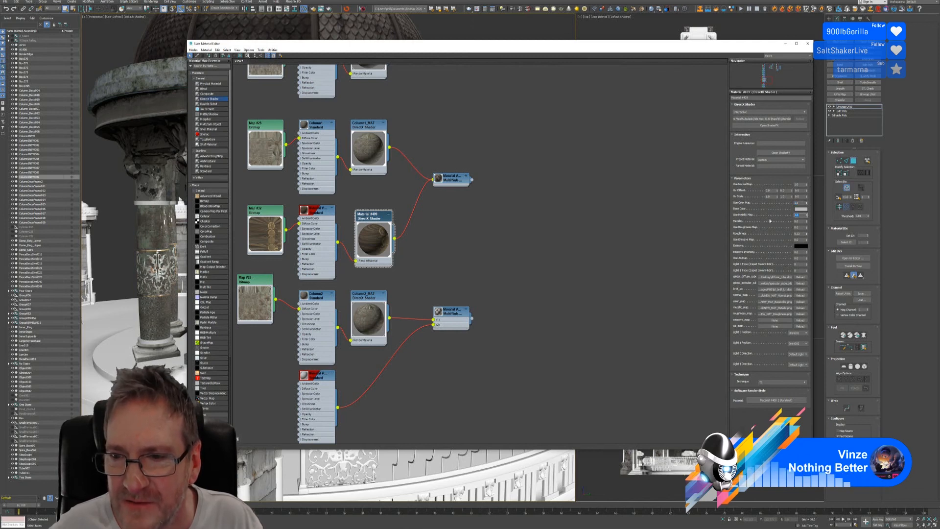
{"action": "type", "text": "1"}
{"action": "key", "text": "Tab"}
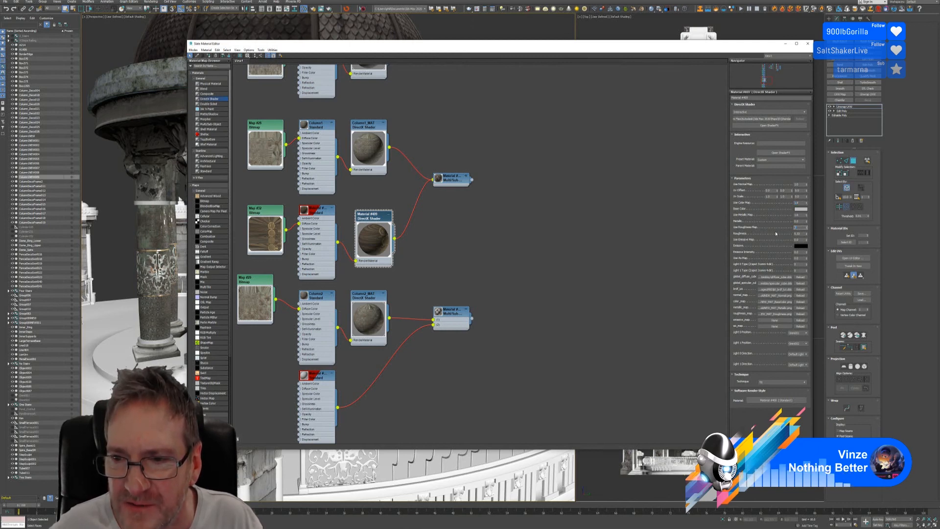
{"action": "left_click", "coordinate": [654, 235]}
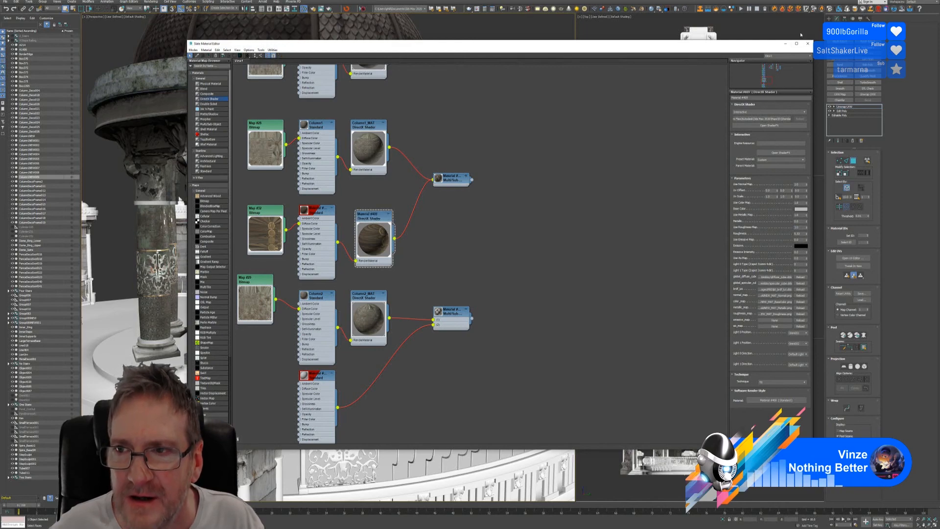
{"action": "left_click", "coordinate": [808, 44]}
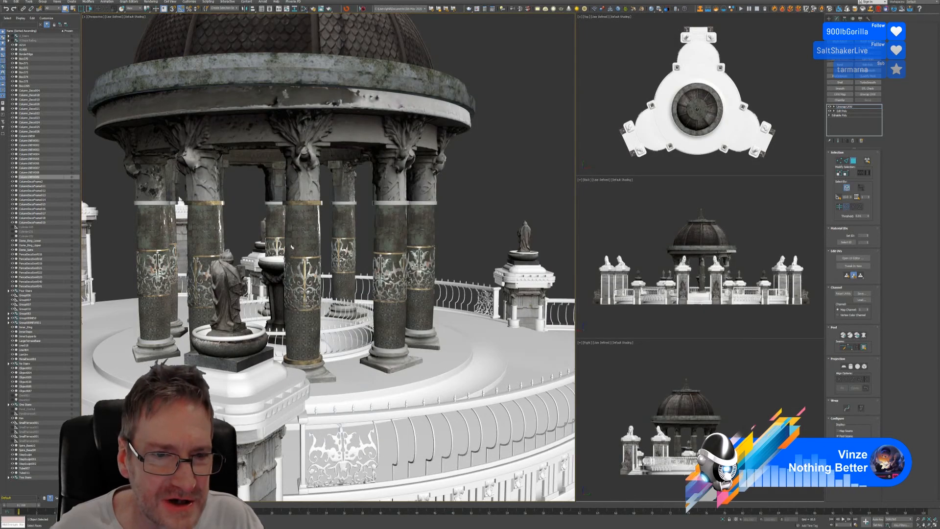
Leave polygon selection on the column and delete its Unwrap UVW modifier.
{"action": "scroll", "coordinate": [291, 246], "scroll_direction": "up", "scroll_amount": 10}
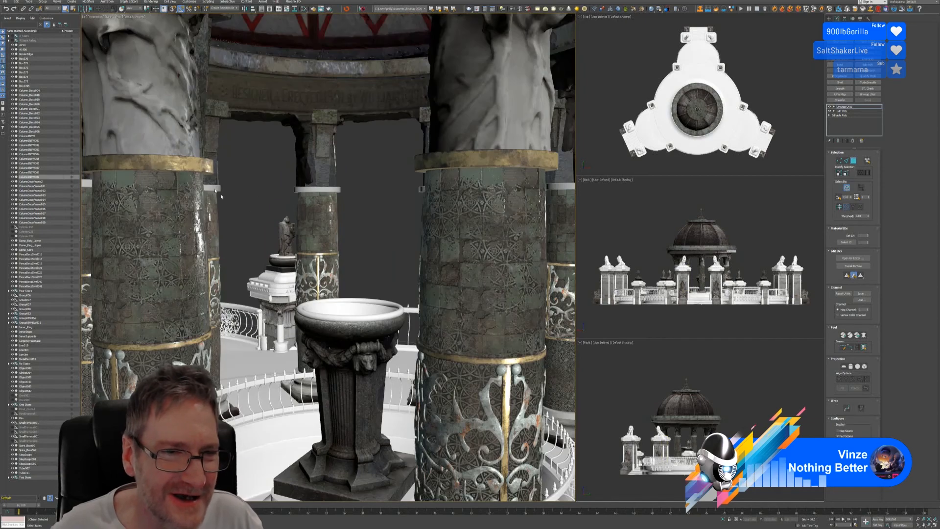
{"action": "middle_click_drag", "start_coordinate": [216, 183], "coordinate": [285, 165]}
{"action": "middle_click_drag", "start_coordinate": [342, 230], "coordinate": [319, 226]}
{"action": "left_click", "coordinate": [334, 247]}
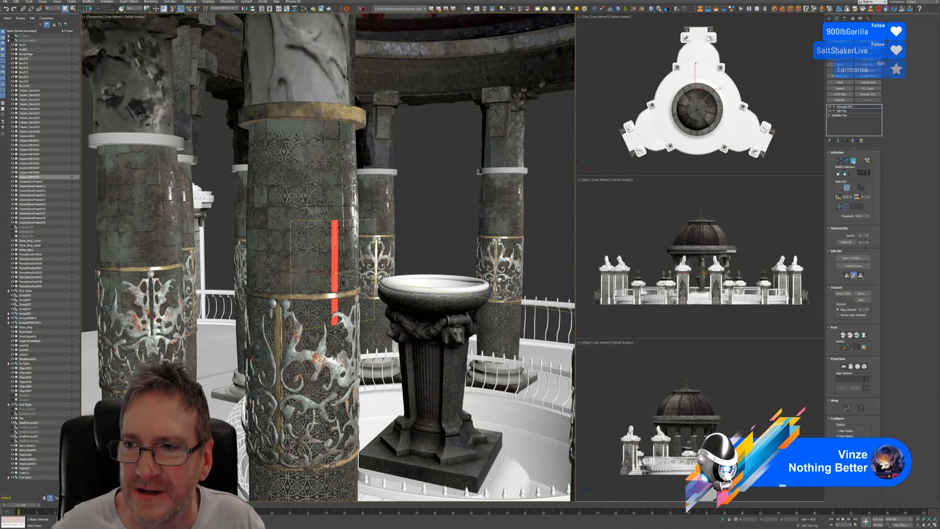
{"action": "left_click", "coordinate": [853, 161]}
{"action": "left_click", "coordinate": [852, 141]}
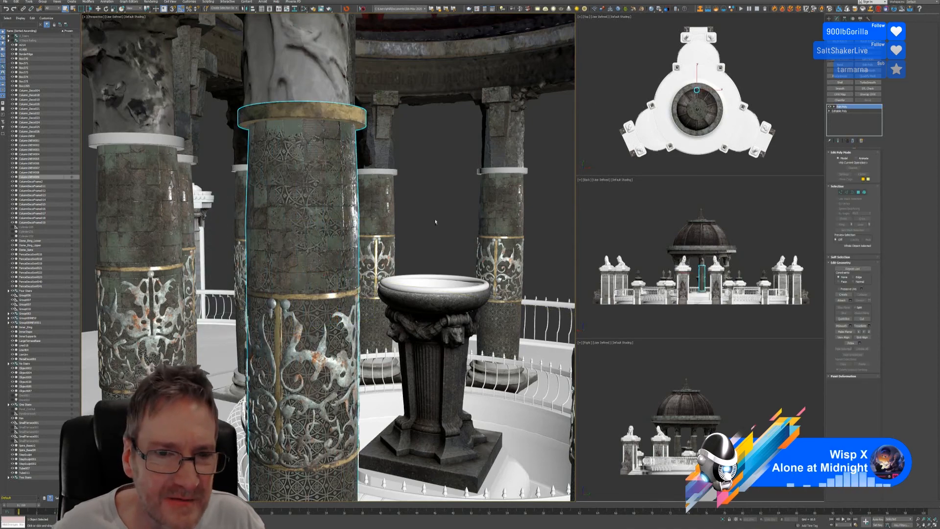
Examine the gold rings and stone textures on the rotunda's columns from several angles and distances.
{"action": "scroll", "coordinate": [435, 222], "scroll_direction": "down", "scroll_amount": 10}
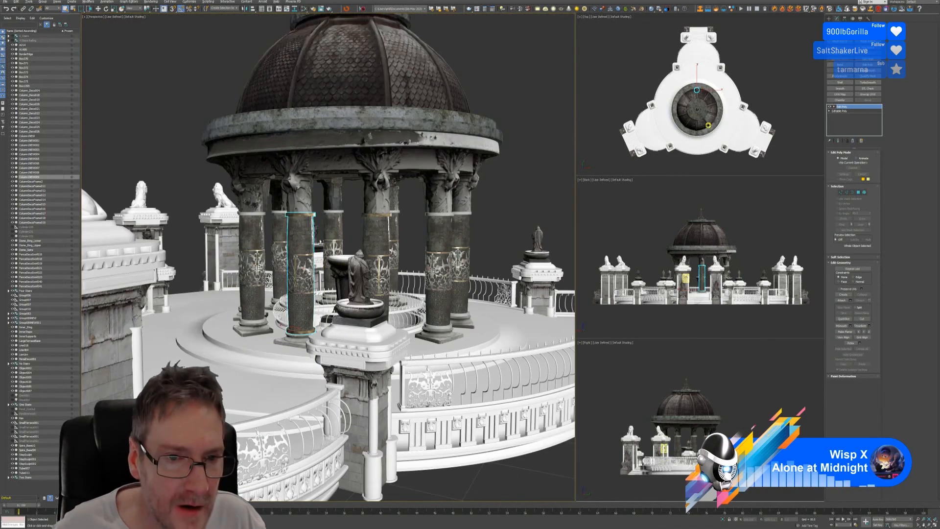
{"action": "middle_click_drag", "start_coordinate": [321, 241], "coordinate": [339, 247], "text": "alt"}
{"action": "scroll", "coordinate": [285, 227], "scroll_direction": "up", "scroll_amount": 4}
{"action": "scroll", "coordinate": [286, 227], "scroll_direction": "up", "scroll_amount": 4}
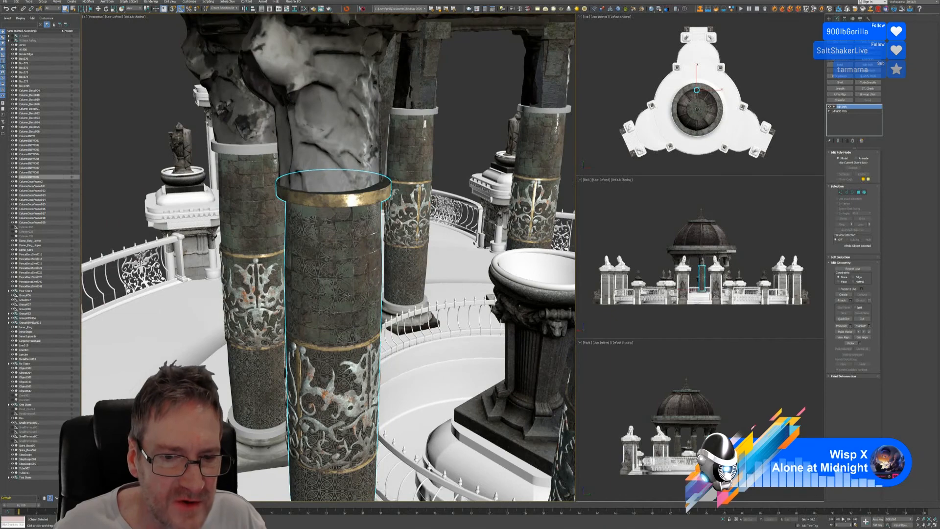
{"action": "scroll", "coordinate": [338, 247], "scroll_direction": "down", "scroll_amount": 3}
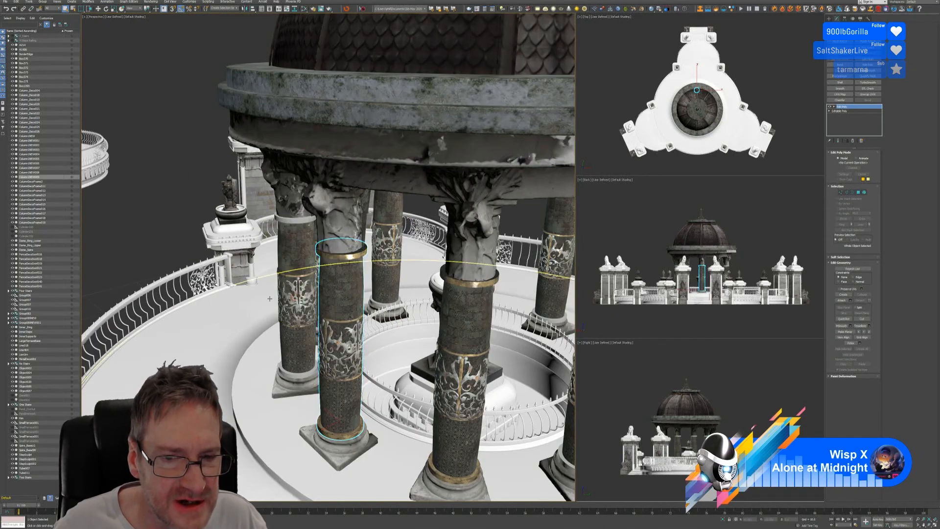
{"action": "middle_click_drag", "start_coordinate": [415, 337], "coordinate": [350, 216]}
{"action": "scroll", "coordinate": [350, 216], "scroll_direction": "down", "scroll_amount": 3}
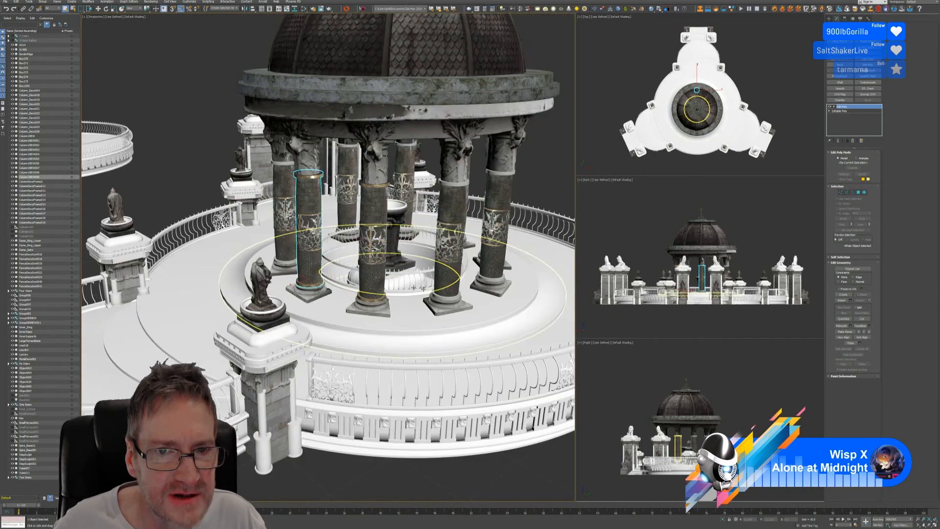
{"action": "middle_click_drag", "start_coordinate": [413, 286], "coordinate": [453, 360], "text": "alt"}
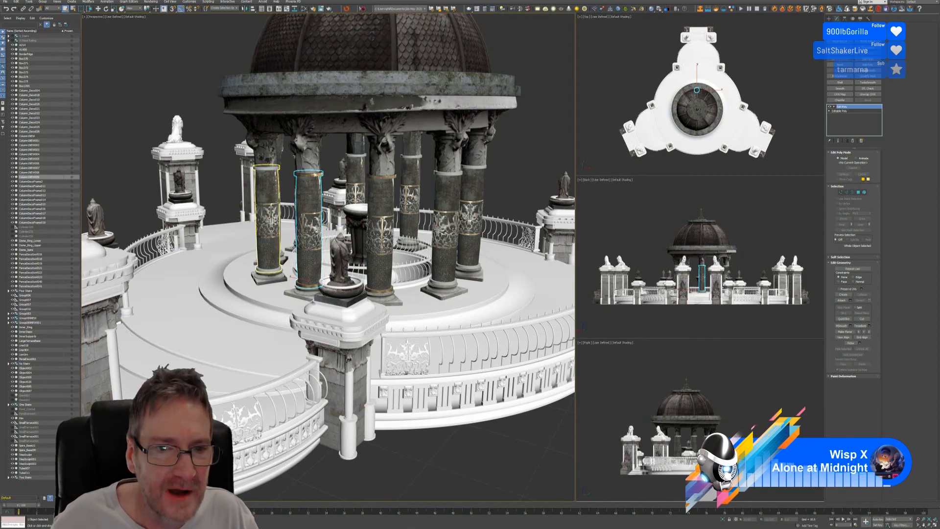
{"action": "key", "text": "z"}
{"action": "middle_click_drag", "start_coordinate": [416, 139], "coordinate": [351, 137], "text": "alt"}
{"action": "scroll", "coordinate": [351, 137], "scroll_direction": "down", "scroll_amount": 6}
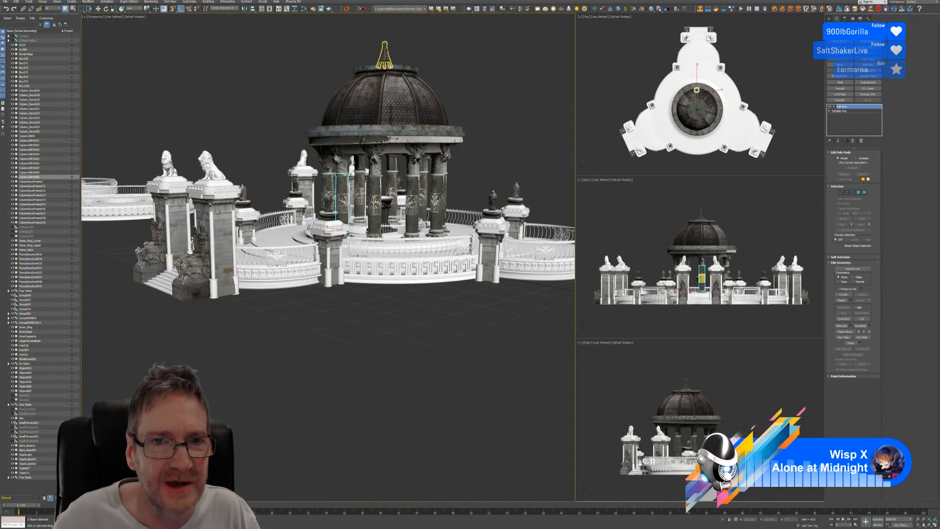
{"action": "scroll", "coordinate": [363, 193], "scroll_direction": "up", "scroll_amount": 7}
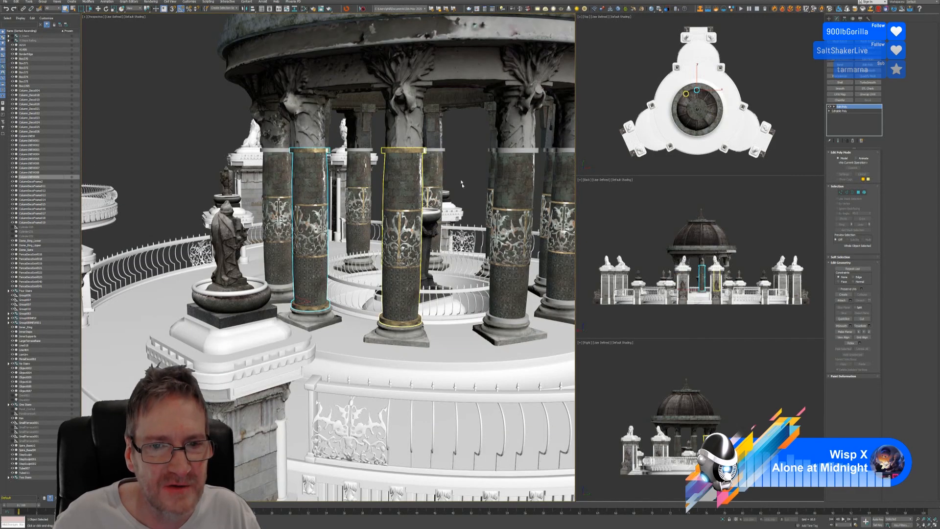
{"action": "middle_click_drag", "start_coordinate": [363, 193], "coordinate": [388, 265], "text": "alt"}
{"action": "scroll", "coordinate": [388, 265], "scroll_direction": "down", "scroll_amount": 3}
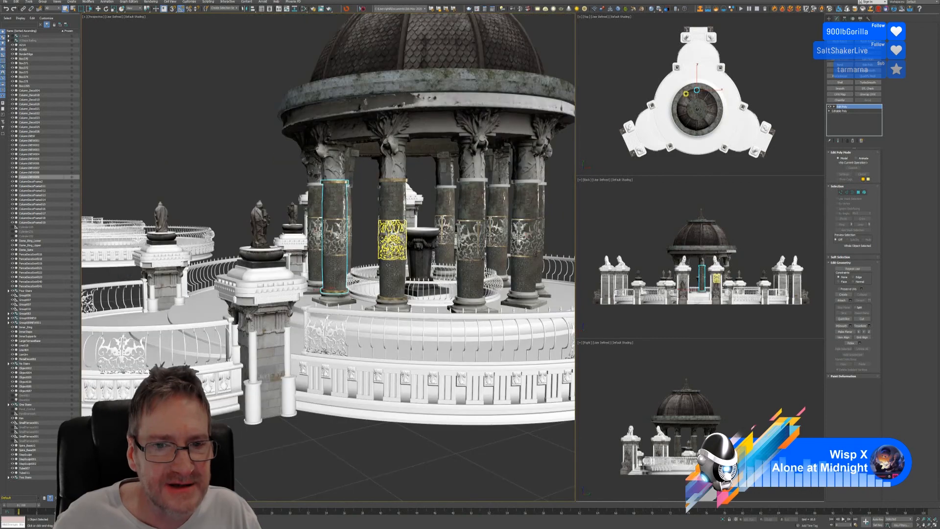
Select the rotunda's circular floor, the curved base beneath the outer balustrade, and the spire on top of the dome in turn.
{"action": "scroll", "coordinate": [388, 265], "scroll_direction": "down", "scroll_amount": 3}
{"action": "middle_click_drag", "start_coordinate": [357, 407], "coordinate": [392, 406], "text": "alt"}
{"action": "left_click", "coordinate": [406, 304]}
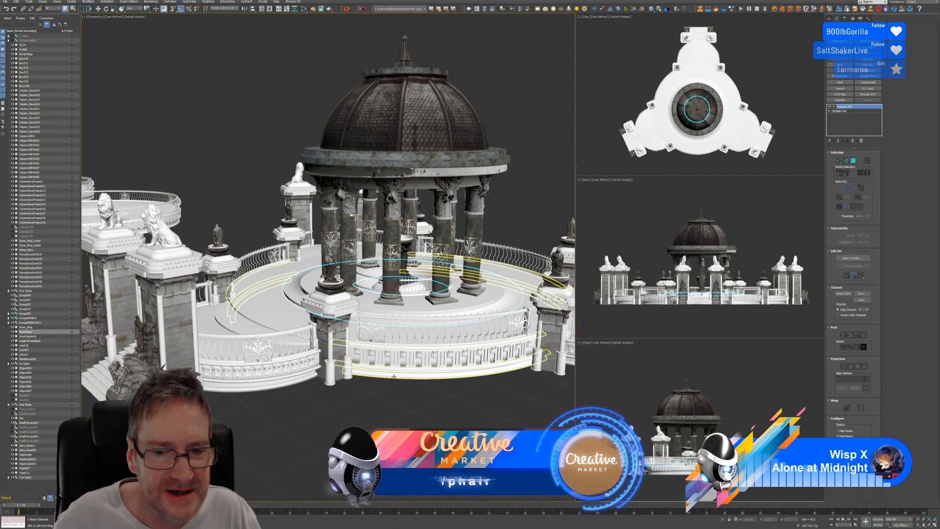
{"action": "left_click", "coordinate": [394, 376]}
{"action": "middle_click_drag", "start_coordinate": [377, 382], "coordinate": [391, 382], "text": "alt"}
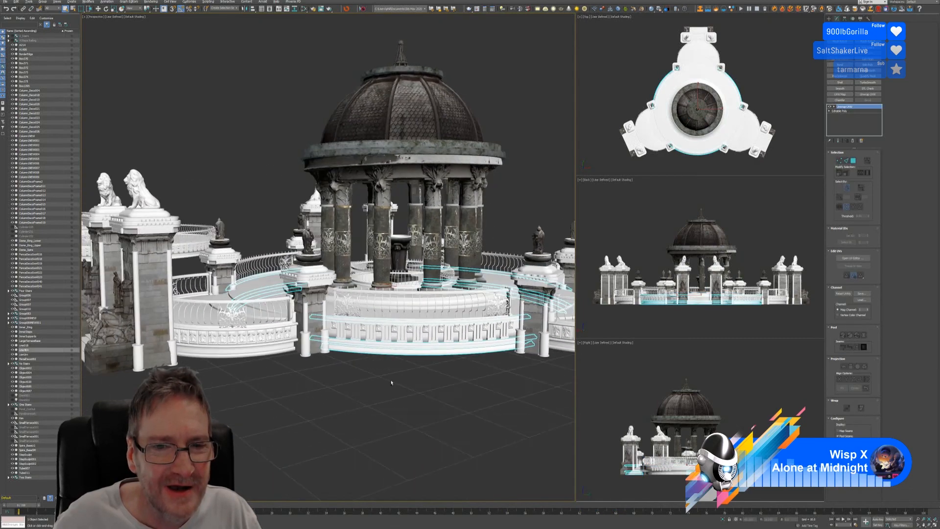
{"action": "left_click", "coordinate": [400, 56]}
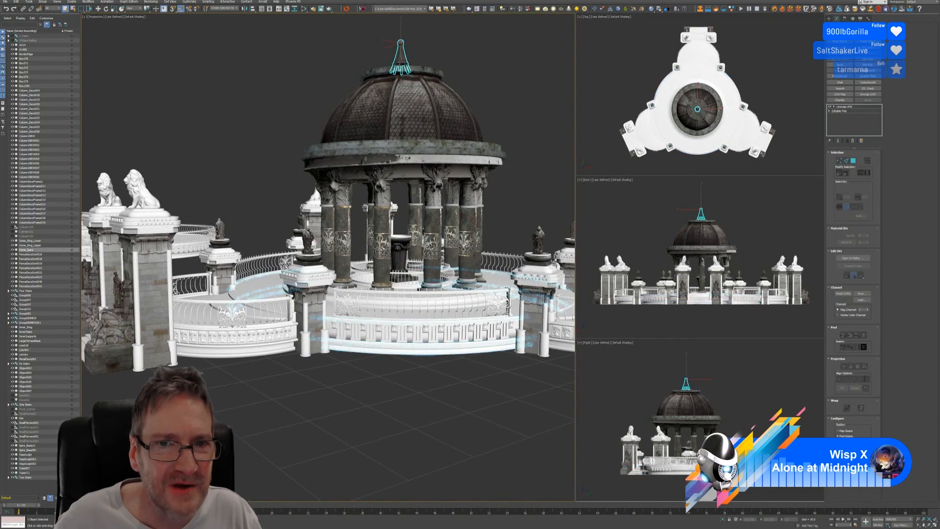
Examine the rotunda columns' stone shafts, ornamental bands and gold rings up close and within the whole structure.
{"action": "middle_click_drag", "start_coordinate": [354, 393], "coordinate": [371, 400], "text": "alt"}
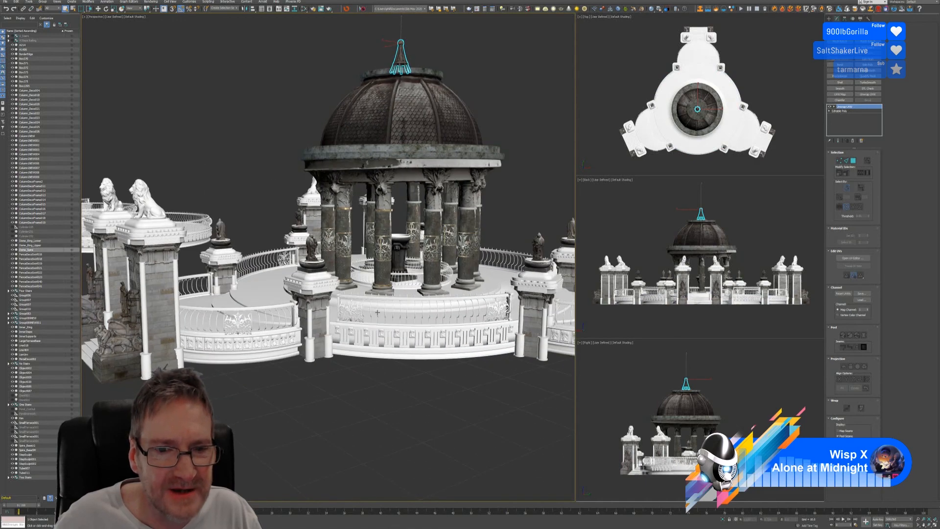
{"action": "scroll", "coordinate": [377, 312], "scroll_direction": "up", "scroll_amount": 3}
{"action": "scroll", "coordinate": [377, 312], "scroll_direction": "up", "scroll_amount": 5}
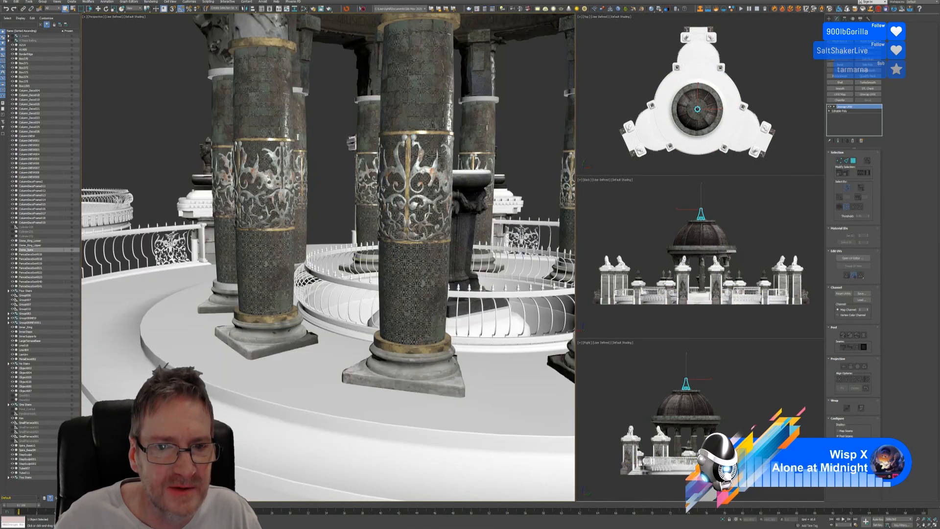
{"action": "mouse_move", "coordinate": [384, 187]}
{"action": "middle_mouse_down", "text": "alt"}
{"action": "mouse_move", "coordinate": [440, 188]}
{"action": "mouse_move", "coordinate": [376, 193]}
{"action": "middle_mouse_up", "text": "alt"}
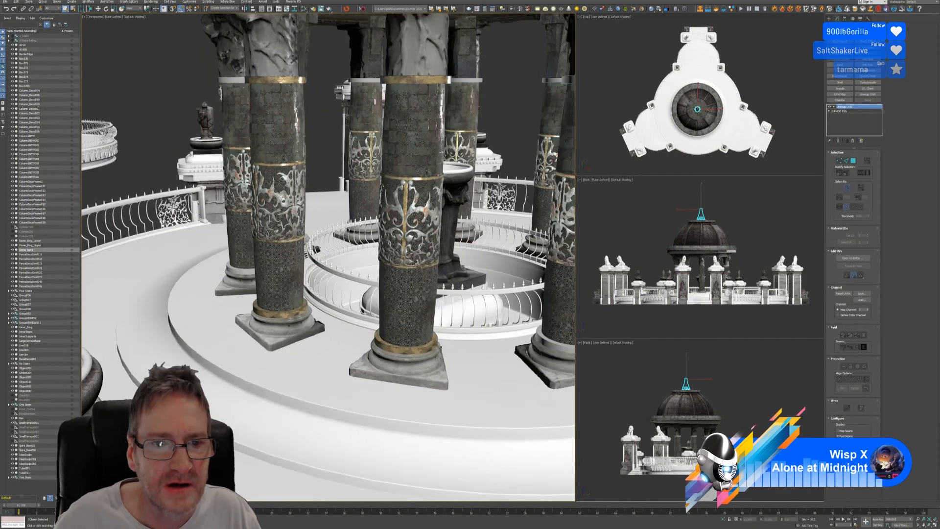
{"action": "scroll", "coordinate": [393, 420], "scroll_direction": "down", "scroll_amount": 10}
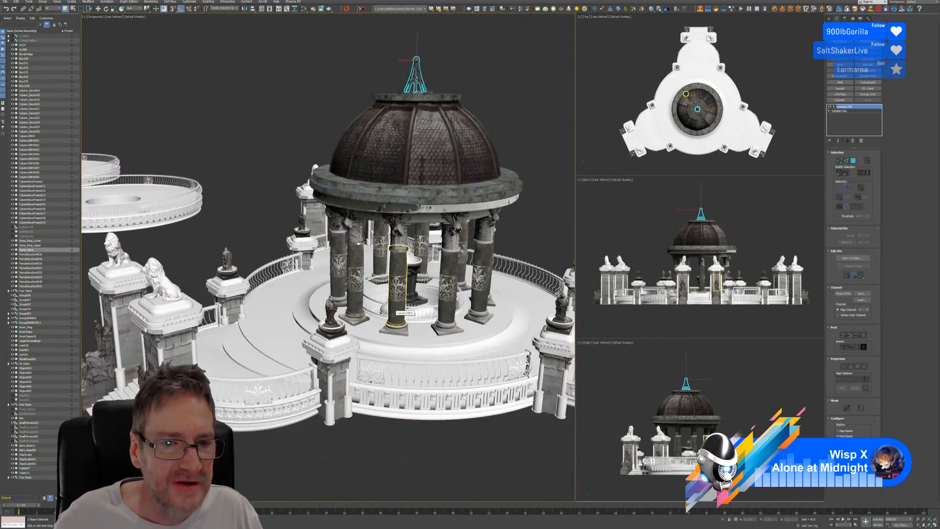
Save the scene with the whole rotunda and its surrounding terrace in view.
{"action": "middle_click_drag", "start_coordinate": [394, 420], "coordinate": [319, 378], "text": "alt"}
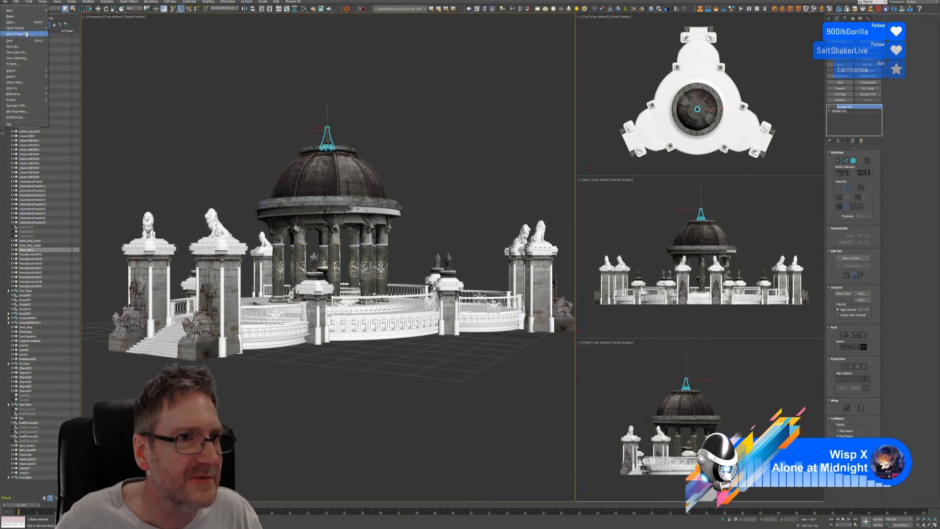
{"action": "key", "text": "ctrl+s"}
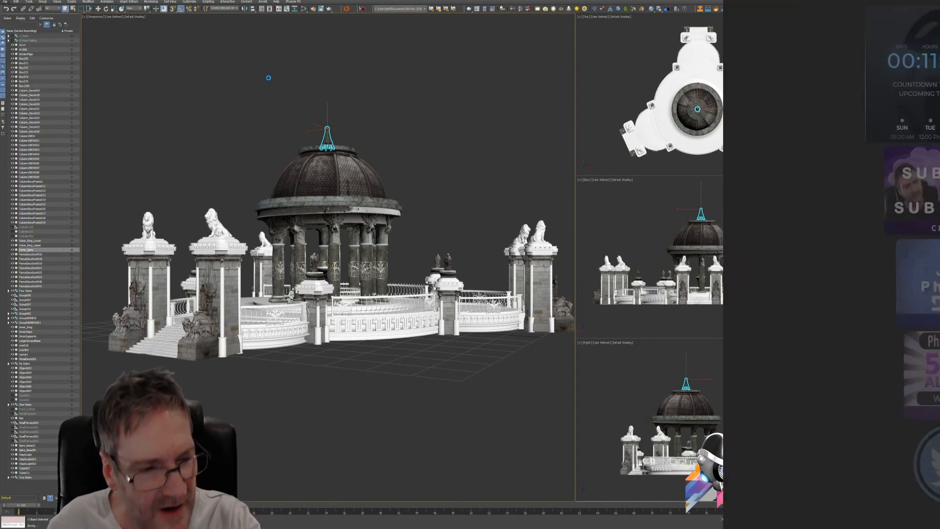